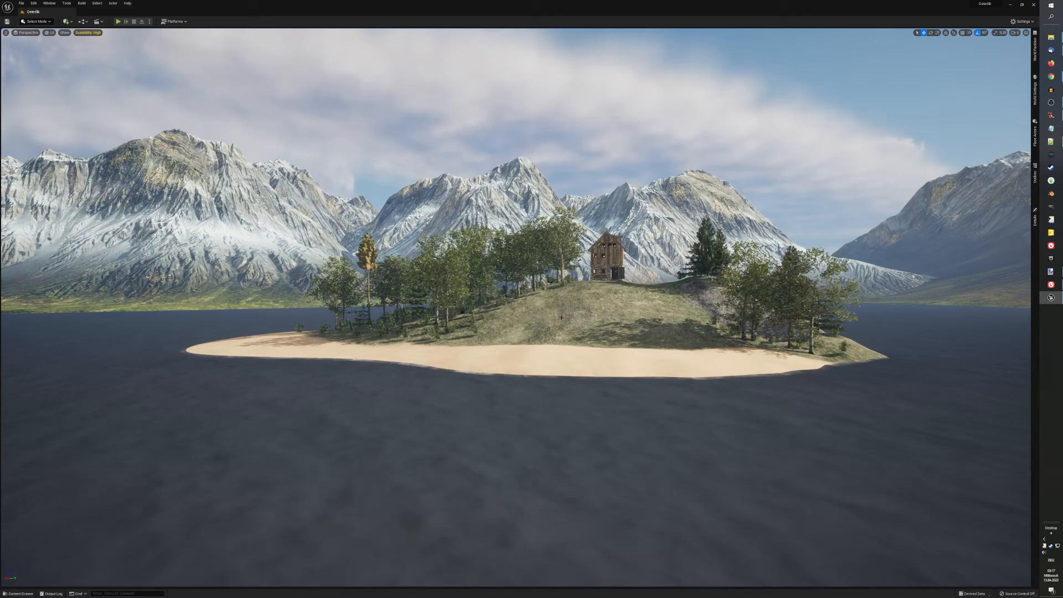
Step: Survey the river valley with its villages and the lake surrounded by snowy mountains
right_click_drag(586, 354, 930, 357)
key("e")
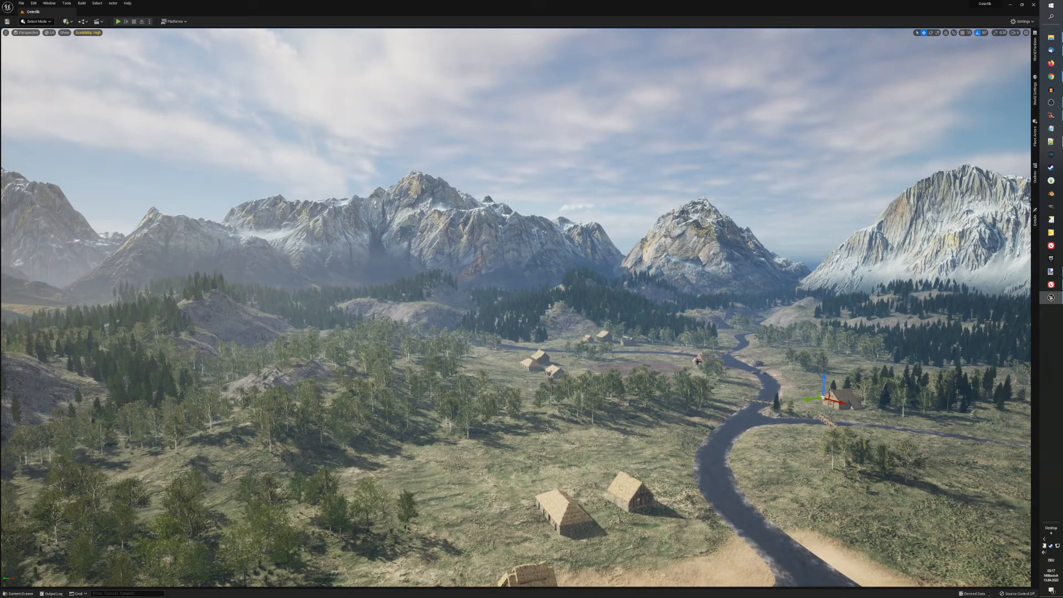
right_click_drag(929, 357, 772, 419)
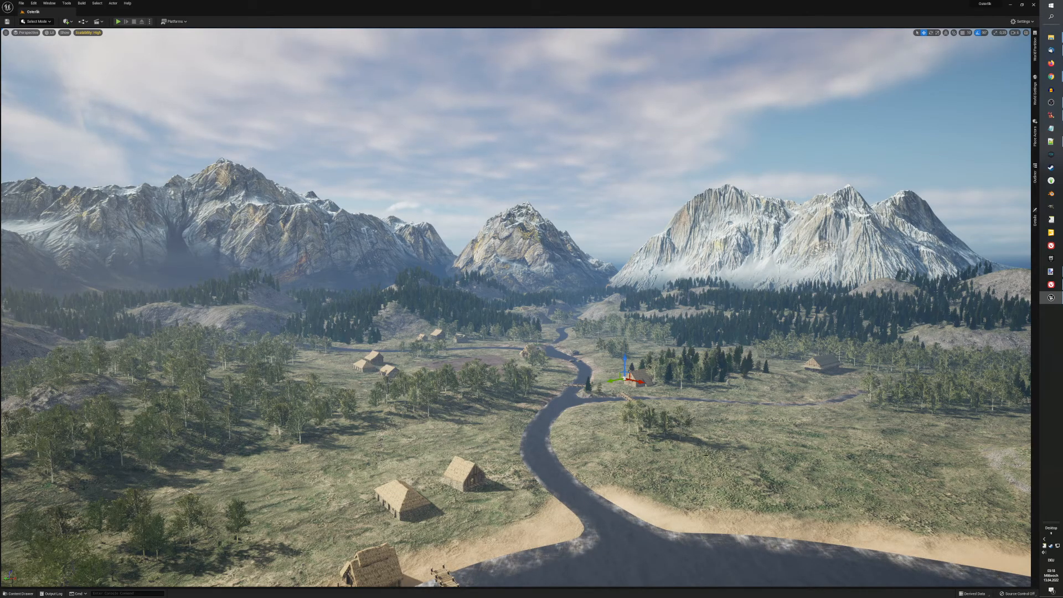
right_click_drag(532, 310, 227, 310)
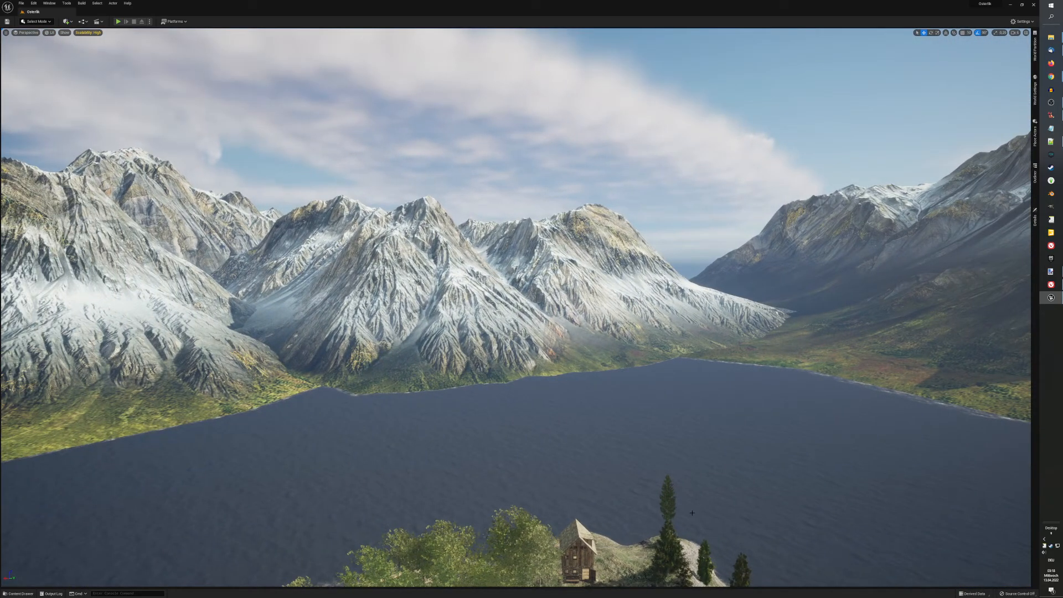
mouse_move(691, 513)
middle_mouse_down()
mouse_move(671, 577)
mouse_move(692, 591)
mouse_move(690, 512)
middle_mouse_up()
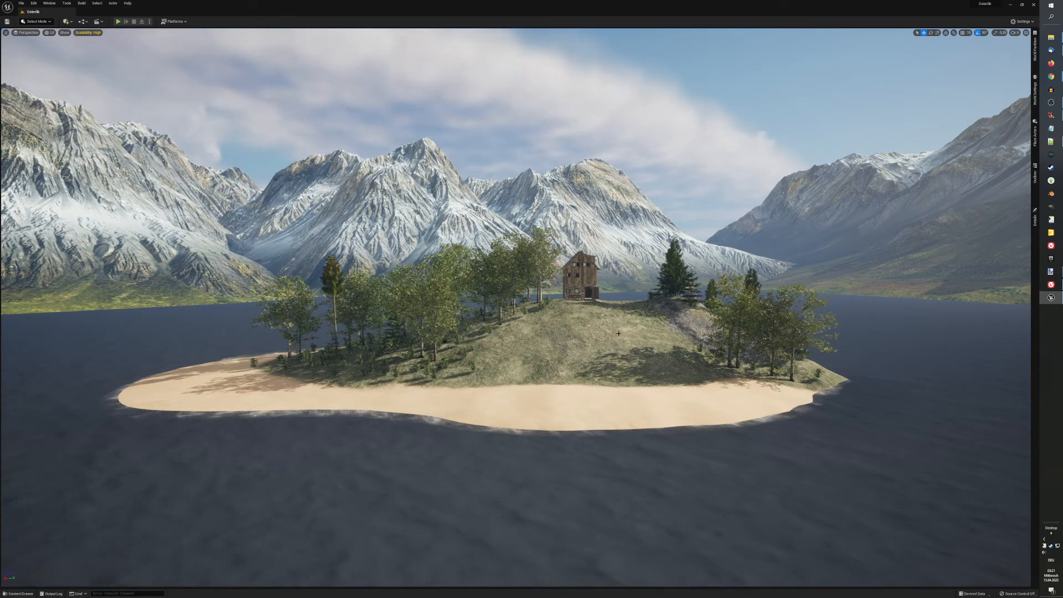
Step: Examine the small island's beach, hill and house from several angles and distances across the water
right_click_drag(618, 333, 601, 338)
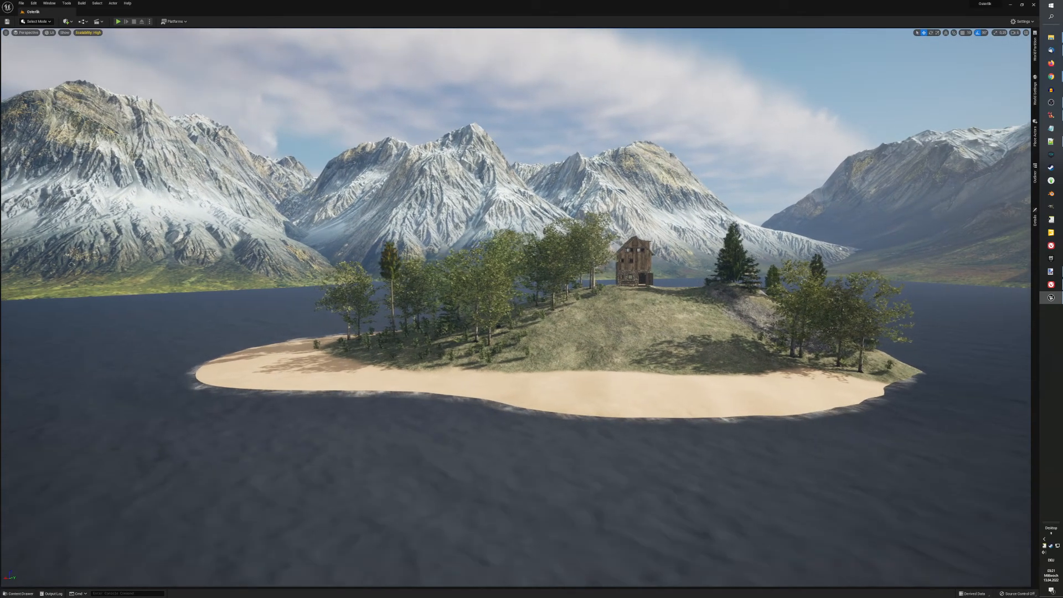
key("d")
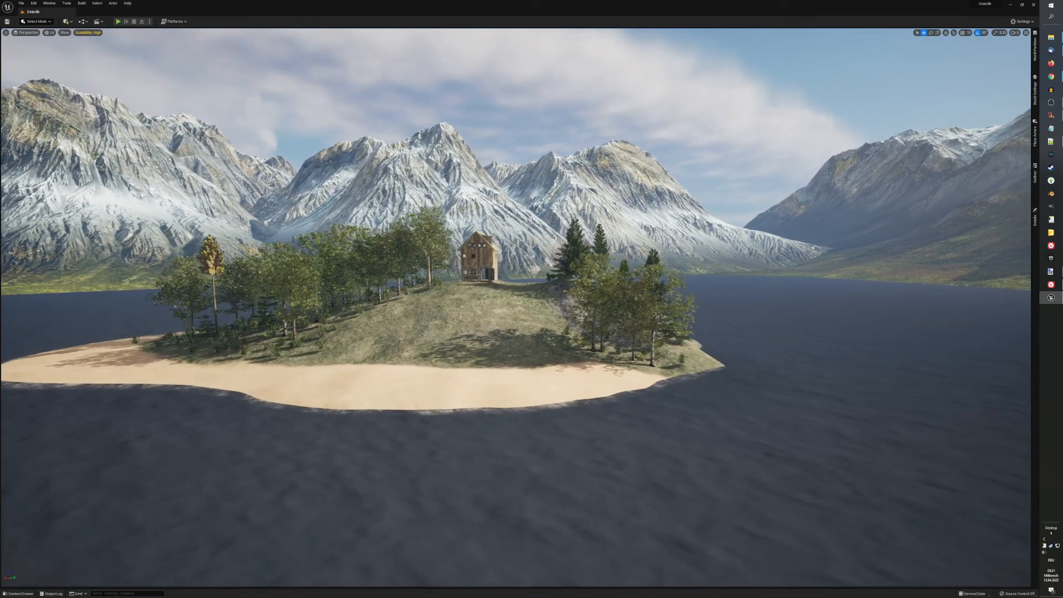
right_click_drag(625, 363, 580, 363)
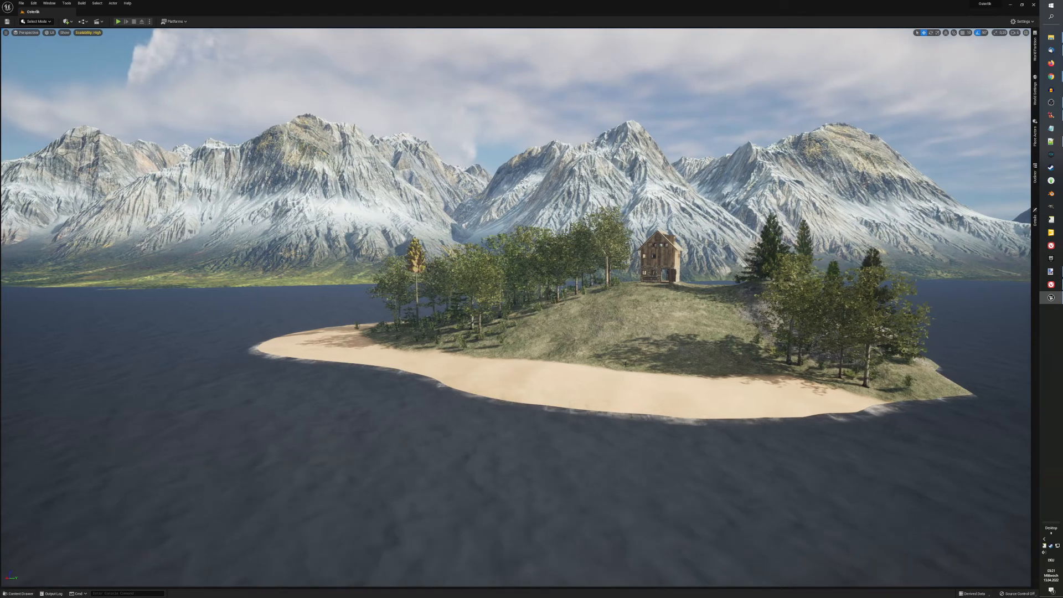
middle_click_drag(626, 364, 690, 379)
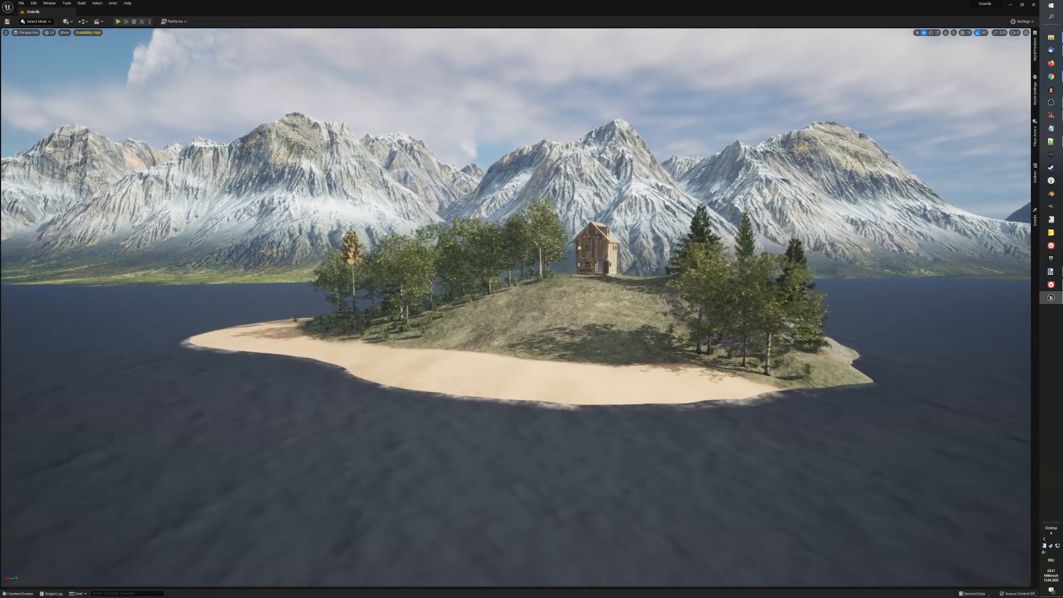
middle_click_drag(564, 293, 604, 289)
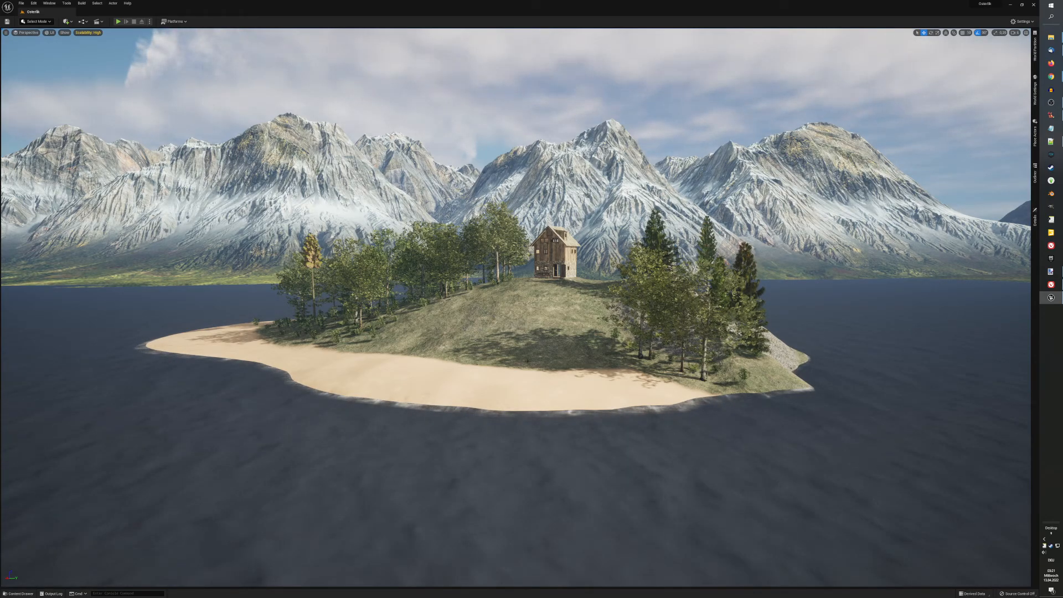
middle_click_drag(499, 382, 377, 359)
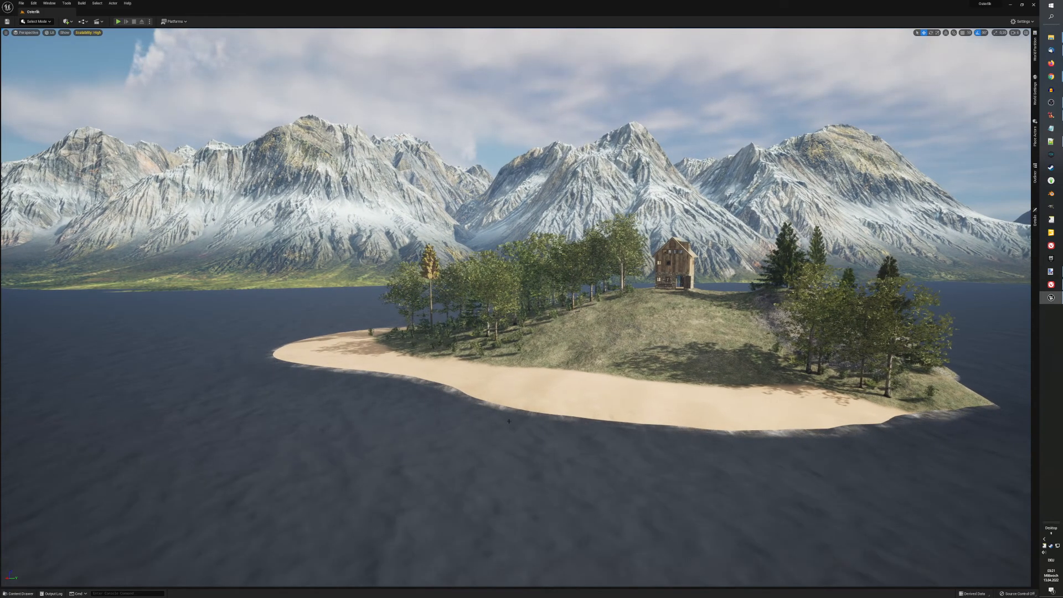
scroll(510, 436, "up", 4)
scroll(511, 437, "up", 5)
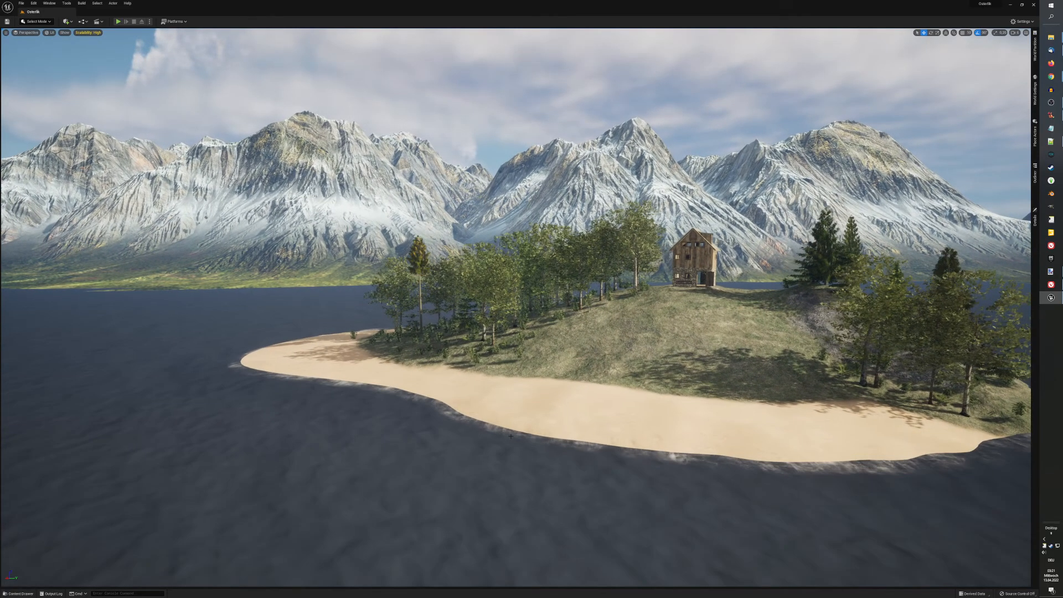
scroll(511, 437, "down", 3)
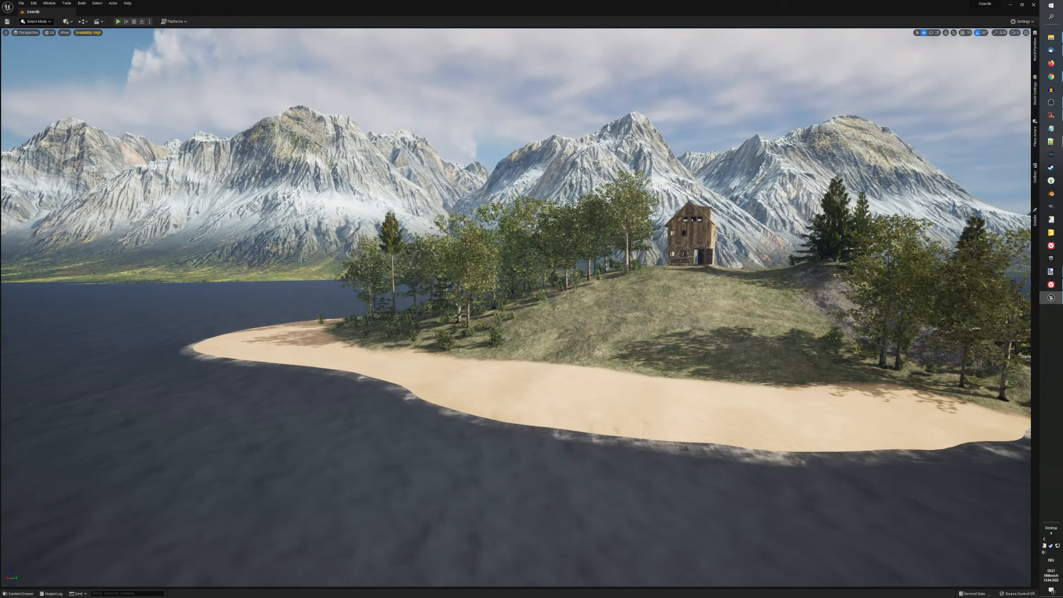
scroll(514, 442, "down", 2)
scroll(514, 442, "down", 2)
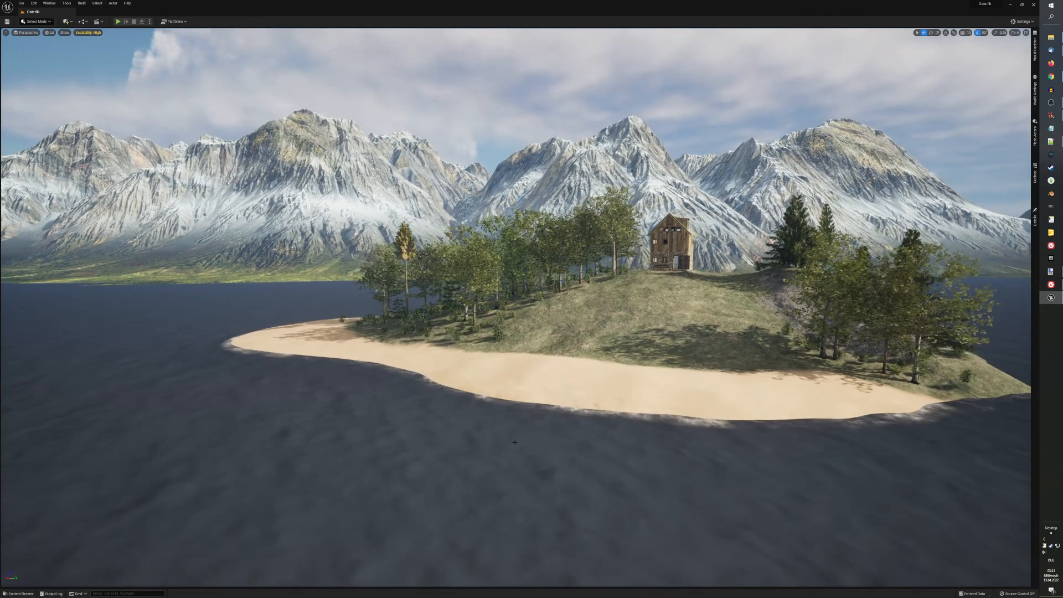
Step: Place the SM_MH_02_Bridge_02 static mesh from the Medieval_Environment folder in the water in front of the island's beach
key("ctrl+space")
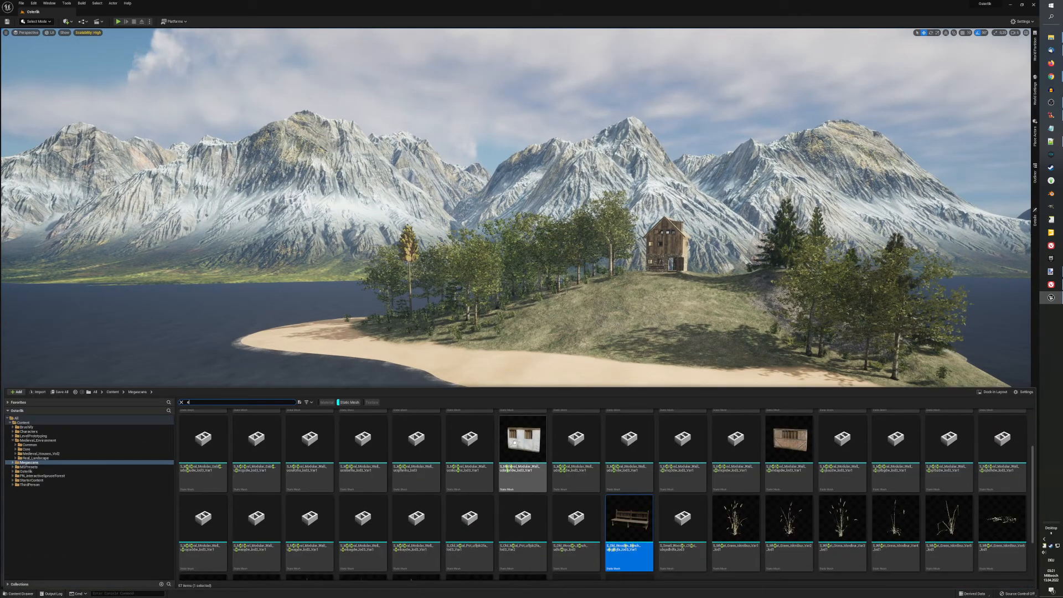
left_click(54, 441)
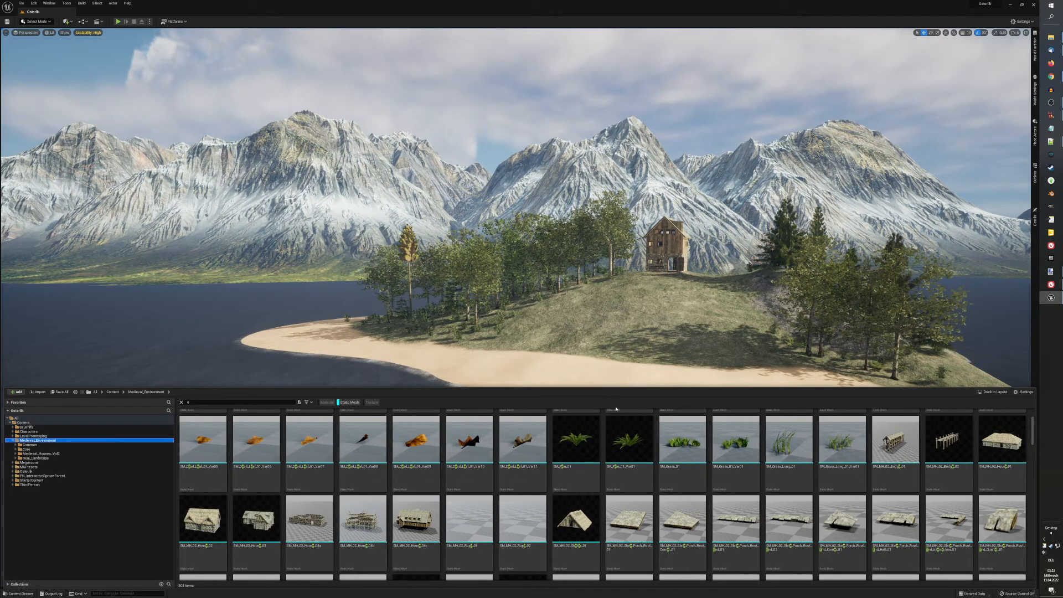
key("s")
right_click_drag(609, 310, 623, 316)
right_click_drag(613, 371, 628, 371)
key("ctrl+space")
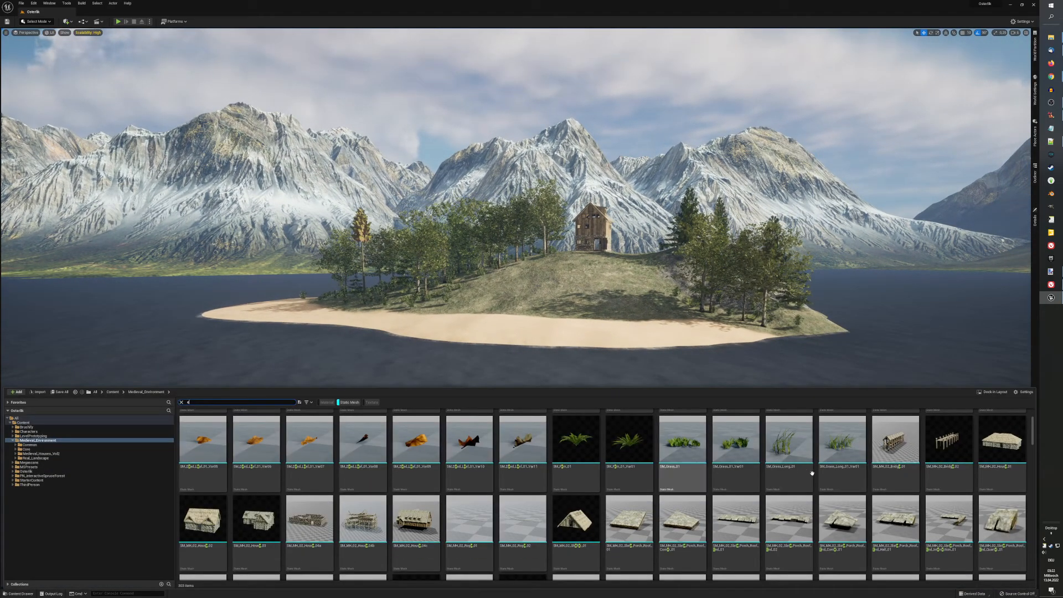
mouse_move(949, 445)
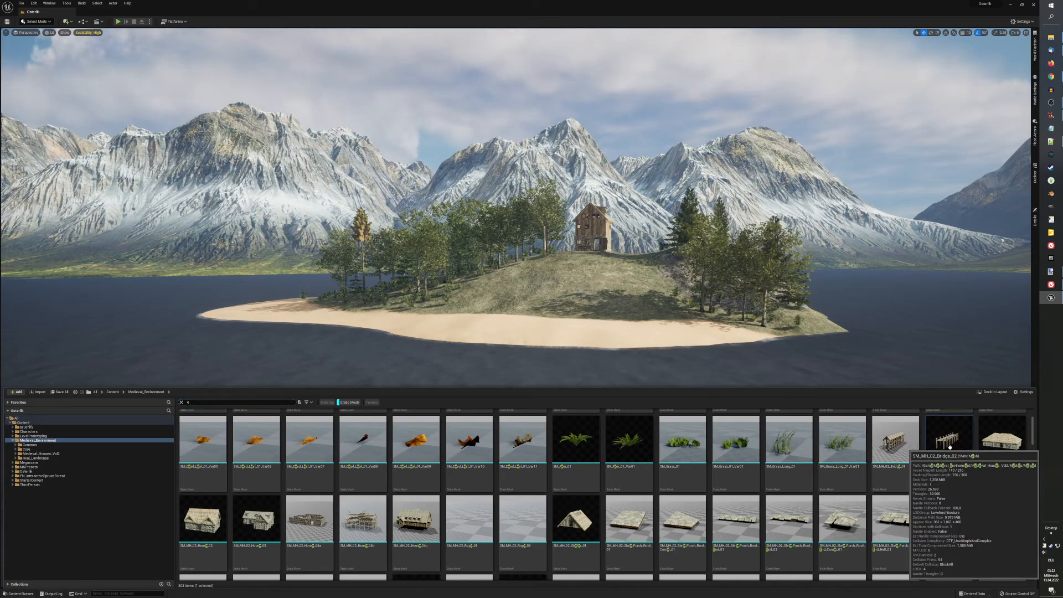
left_click(949, 446)
mouse_move(527, 355)
left_mouse_down()
mouse_move(498, 354)
mouse_move(508, 355)
left_mouse_up()
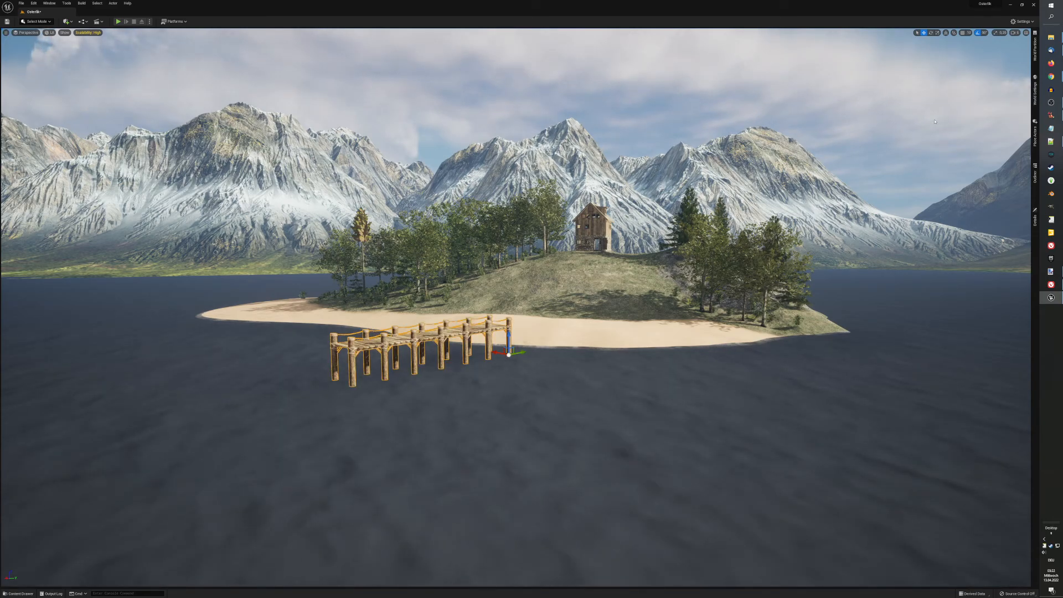
right_click(1033, 48)
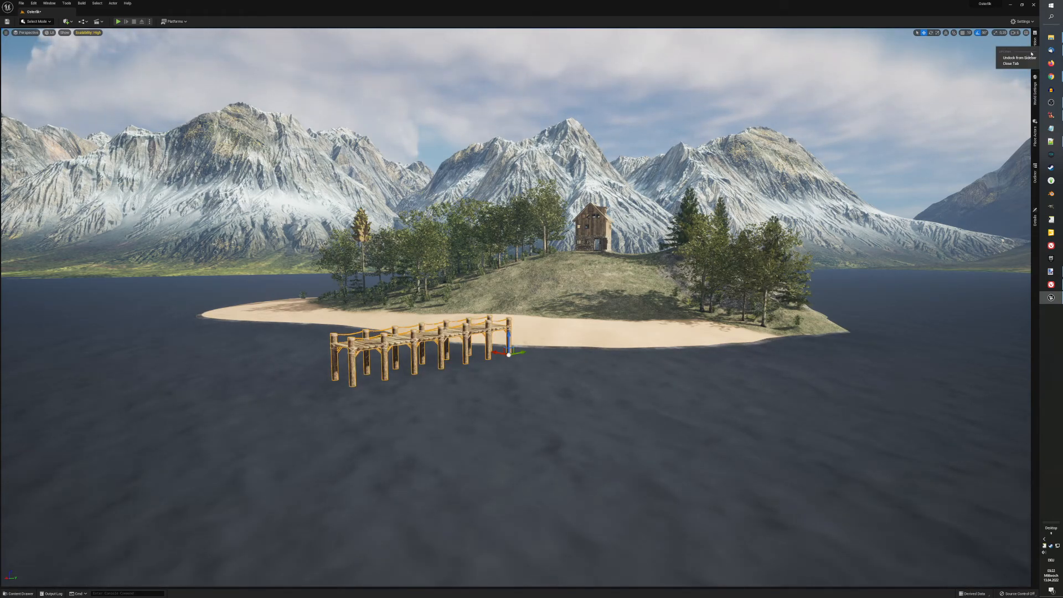
left_click(1018, 58)
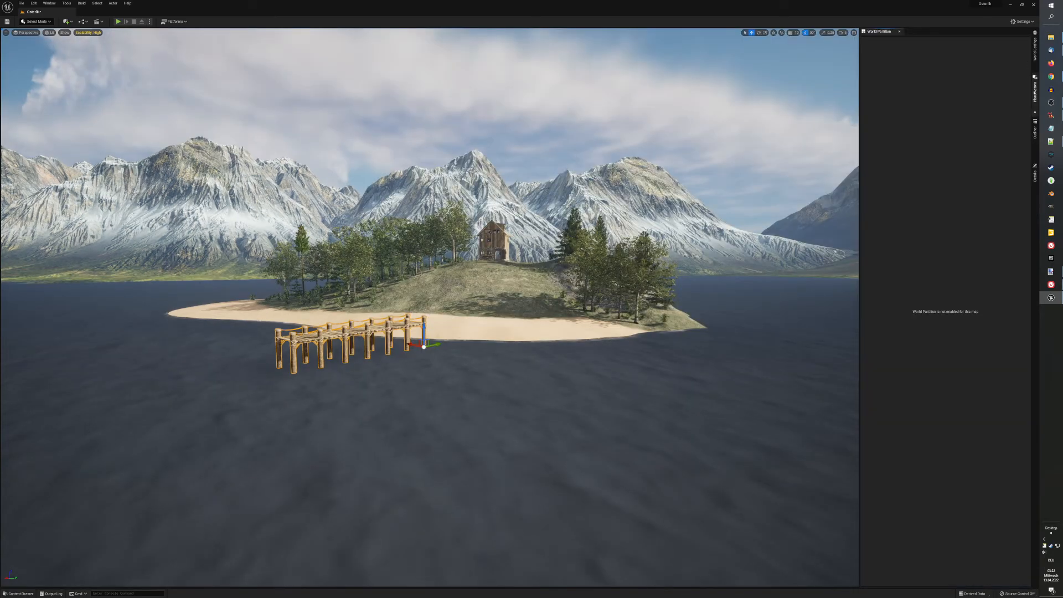
right_click(1034, 50)
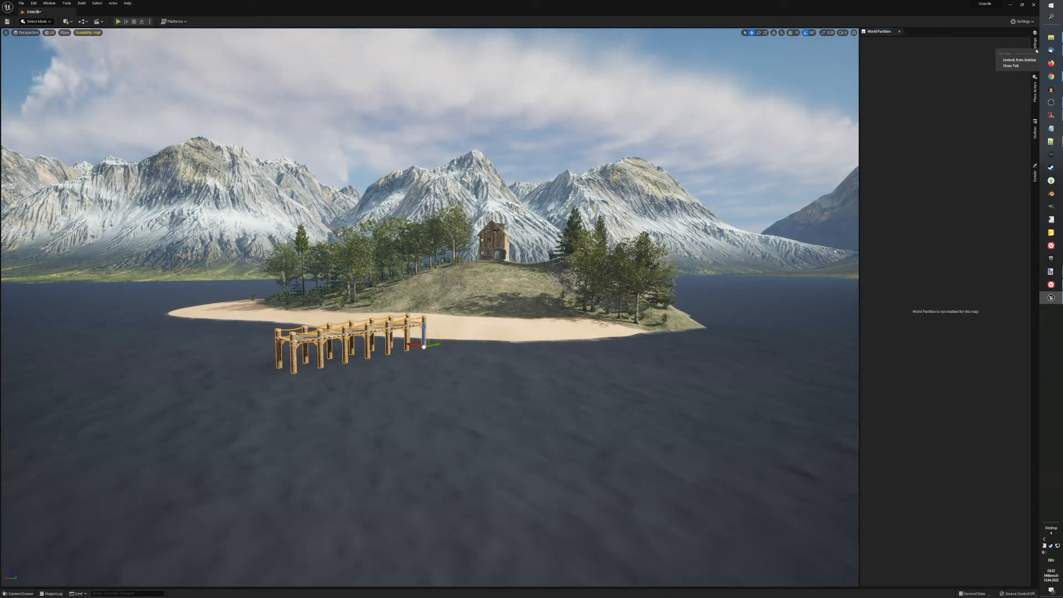
left_click(1011, 65)
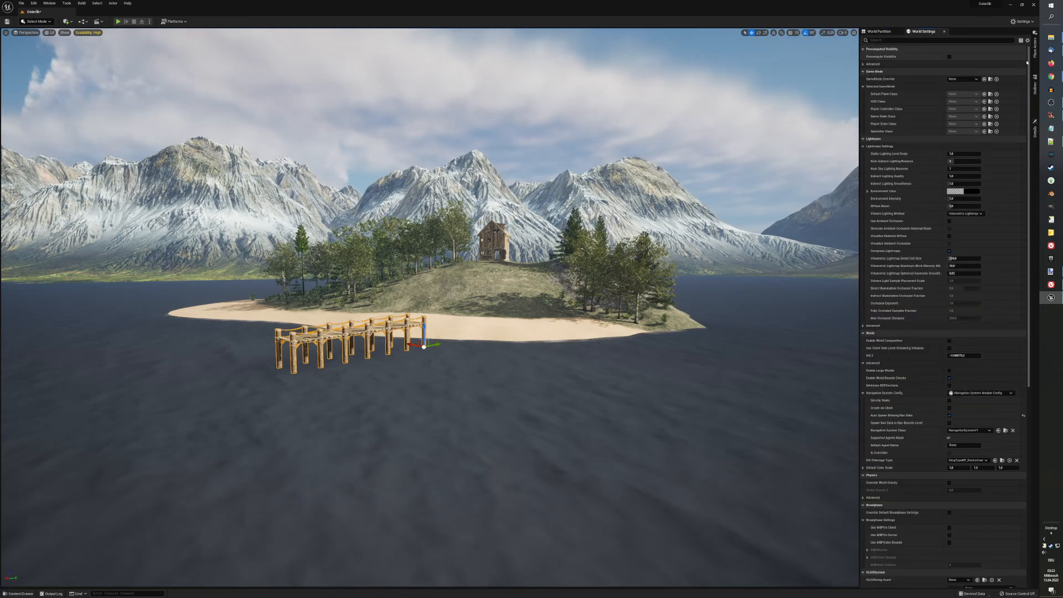
right_click(930, 32)
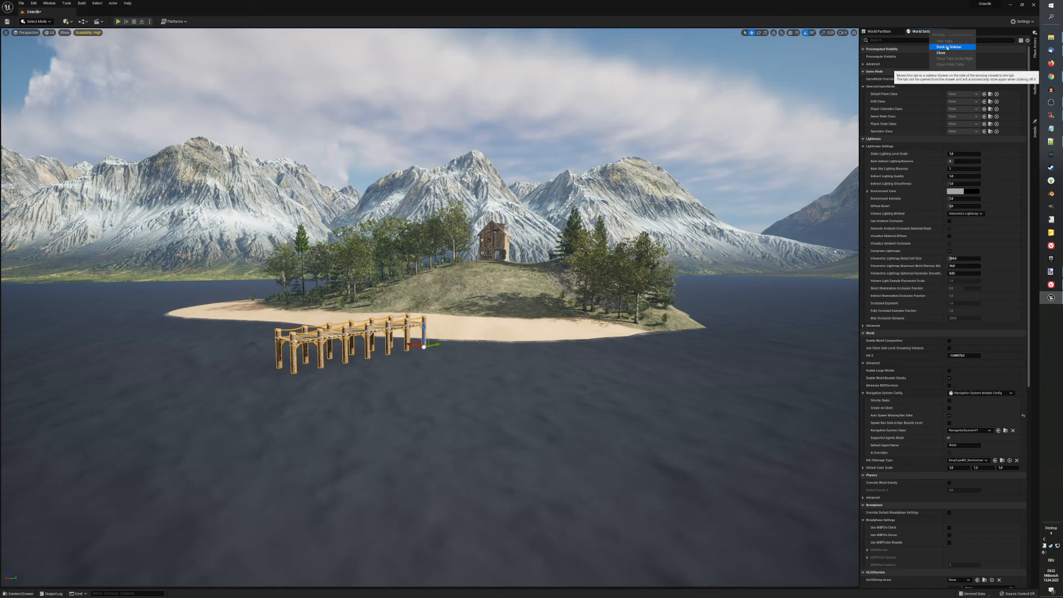
left_click(947, 47)
right_click(888, 32)
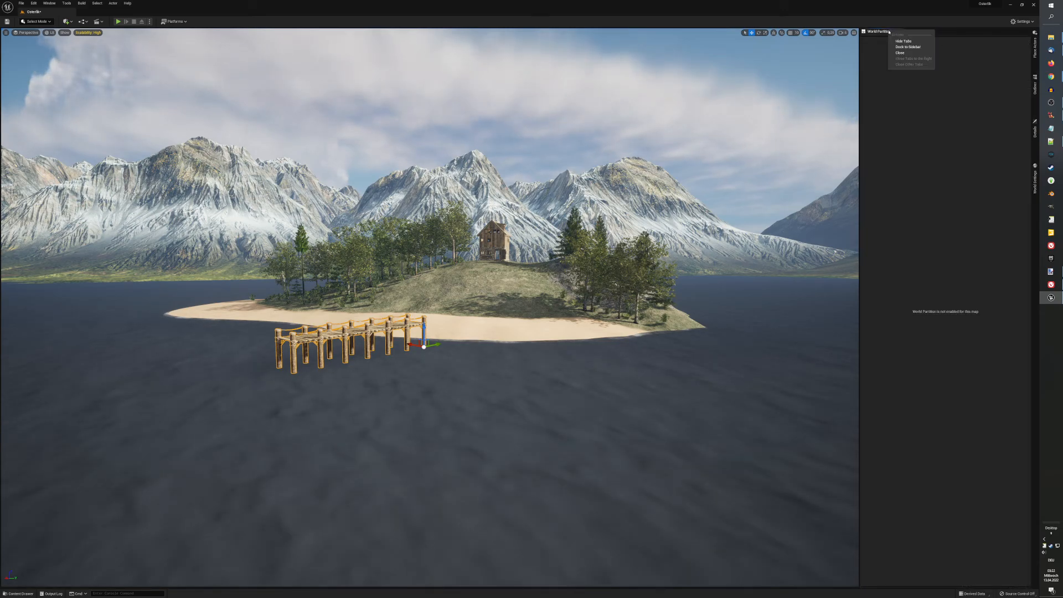
left_click(907, 47)
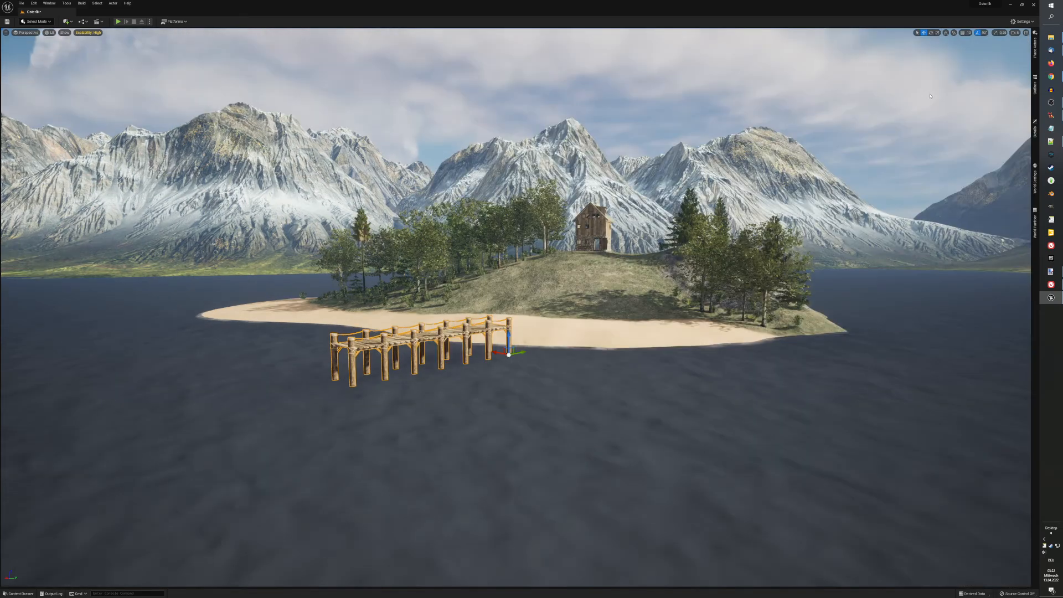
Step: Undock the Outliner and the Details panel from the sidebar so both stay open beside the viewport
right_click(1033, 88)
left_click(1018, 98)
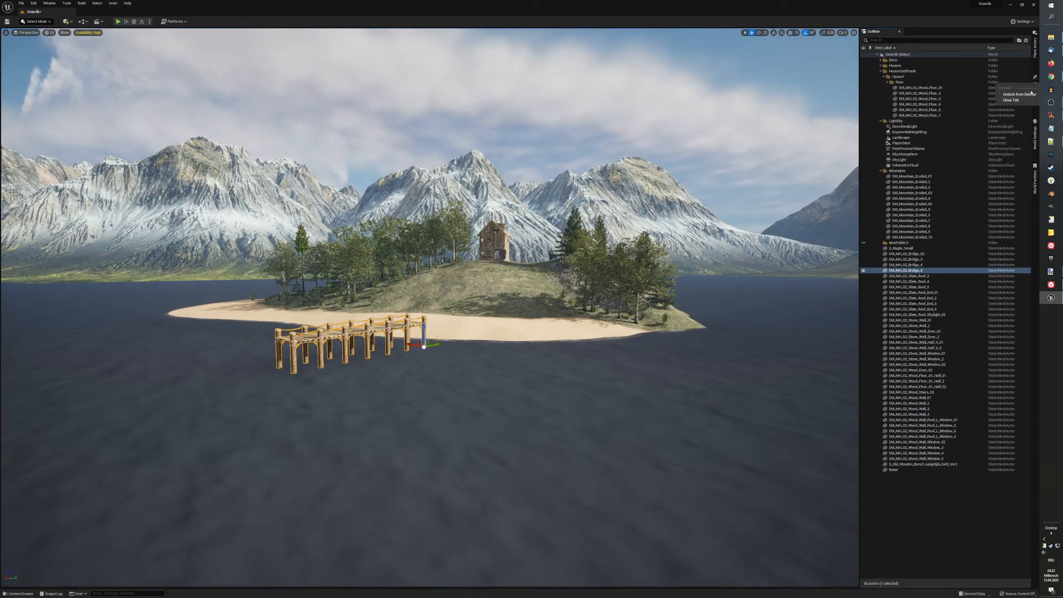
right_click(1033, 87)
left_click(1018, 94)
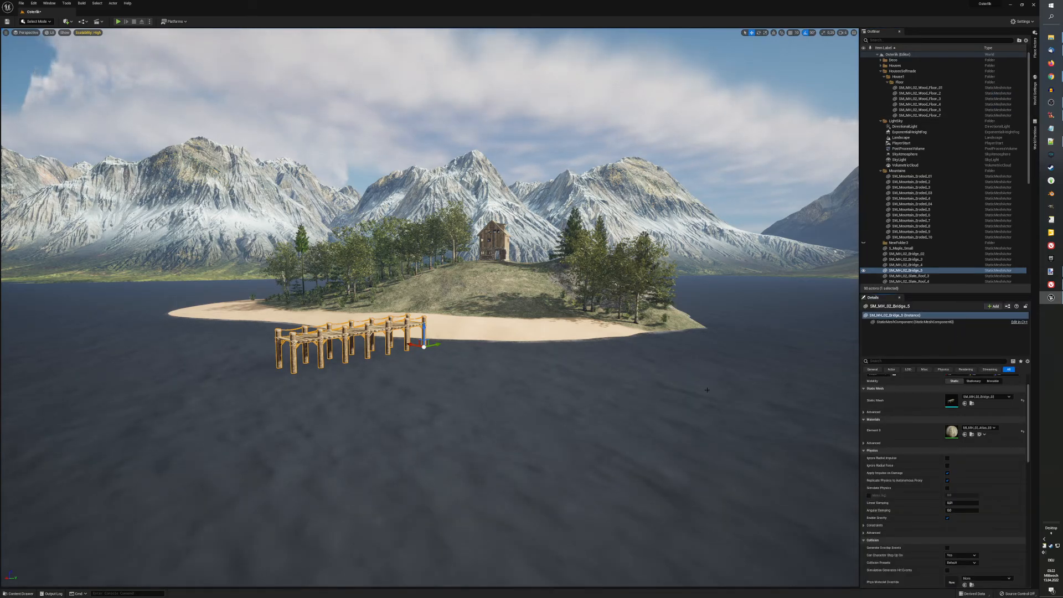
Step: Rotate the placed bridge about its Z axis so it extends outward from the beach over the water
scroll(980, 427, "up", 2)
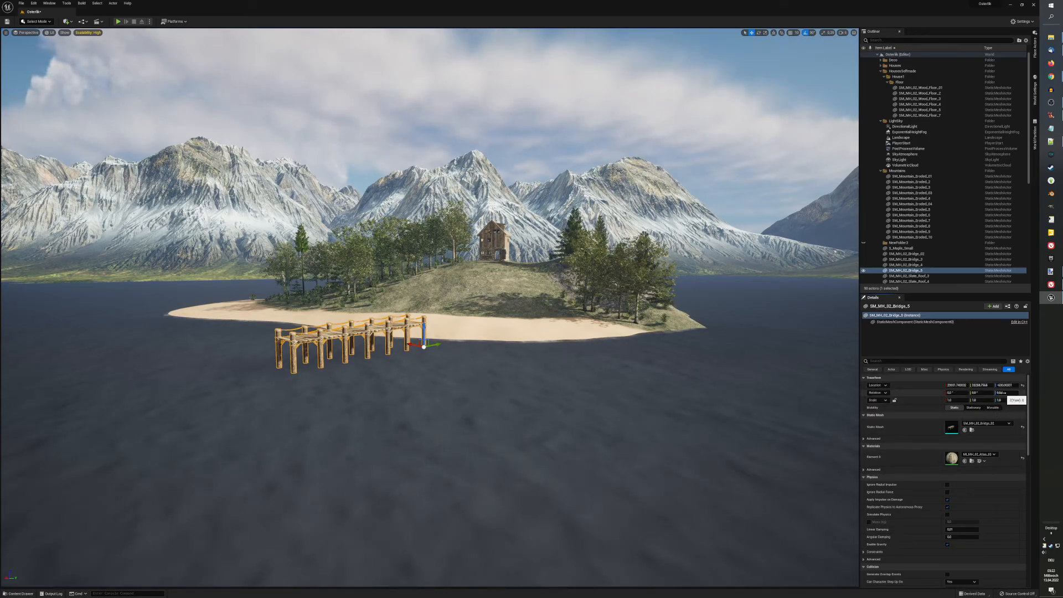
left_click(999, 392)
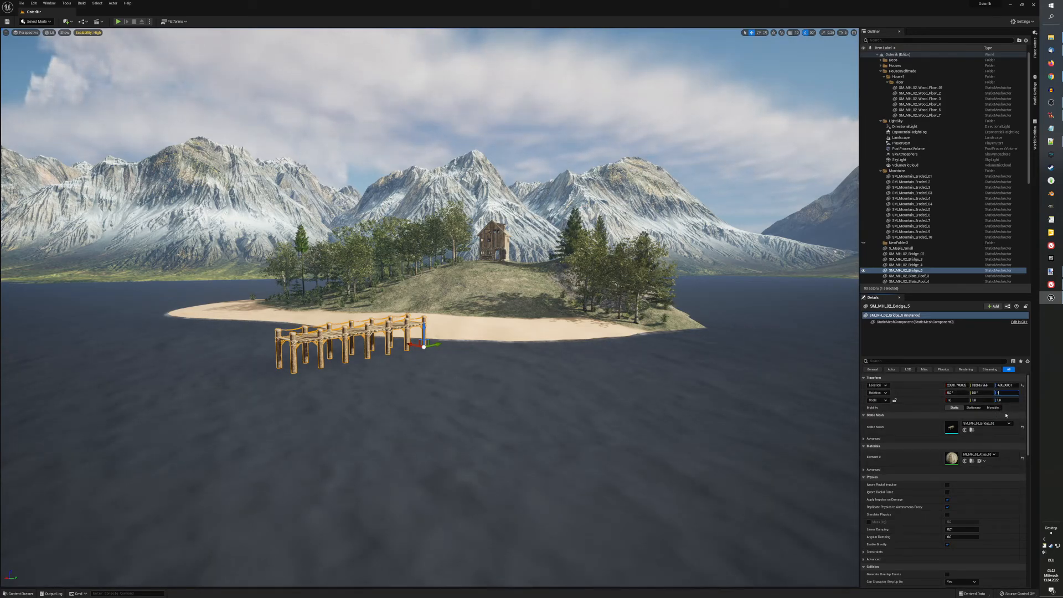
key("Return")
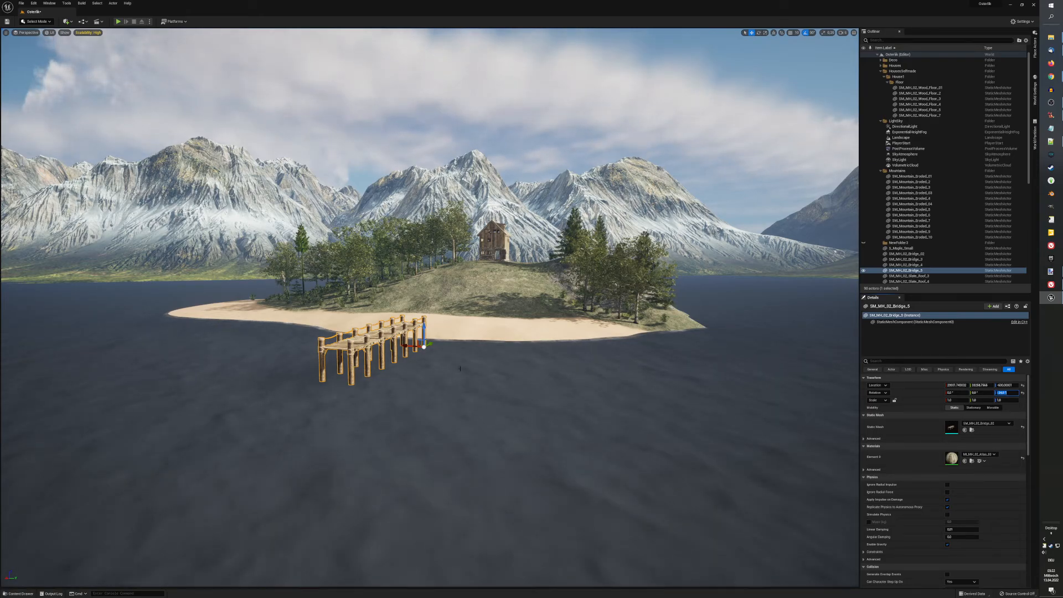
Step: Move the bridge to the island's shoreline and adjust its position so its inner end meets the sand like a jetty
right_click_drag(459, 368, 531, 366)
key("d")
key("w")
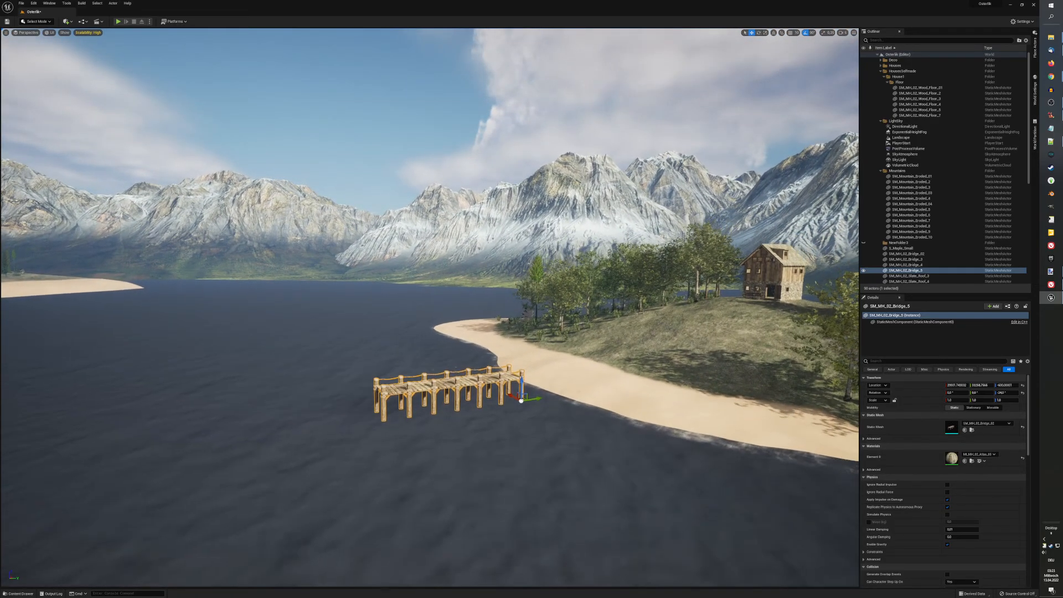
left_click_drag(521, 384, 594, 406)
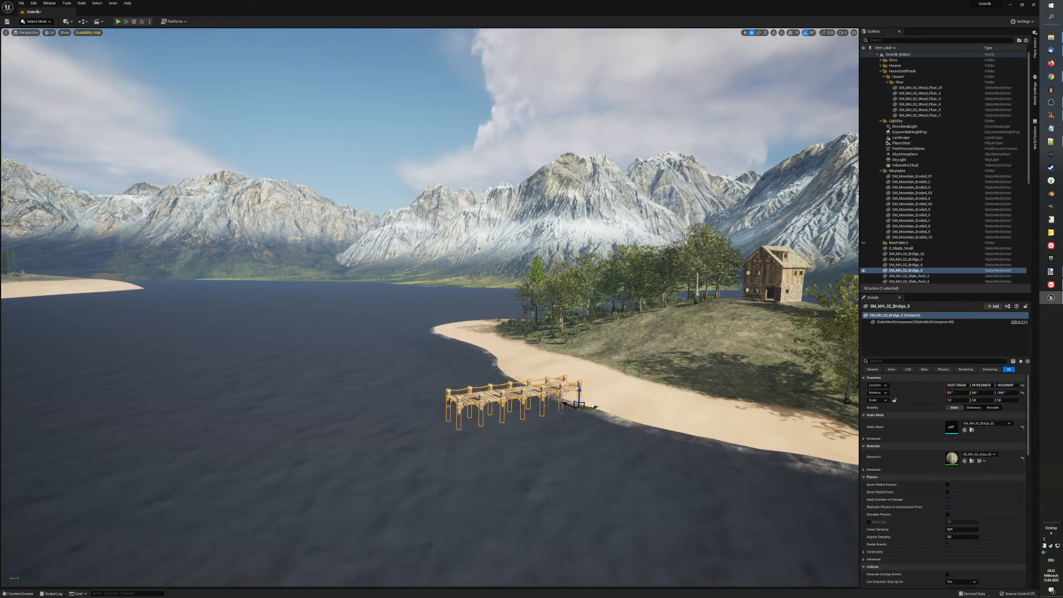
scroll(560, 438, "up", 3)
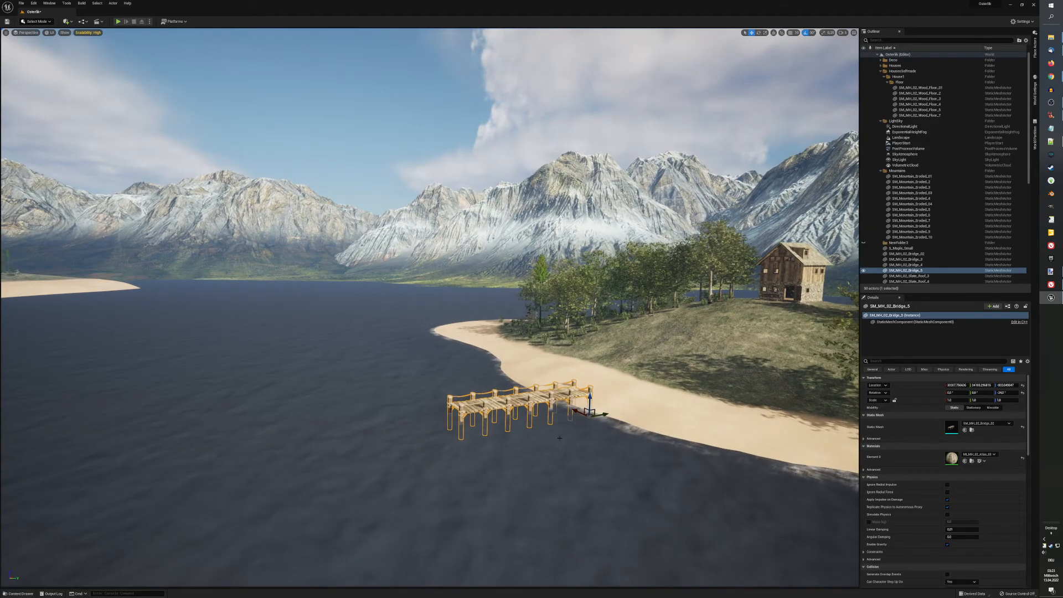
scroll(560, 438, "up", 4)
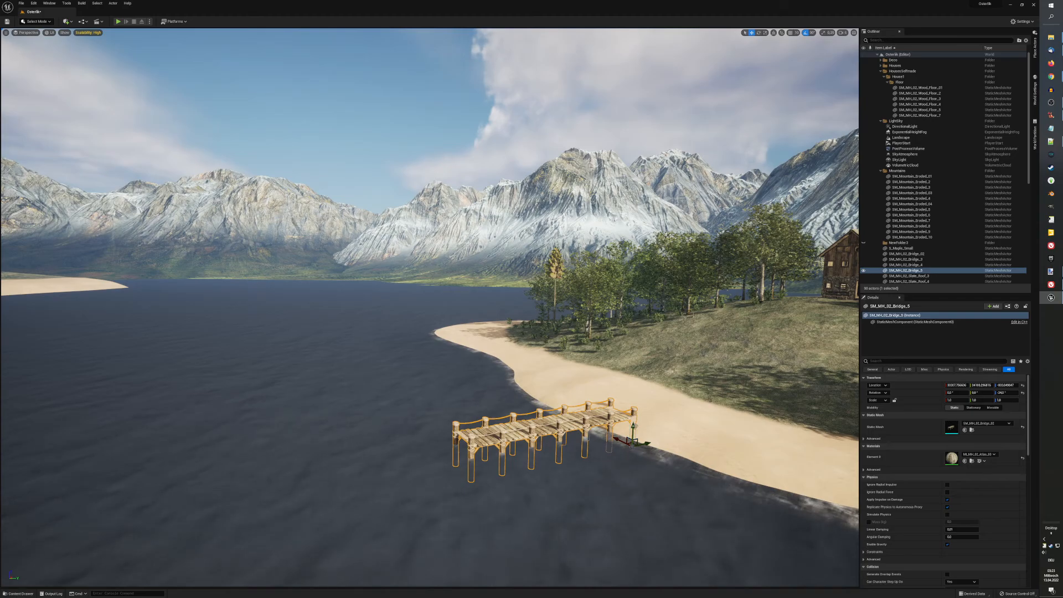
mouse_move(634, 426)
left_mouse_down()
mouse_move(653, 440)
mouse_move(640, 421)
left_mouse_up()
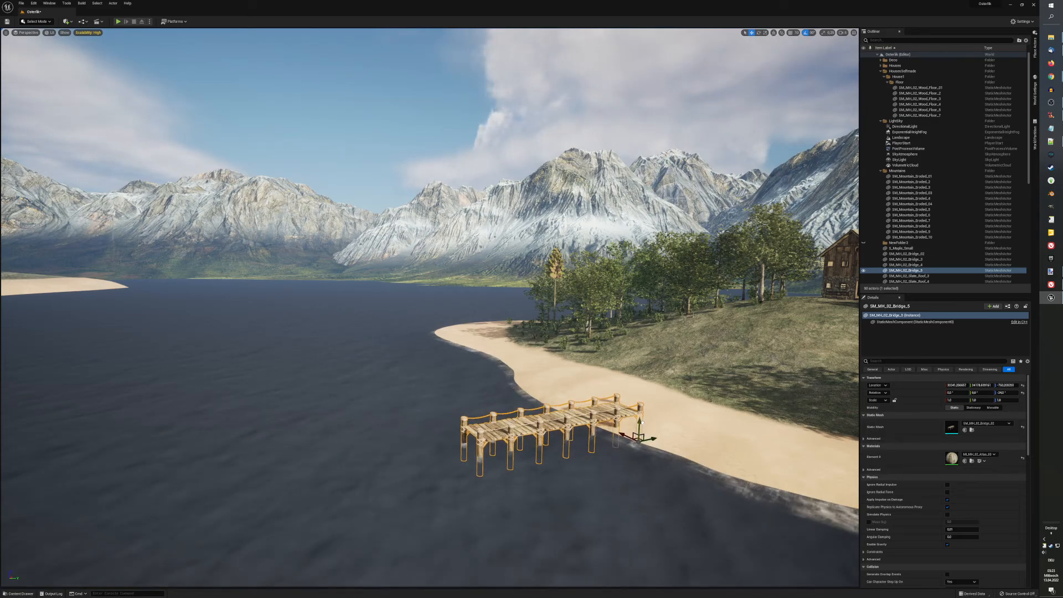
Step: Examine the bridge's alignment with the beach from the side, the front and different heights and distances
right_click_drag(642, 422, 696, 420)
key("a")
key("d")
key("a")
key("a")
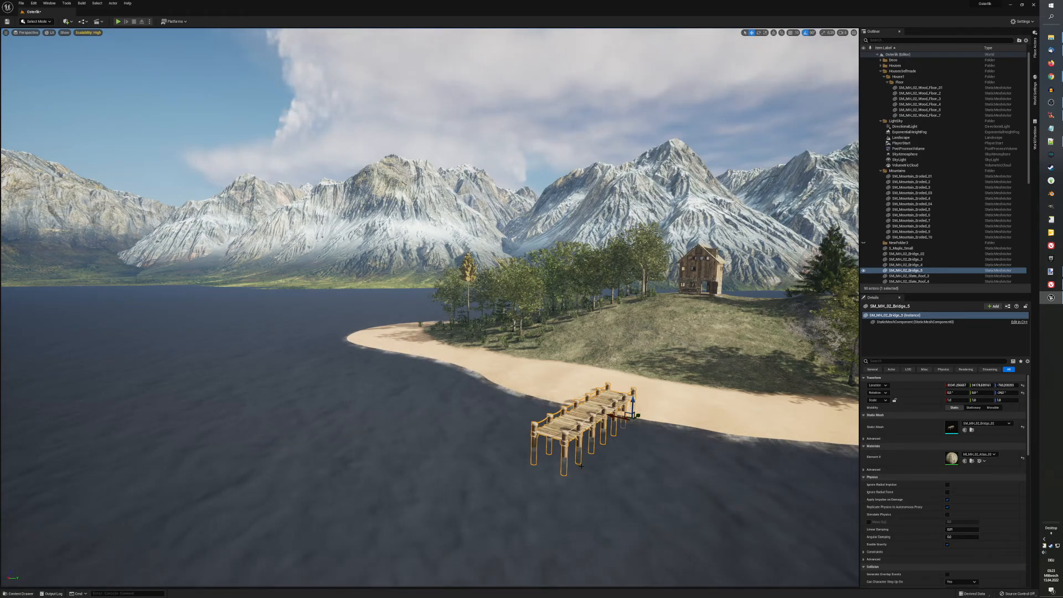
middle_click_drag(581, 466, 505, 459)
left_click_drag(581, 466, 657, 487)
left_click_drag(583, 467, 569, 447)
key("w")
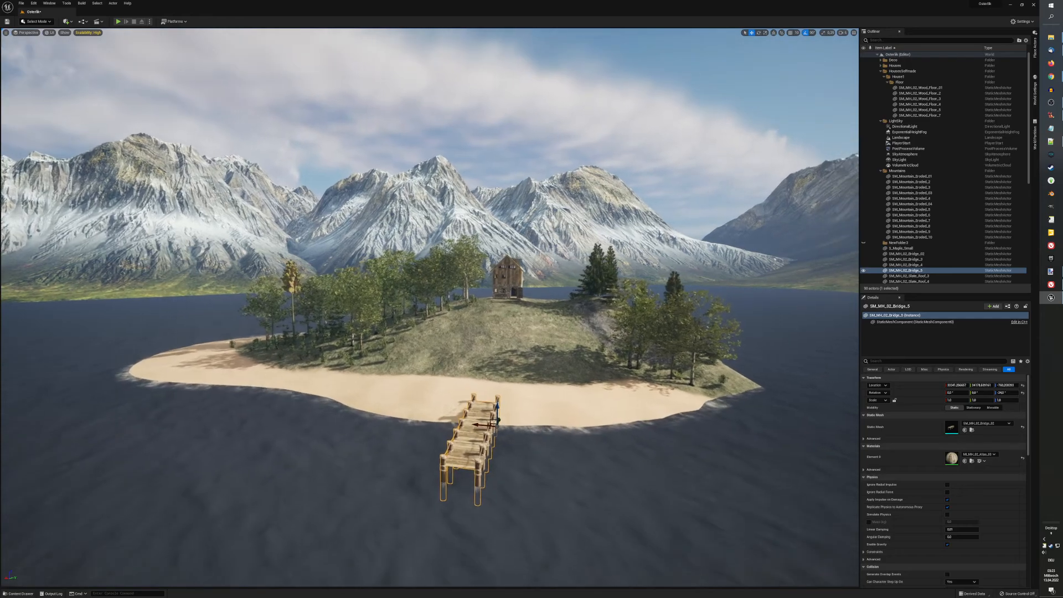
key("w")
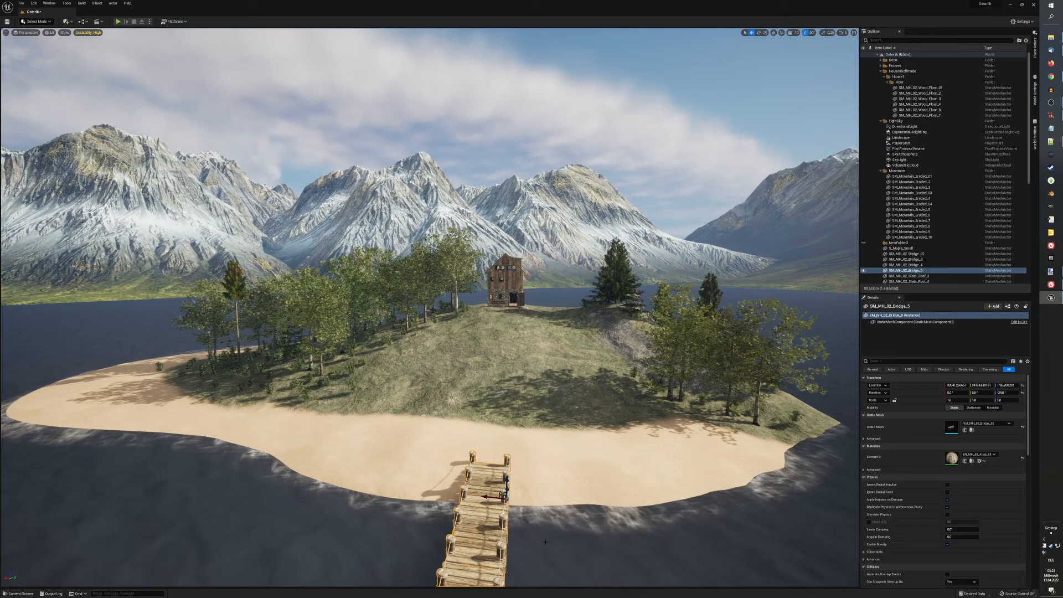
right_click_drag(573, 524, 577, 524)
key("s")
key("s")
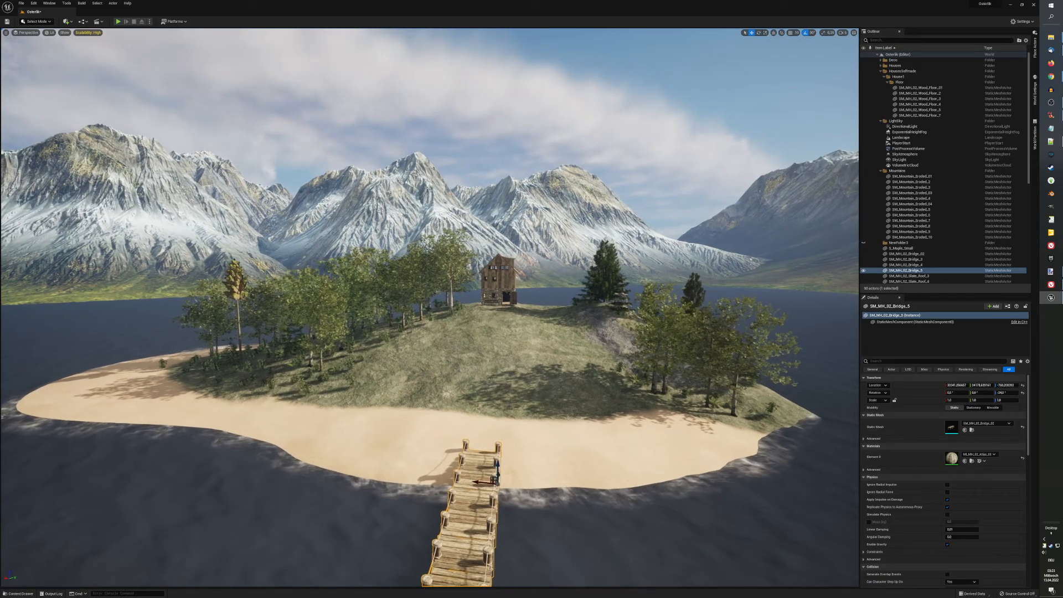
key("e")
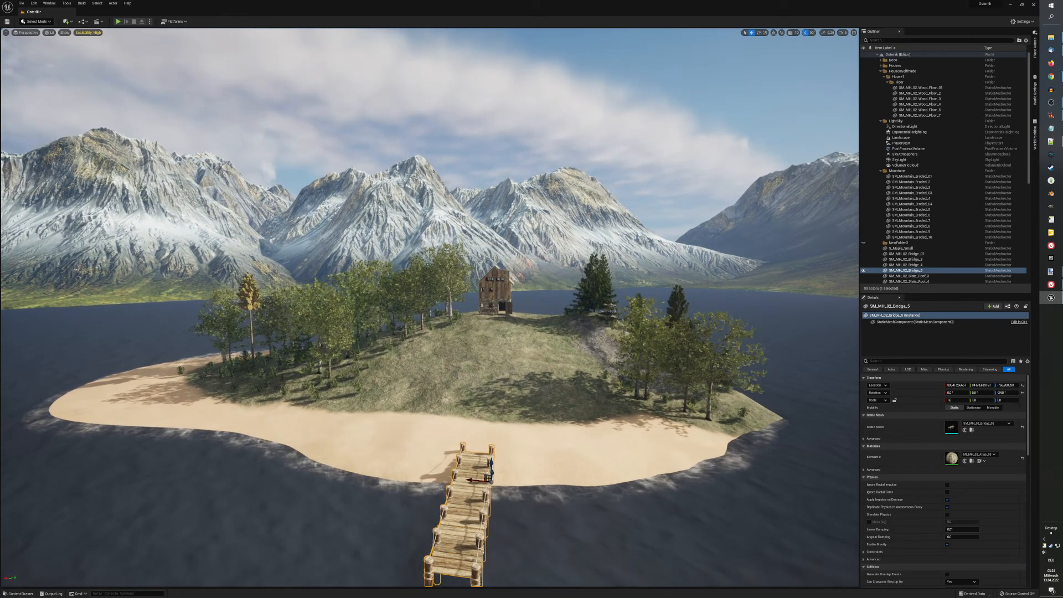
key("q")
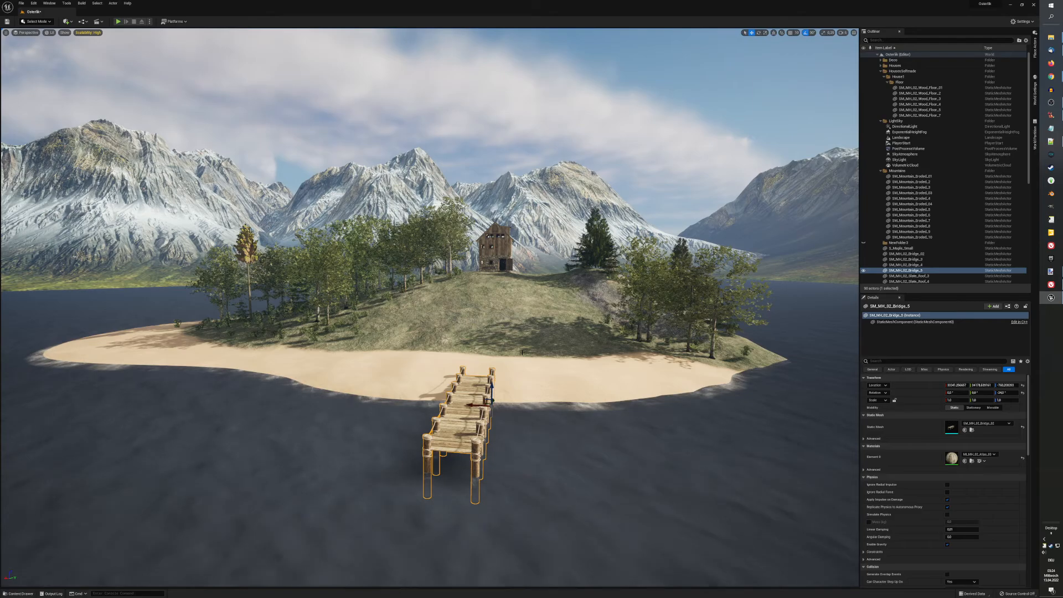
Step: Find the SM_MH_02_Wood_Floor_01 static mesh in the Medieval_Environment folder and place it on the beach at the bridge's inner end
key("ctrl+space")
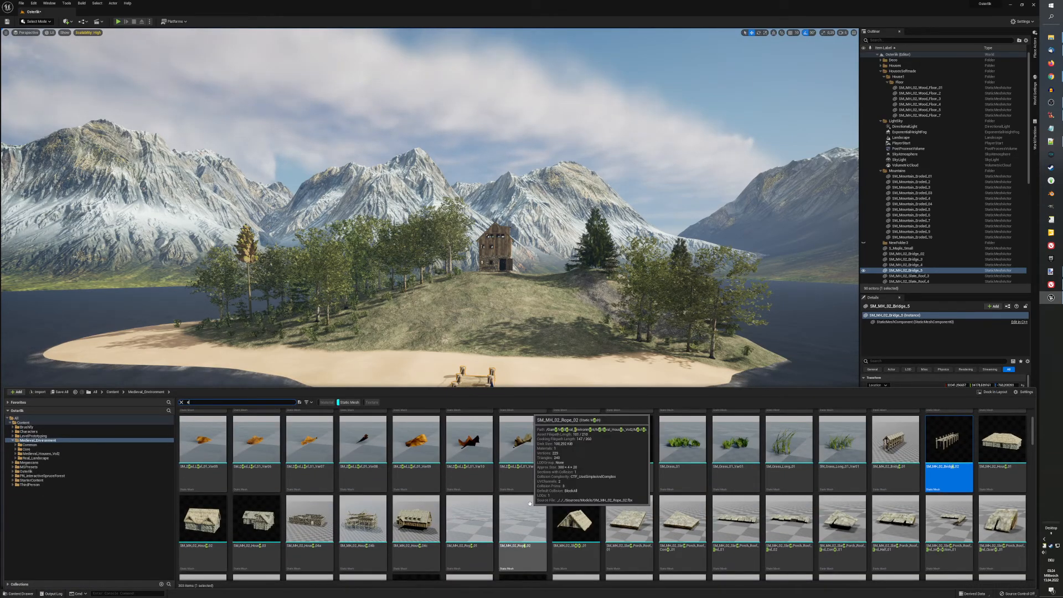
scroll(566, 510, "down", 1)
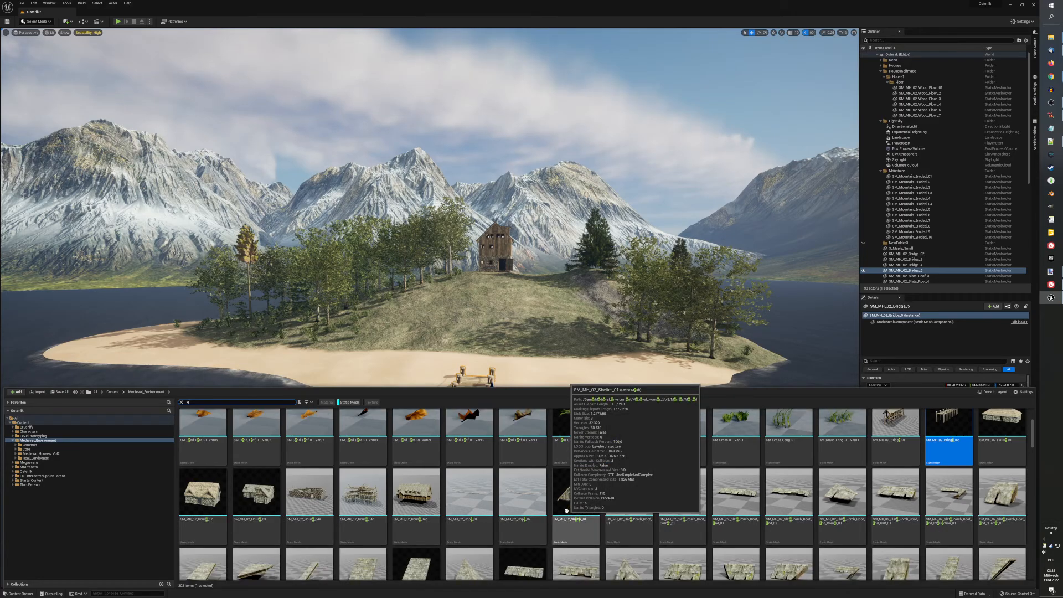
scroll(567, 510, "down", 1)
scroll(566, 510, "down", 6)
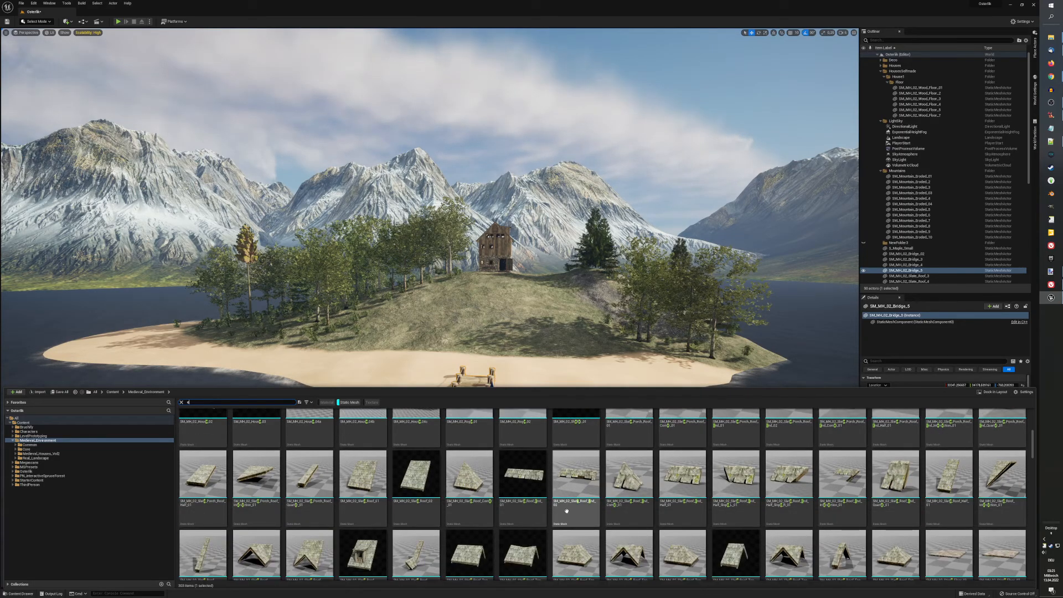
scroll(566, 511, "down", 5)
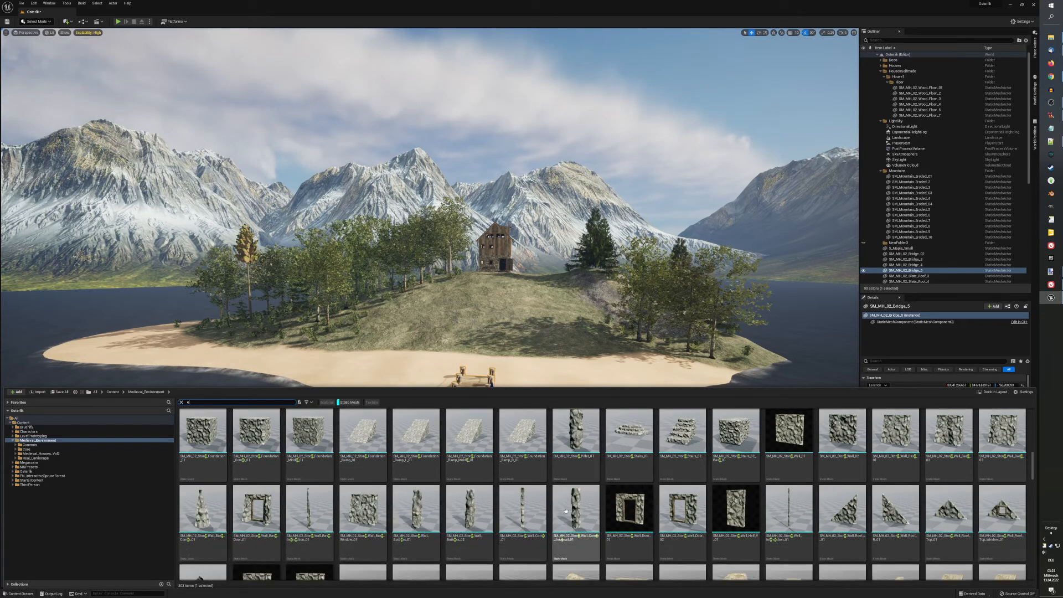
scroll(565, 510, "down", 1)
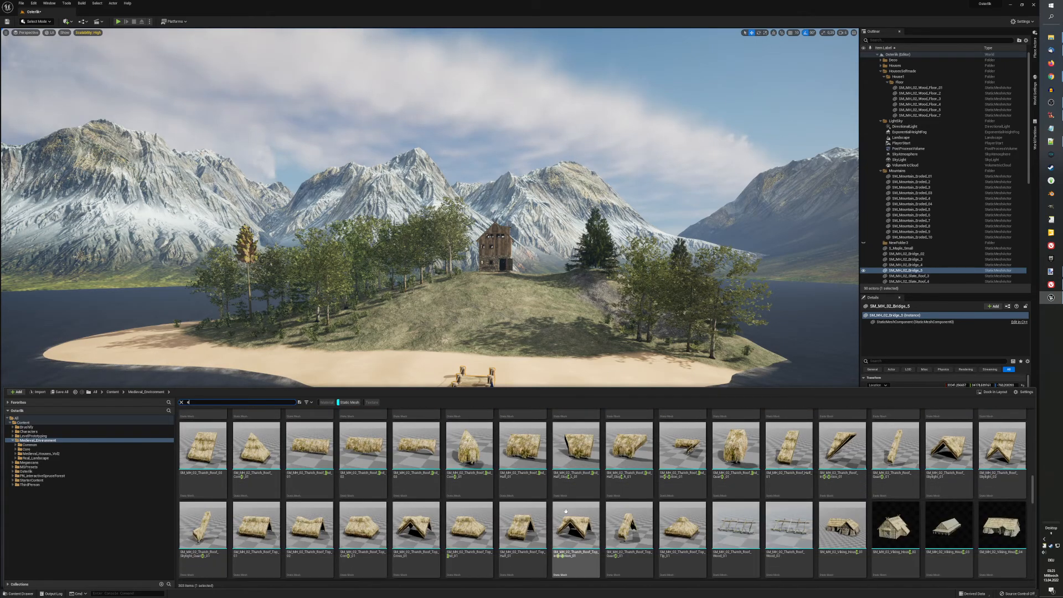
scroll(565, 510, "down", 1)
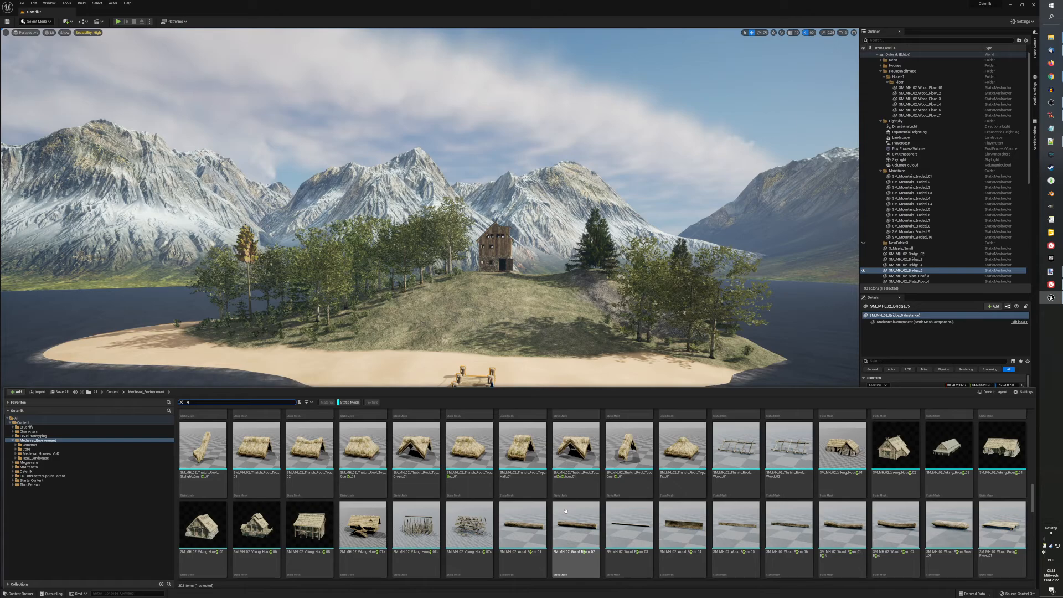
mouse_move(258, 533)
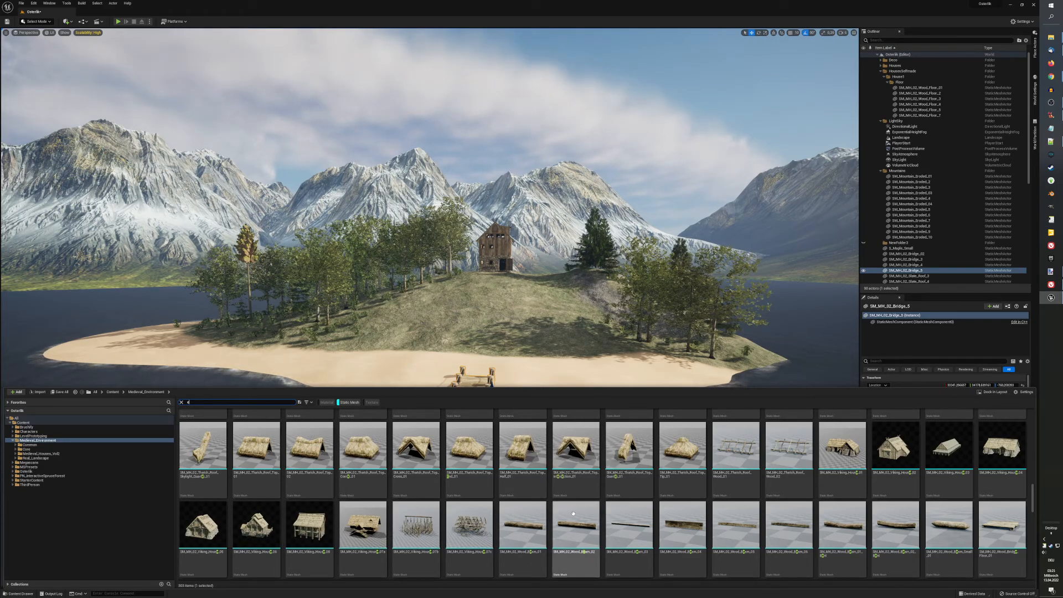
scroll(573, 513, "down", 1)
scroll(572, 513, "down", 1)
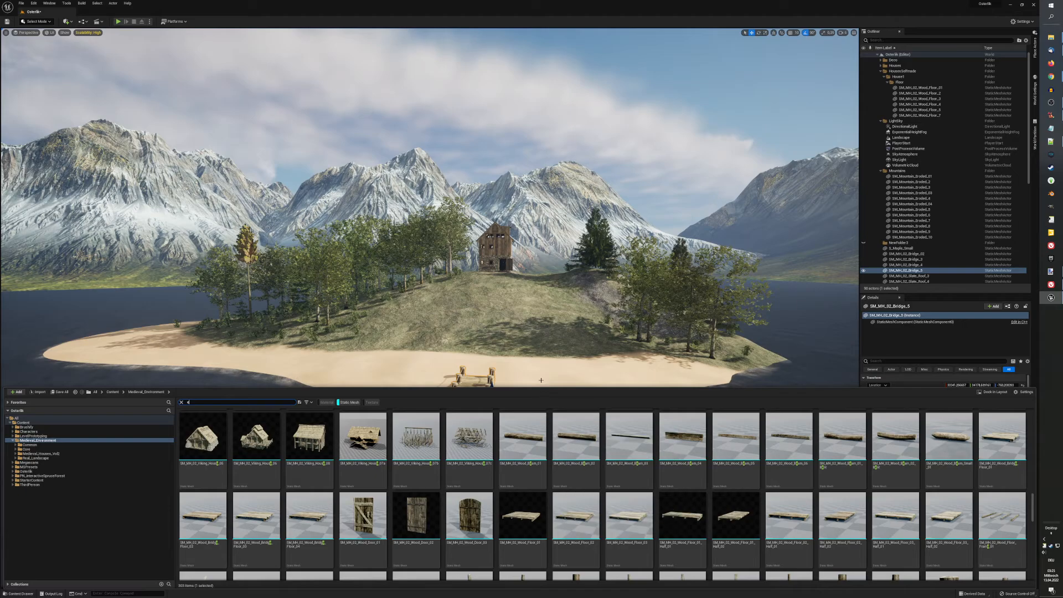
mouse_move(631, 524)
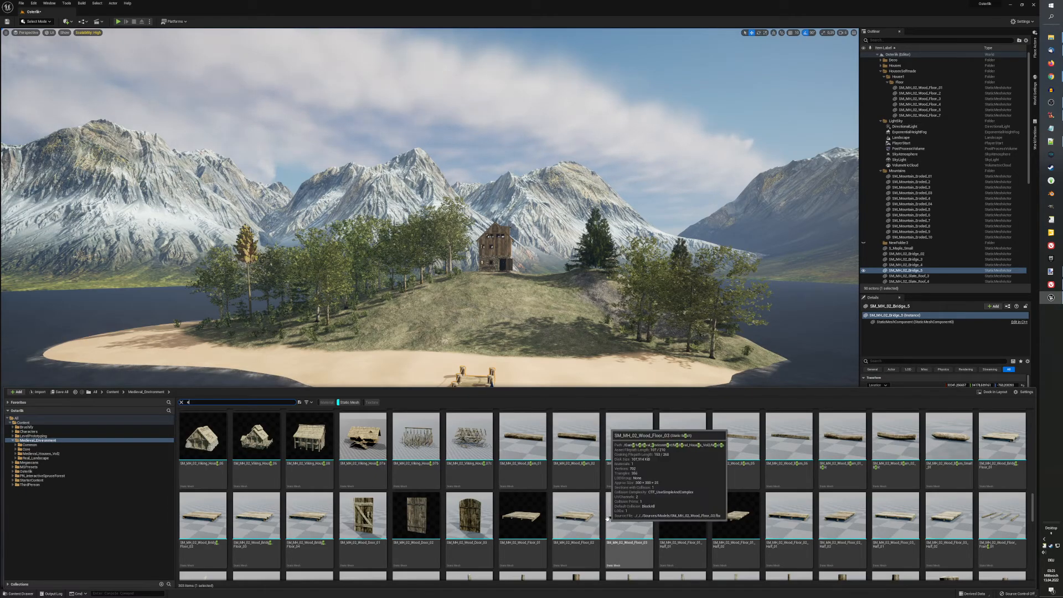
left_click(522, 517)
left_click_drag(498, 369, 497, 364)
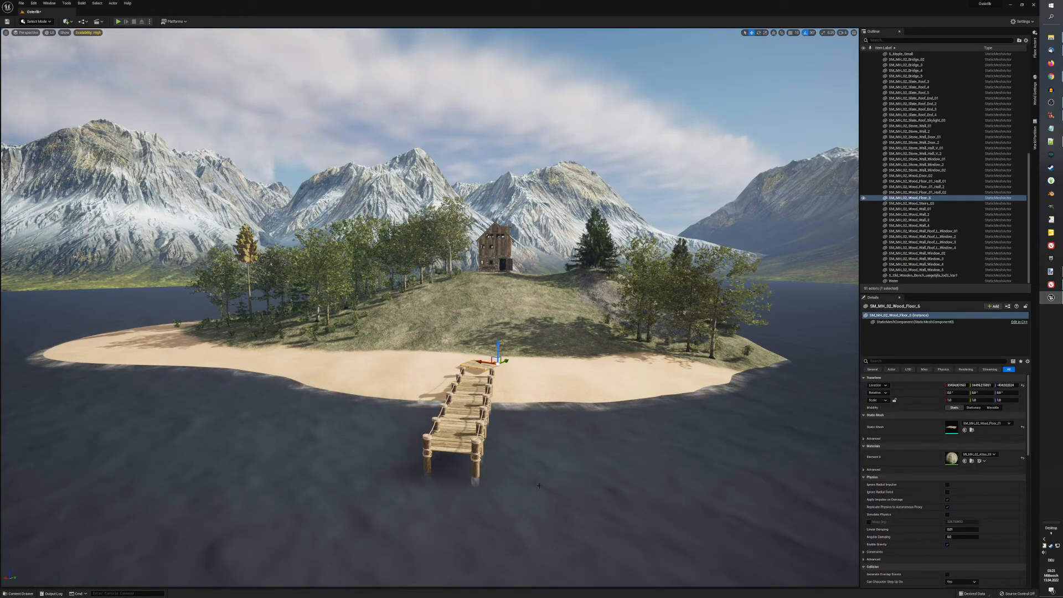
Step: Set the wood floor's Z rotation to -24° and move it up against the bridge's inner end
scroll(539, 485, "up", 4)
scroll(539, 485, "up", 4)
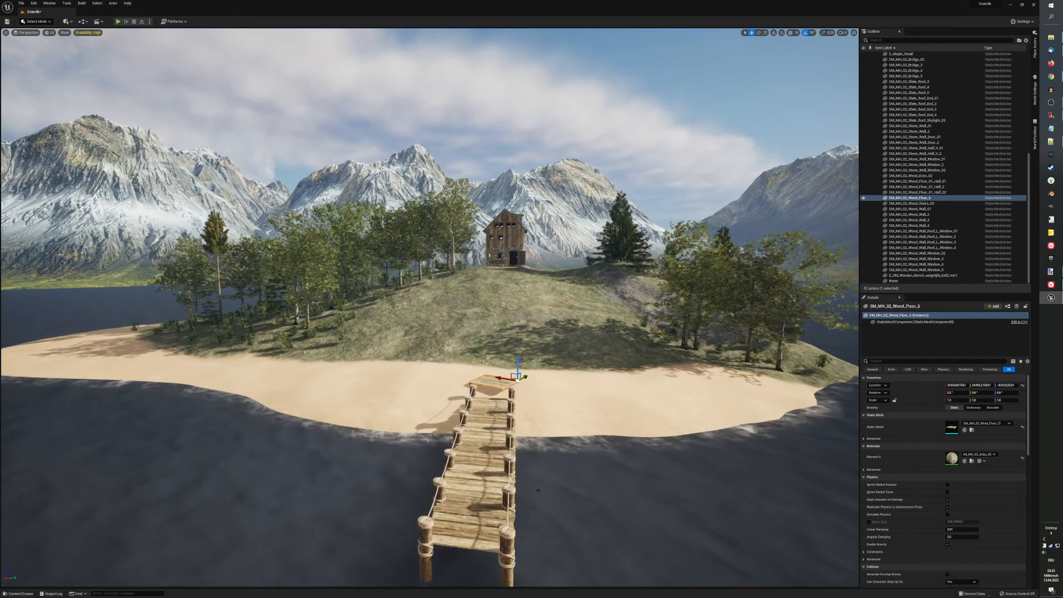
key("d")
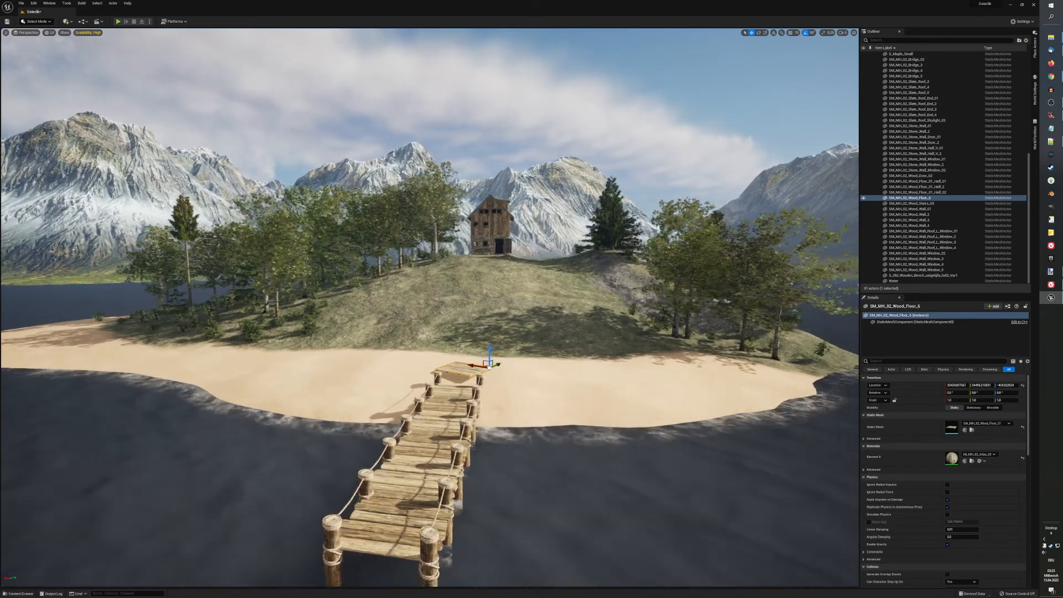
key("s")
right_click_drag(539, 485, 421, 485)
key("a")
key("d")
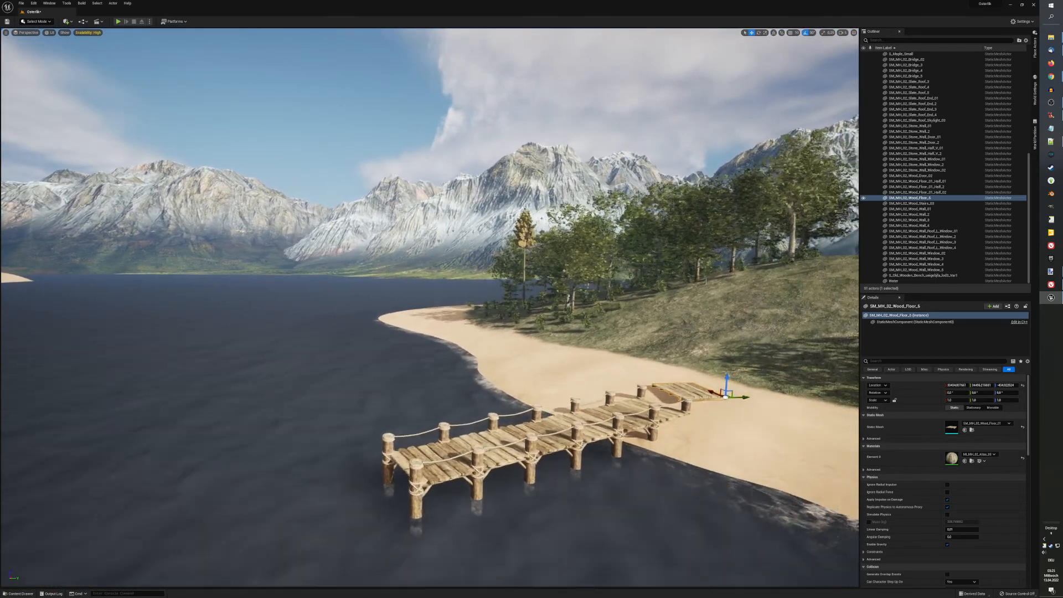
key("w")
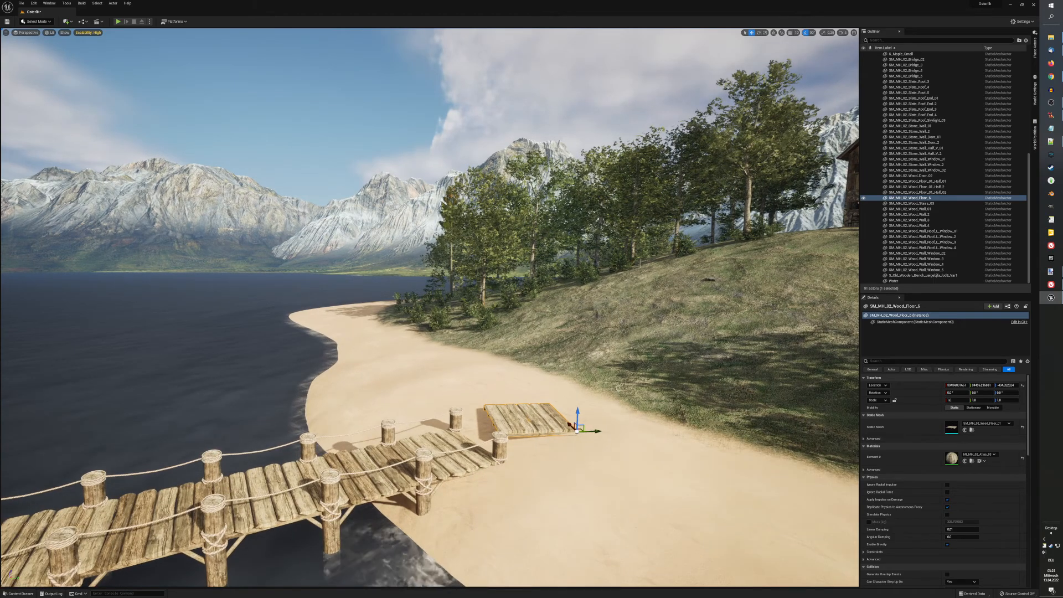
left_click(1006, 392)
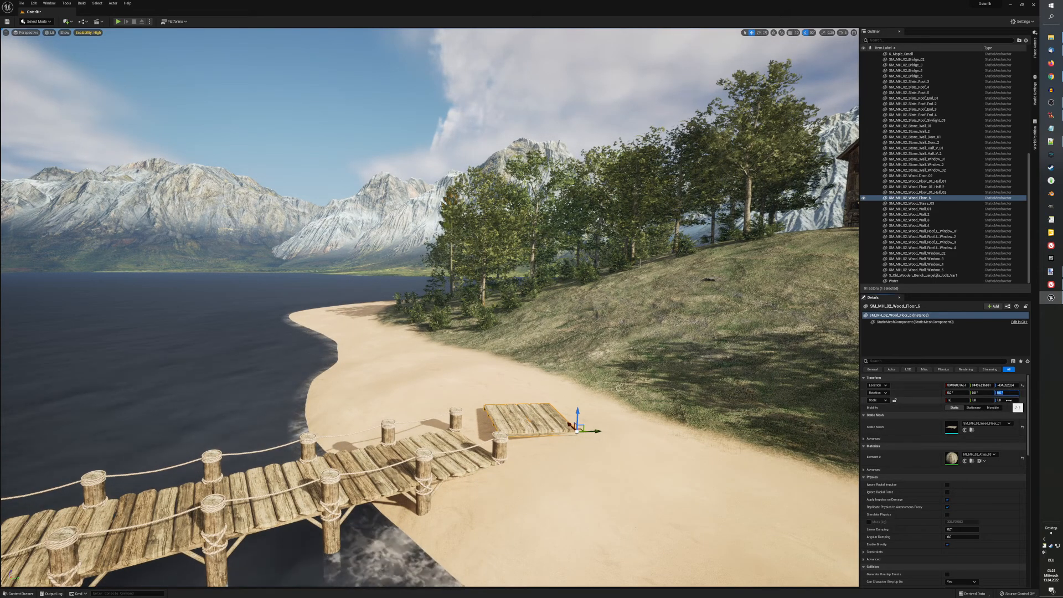
type("-24")
key("Return")
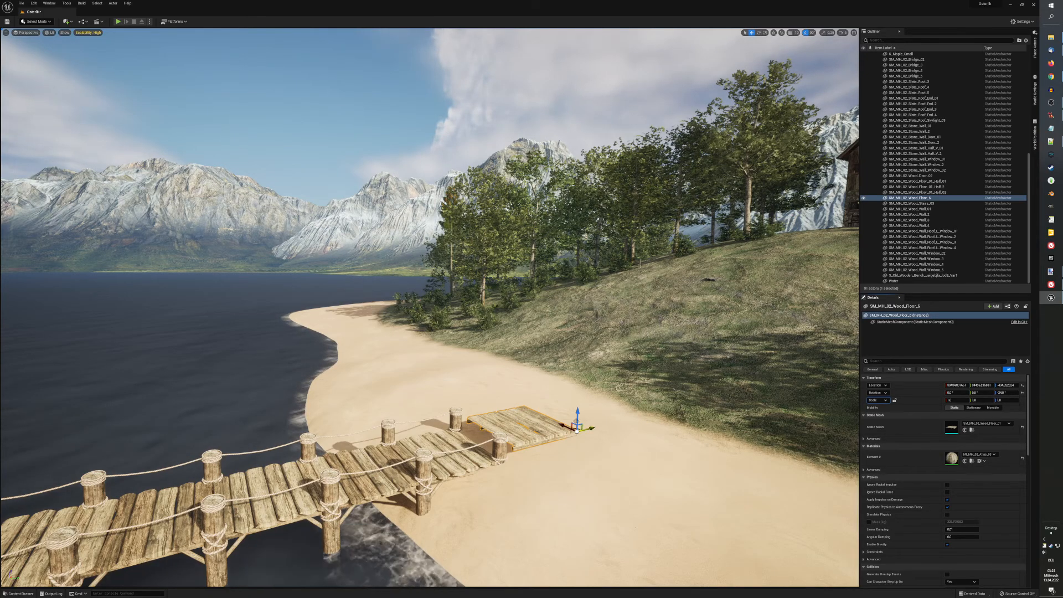
mouse_move(577, 416)
left_mouse_down()
mouse_move(577, 436)
mouse_move(574, 415)
mouse_move(585, 429)
left_mouse_up()
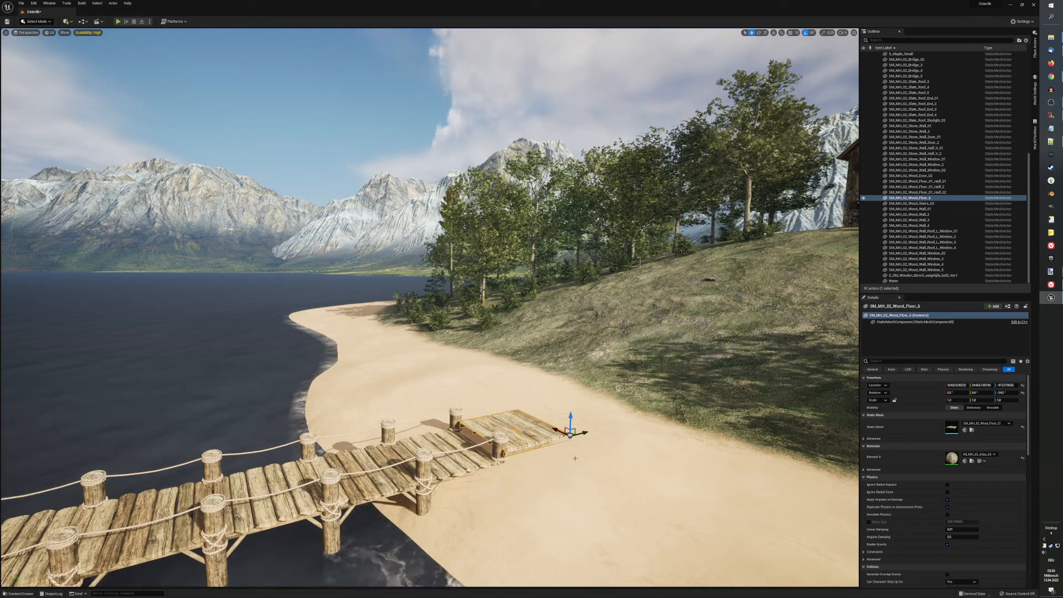
Step: Duplicate the wood floor, move the copy inland in line with the first, and raise it above the sand as a step
scroll(558, 480, "down", 3)
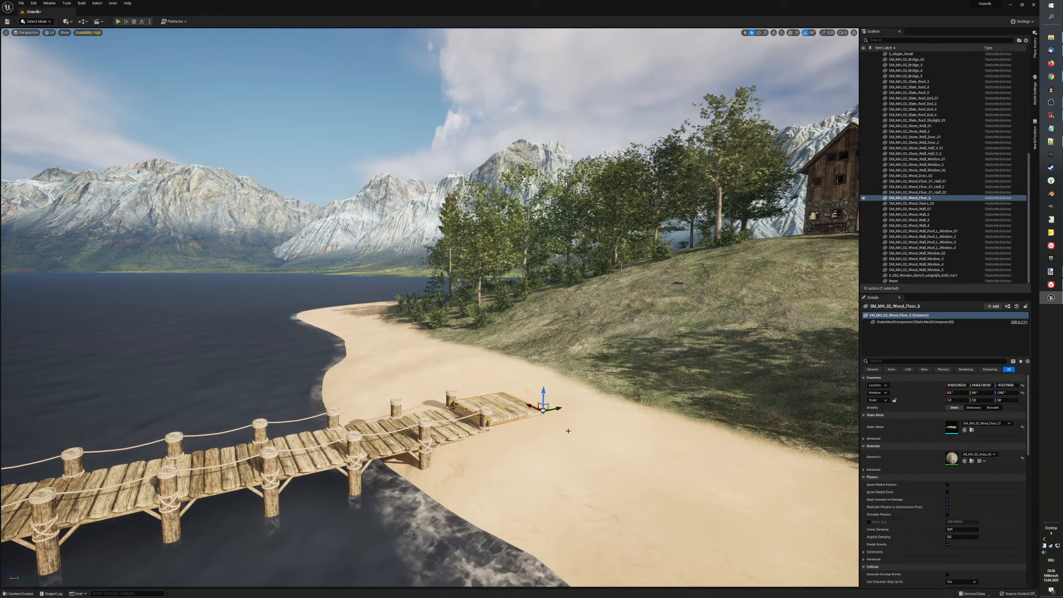
key("ctrl+d")
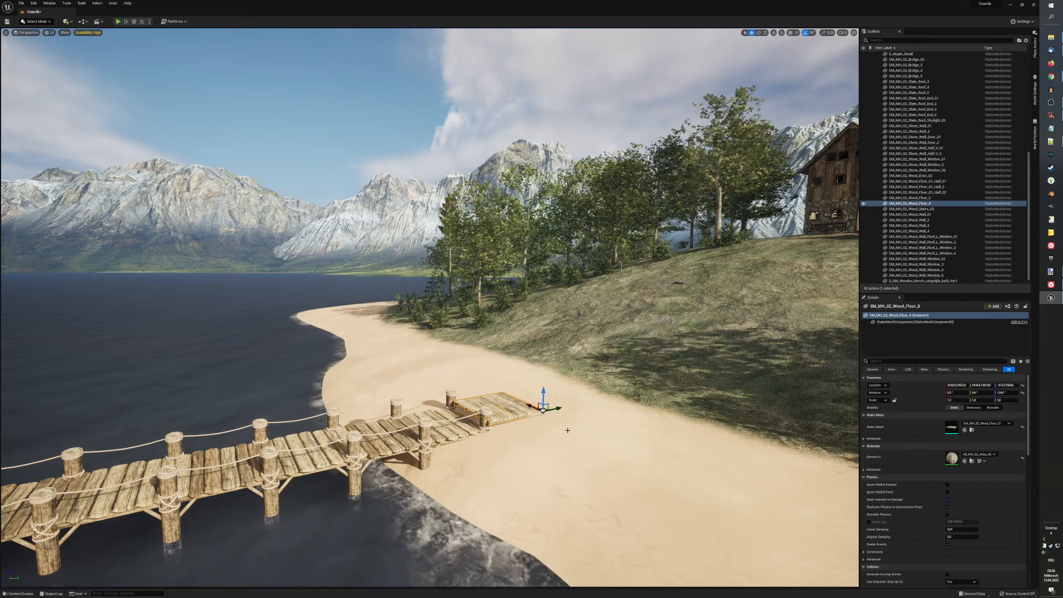
left_click_drag(547, 410, 600, 390)
scroll(579, 448, "up", 4)
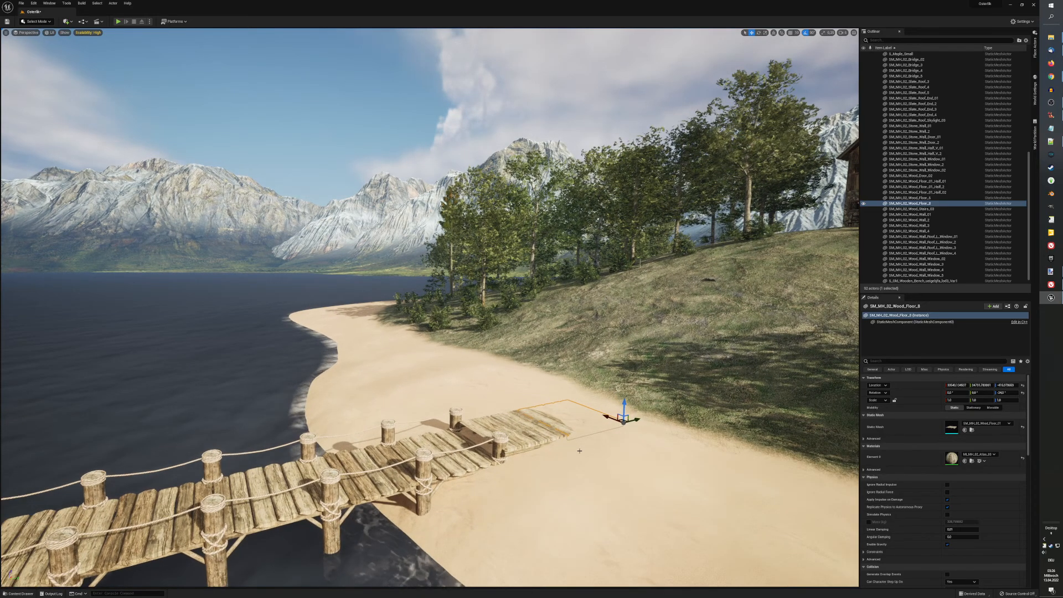
scroll(579, 448, "up", 1)
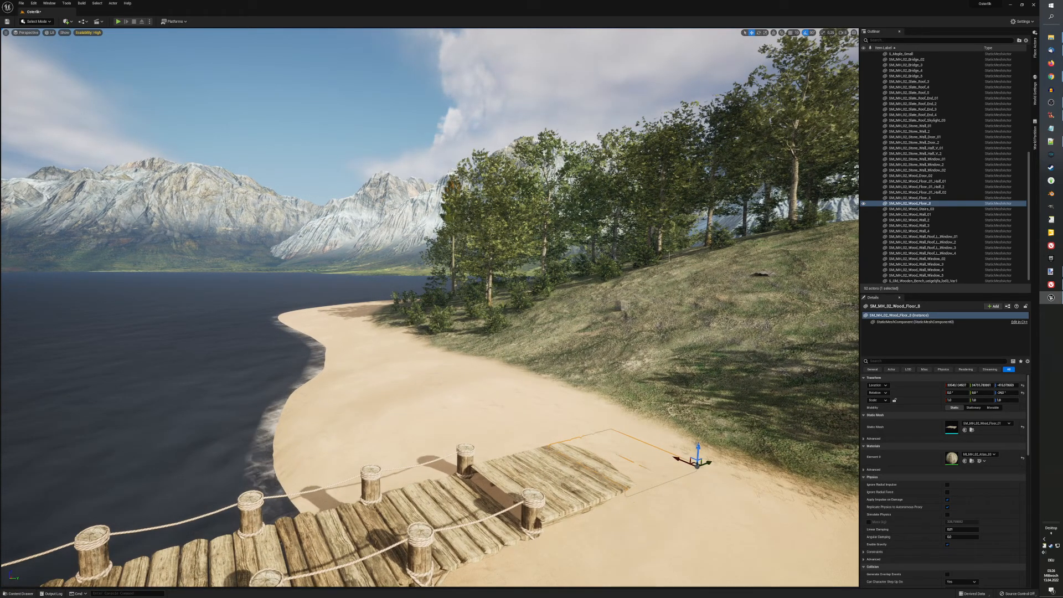
left_click_drag(697, 449, 698, 435)
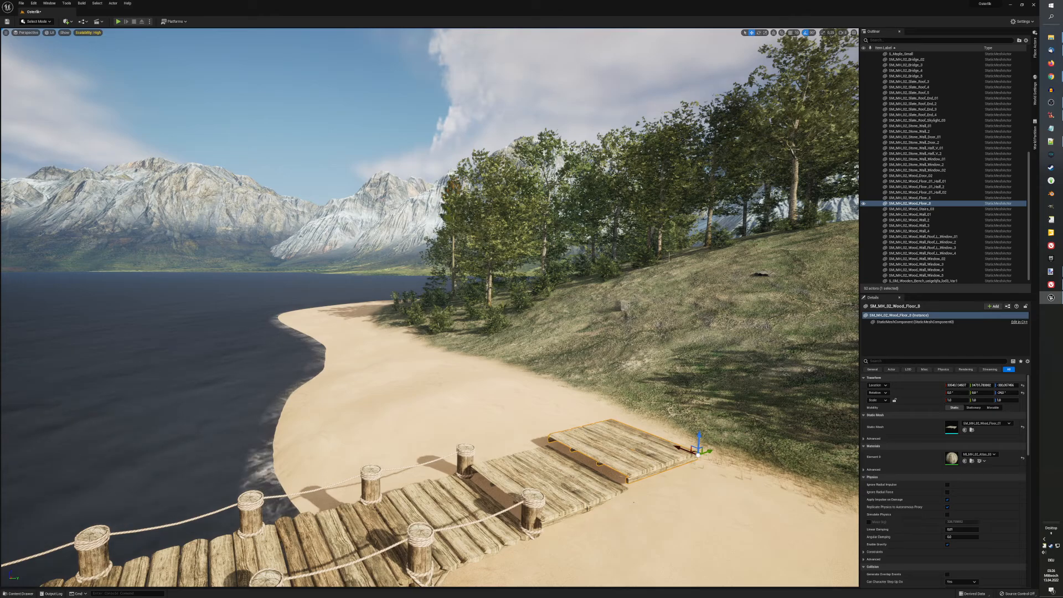
Step: Duplicate both wood floor pieces together and shift the copies sideways to widen the platform on the beach
middle_click_drag(599, 434, 826, 457)
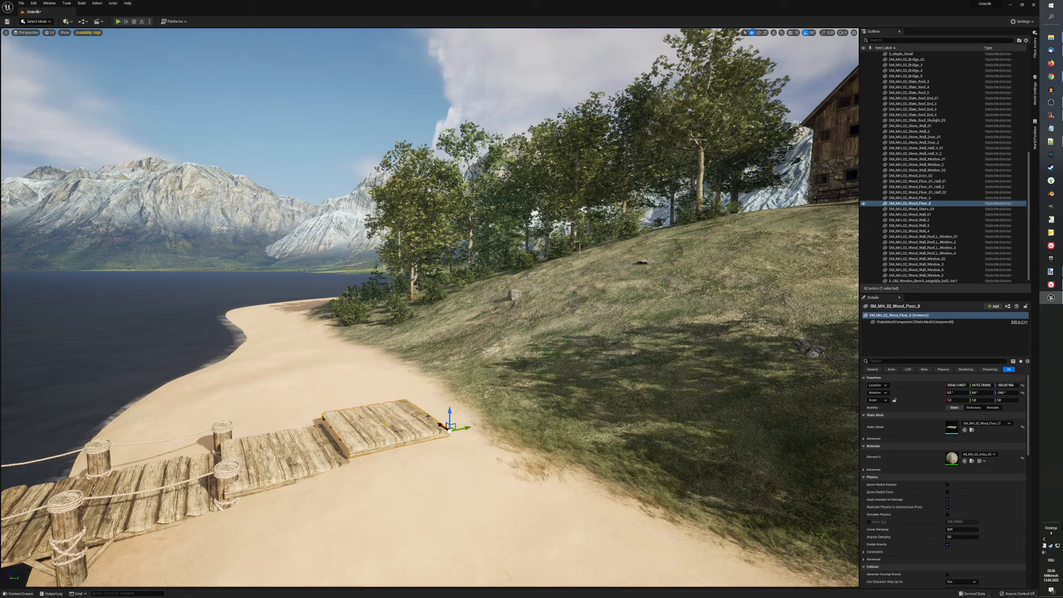
scroll(378, 474, "down", 8)
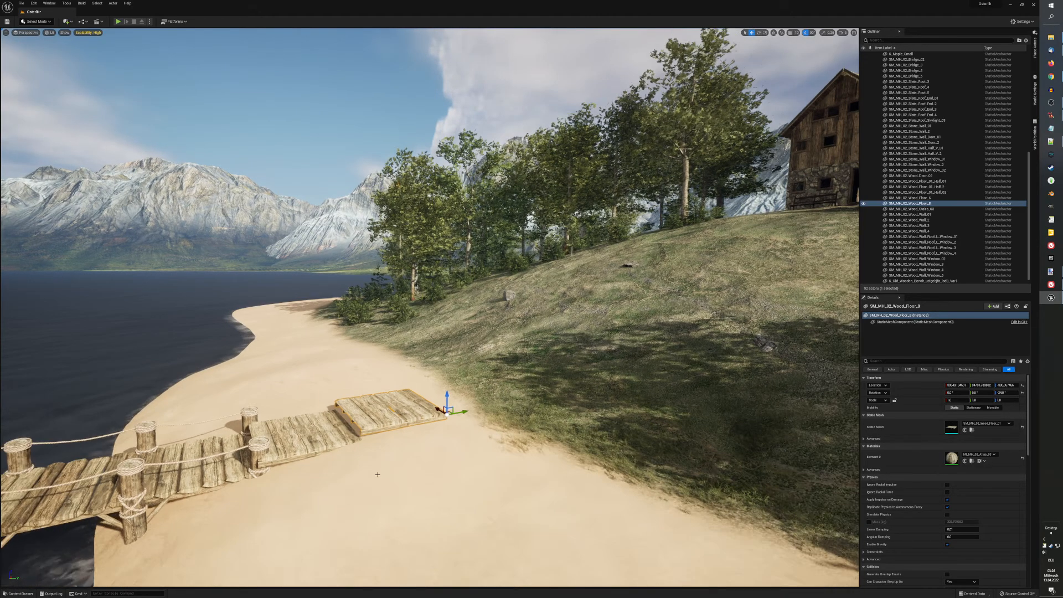
mouse_move(377, 474)
middle_mouse_down()
mouse_move(437, 520)
mouse_move(377, 483)
middle_mouse_up()
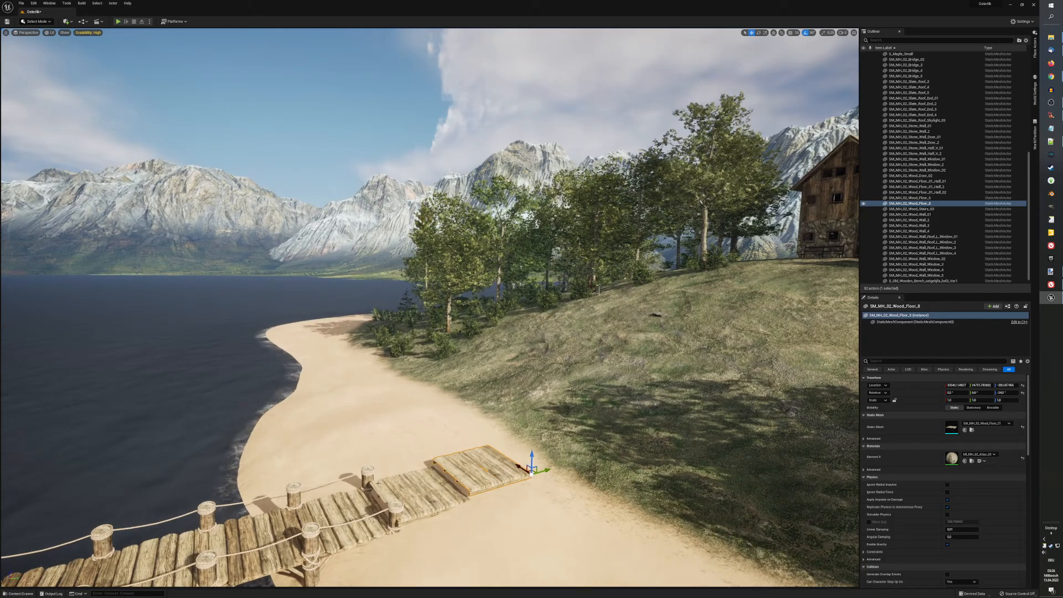
right_click_drag(378, 483, 471, 482)
middle_click_drag(378, 483, 253, 487)
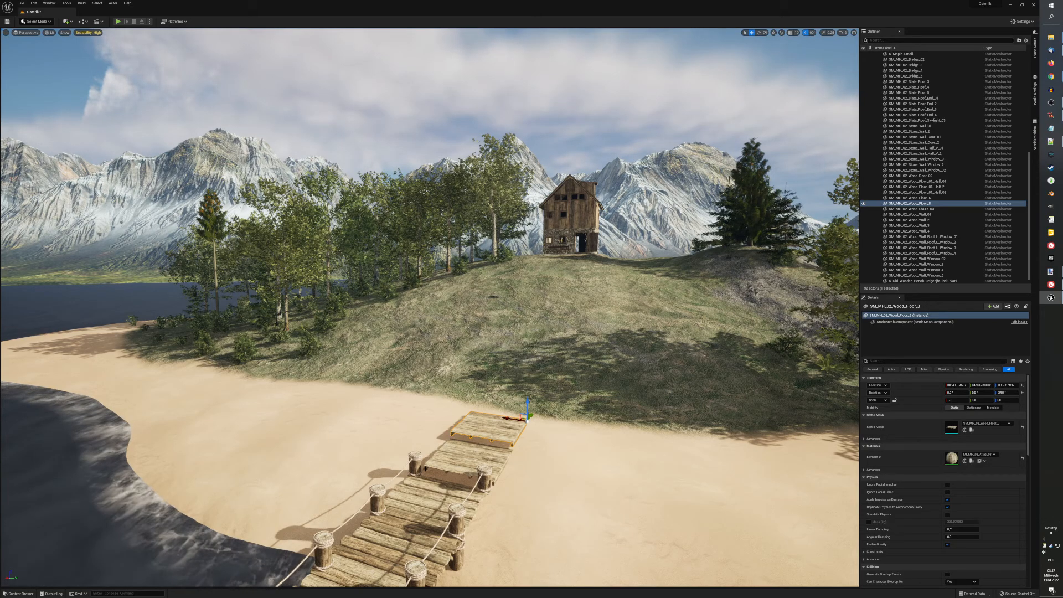
left_click(481, 425)
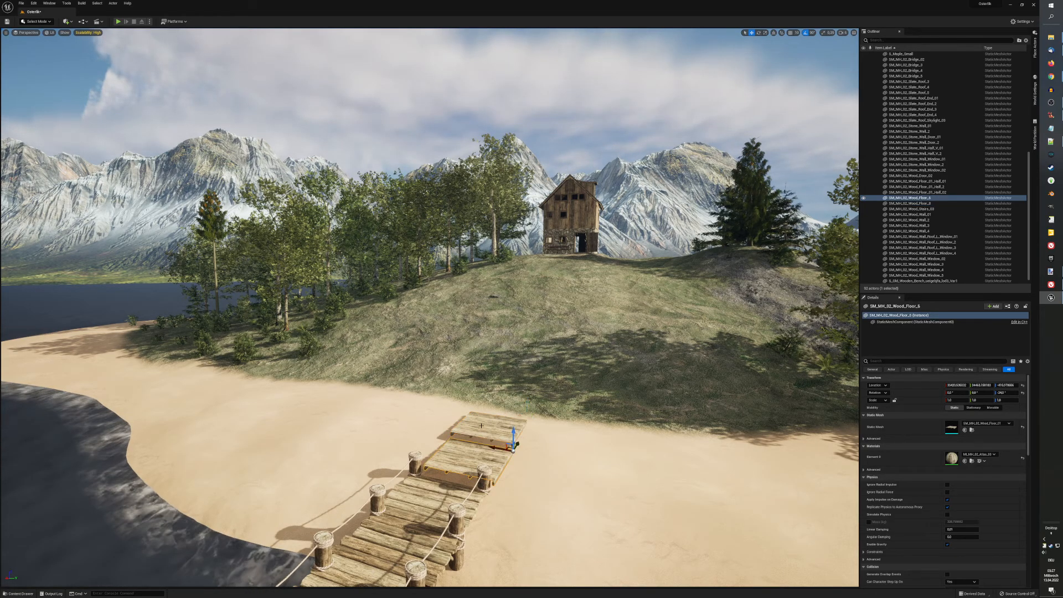
left_click(481, 425, "ctrl")
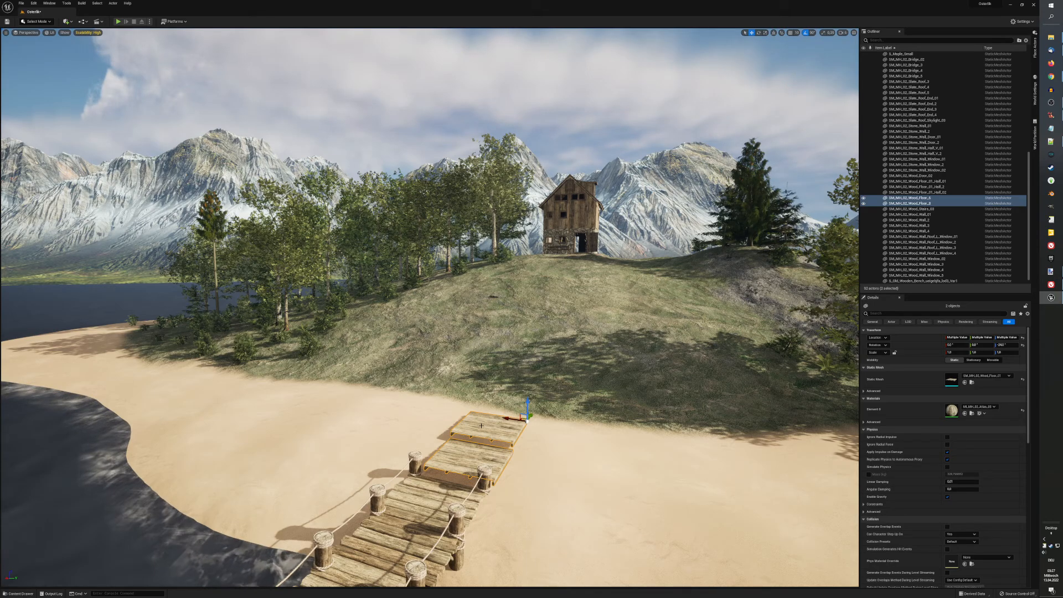
key("ctrl+d")
left_click_drag(504, 416, 568, 443, "alt")
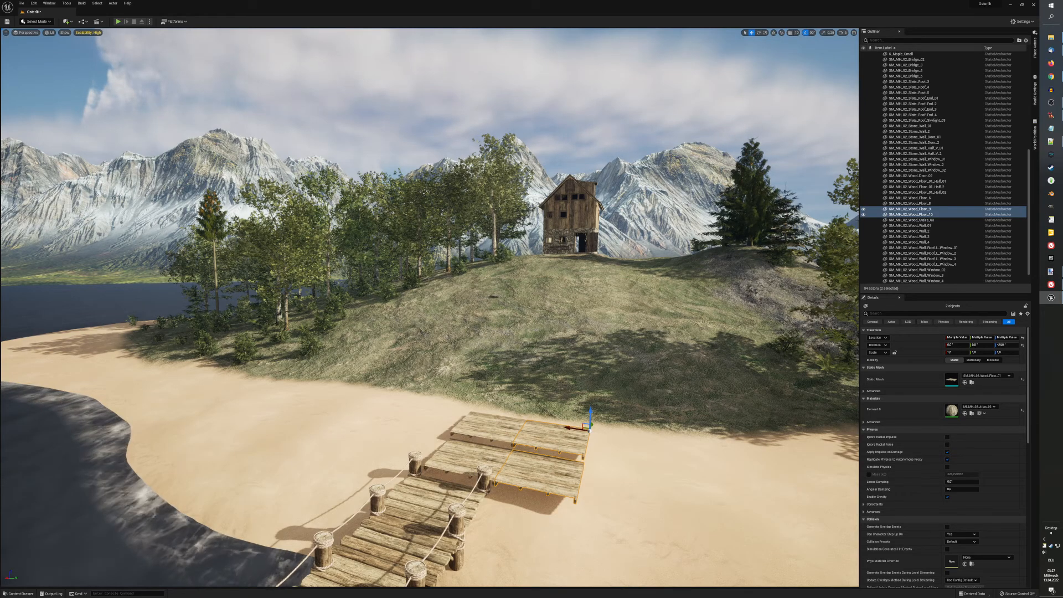
Step: Place the SM_MH_02_Wood_Beam_05 static mesh from the Medieval_Environment folder on the beach beside the wood floor platform
middle_click_drag(614, 492, 592, 537)
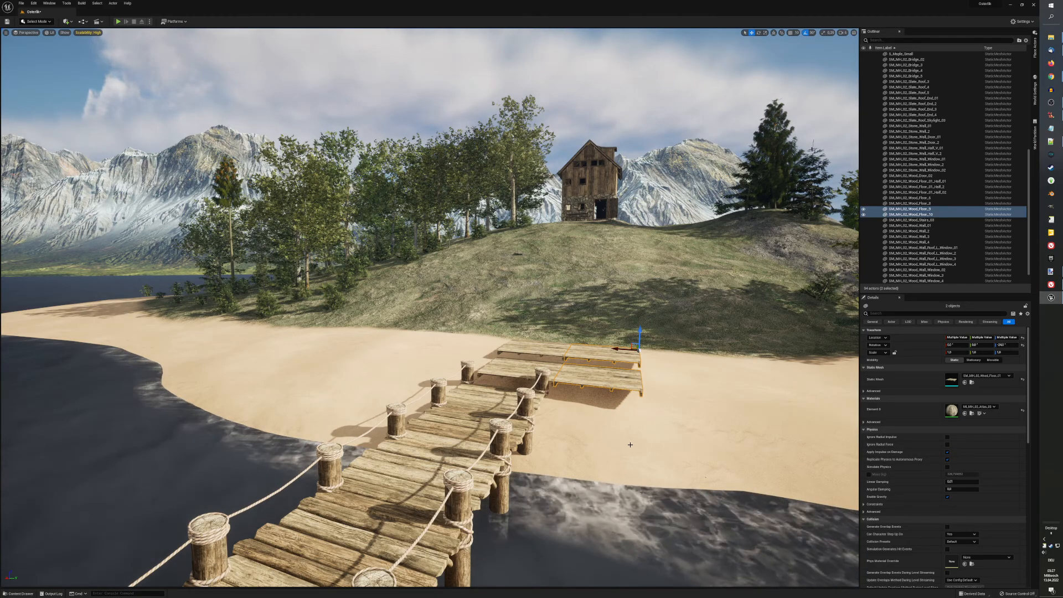
key("ctrl+space")
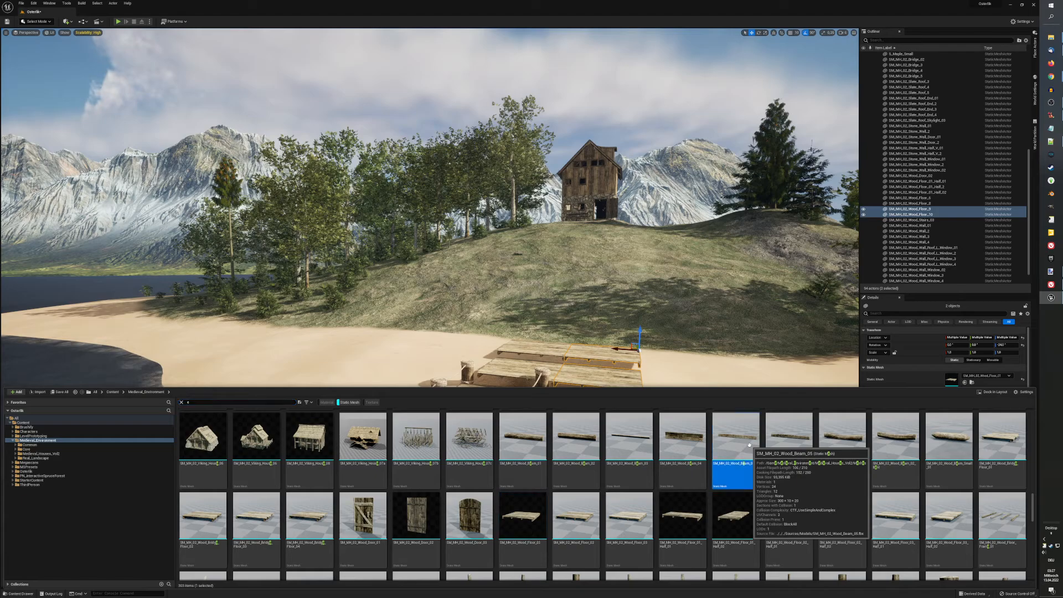
left_click_drag(749, 444, 719, 391)
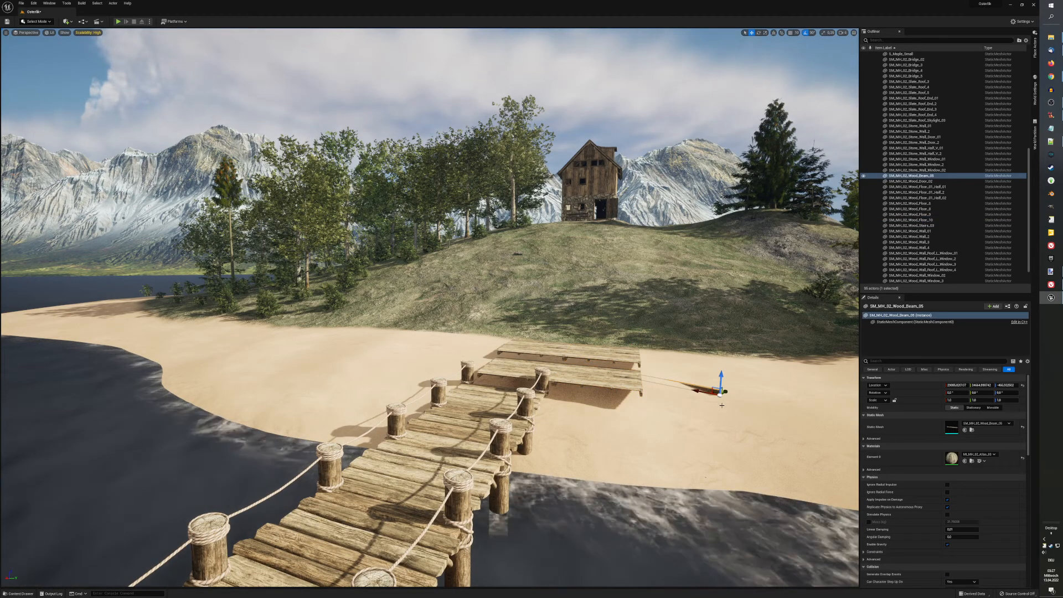
Step: Set the wood beam's Z rotation to -24° so that it runs parallel to the platform
key("q")
right_click_drag(722, 405, 721, 405)
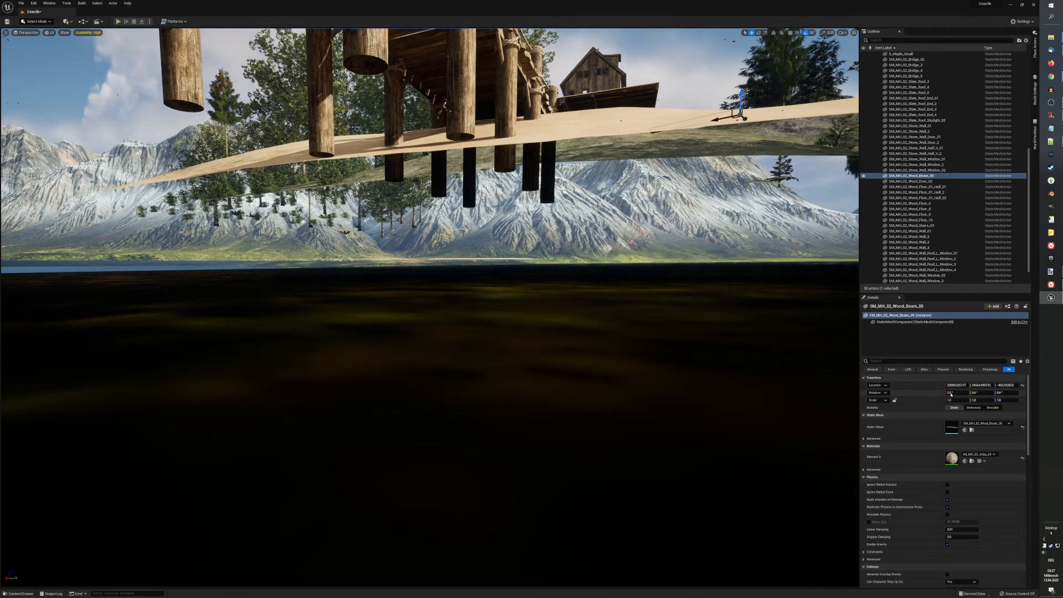
left_click(1005, 392)
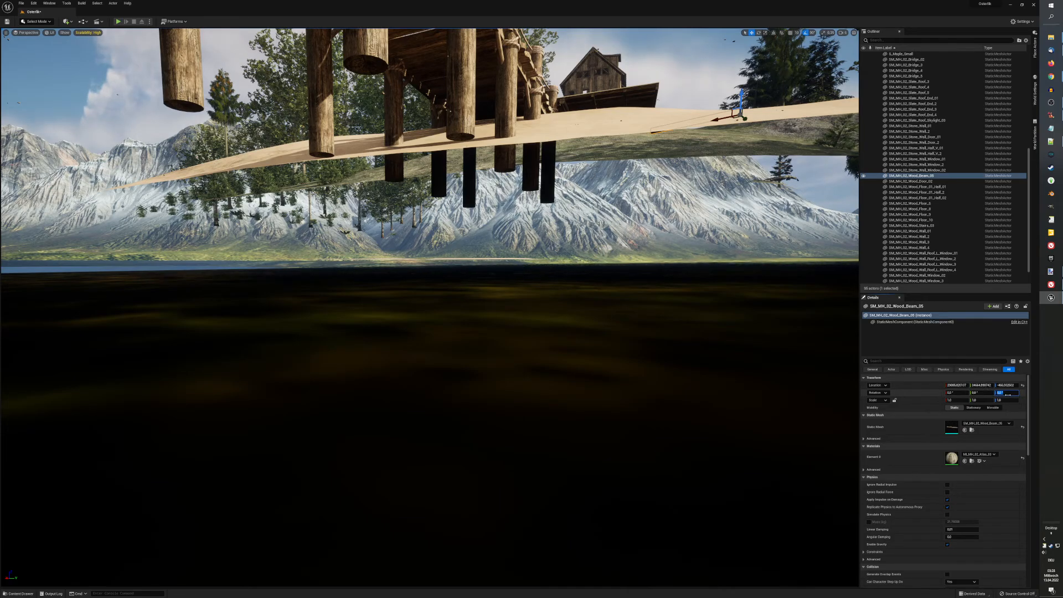
type("-24")
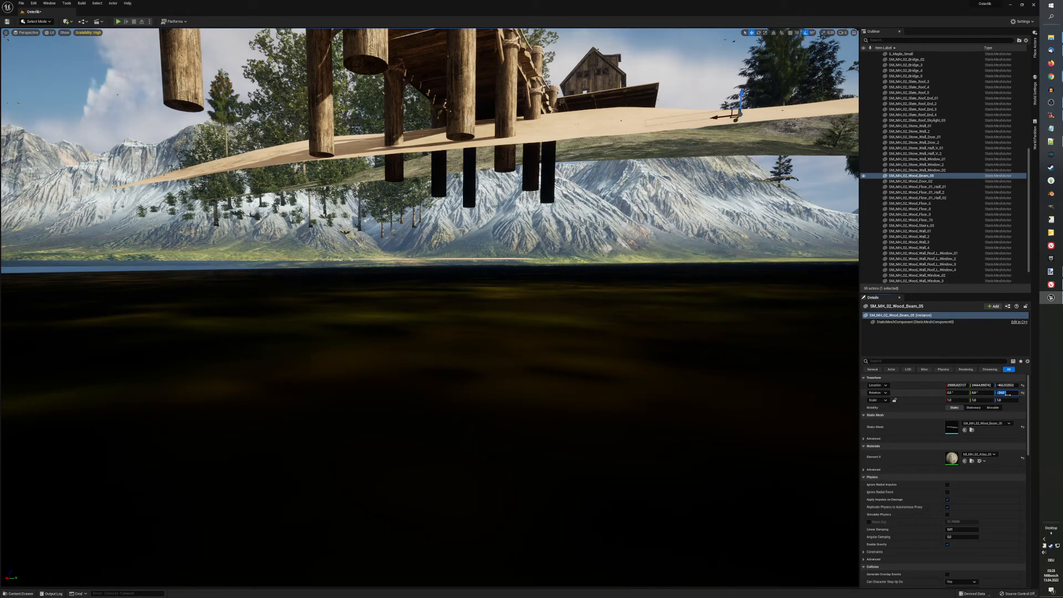
key("Return")
Step: Move the wood beam across the sand to the lake-side front edge of the lower wood floor
key("e")
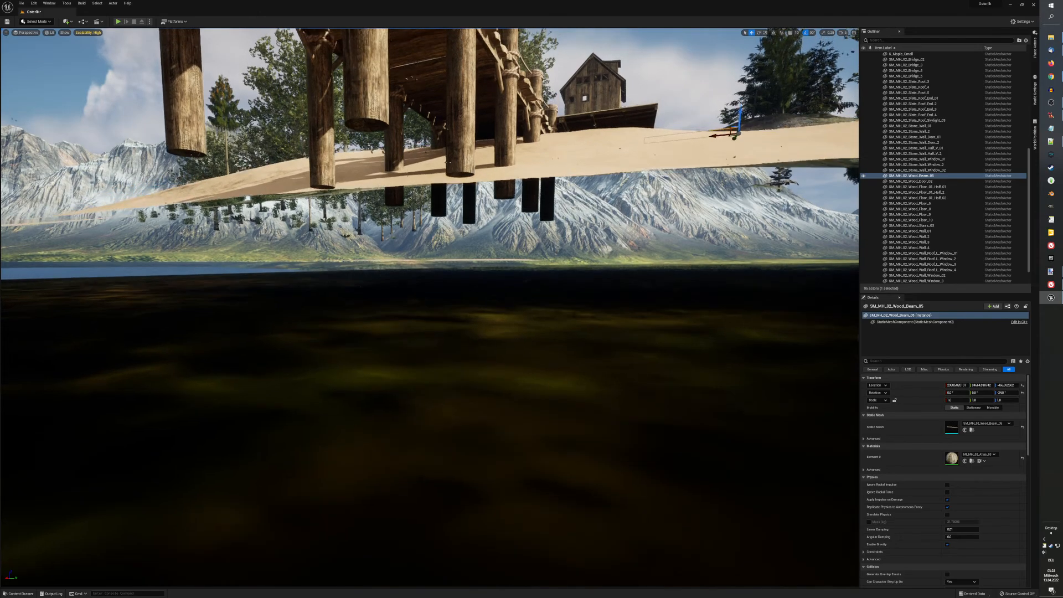
key("a")
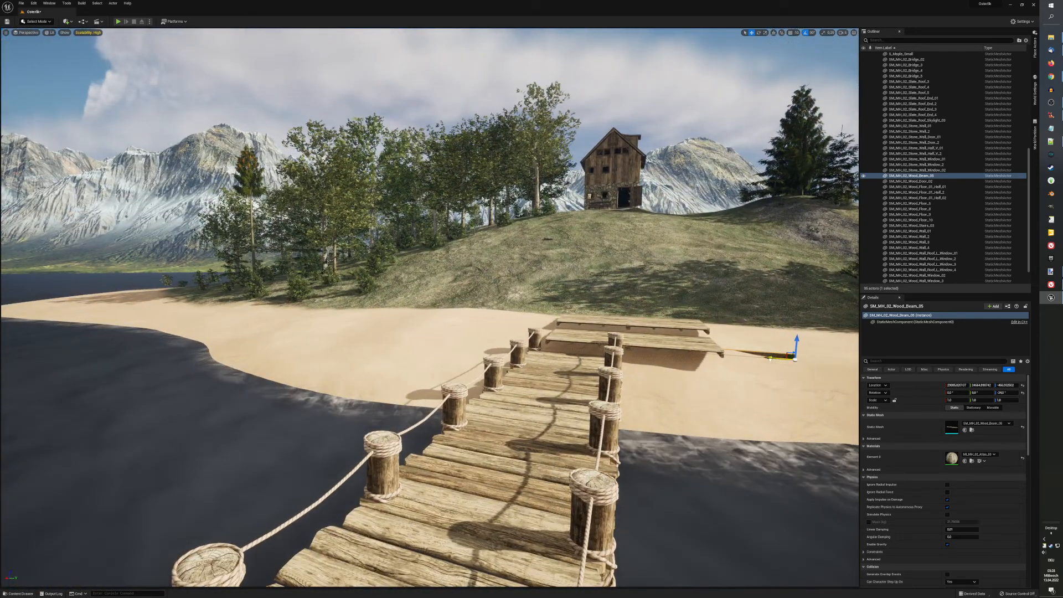
left_click_drag(773, 355, 756, 347)
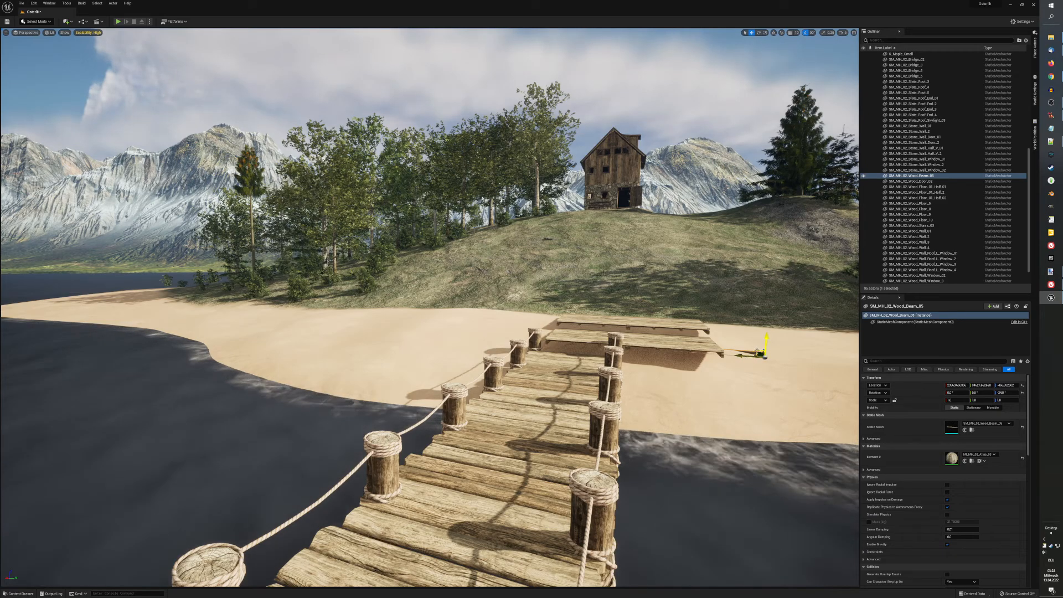
right_click_drag(745, 340, 710, 345)
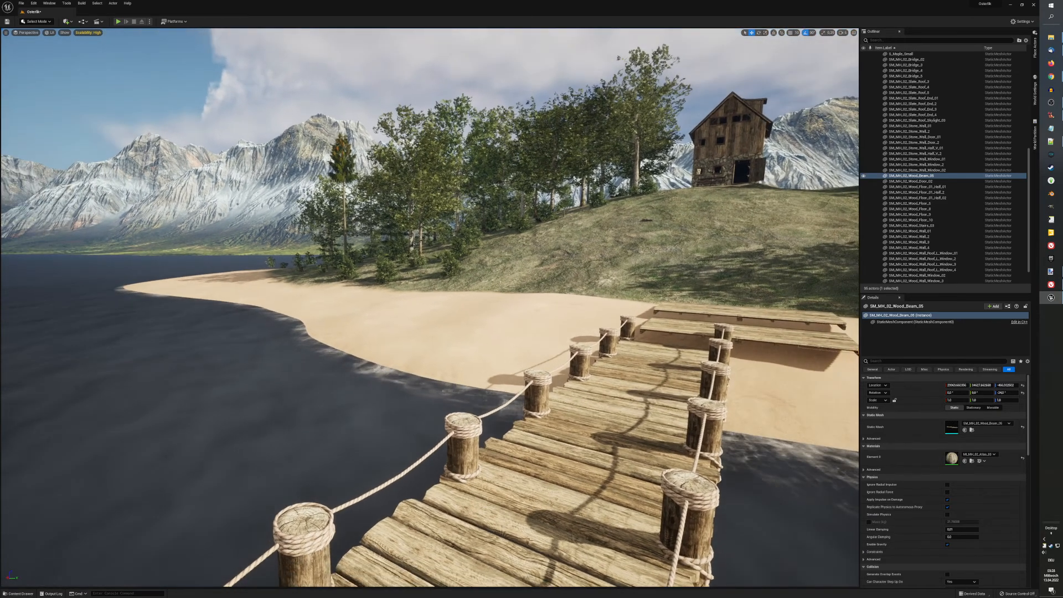
key("a")
key("d")
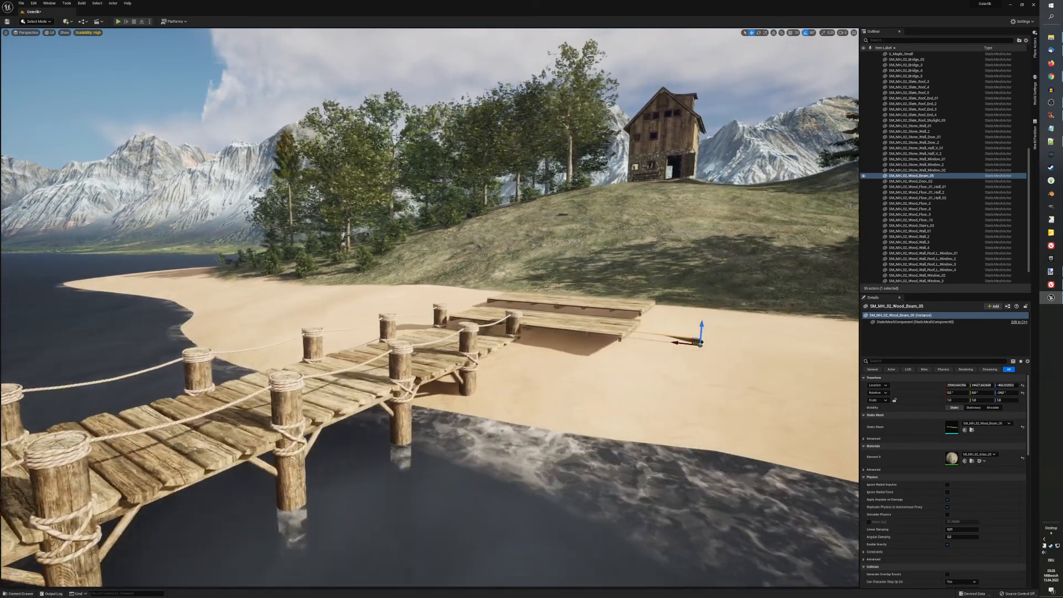
key("e")
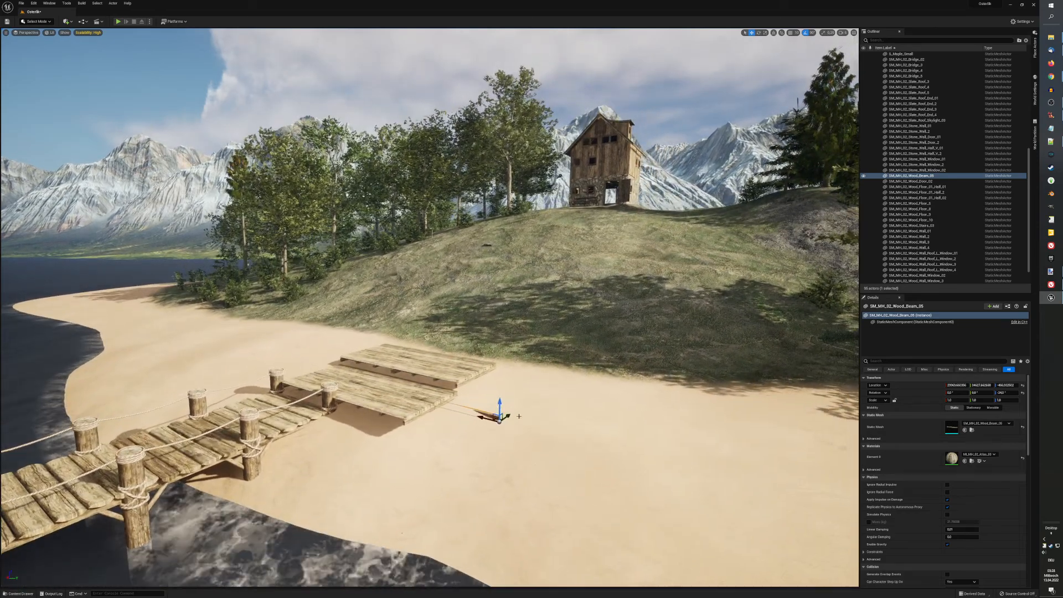
left_click_drag(506, 414, 402, 405)
scroll(394, 492, "up", 3)
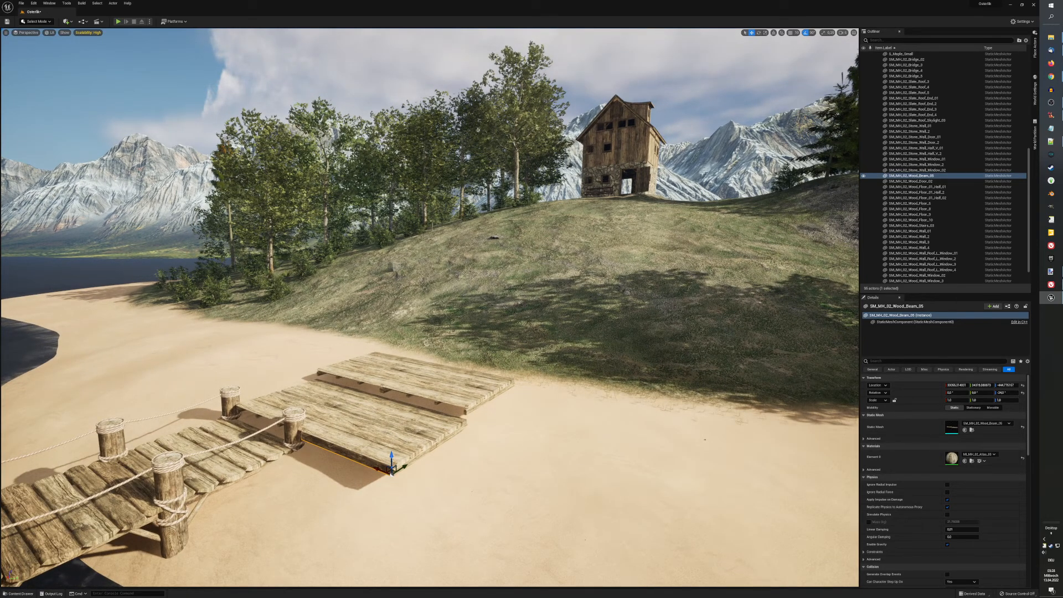
Step: Align the beam's depth and height under the lower floor's front edge, then duplicate it and slide the copy along the edge towards the bridge
key("q")
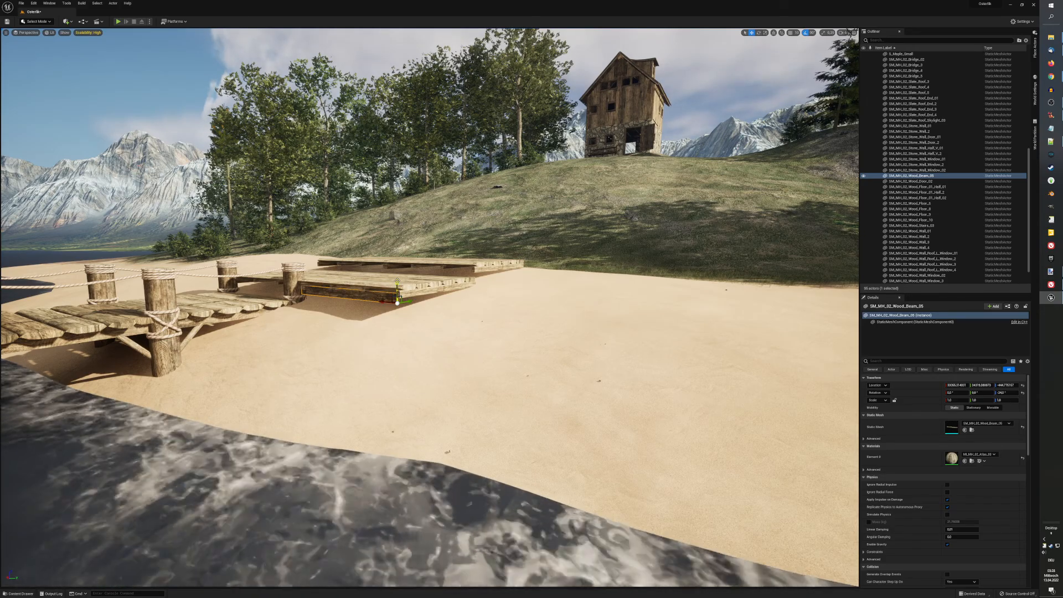
left_click_drag(397, 293, 405, 298)
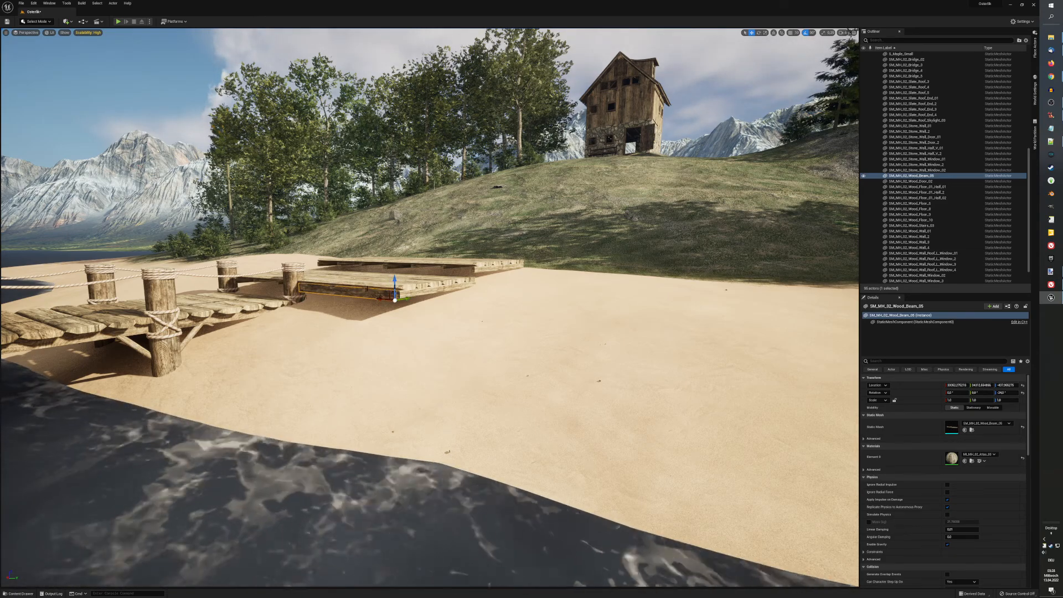
left_click_drag(393, 275, 395, 274)
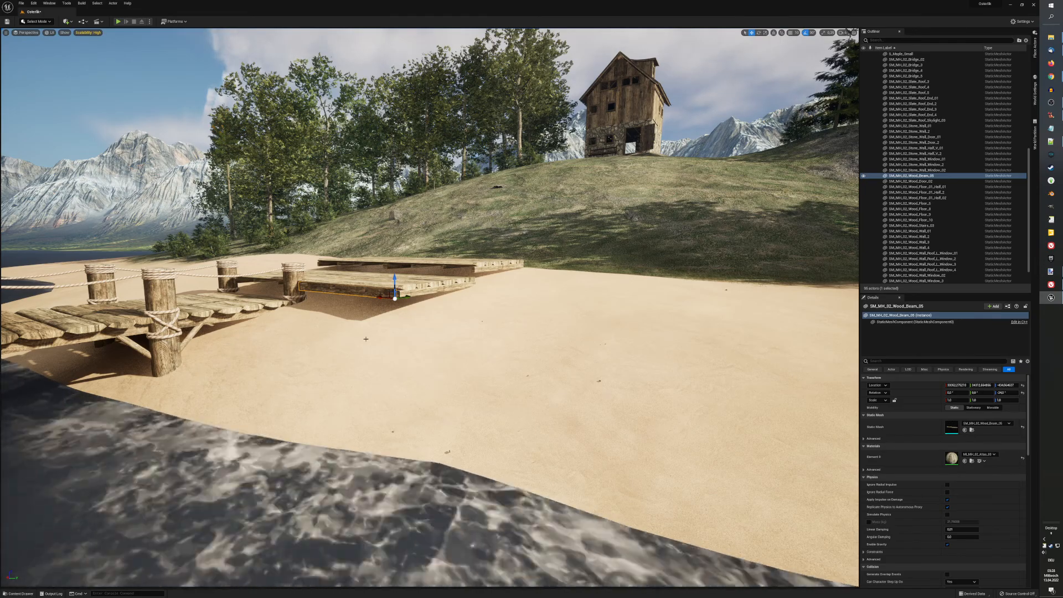
key("ctrl+d")
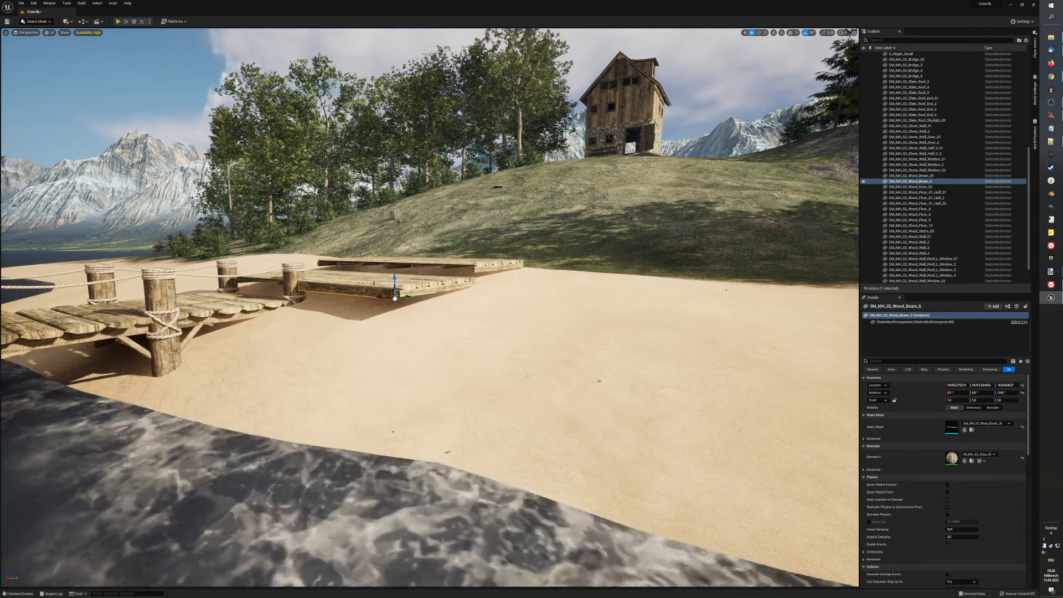
left_click_drag(383, 297, 286, 289)
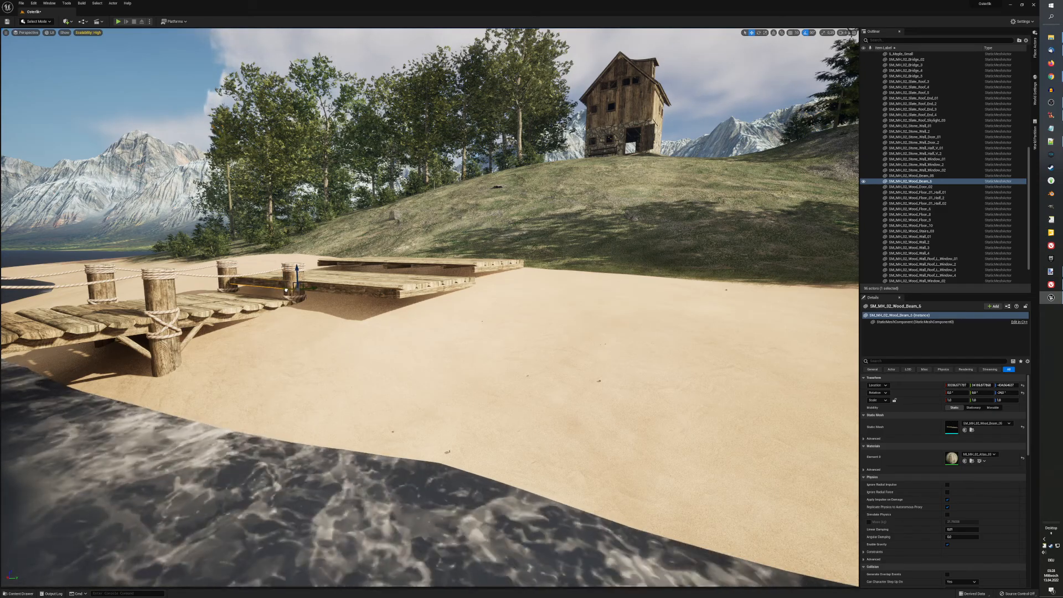
Step: Duplicate both front beams together and move the copies inland and up, under the front edge of the raised wood floor
left_click(333, 288, "ctrl")
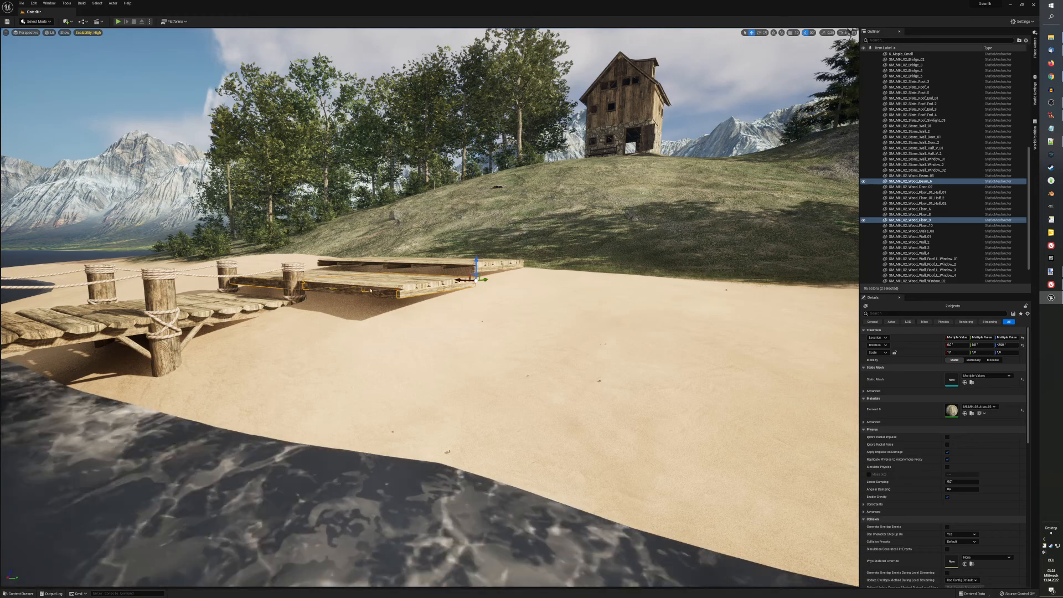
left_click(378, 296, "ctrl")
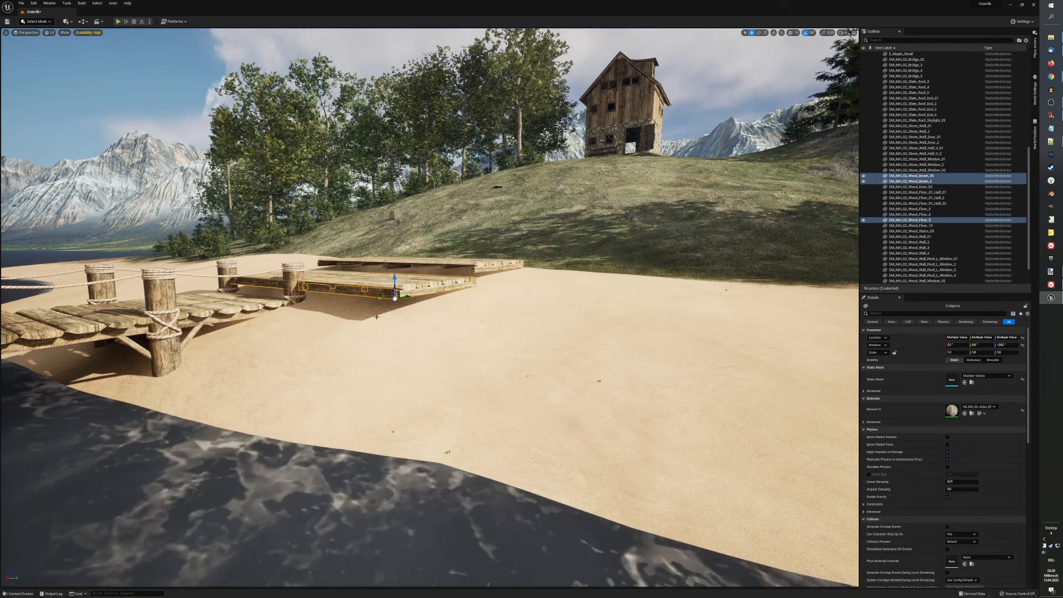
left_click(319, 298)
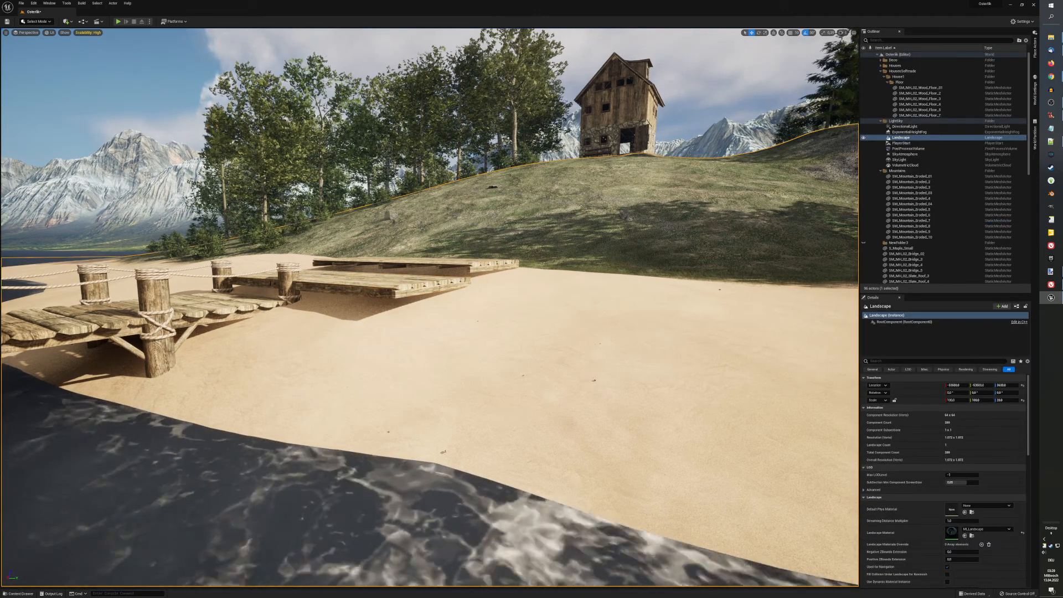
left_click(267, 285)
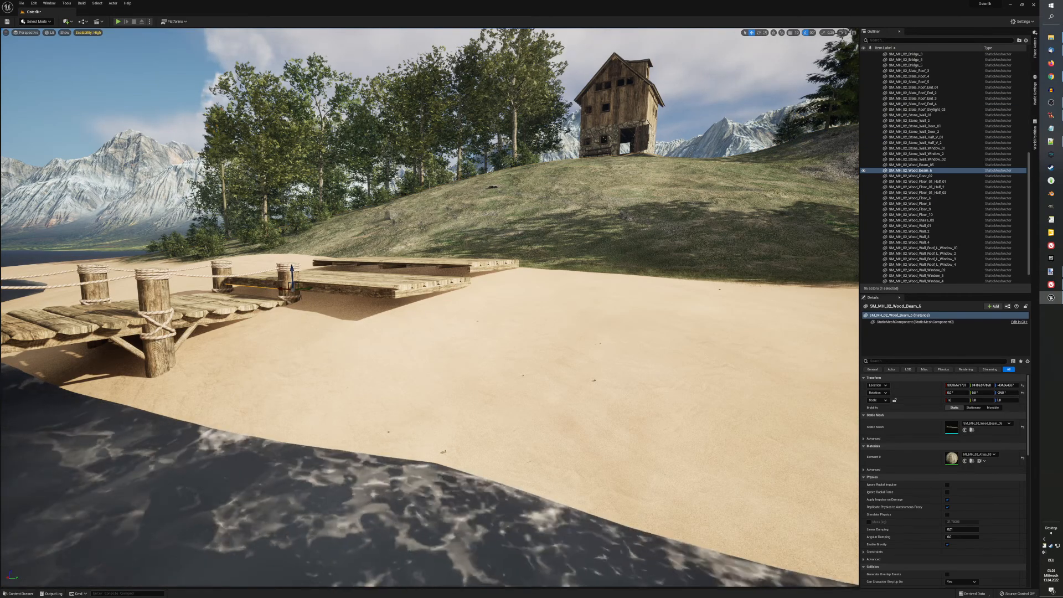
left_click(340, 293, "ctrl")
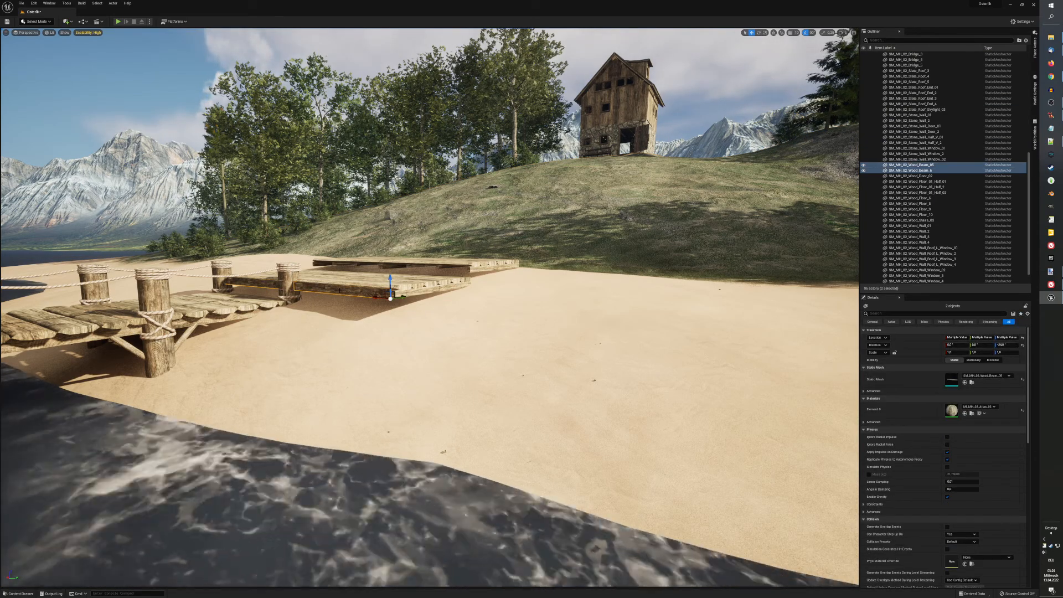
key("ctrl+d")
left_click_drag(308, 289, 378, 248)
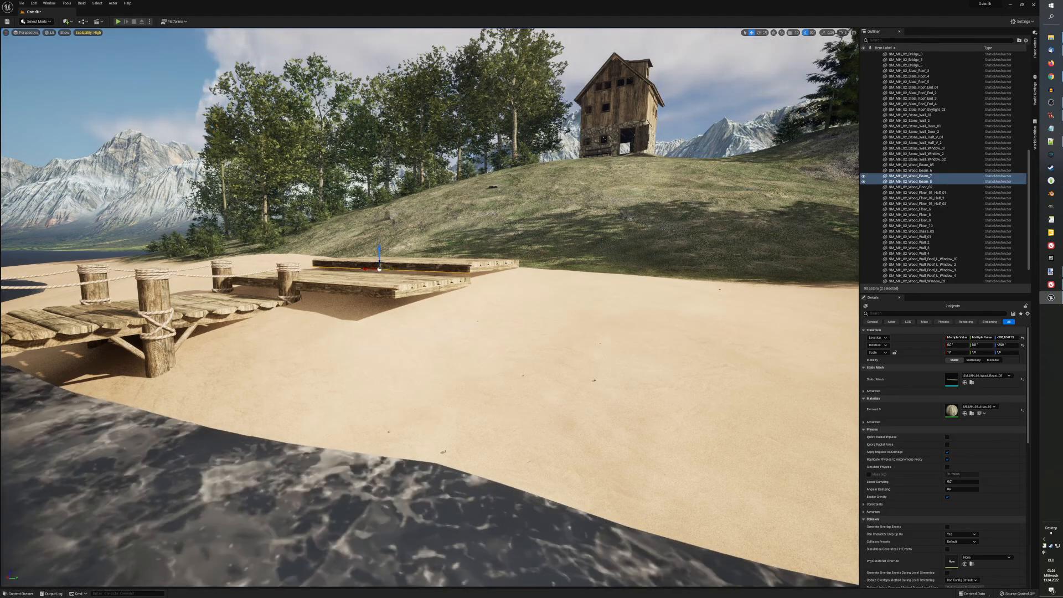
left_click_drag(392, 269, 393, 266)
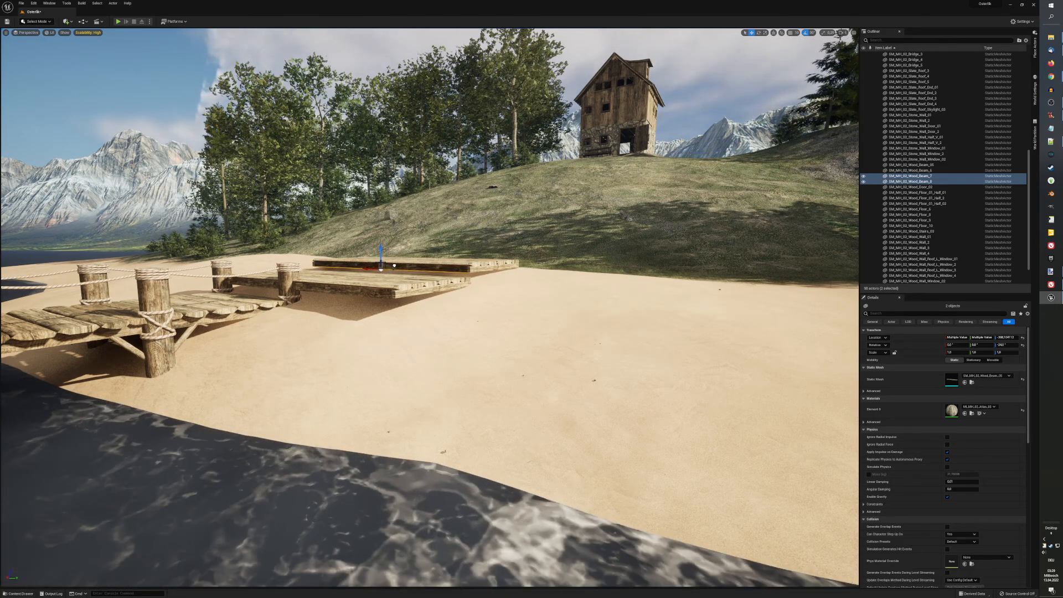
Step: Shift the outer front beam slightly along the lower floor's edge and select the outer beam under the raised floor
mouse_move(409, 316)
middle_mouse_down()
mouse_move(448, 305)
mouse_move(360, 360)
mouse_move(423, 348)
mouse_move(430, 313)
mouse_move(394, 307)
middle_mouse_up()
middle_click_drag(439, 260, 441, 303)
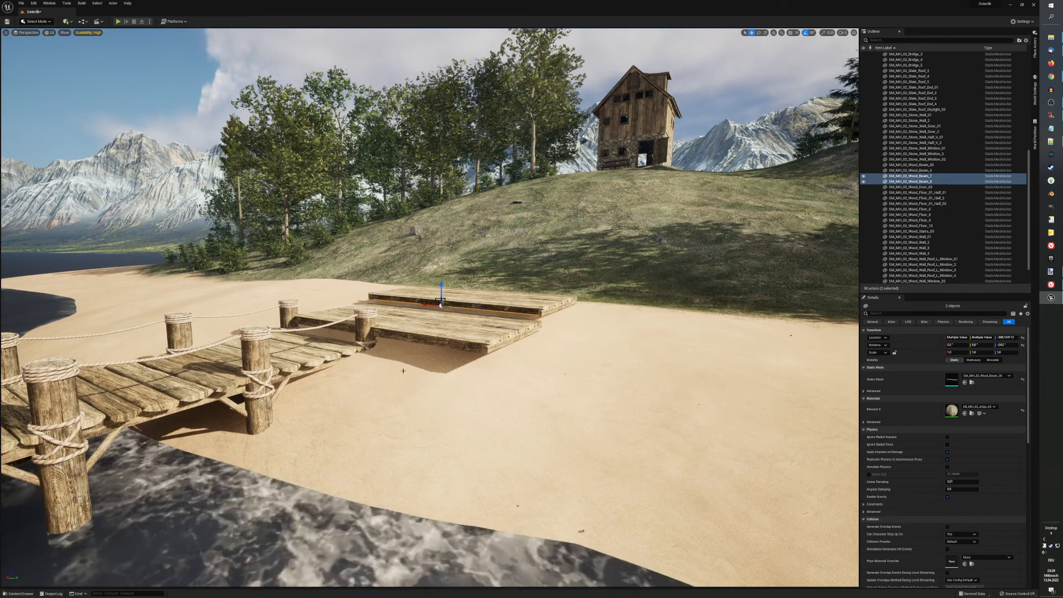
left_click(485, 347)
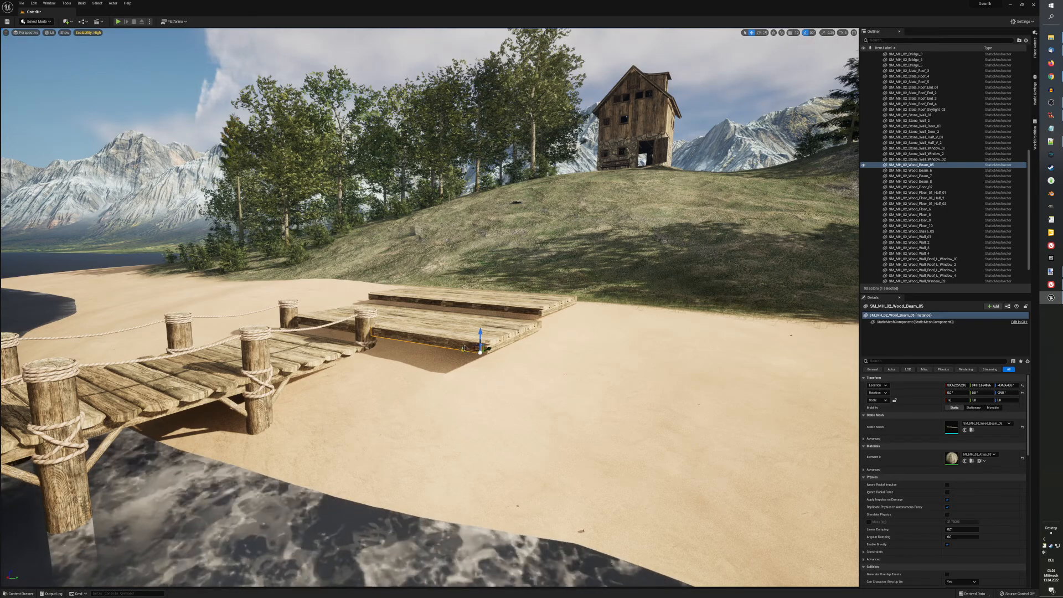
left_click_drag(464, 349, 482, 352)
left_click(529, 314)
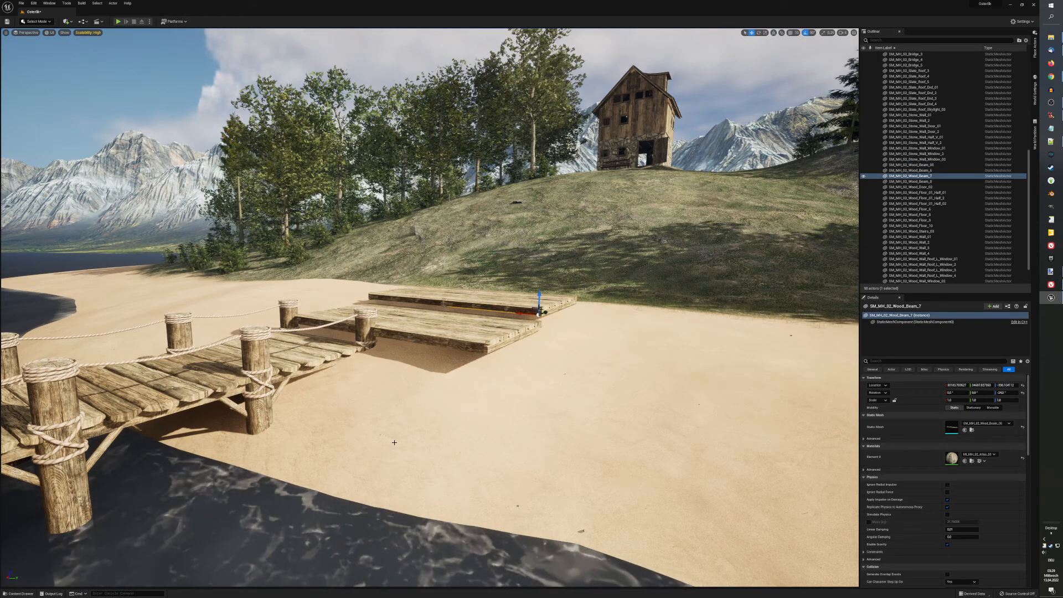
Step: Find the SM_MH_02_Wood_Pillar_02 mesh and place it upright in the sand at the lower wood floor's outer front corner
key("ctrl+space")
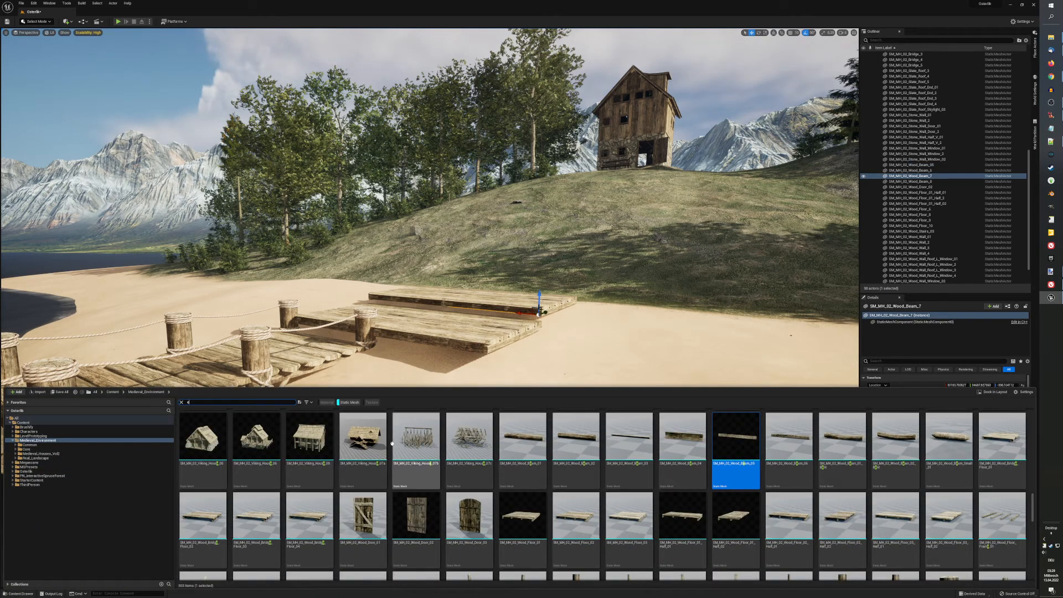
scroll(593, 459, "down", 2)
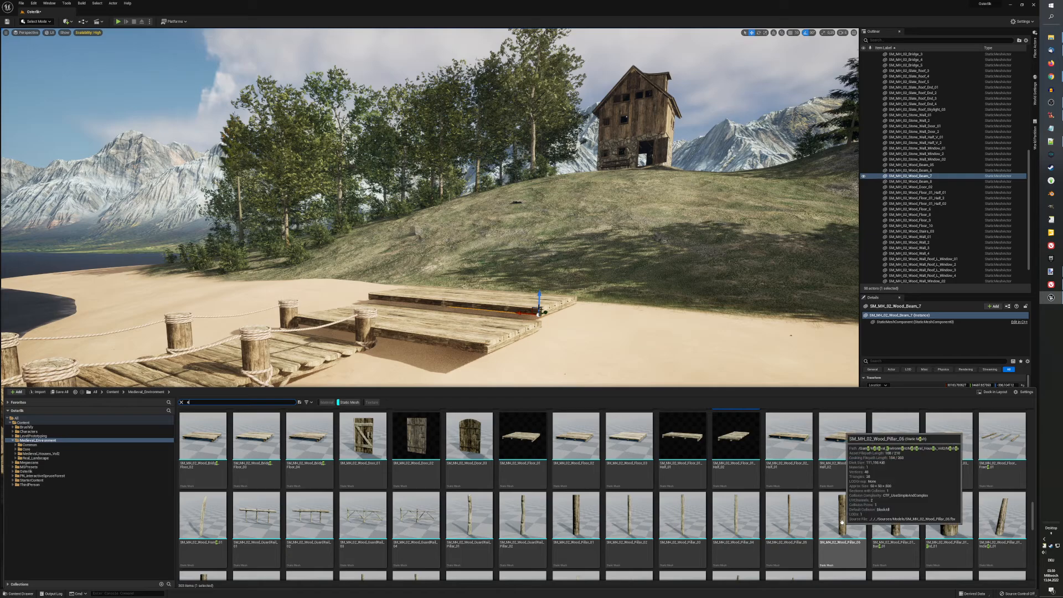
scroll(841, 521, "down", 2)
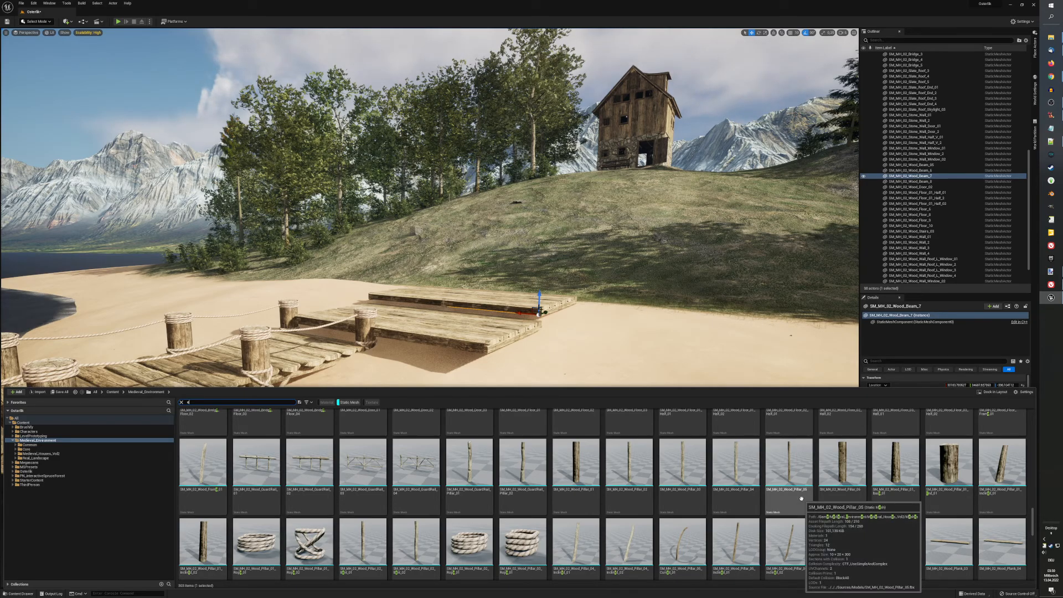
scroll(801, 498, "up", 3)
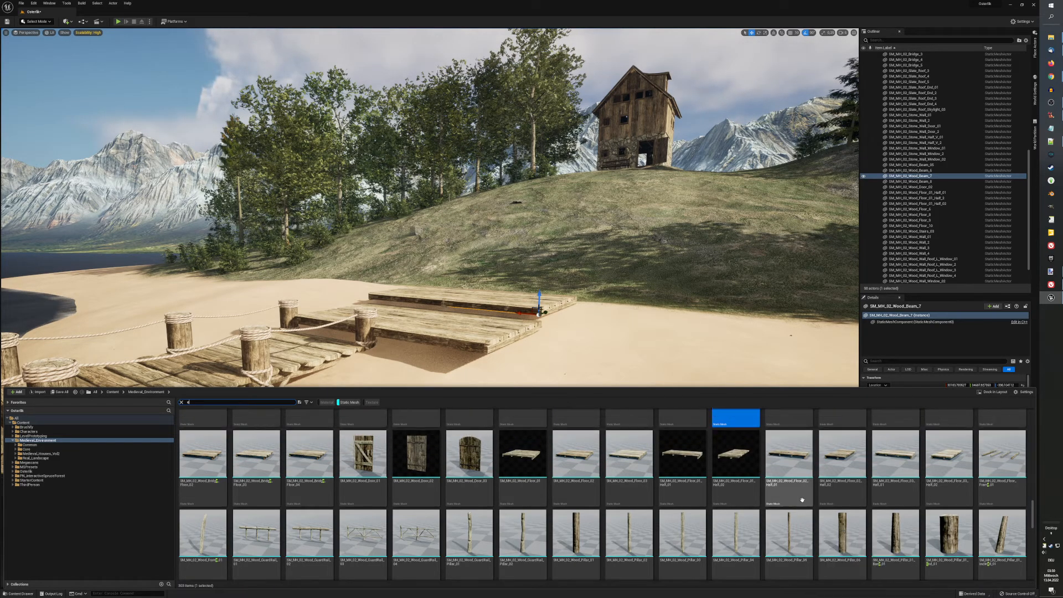
scroll(800, 498, "down", 1)
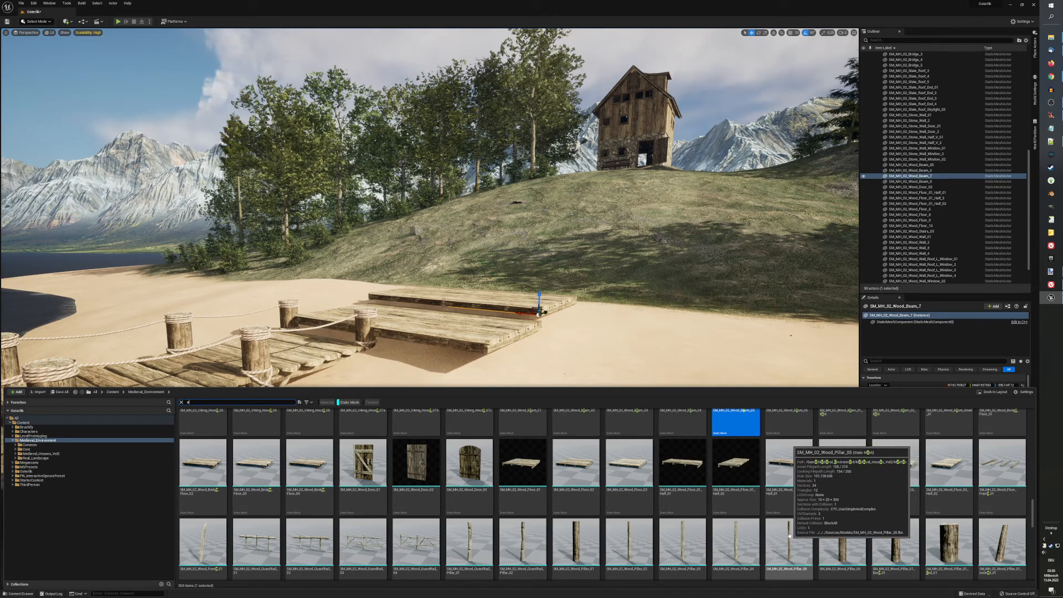
scroll(912, 524, "down", 1)
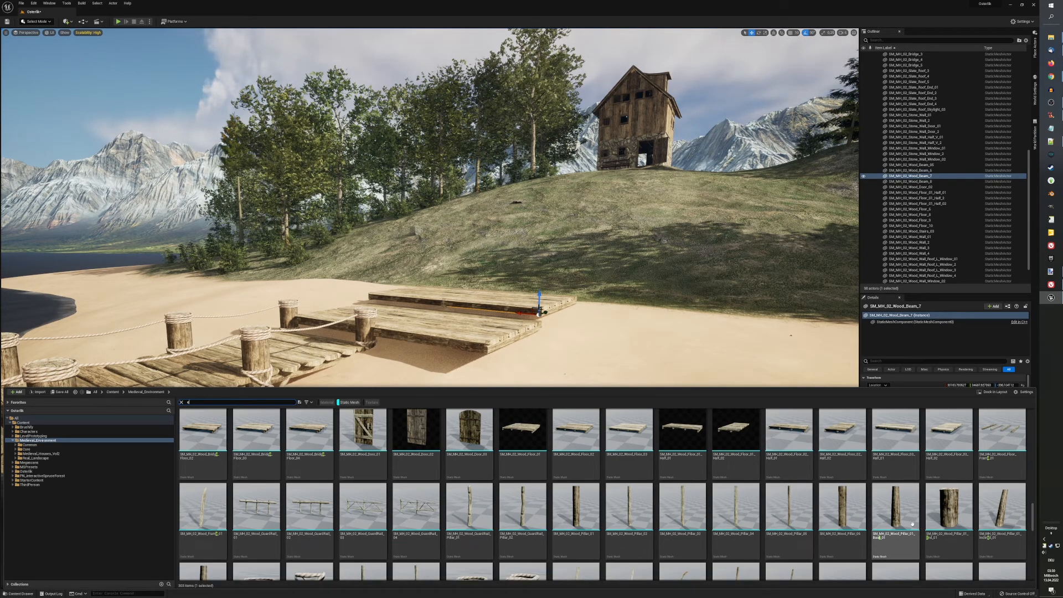
scroll(912, 524, "down", 1)
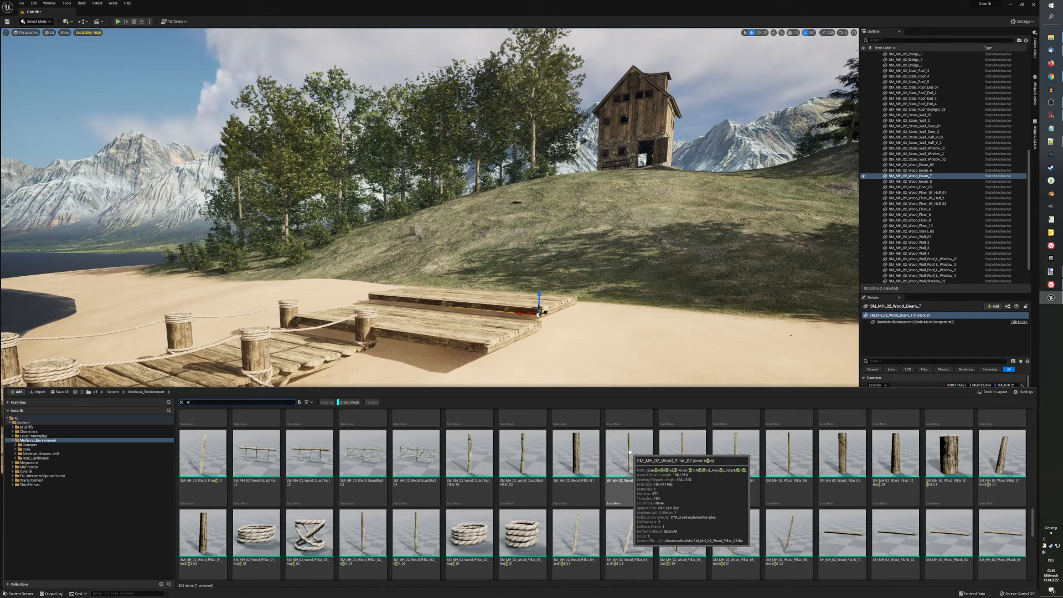
left_click_drag(629, 451, 485, 375)
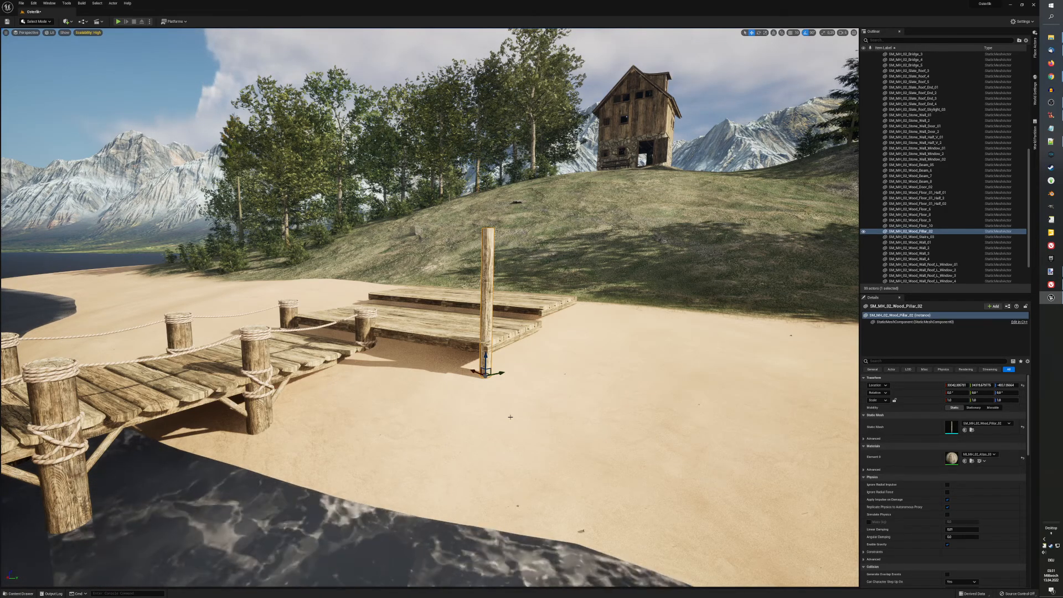
Step: Rotate the pillar about Z to match the platform, then duplicate it and move the copy along the front edge to the bridge-side corner
key("ctrl+d")
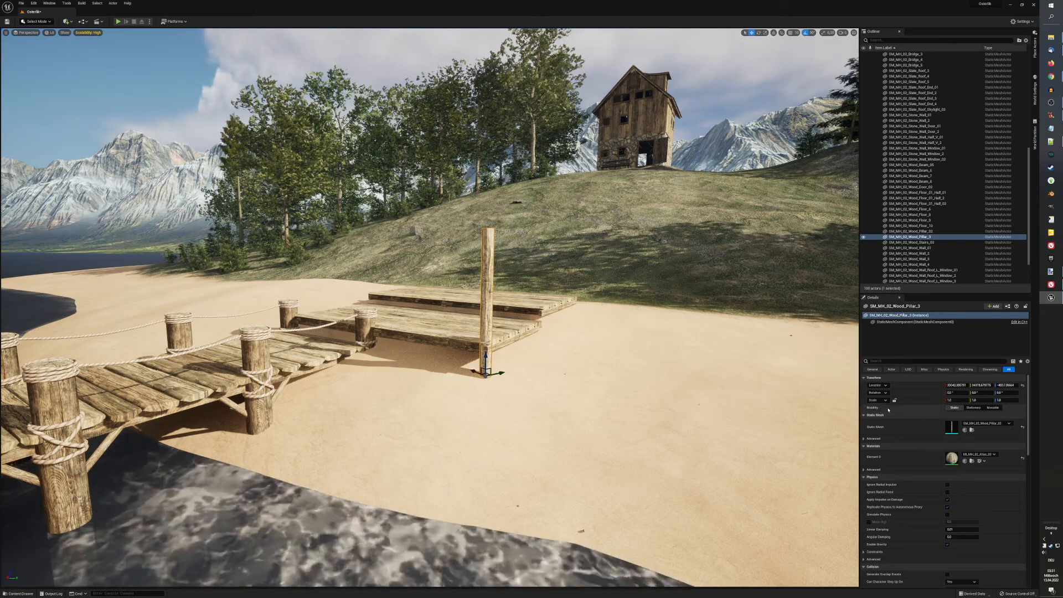
key("ctrl+z")
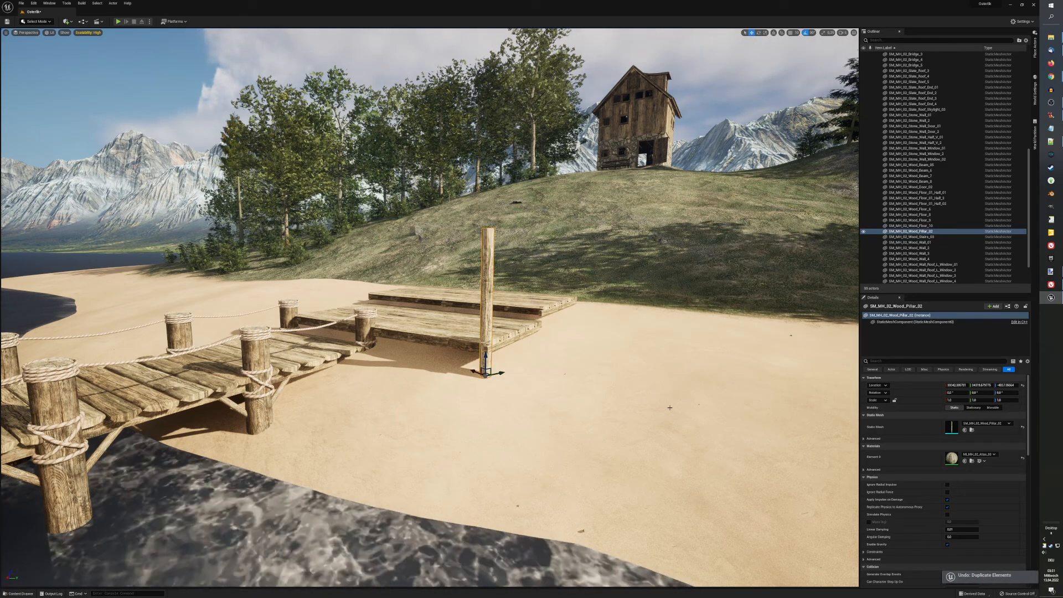
left_click(1006, 393)
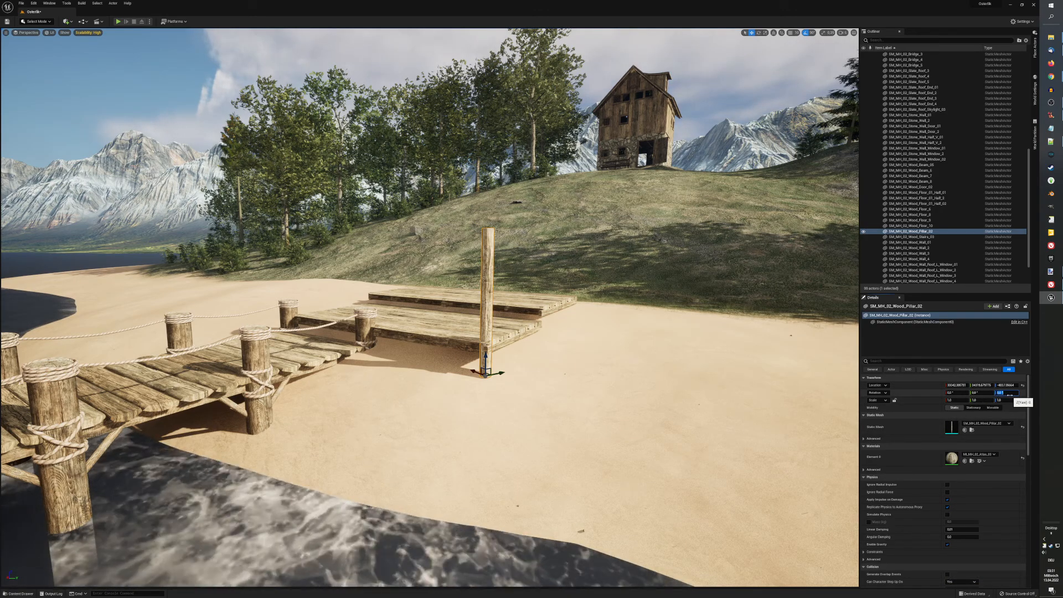
key("Return")
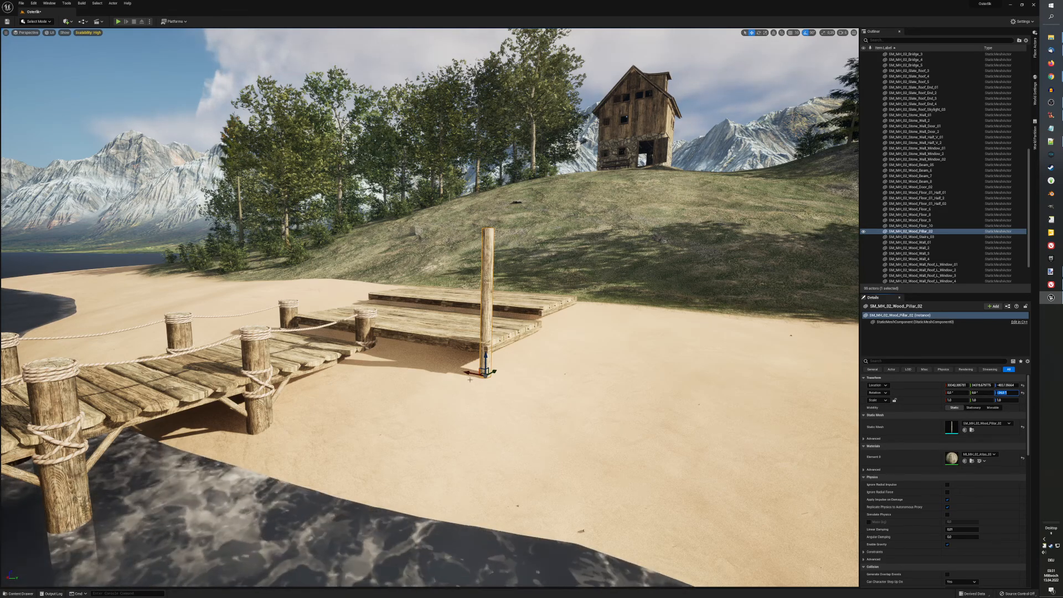
key("ctrl+d")
left_click_drag(470, 375, 294, 343)
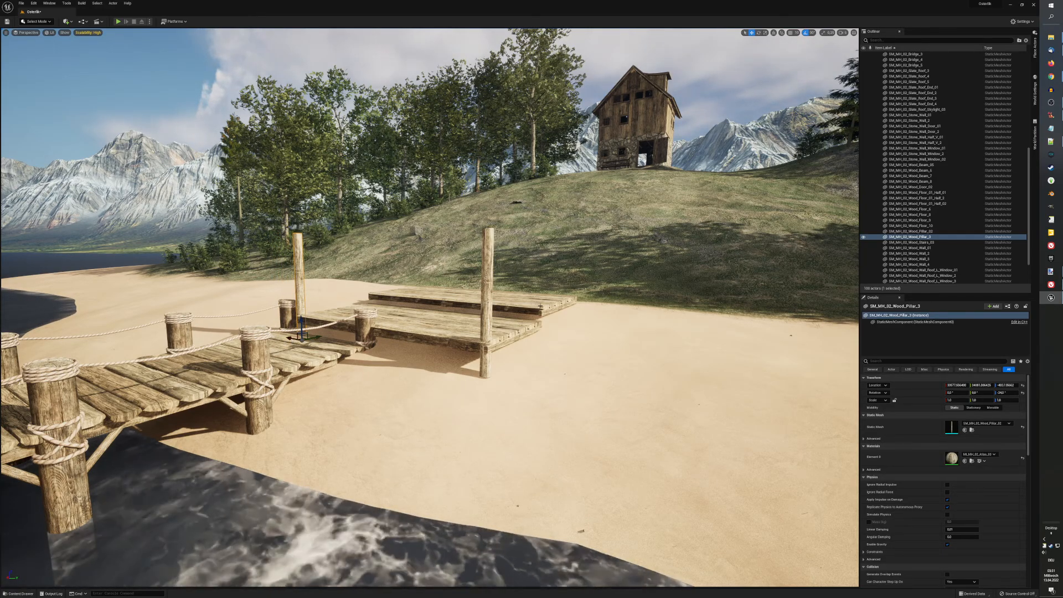
Step: Duplicate both front pillars together and move the copies inland and up to the front edge of the raised wood floor
left_click(488, 326, "ctrl")
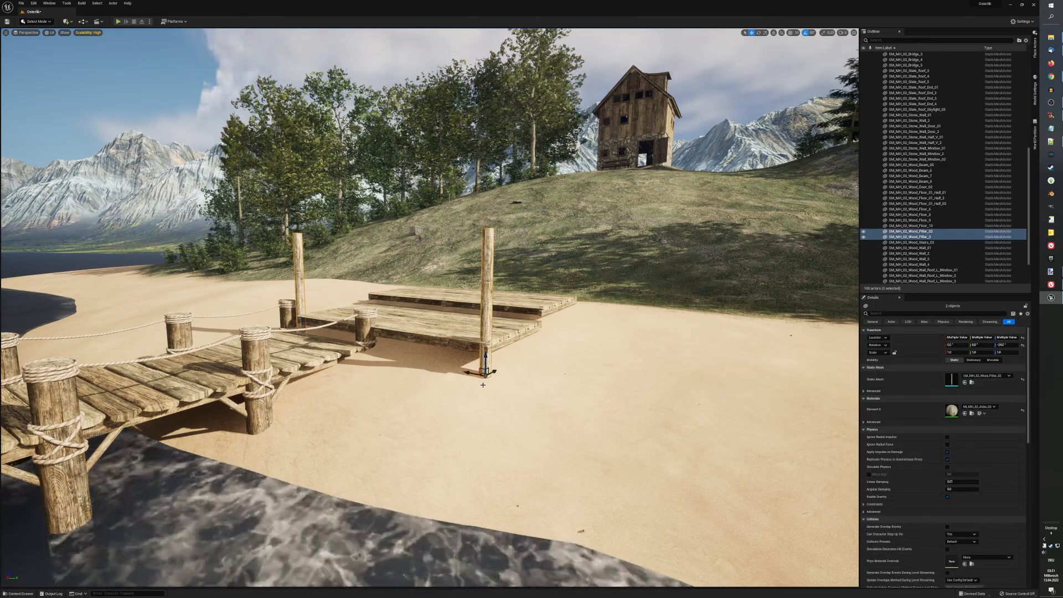
key("ctrl+d")
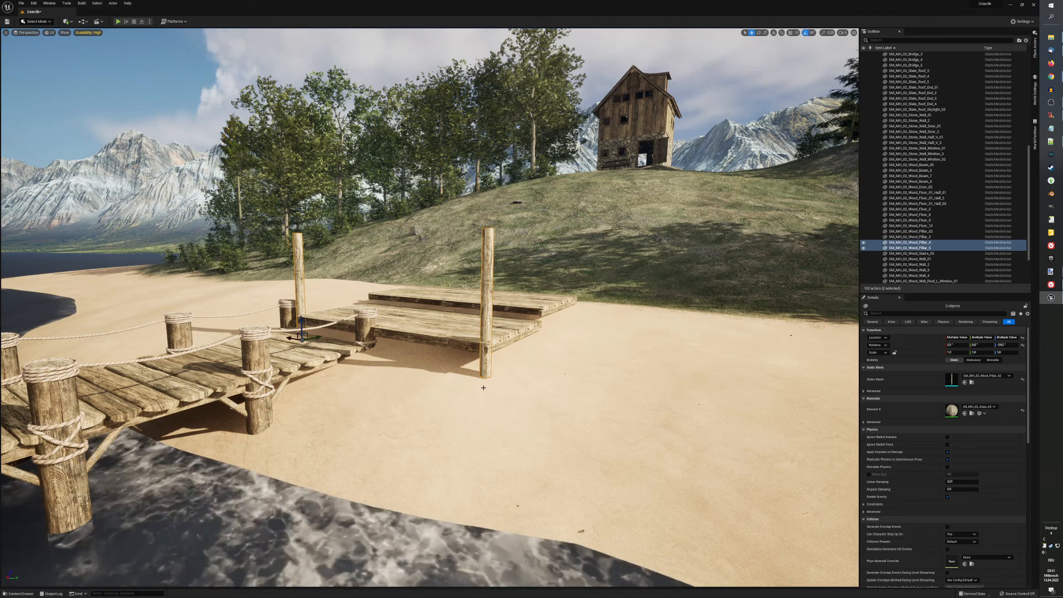
left_click(483, 387)
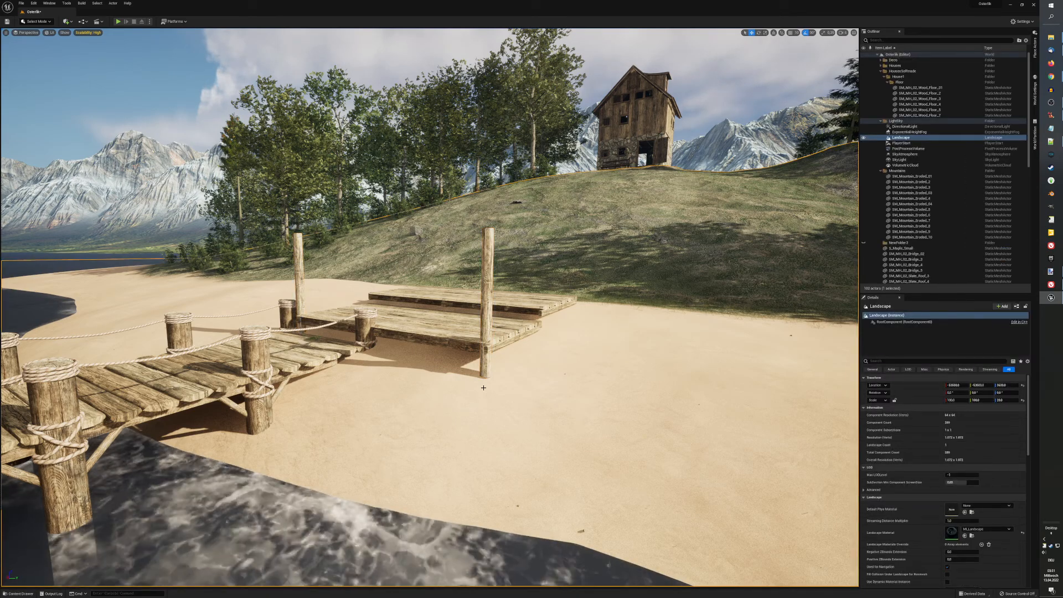
left_click(486, 319)
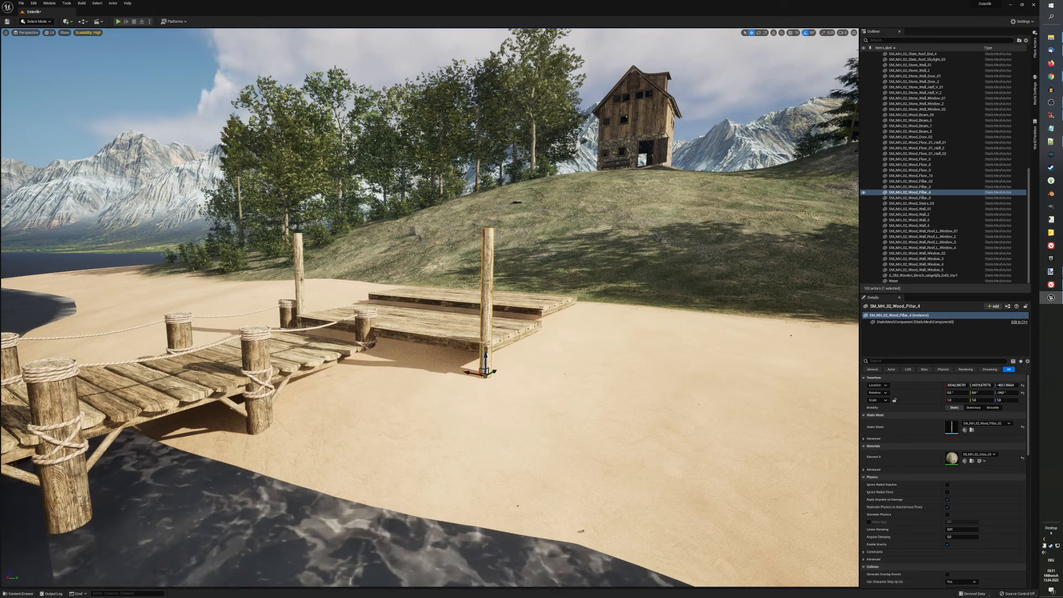
left_click(301, 279, "ctrl")
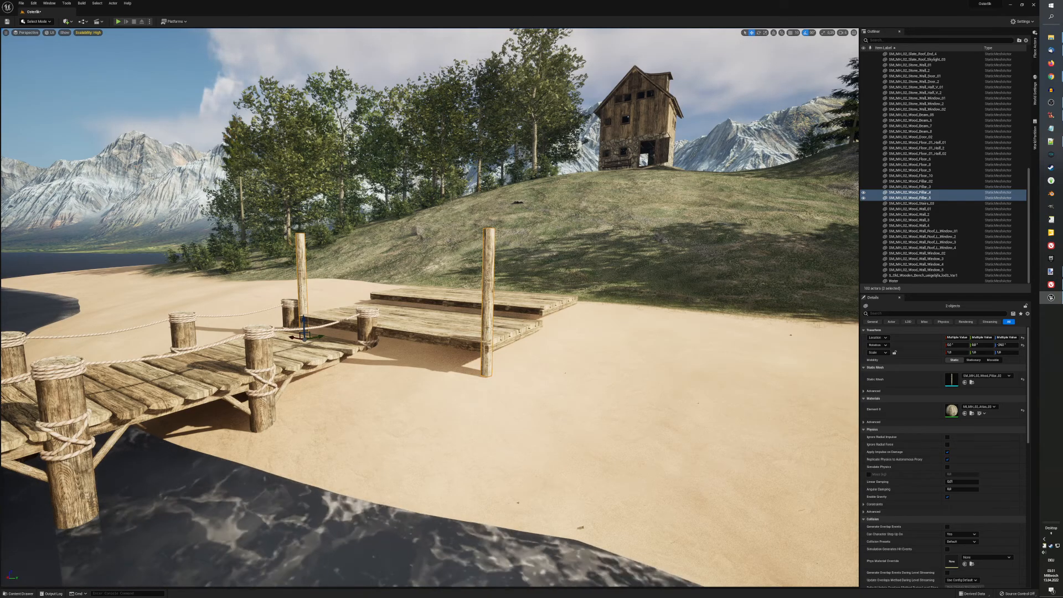
left_click(488, 294)
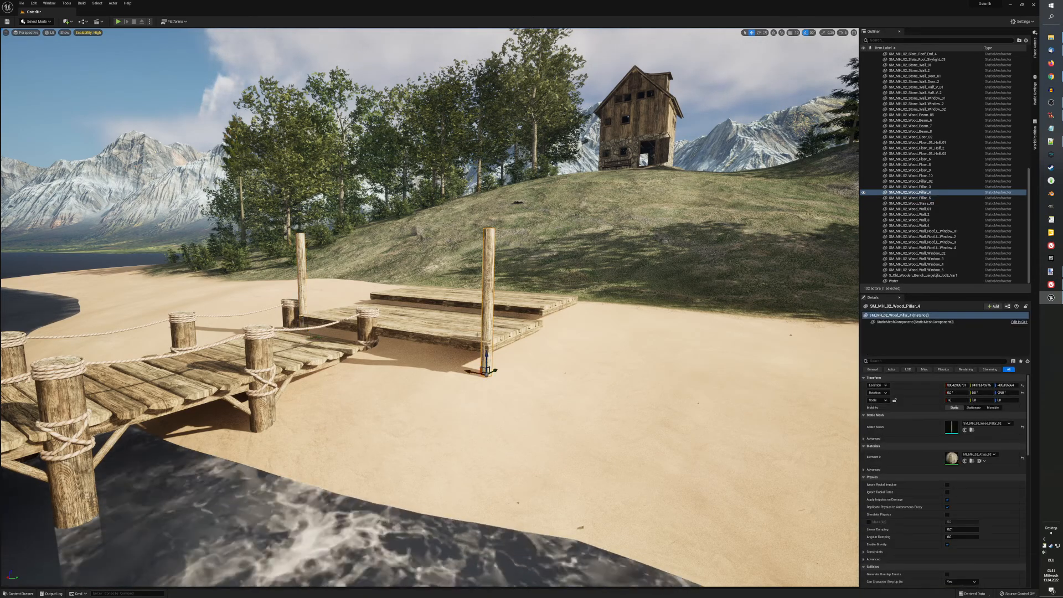
left_click(303, 292, "ctrl")
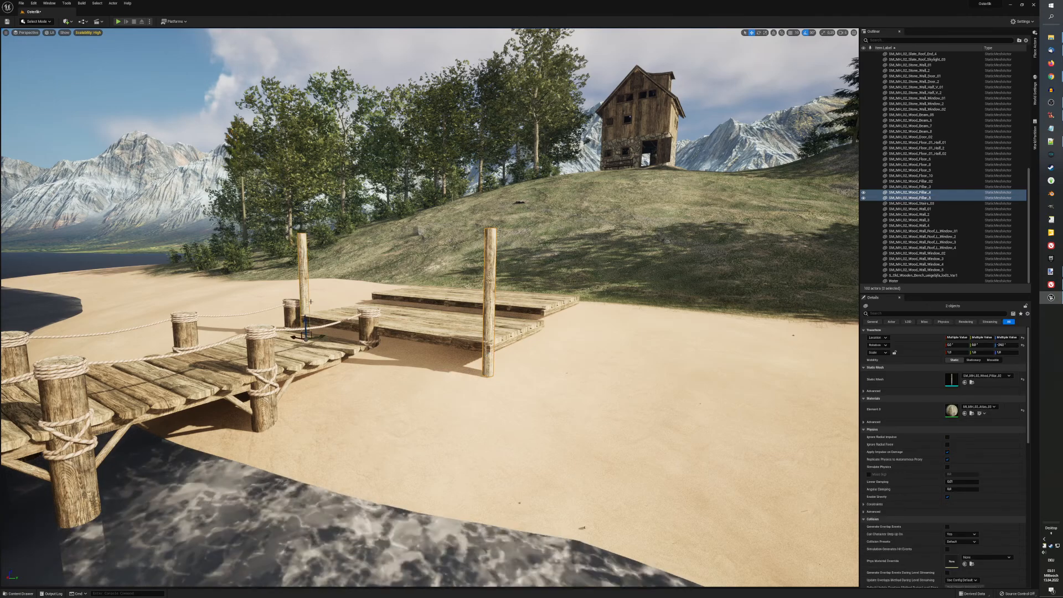
left_click_drag(318, 332, 385, 322, "alt")
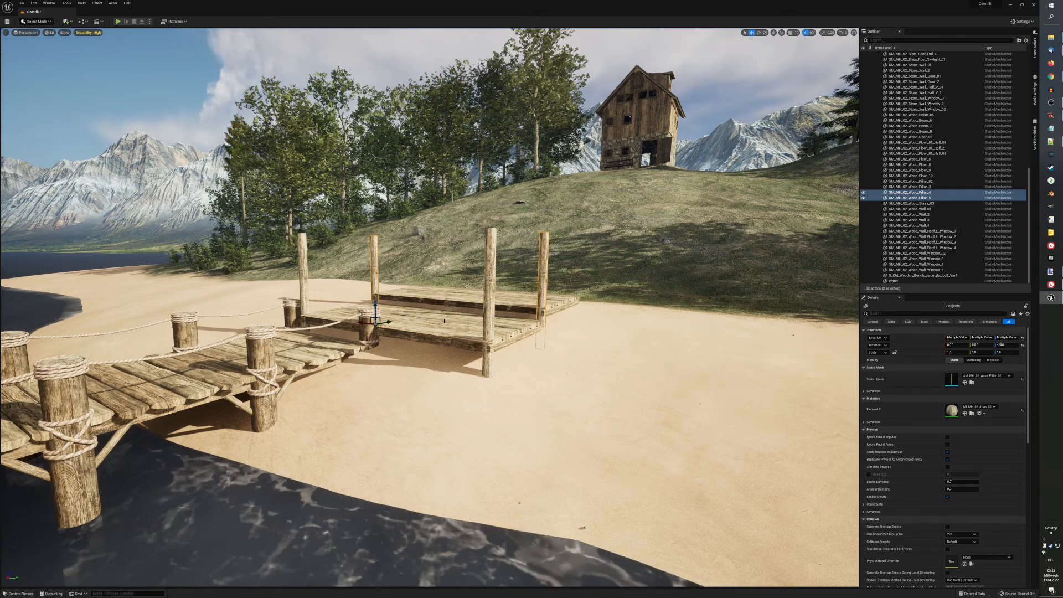
left_click_drag(374, 302, 374, 288)
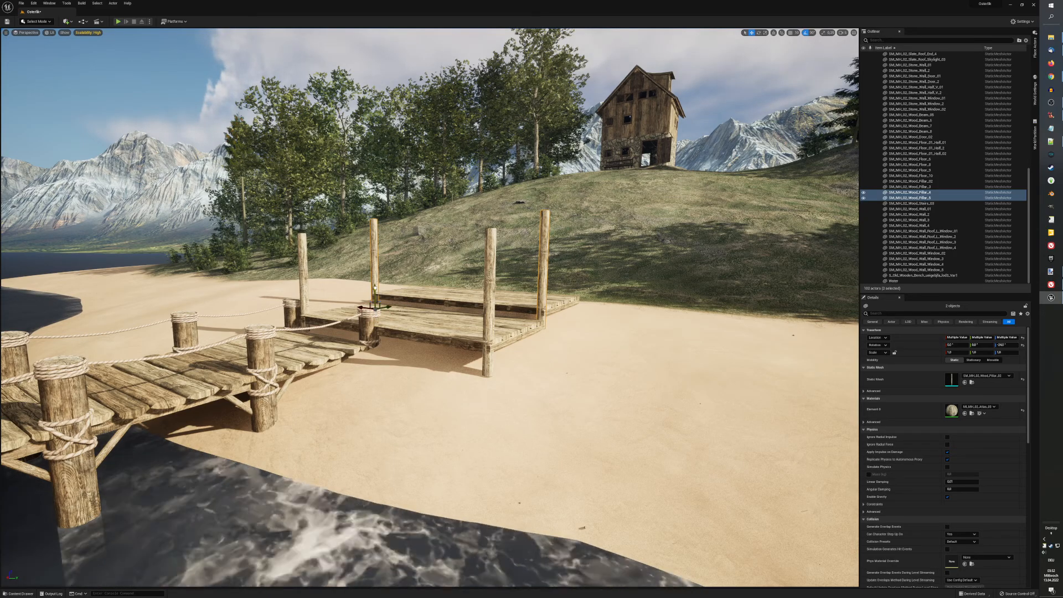
Step: Examine the whole jetty and pillared platform from above and from farther out over the lake
middle_click_drag(422, 348, 523, 245)
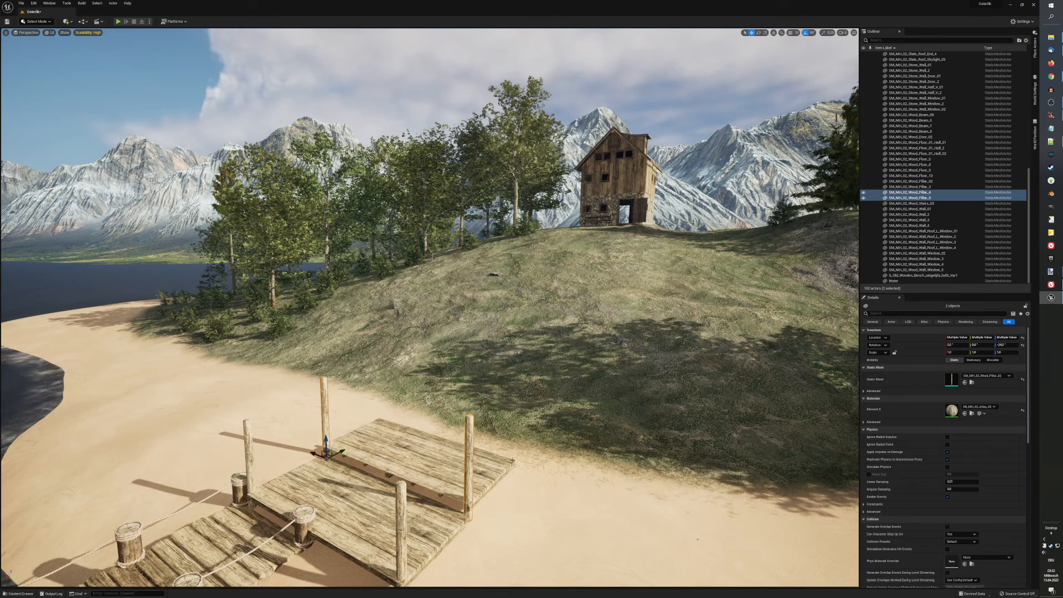
key("s")
right_click_drag(529, 508, 493, 508)
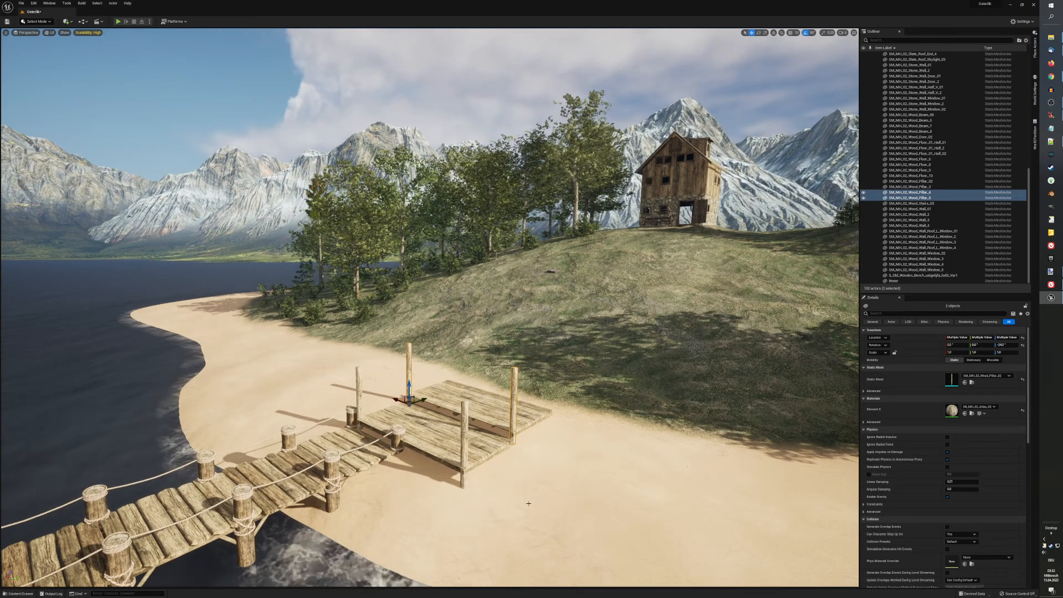
key("ctrl+space")
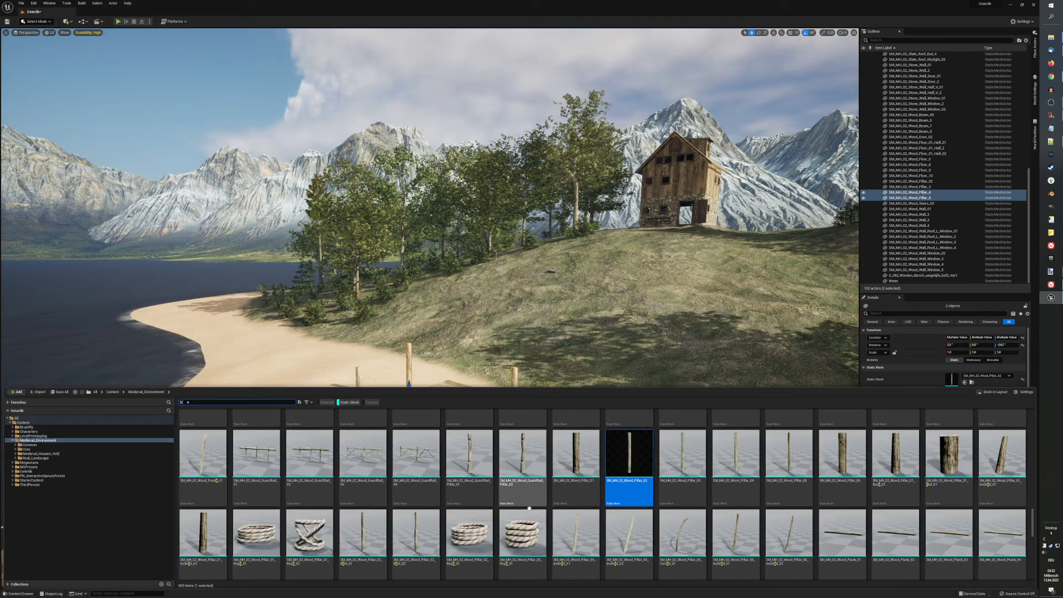
key("s")
right_click_drag(520, 332, 499, 373)
key("s")
key("s")
key("s")
key("w")
right_click_drag(582, 409, 582, 407)
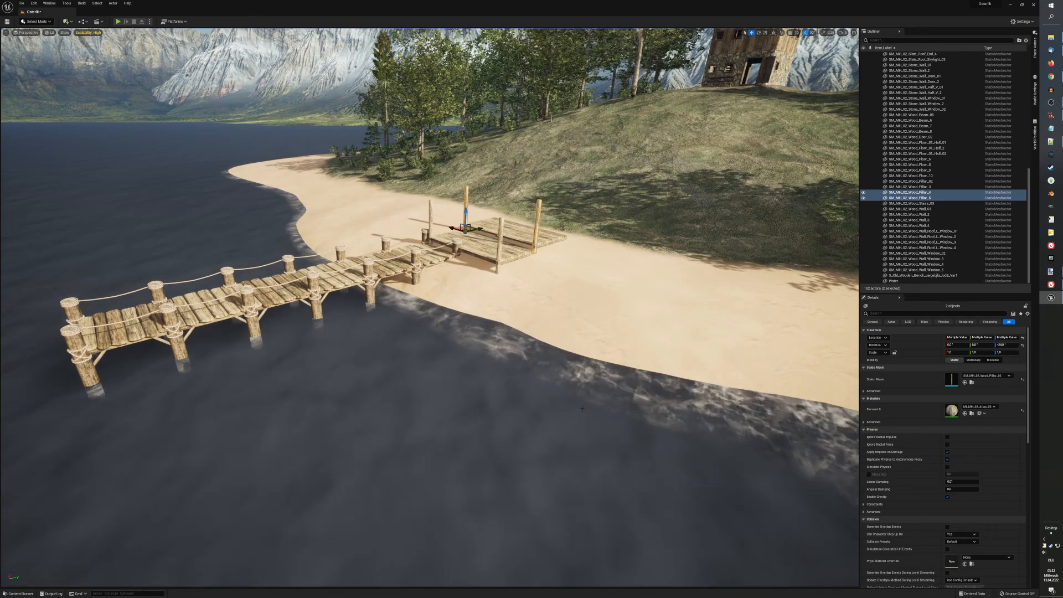
Step: Find the SM_MH_02_Wood_Wall_Door_03 mesh and place it on the sand beside the pillared platform
key("ctrl+space")
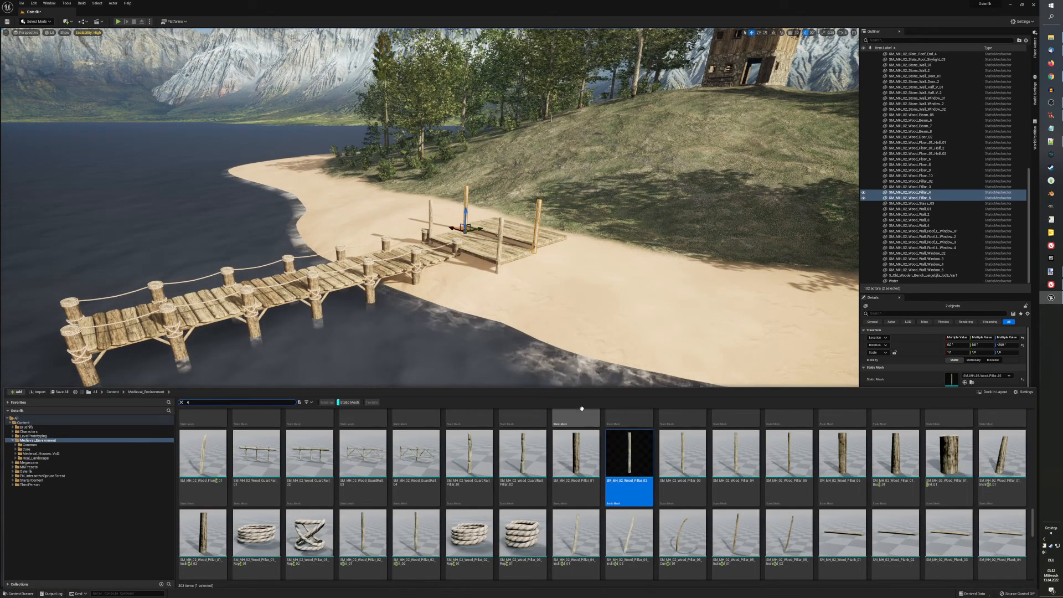
key("ctrl+space")
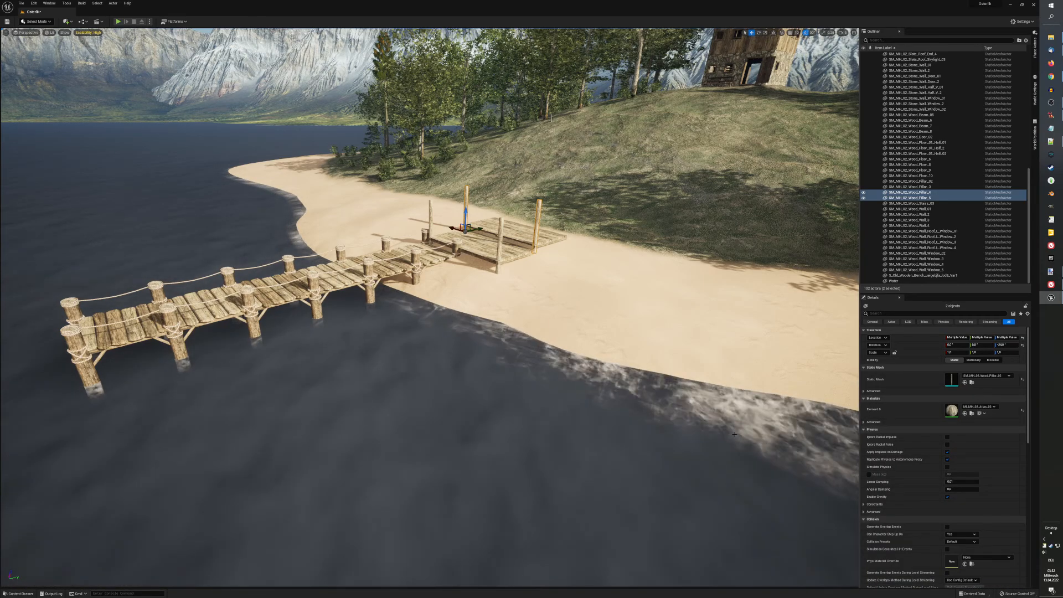
key("ctrl+space")
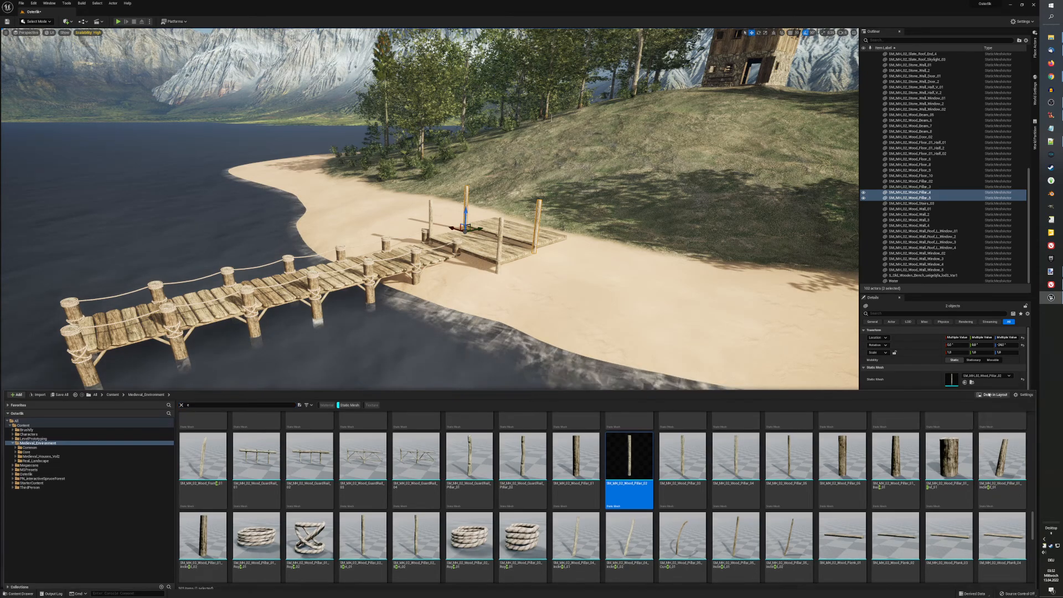
key("ctrl+space")
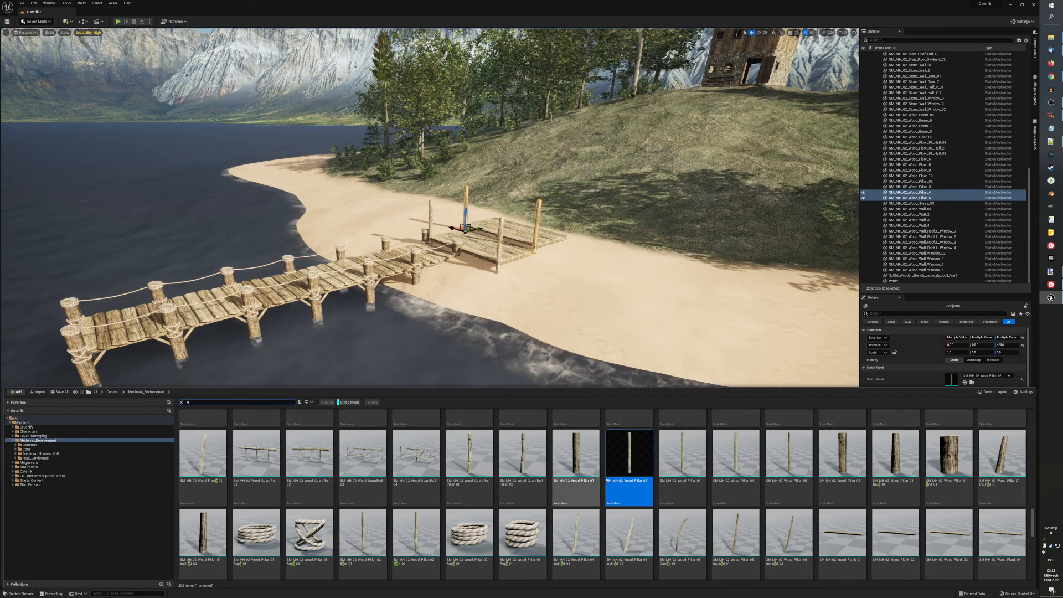
scroll(568, 494, "up", 1)
scroll(569, 494, "up", 4)
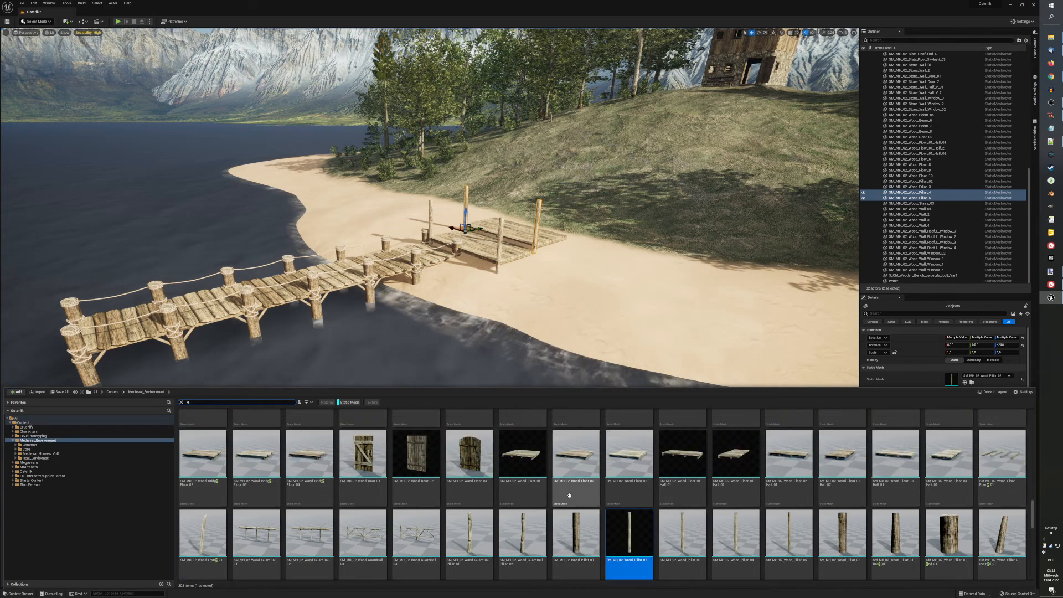
scroll(569, 494, "up", 3)
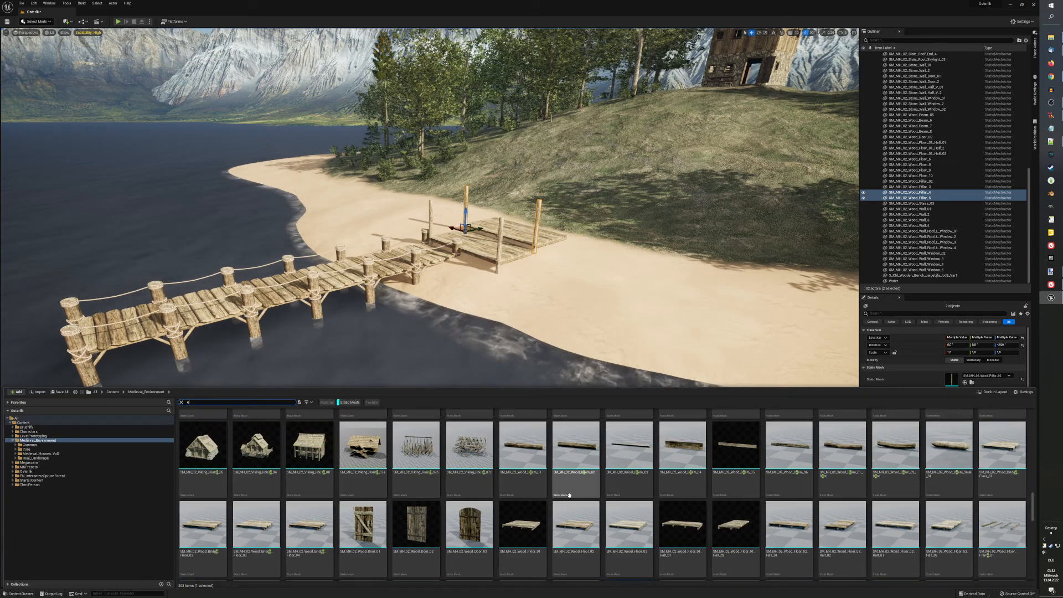
scroll(569, 494, "down", 6)
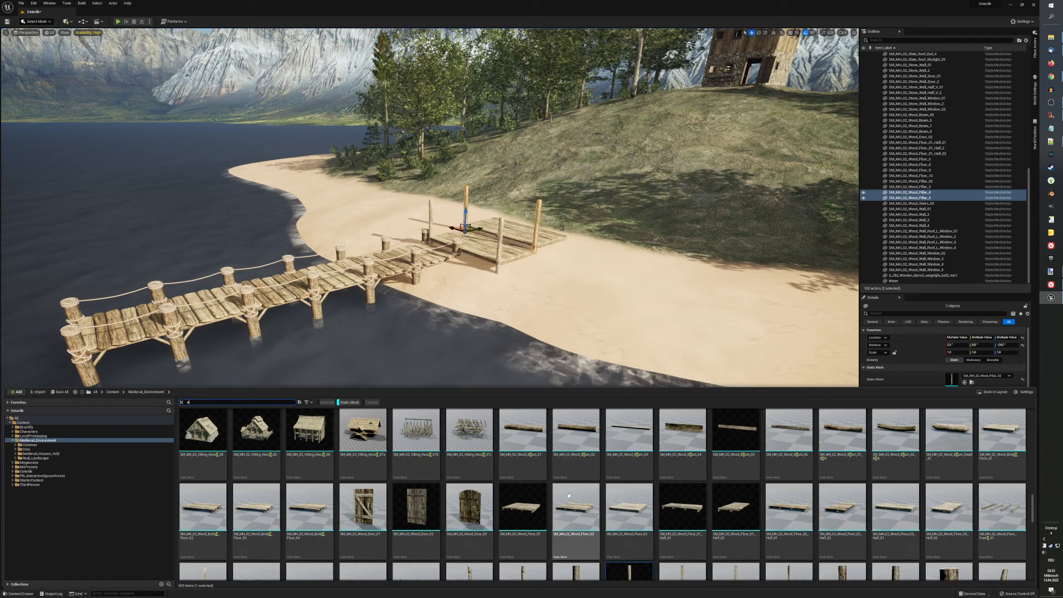
scroll(568, 495, "down", 6)
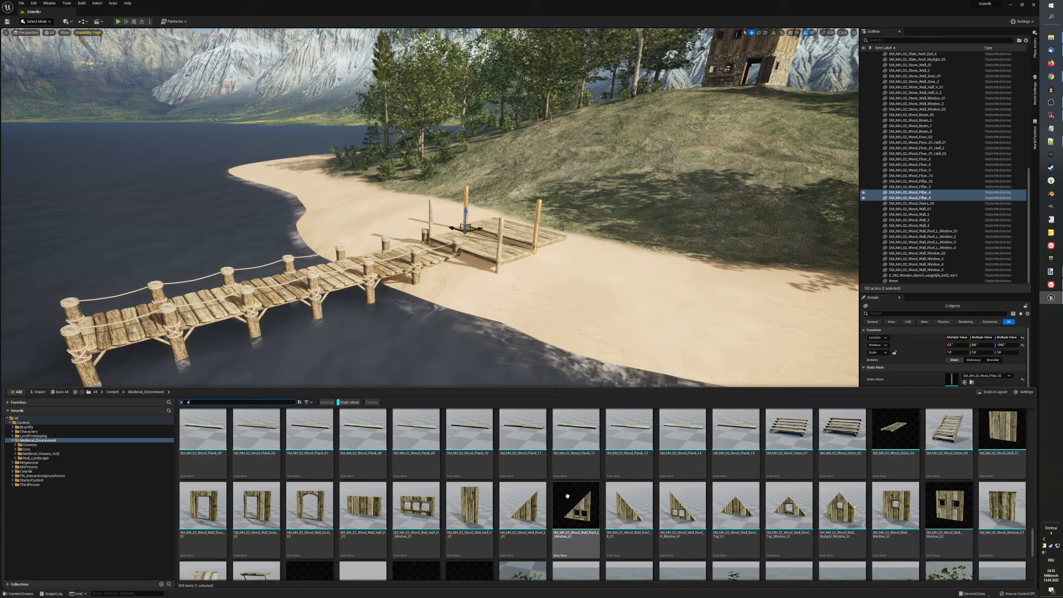
scroll(566, 496, "down", 3)
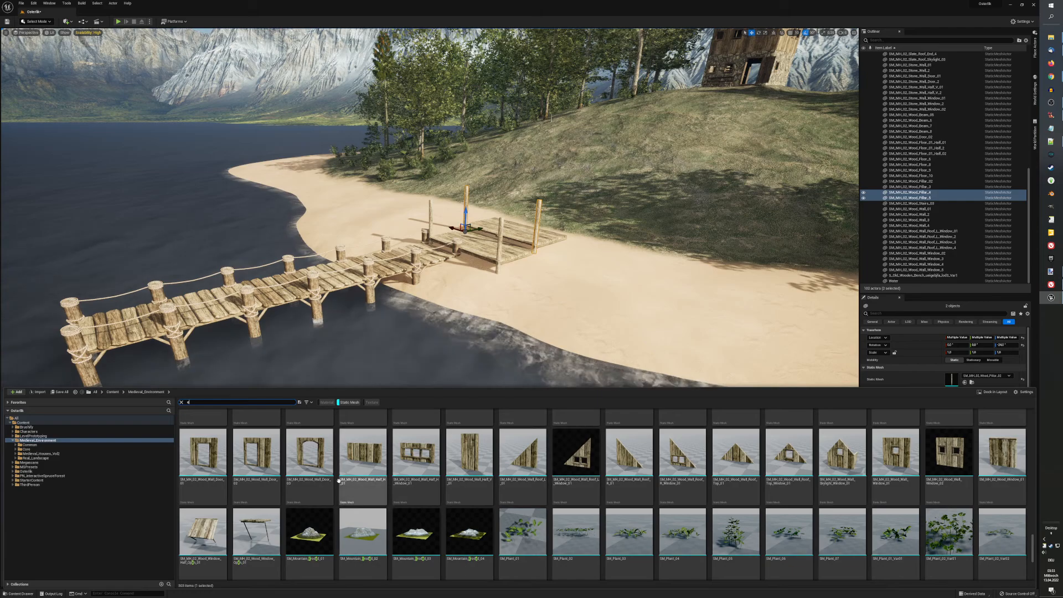
left_click(320, 454)
left_click_drag(320, 454, 567, 289)
Step: Place the wood wall mesh with two window openings on the sand beside the arched door wall
key("ctrl+space")
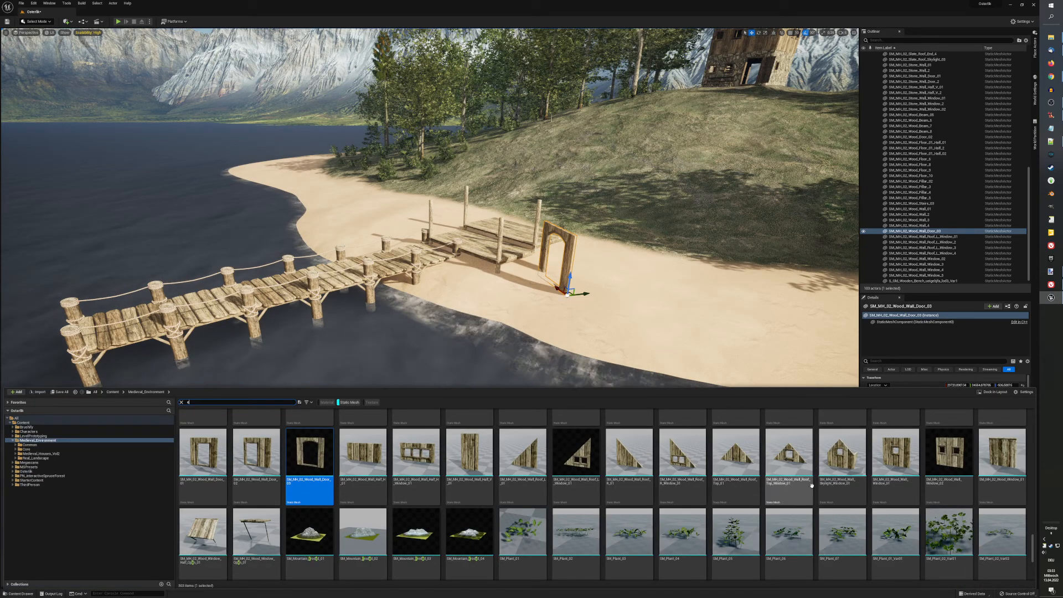
left_click(935, 457)
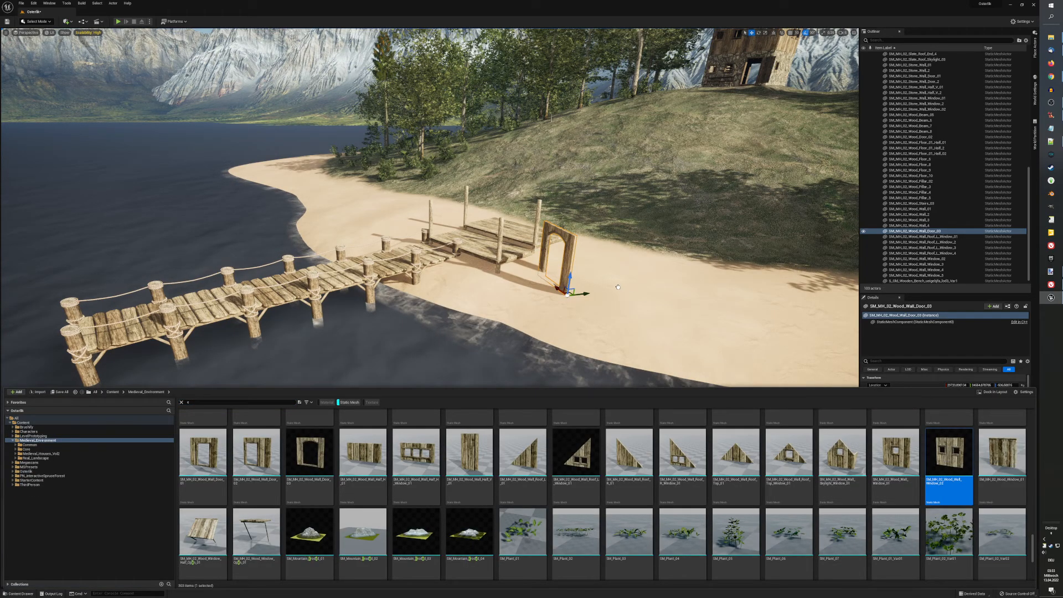
left_click_drag(935, 457, 619, 288)
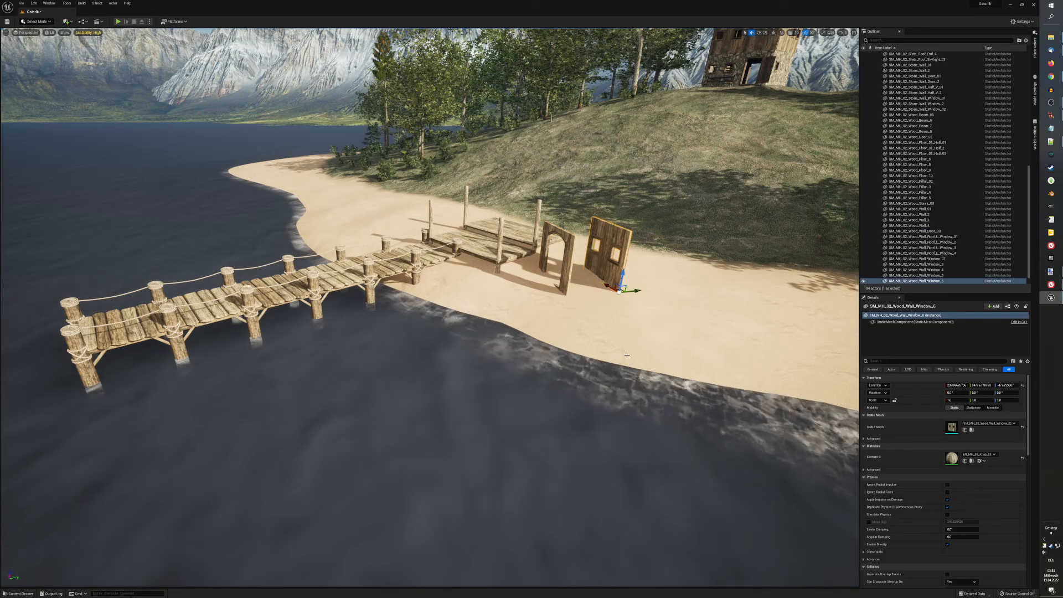
Step: Add the solid SM_MH_02_Wood_Wall_01 mesh to the beach, beyond the two-window wall
key("ctrl+space")
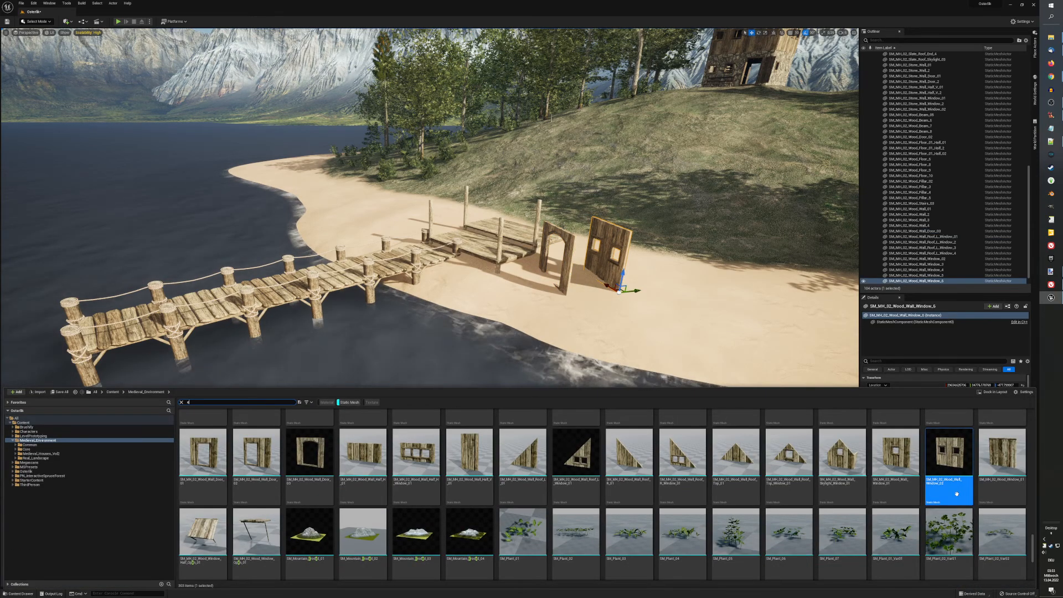
scroll(957, 491, "up", 2)
scroll(957, 491, "up", 1)
left_click_drag(1003, 463, 819, 372)
left_click_drag(680, 295, 661, 282)
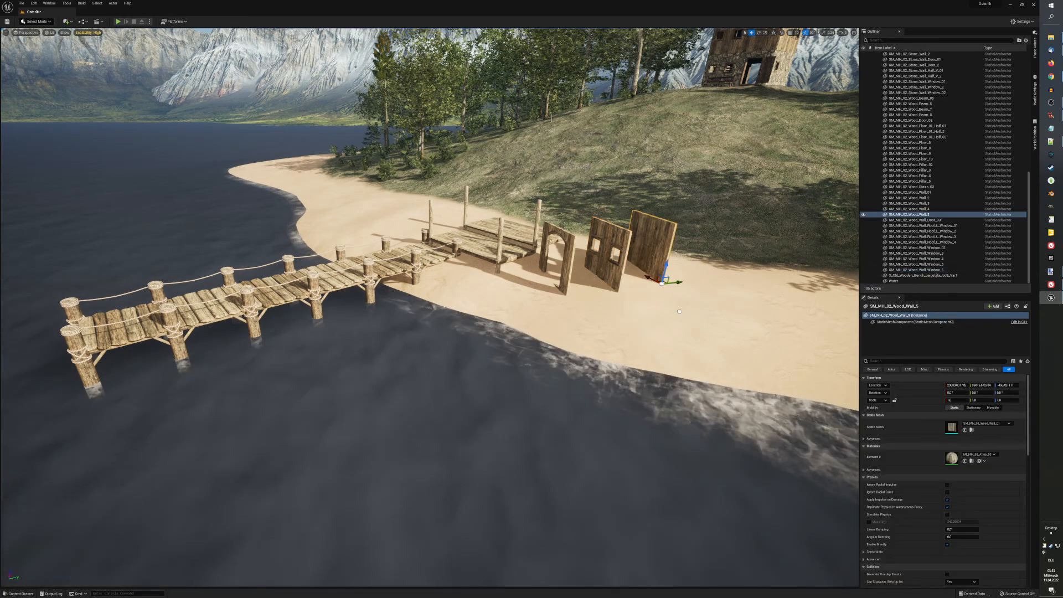
Step: Place the triangular SM_MH_02_Wood_Wall_Roof_Top_Window_01 gable mesh on the sand beyond the solid wall
key("ctrl+space")
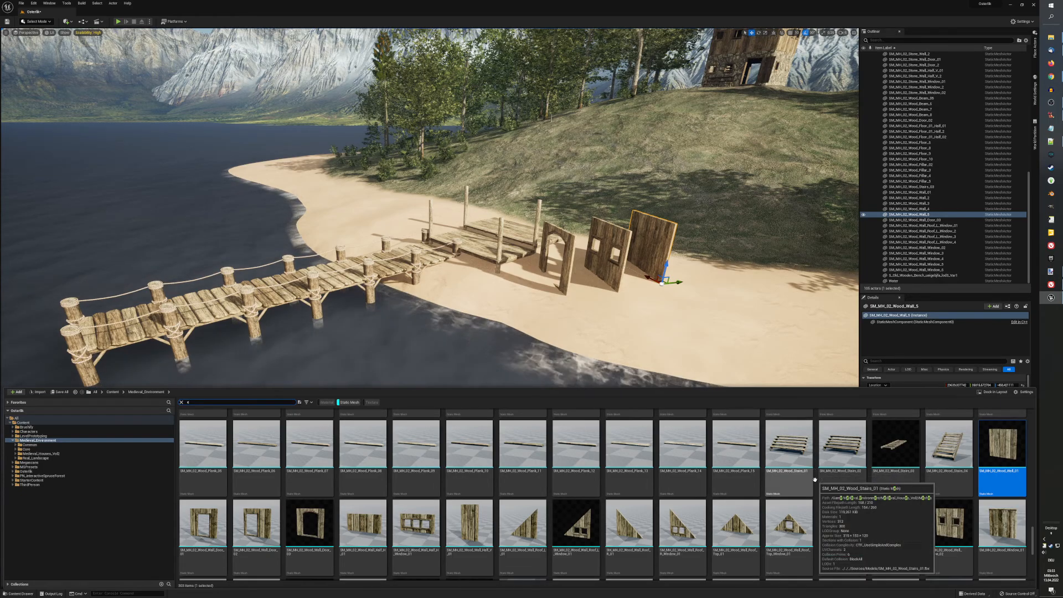
scroll(816, 475, "down", 2)
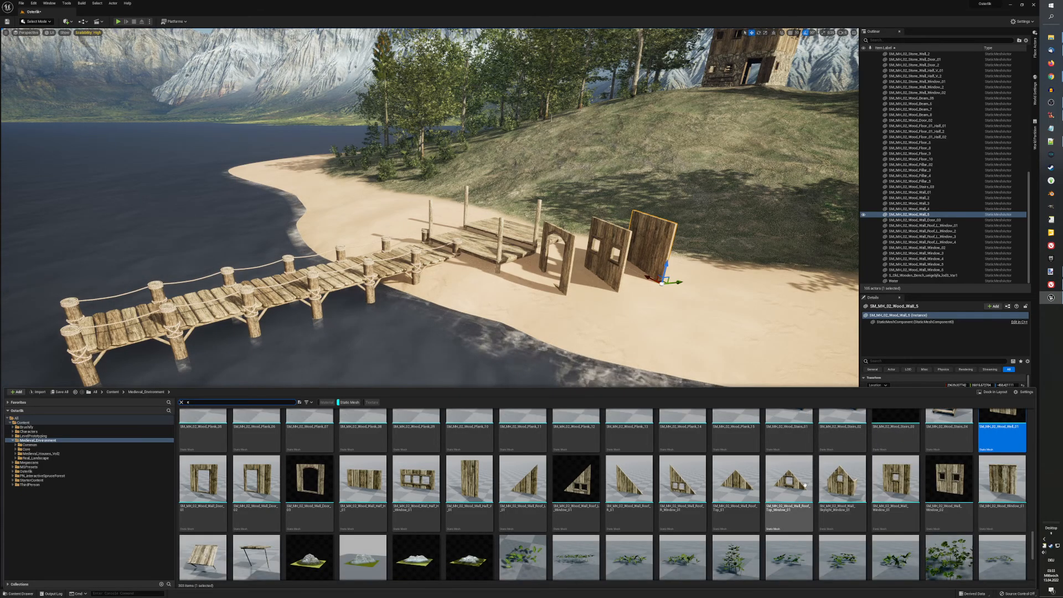
left_click_drag(790, 492, 703, 288)
left_click(725, 287)
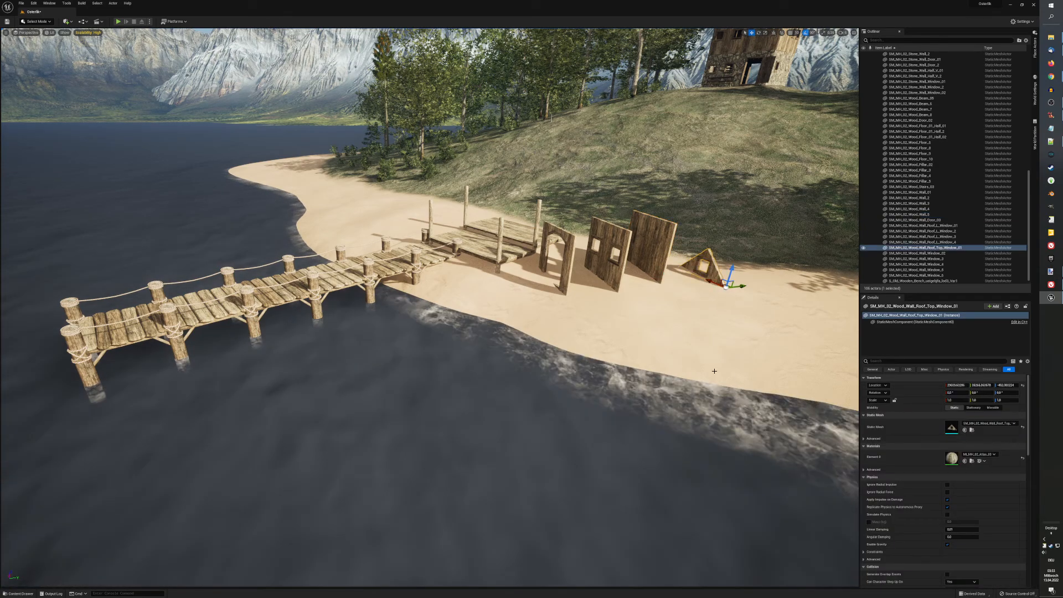
Step: Select the door wall, window wall, solid wall and gable together and set their Z rotation to -24 degrees
key("ctrl+b")
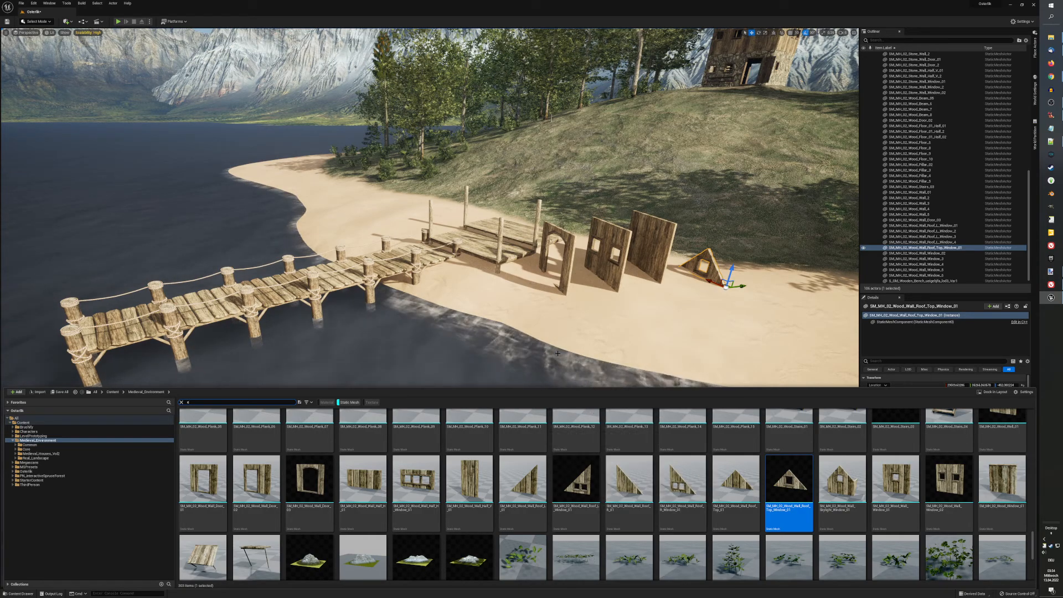
mouse_move(552, 344)
right_mouse_down()
mouse_move(558, 377)
mouse_move(548, 346)
mouse_move(526, 342)
mouse_move(540, 345)
right_mouse_up()
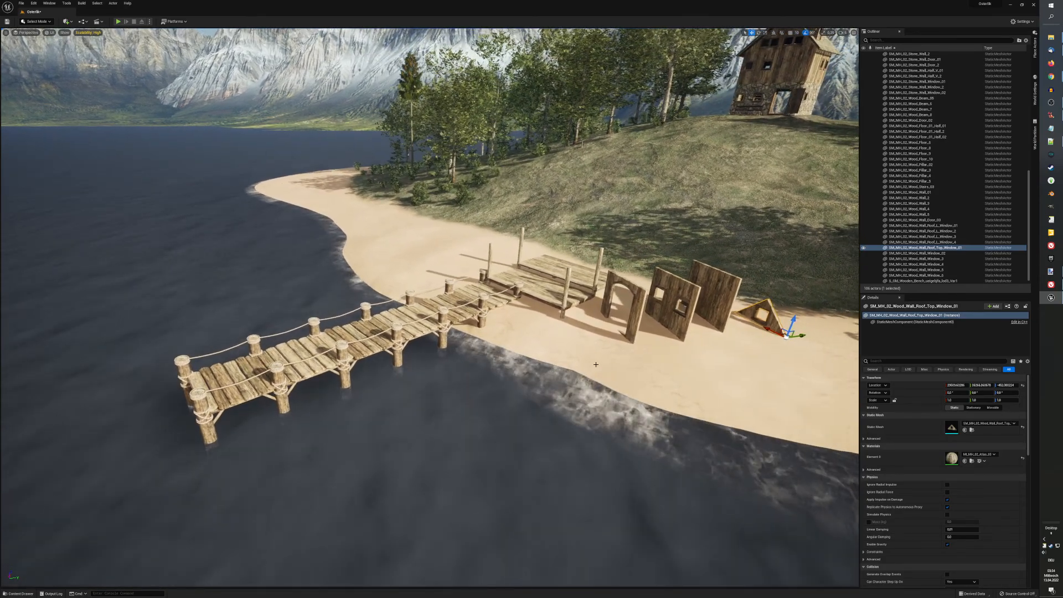
scroll(596, 364, "up", 3)
scroll(596, 364, "up", 5)
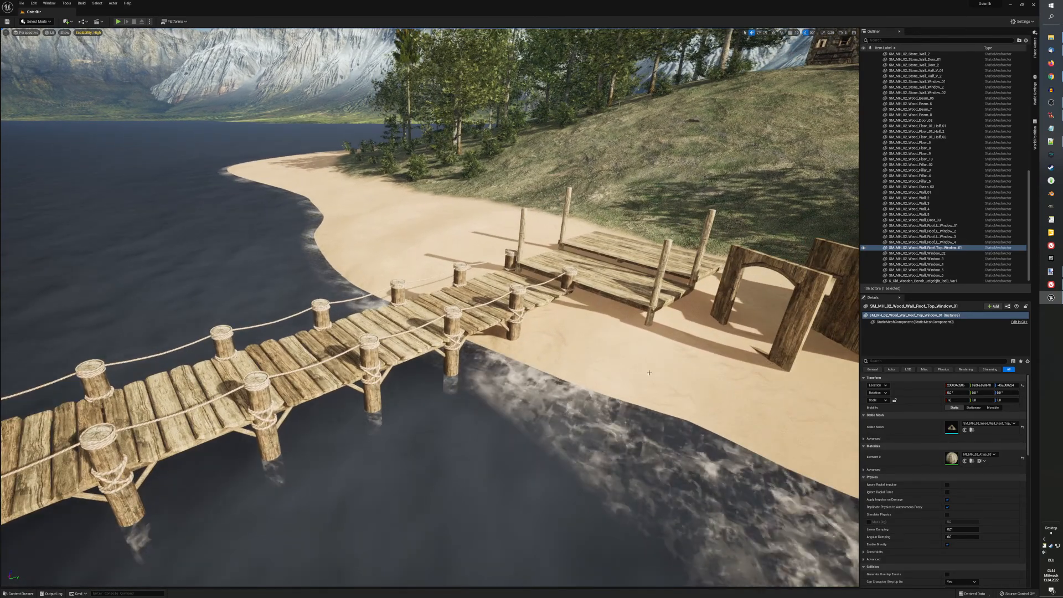
middle_click_drag(650, 369, 715, 365)
left_click(495, 308)
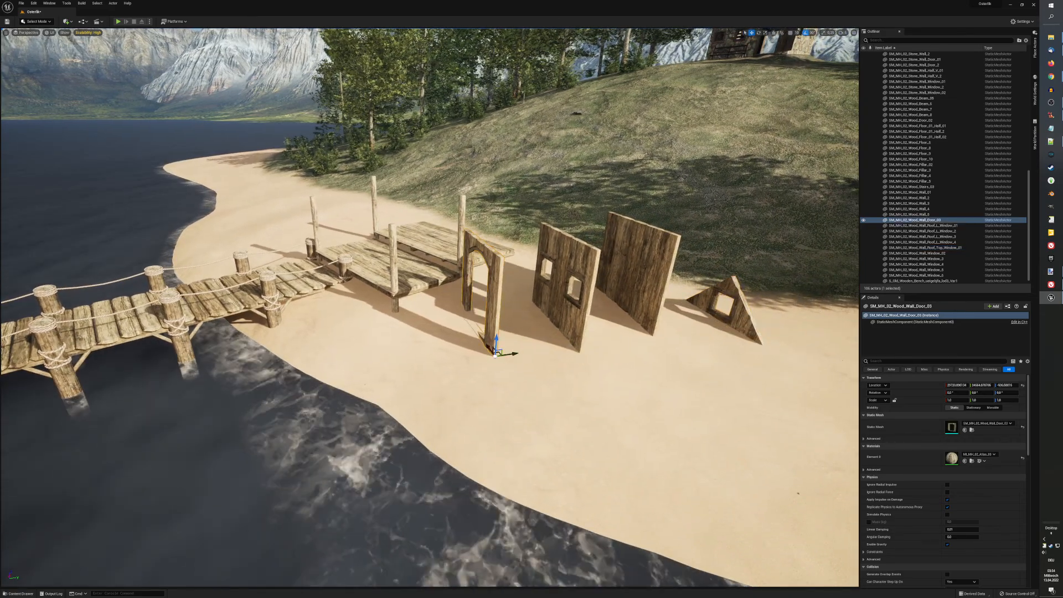
left_click(582, 264, "ctrl")
left_click(636, 277, "ctrl")
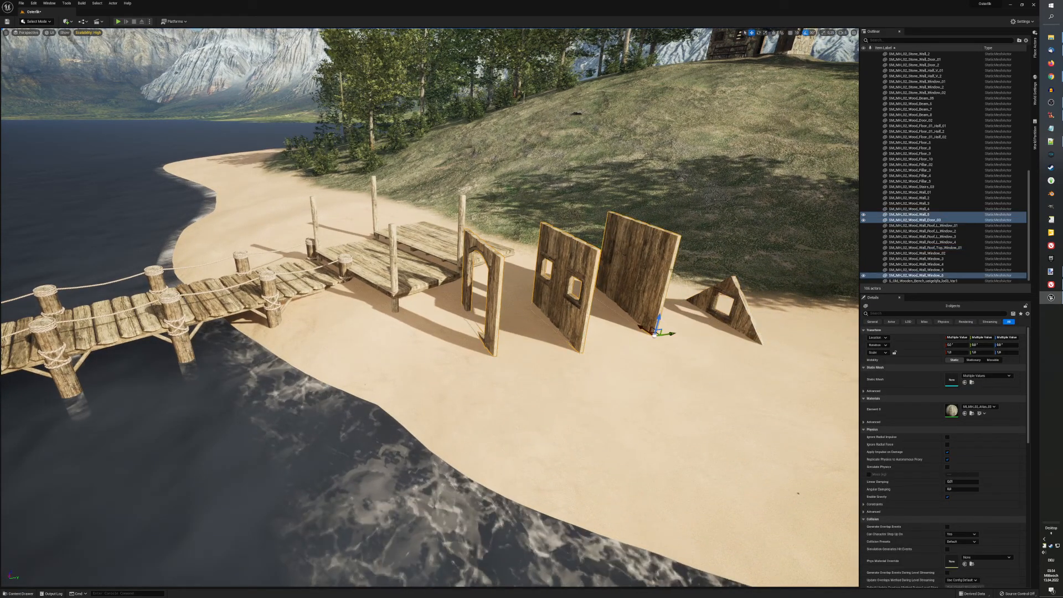
left_click(729, 289, "ctrl")
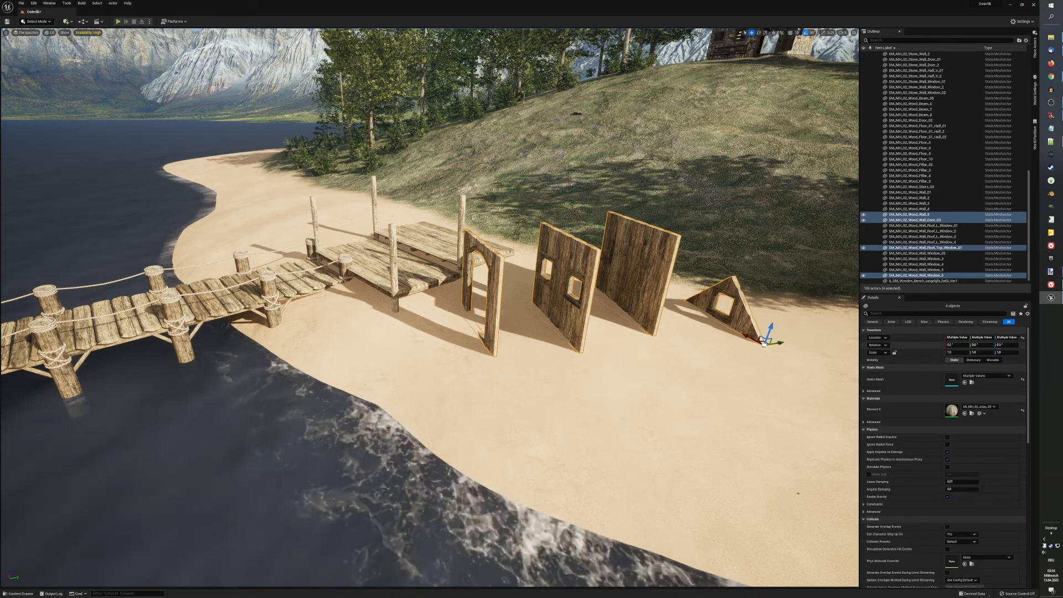
left_click(999, 345)
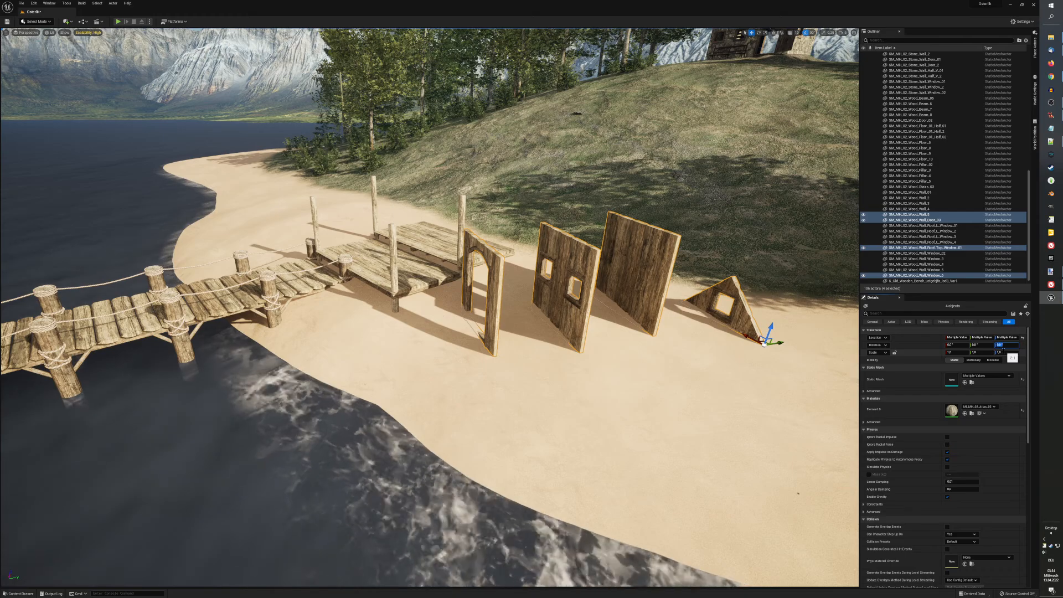
type("-24")
key("Return")
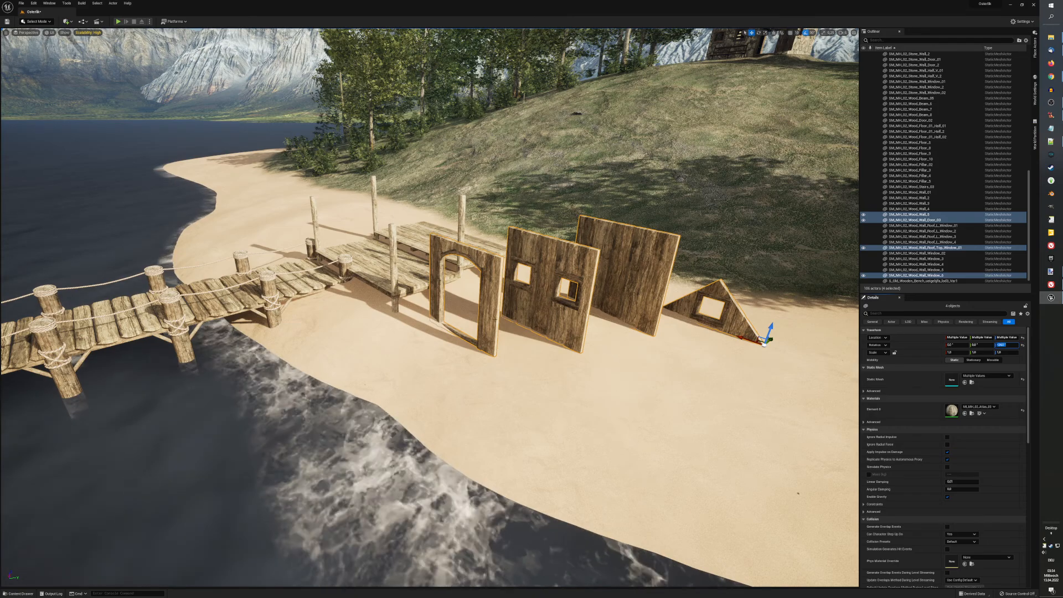
Step: Move the arched door wall onto the platform, aligning it with the raised floor's front edge at the bridge-side inner pillar
left_click(492, 319)
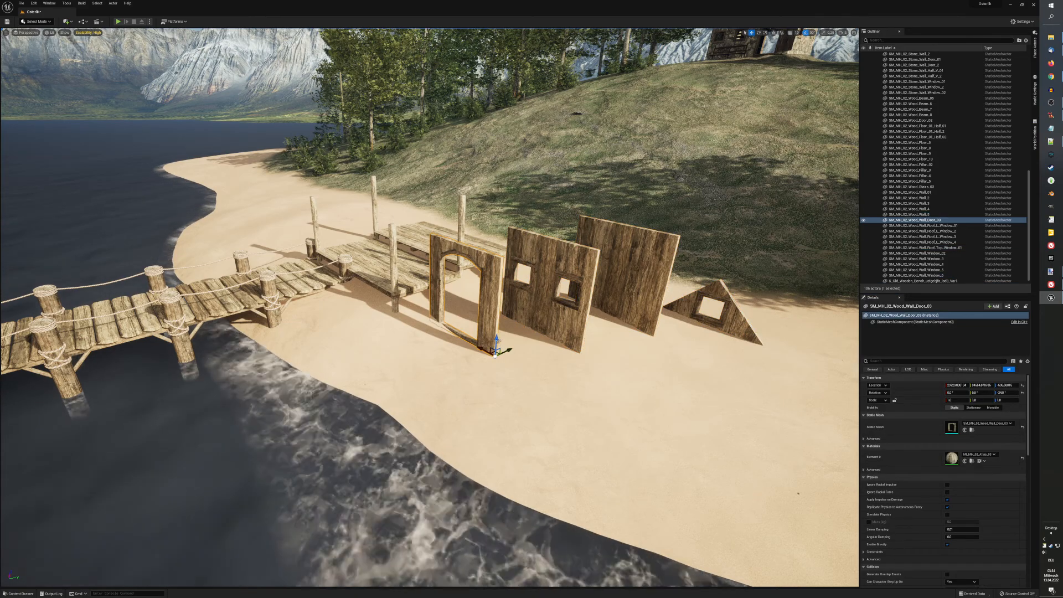
left_click_drag(496, 337, 421, 229)
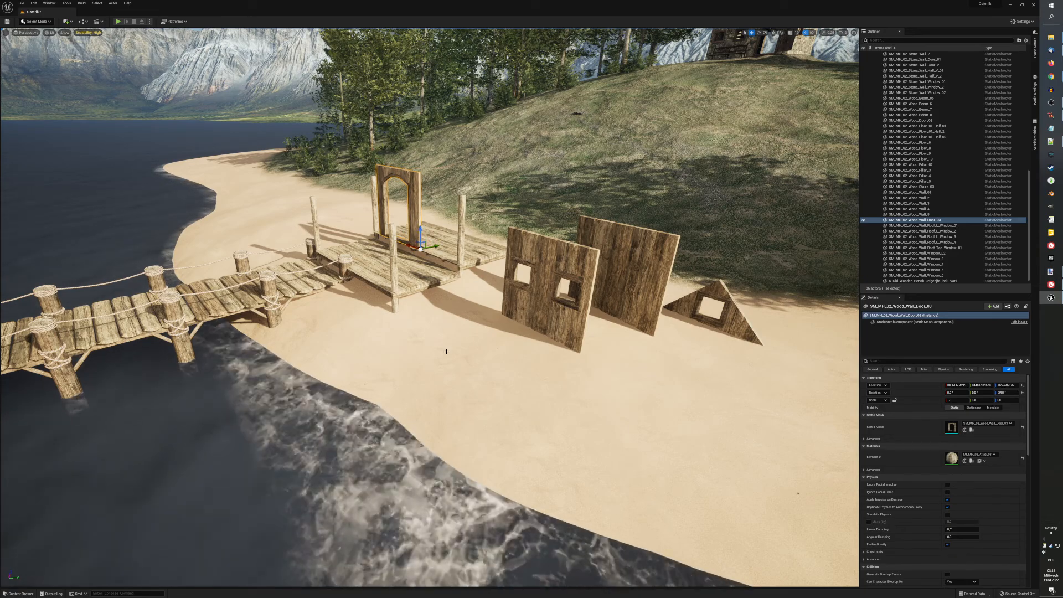
right_click_drag(446, 352, 499, 353)
right_click_drag(391, 332, 329, 301)
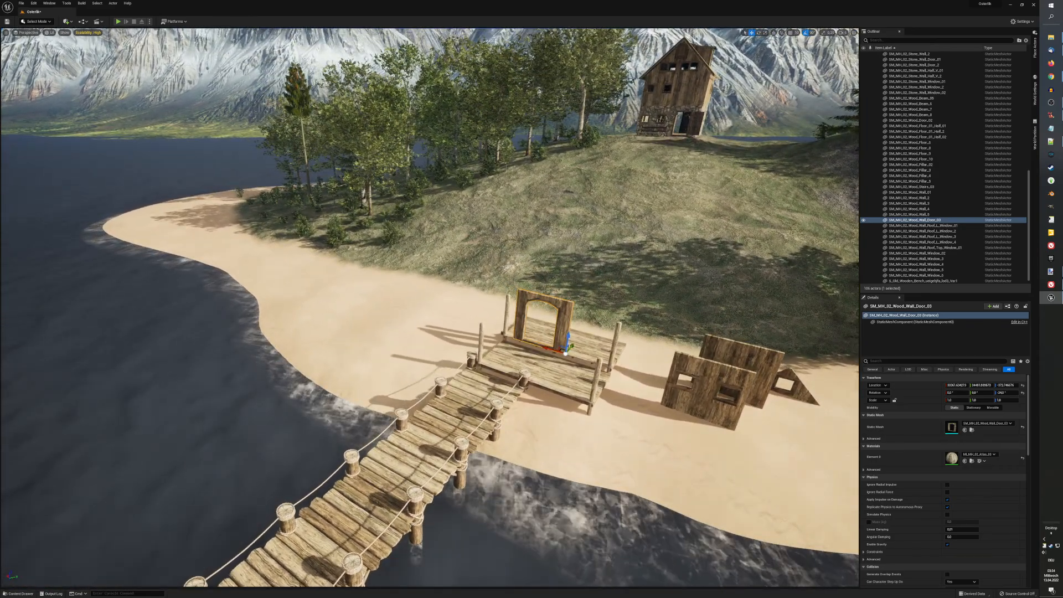
key("w")
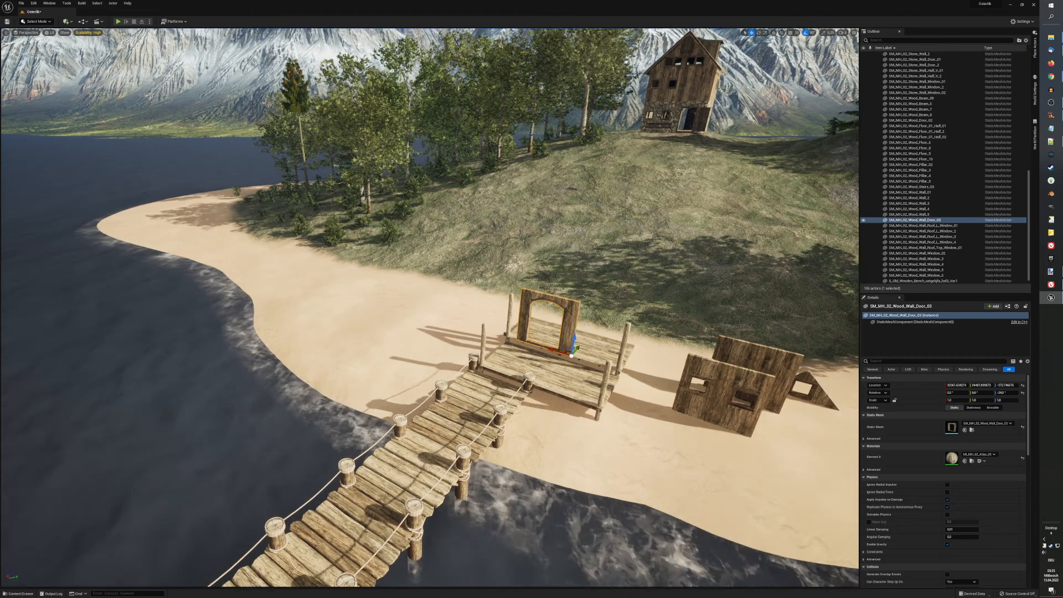
scroll(547, 375, "up", 6)
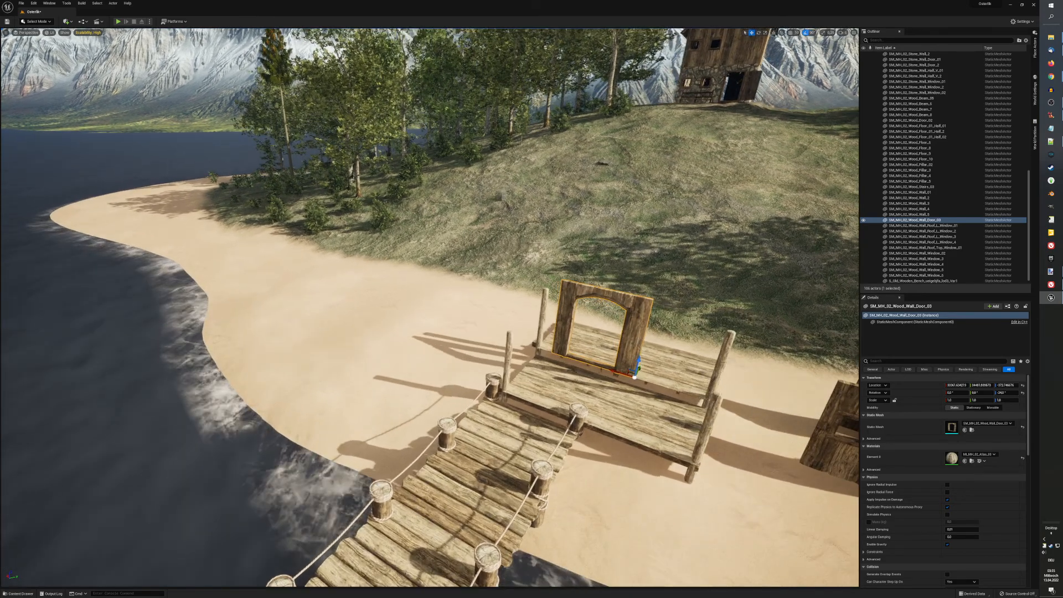
left_click_drag(612, 368, 593, 362)
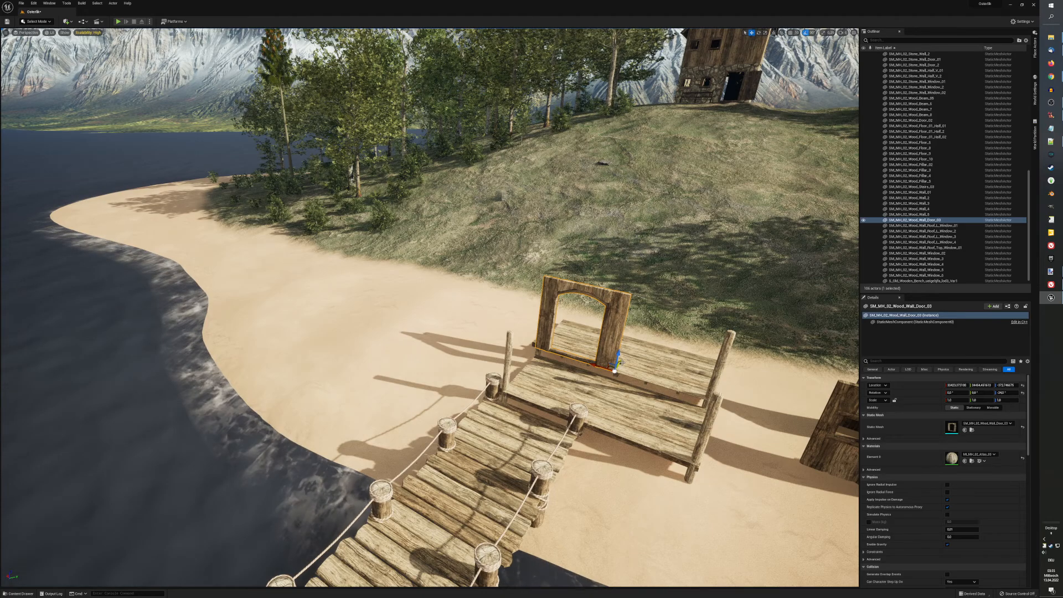
left_click_drag(614, 370, 610, 404)
Step: Move the two-window wall onto the platform, fitting it between the arched door wall and the outer inner pillar
key("s")
right_click_drag(610, 405, 719, 405)
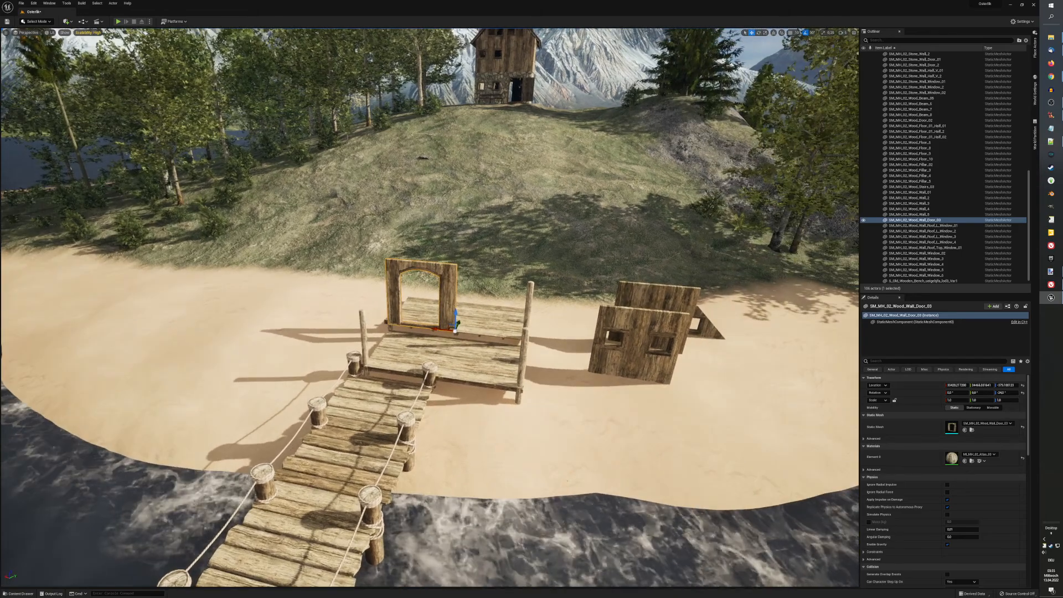
left_click(637, 347)
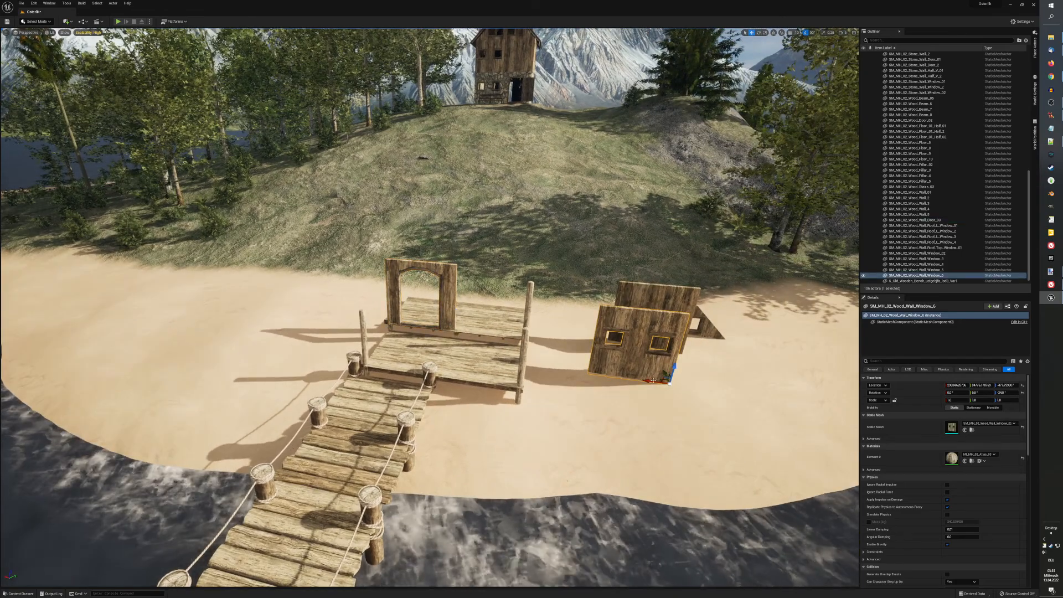
left_click_drag(659, 380, 524, 336)
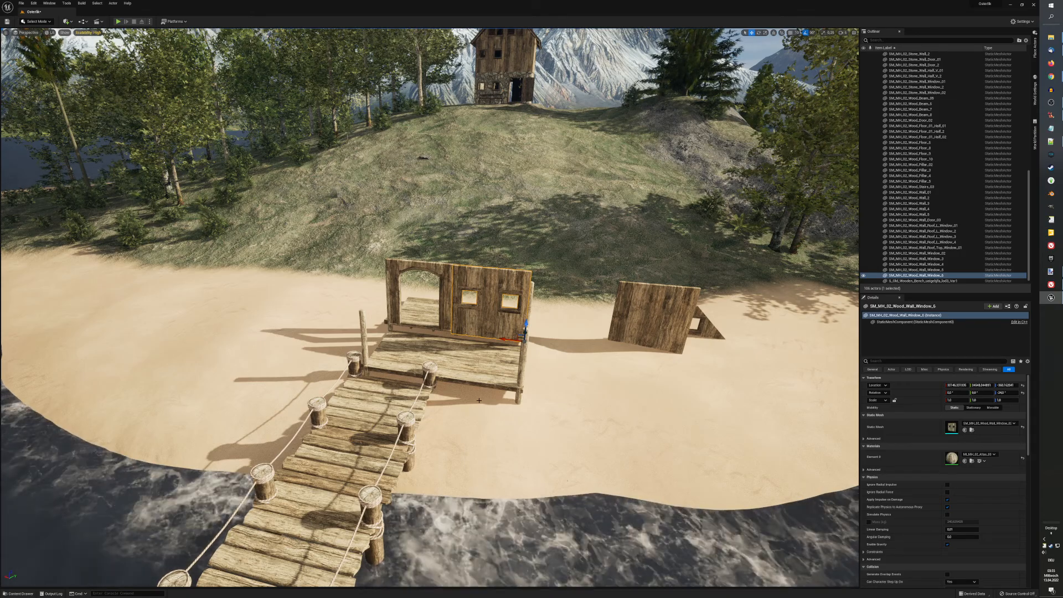
right_click_drag(478, 400, 385, 400)
key("d")
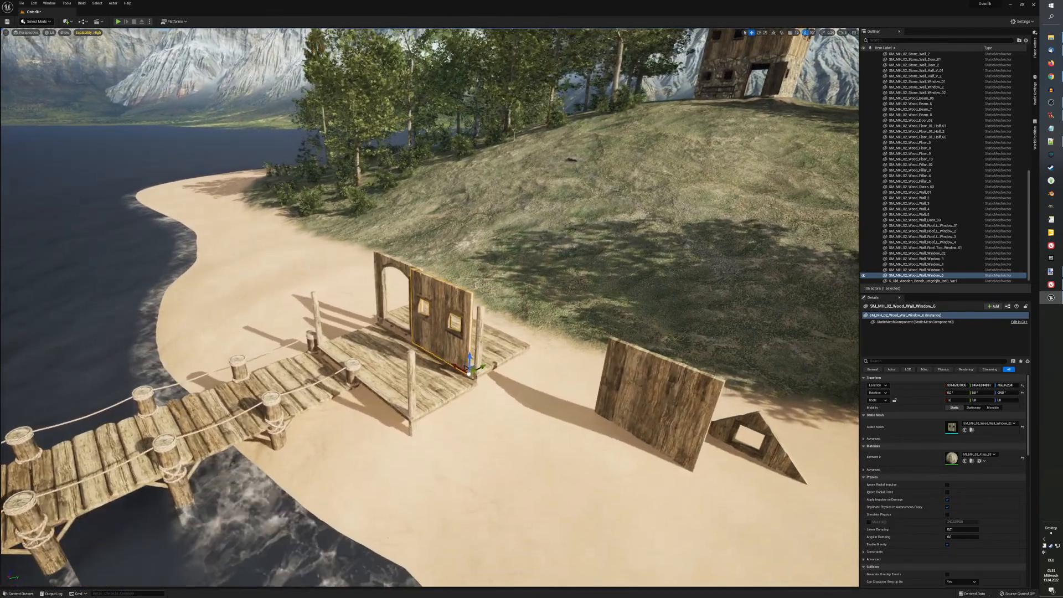
Step: Fine-tune the two-window wall's position so it sits flush with the arched door wall and the outer inner pillar
right_click_drag(496, 467, 499, 467)
scroll(499, 467, "up", 4)
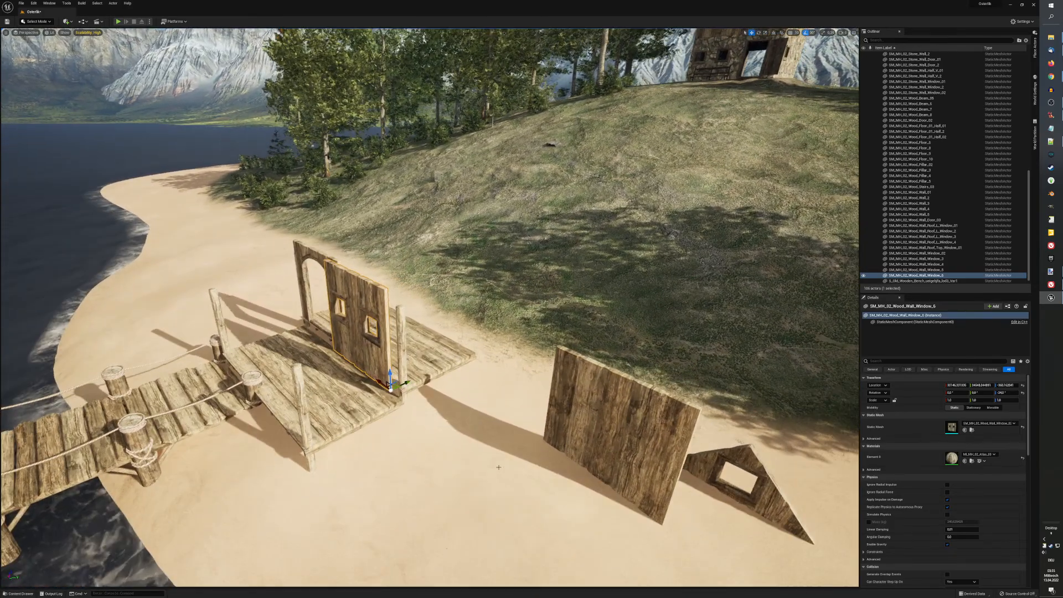
scroll(498, 467, "up", 5)
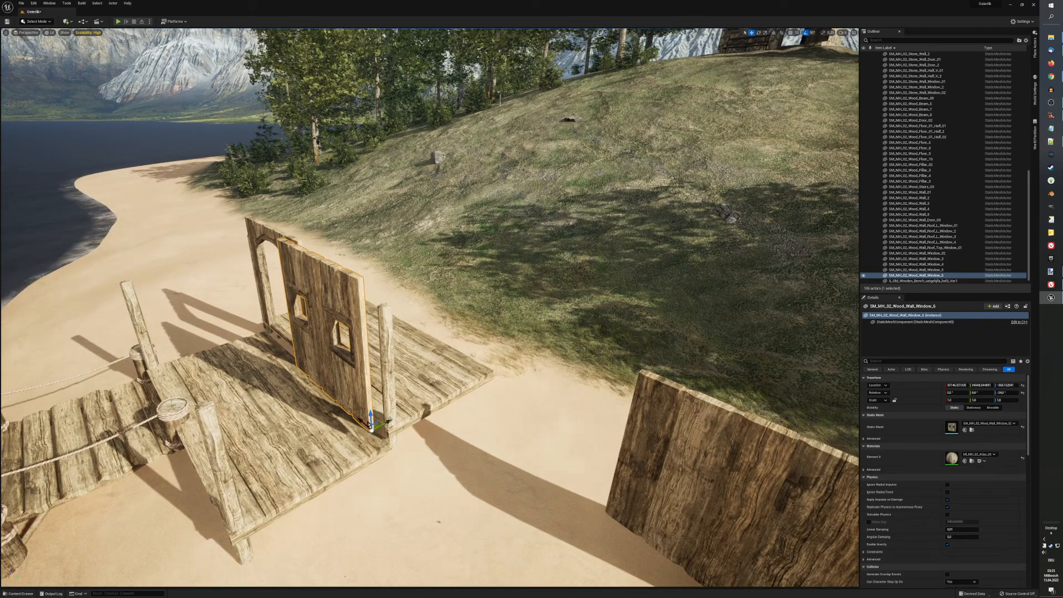
left_click_drag(389, 420, 400, 415)
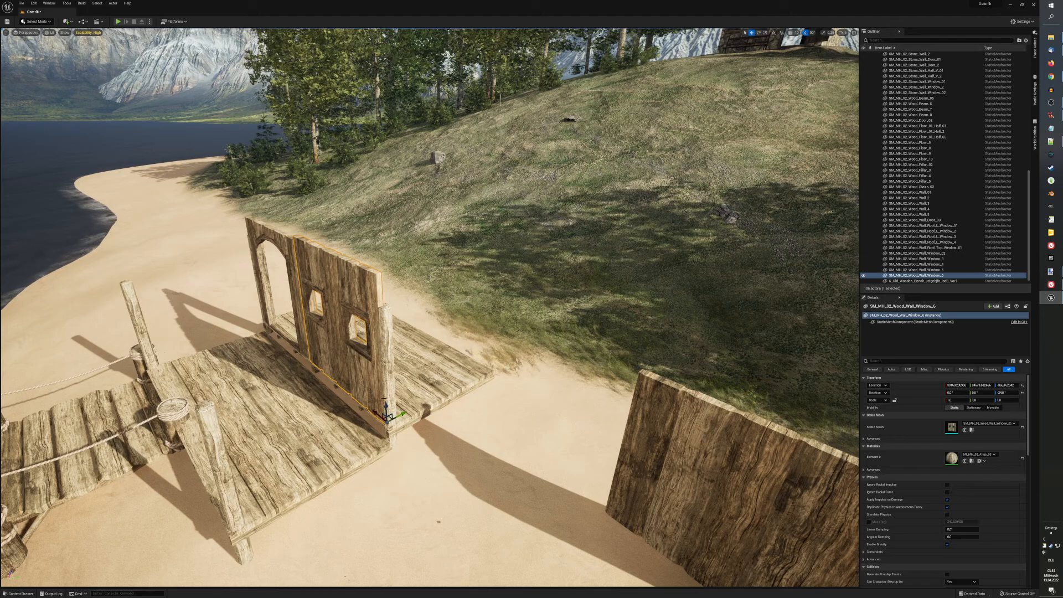
left_click_drag(386, 405, 405, 416)
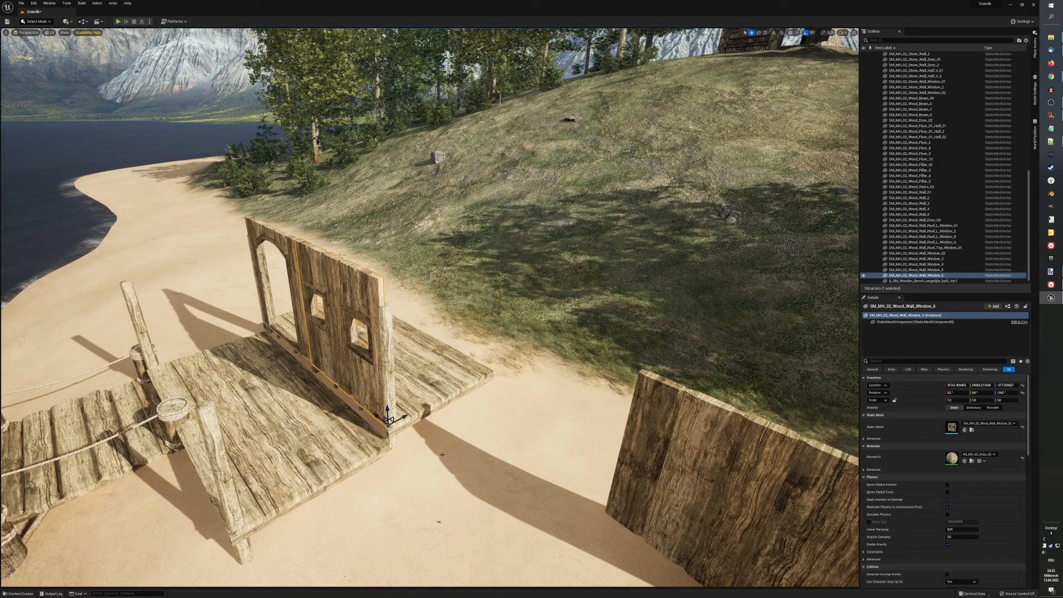
Step: Move the solid wall from the sand onto the raised floor, behind and parallel to the door and window walls
scroll(442, 455, "down", 2)
mouse_move(442, 454)
middle_mouse_down()
mouse_move(393, 469)
mouse_move(501, 451)
mouse_move(434, 467)
middle_mouse_up()
left_click(519, 481)
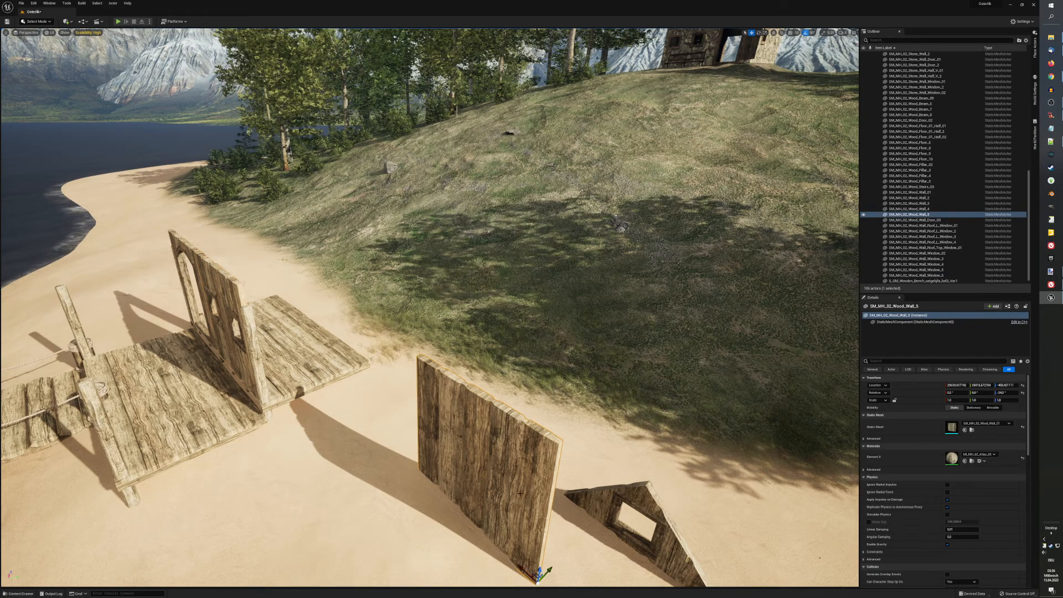
left_click_drag(534, 574, 339, 397)
left_click_drag(322, 321, 288, 325)
left_click_drag(374, 395, 263, 430)
key("a")
right_click_drag(375, 394, 382, 396)
key("d")
scroll(367, 386, "up", 6)
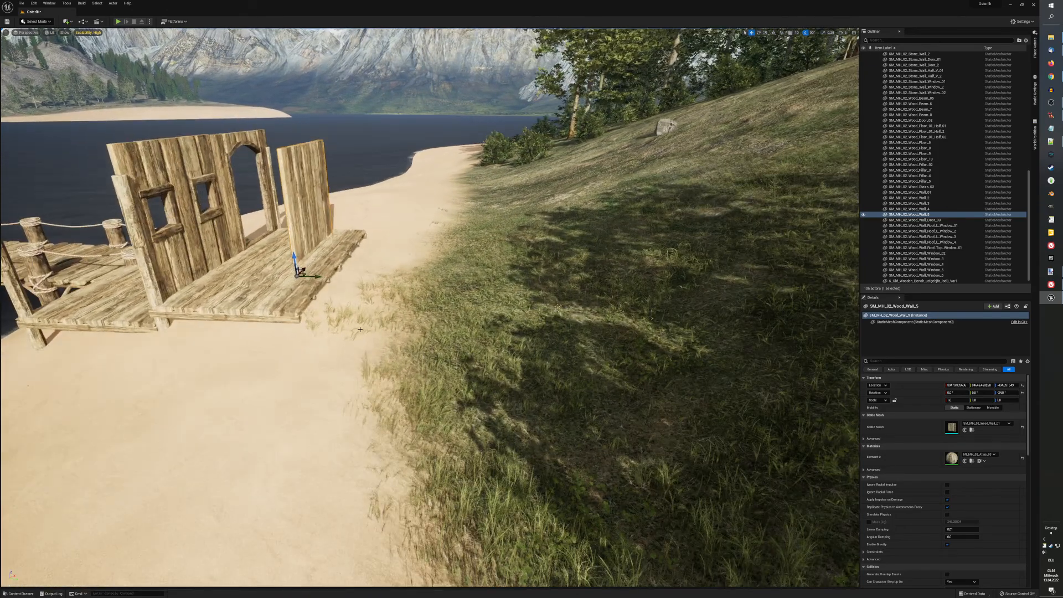
Step: Shift the solid wall back to the platform's rear edge, aligning it with the half opposite the arched door wall
key("d")
right_click_drag(360, 329, 357, 369)
key("a")
key("e")
key("d")
key("q")
key("a")
scroll(358, 369, "up", 2)
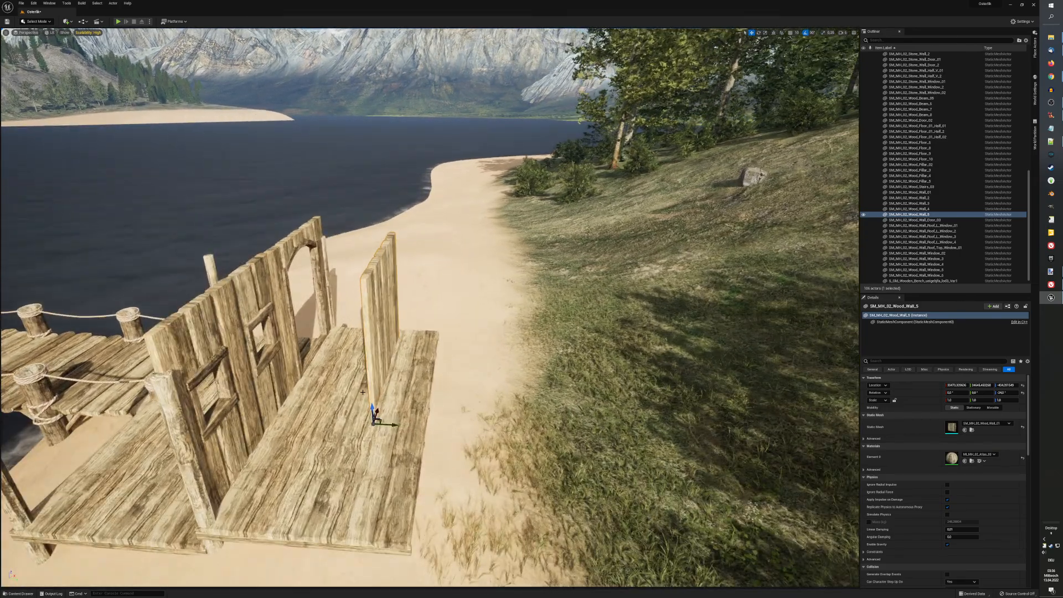
scroll(363, 392, "up", 1)
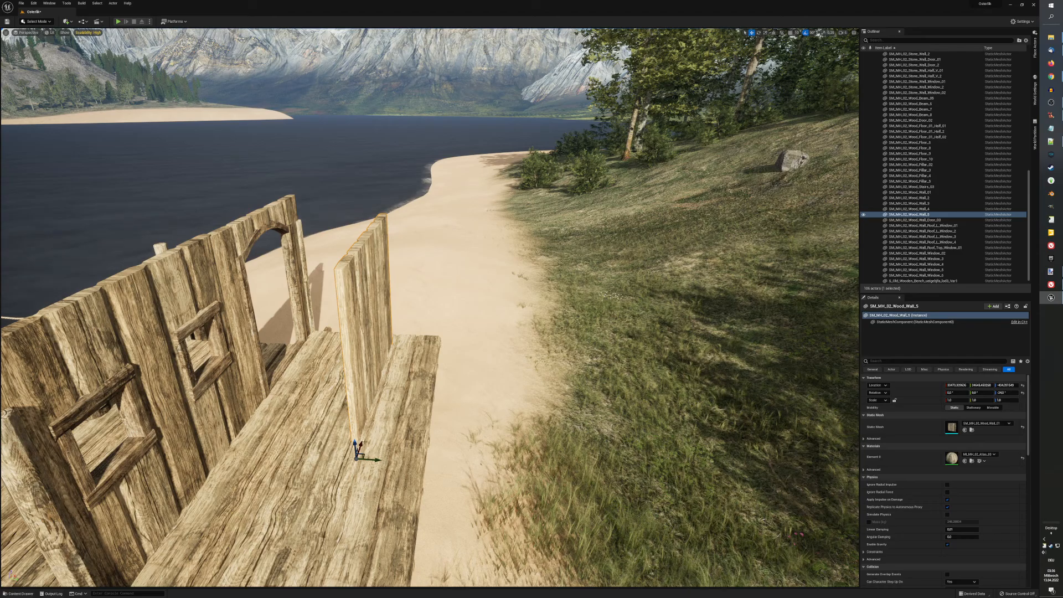
left_click_drag(361, 442, 395, 396)
scroll(395, 395, "down", 1)
scroll(394, 396, "down", 10)
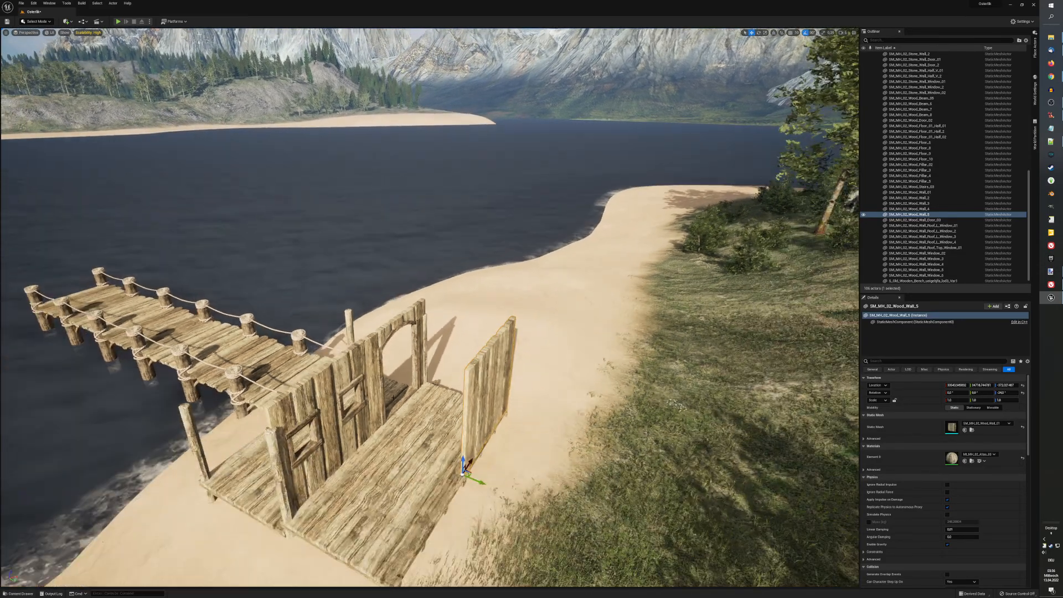
Step: Duplicate the solid rear wall and slide the copy along the rear edge to fill the half opposite the two-window wall
scroll(393, 398, "down", 4)
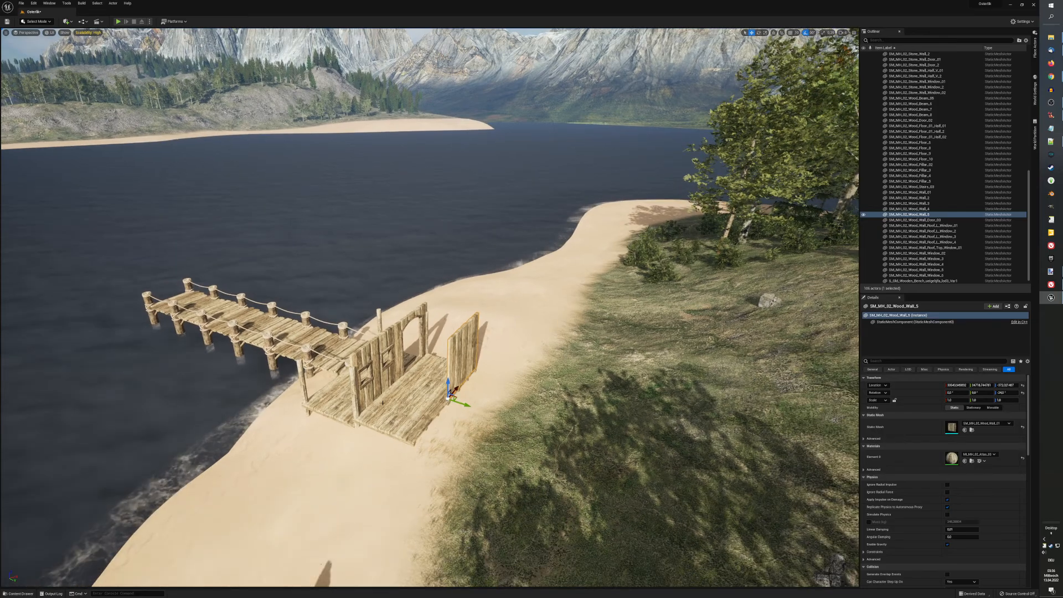
right_click_drag(392, 398, 302, 397)
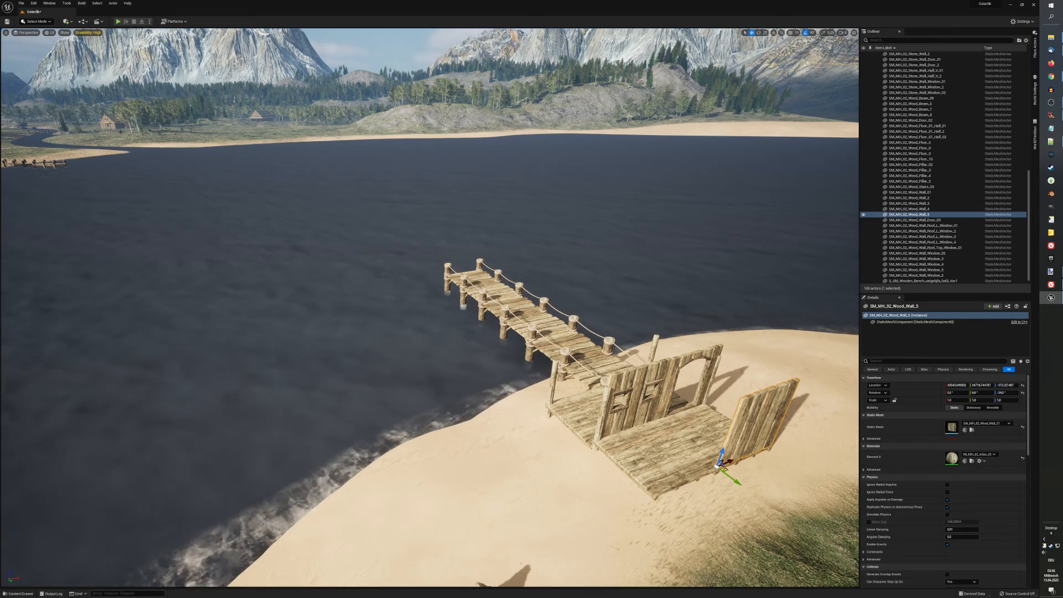
right_click_drag(430, 308, 397, 307)
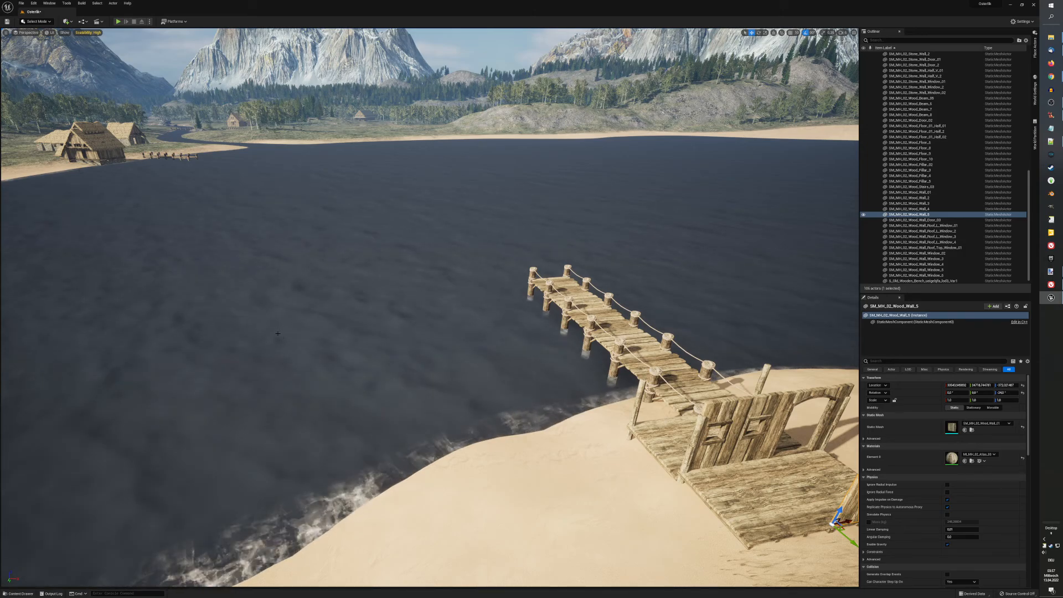
key("s")
right_click_drag(197, 273, 238, 273)
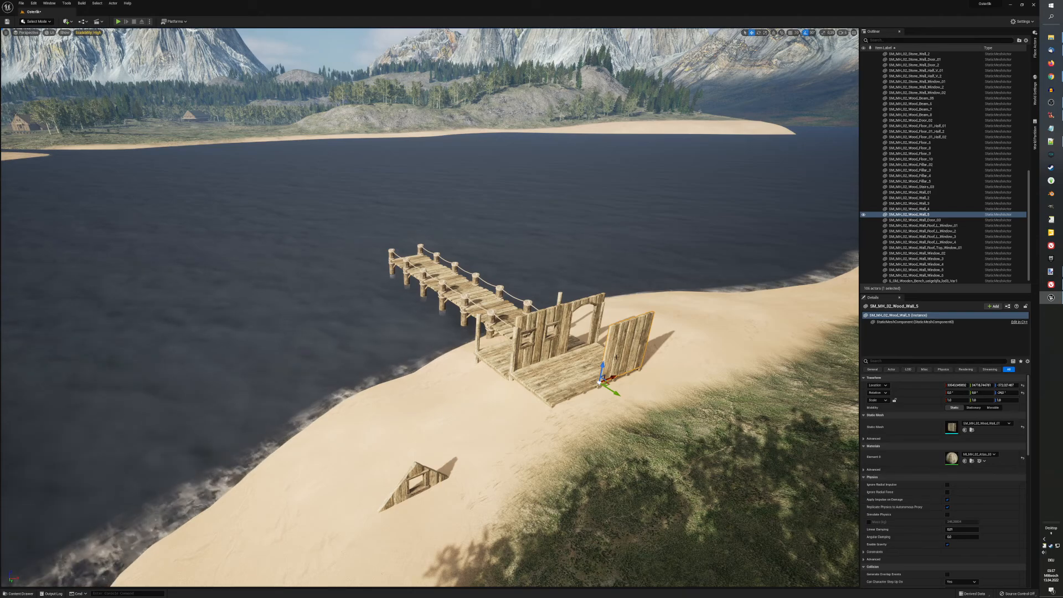
key("ctrl+d")
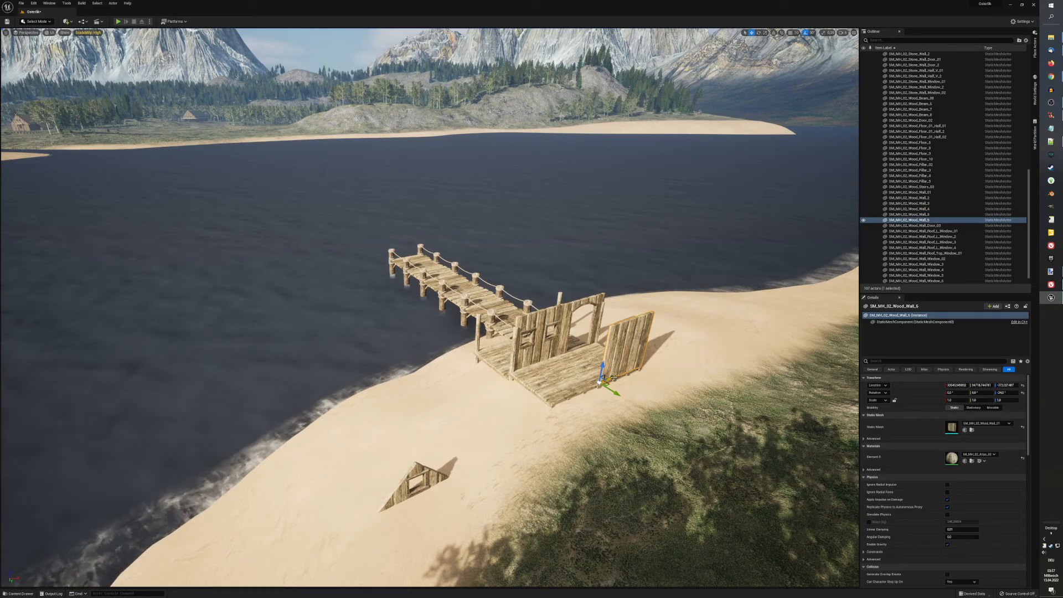
left_click_drag(614, 378, 568, 387)
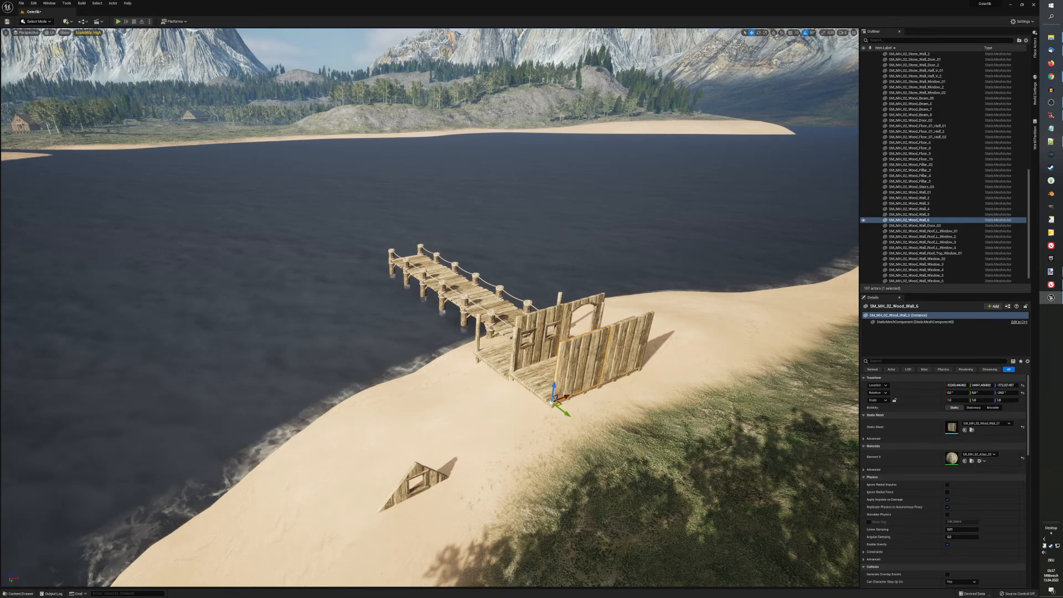
scroll(531, 421, "up", 2)
scroll(531, 422, "up", 1)
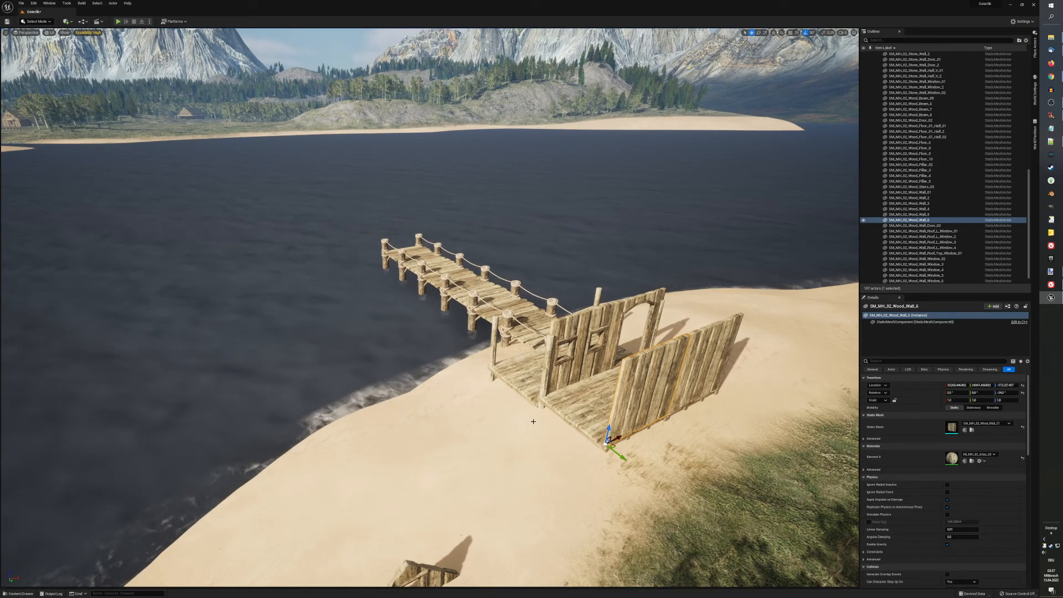
Step: Duplicate the rear wall, rotate the copy 90 degrees to close the window-side end, and place a duplicate of it at the door-side end
key("ctrl+d")
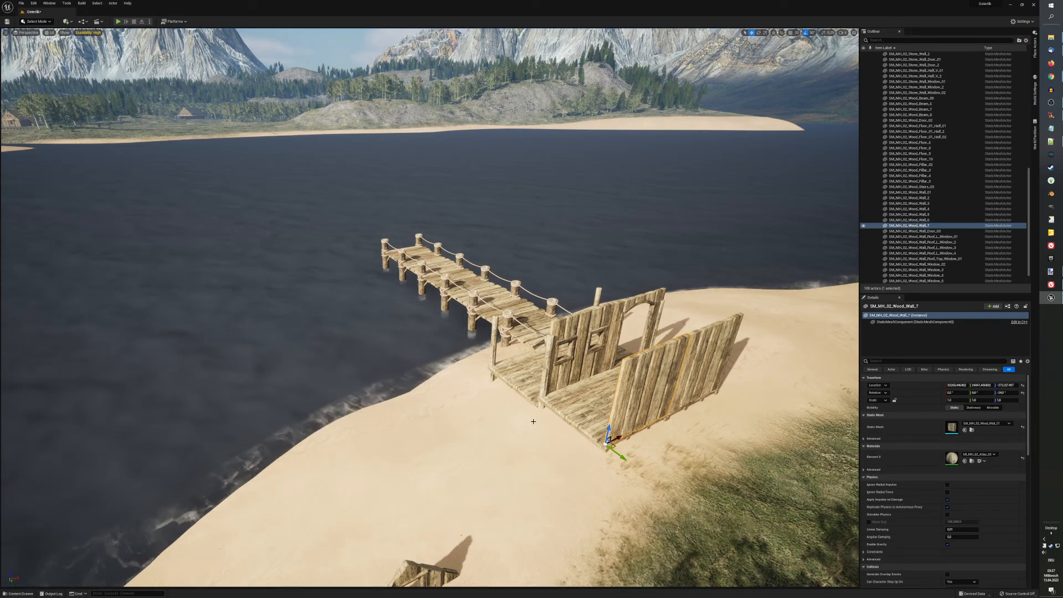
key("e")
left_click_drag(629, 433, 574, 423)
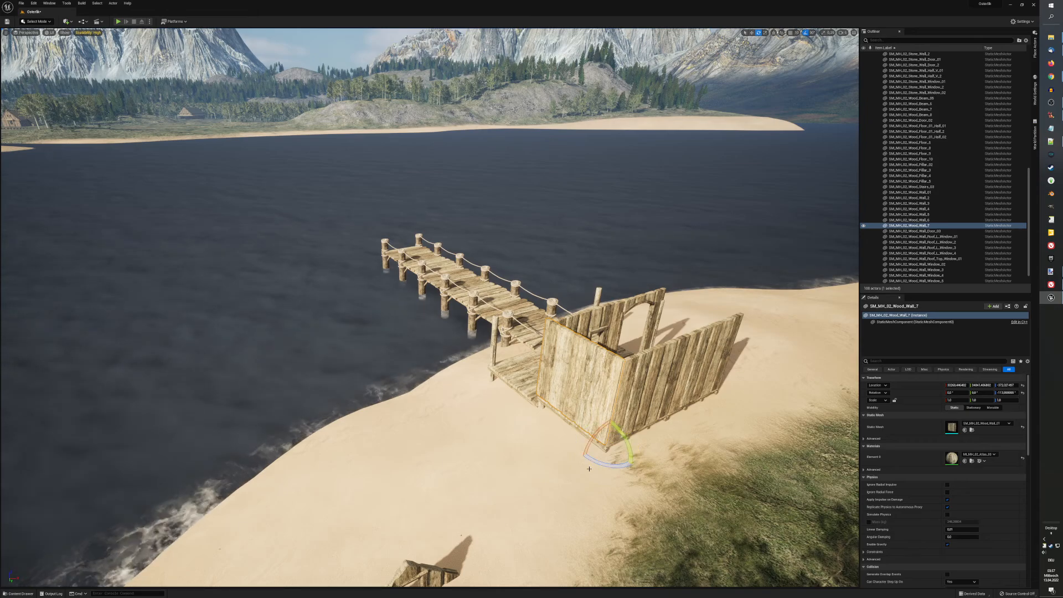
key("w")
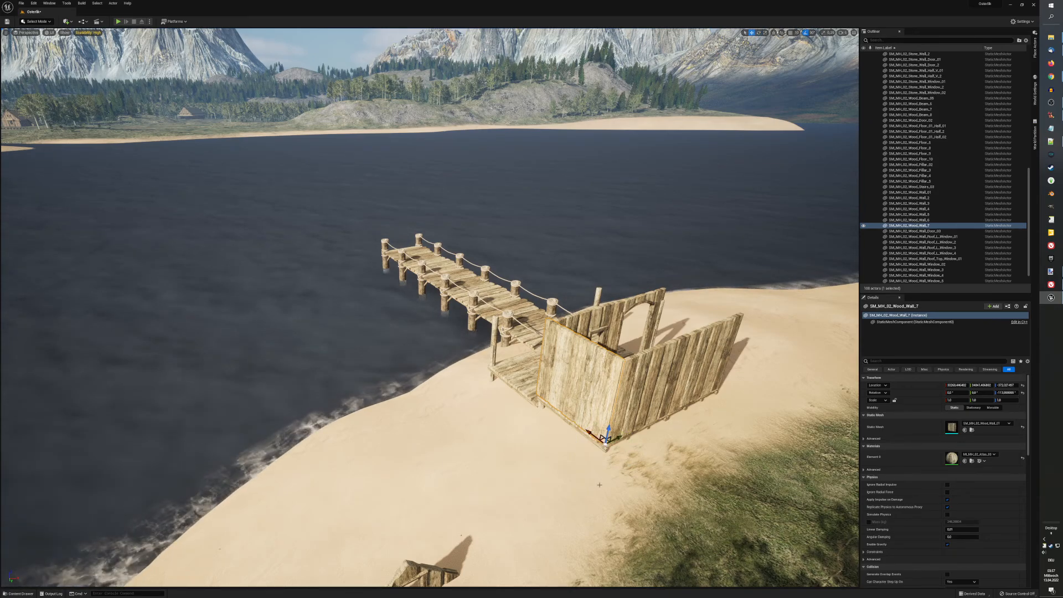
key("ctrl+d")
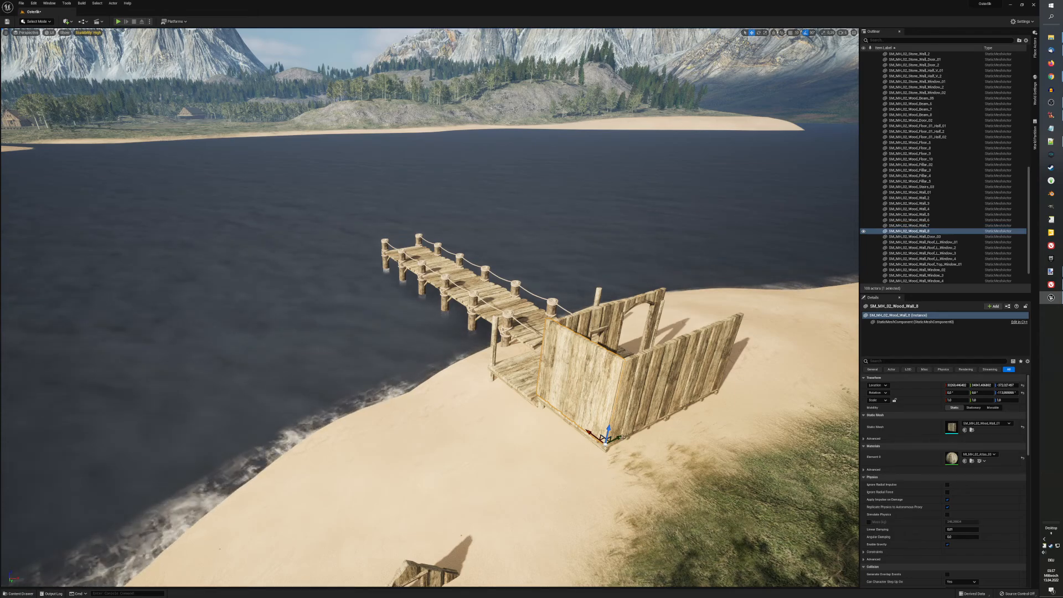
left_click_drag(622, 438, 717, 414)
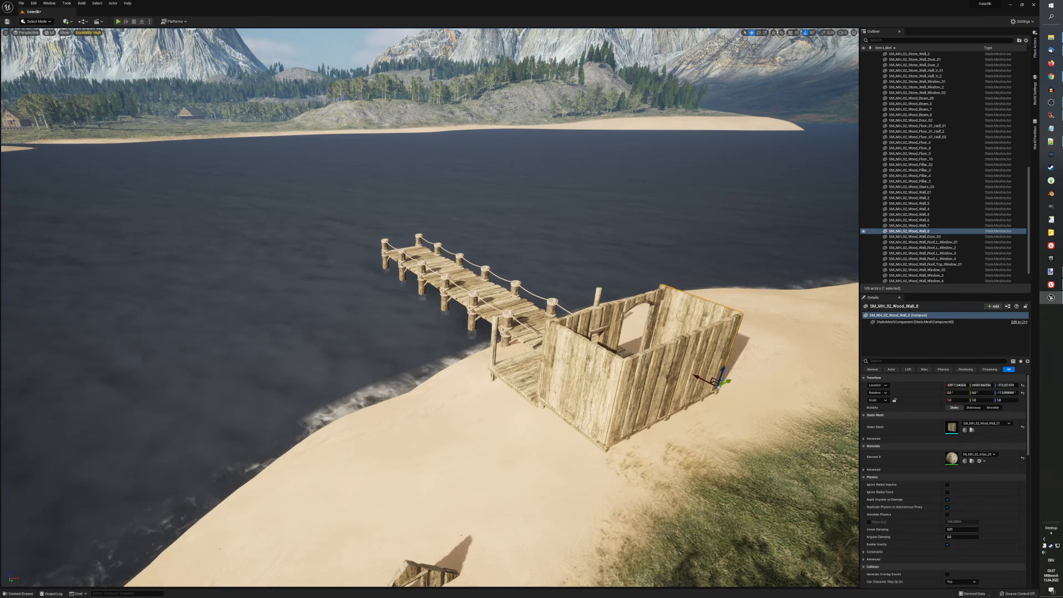
Step: Select the four solid walls of the boathouse together and save the level
left_click(692, 367, "ctrl")
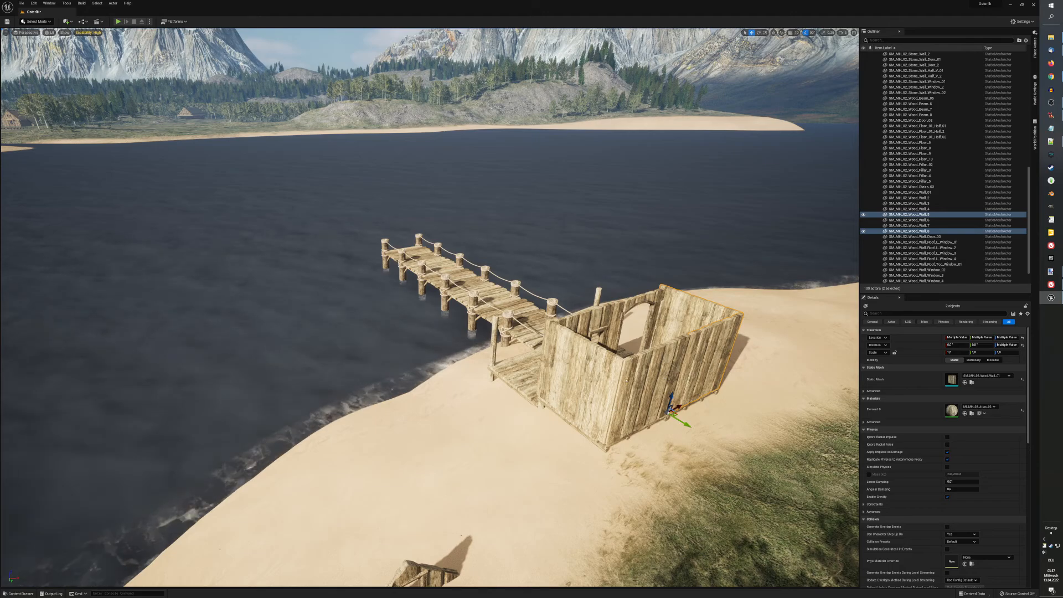
left_click(645, 379, "ctrl")
left_click(609, 429, "ctrl")
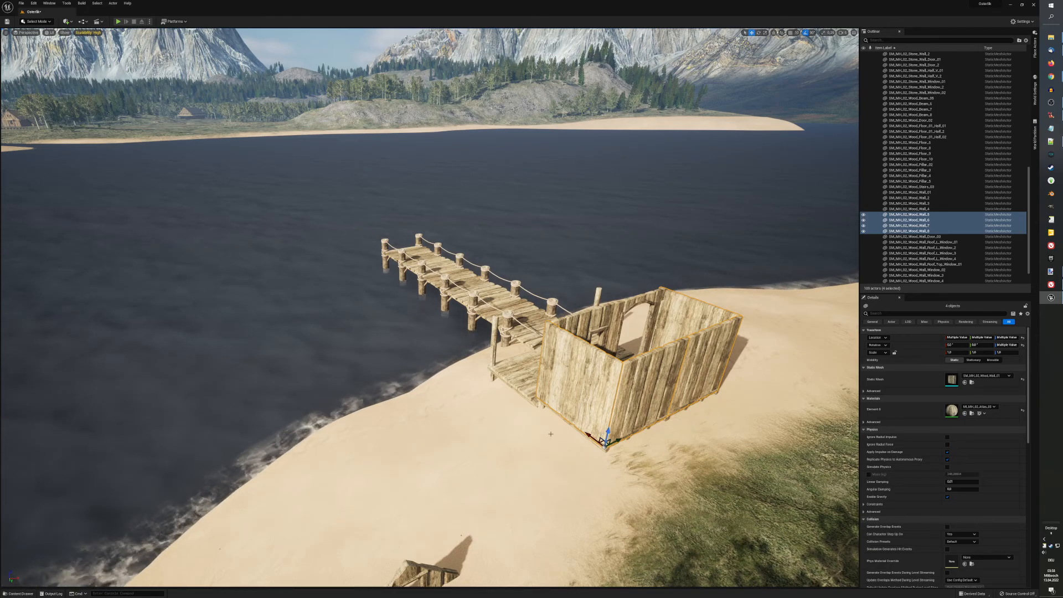
key("ctrl+s")
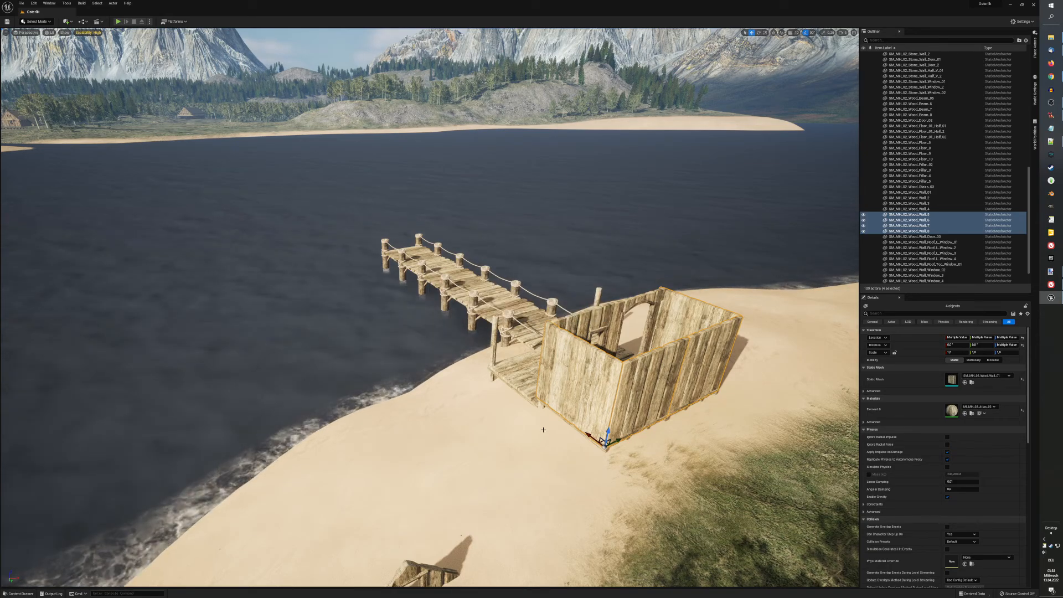
Step: Switch to the Epic Games Launcher and open the Medieval Houses Modular Vol 2 page from the Marketplace's free monthly products
key("ctrl+space")
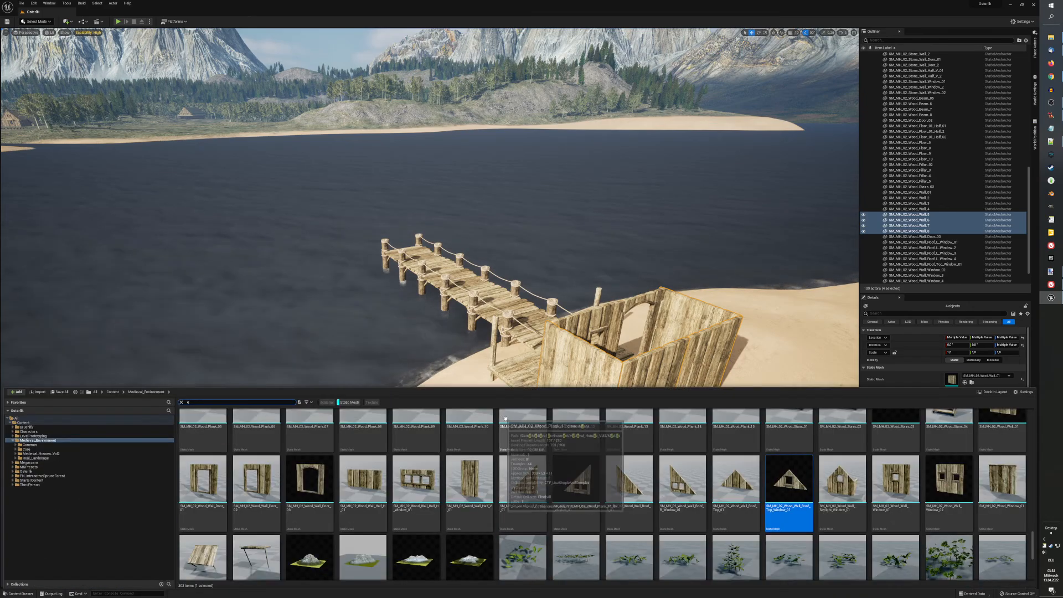
type("e")
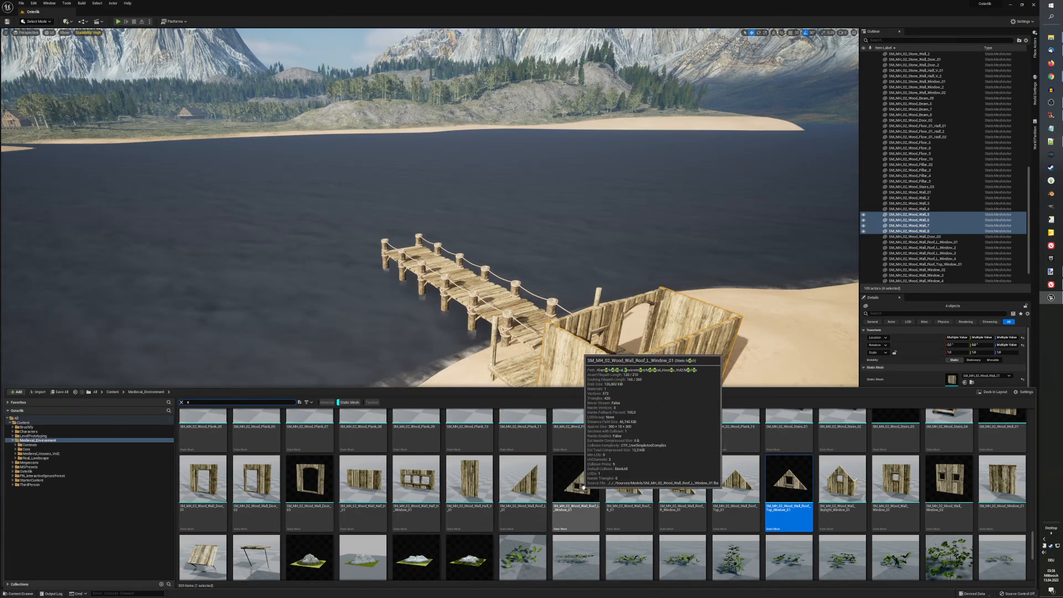
left_click(1050, 258)
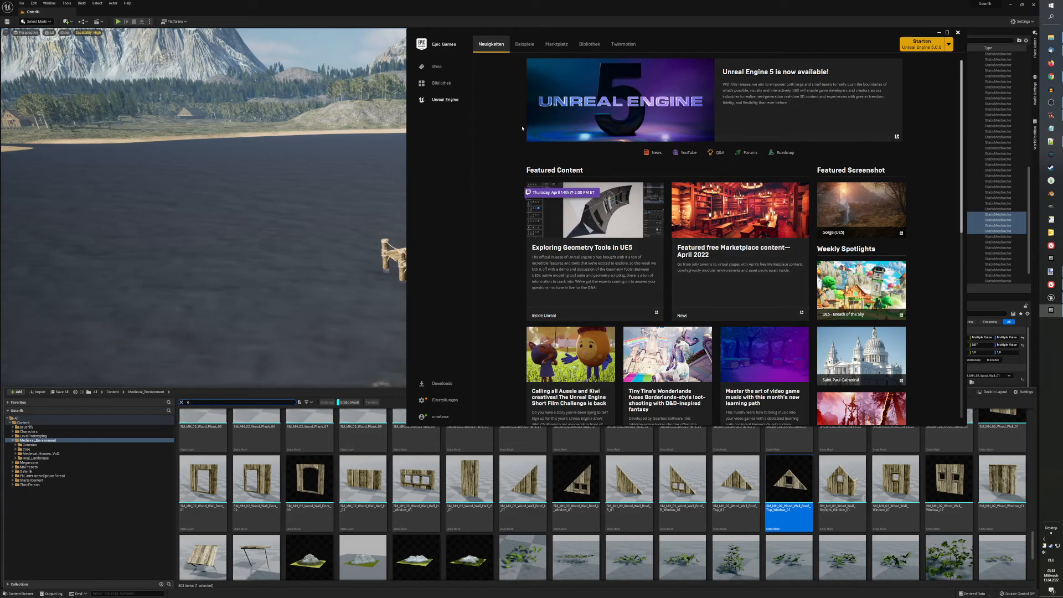
left_click(557, 44)
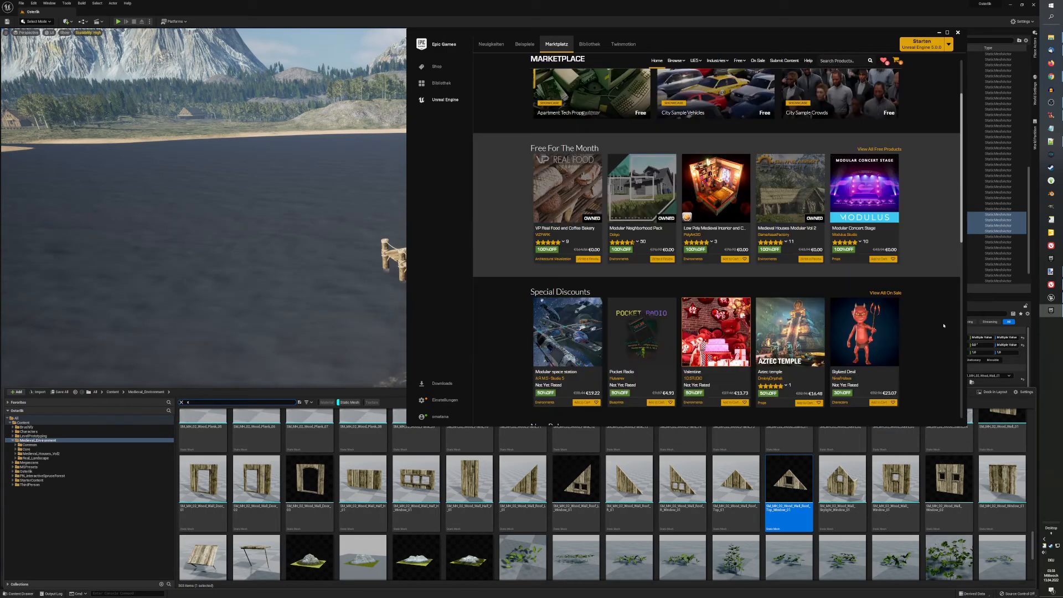
scroll(941, 326, "down", 3)
scroll(941, 326, "up", 2)
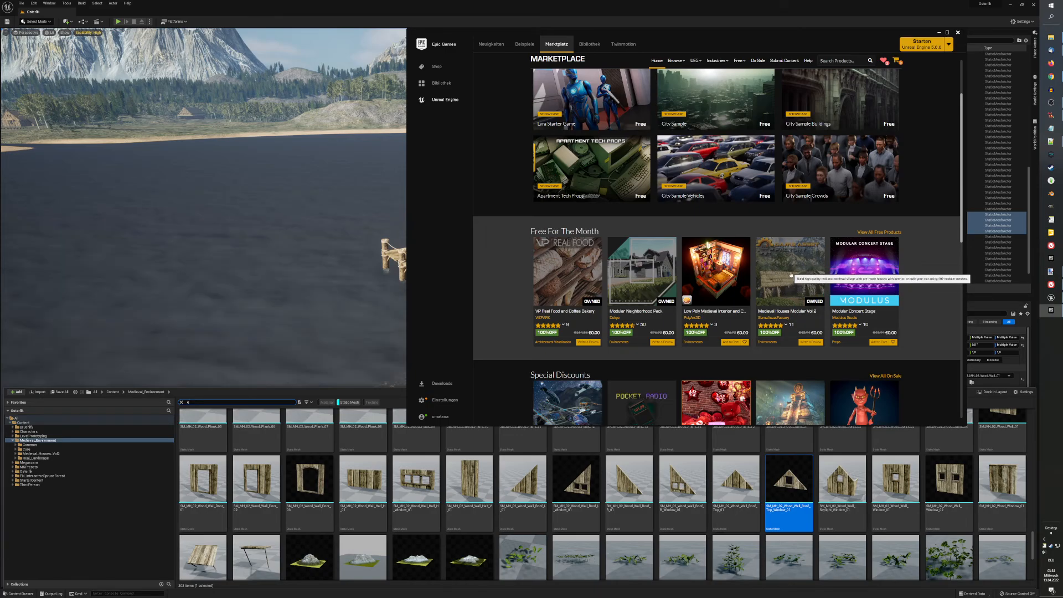
left_click(805, 285)
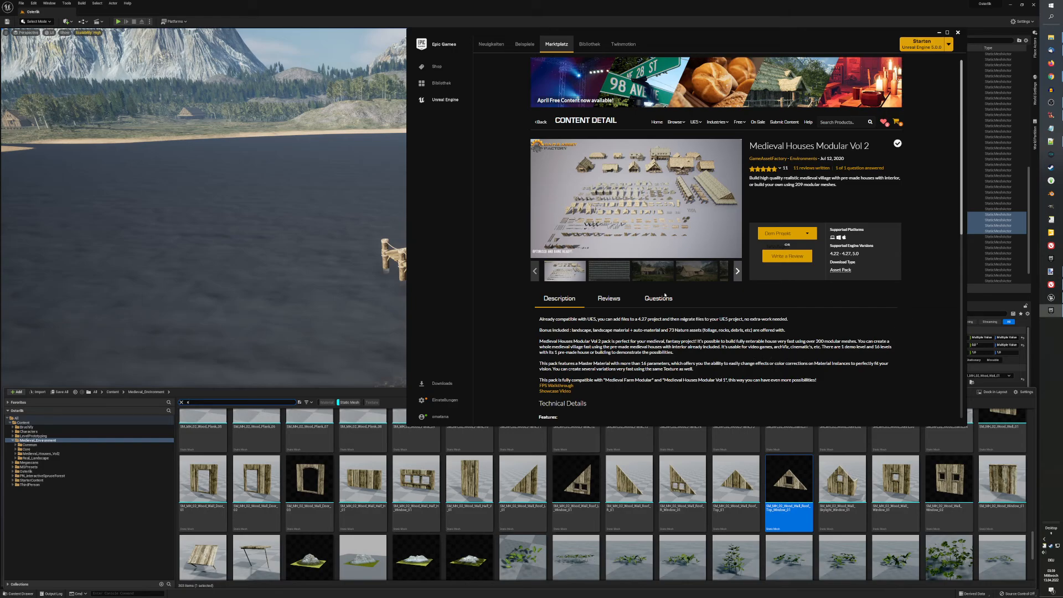
Step: Return to the Marketplace home page, open VP Real Food and Coffee Bakery, and browse its preview images
left_click(540, 125)
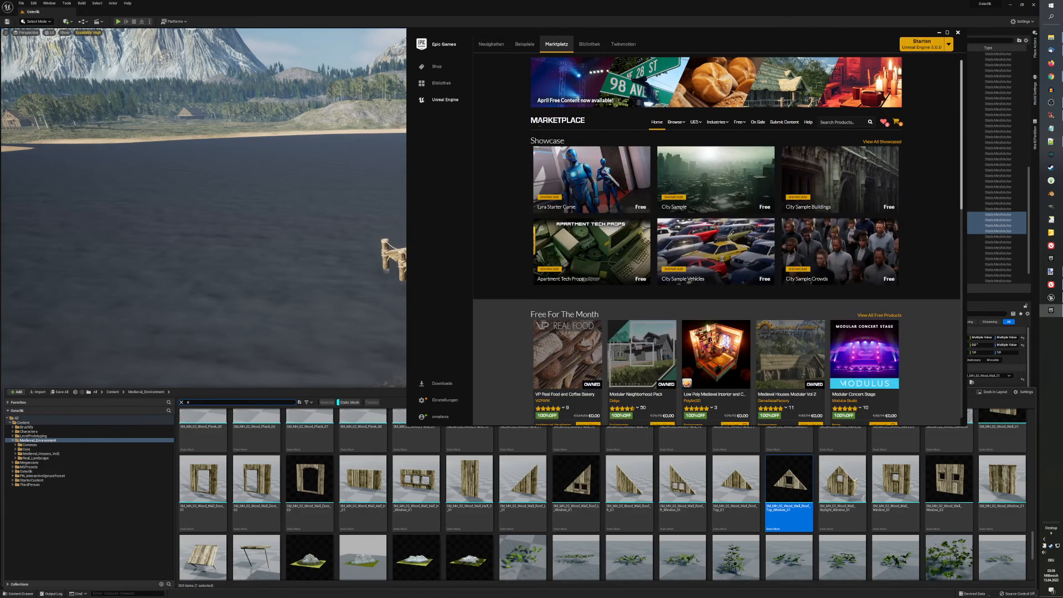
left_click(567, 361)
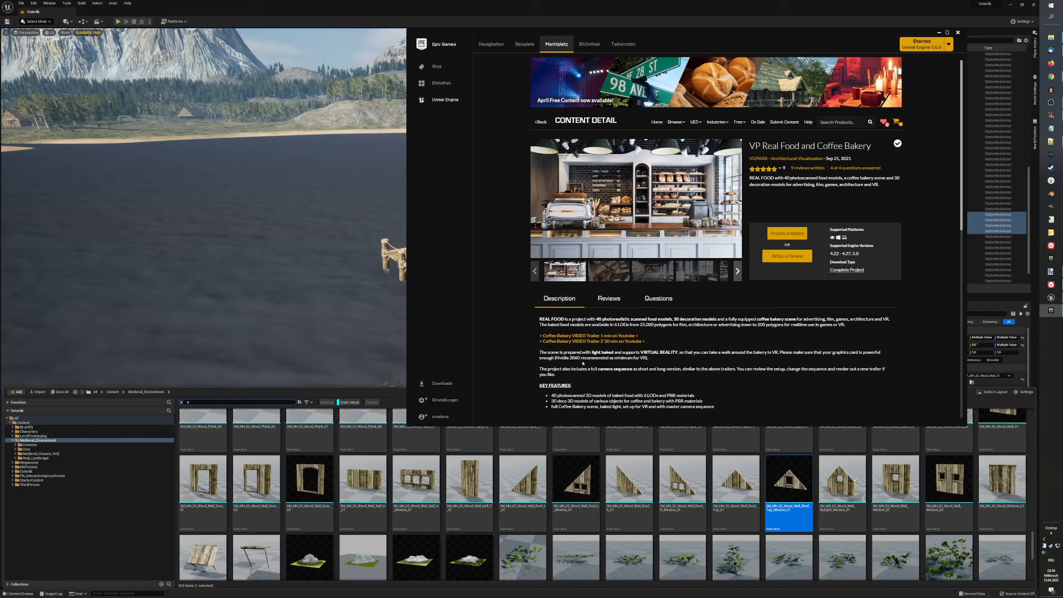
left_click(609, 270)
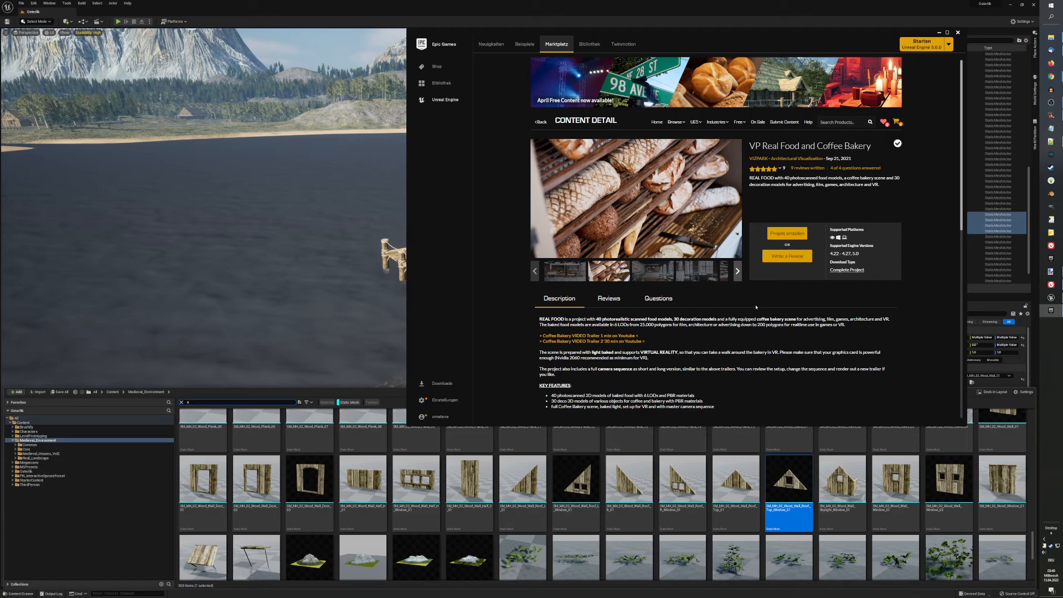
left_click(737, 271)
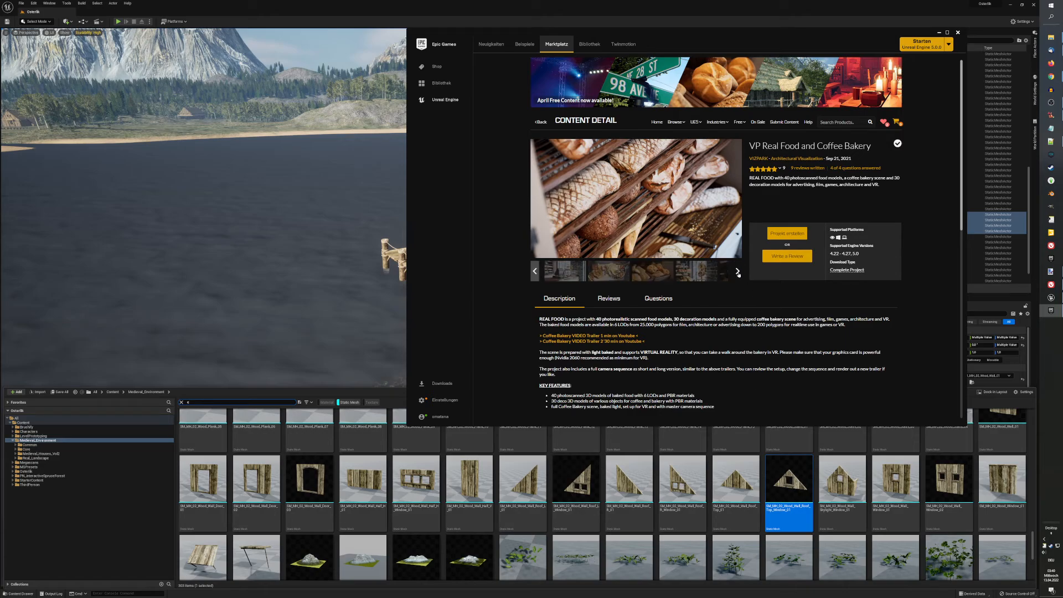
left_click(564, 272)
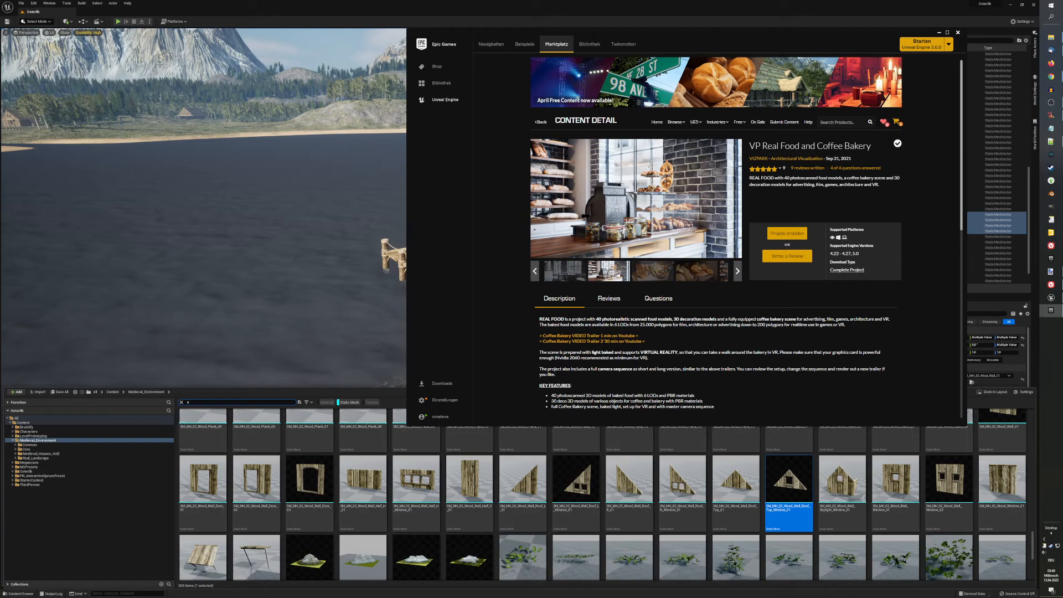
Step: Browse the remaining preview images and the technical details of VP Real Food and Coffee Bakery
left_click(653, 274)
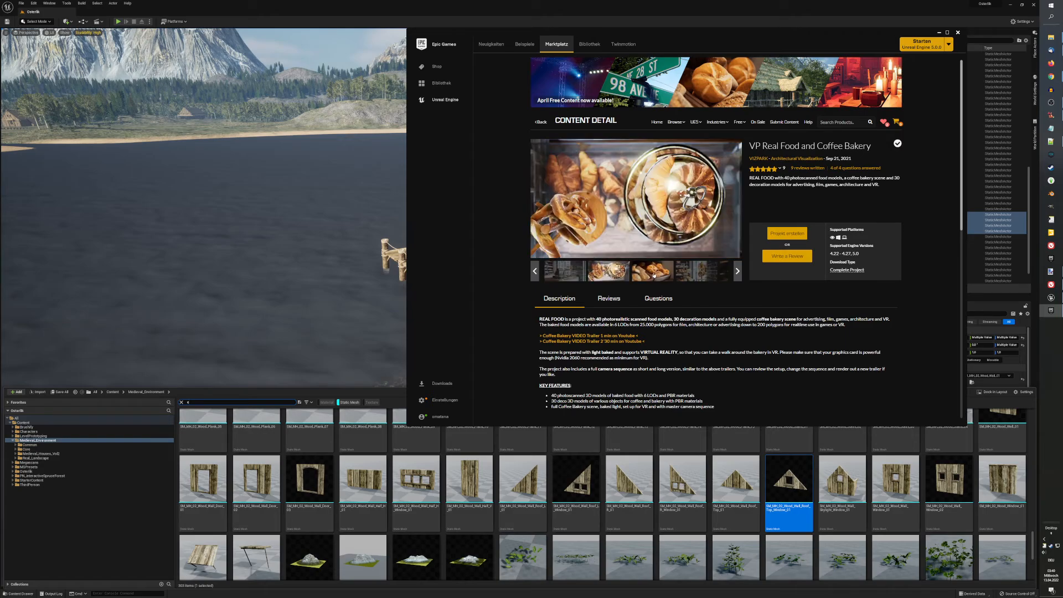
left_click(651, 274)
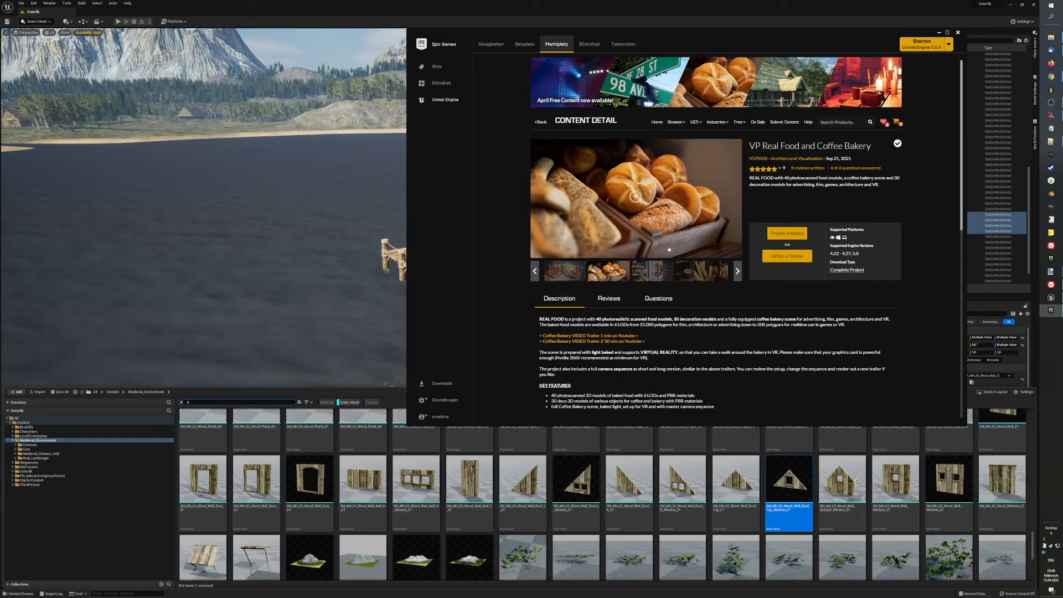
left_click(700, 272)
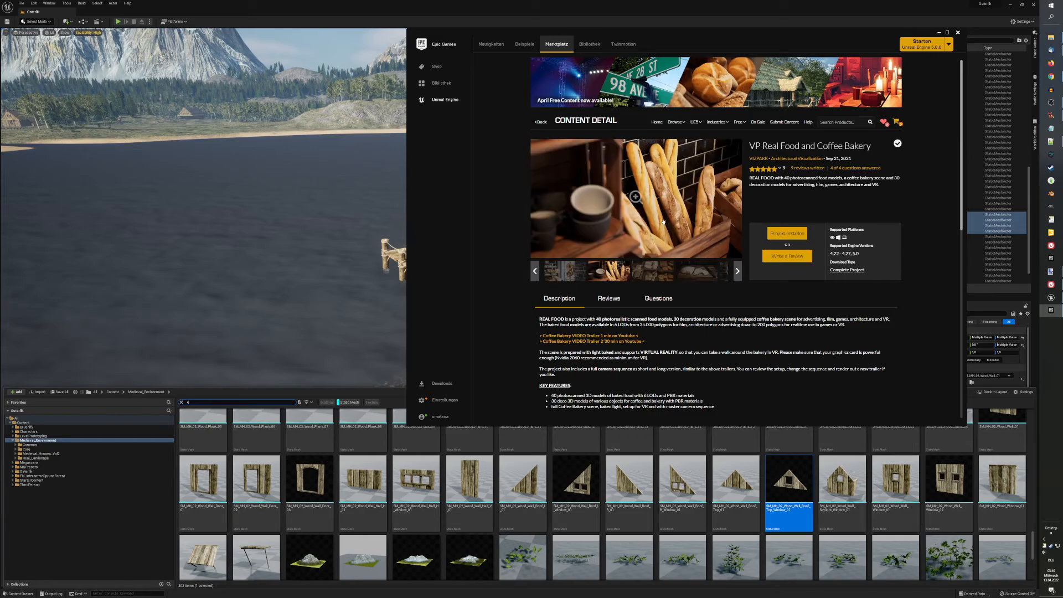
left_click(694, 273)
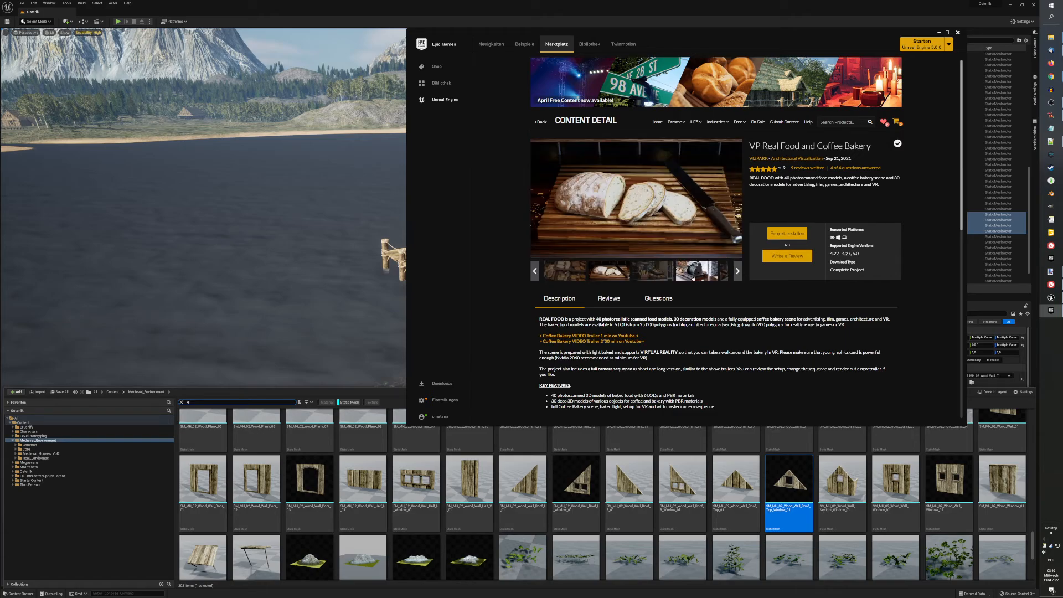
scroll(780, 319, "down", 6)
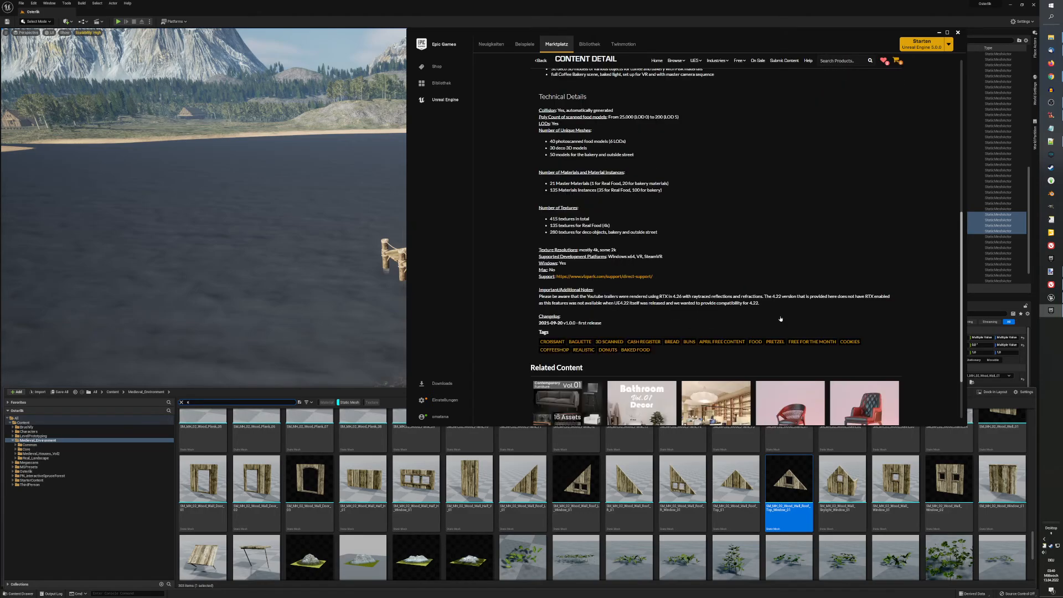
scroll(780, 319, "down", 2)
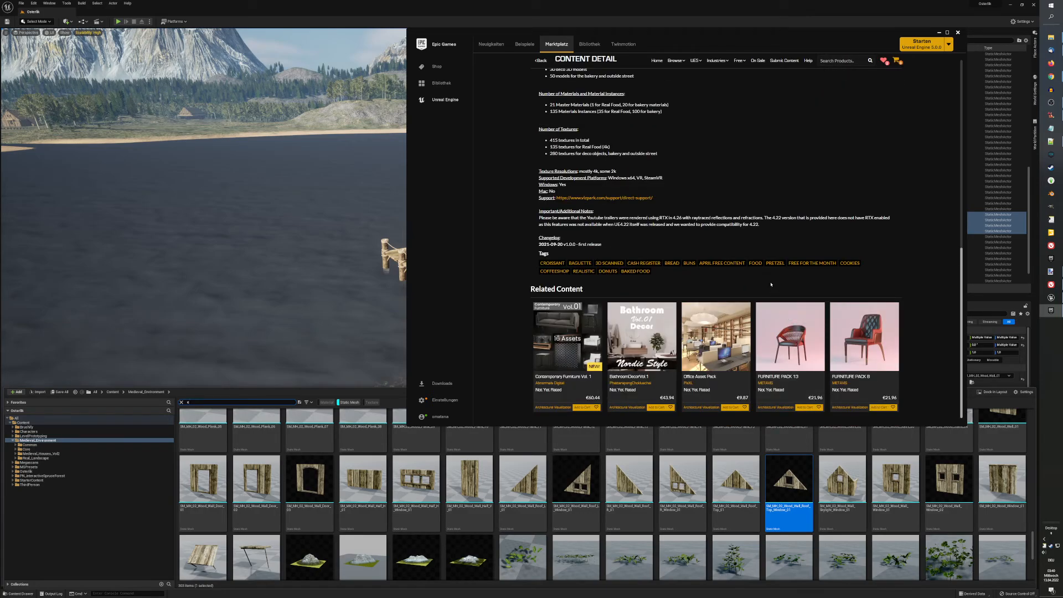
scroll(768, 281, "up", 8)
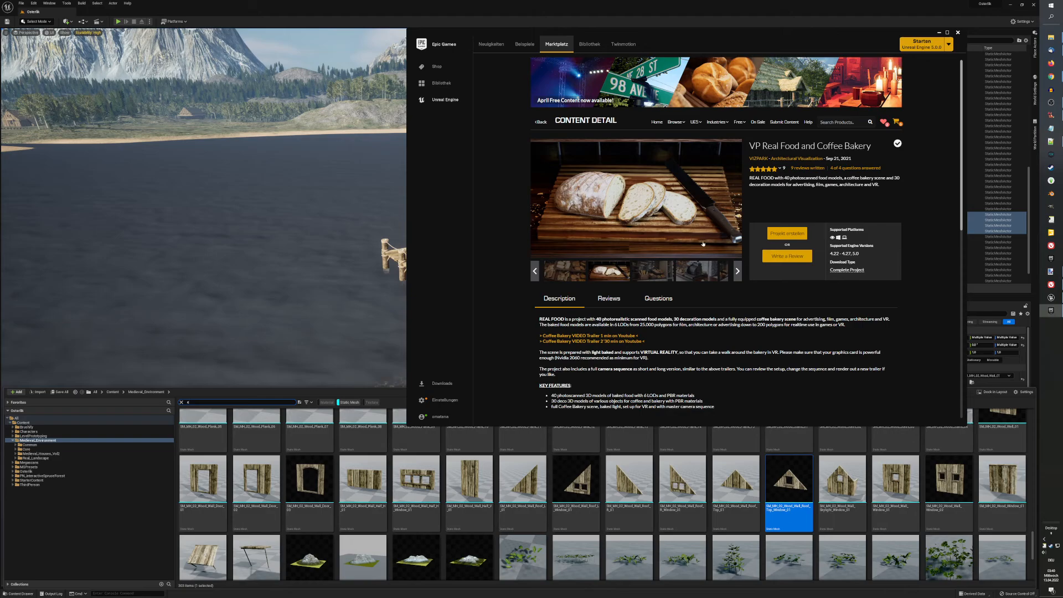
Step: Go back to the Marketplace home page, review the Free For The Month products, and close the launcher to return to Unreal Editor
left_click(537, 122)
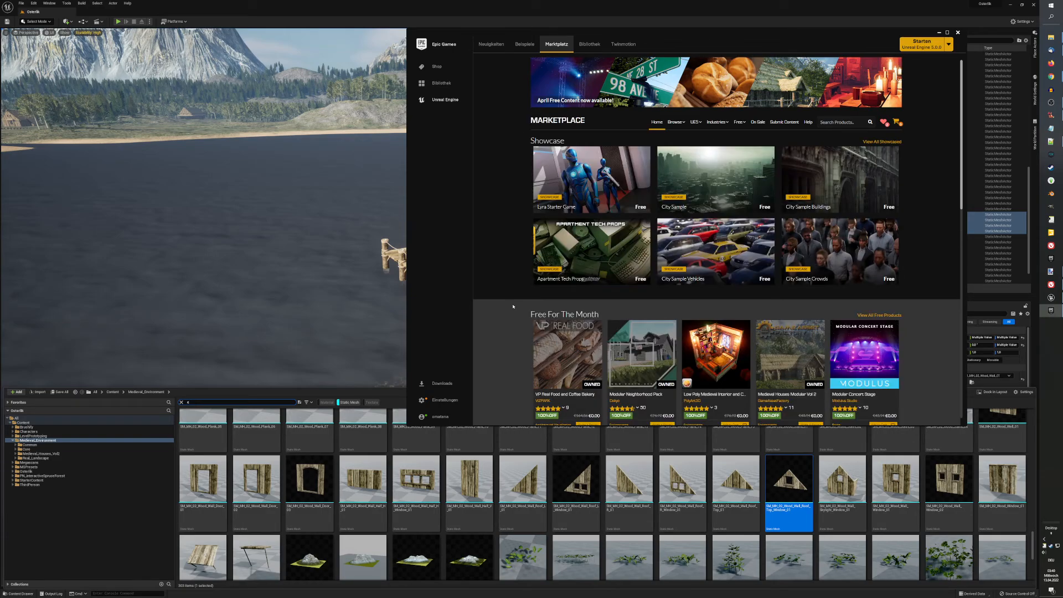
scroll(513, 310, "down", 2)
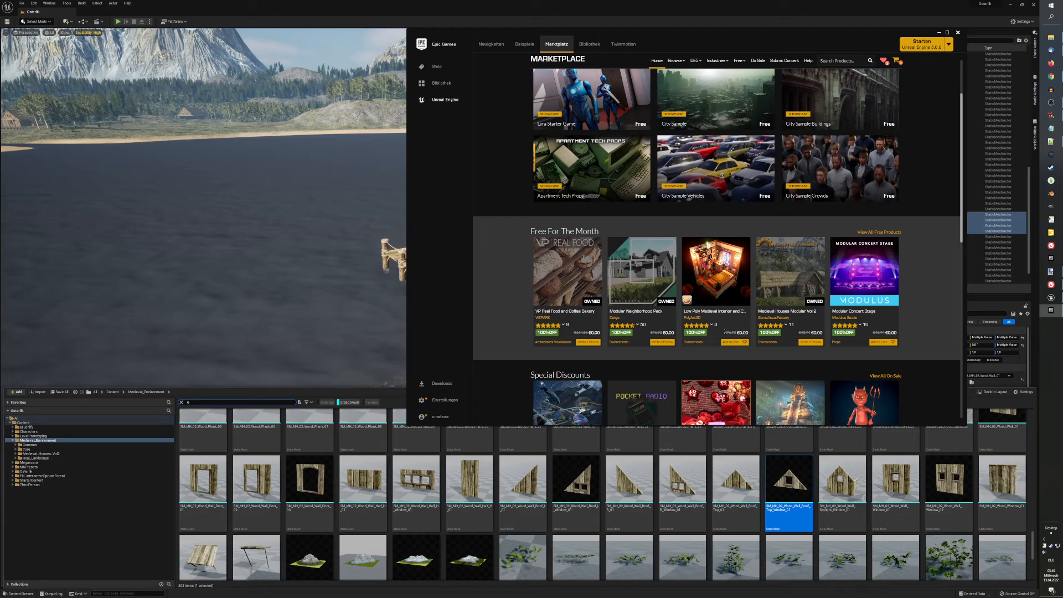
scroll(930, 275, "up", 2)
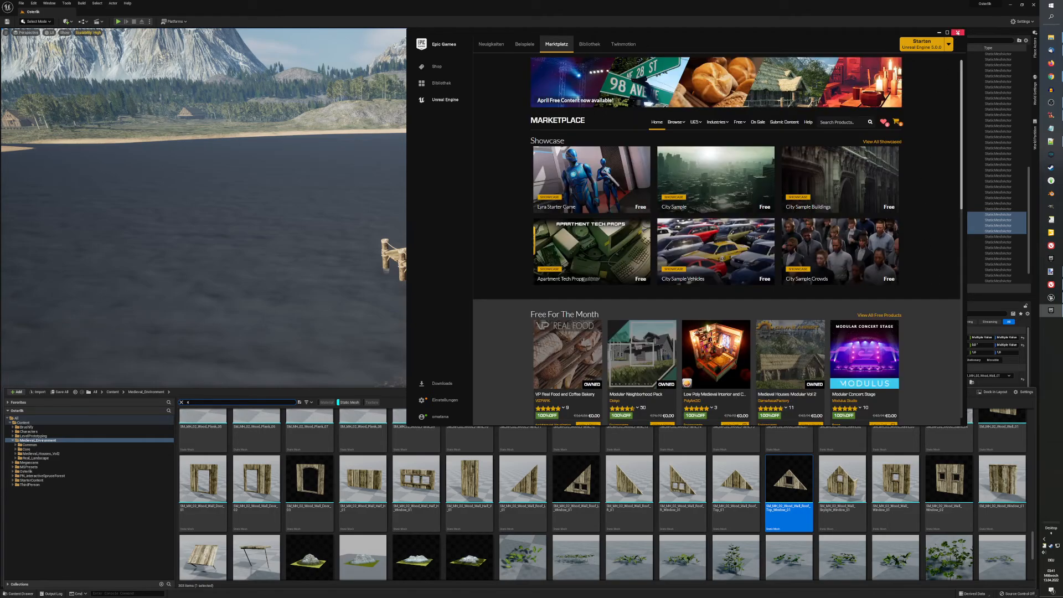
left_click(959, 34)
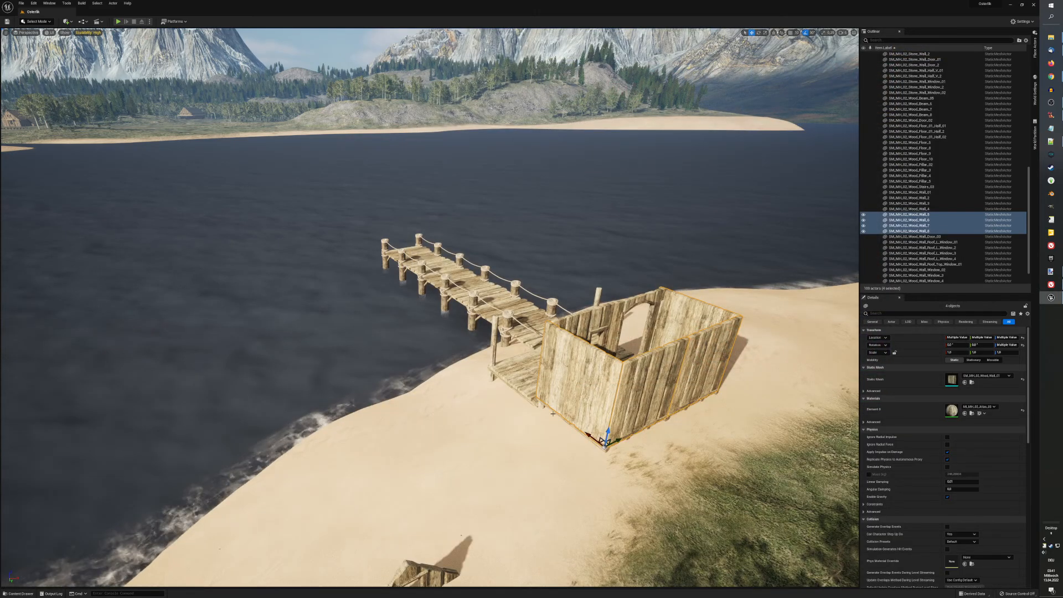
Step: Move the triangular roof-top window gable from the open beach to the boathouse's window-side end wall
middle_click_drag(552, 413, 570, 448)
left_click(377, 499)
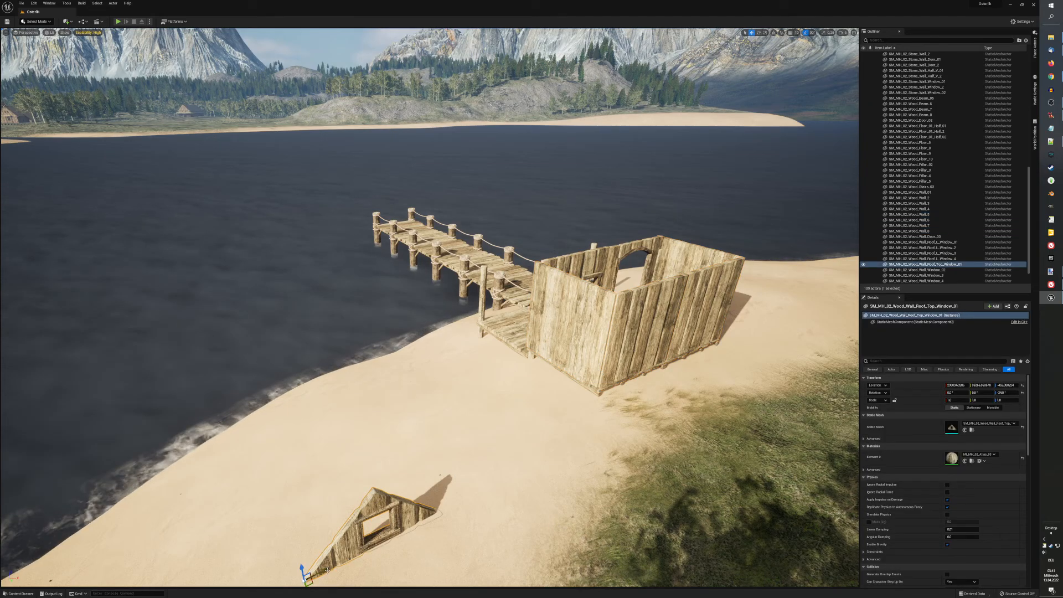
left_click_drag(378, 499, 461, 464)
left_click_drag(390, 517, 528, 354)
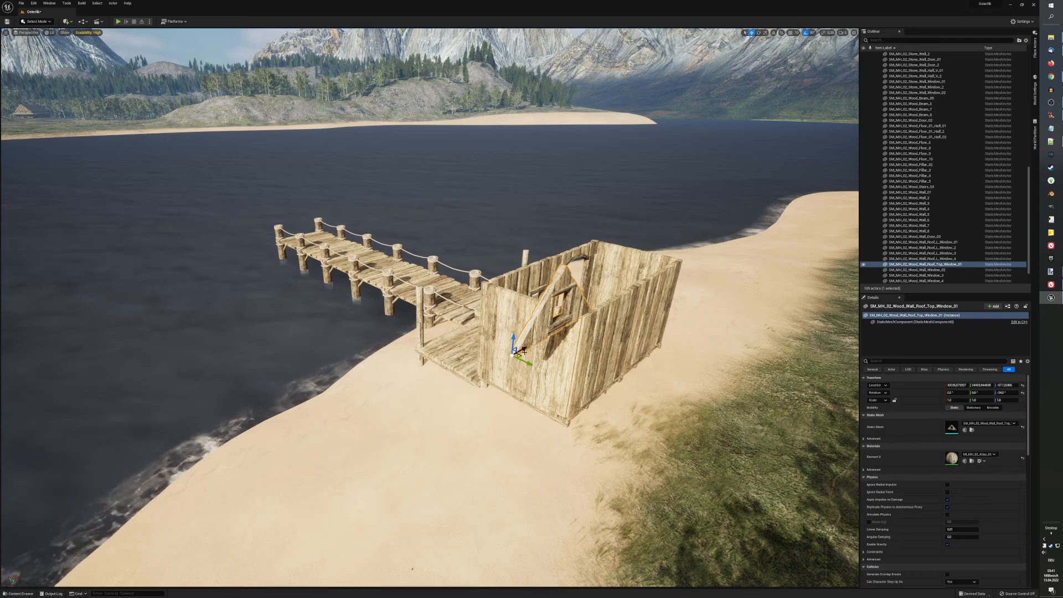
Step: Rotate the window gable parallel to the window-side end wall and position it on top of that wall
key("e")
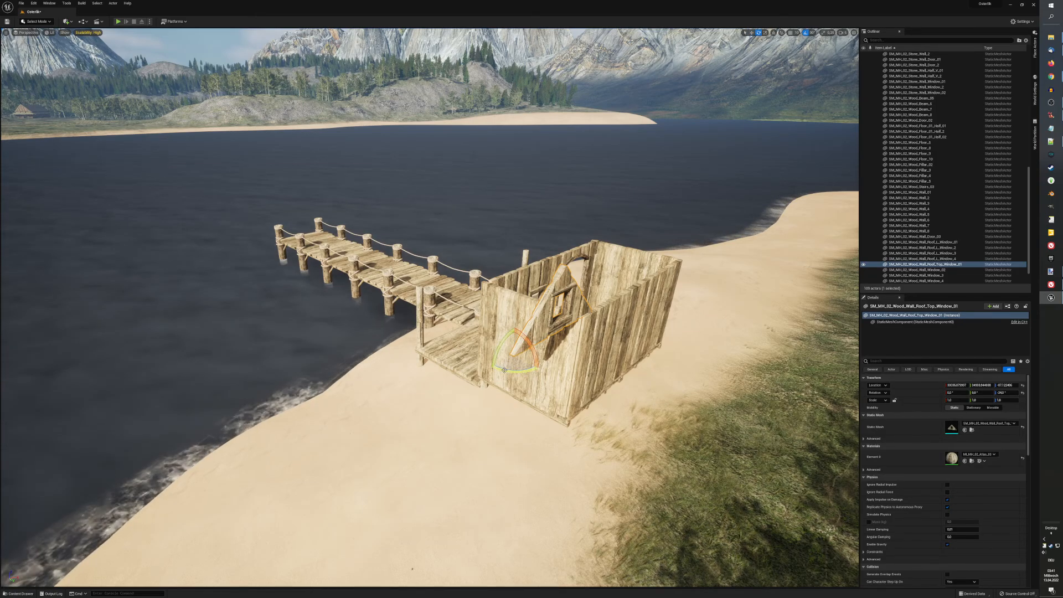
left_click_drag(533, 344, 446, 391)
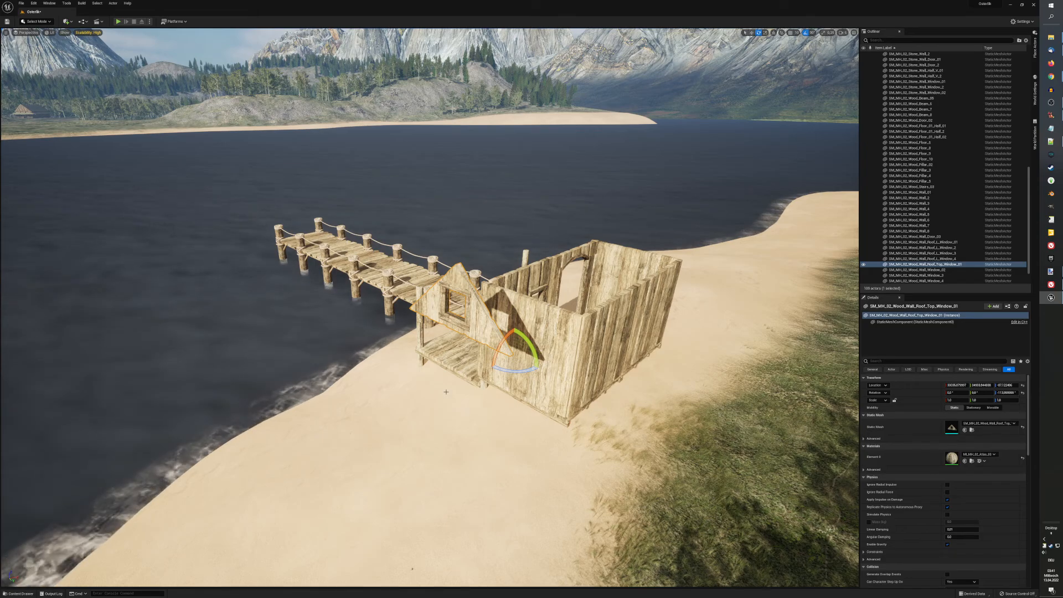
key("w")
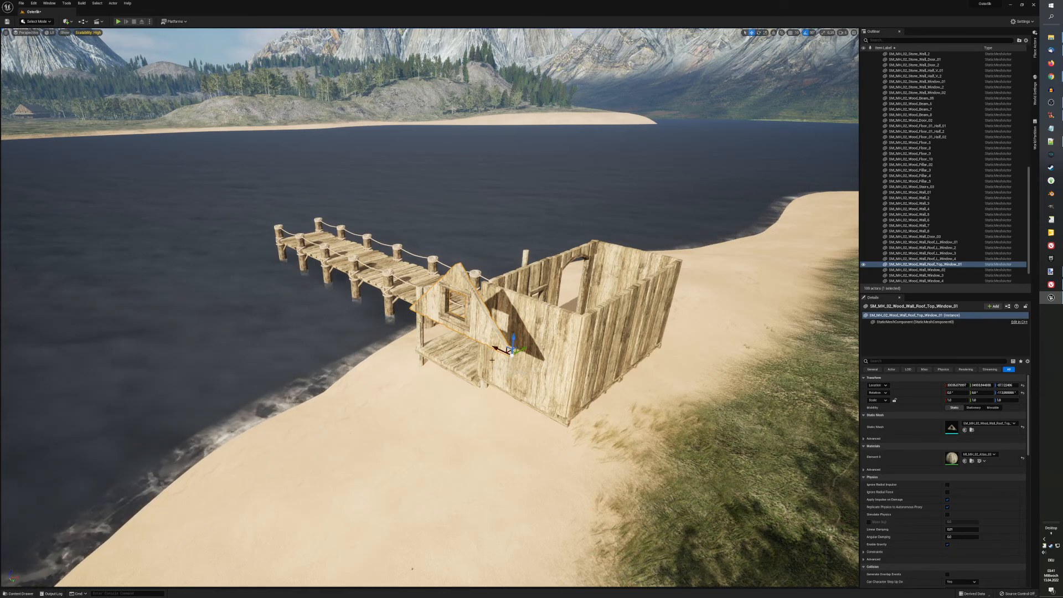
left_click_drag(495, 348, 658, 299)
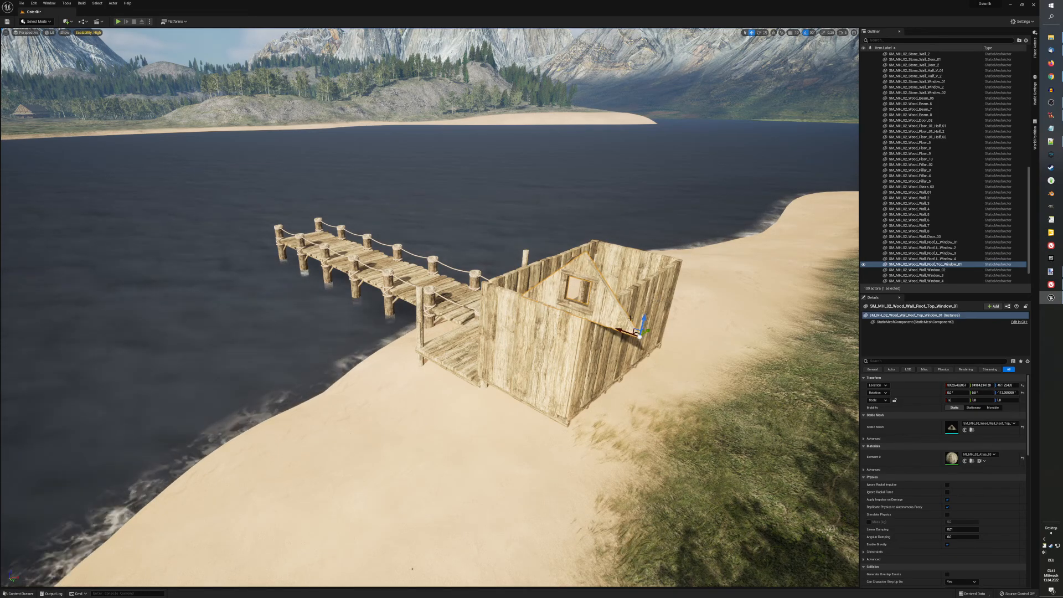
left_click_drag(617, 330, 566, 304)
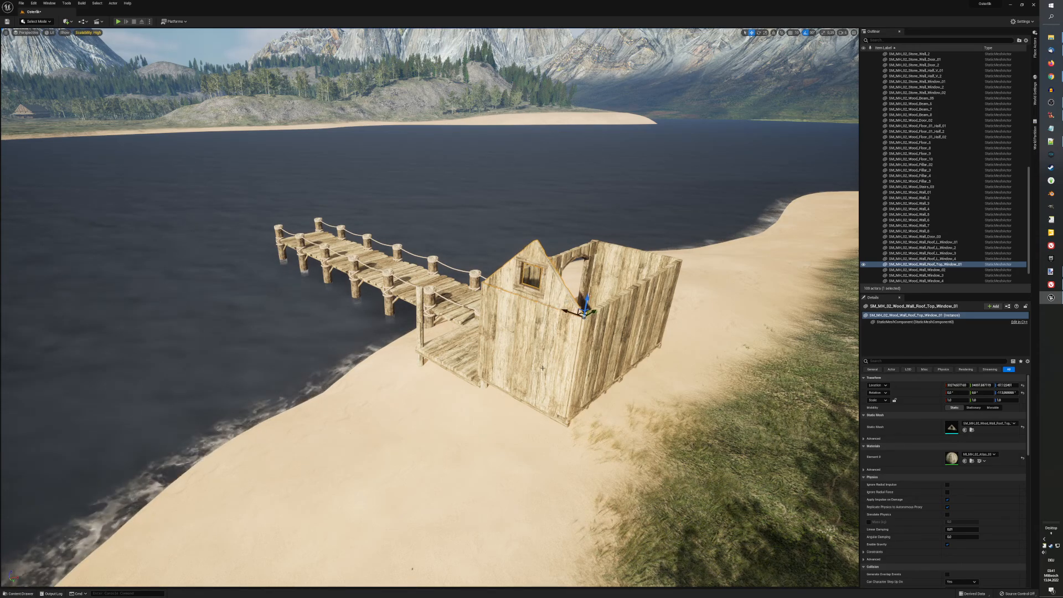
Step: Nudge the gable flush with the end wall and place a duplicate of it on top of the door-side end wall
scroll(547, 339, "up", 2)
middle_click_drag(556, 386, 635, 386)
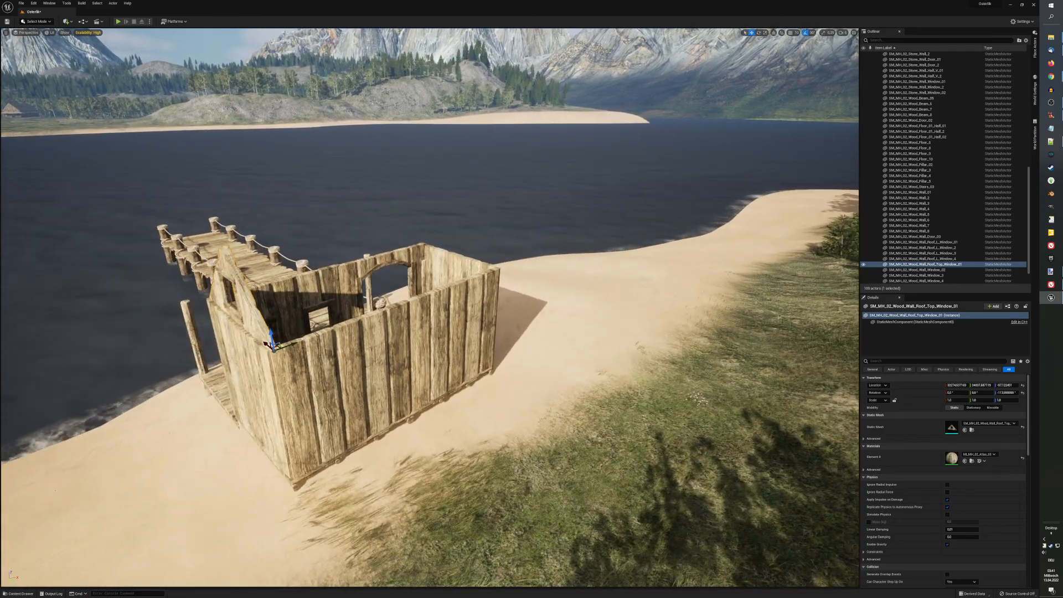
left_click_drag(287, 344, 281, 346)
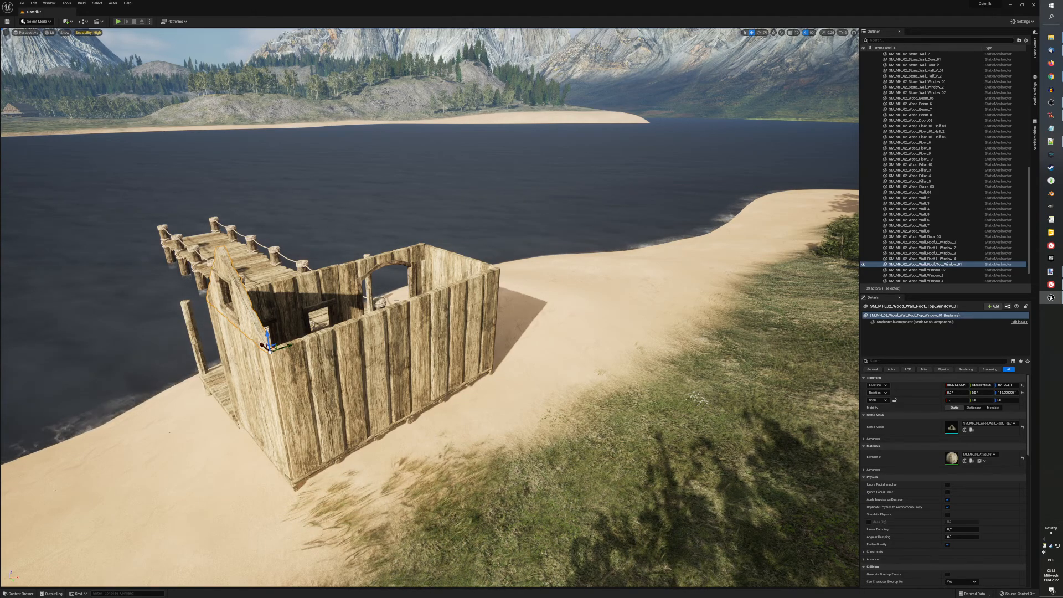
key("ctrl+d")
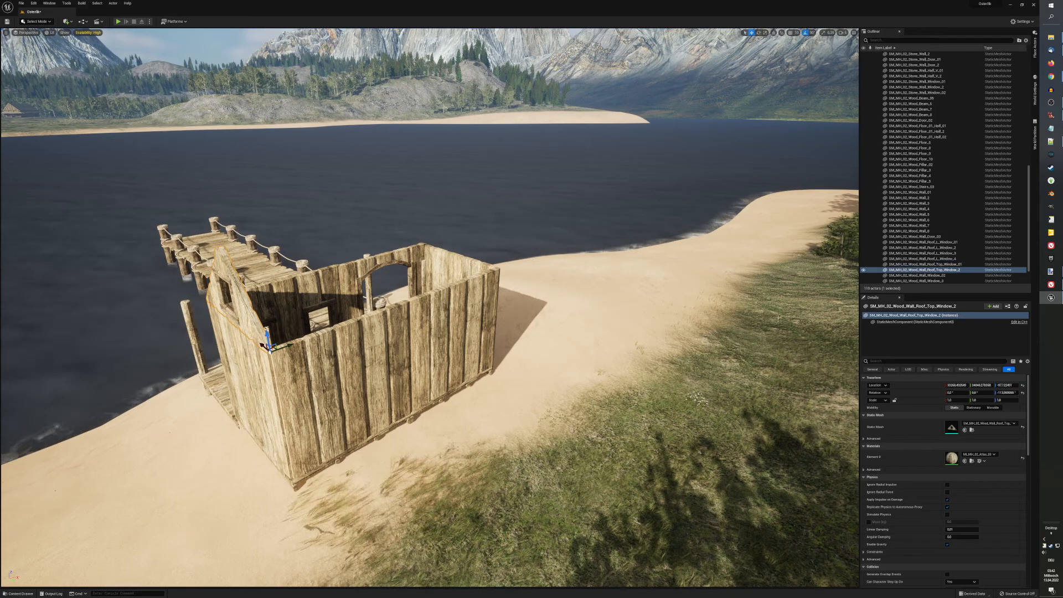
left_click_drag(271, 348, 508, 270)
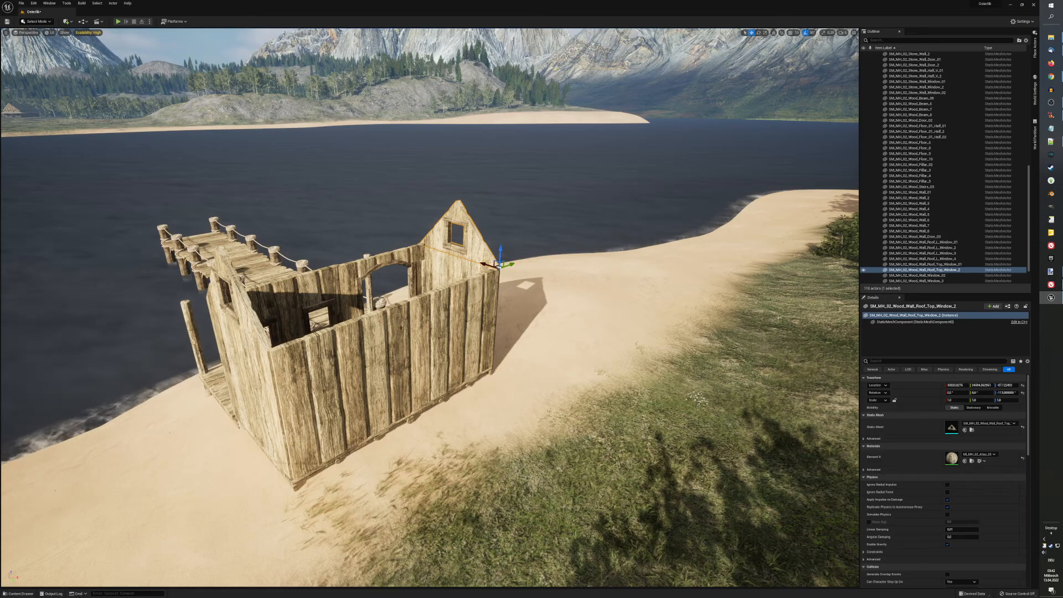
Step: Select the boathouse's door wall and adjoining window wall together, shift them slightly outward toward the jetty deck, and clear the selection
key("a")
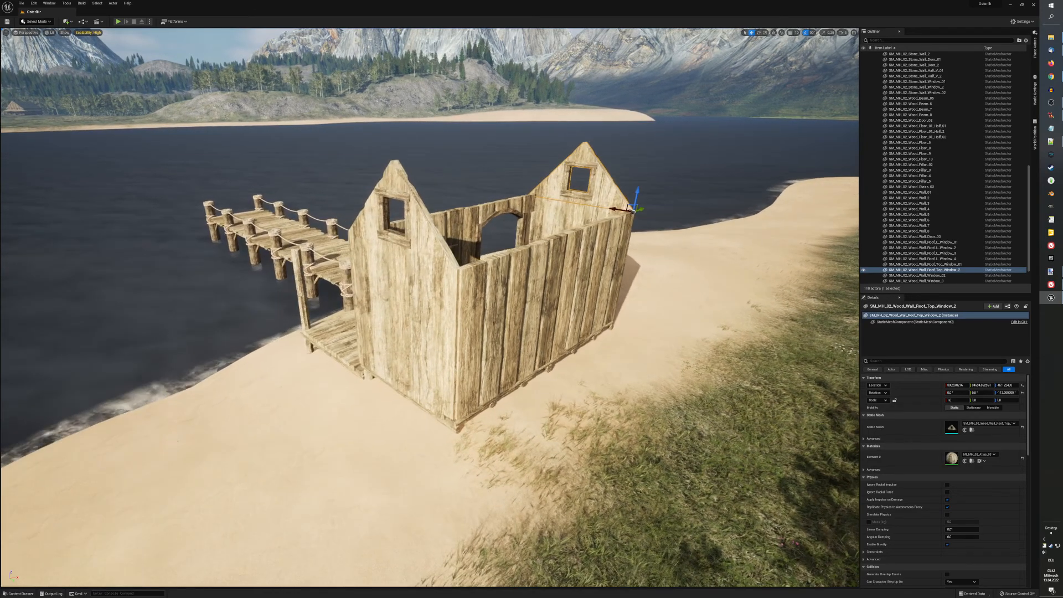
key("s")
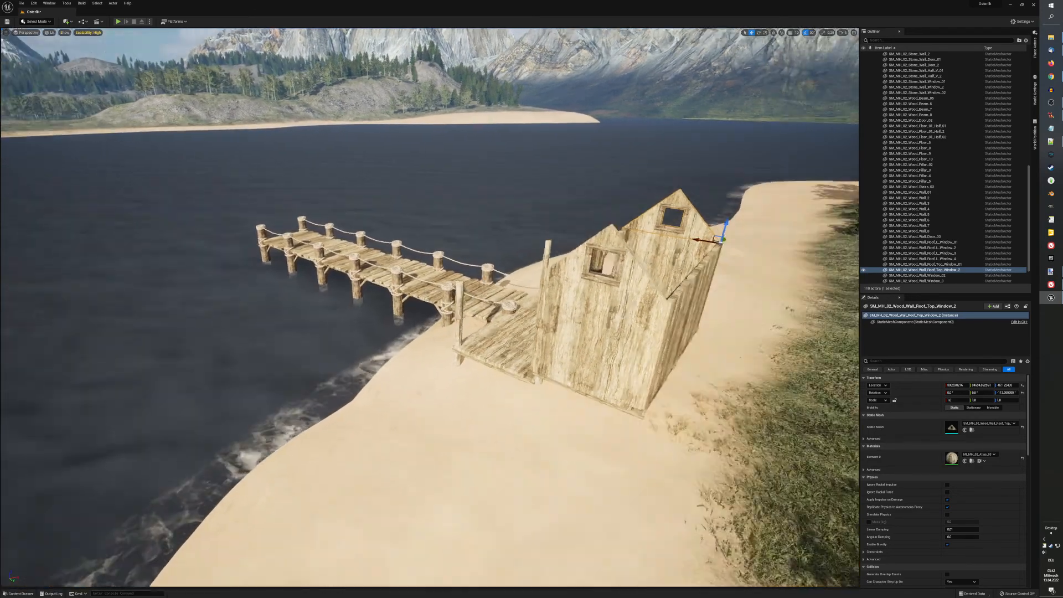
key("w")
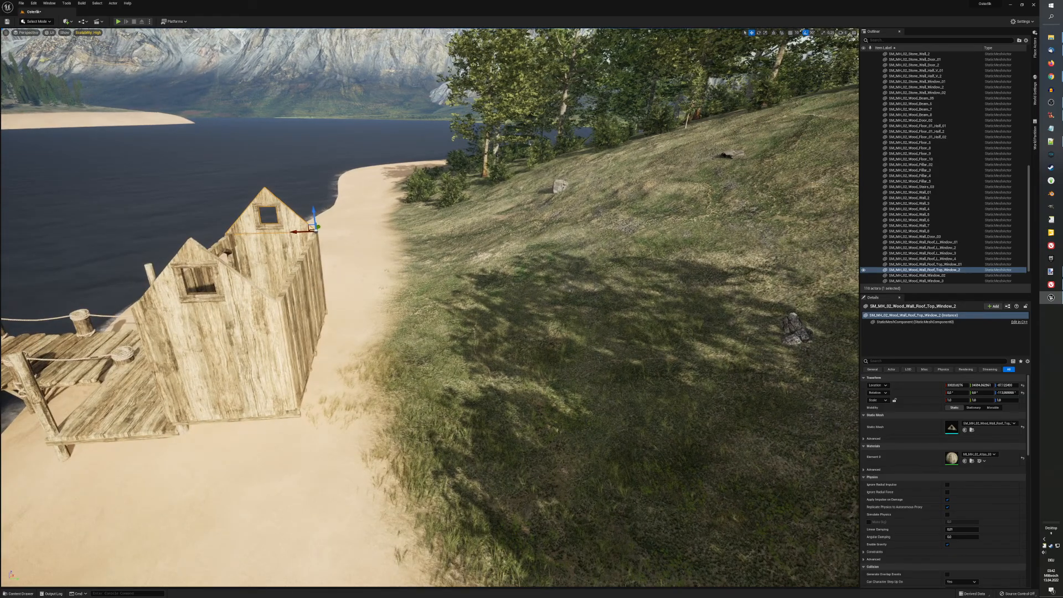
key("d")
key("a")
key("a")
key("e")
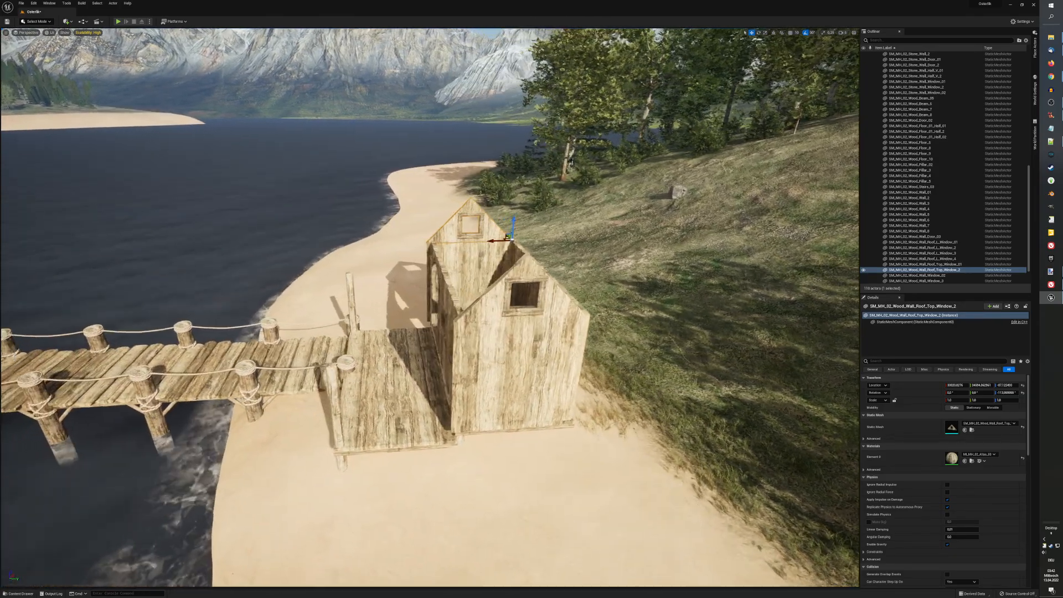
key("s")
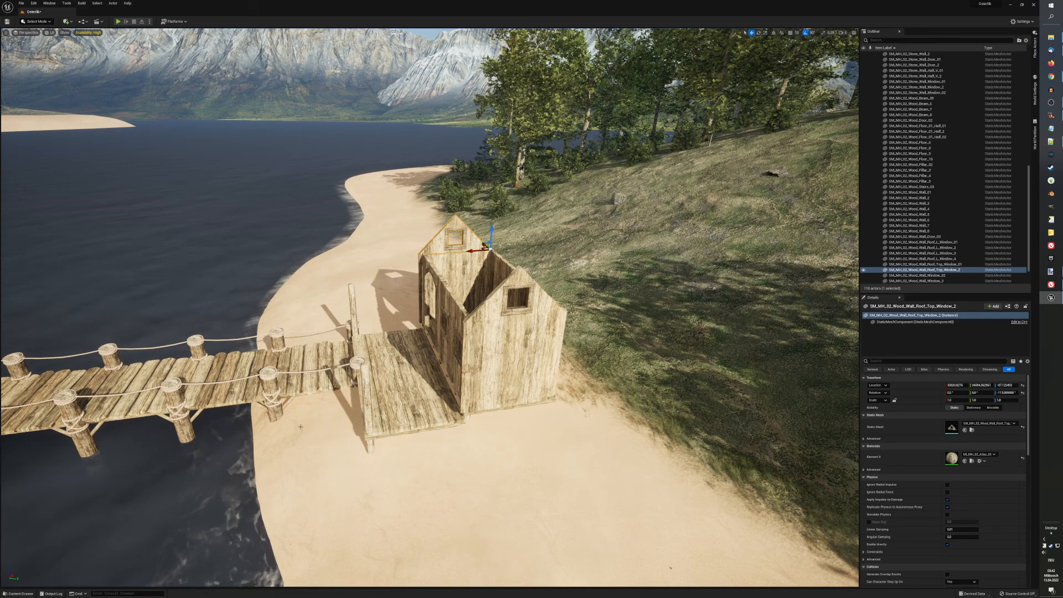
left_click(433, 266)
left_click(452, 300, "ctrl")
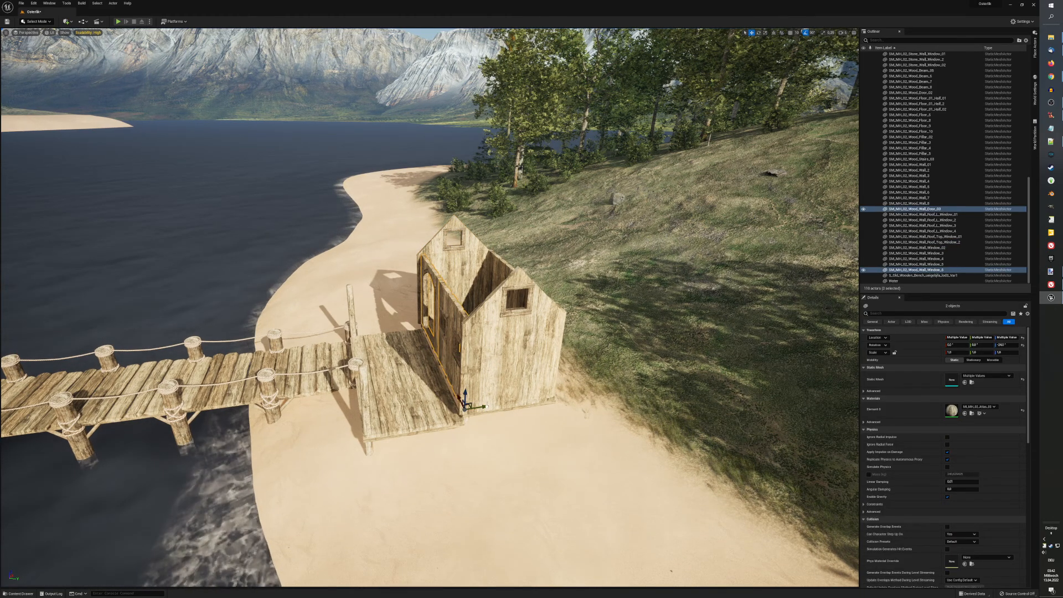
left_click_drag(487, 407, 482, 409)
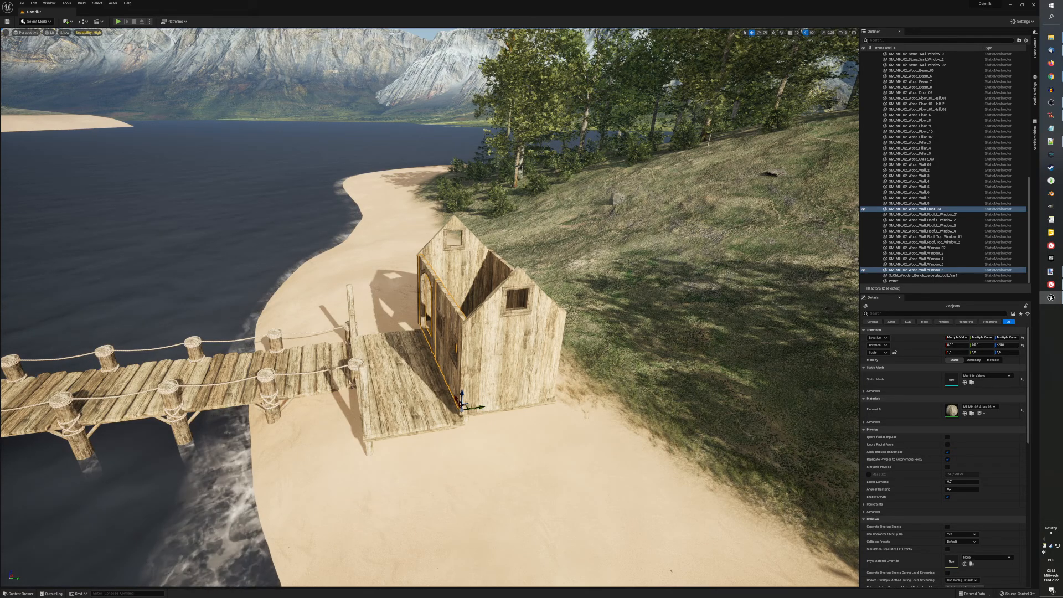
key("Escape")
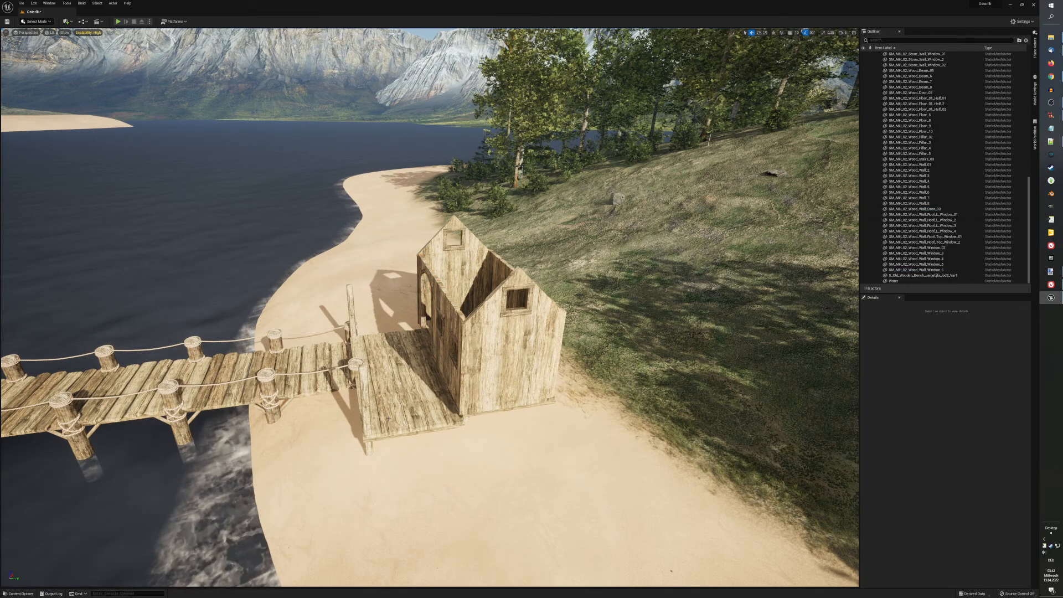
Step: Look through the medieval environment's static meshes for thatched roof pieces
scroll(389, 418, "down", 1)
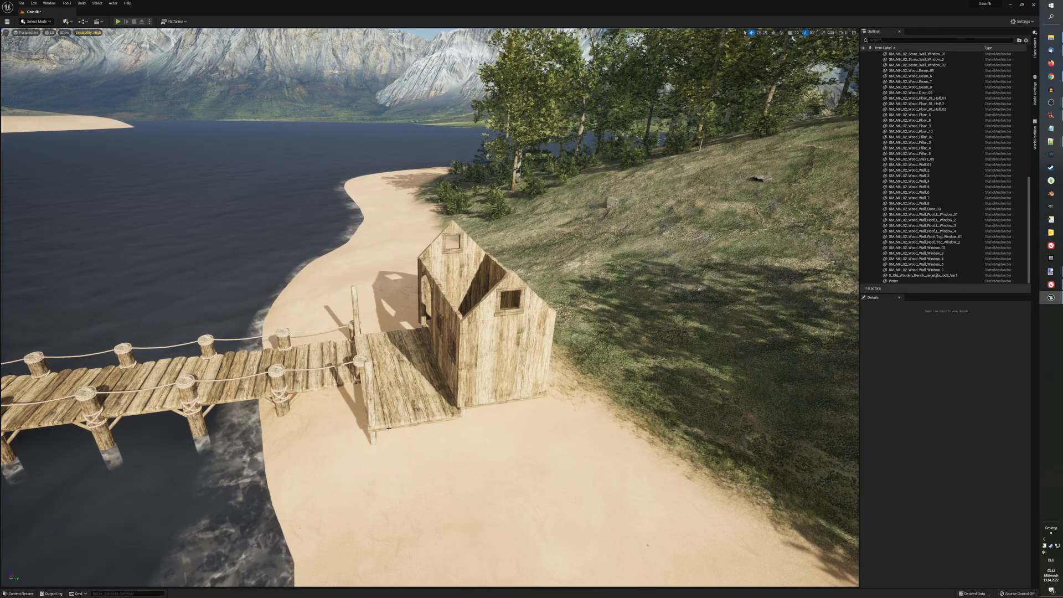
mouse_move(388, 418)
middle_mouse_down()
mouse_move(421, 332)
mouse_move(660, 36)
mouse_move(388, 428)
middle_mouse_up()
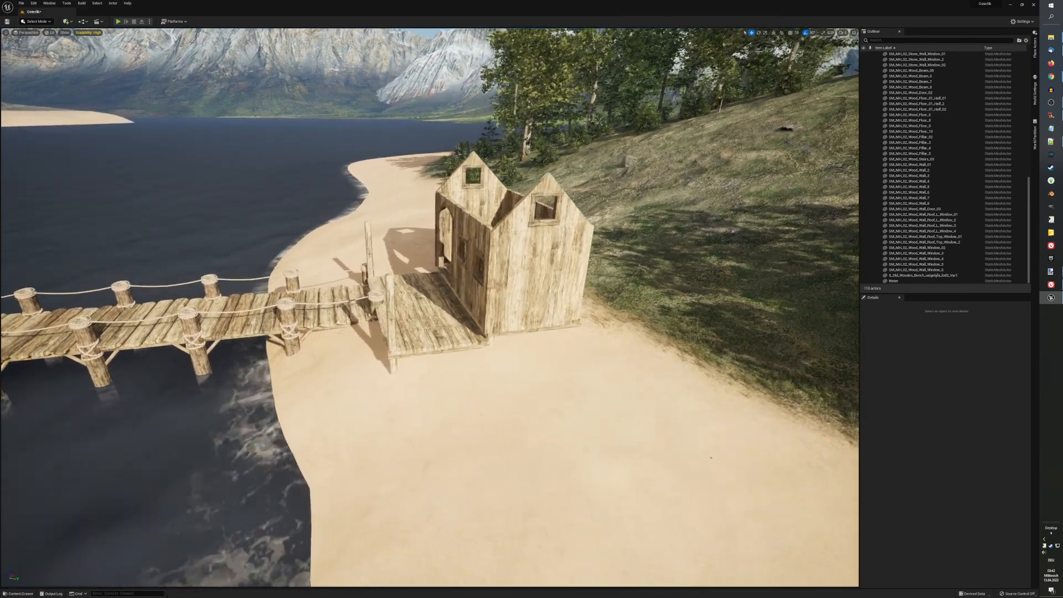
key("ctrl+space")
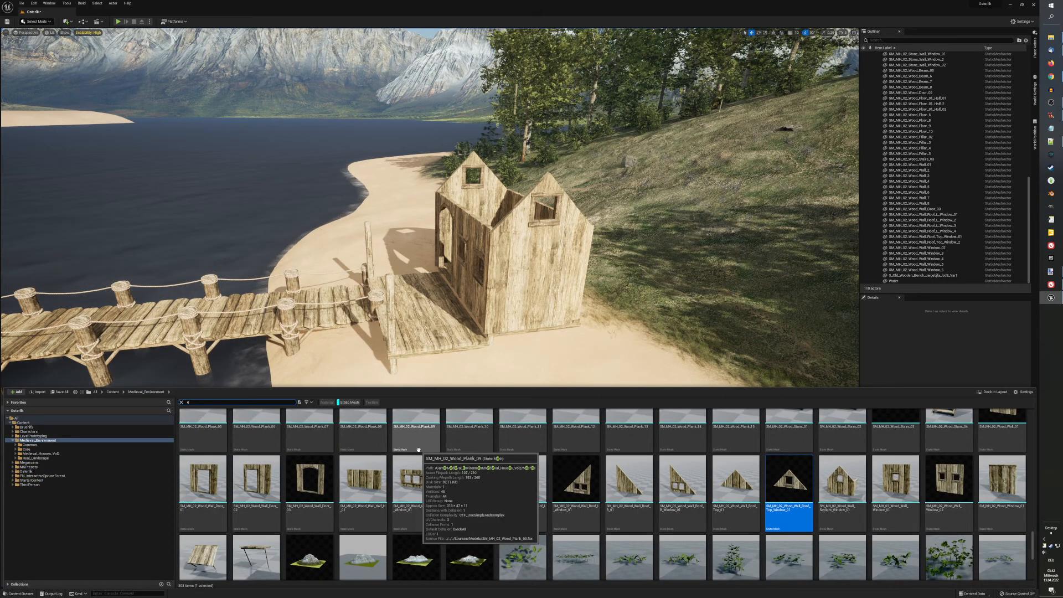
scroll(415, 449, "up", 1)
scroll(418, 450, "up", 1)
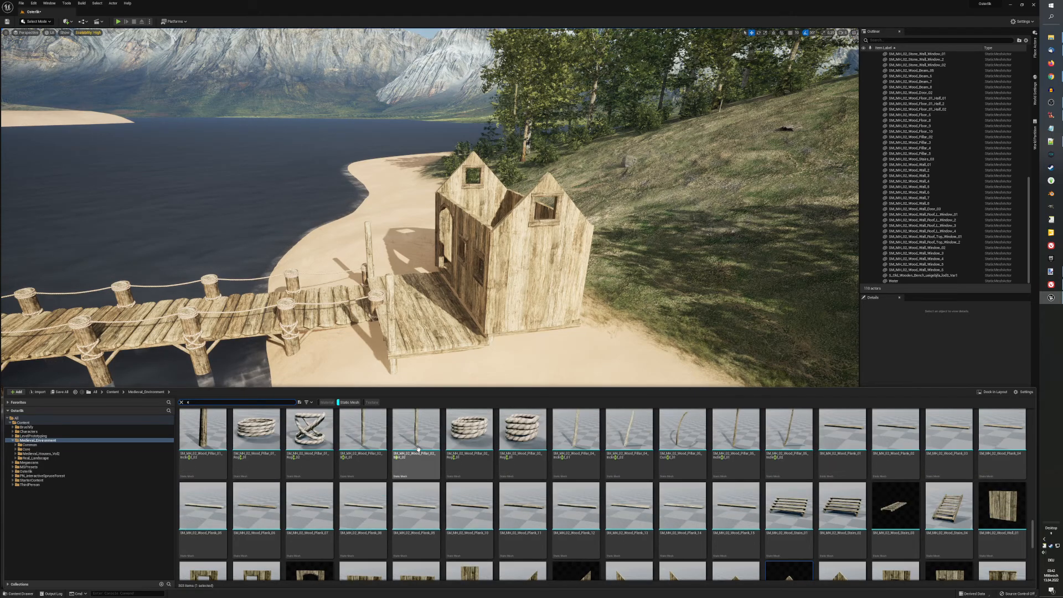
scroll(419, 449, "up", 2)
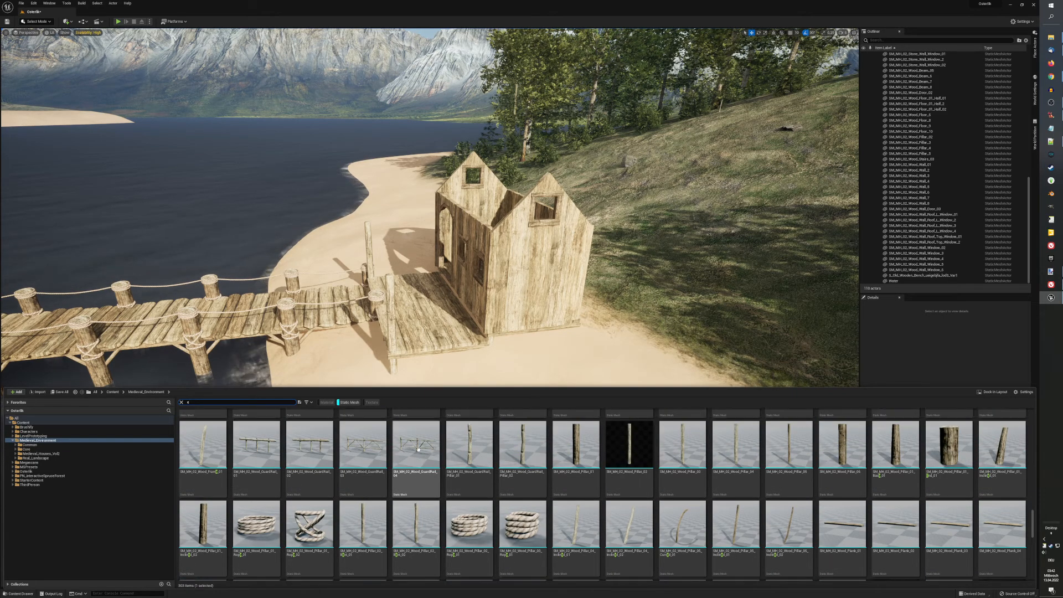
scroll(418, 450, "up", 2)
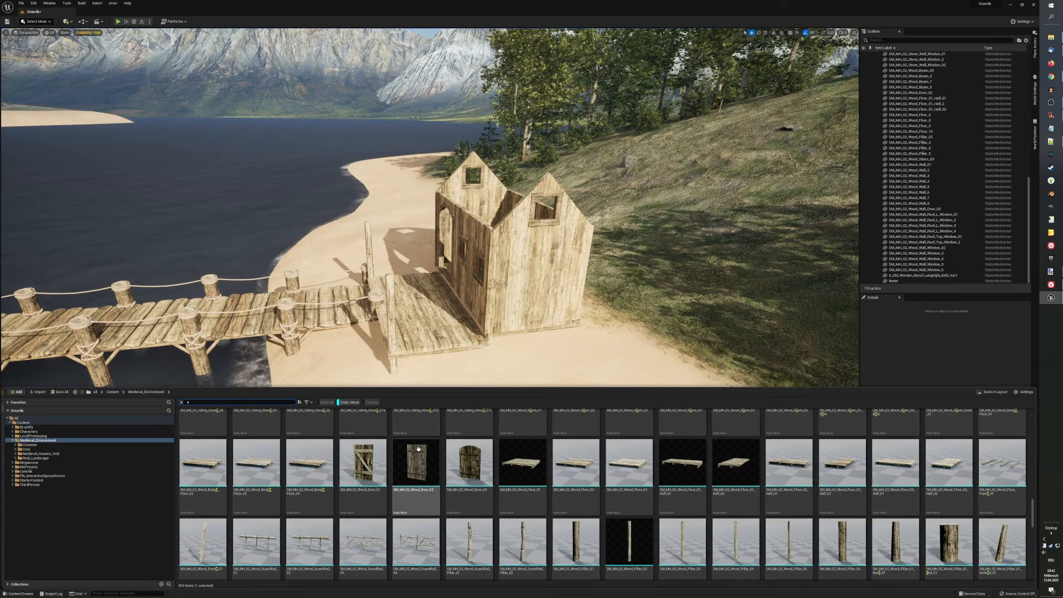
scroll(425, 465, "up", 3)
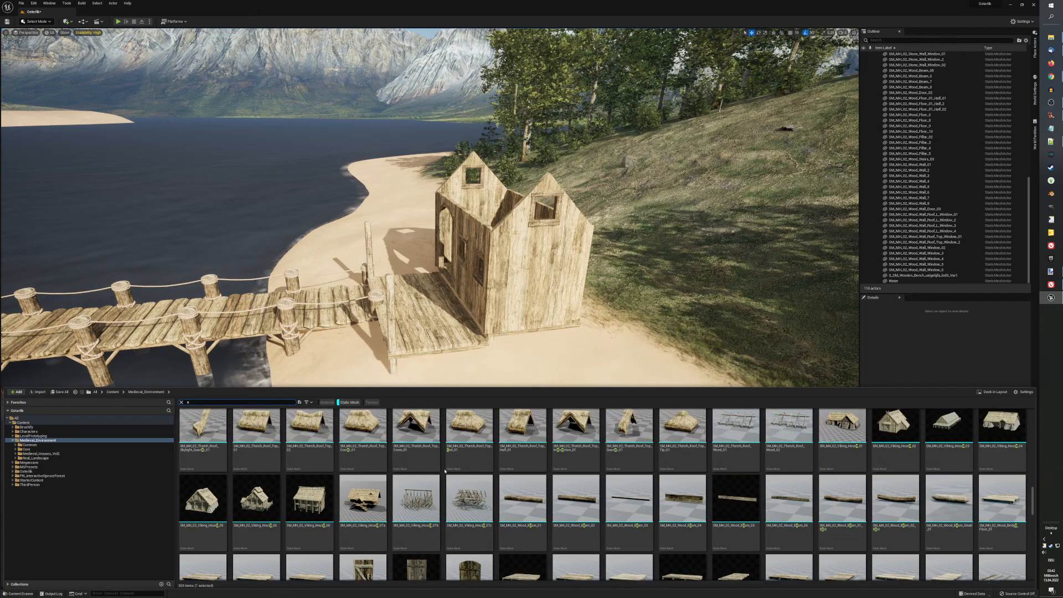
scroll(444, 471, "up", 3)
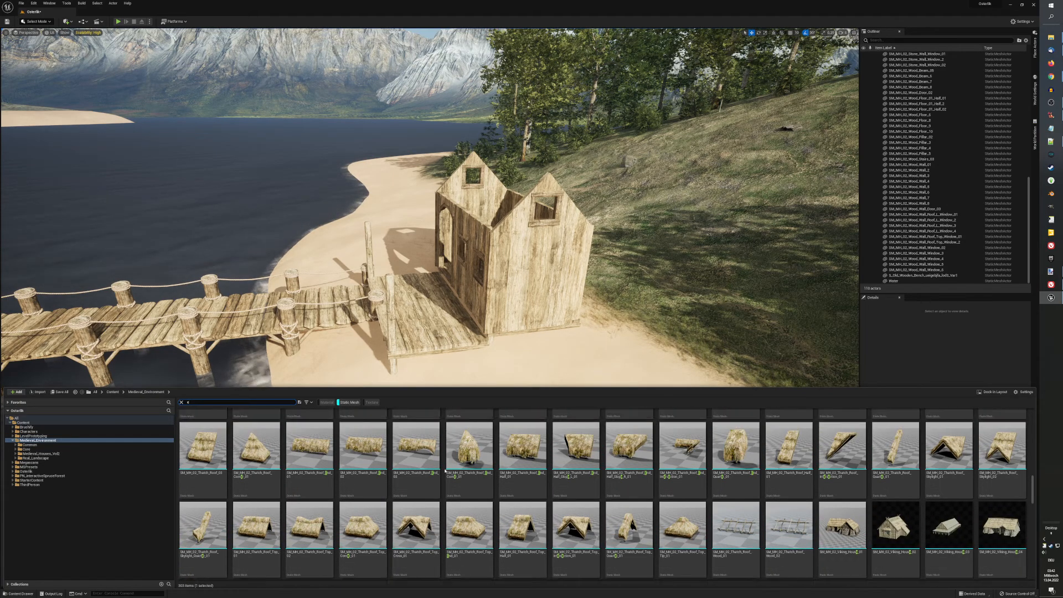
scroll(444, 470, "up", 2)
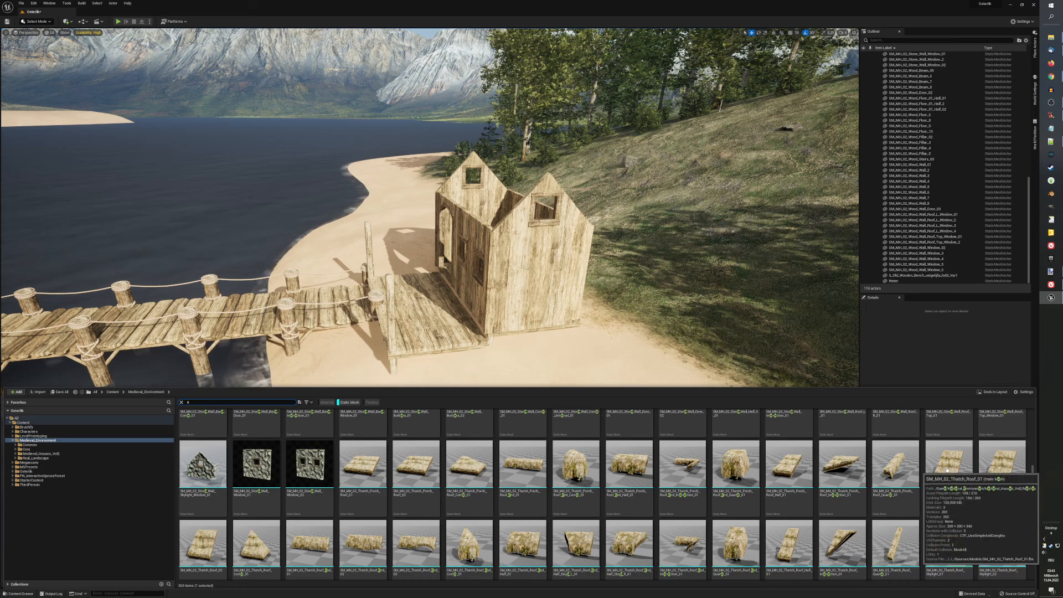
Step: Delete a trial SM_MH_02_Thatch_Roof_01 panel and place SM_MH_02_Thatch_Porch_Roof_01 on the beach beside the boathouse instead
left_click_drag(943, 469, 556, 411)
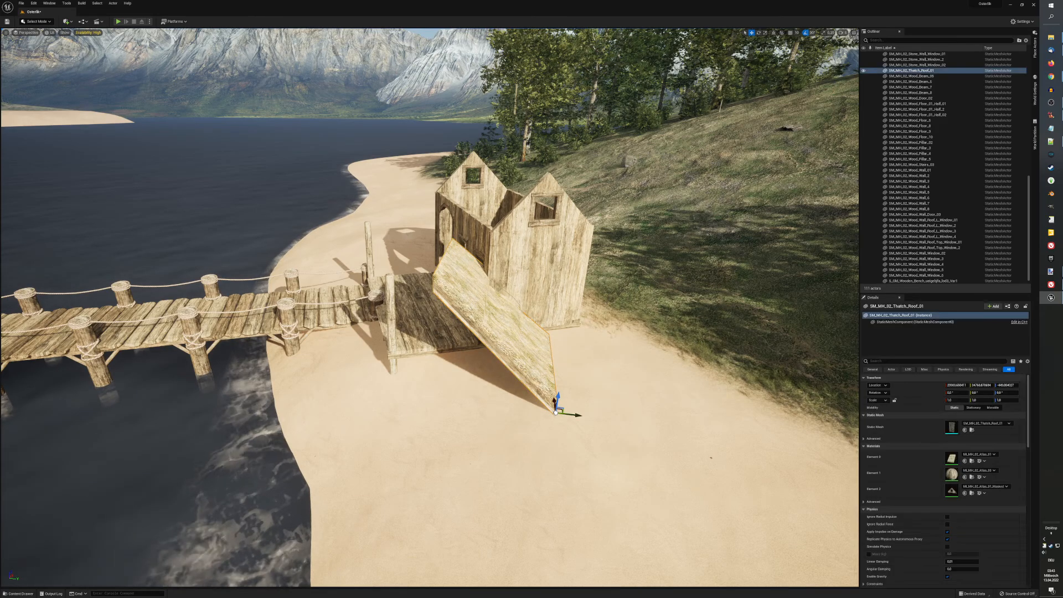
key("Delete")
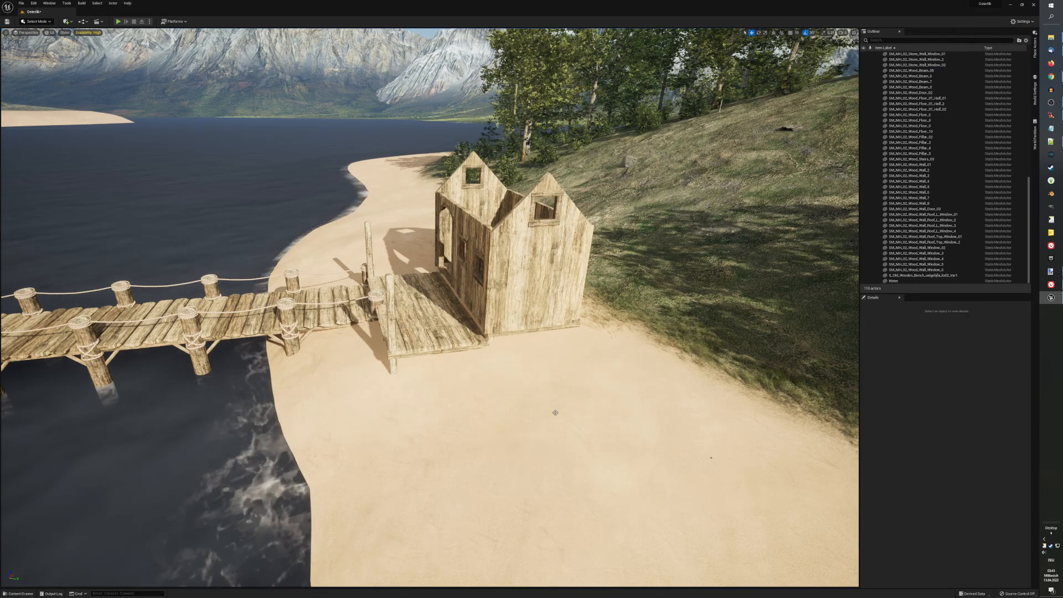
key("ctrl+space")
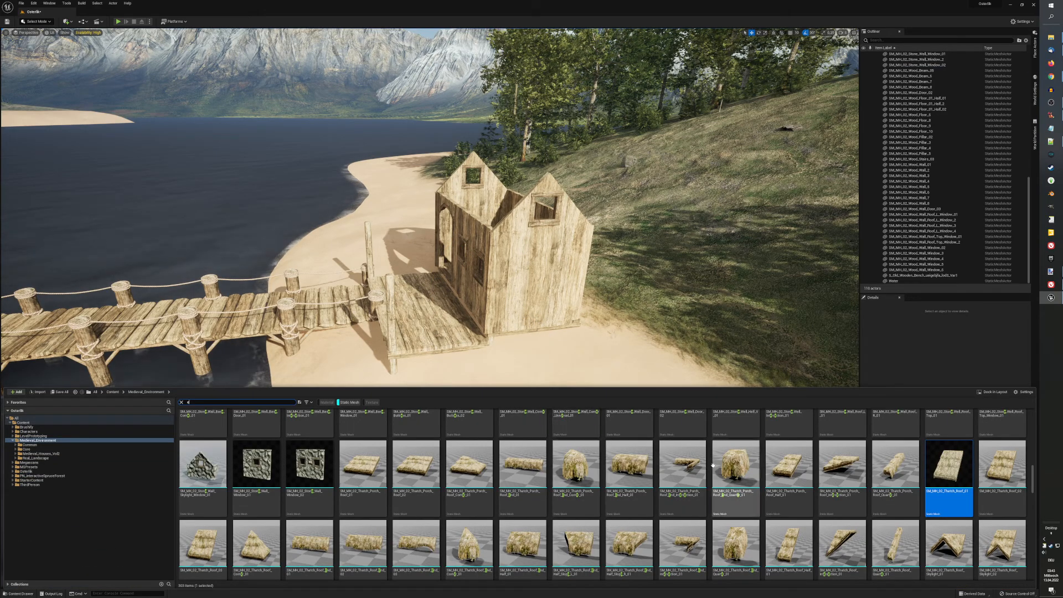
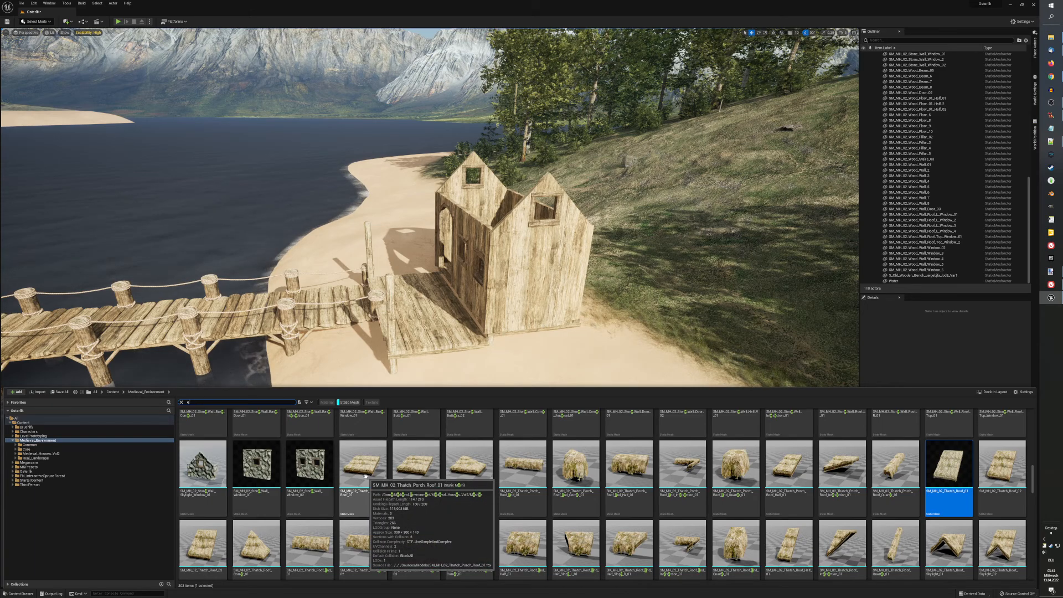
left_click_drag(365, 475, 597, 357)
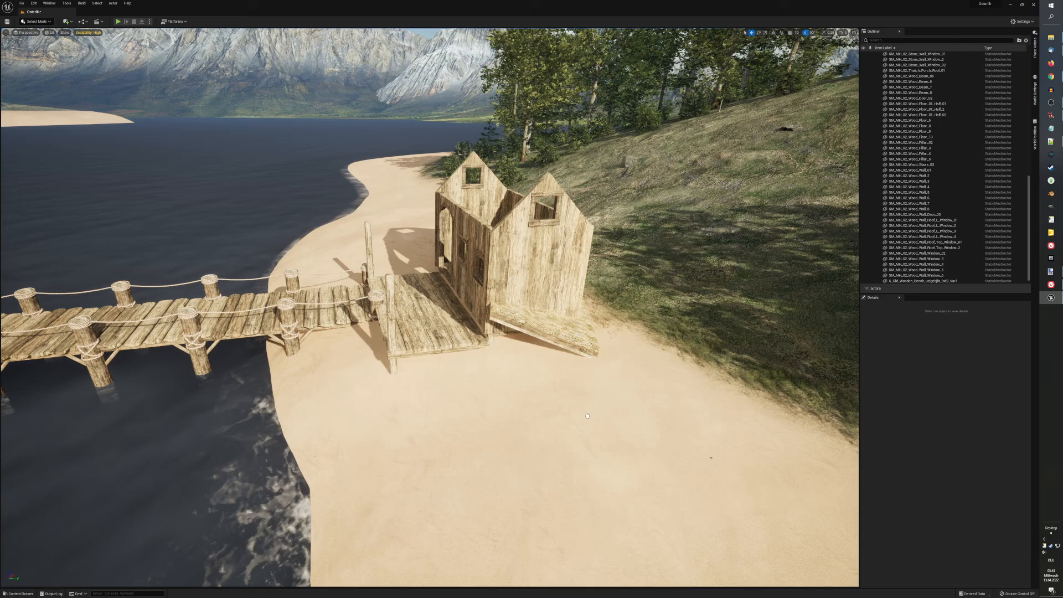
left_click_drag(587, 416, 586, 418)
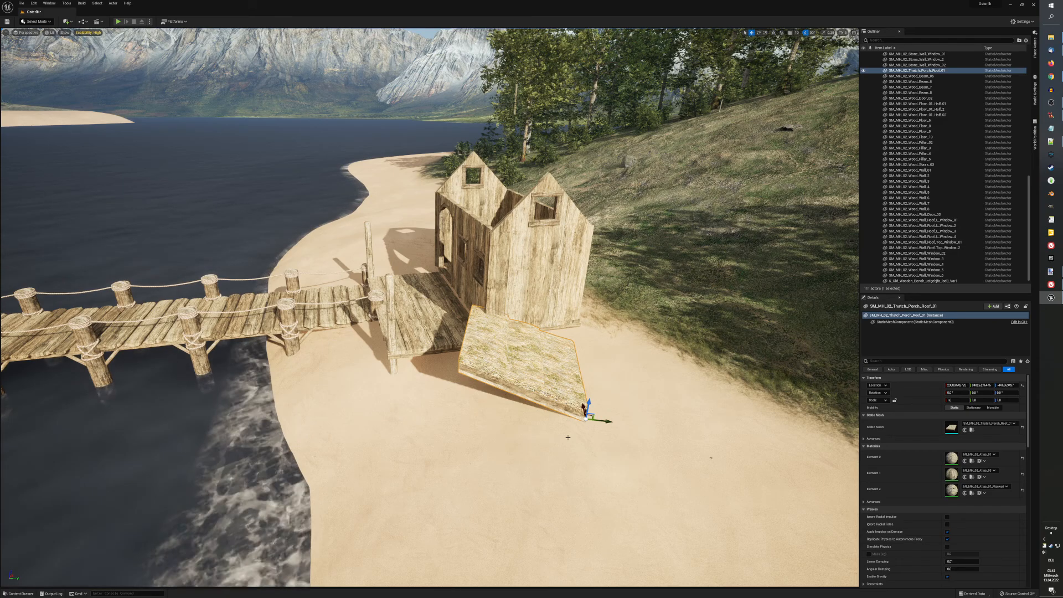
Step: Place the gabled roof piece SM_MH_02_Thatch_Roof_Top_01 on the beach beside the thatched porch roof
key("ctrl+space")
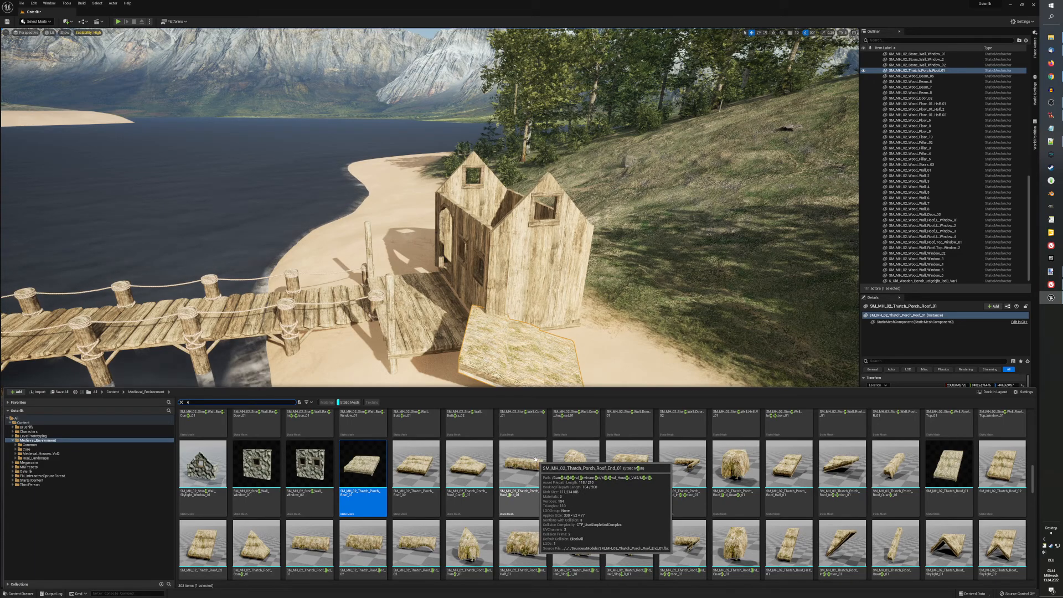
scroll(536, 459, "down", 2)
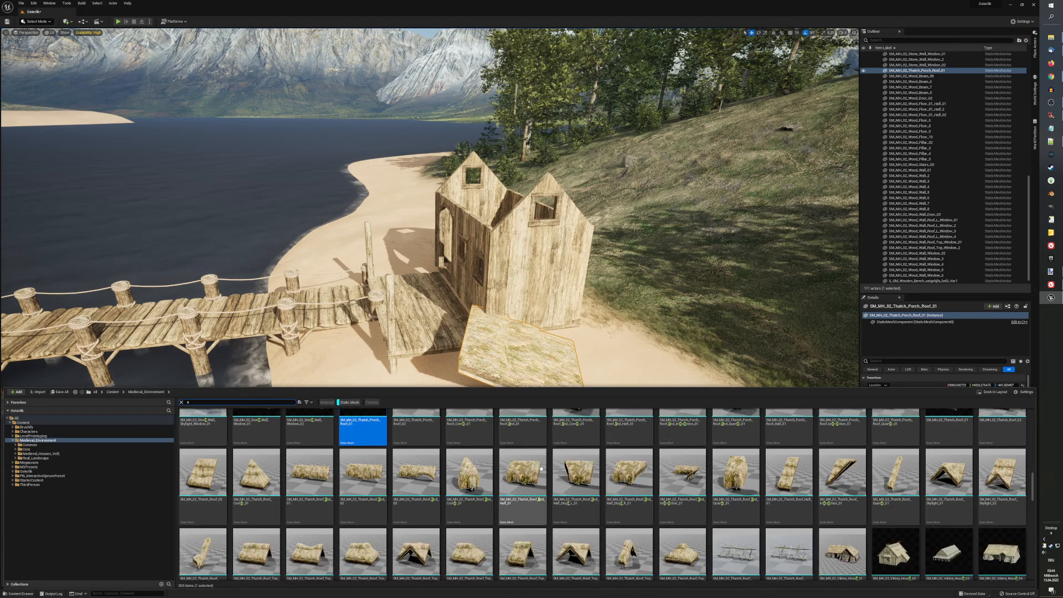
scroll(541, 468, "down", 2)
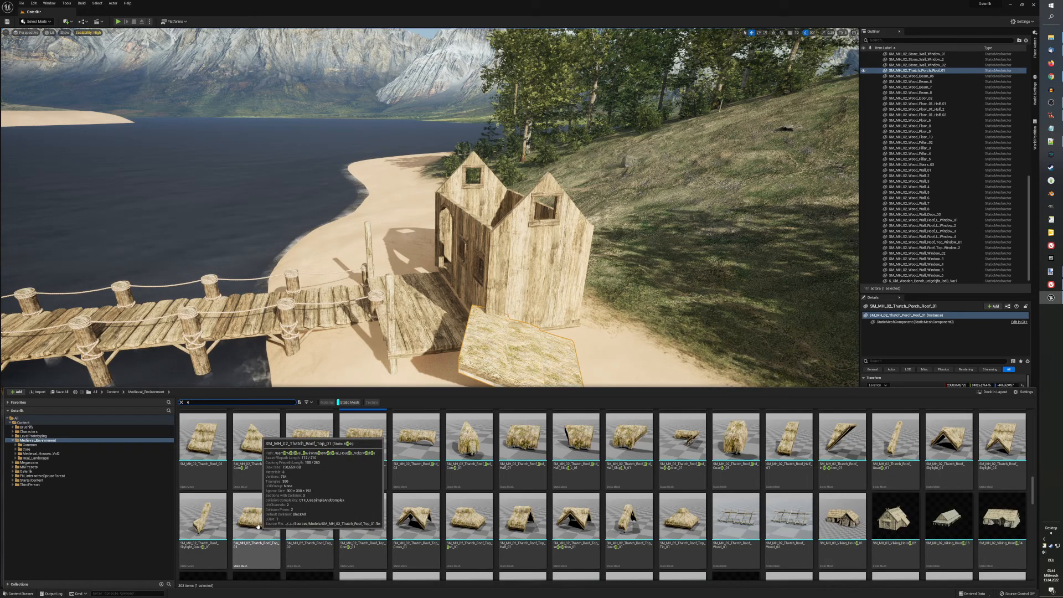
left_click_drag(247, 521, 654, 397)
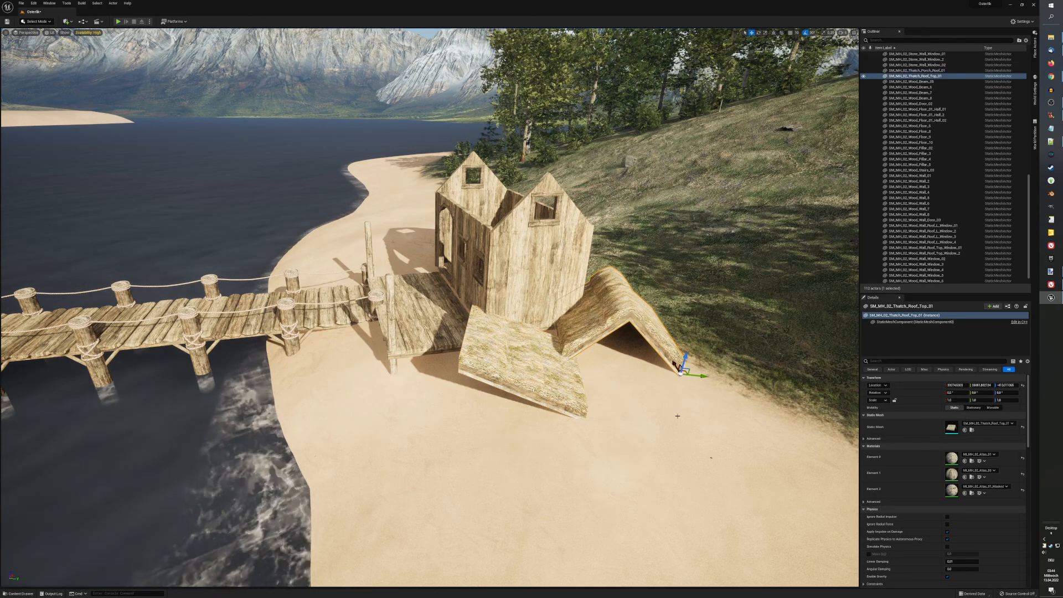
Step: Select the porch roof and roof top together, set their Z rotation to -24°, and drop the joint selection
left_click(587, 408, "ctrl")
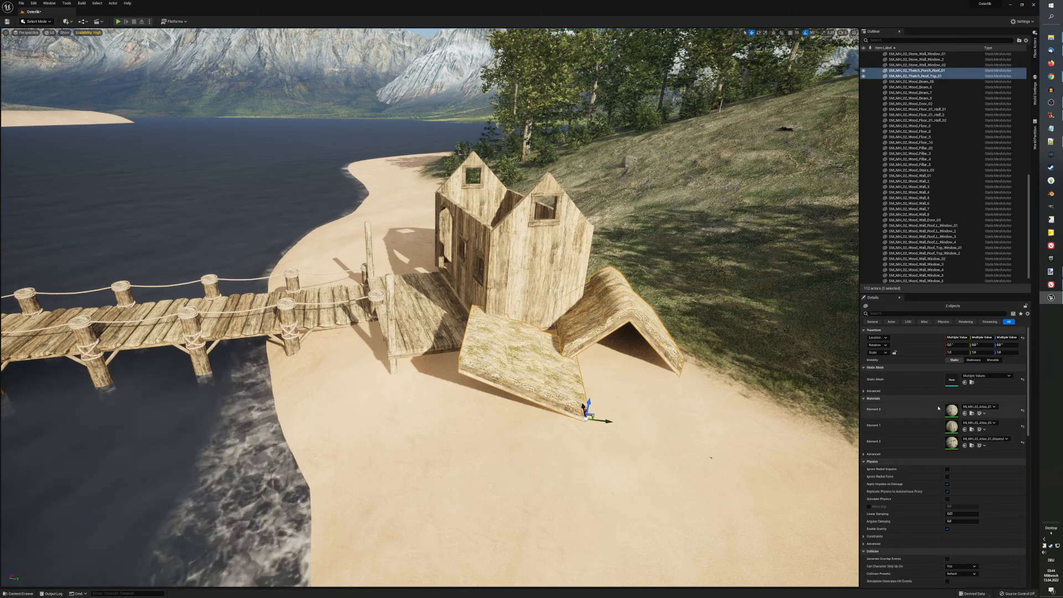
left_click(1006, 344)
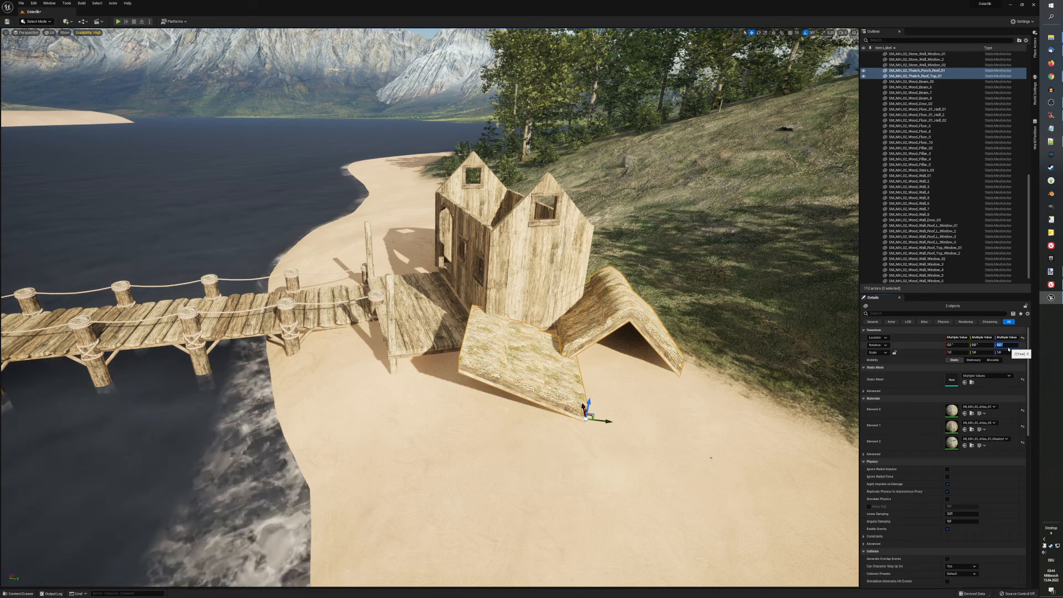
type("-24")
key("Return")
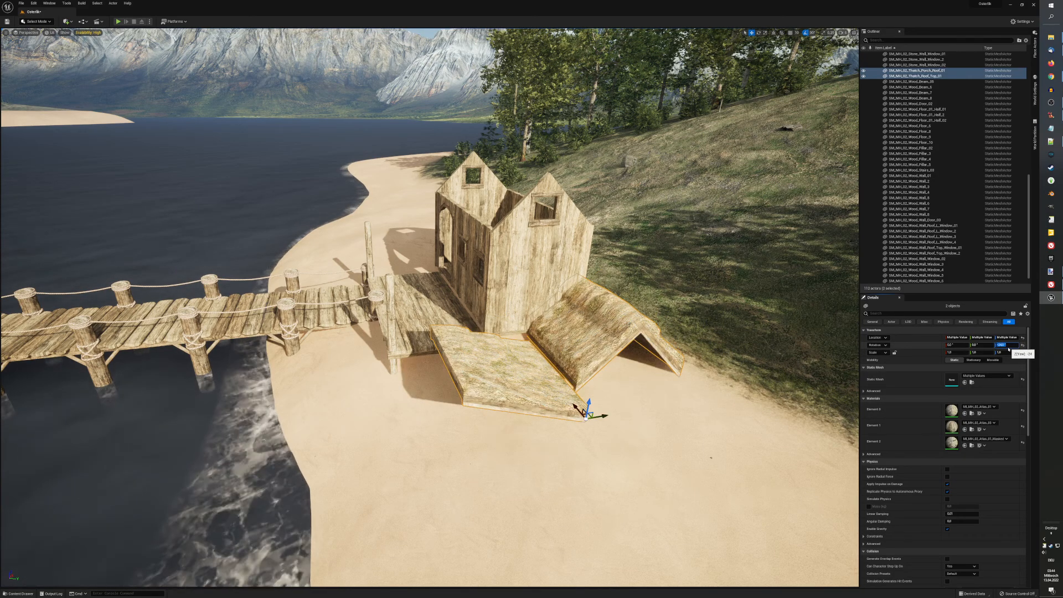
left_click(578, 429)
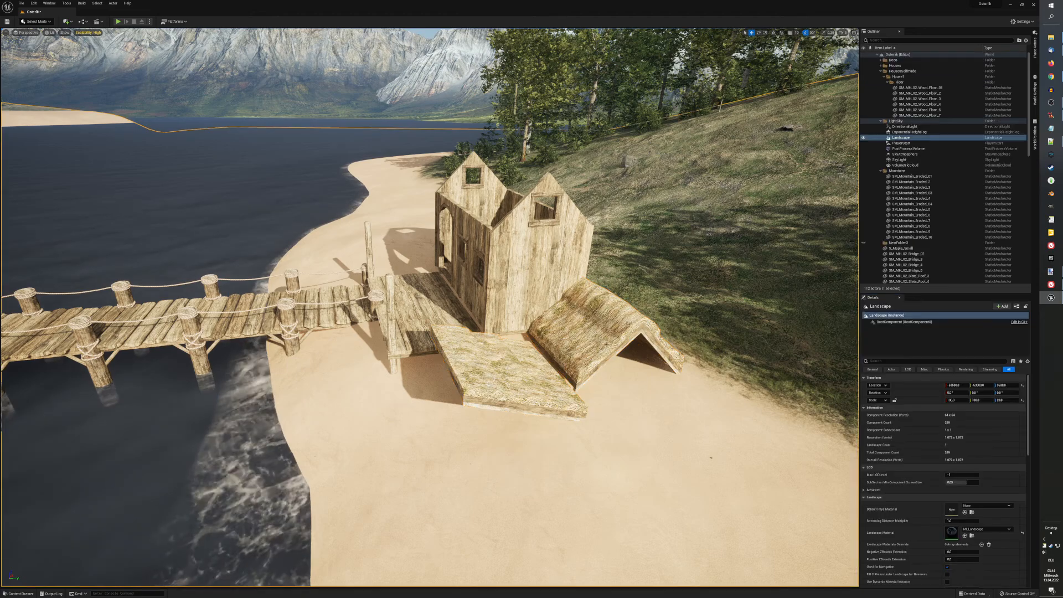
Step: Move the thatched roof top from the beach up onto the door end of the boathouse walls
left_click(609, 338)
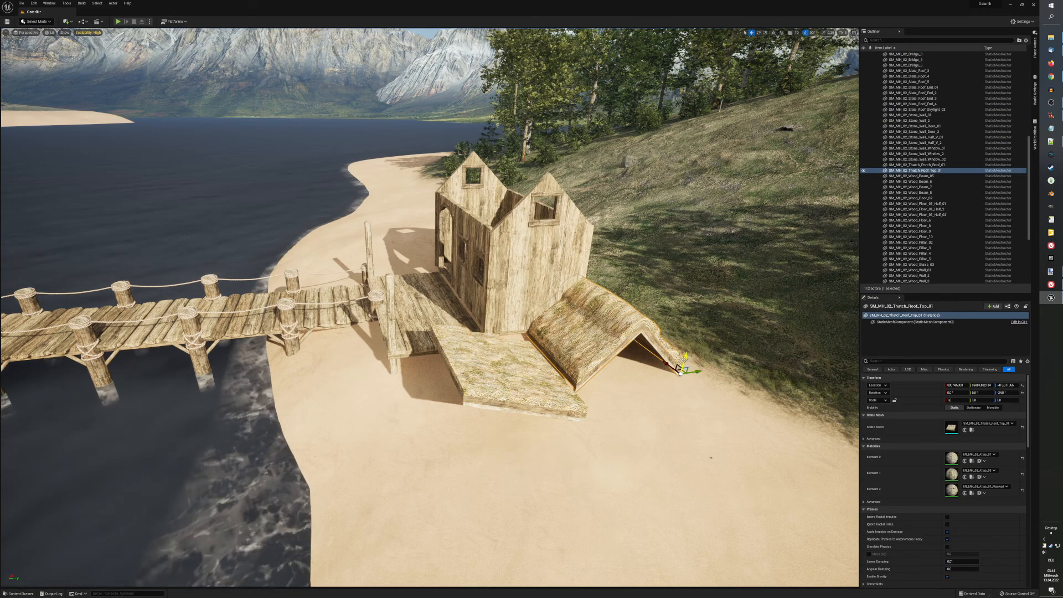
left_click_drag(679, 369, 538, 195)
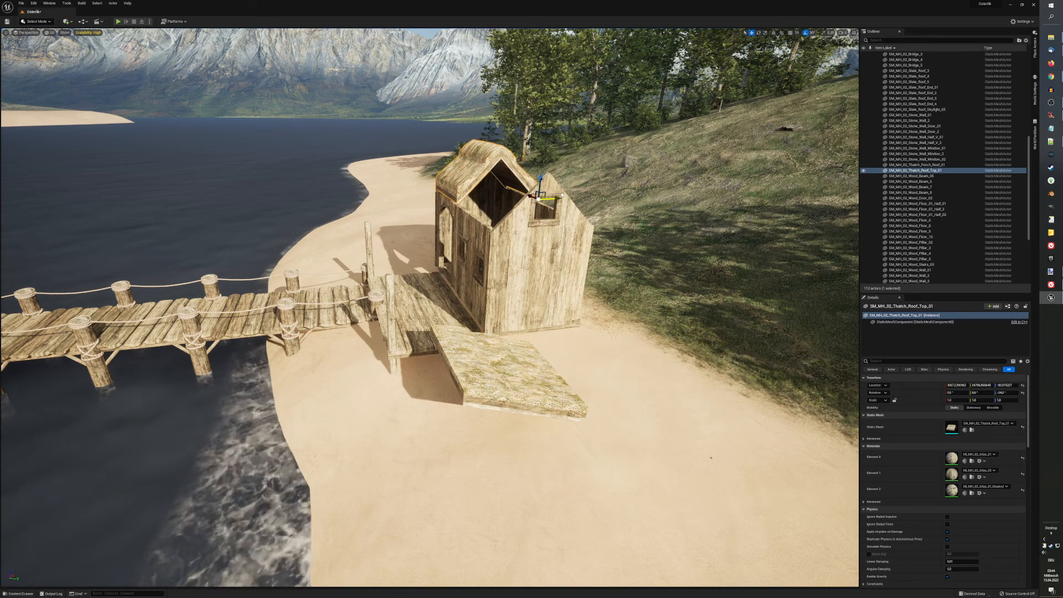
Step: Shift the thatched roof top slightly sideways to line it up with the walls at the boathouse's door end
right_click_drag(538, 198, 819, 199)
key("a")
right_click_drag(433, 418, 310, 416)
key("a")
right_click_drag(433, 417, 542, 418)
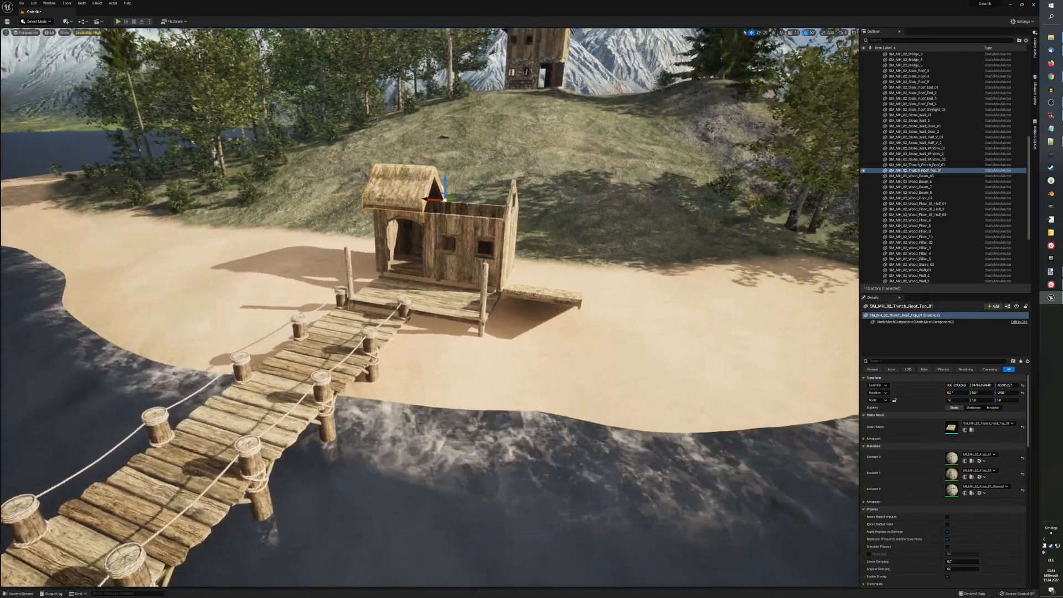
scroll(439, 408, "up", 3)
scroll(439, 408, "up", 5)
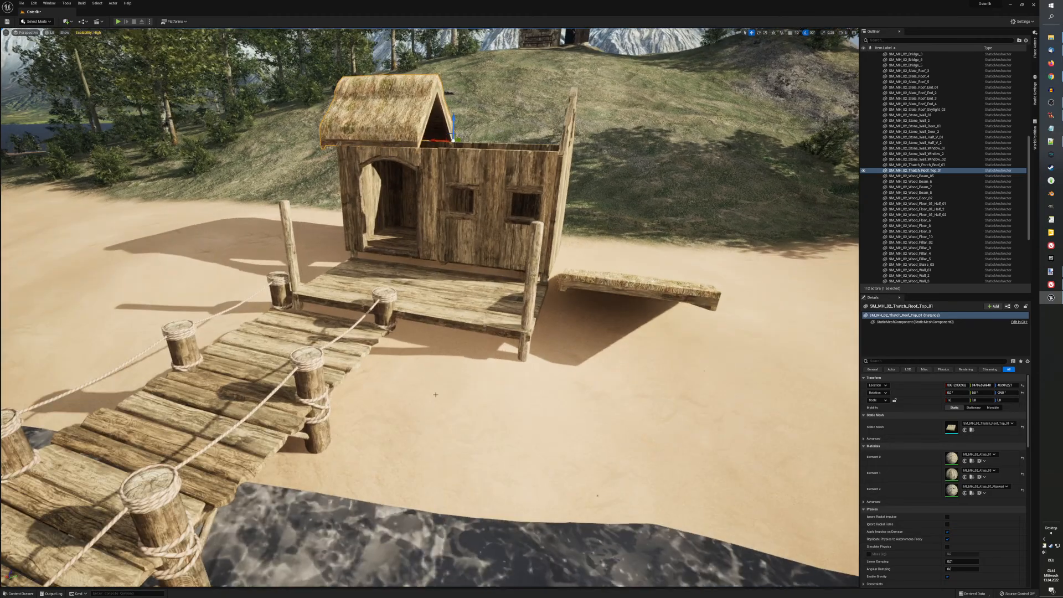
right_click_drag(439, 409, 420, 366)
key("e")
key("q")
key("a")
scroll(440, 368, "up", 4)
scroll(440, 368, "up", 3)
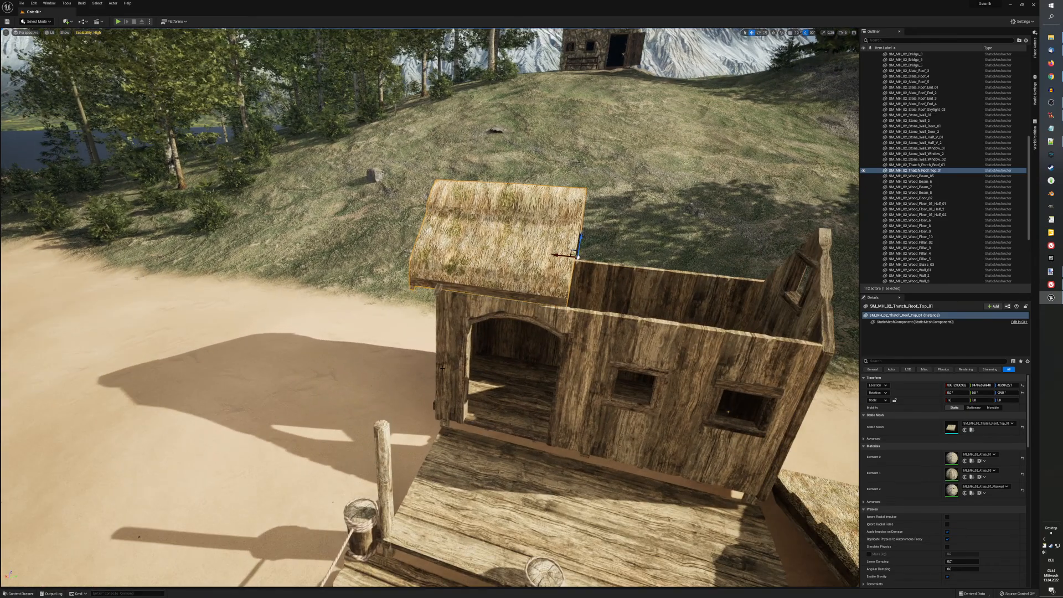
left_click_drag(574, 253, 584, 265)
Step: Nudge the thatched roof top toward the jetty so its eaves sit evenly over both long walls
right_click_drag(605, 260, 558, 264)
key("a")
key("d")
key("d")
key("e")
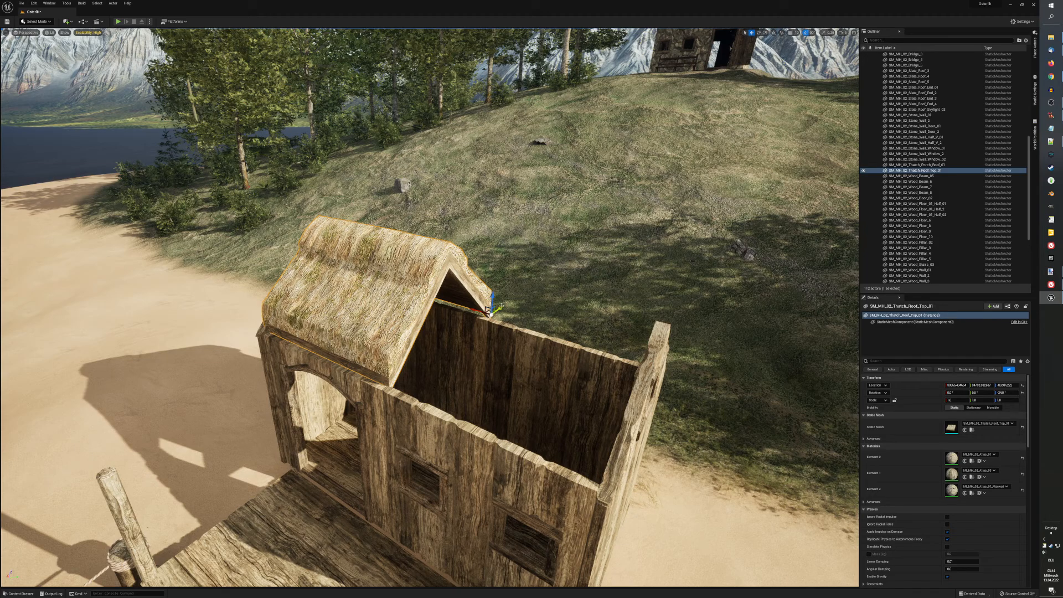
left_click_drag(486, 311, 484, 313)
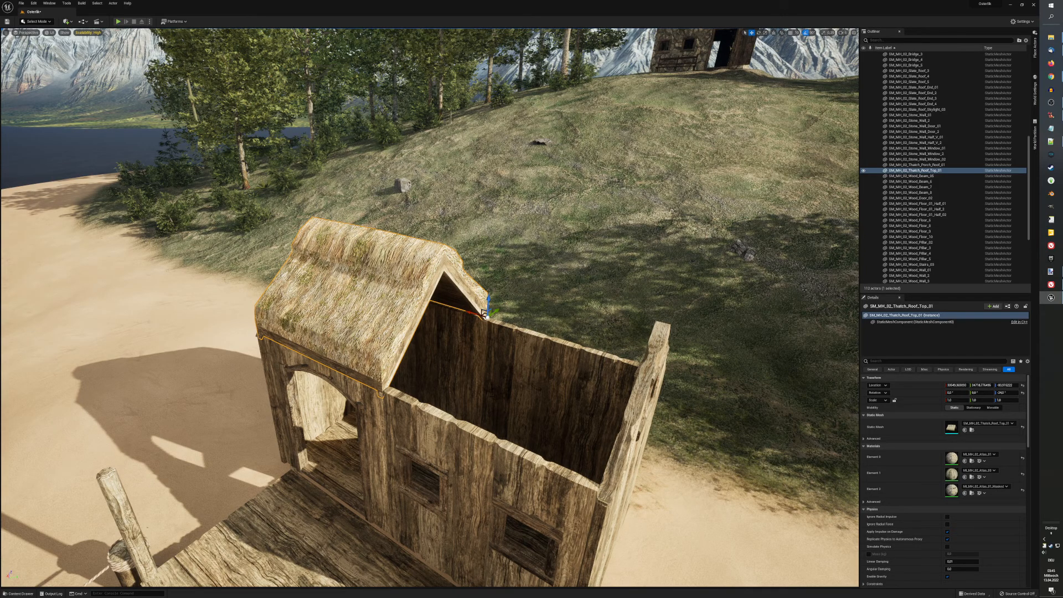
Step: Place the narrow roof piece SM_MH_02_Thatch_Roof_Top_Quarter_01 on the beach behind the boathouse's window-side end wall
key("s")
right_click_drag(484, 313, 483, 315)
key("e")
key("q")
key("q")
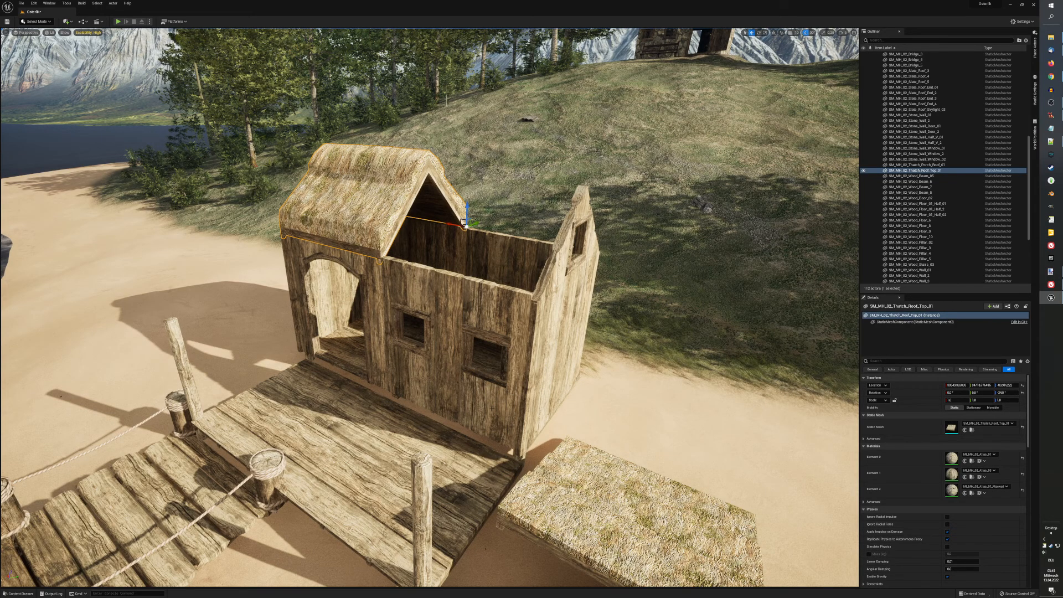
key("ctrl+space")
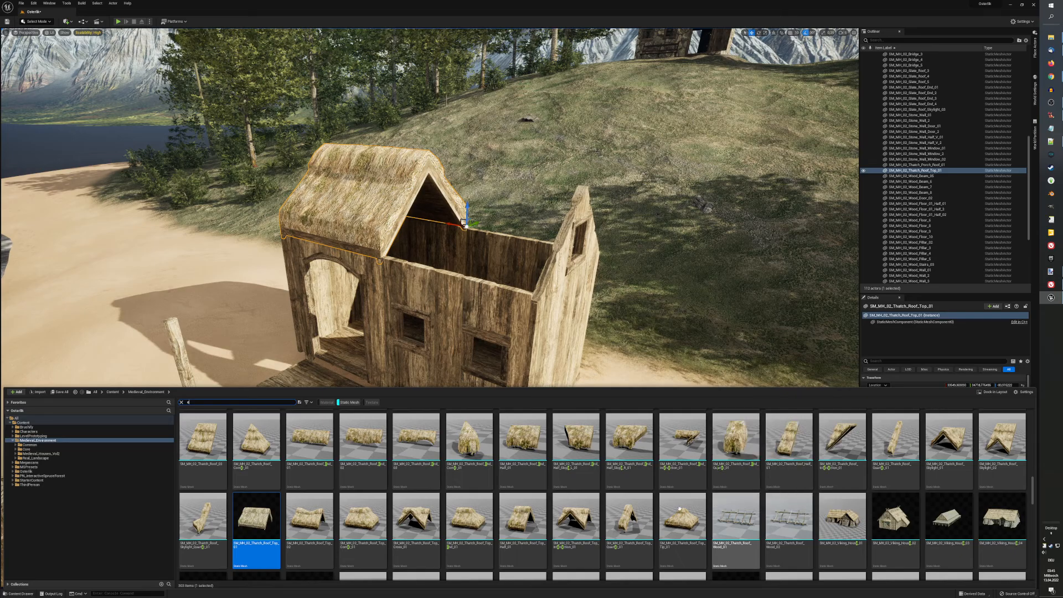
left_click_drag(624, 516, 654, 333)
left_click_drag(715, 368, 714, 390)
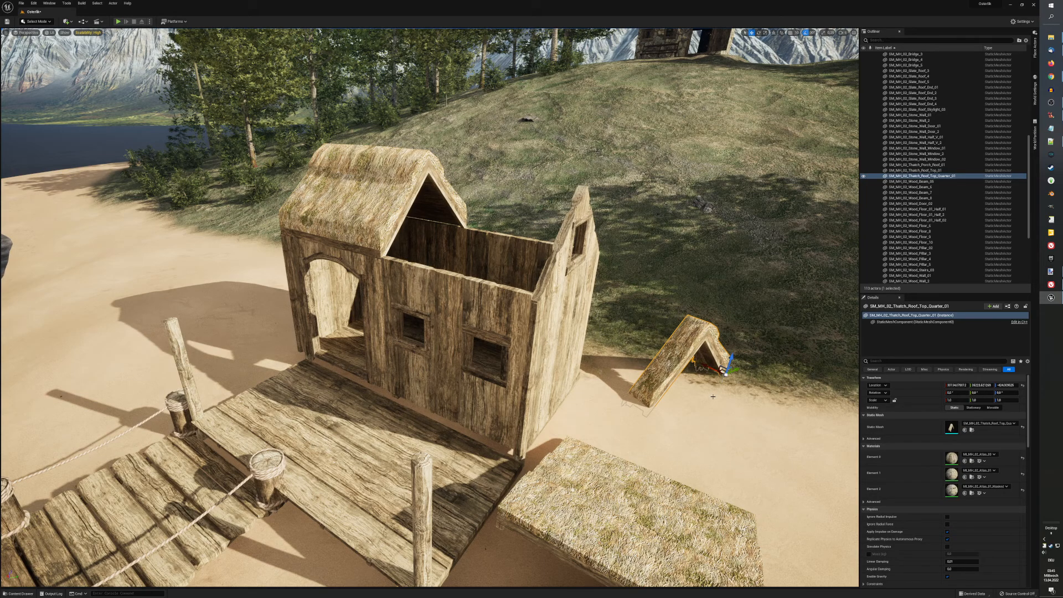
Step: Set the quarter-width thatched roof top's Z rotation to -24°
left_click(1006, 392)
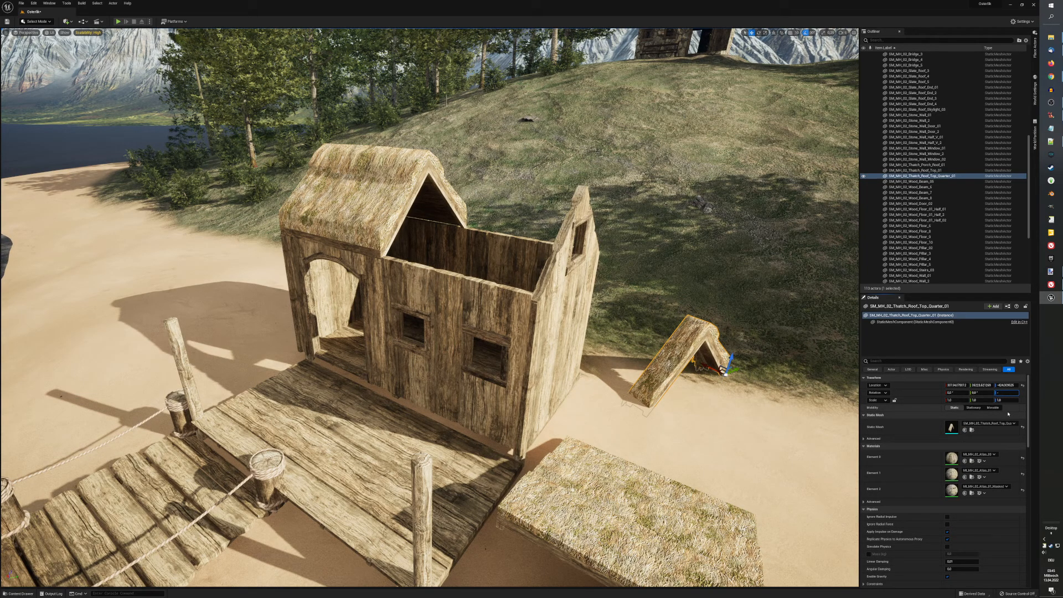
type("-24")
key("Return")
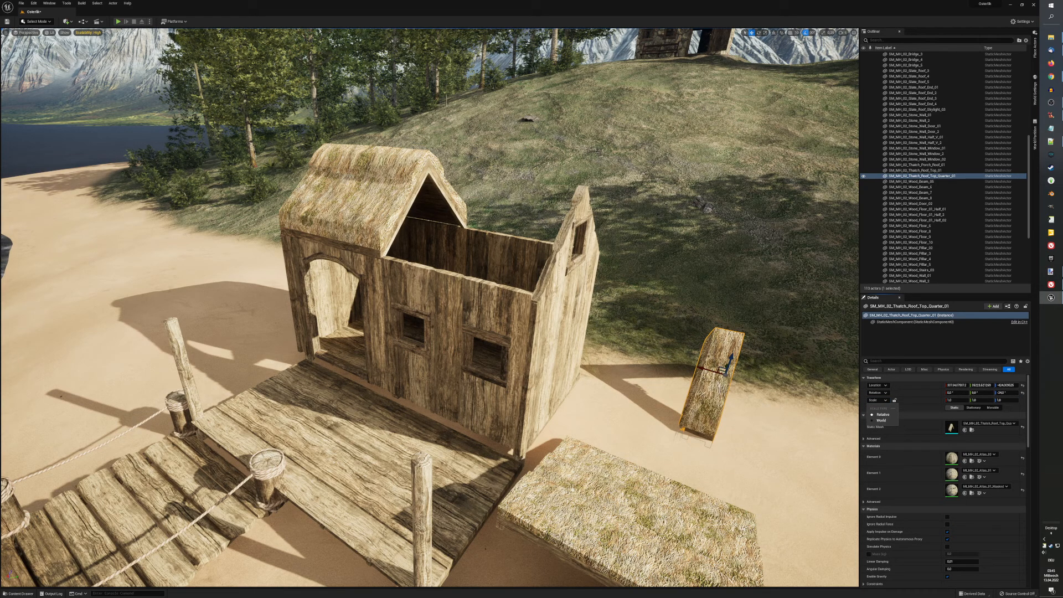
Step: Move the quarter-width thatched roof top onto the gable at the boathouse's door end, overlapping the edge of the main roof
left_click_drag(728, 360, 393, 187)
right_click_drag(394, 189, 280, 155)
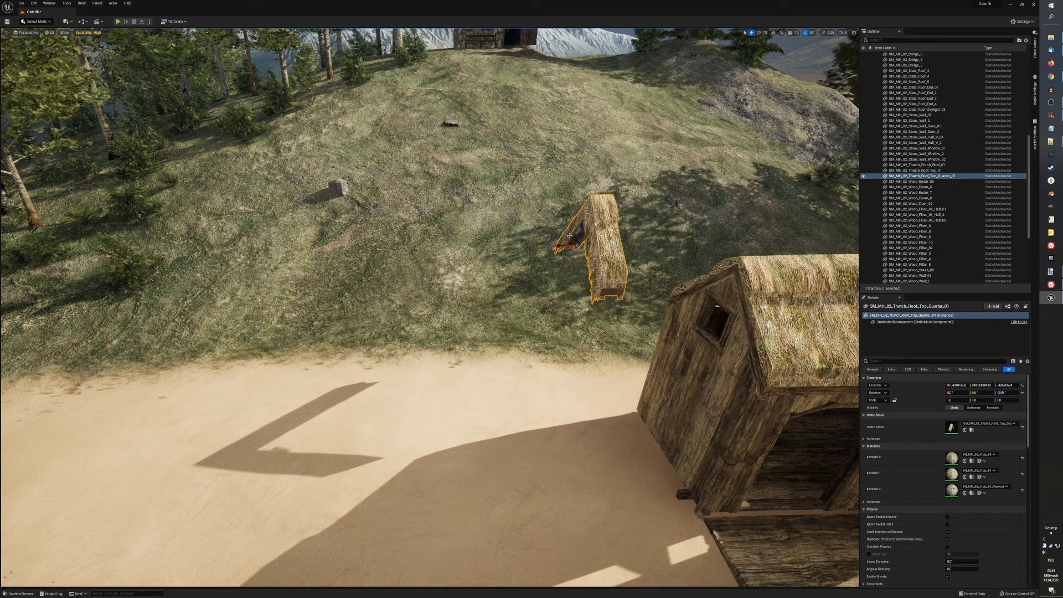
left_click_drag(570, 237, 641, 301)
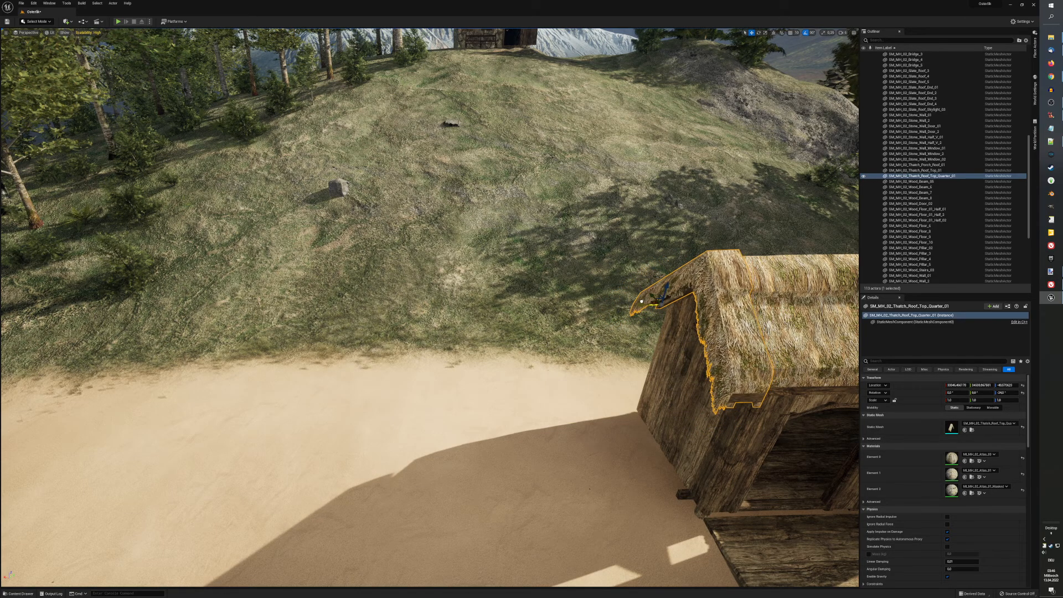
right_click_drag(648, 373, 694, 372)
key("d")
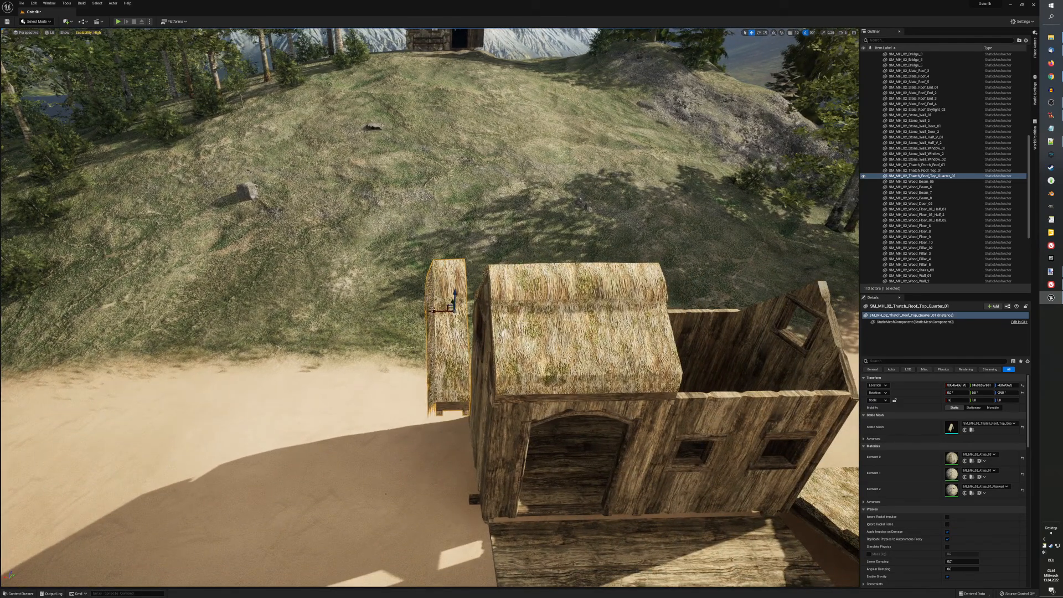
left_click_drag(433, 311, 456, 310)
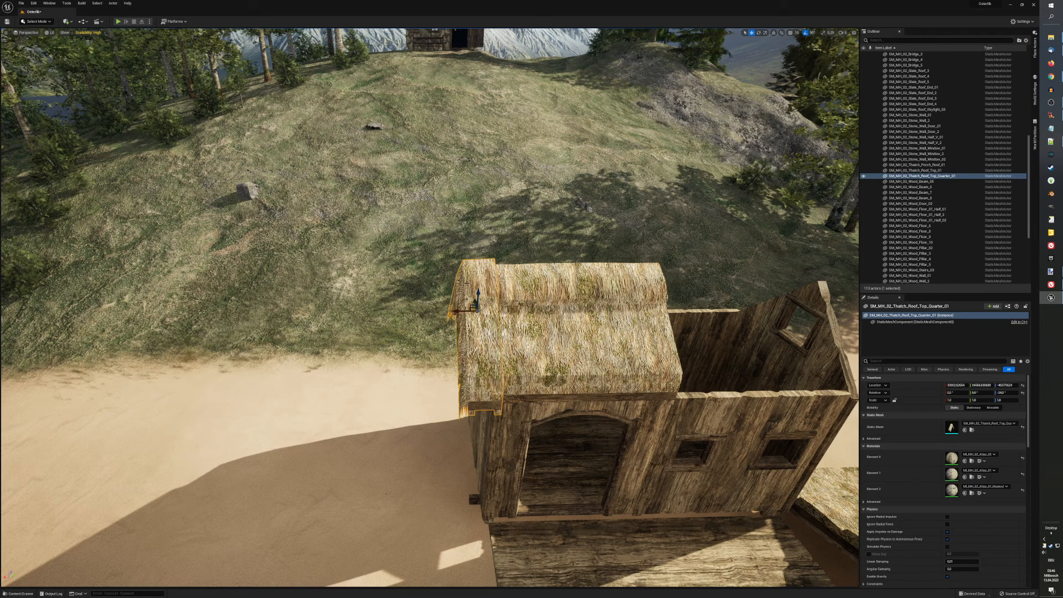
Step: Shift the quarter-width roof piece sideways across the door-end gable to line its slopes up with the main thatched roof
key("s")
right_click_drag(387, 413, 408, 424)
key("d")
key("a")
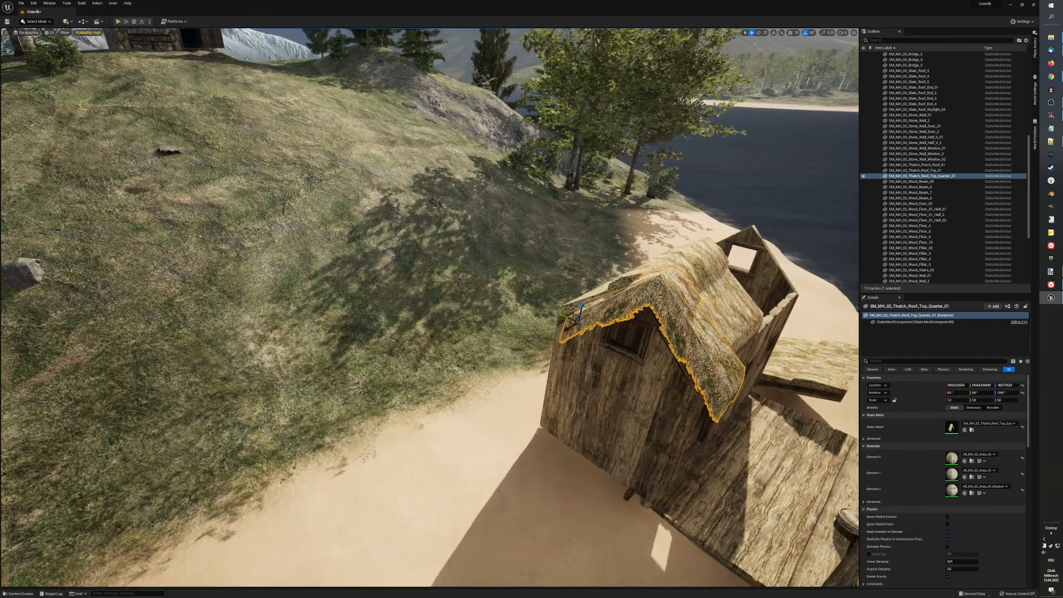
left_click_drag(561, 314, 535, 314)
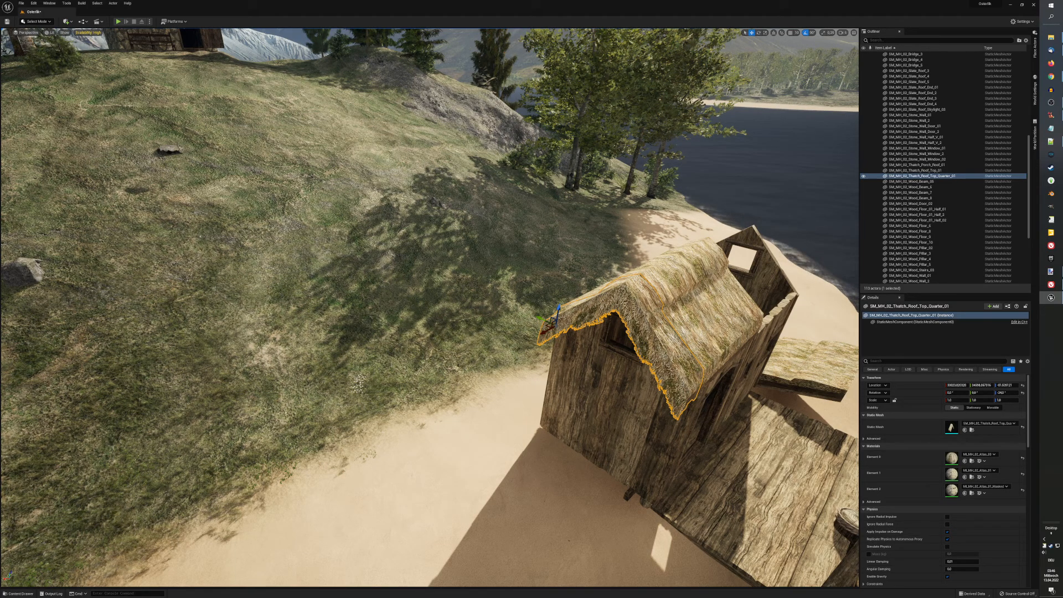
Step: Duplicate the full thatched roof top and move the copy along the ridge to cover the open window-side half
right_click_drag(553, 354, 595, 354)
key("d")
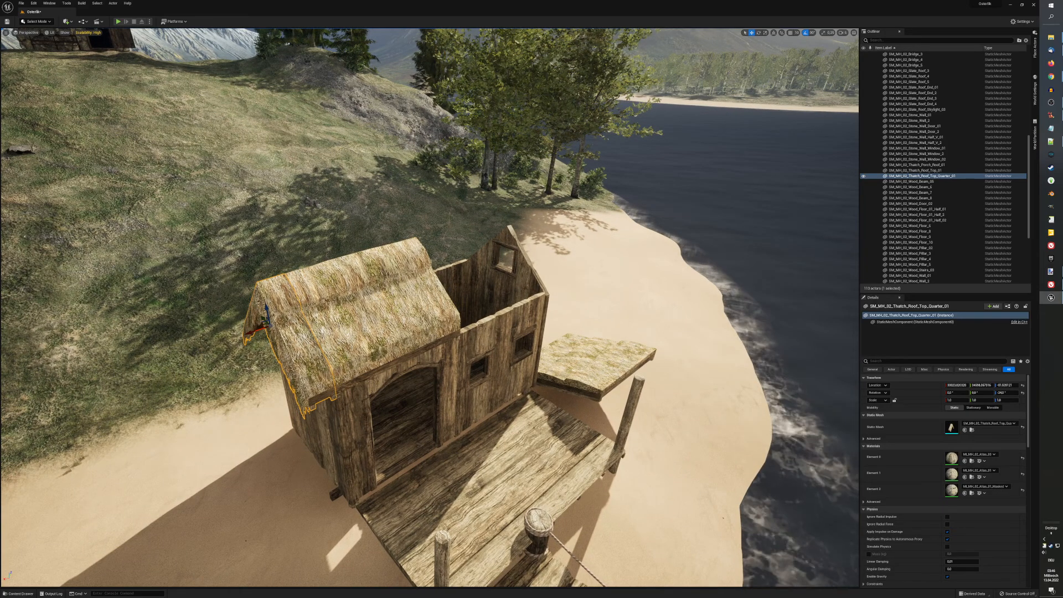
left_click(387, 309)
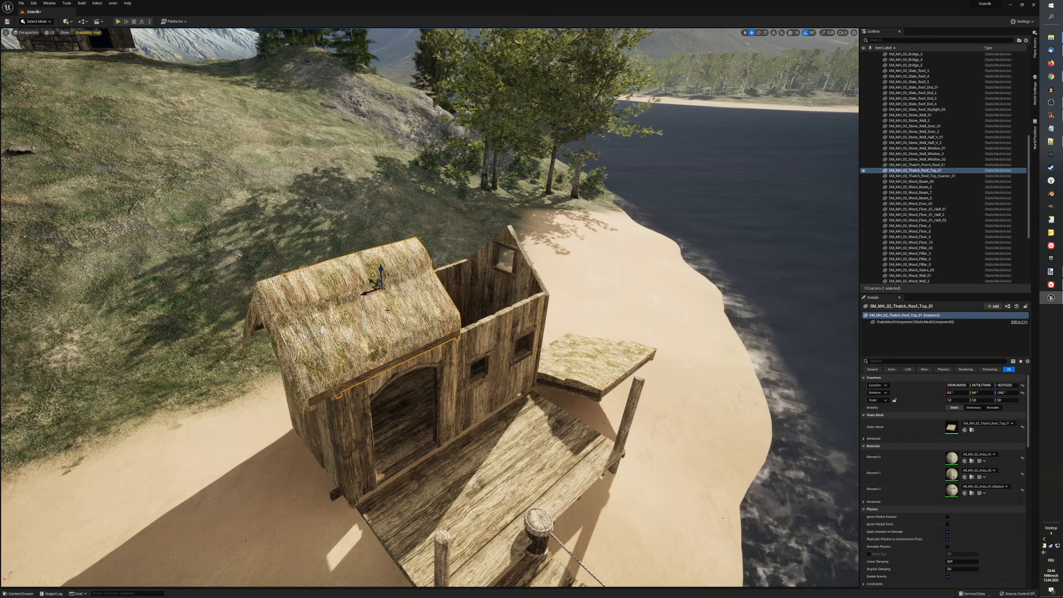
key("ctrl+d")
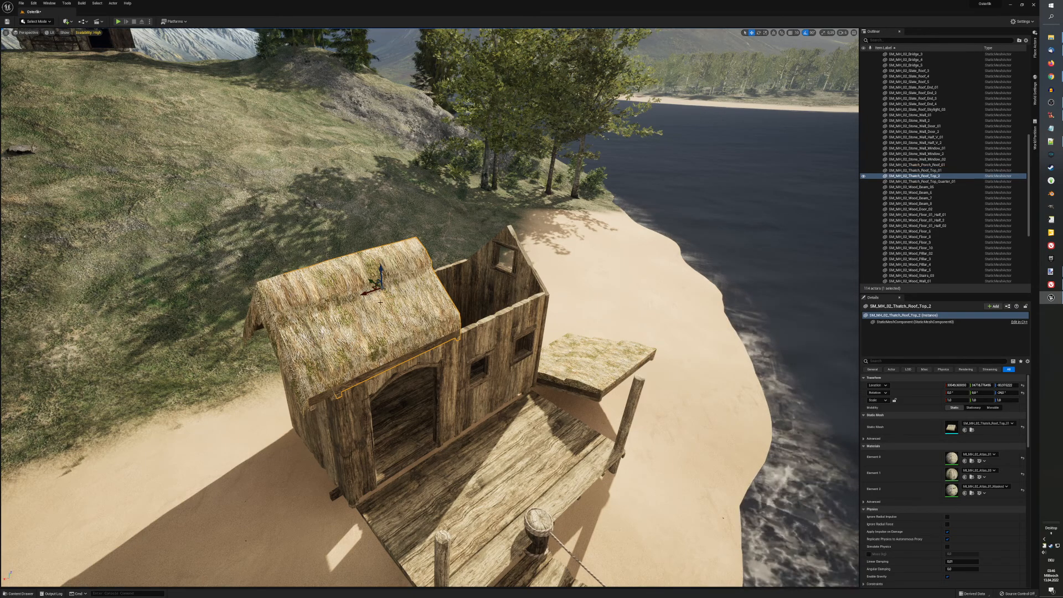
left_click_drag(368, 287, 451, 266)
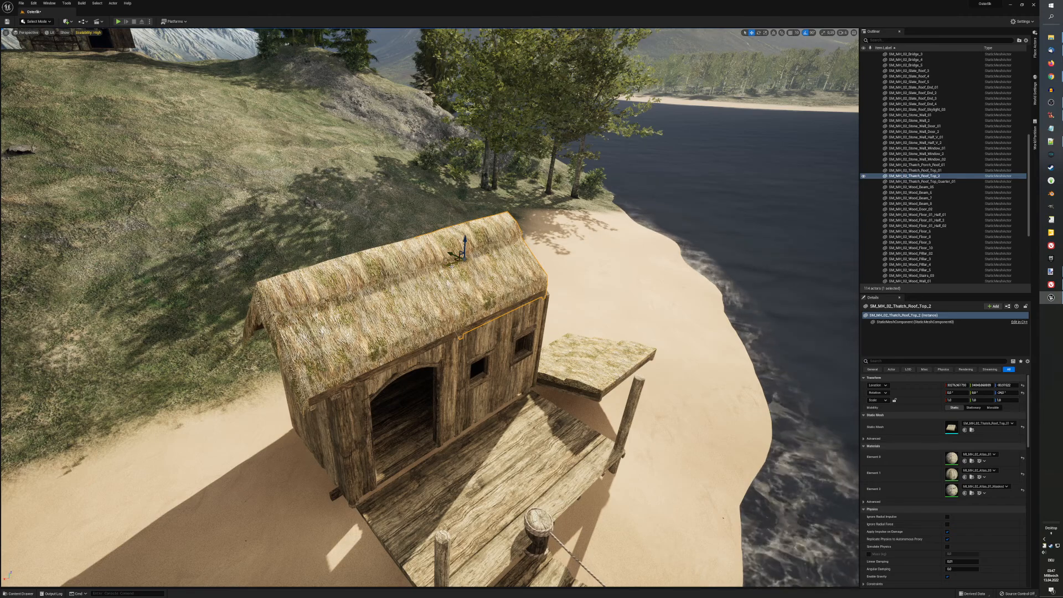
Step: Duplicate the quarter-width thatched roof top and move the copy along the ridge to the window-side end of the boathouse
left_click(297, 330)
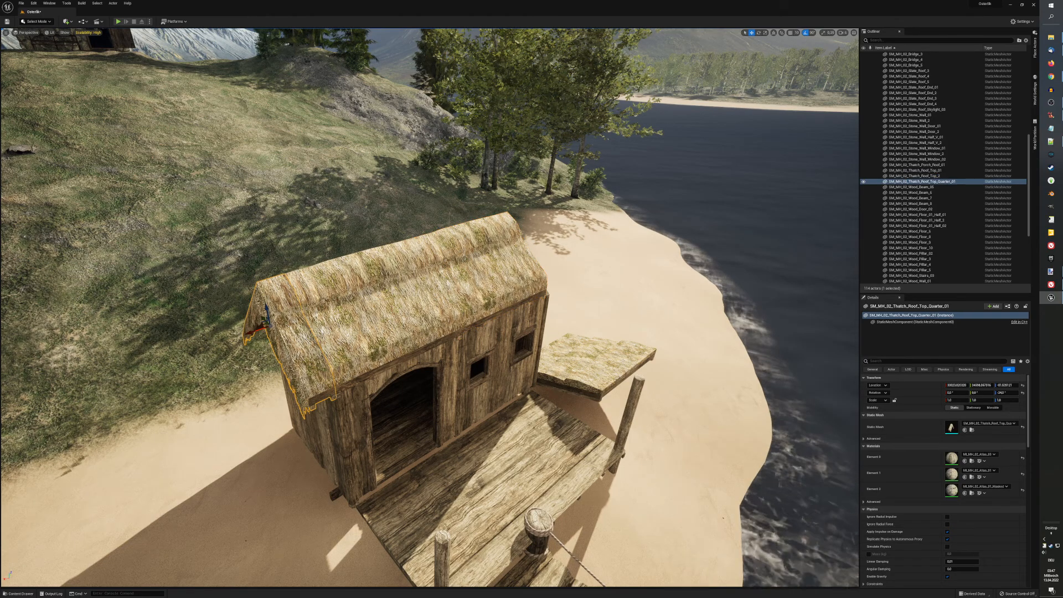
key("ctrl+d")
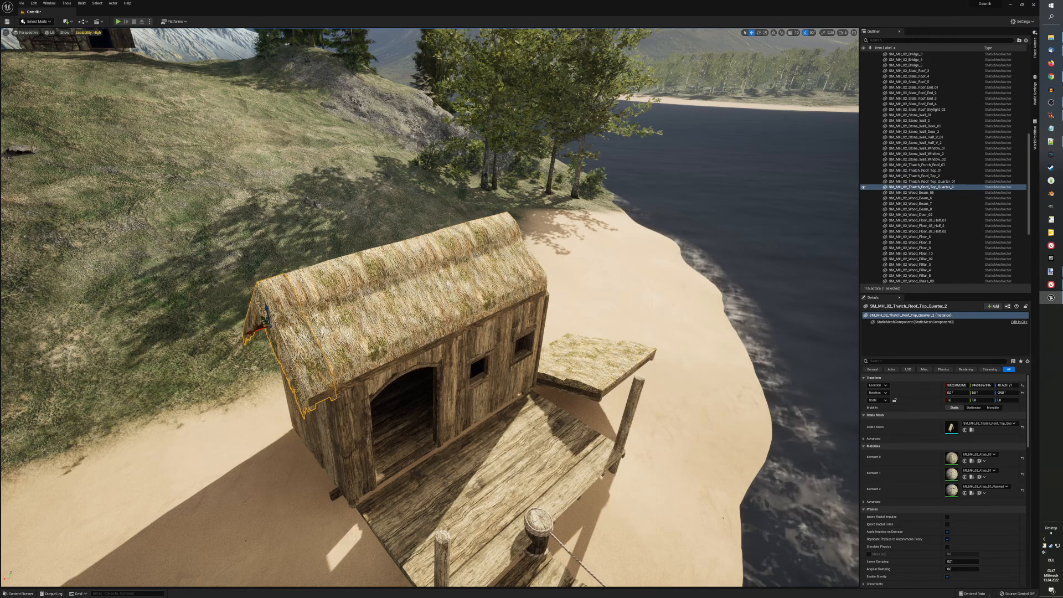
left_click_drag(248, 333, 484, 258)
left_click_drag(483, 258, 480, 262)
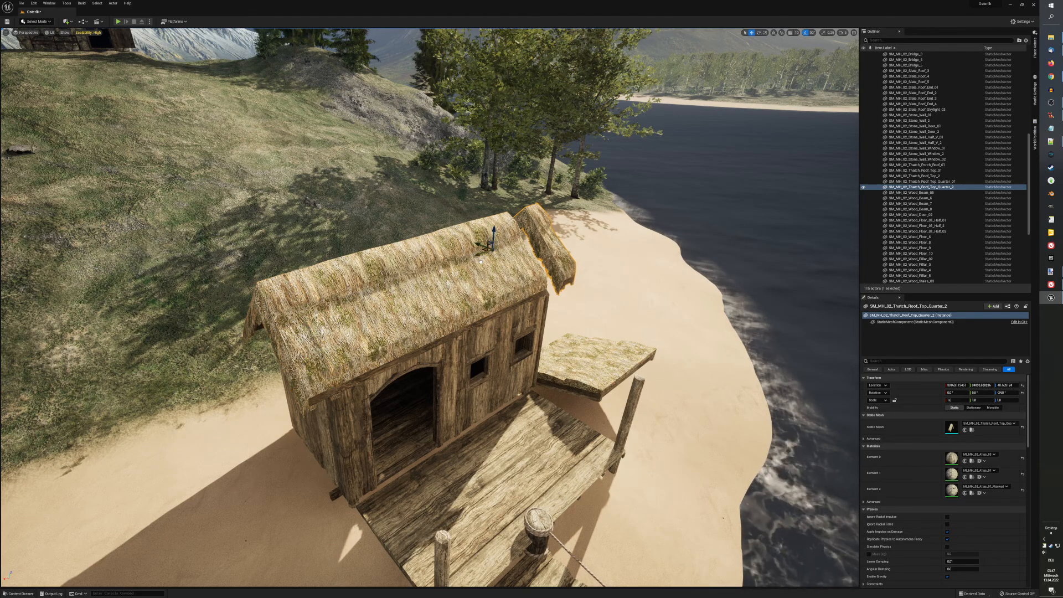
Step: Rotate the copied quarter-width roof piece about its vertical axis so its overhang faces outward from the window-side end
key("e")
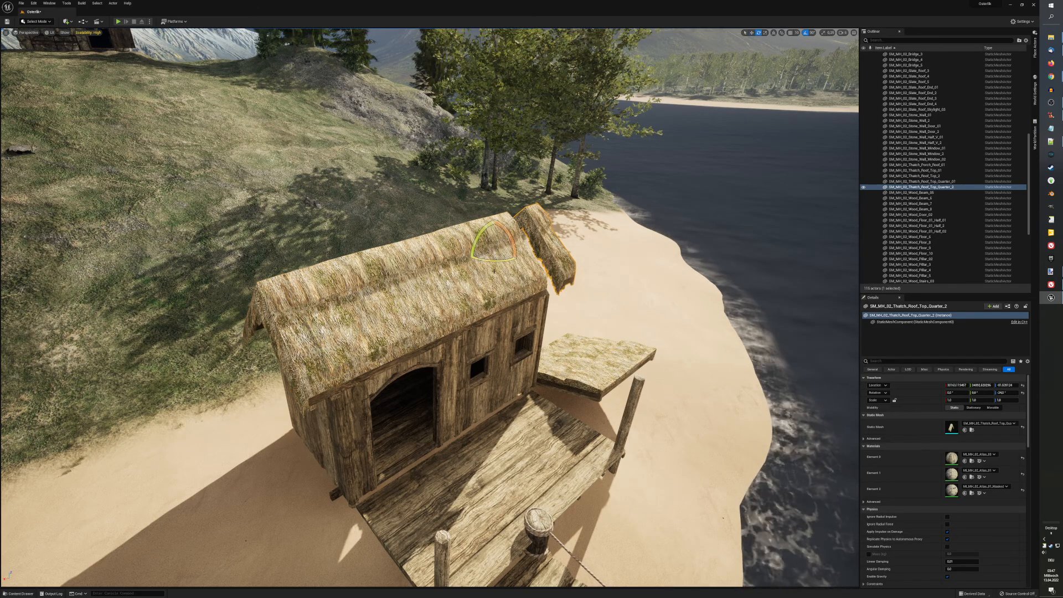
left_click_drag(502, 260, 561, 271)
key("w")
Step: Slide the rotated quarter-width roof piece onto the window-side gable and align its eaves with the main thatched roof
right_click_drag(561, 271, 512, 279)
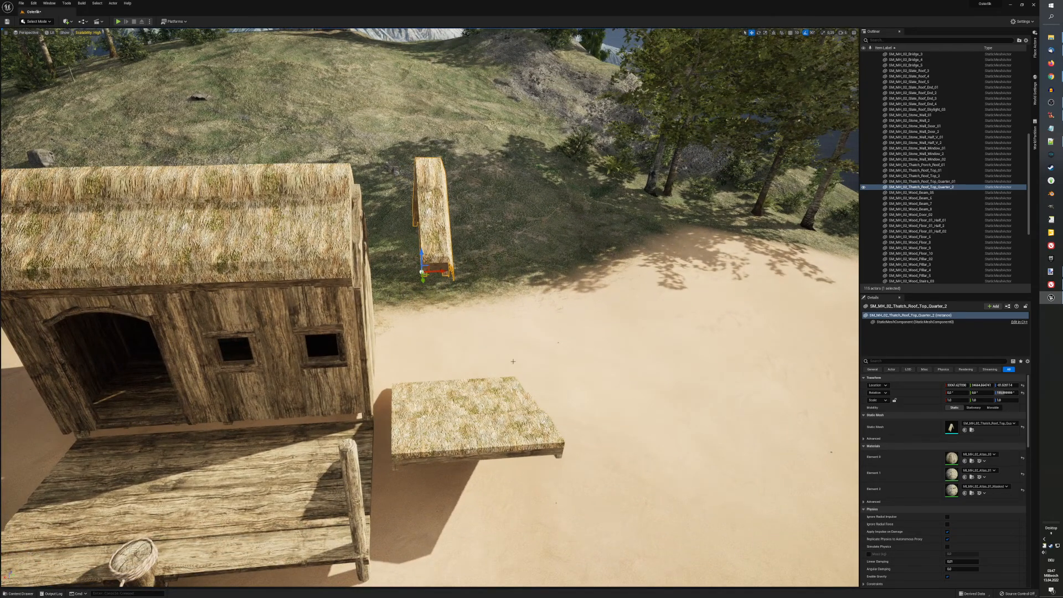
left_click_drag(442, 271, 374, 266)
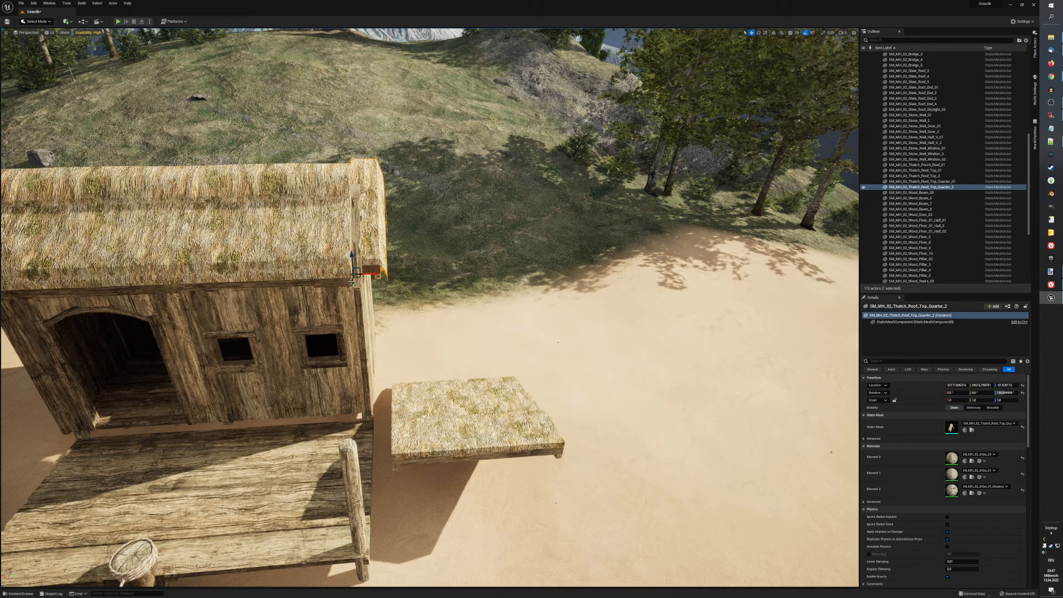
left_click_drag(351, 282, 350, 293)
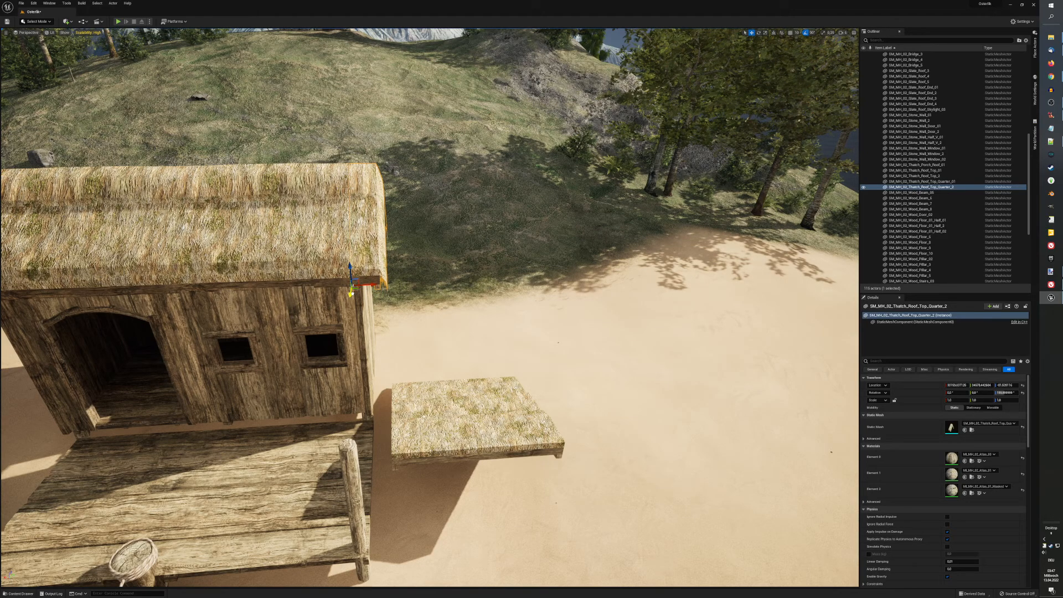
Step: Nudge the window-side quarter roof piece slightly toward the jetty to center it over the gable
key("s")
right_click_drag(367, 332, 282, 331)
key("a")
key("d")
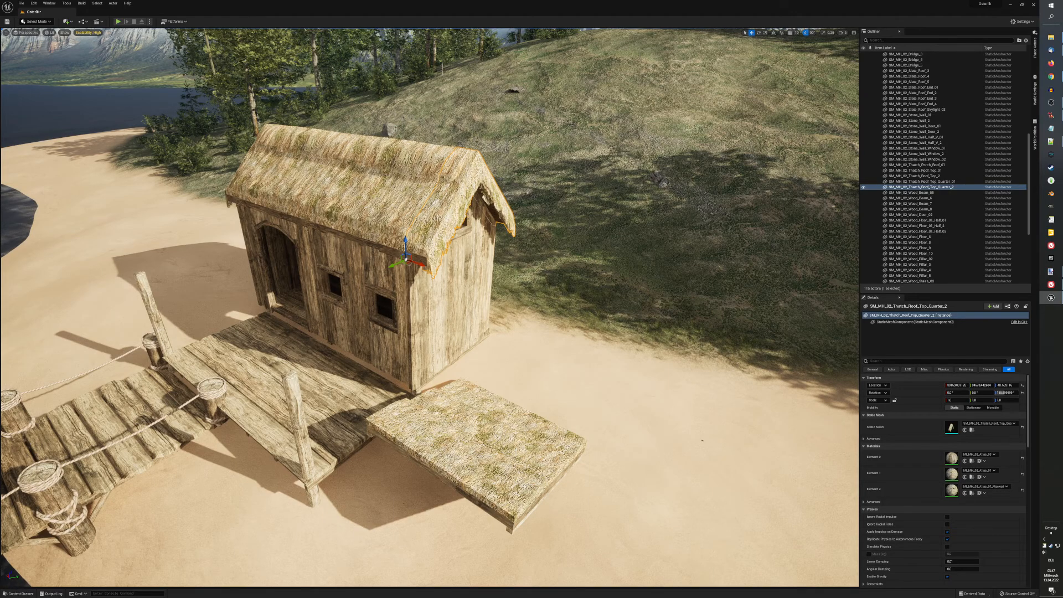
right_click_drag(405, 281, 318, 279)
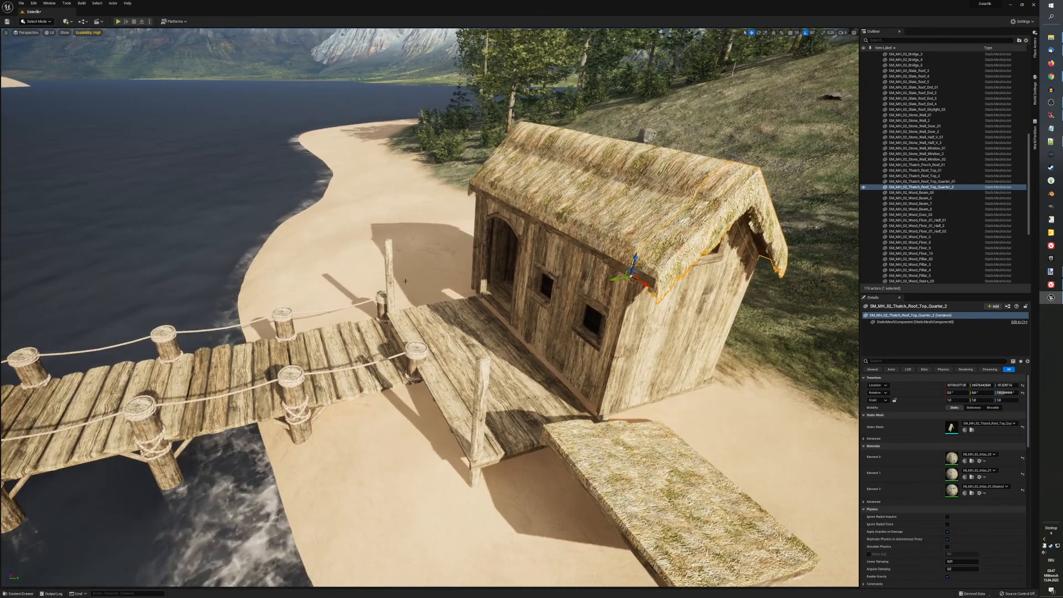
middle_click_drag(406, 281, 470, 307)
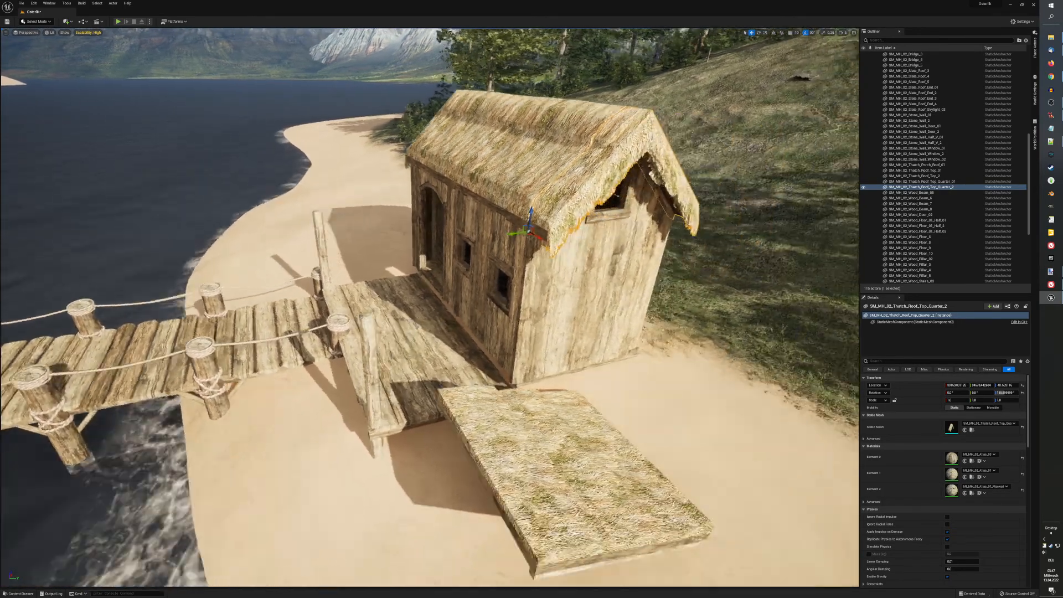
key("d")
right_click_drag(405, 281, 368, 281)
key("a")
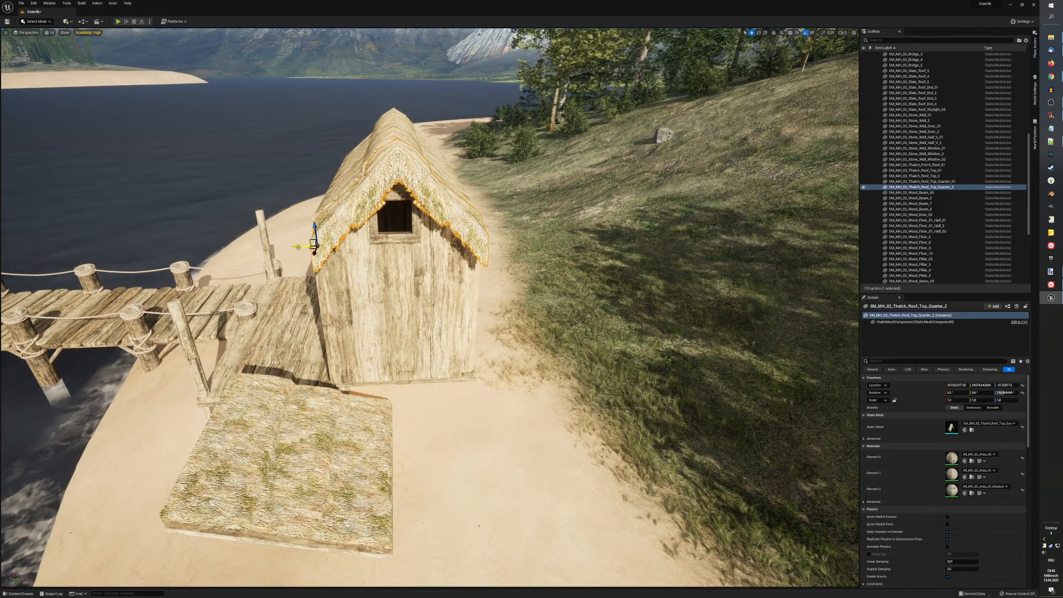
left_click_drag(296, 247, 293, 250)
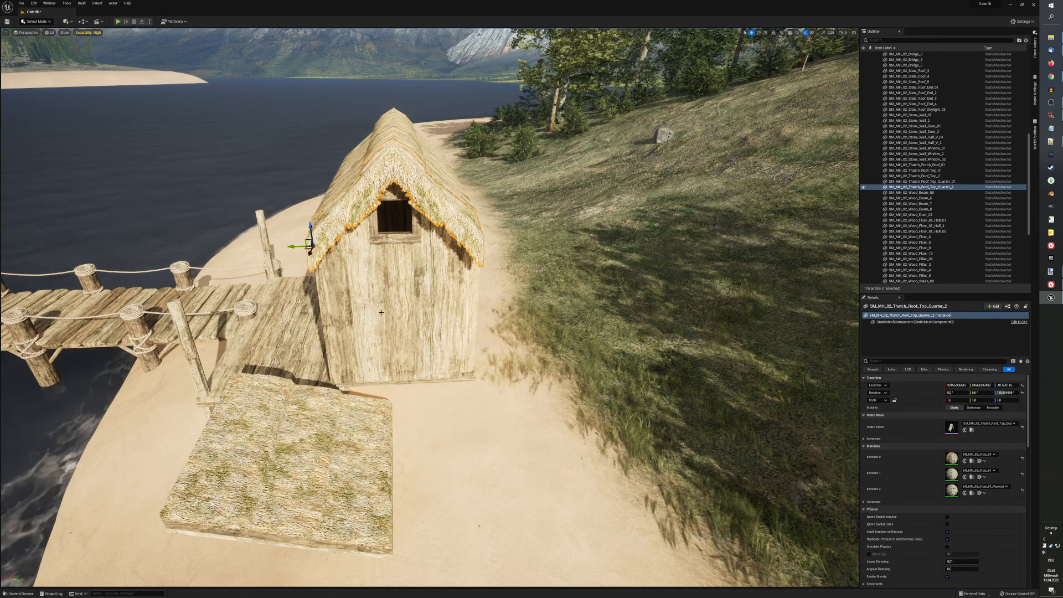
key("a")
right_click_drag(381, 312, 342, 313)
key("d")
key("s")
key("w")
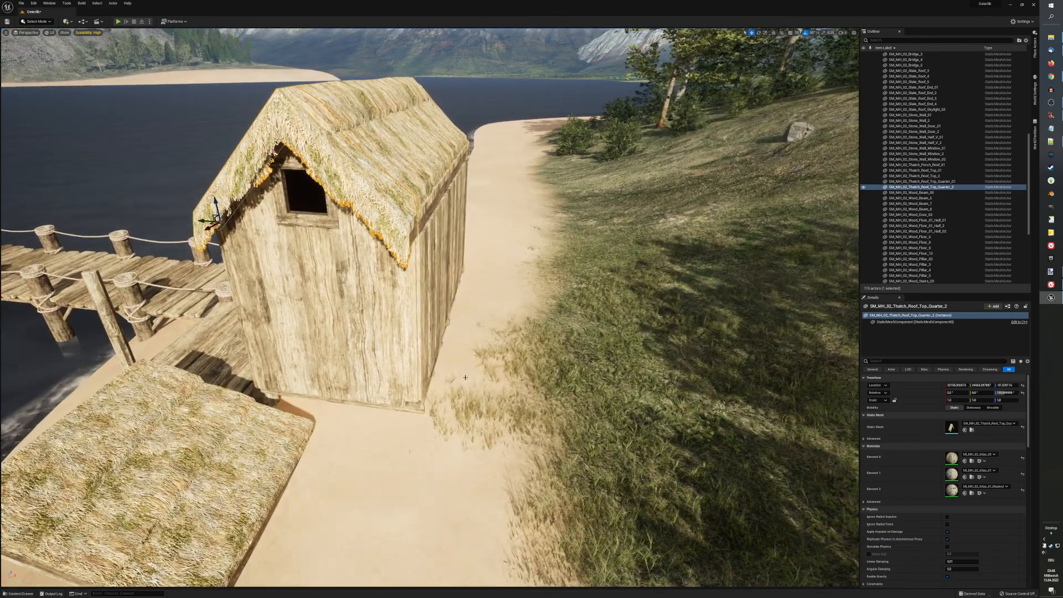
scroll(466, 376, "down", 2)
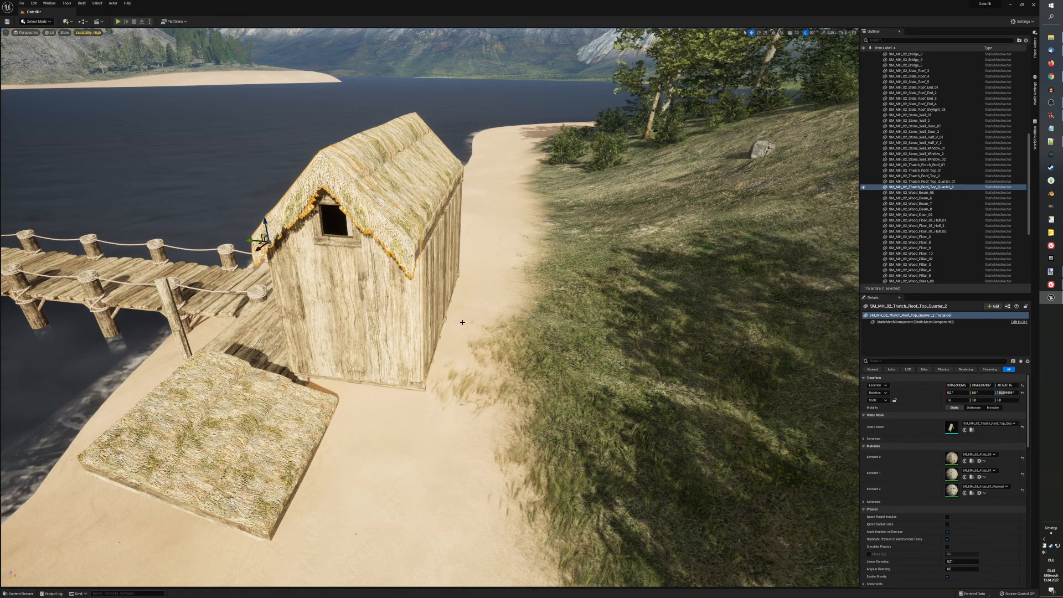
key("ctrl+space")
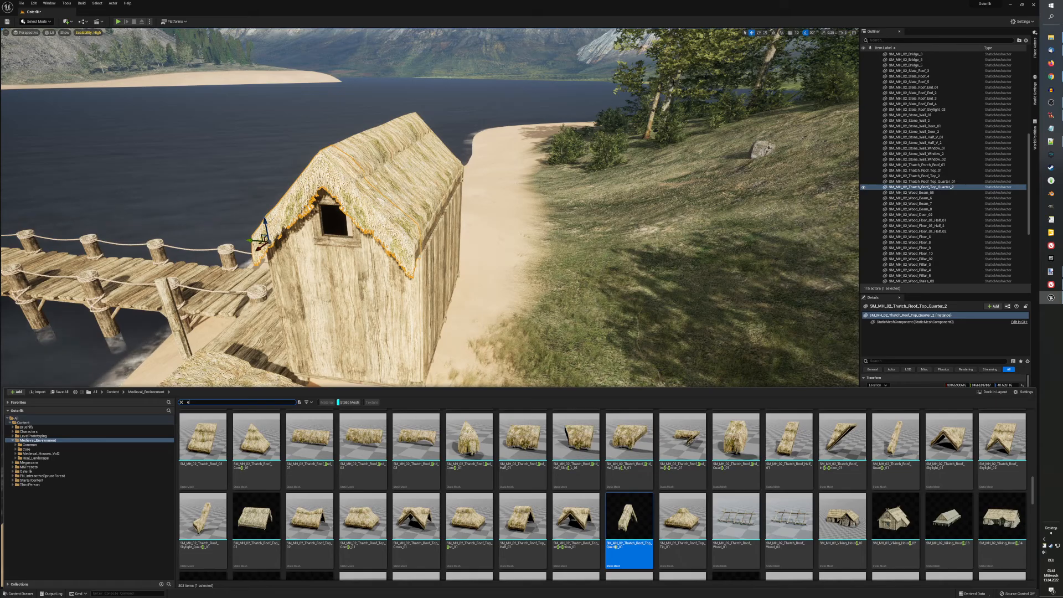
left_click(781, 34)
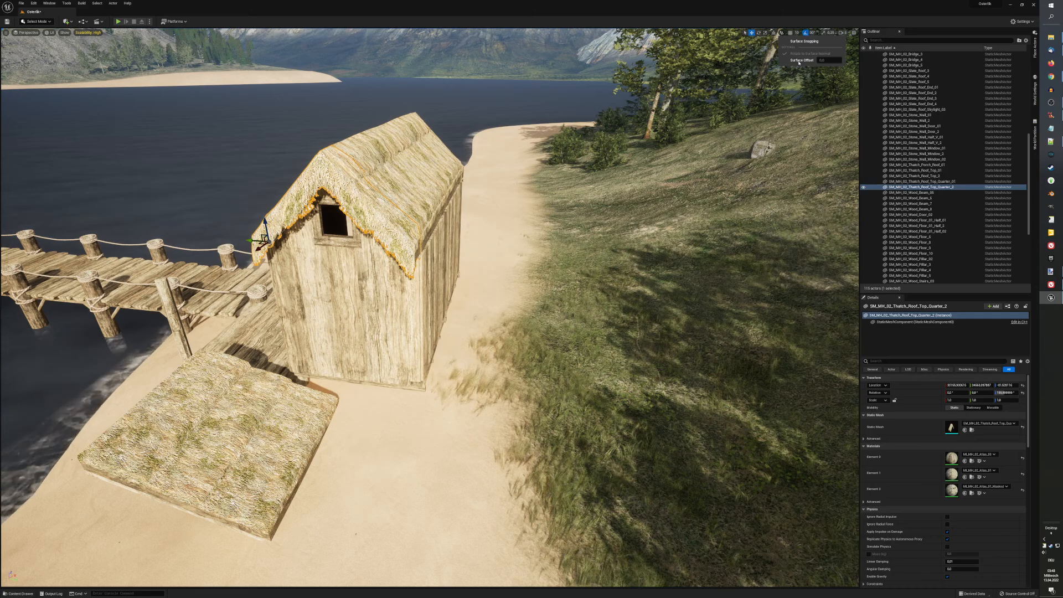
left_click(781, 34)
left_click(781, 35)
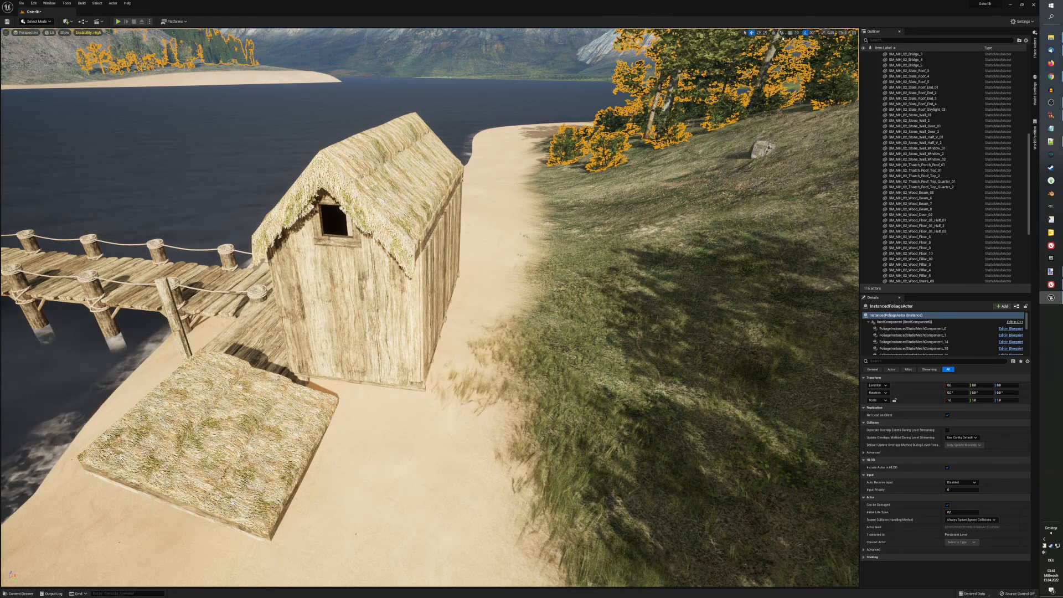
left_click(569, 59)
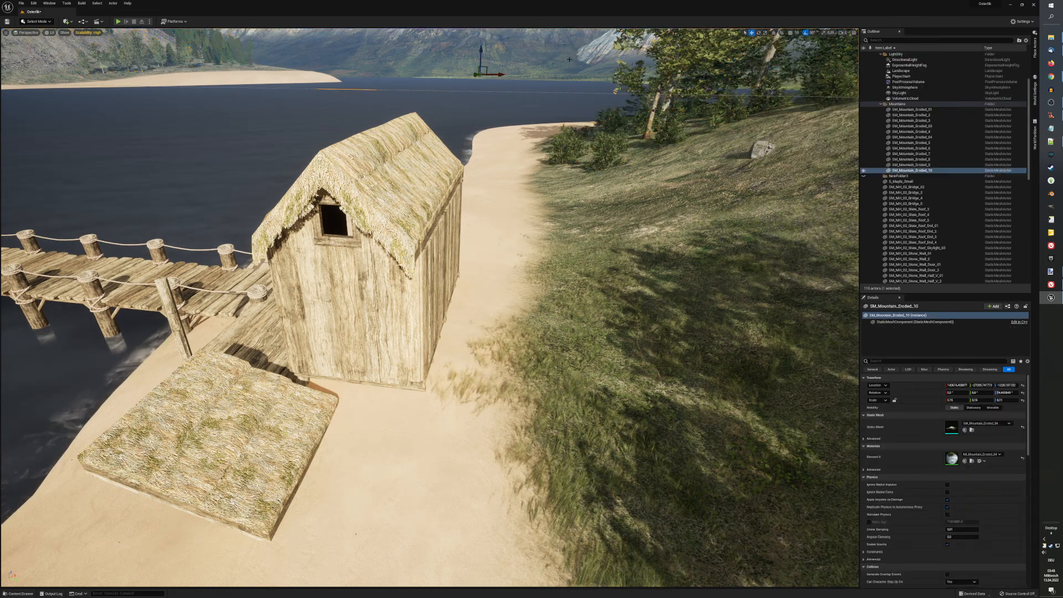
key("Escape")
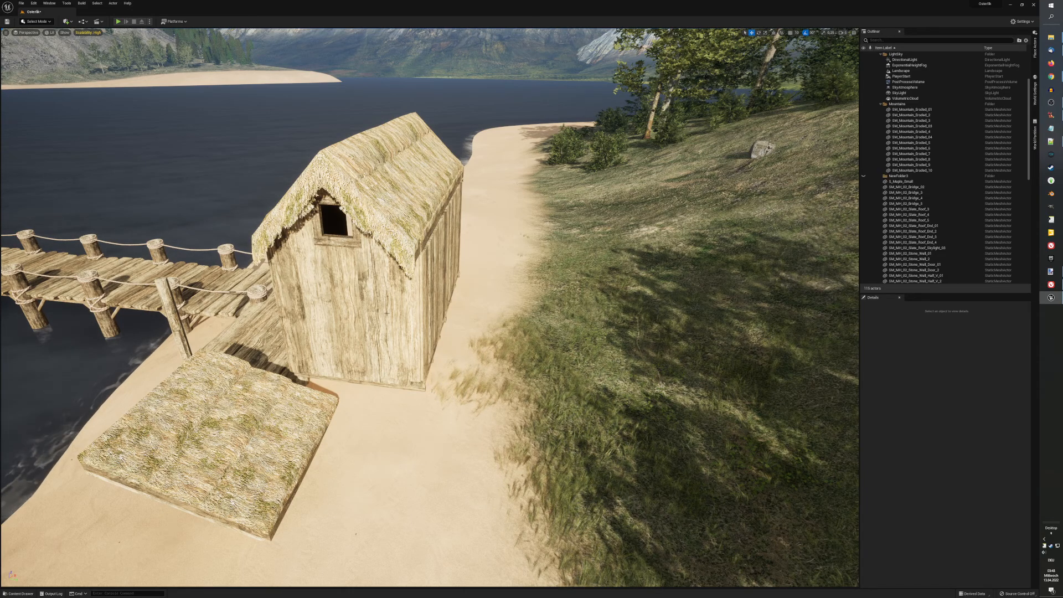
Step: Place SM_MH_02_Thatch_Roof_End_01 and SM_MH_02_Thatch_Roof_End_02 at the grass edge behind the boathouse and select both pieces
key("ctrl+space")
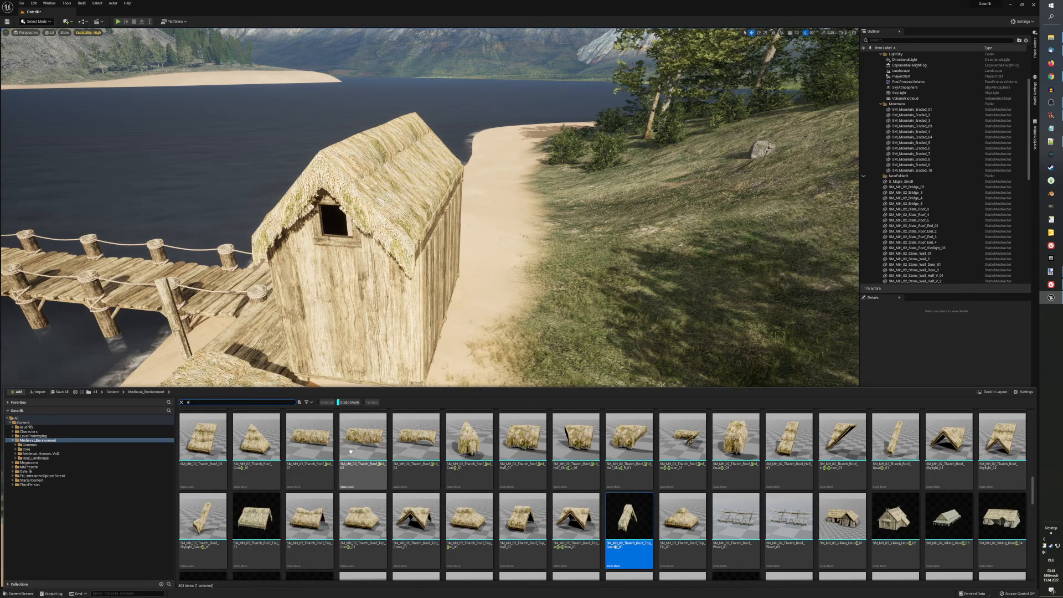
left_click(318, 450)
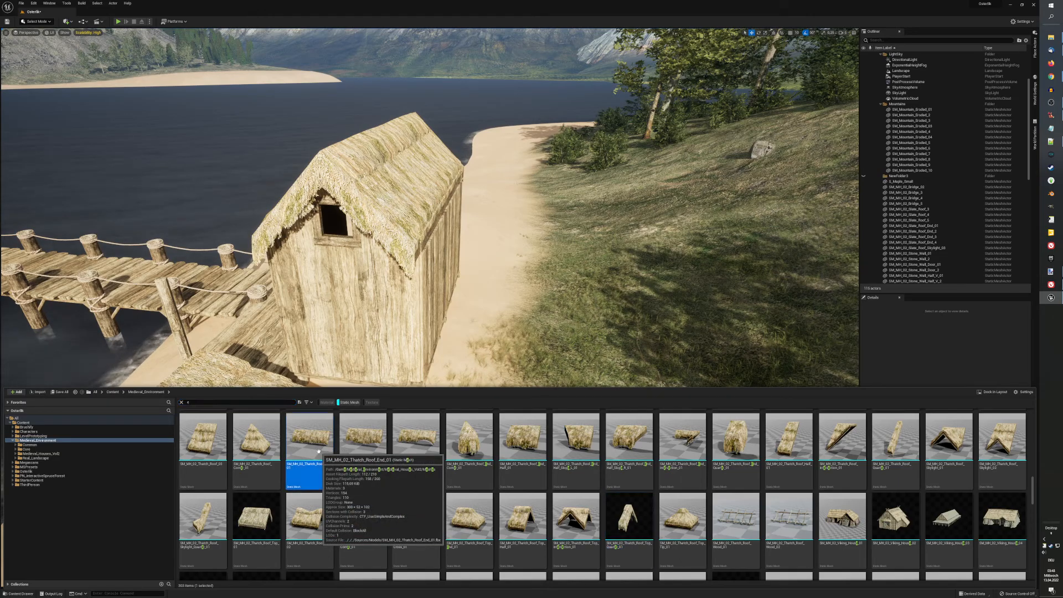
left_click_drag(318, 450, 527, 325)
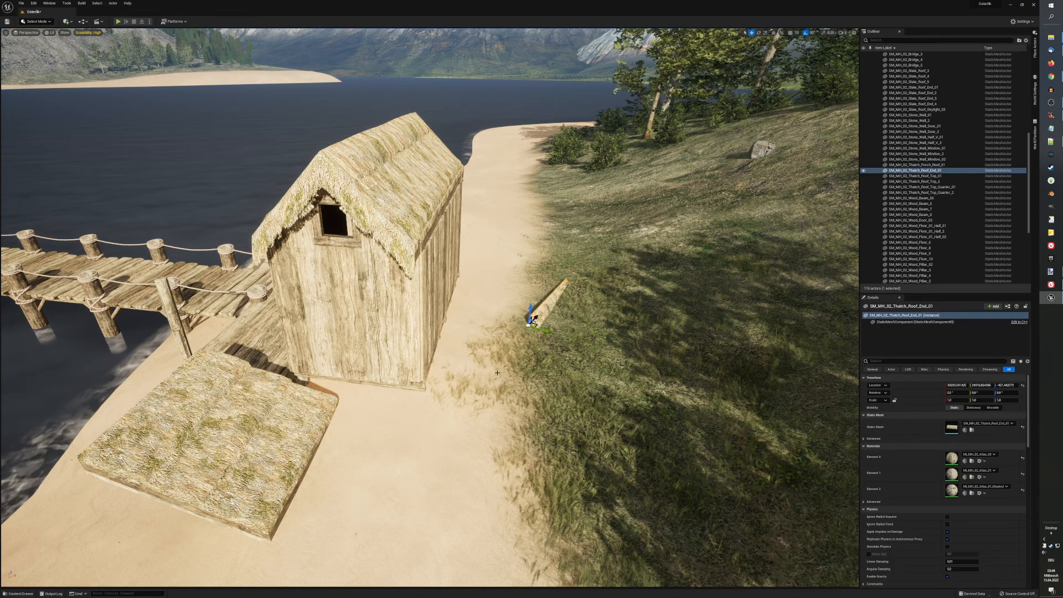
key("ctrl+space")
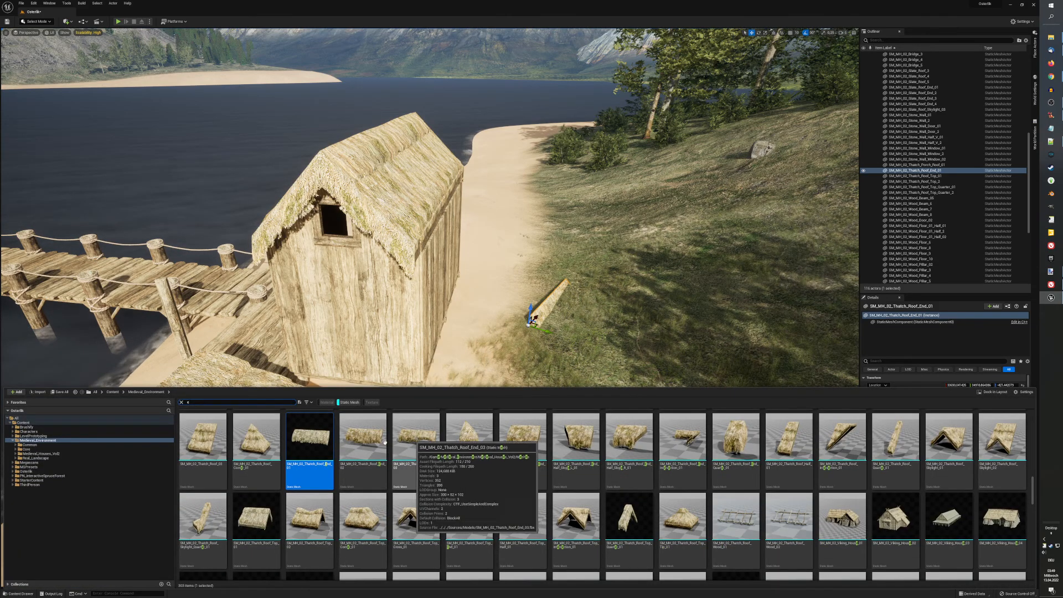
left_click(363, 442)
left_click_drag(477, 358, 481, 355)
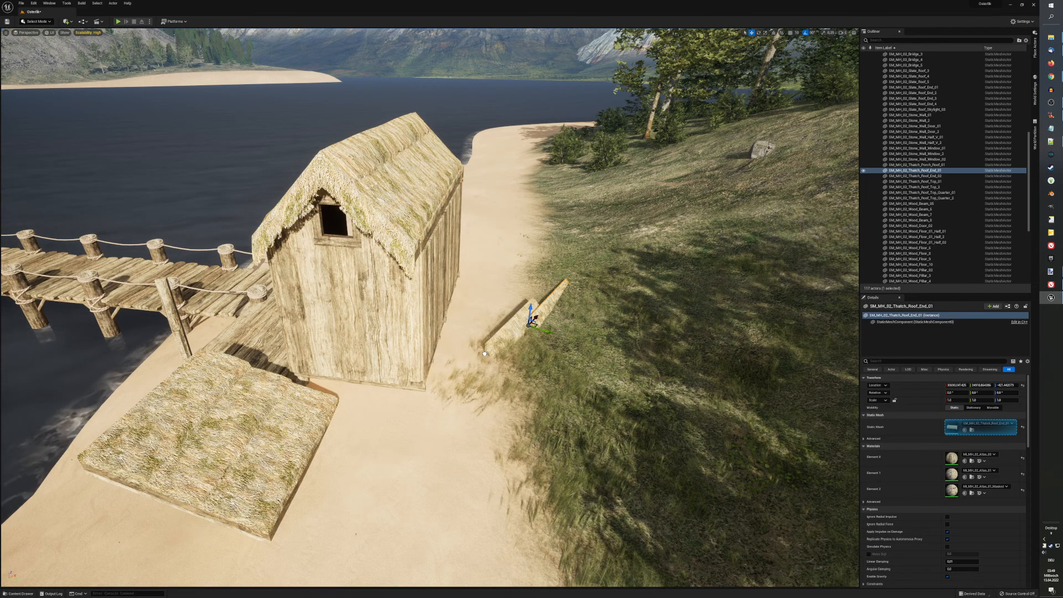
left_click(534, 319, "ctrl")
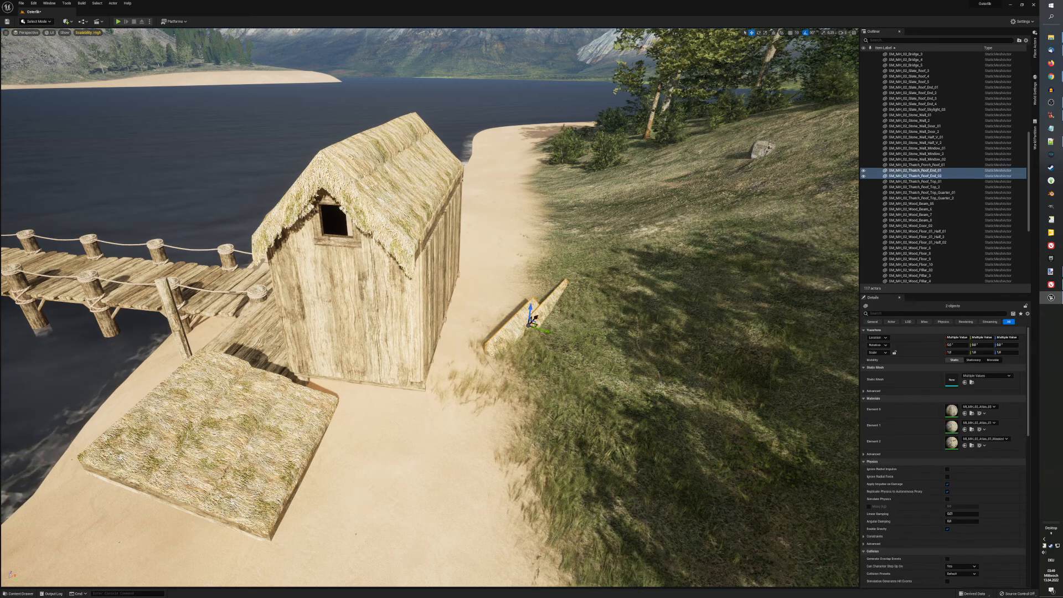
Step: Set the Z rotation of both selected thatch roof end pieces to -24 degrees to match the boathouse
left_click(1001, 345)
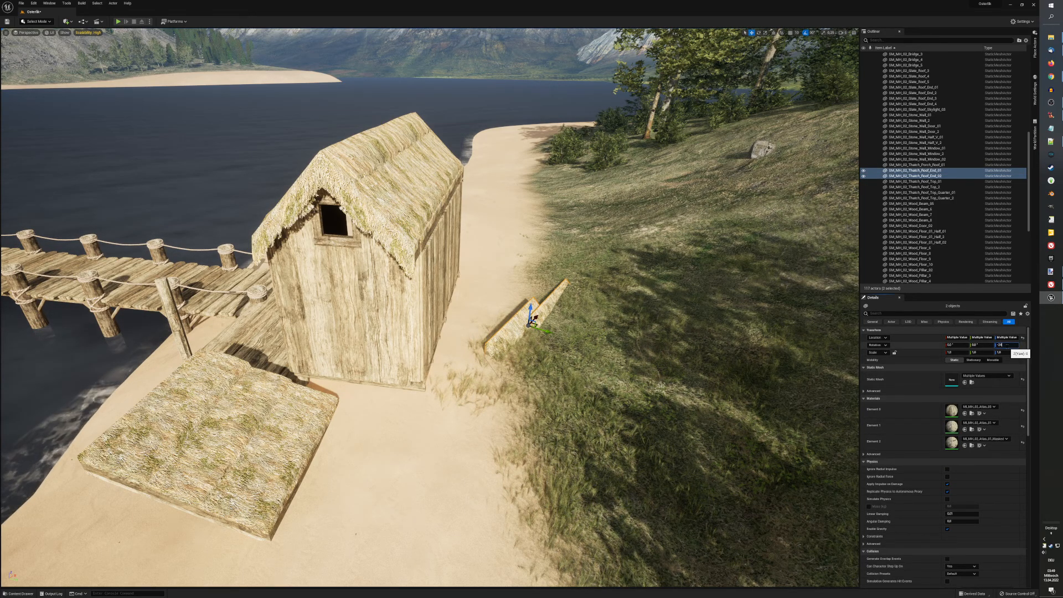
type("-24")
key("Return")
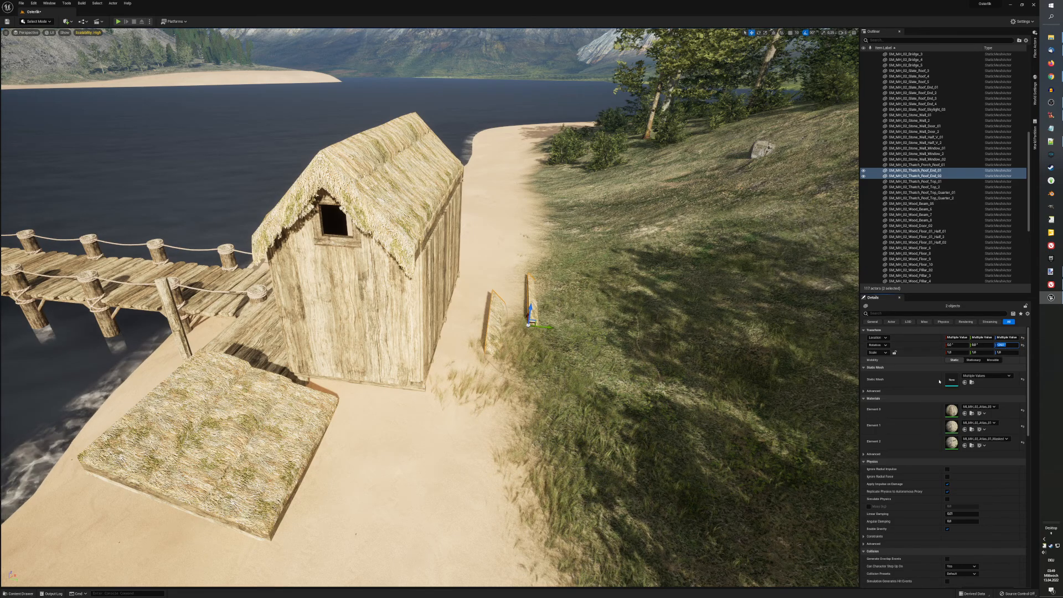
Step: Move SM_MH_02_Thatch_Roof_End_02 beneath the main roof's eaves on the grass-side wall, at the window-side corner
left_click(497, 327)
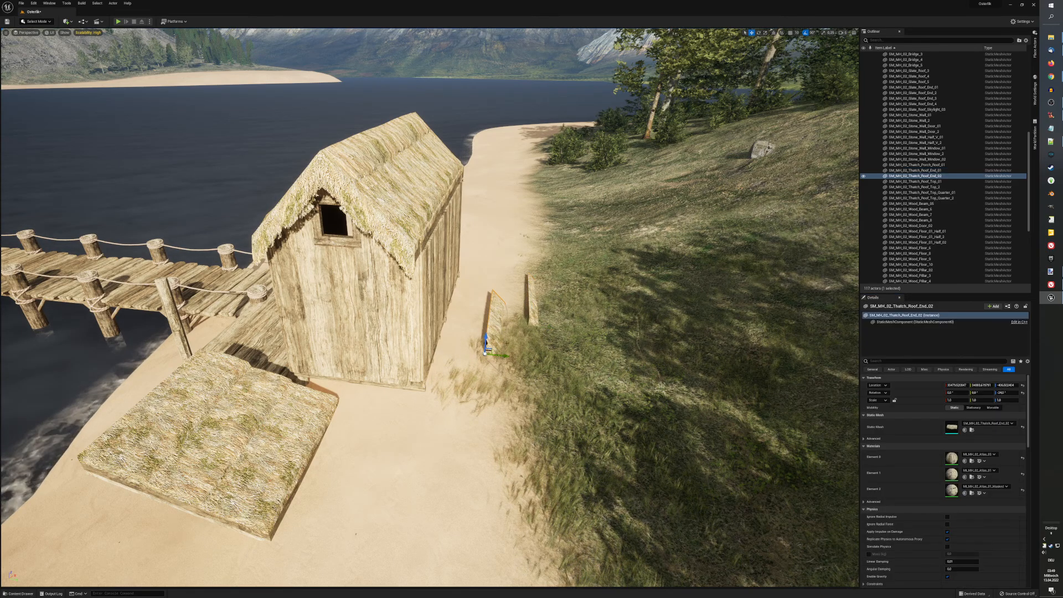
left_click_drag(505, 354, 443, 248)
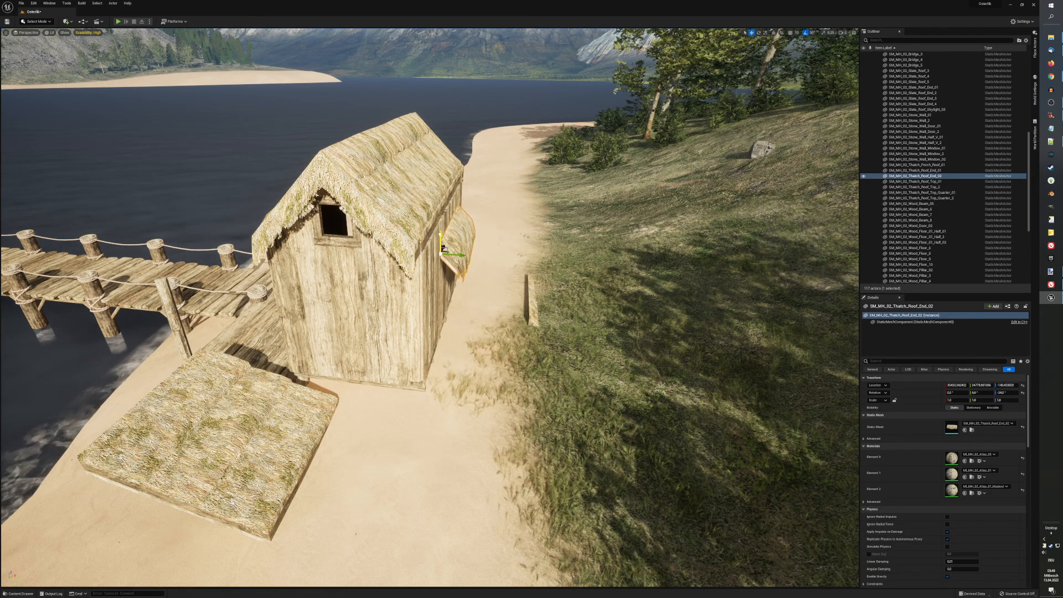
right_click_drag(445, 248, 271, 249)
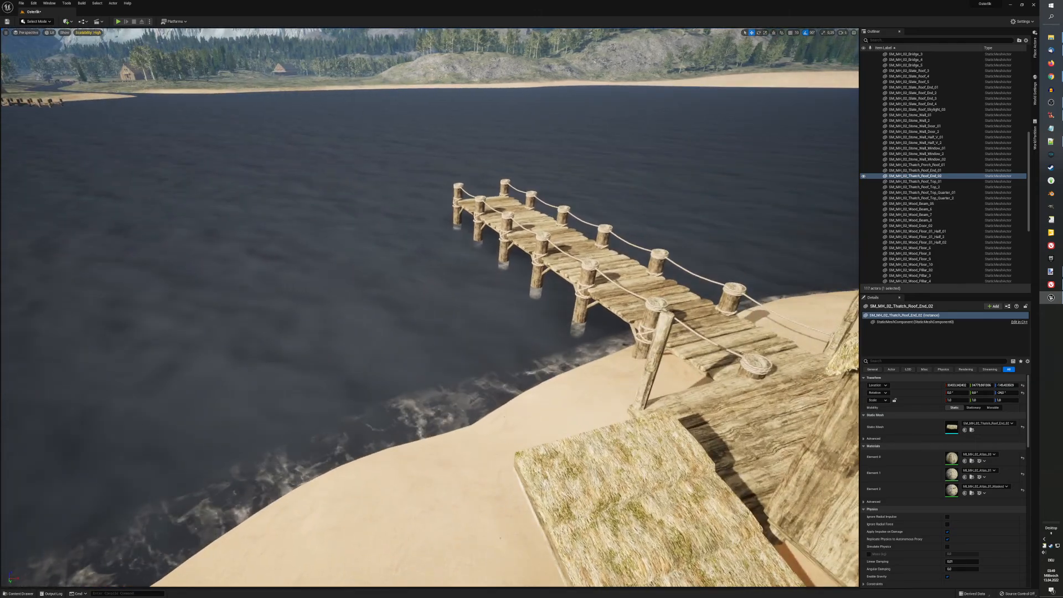
scroll(483, 347, "down", 3)
scroll(483, 347, "down", 3)
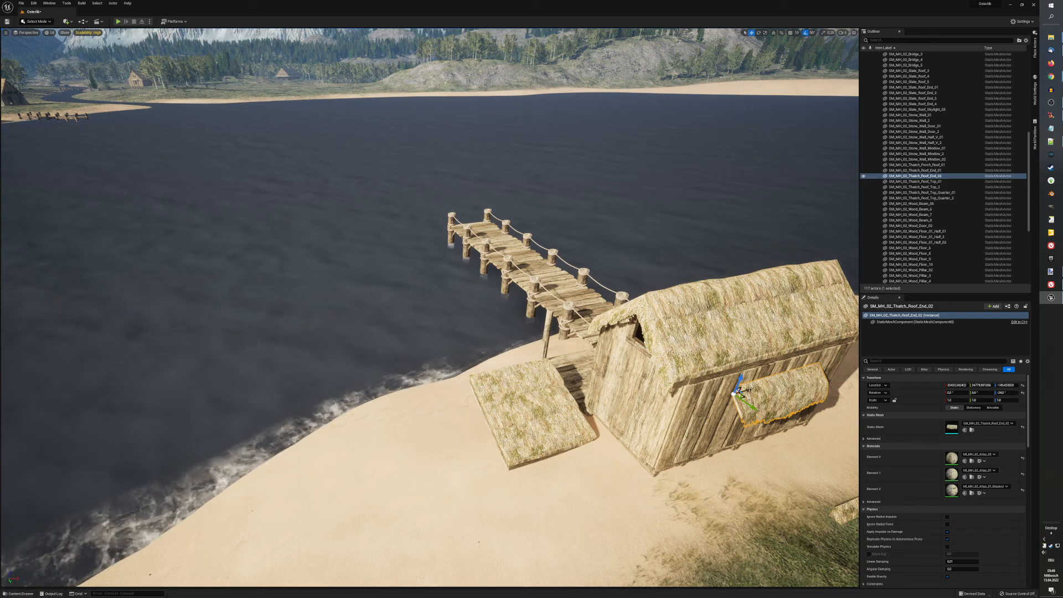
left_click_drag(748, 389, 701, 381)
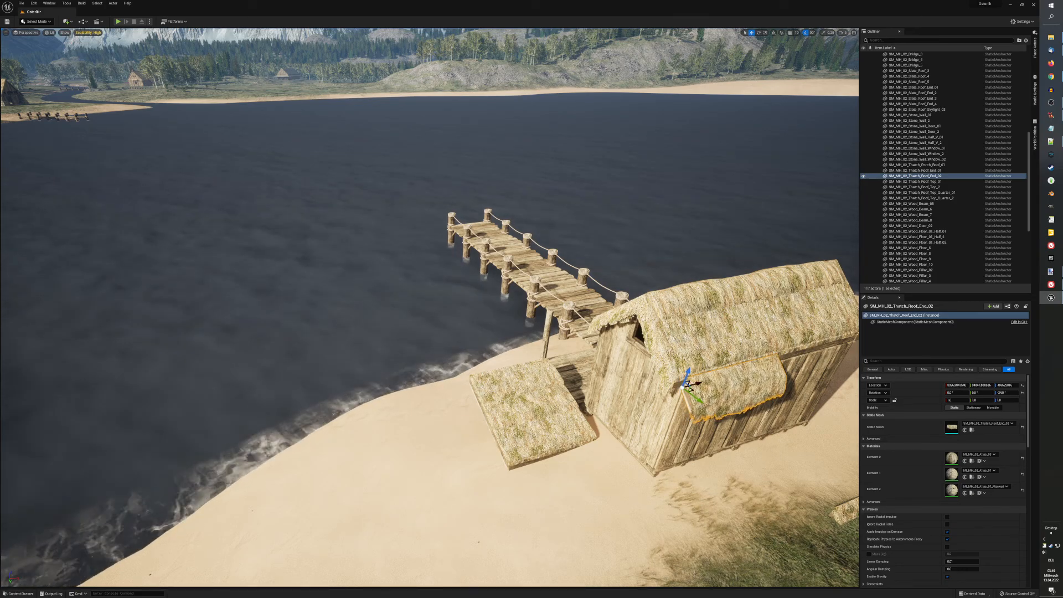
Step: Fine-tune the depth and height of SM_MH_02_Thatch_Roof_End_02 so it tucks under the main roof's lower edge
right_click_drag(701, 382, 706, 386)
key("d")
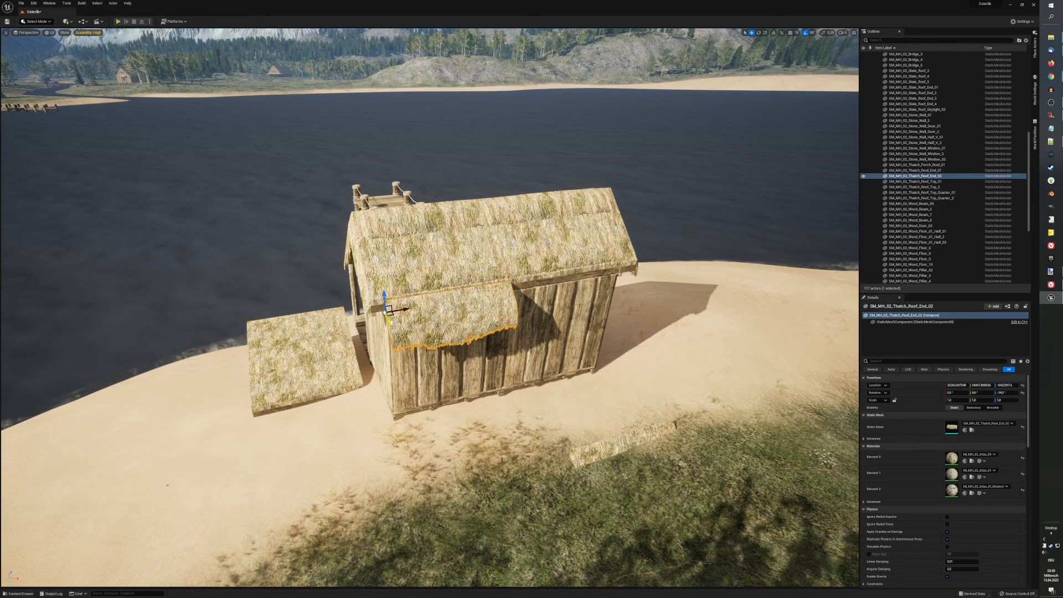
left_click_drag(389, 321, 389, 319)
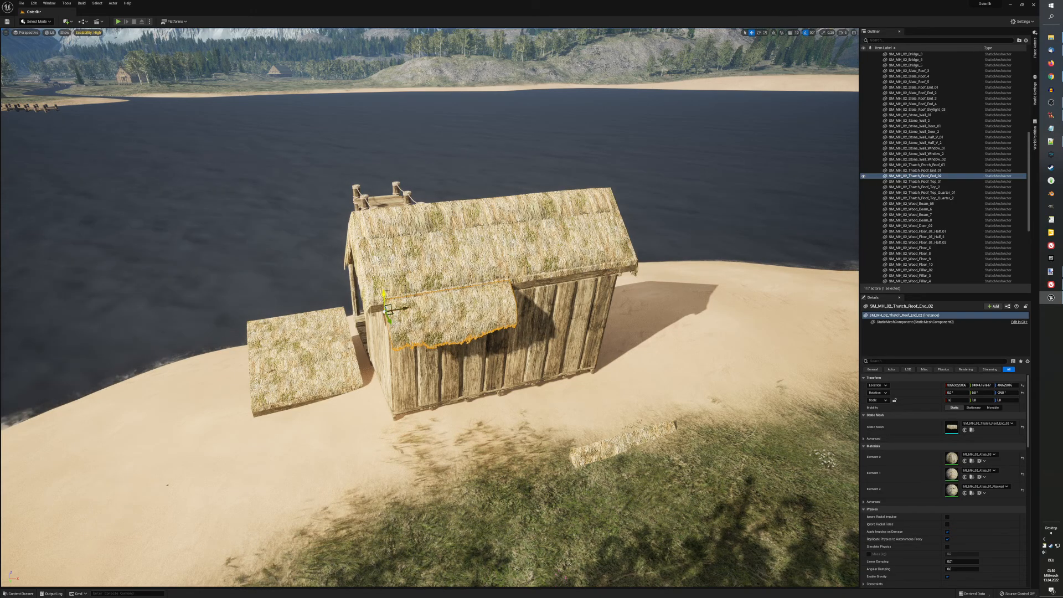
left_click_drag(384, 292, 384, 291)
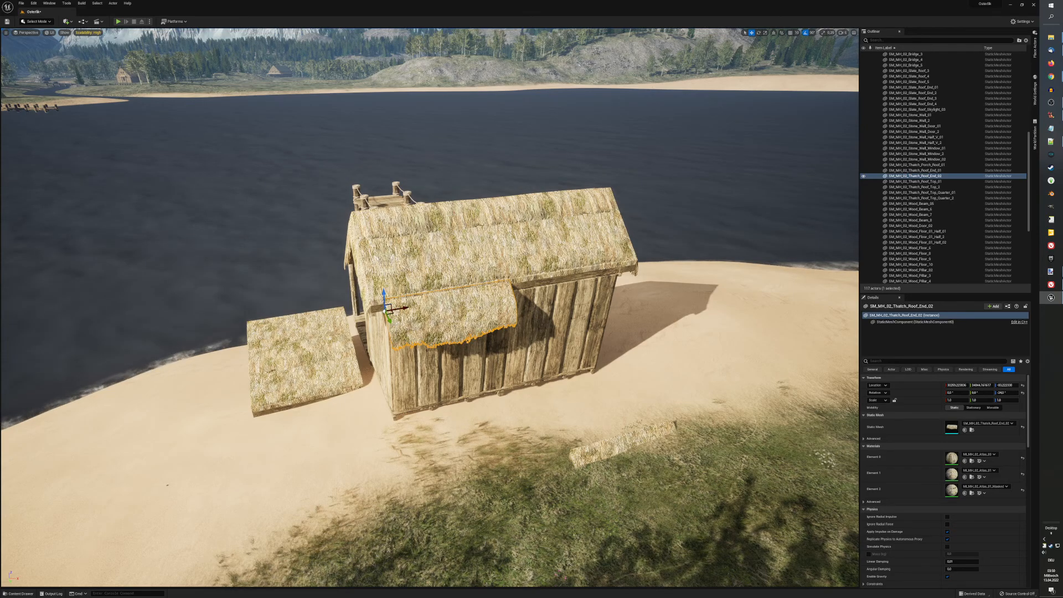
Step: Move SM_MH_02_Thatch_Roof_End_01 onto the grass-side eaves and butt it against the neighbouring roof end piece
left_click(603, 450)
left_click_drag(570, 451, 566, 288)
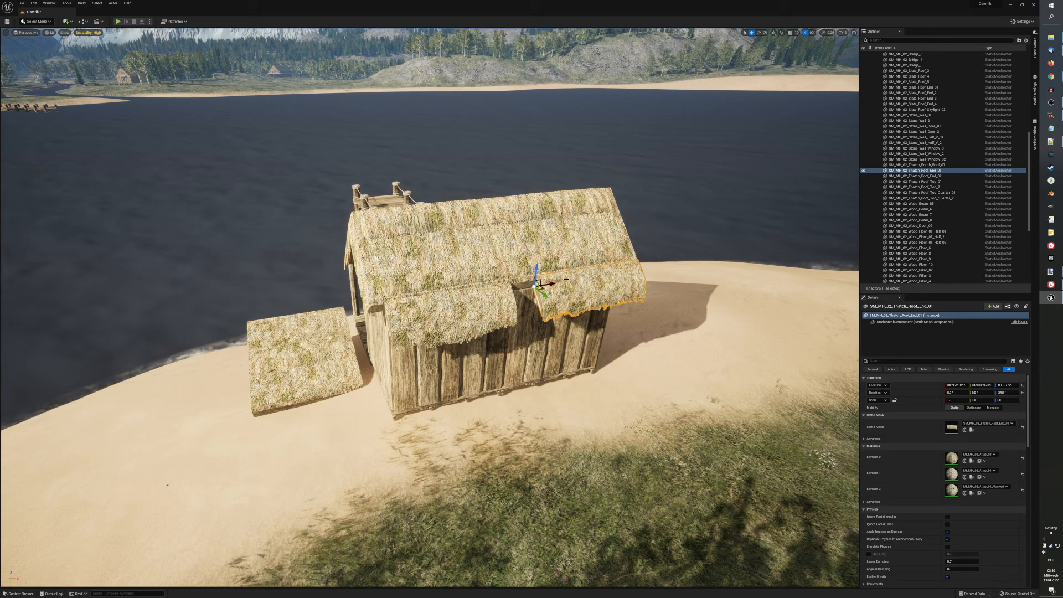
left_click_drag(552, 283, 527, 288)
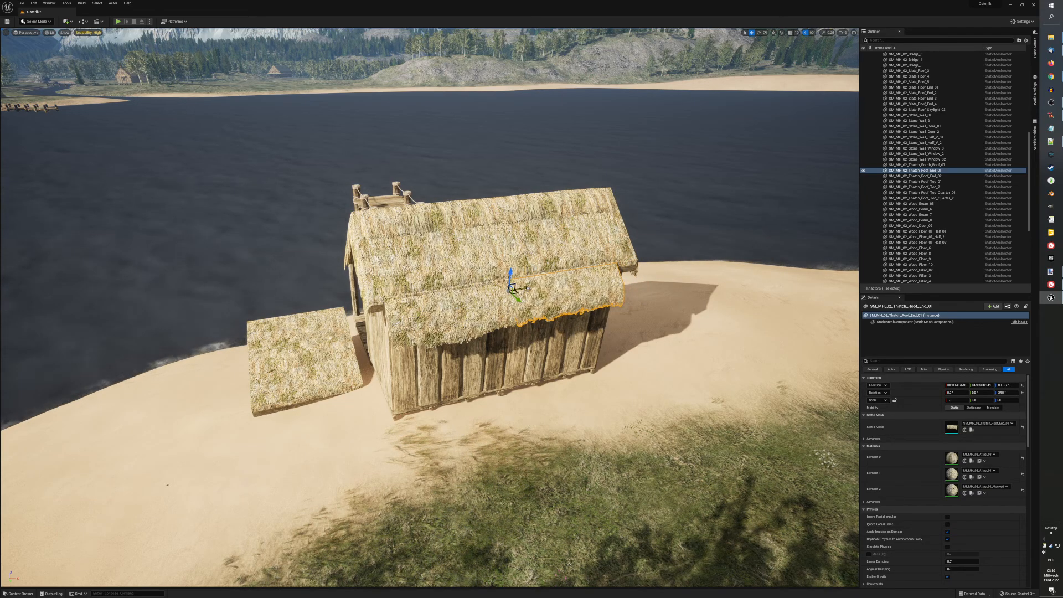
Step: Nudge both lower thatch roof end pieces so they line up with each other and the main roof's edge
right_click_drag(615, 386, 565, 387)
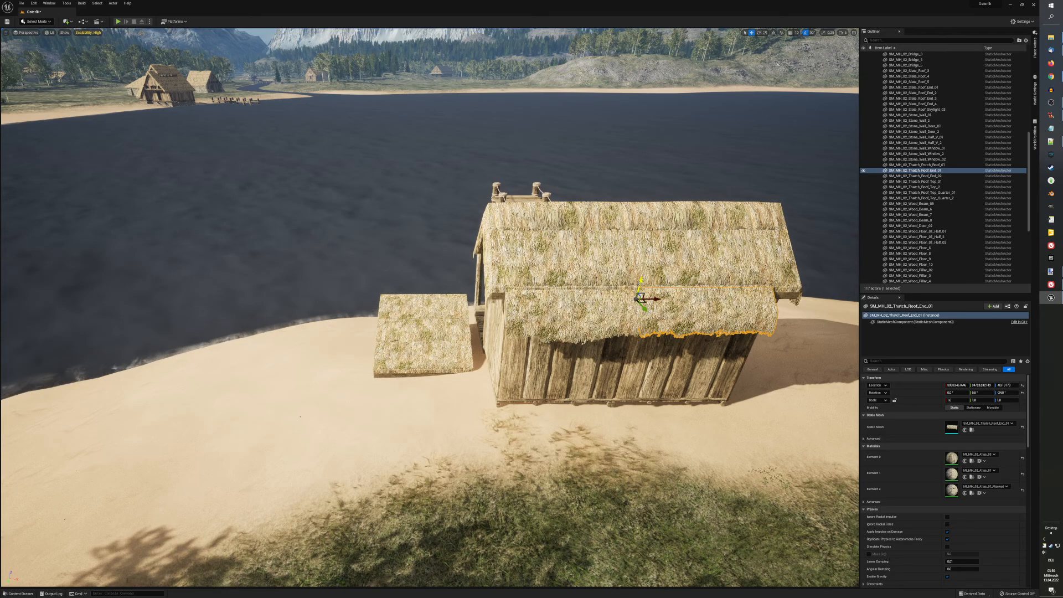
left_click_drag(639, 284, 642, 307)
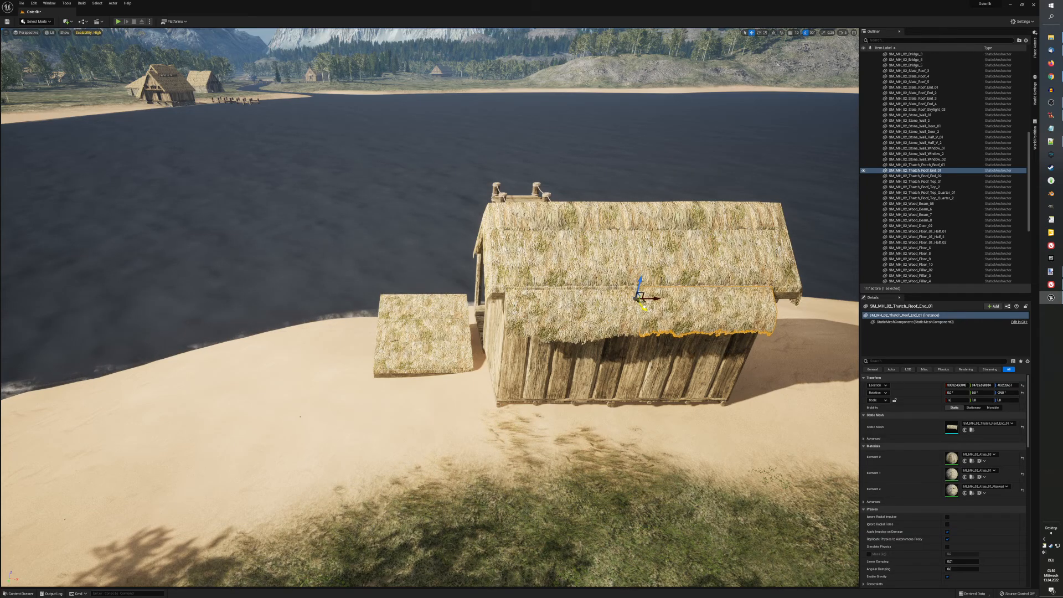
left_click(530, 285)
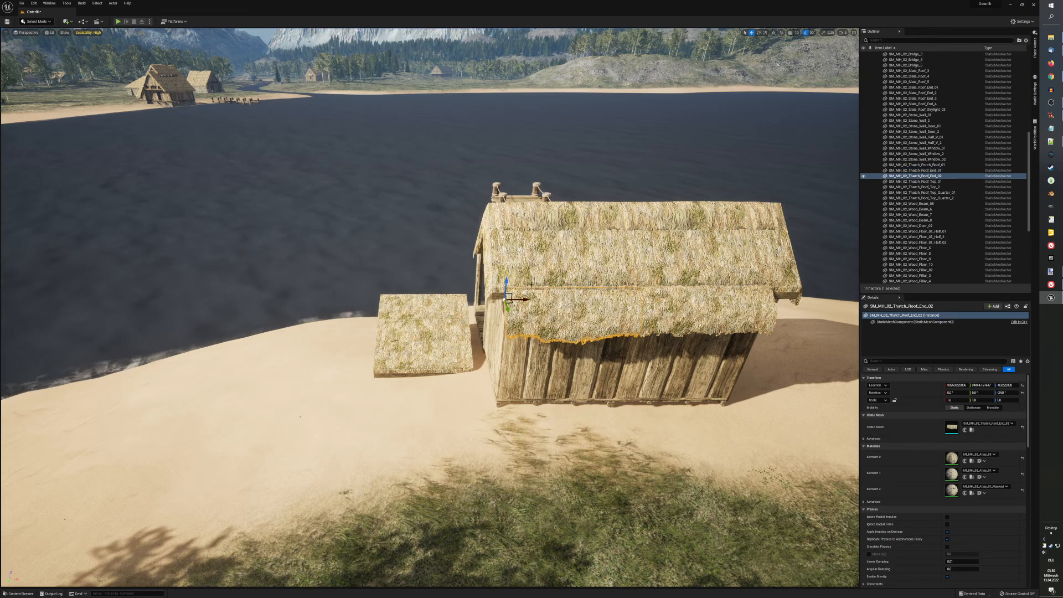
left_click_drag(506, 285, 506, 281)
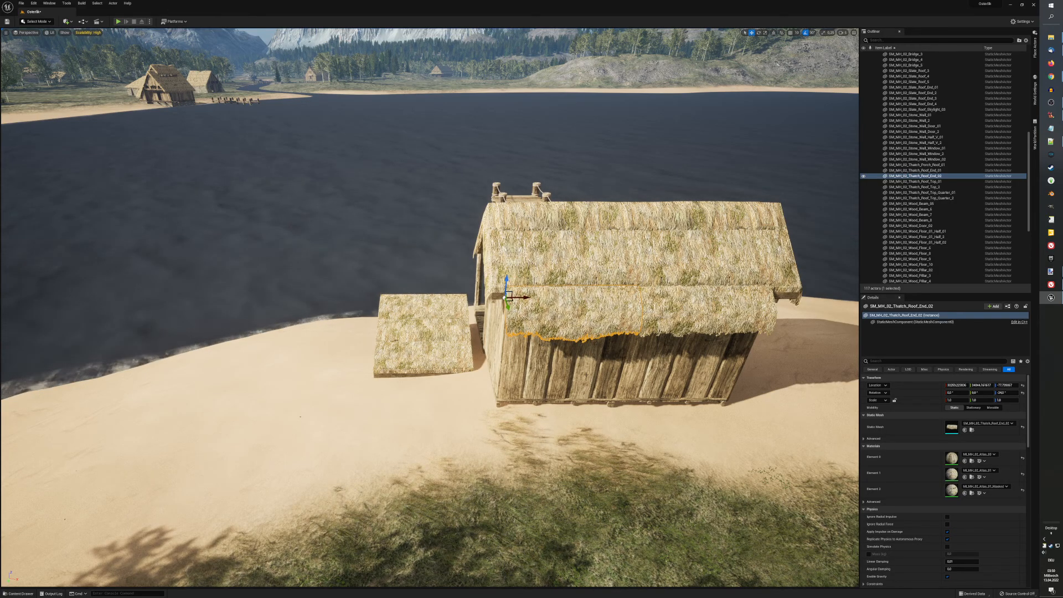
Step: Place SM_MH_02_Thatch_Roof_End_Quarter_01 beside the boathouse and set its Z rotation to -24 degrees
key("ctrl+space")
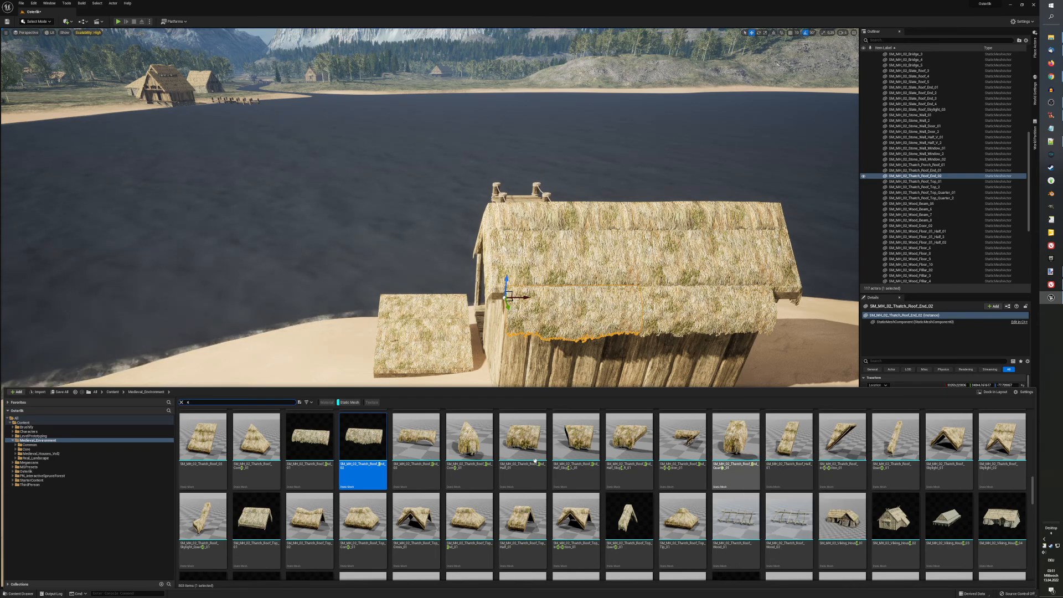
left_click(729, 451)
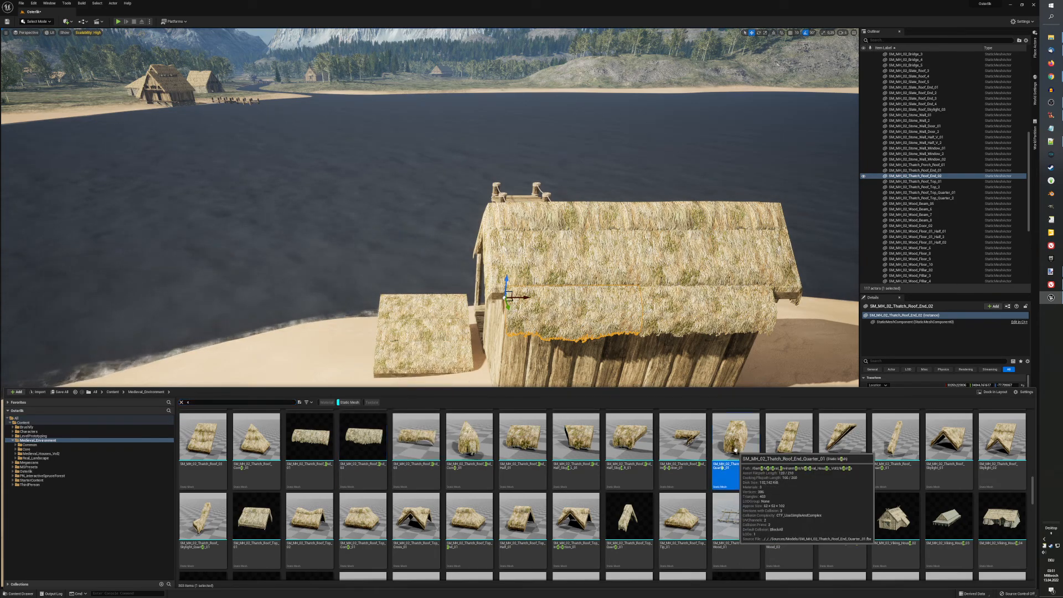
left_click_drag(349, 367, 484, 330)
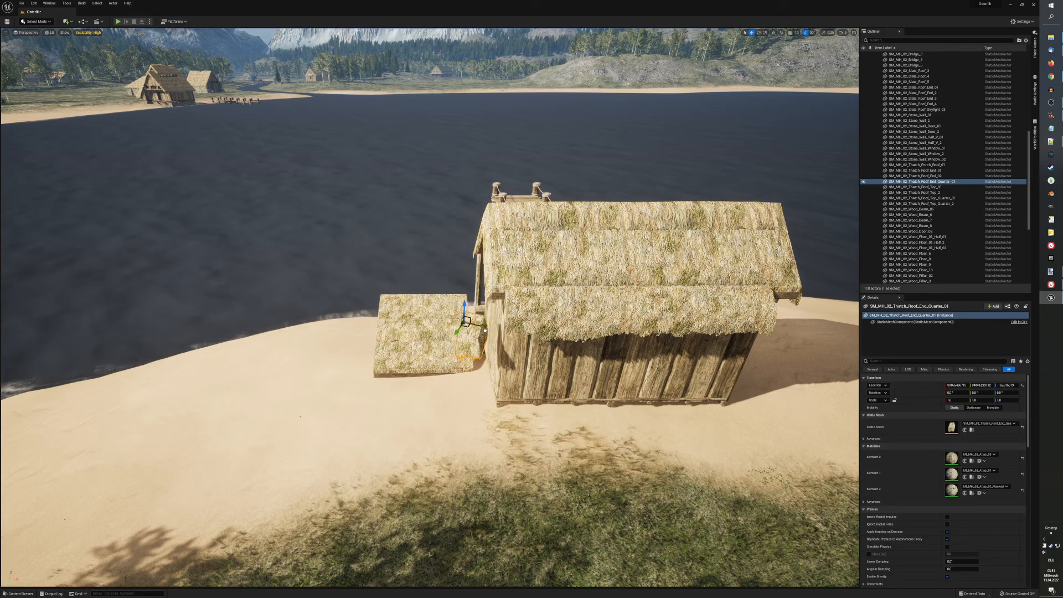
left_click(1005, 393)
type("-")
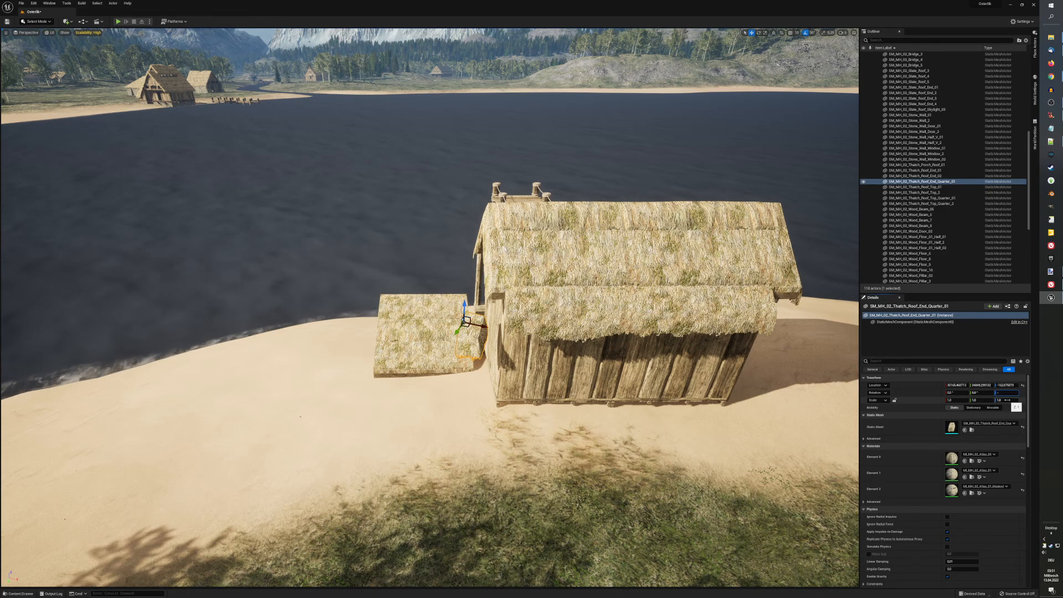
type("24")
key("Return")
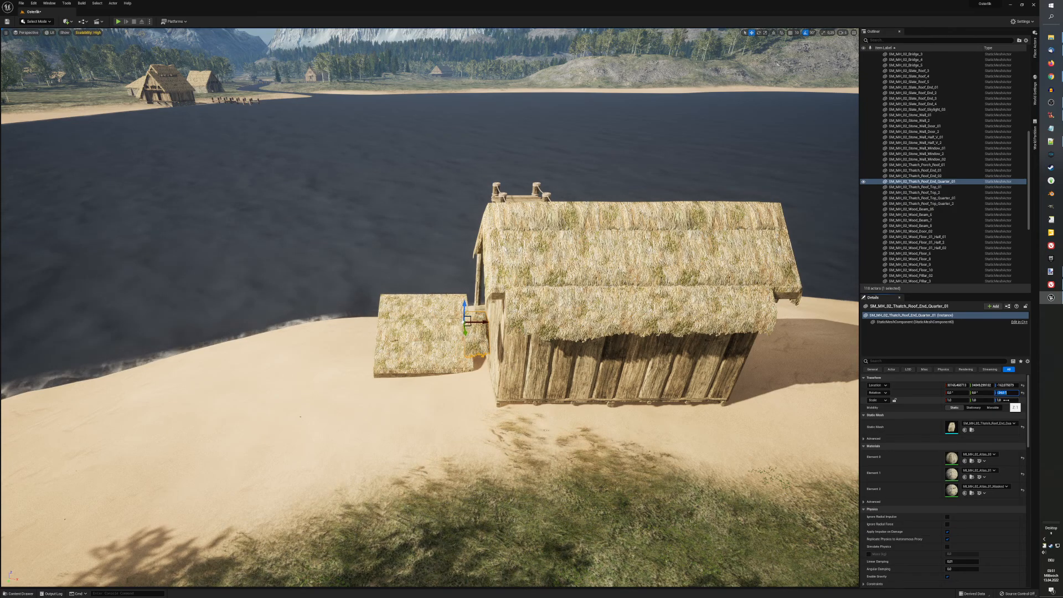
Step: Move the quarter-width roof end piece along the grass-side wall to the boathouse corner opposite the window gable
mouse_move(846, 455)
right_mouse_down()
mouse_move(885, 451)
mouse_move(857, 454)
right_mouse_up()
key("d")
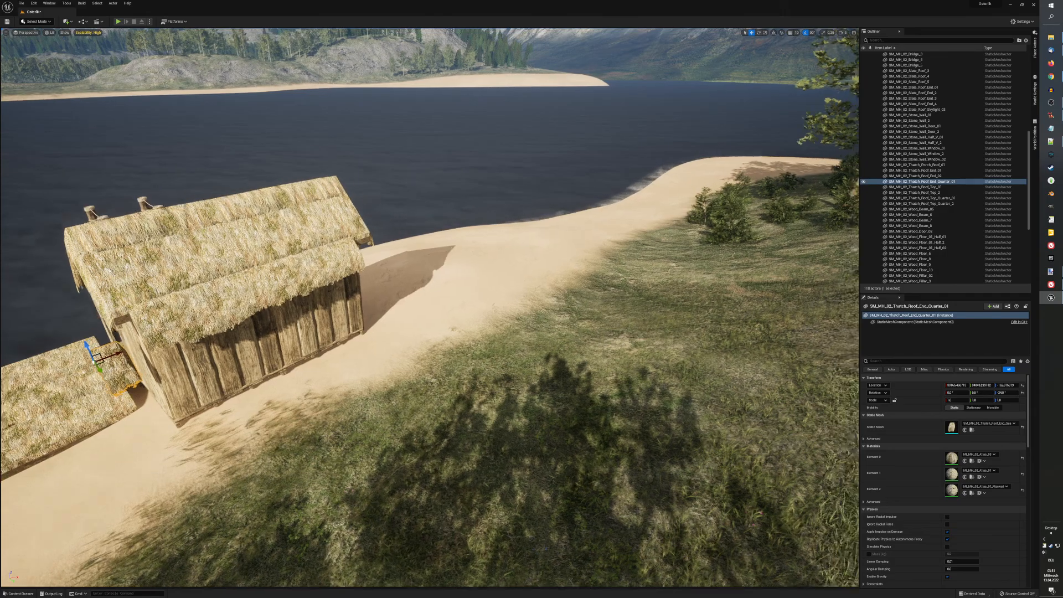
key("s")
key("a")
key("d")
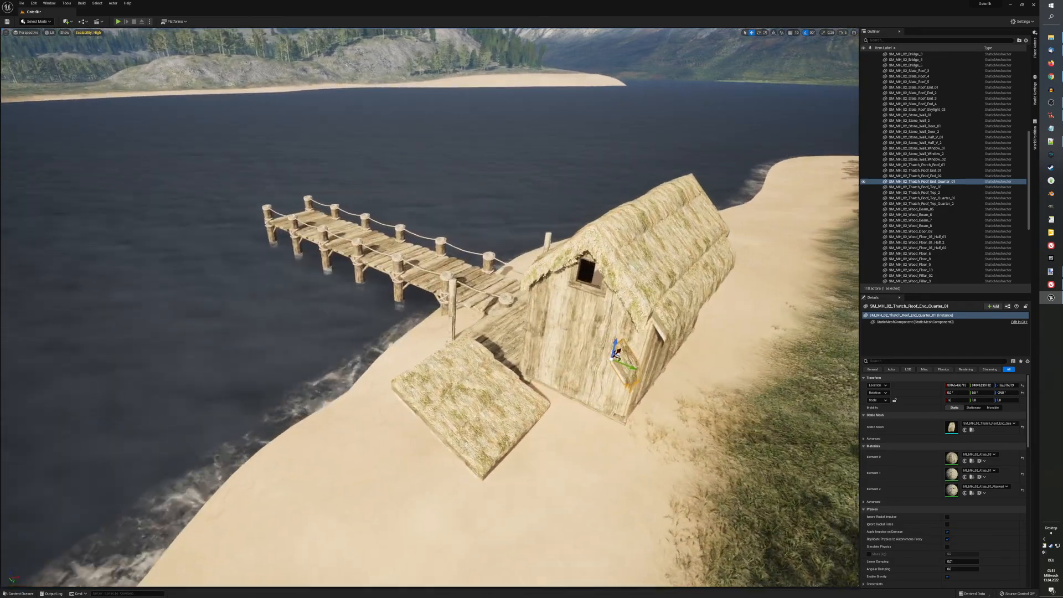
key("d")
key("e")
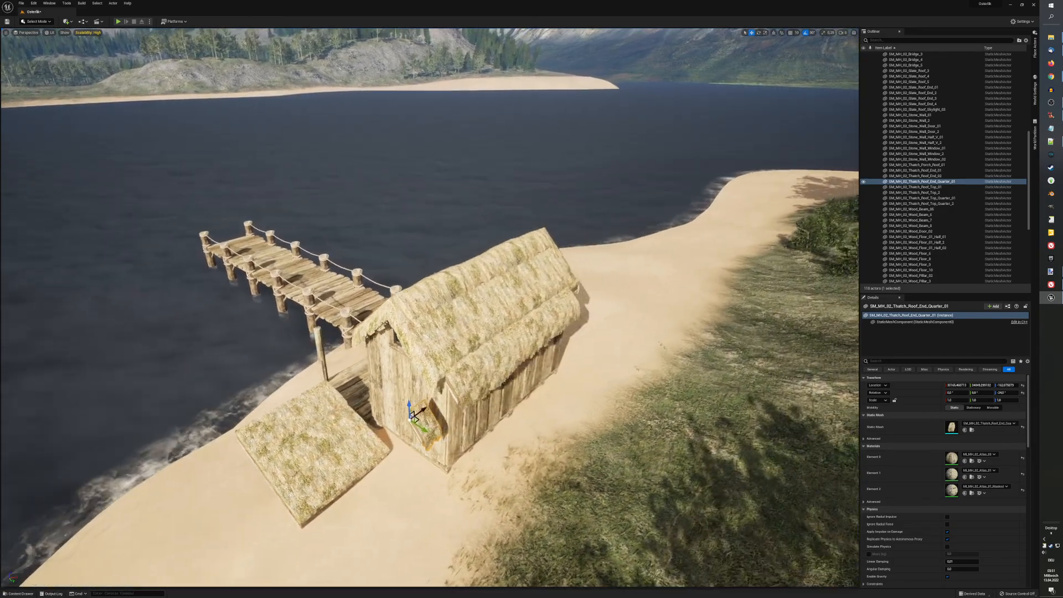
key("d")
key("q")
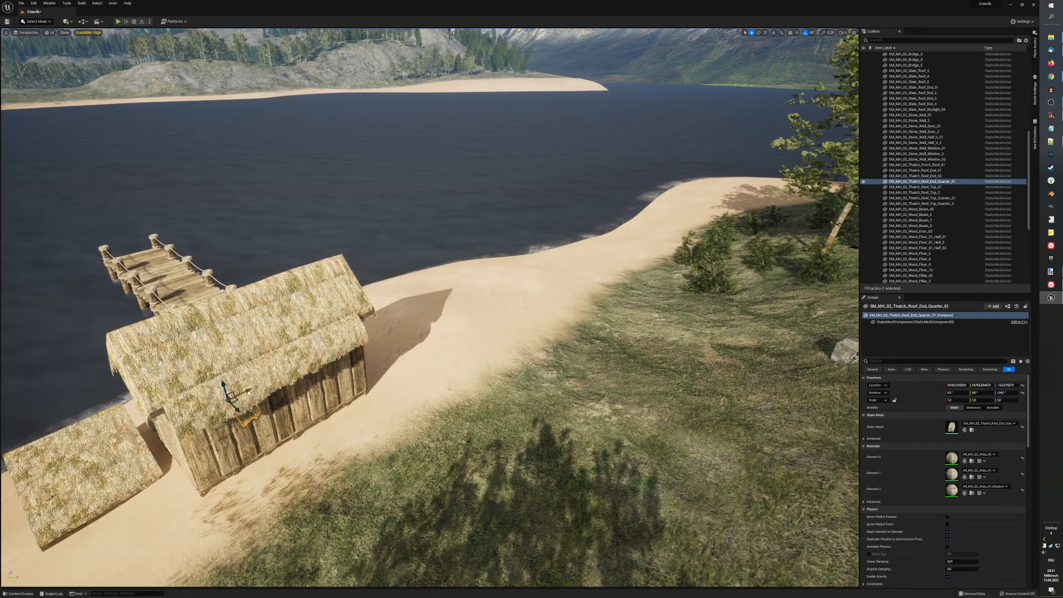
left_click_drag(132, 447, 386, 319)
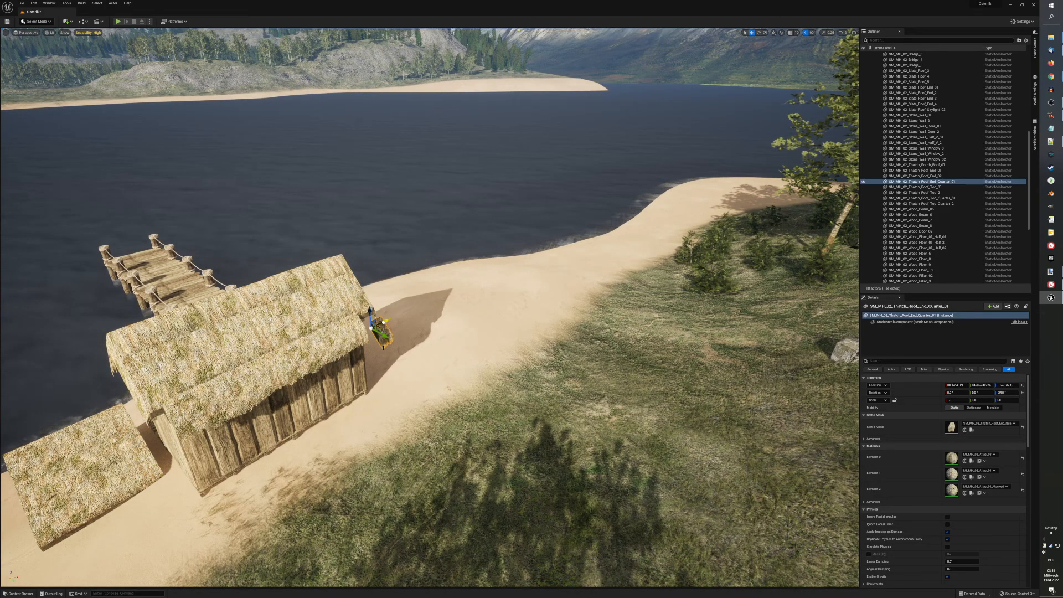
Step: Move the quarter thatch roof end piece from beside the hut onto the open corner of its lower roof row
key("s")
key("d")
right_click_drag(386, 319, 317, 322)
key("a")
key("q")
key("d")
key("q")
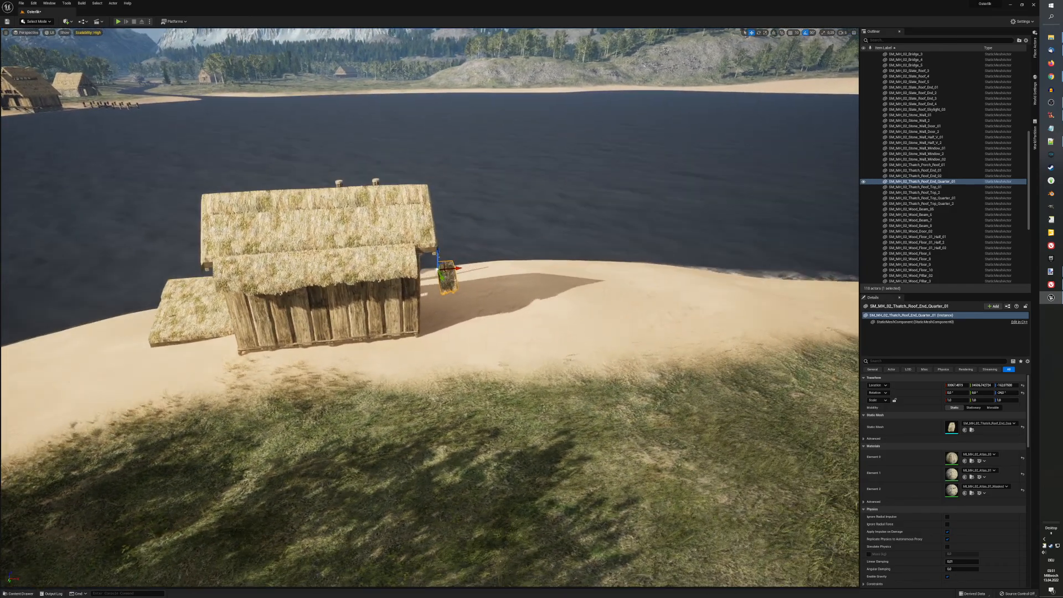
scroll(432, 402, "up", 5)
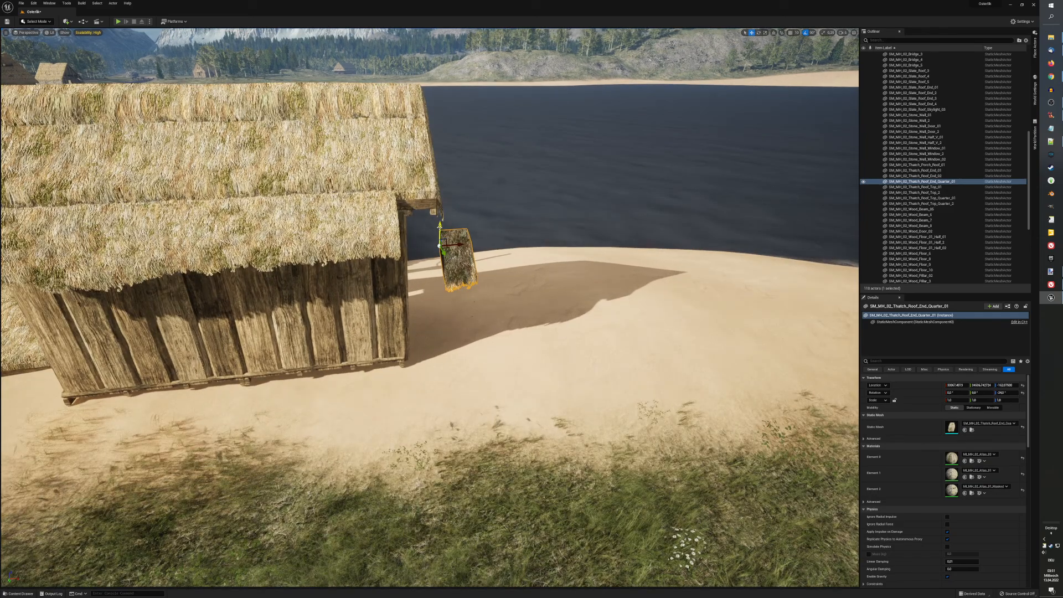
left_click_drag(440, 230, 398, 215)
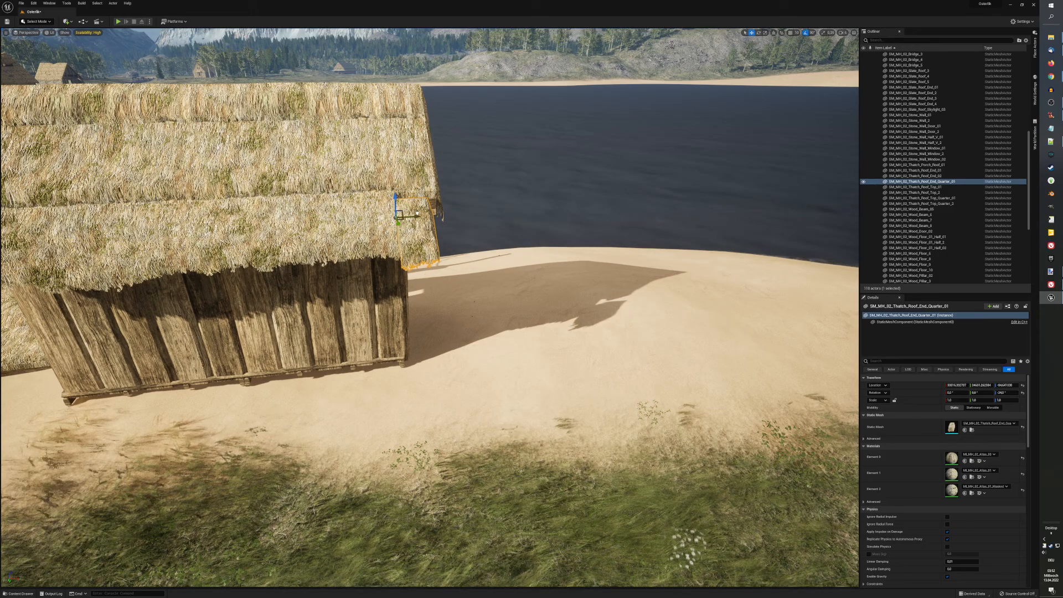
Step: Shift the quarter roof end piece slightly outward along the eave, away from the neighbouring thatch panel
key("d")
right_click_drag(566, 385, 471, 386)
right_click_drag(566, 386, 590, 389)
key("s")
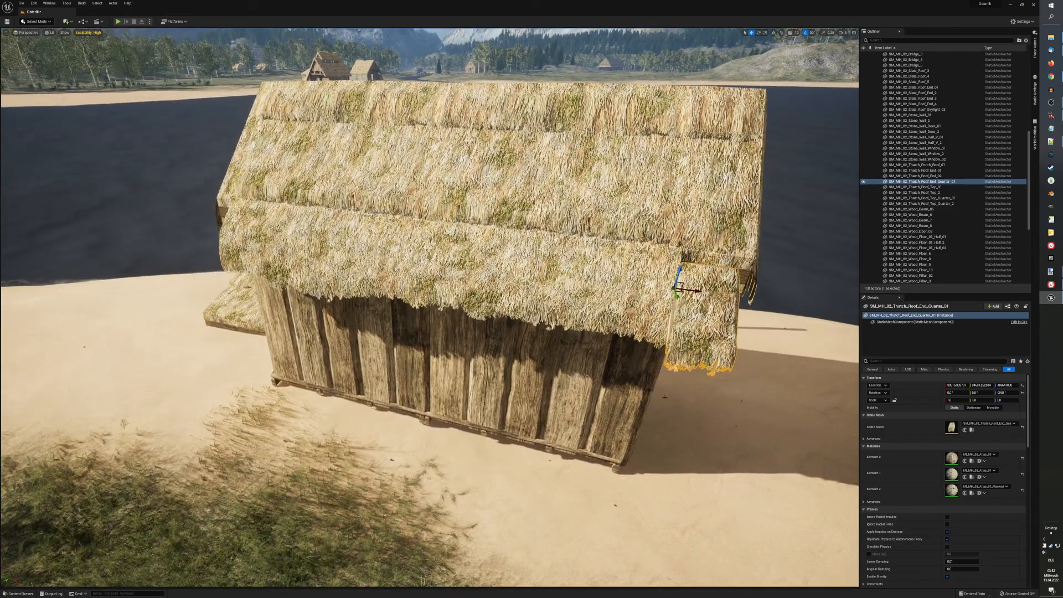
left_click_drag(698, 284, 717, 285)
Step: Raise the quarter roof end piece and fit it against the upper roof, in line with the gable edge
right_click_drag(714, 291, 681, 291)
key("a")
key("d")
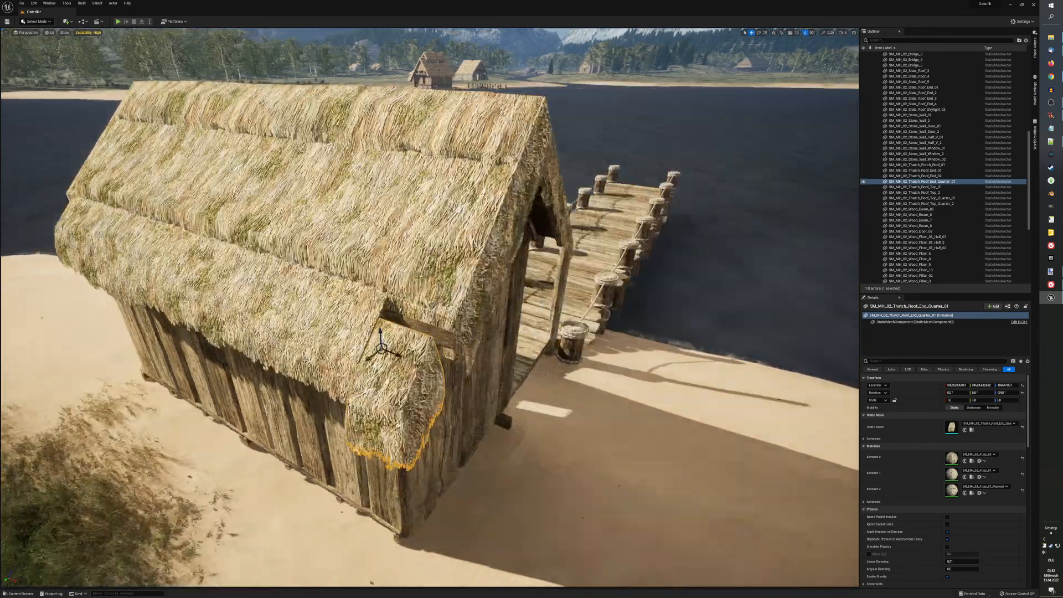
key("a")
key("w")
key("s")
key("d")
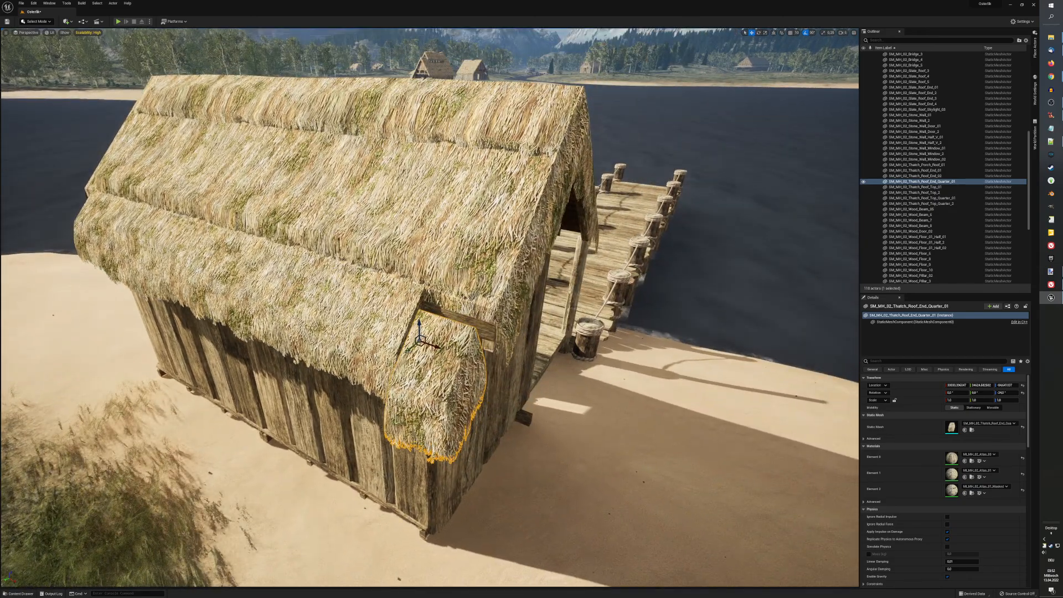
left_click_drag(408, 351, 426, 328)
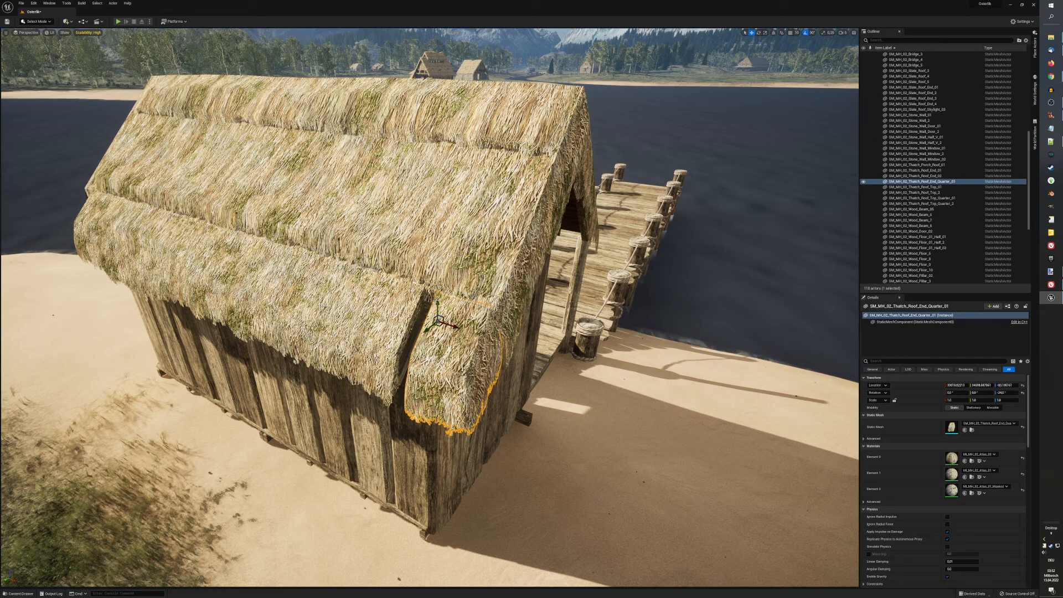
left_click_drag(426, 328, 427, 330)
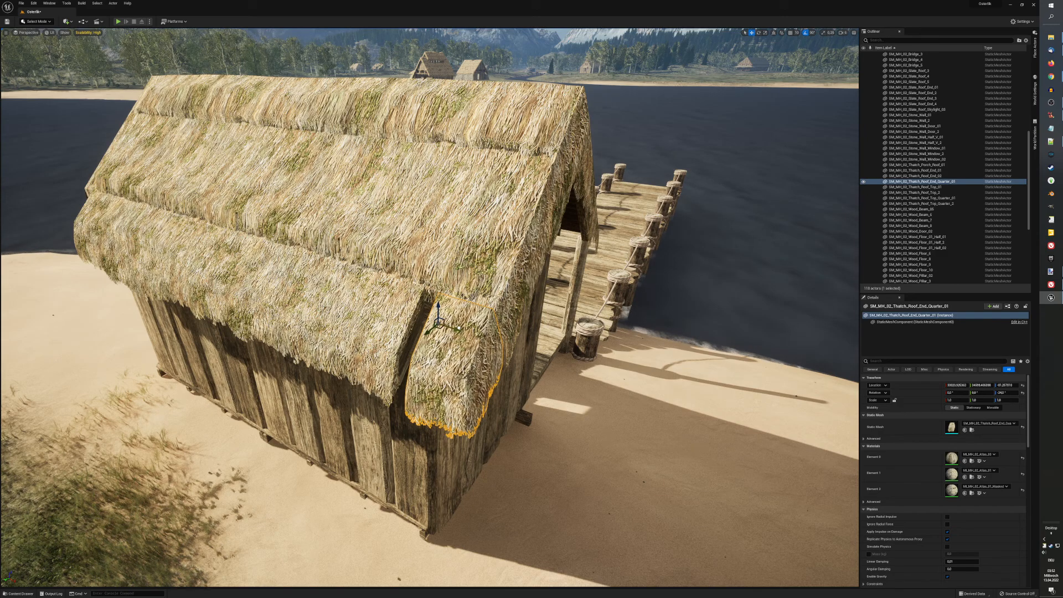
Step: Slide the SM_MH_02_Thatch_Roof_End_01 panel along the eave until it meets the quarter end piece
left_click(382, 323)
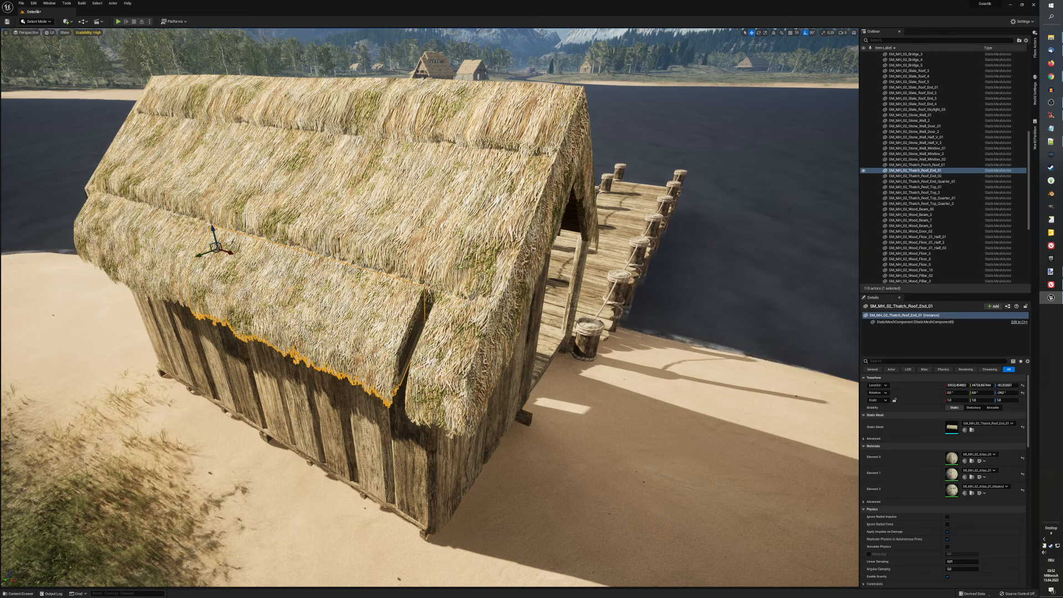
left_click_drag(231, 252, 243, 257)
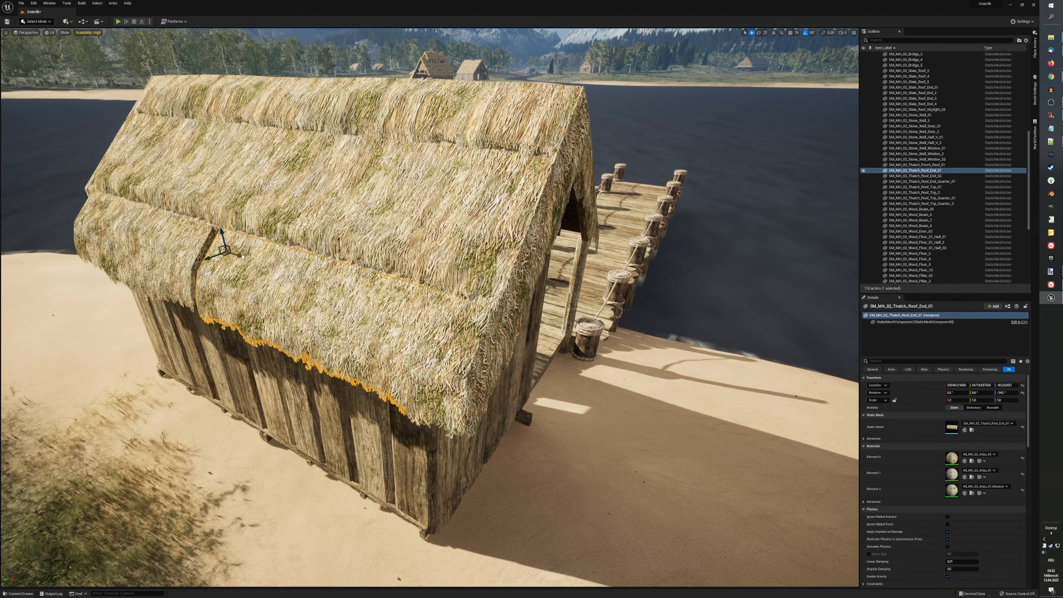
Step: Slide the SM_MH_02_Thatch_Roof_End_02 panel against the neighbouring lower roof panel and fine-tune its height to match
key("d")
mouse_move(223, 335)
right_mouse_down()
mouse_move(157, 330)
mouse_move(228, 331)
mouse_move(206, 332)
right_mouse_up()
key("a")
key("s")
key("d")
key("a")
key("q")
key("e")
key("a")
key("d")
key("e")
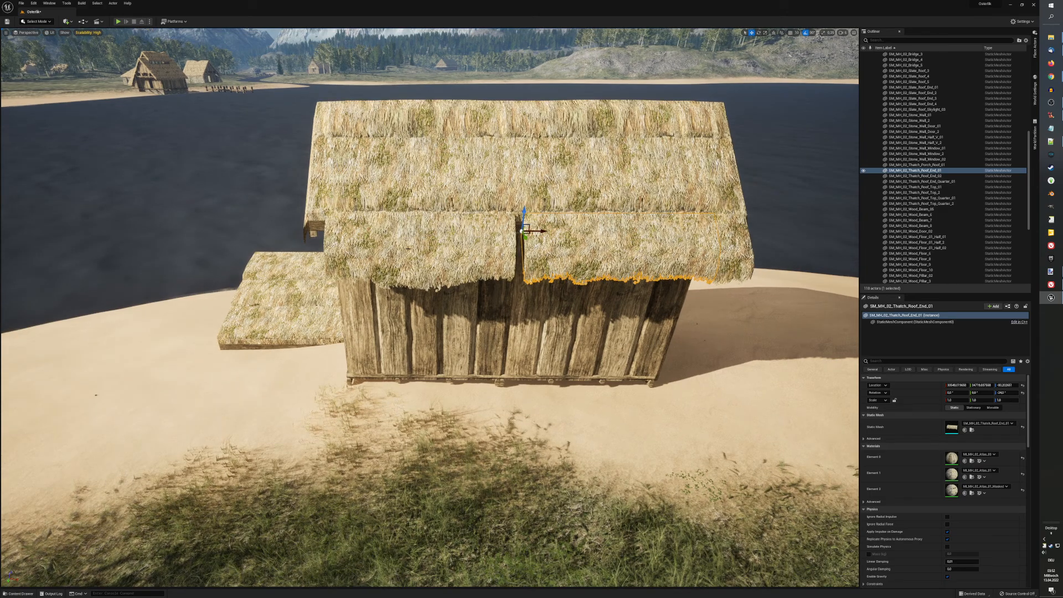
left_click(476, 257)
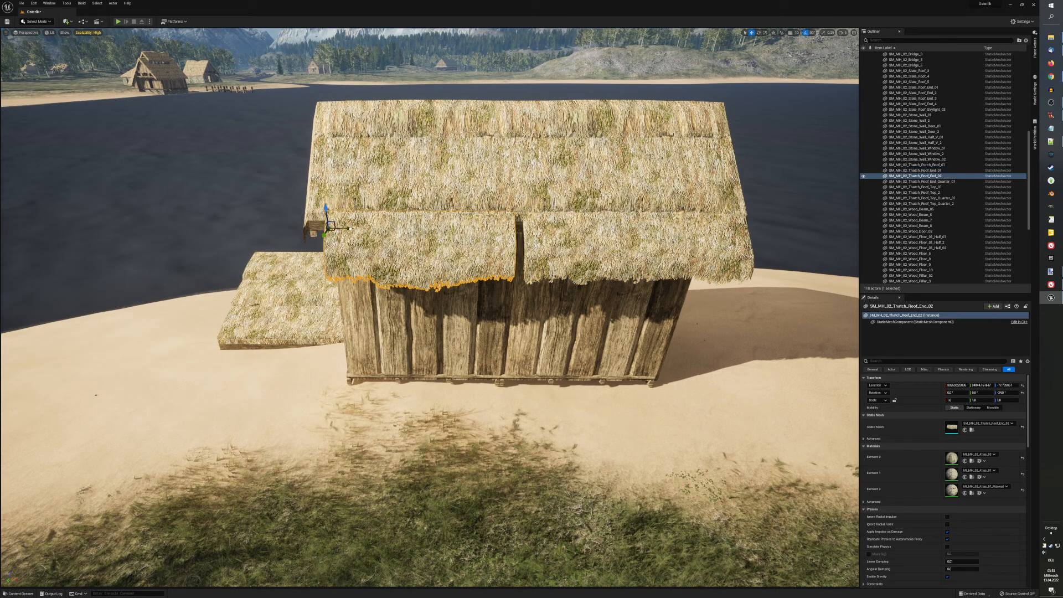
left_click_drag(350, 229, 358, 229)
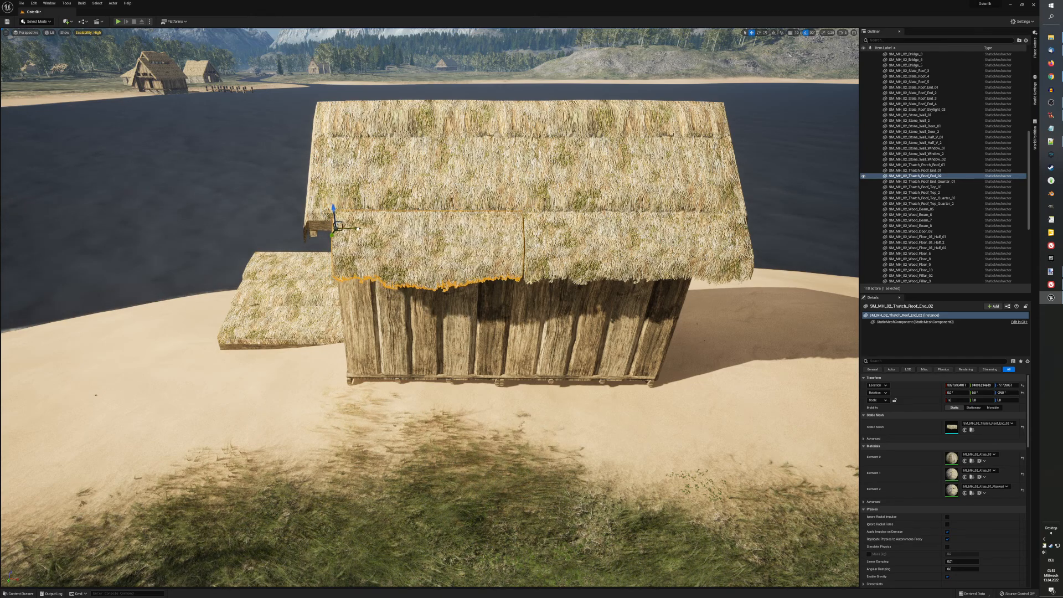
right_click_drag(358, 228, 358, 229)
key("w")
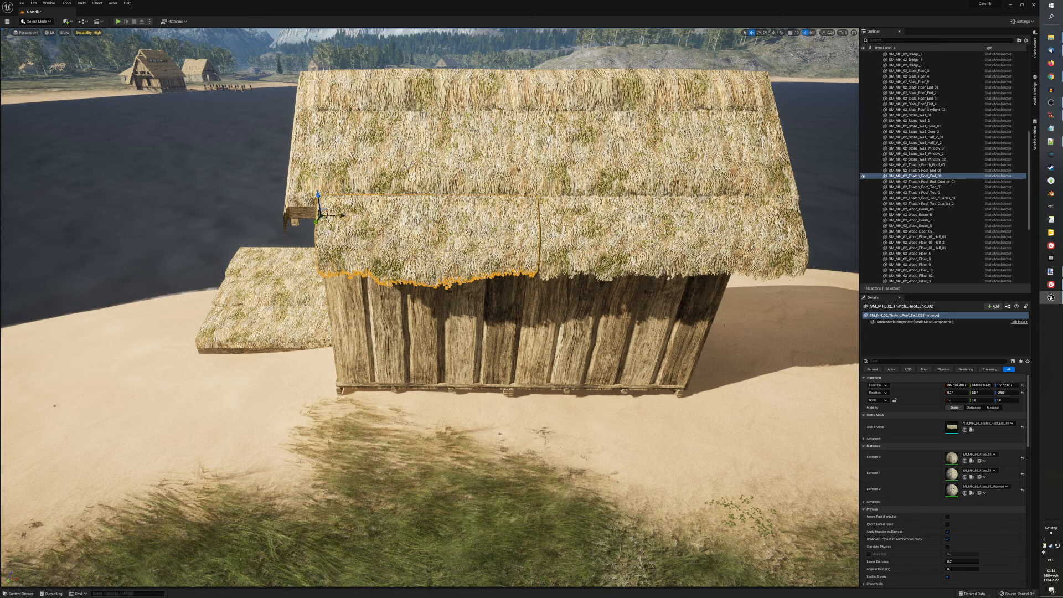
left_click_drag(344, 215, 346, 214)
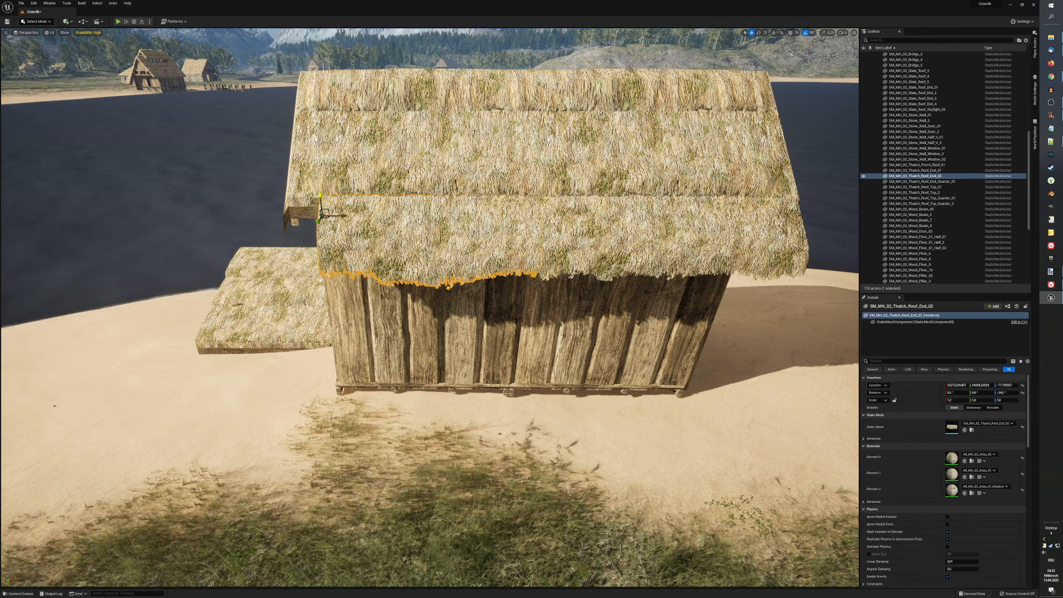
left_click_drag(319, 206, 320, 222)
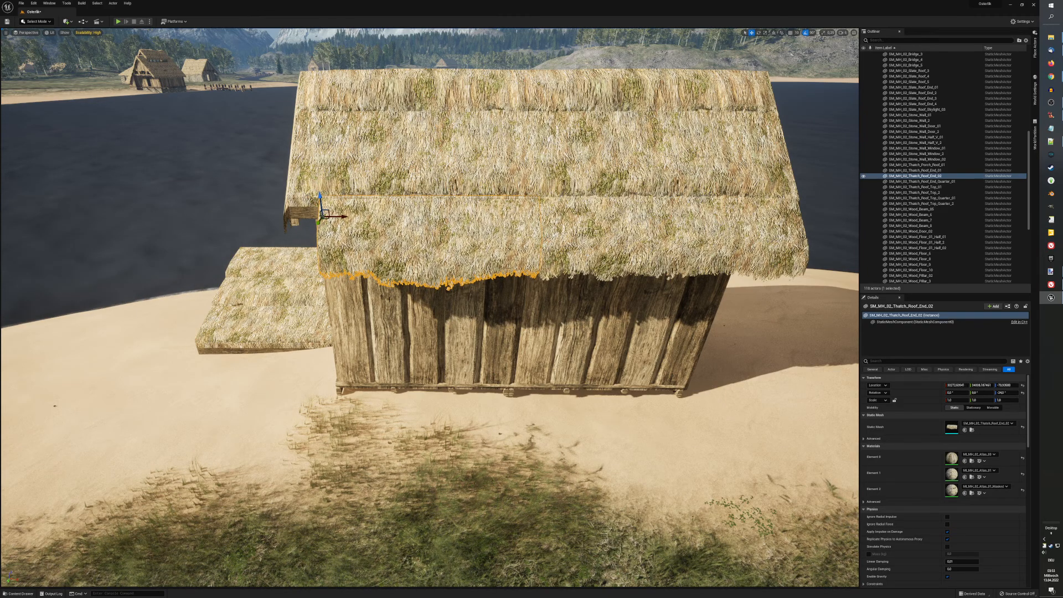
Step: Look through the thatch roof meshes in the content library for a piece that fits the lower roof's other open end
key("ctrl+space")
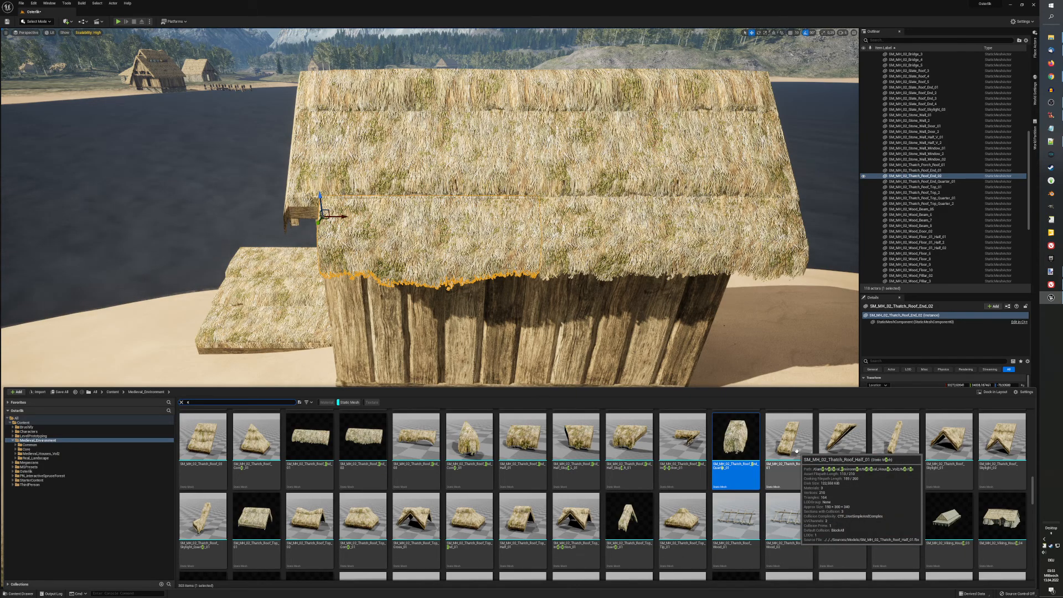
scroll(792, 451, "up", 2)
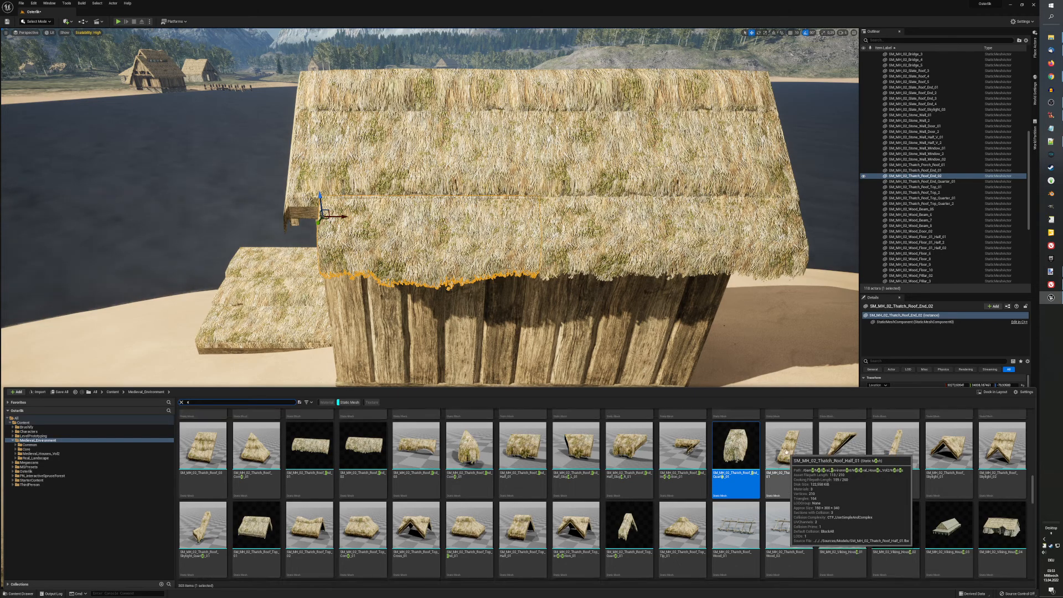
scroll(787, 451, "up", 1)
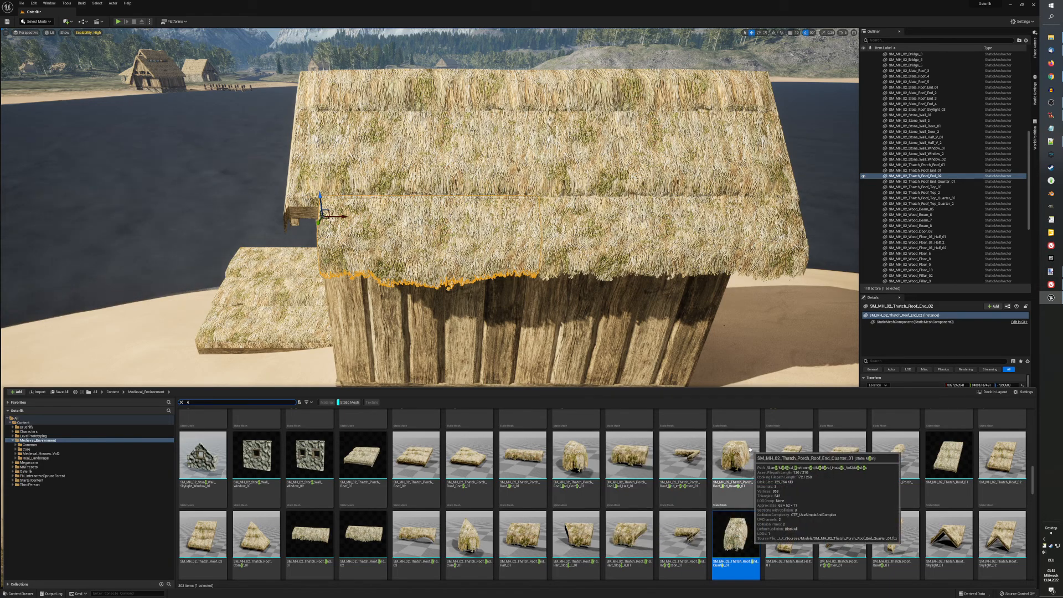
scroll(809, 471, "down", 1)
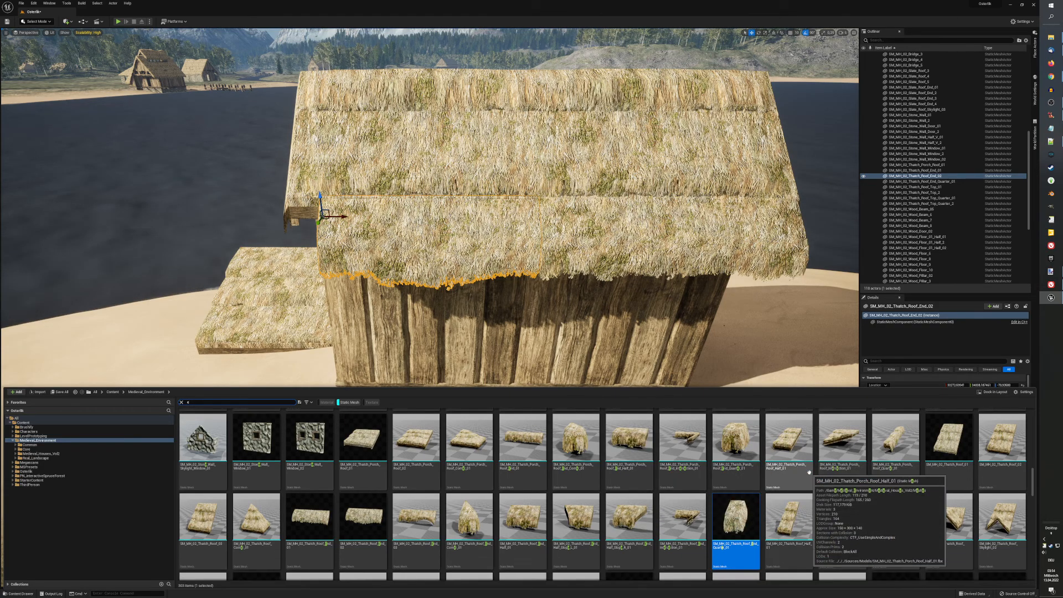
scroll(808, 472, "down", 1)
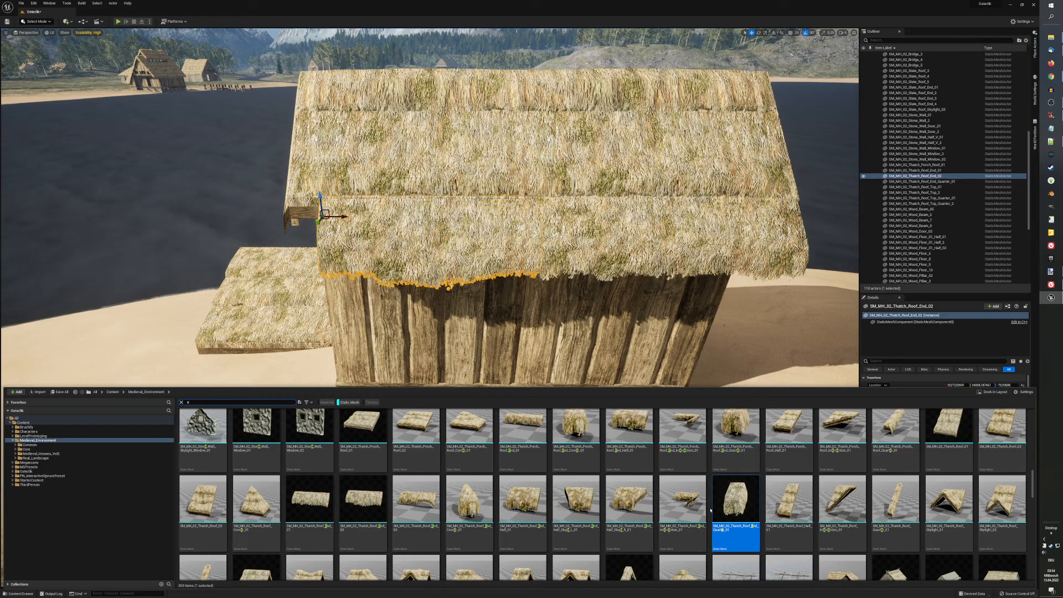
scroll(674, 497, "down", 2)
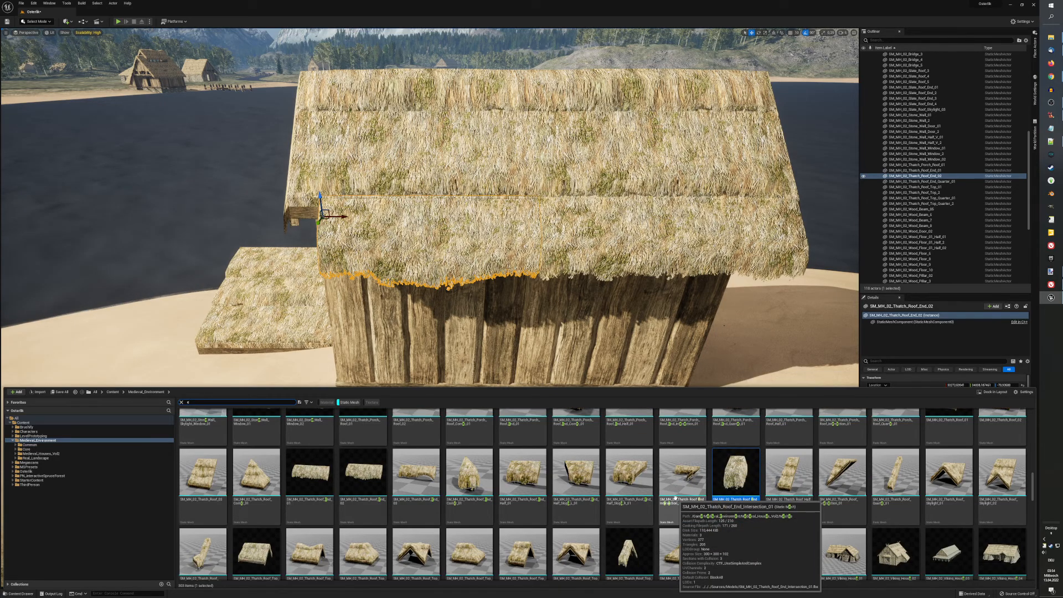
scroll(675, 497, "down", 1)
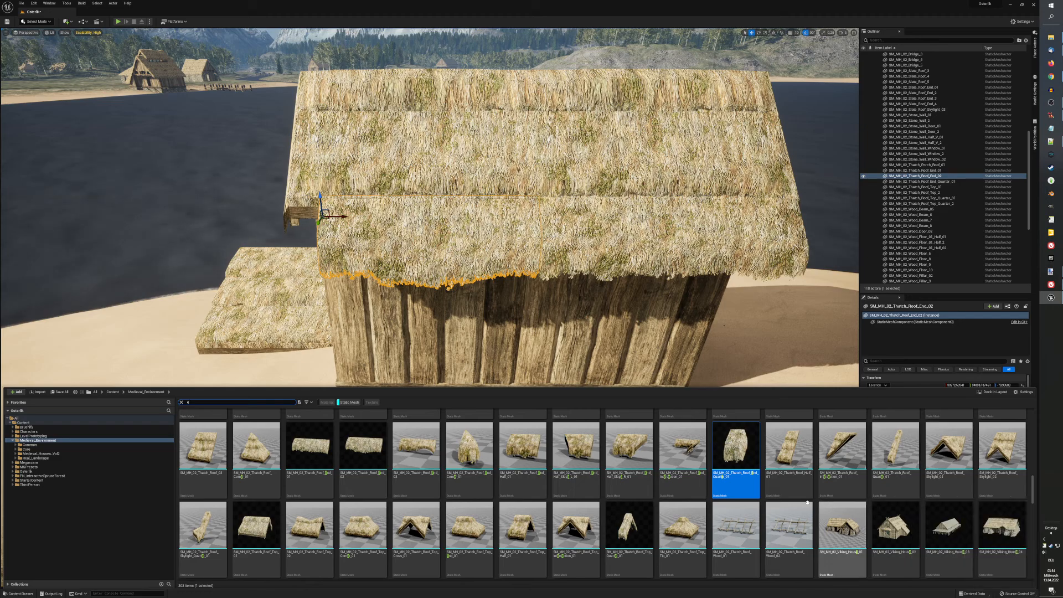
scroll(799, 506, "down", 1)
scroll(799, 507, "up", 1)
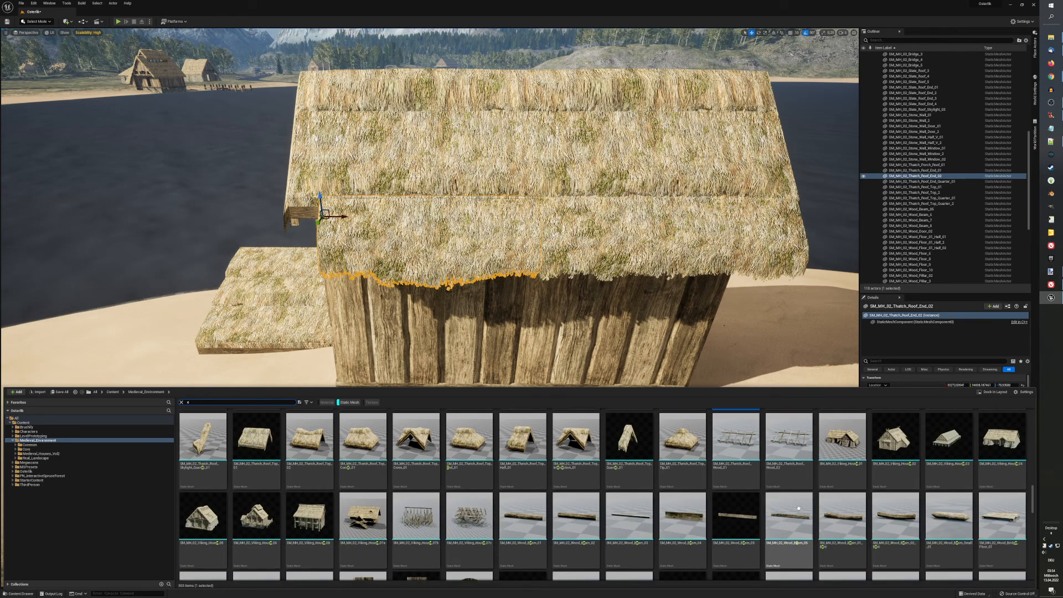
scroll(799, 506, "up", 2)
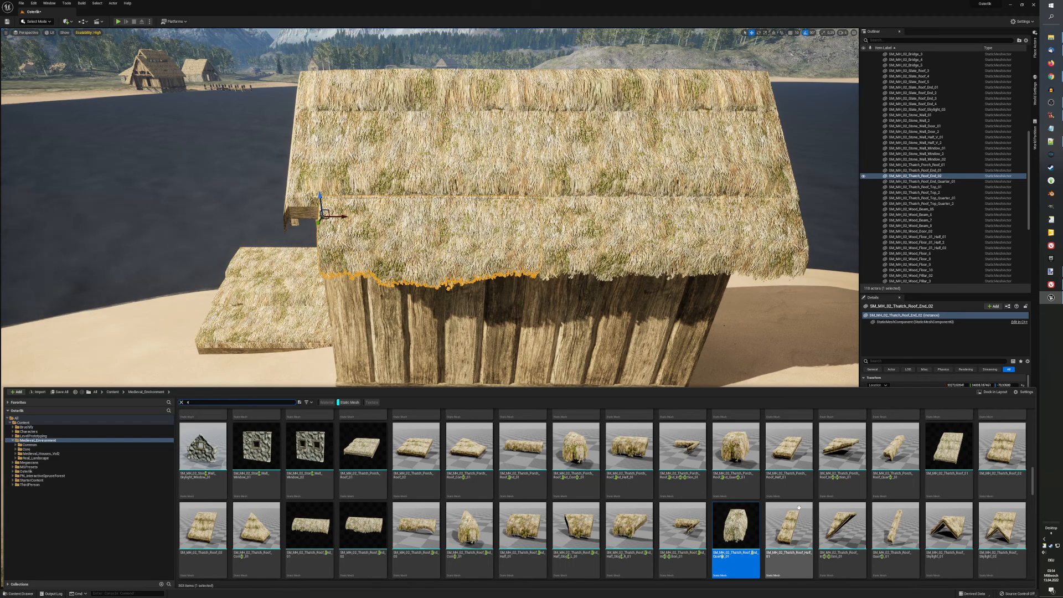
Step: Add a second quarter thatch roof end piece and position it at the opposite open end of the lower roof row
left_click_drag(736, 526, 762, 220)
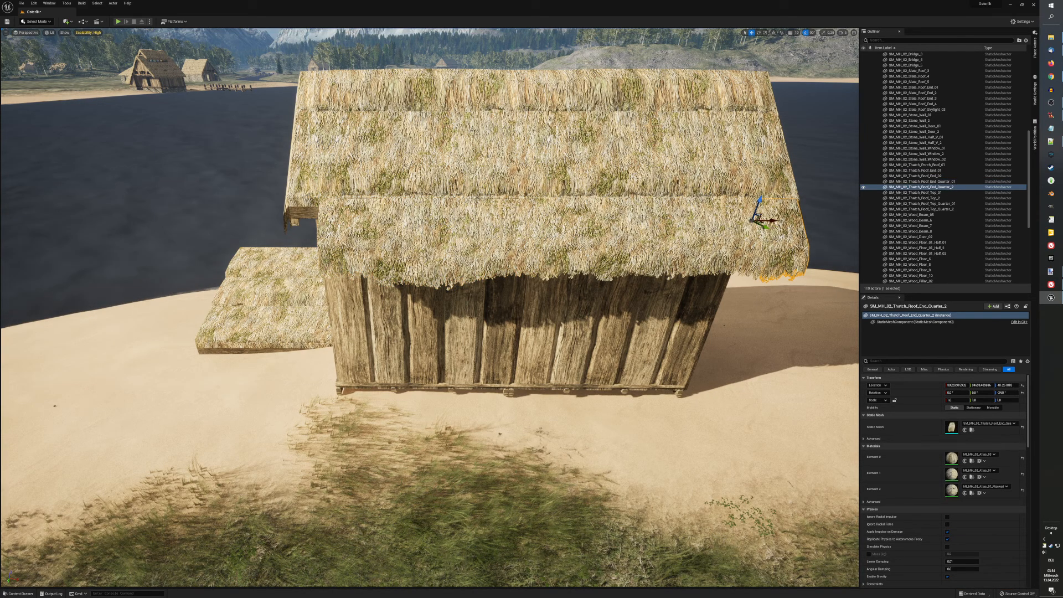
left_click_drag(762, 219, 303, 249)
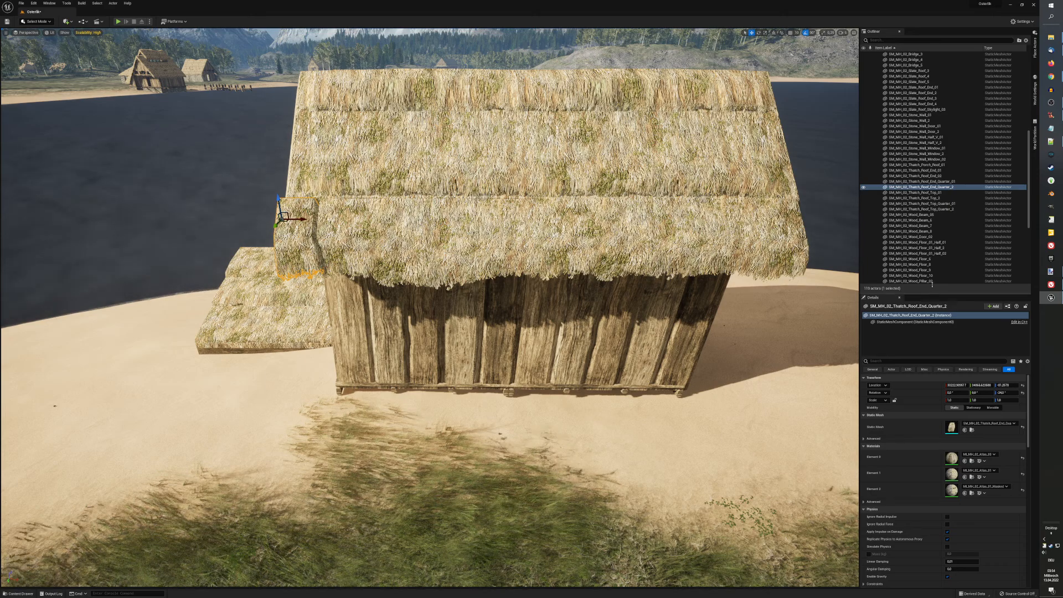
Step: Enlarge the details area and examine the new quarter piece's physics, constraint, advanced and collision settings
left_click_drag(932, 284, 932, 170)
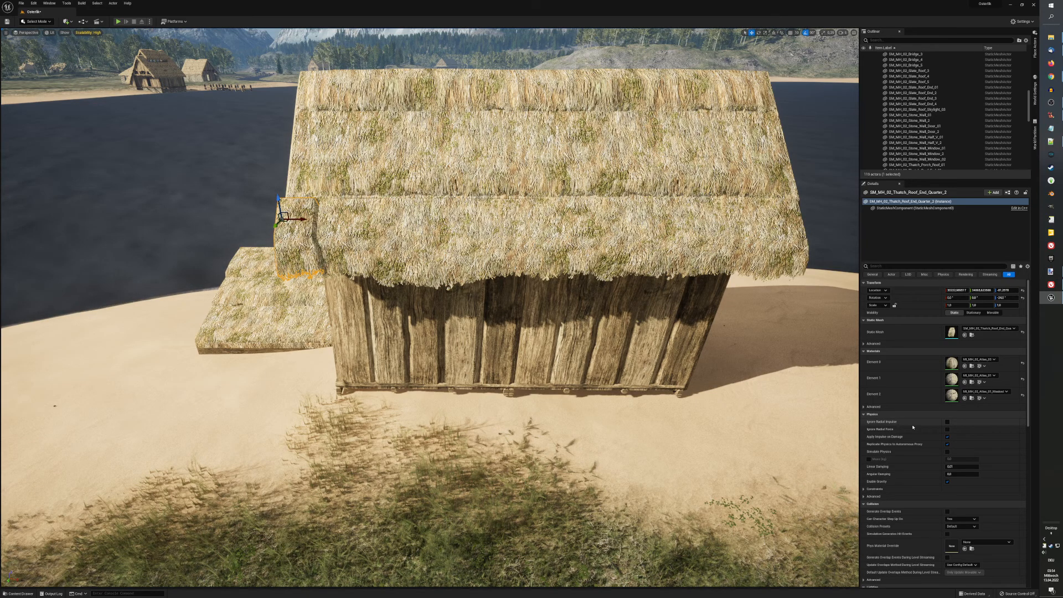
scroll(912, 427, "down", 1)
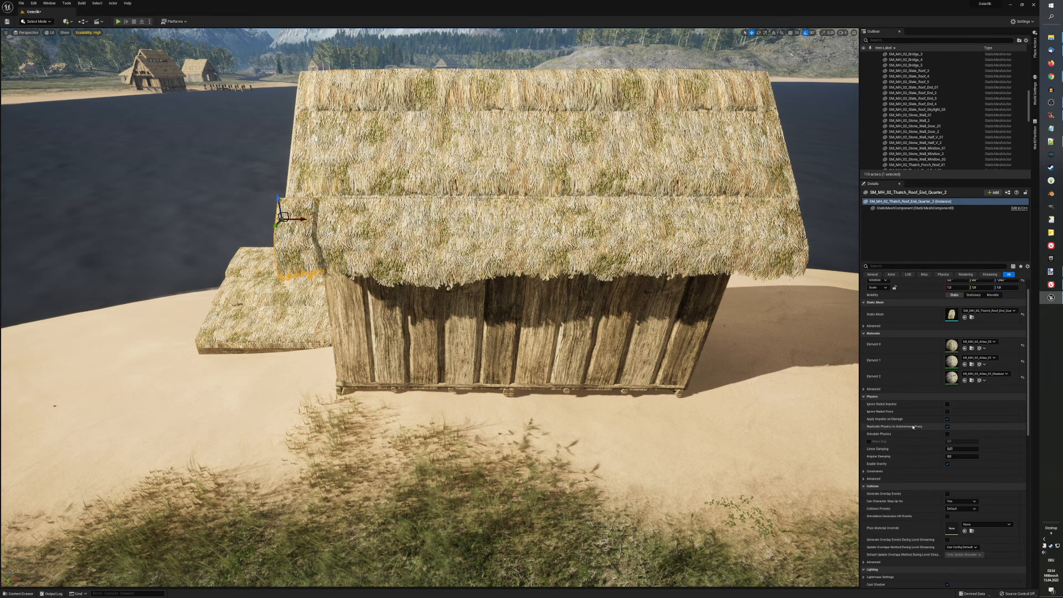
left_click(863, 471)
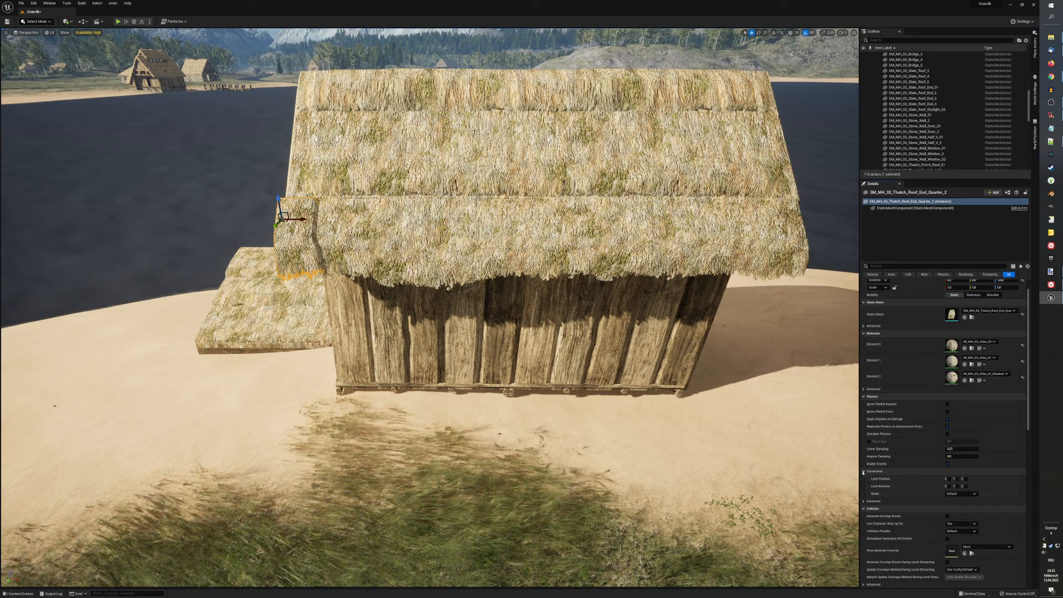
left_click(863, 471)
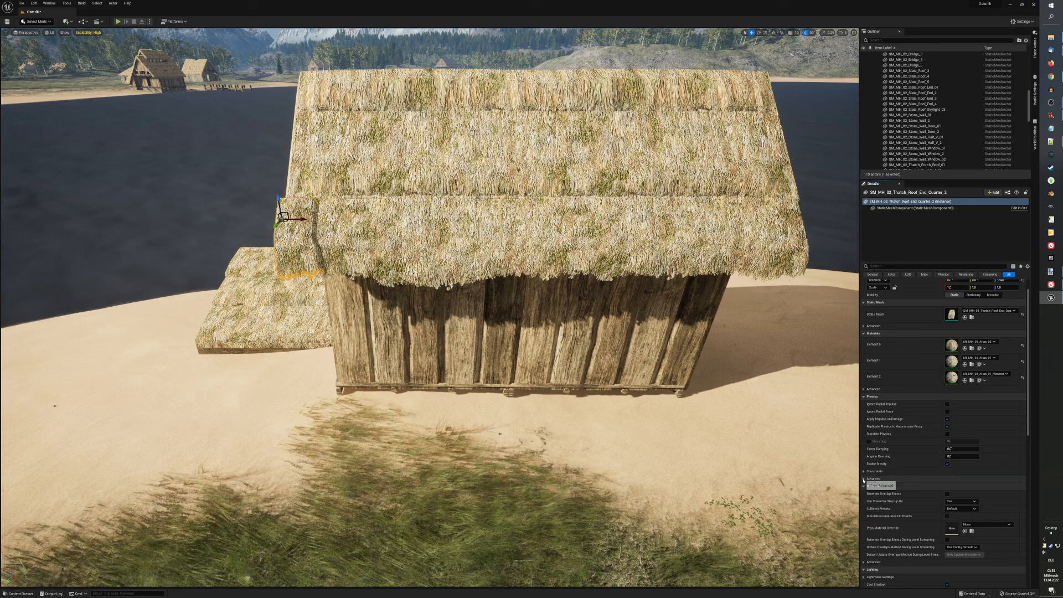
left_click(863, 479)
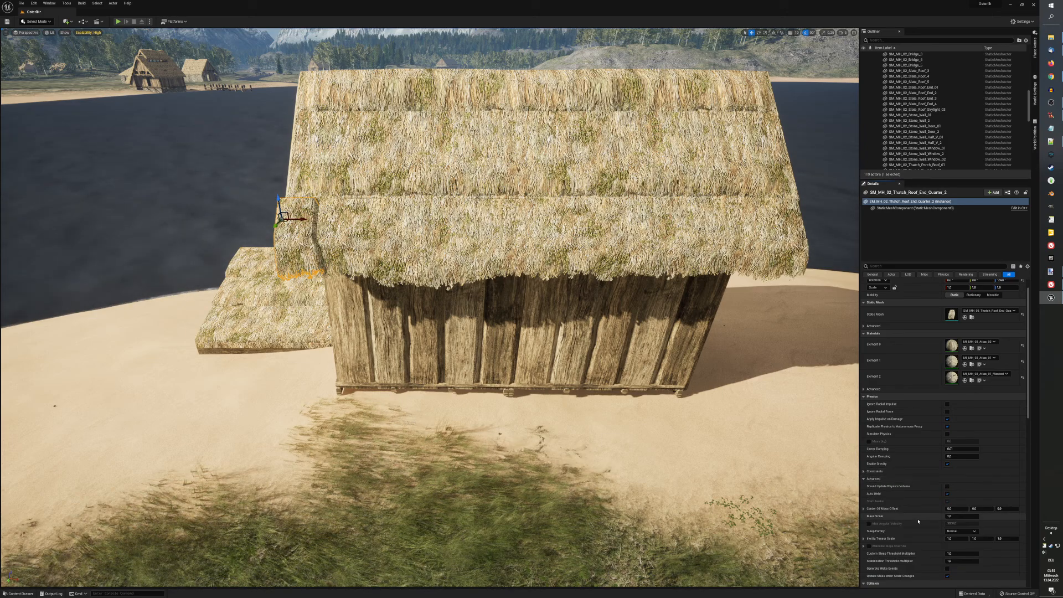
scroll(918, 521, "down", 3)
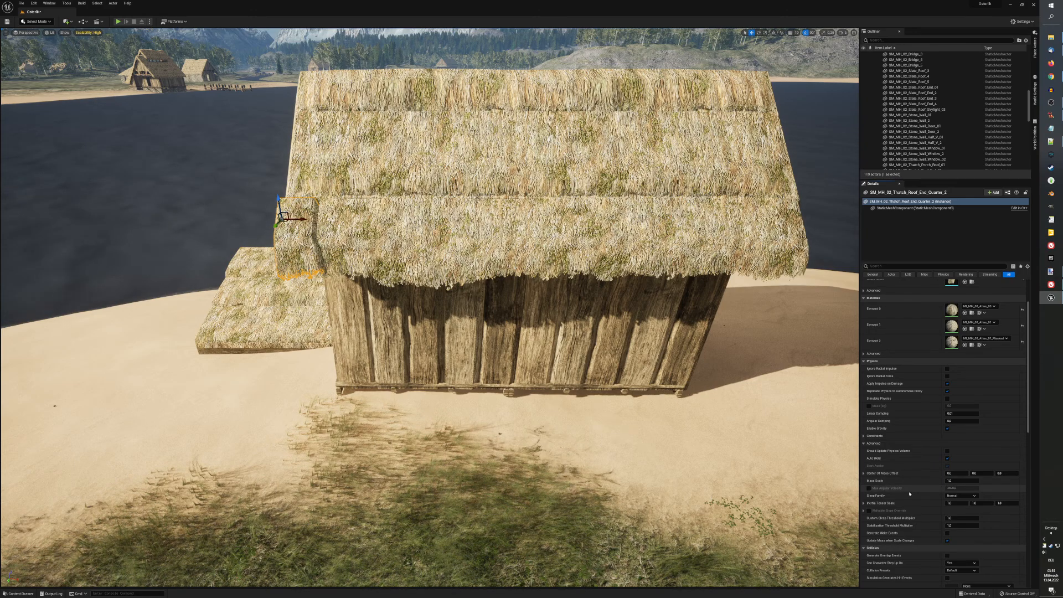
scroll(908, 493, "down", 2)
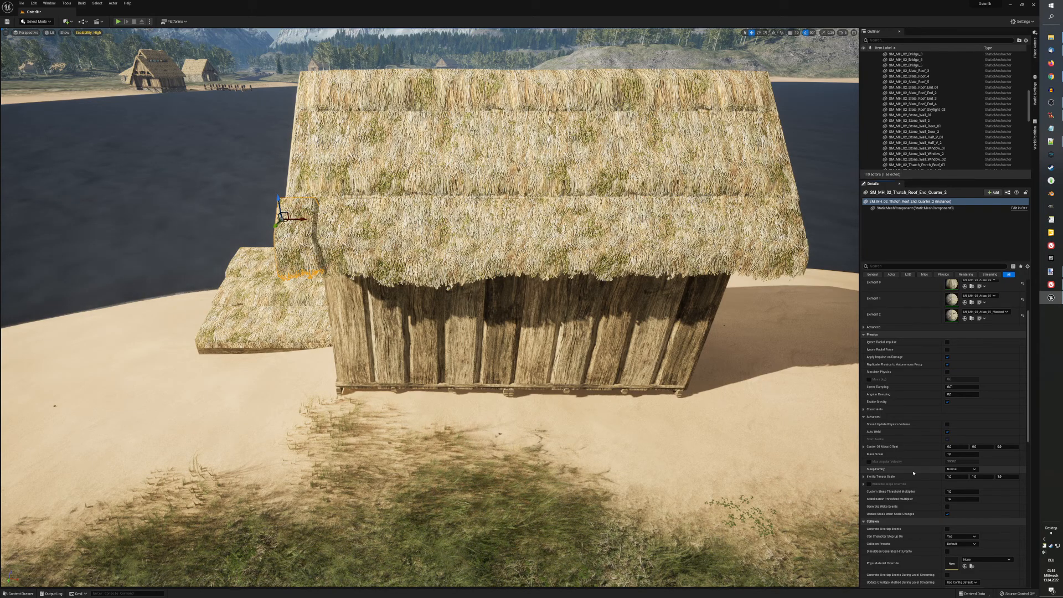
scroll(913, 472, "down", 2)
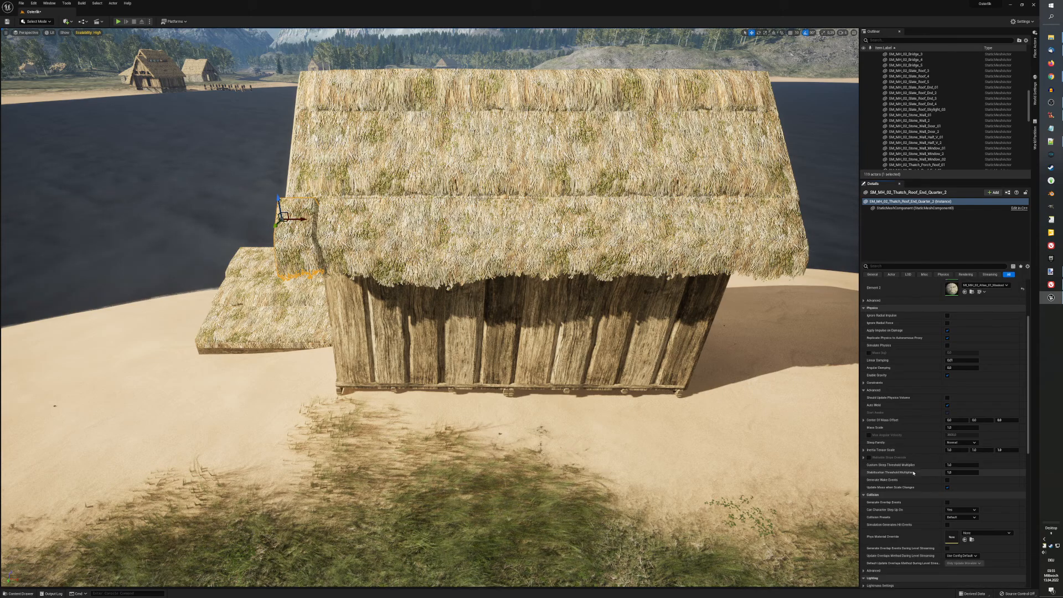
Step: Examine the quarter roof end piece's advanced collision, lighting, rendering, HLOD, navigation, virtual texture and actor settings
scroll(913, 473, "down", 2)
scroll(913, 473, "down", 4)
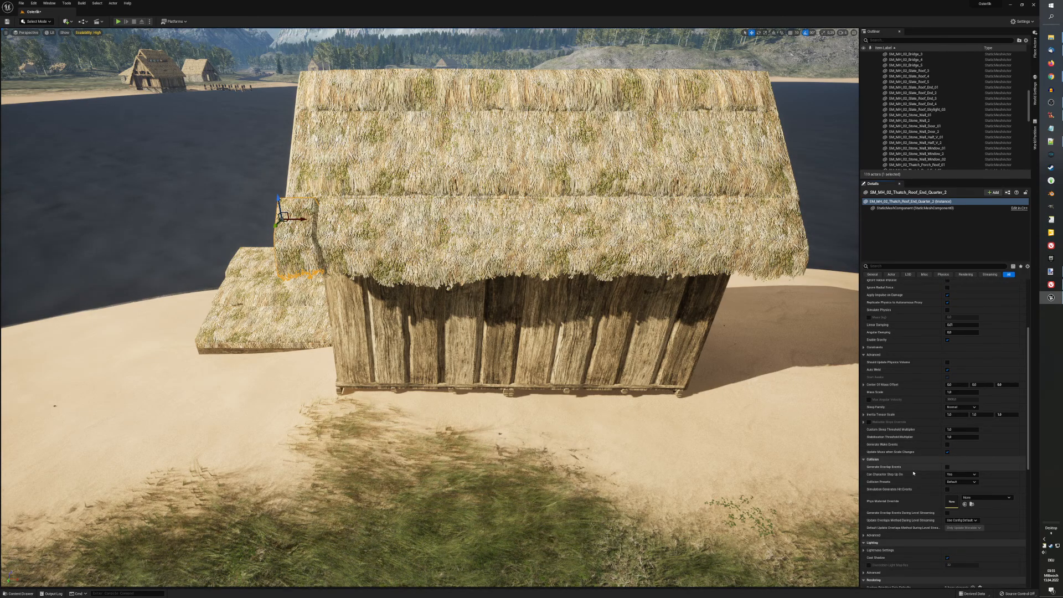
scroll(913, 473, "down", 1)
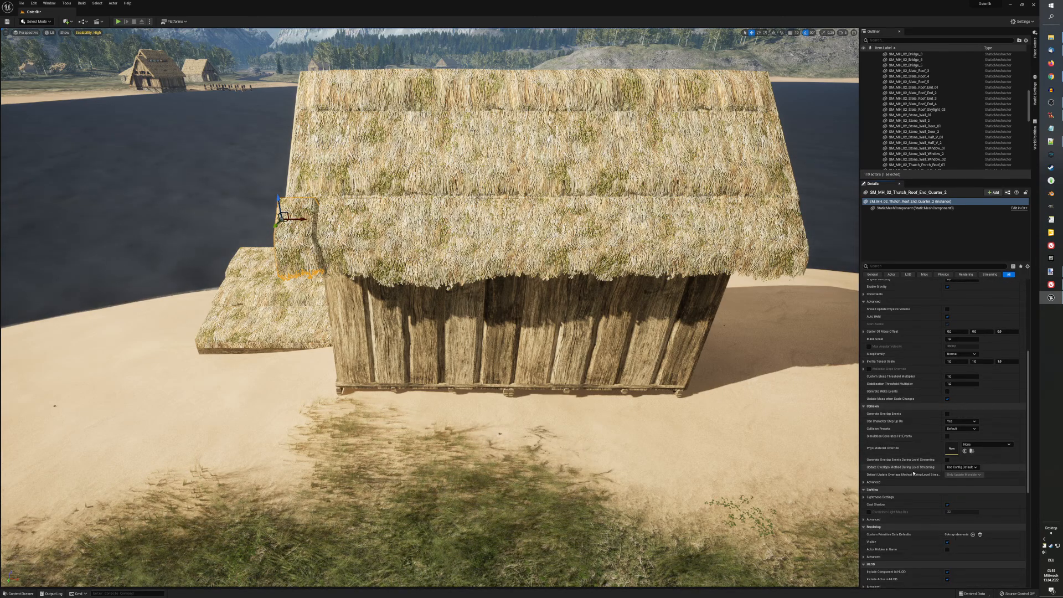
scroll(913, 473, "down", 1)
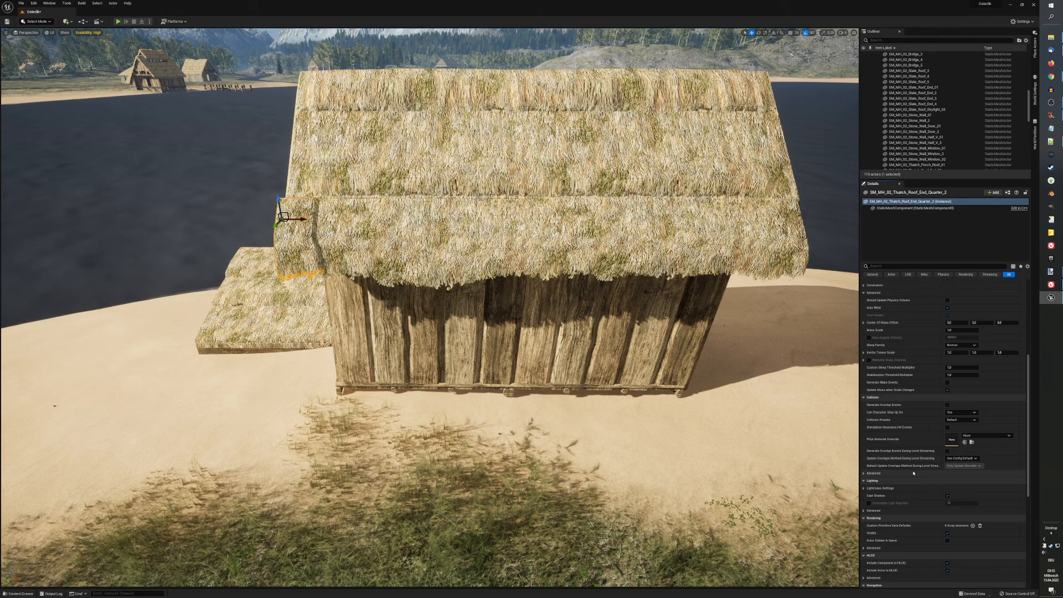
left_click(864, 473)
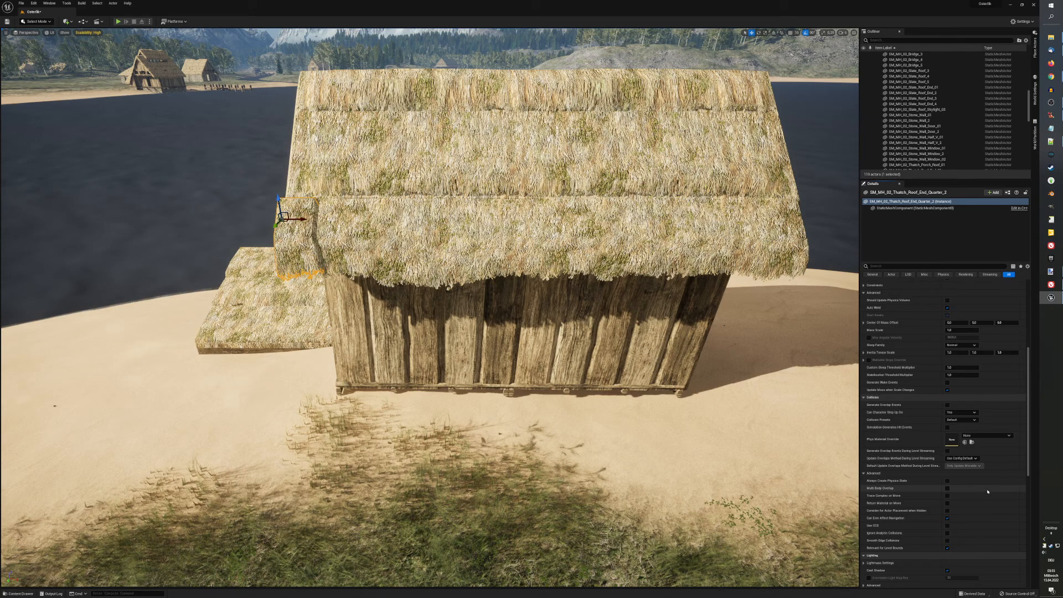
scroll(988, 491, "down", 3)
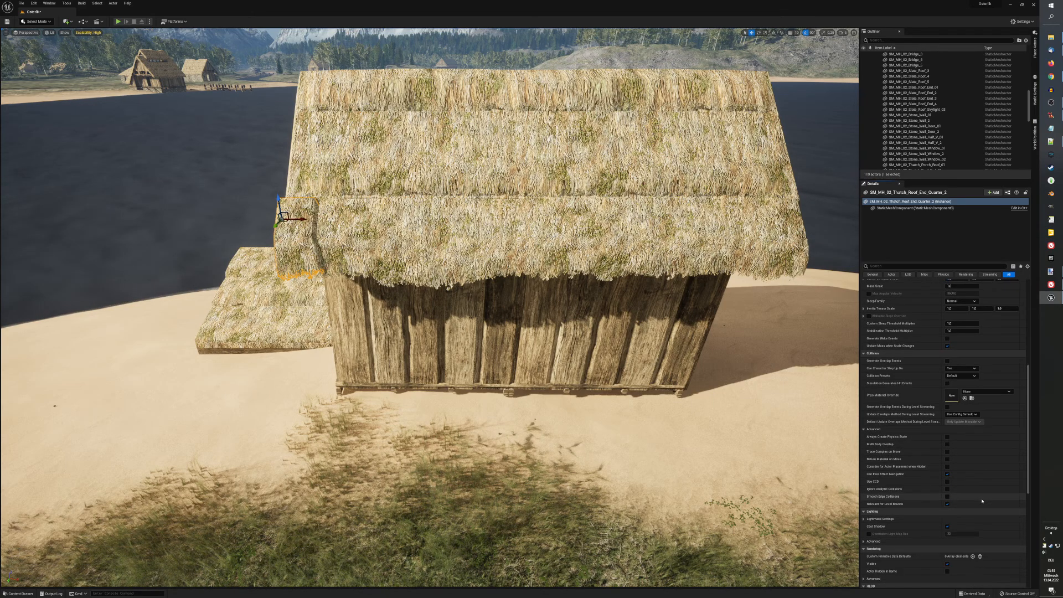
scroll(982, 501, "down", 5)
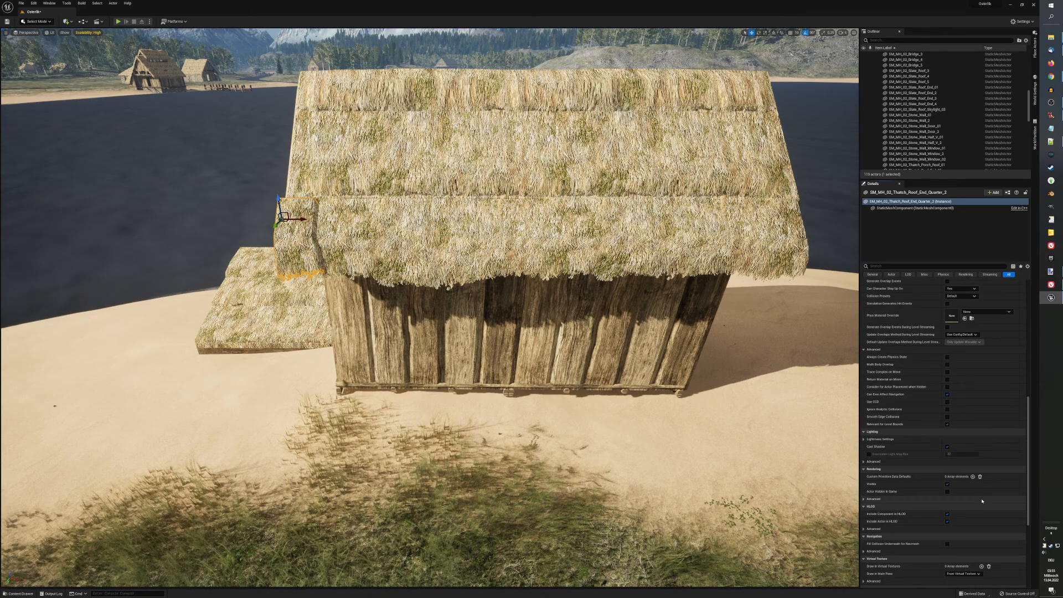
scroll(983, 499, "down", 2)
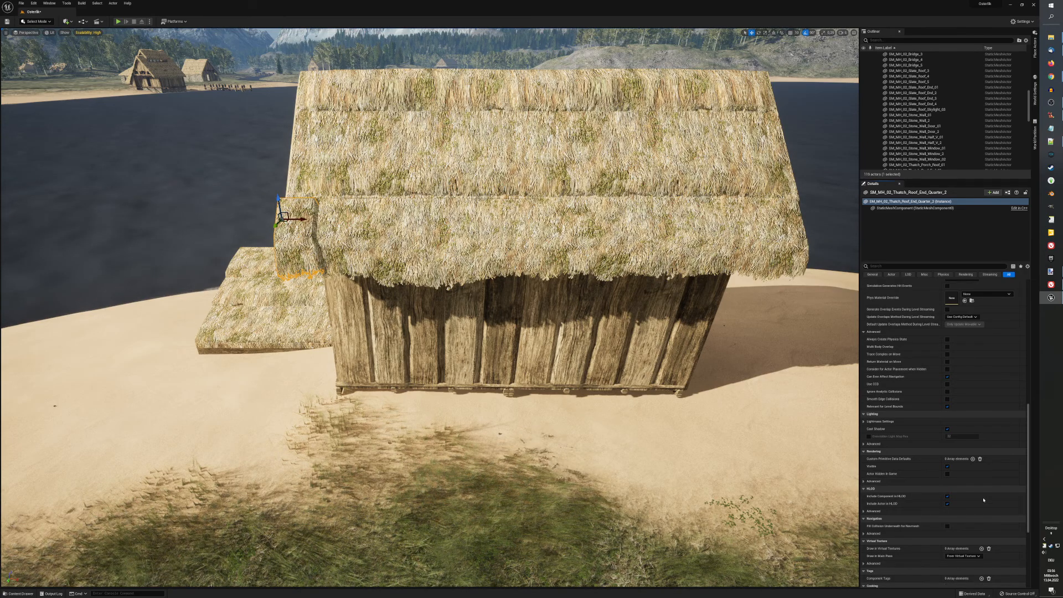
scroll(982, 499, "down", 1)
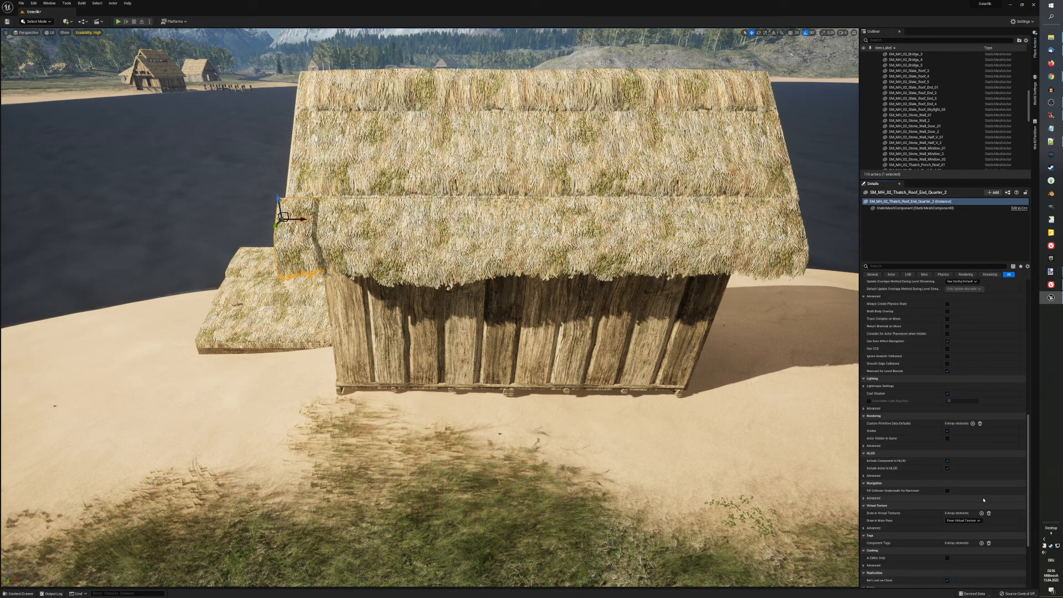
scroll(983, 499, "down", 2)
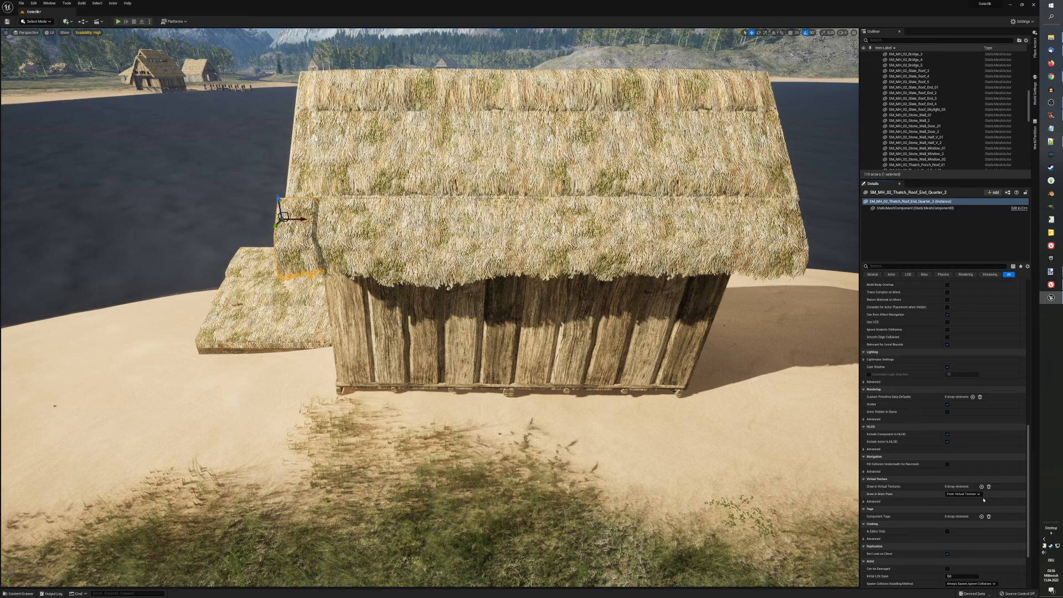
scroll(983, 499, "down", 2)
scroll(983, 499, "down", 2)
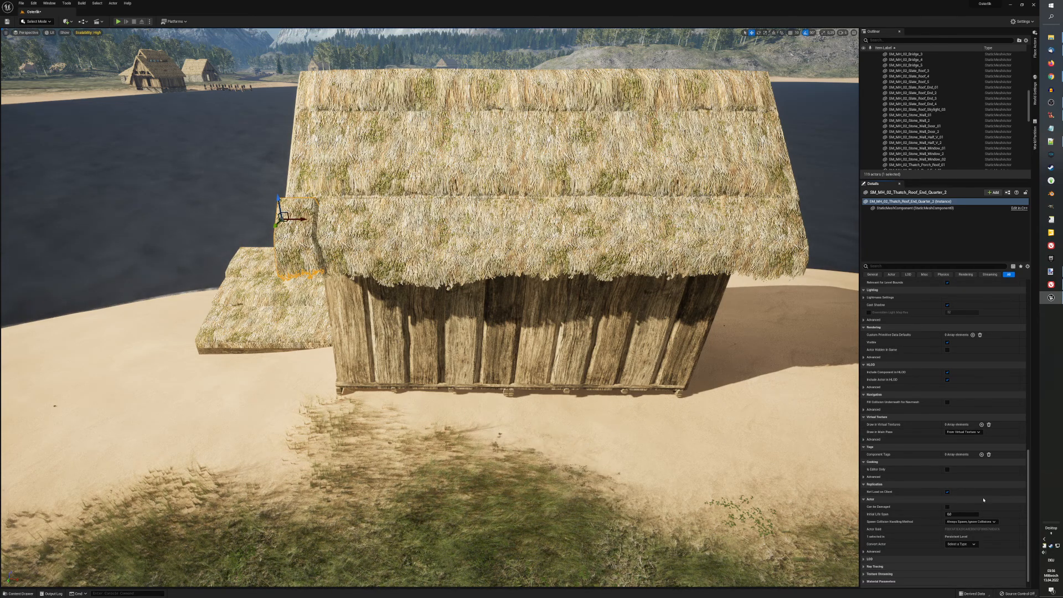
scroll(983, 500, "down", 1)
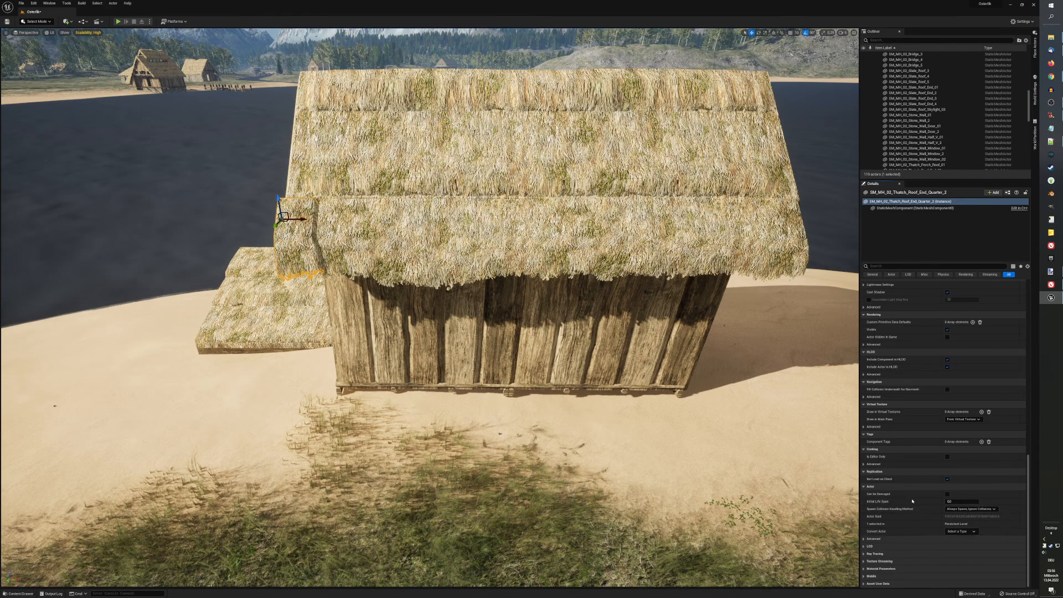
Step: Review the quarter piece's settings again from the actor options back through collision, physics and materials to its transform values
scroll(907, 501, "up", 7)
scroll(907, 501, "up", 4)
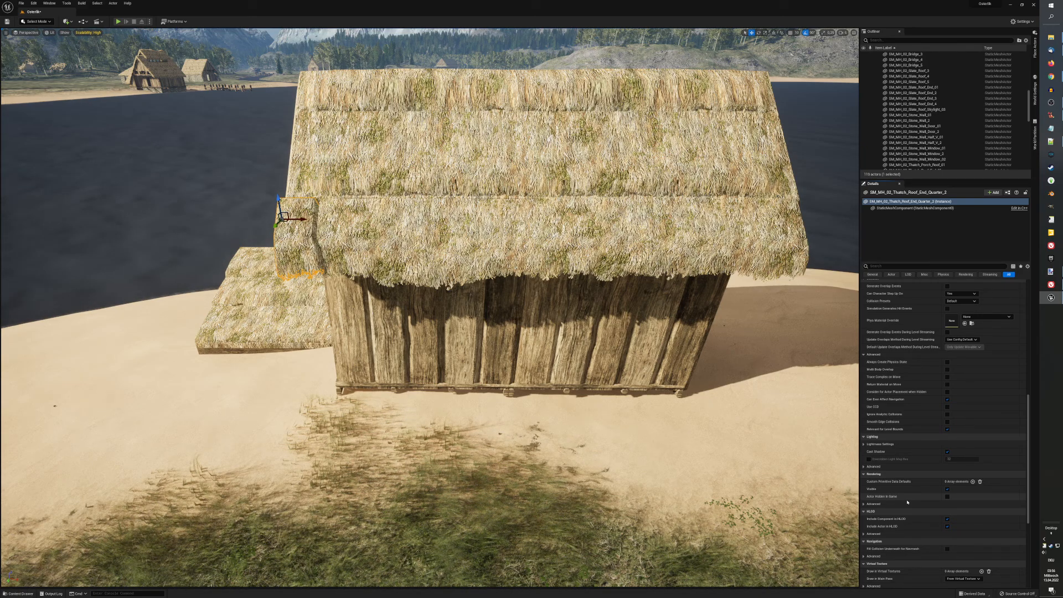
scroll(907, 502, "up", 2)
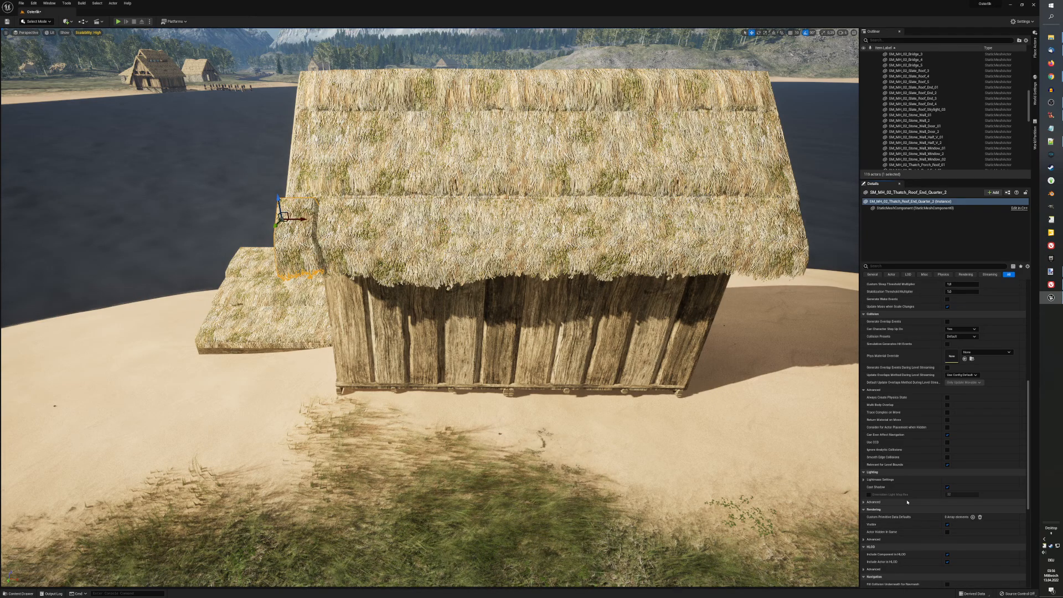
scroll(906, 502, "up", 1)
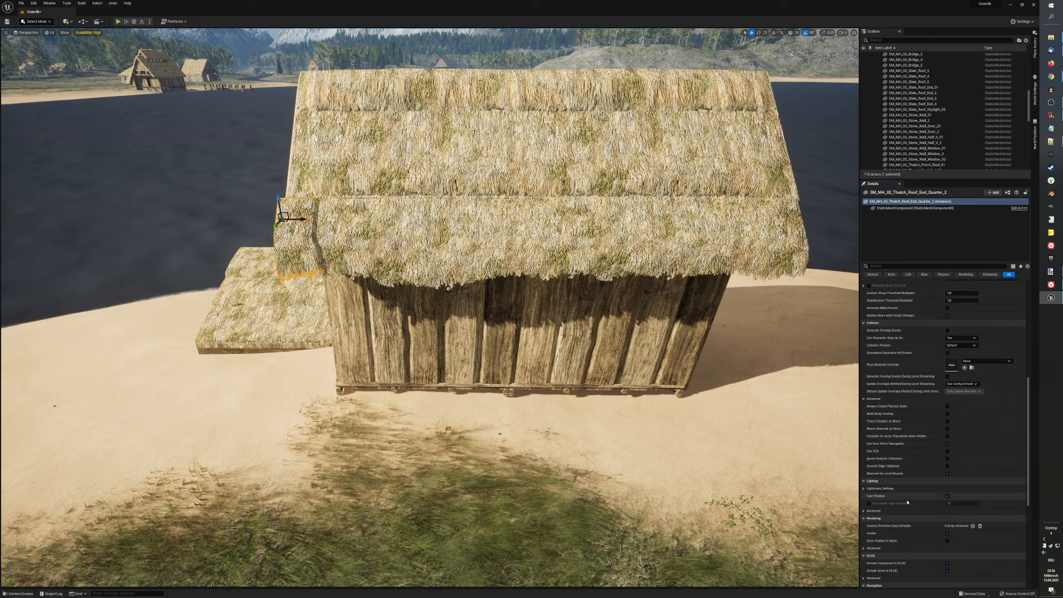
scroll(907, 501, "up", 1)
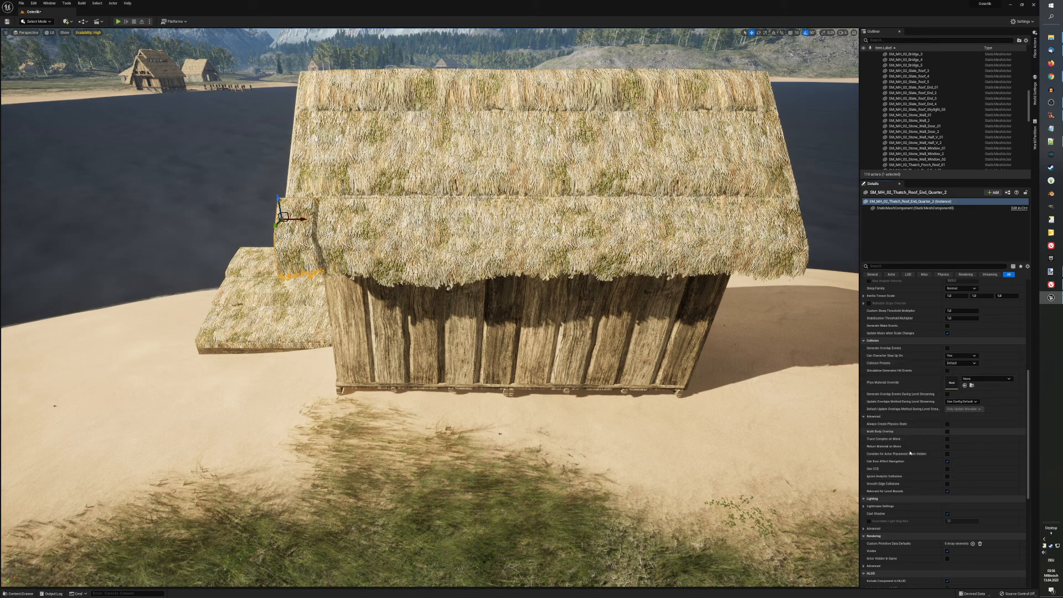
scroll(921, 481, "up", 2)
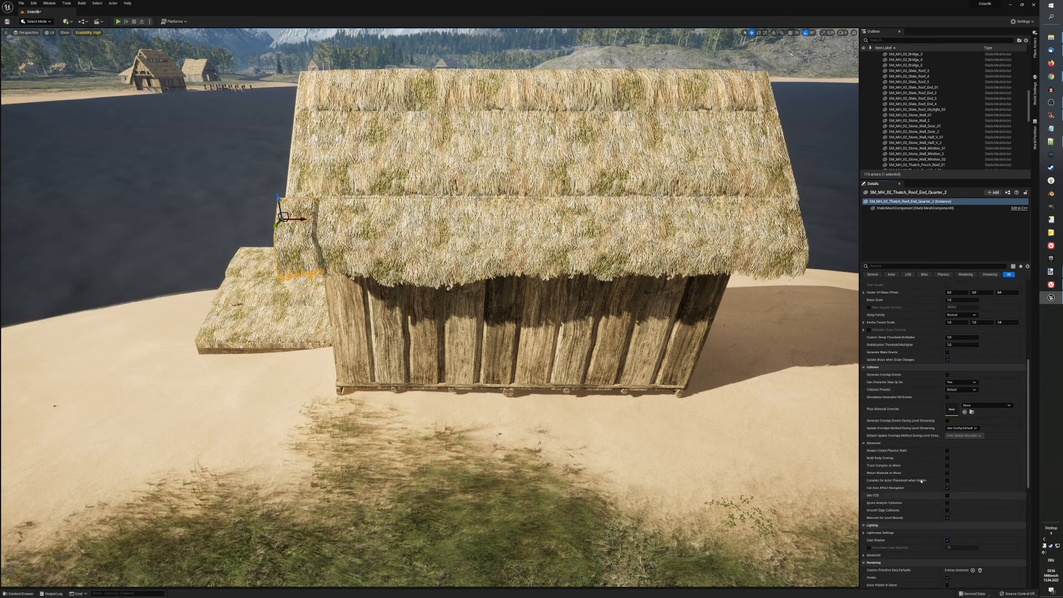
scroll(921, 480, "up", 1)
scroll(921, 480, "up", 3)
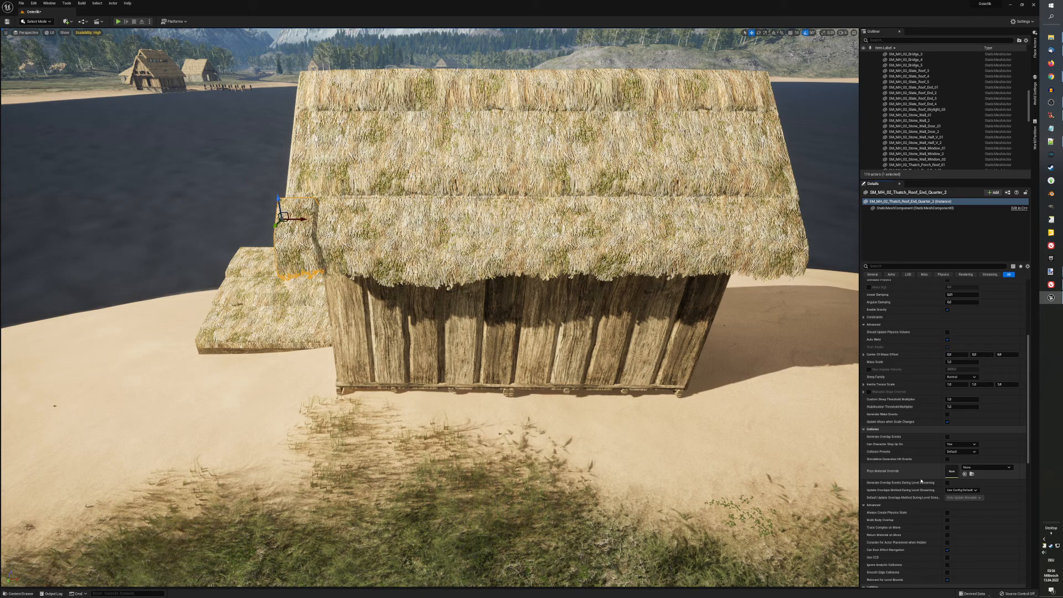
scroll(921, 480, "up", 5)
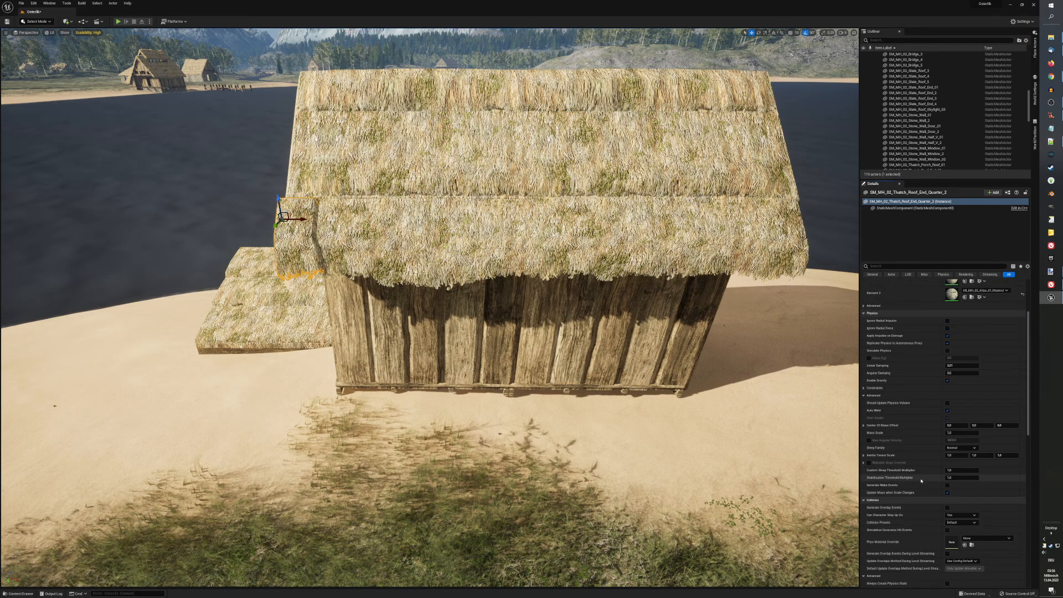
scroll(921, 480, "up", 3)
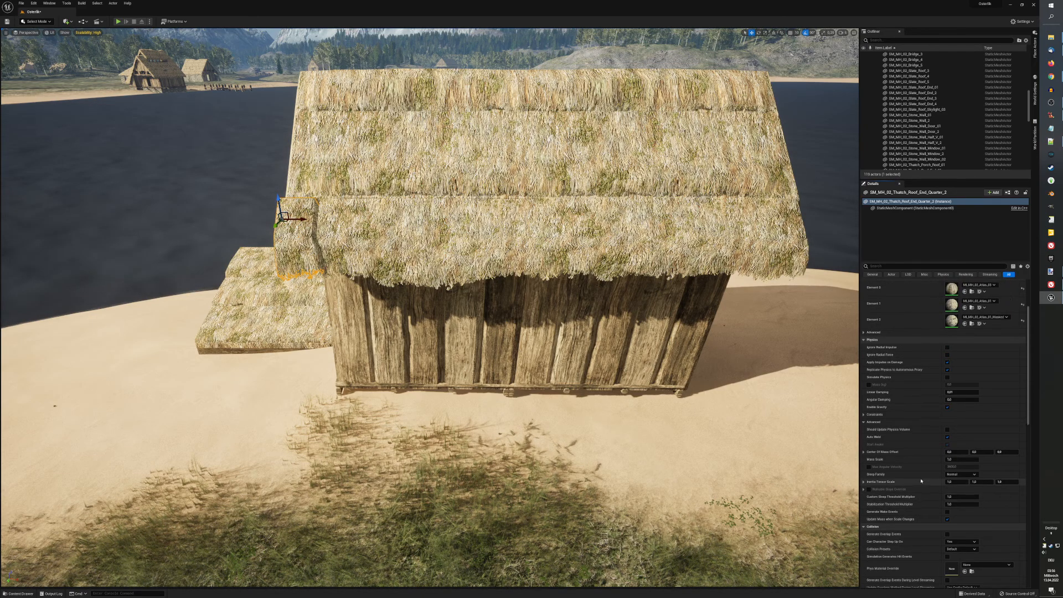
scroll(921, 481, "up", 5)
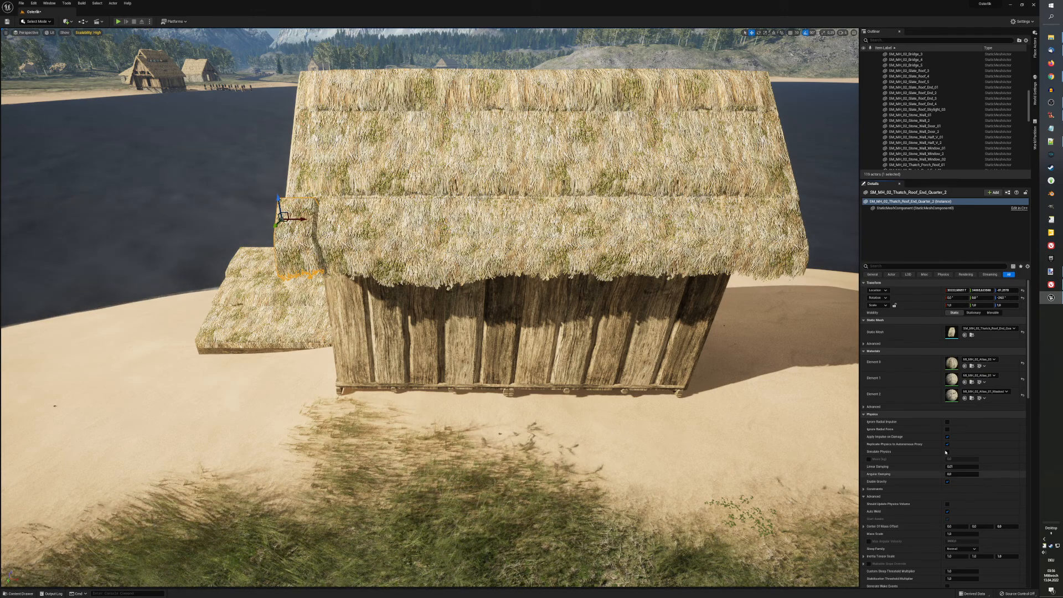
Step: Mirror the quarter roof end piece by setting its X scale to -1 and fit it flush against the lower roof's open end
left_click(954, 305)
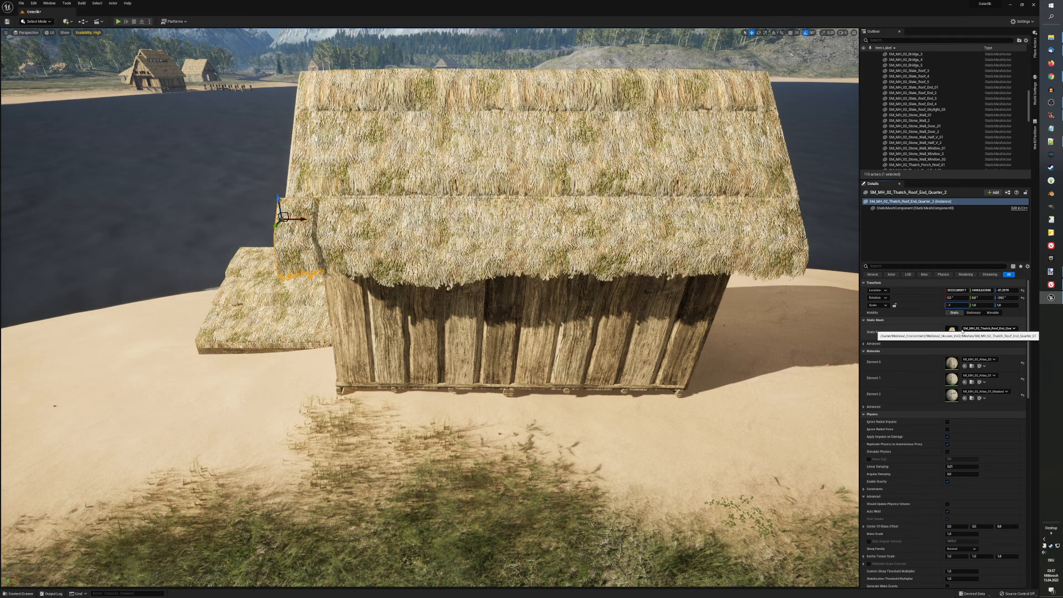
key("Tab")
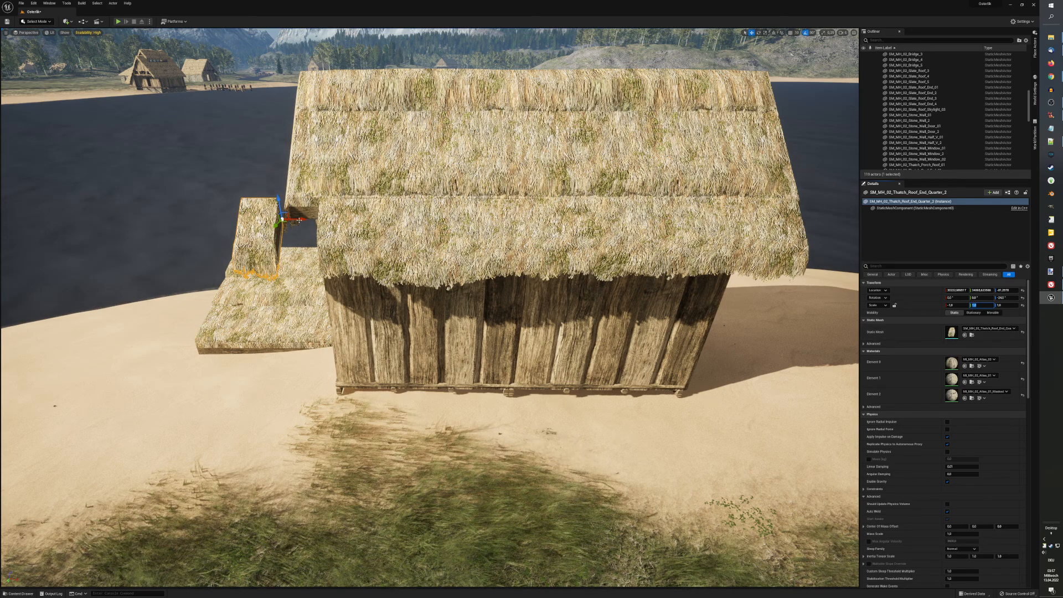
left_click_drag(299, 220, 343, 221)
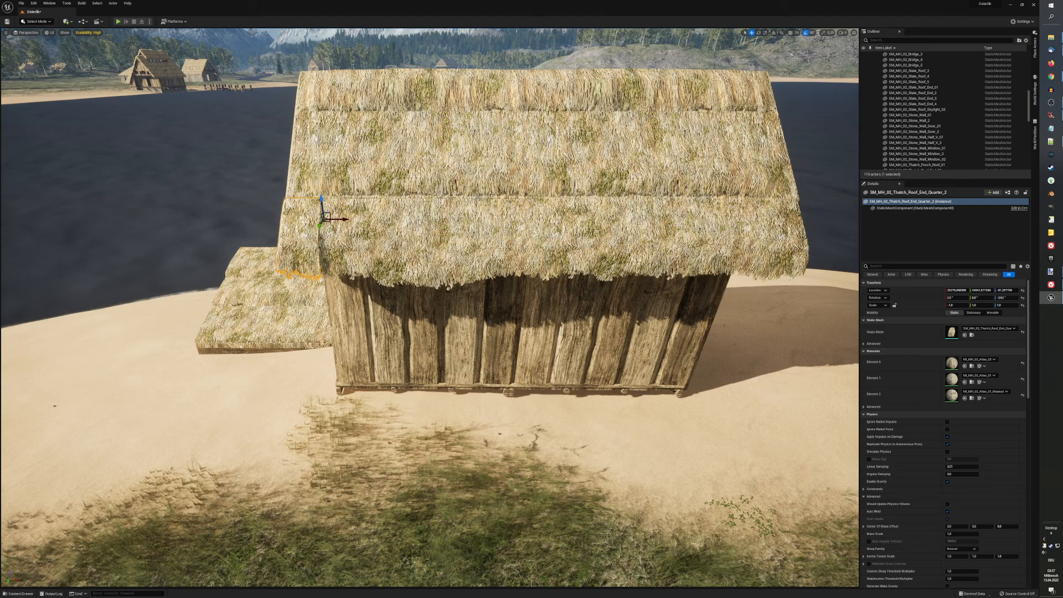
key("s")
right_click_drag(430, 307, 456, 310)
middle_click_drag(430, 307, 332, 368)
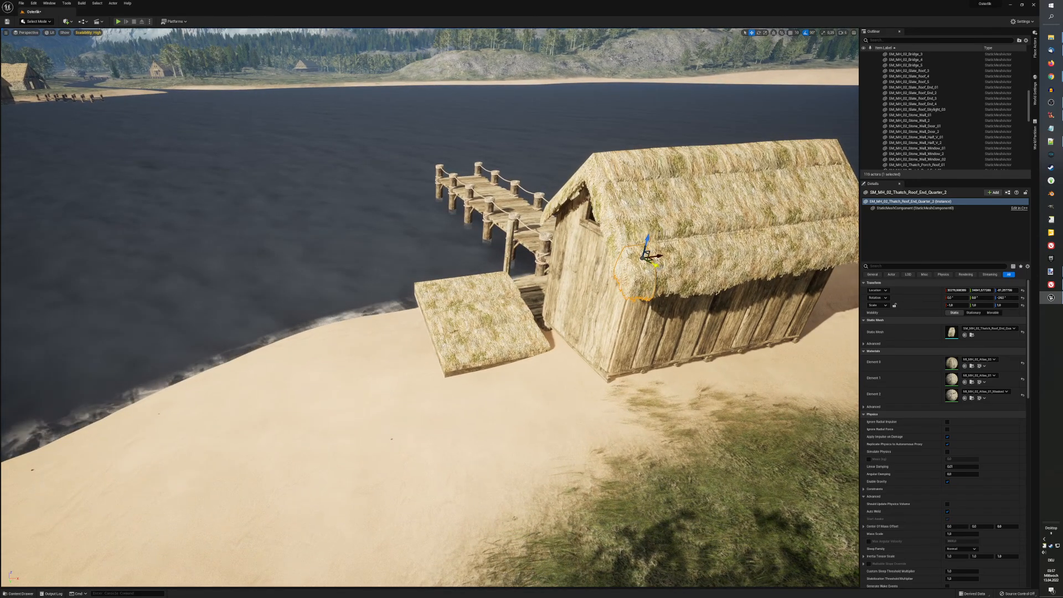
left_click_drag(654, 265, 656, 266)
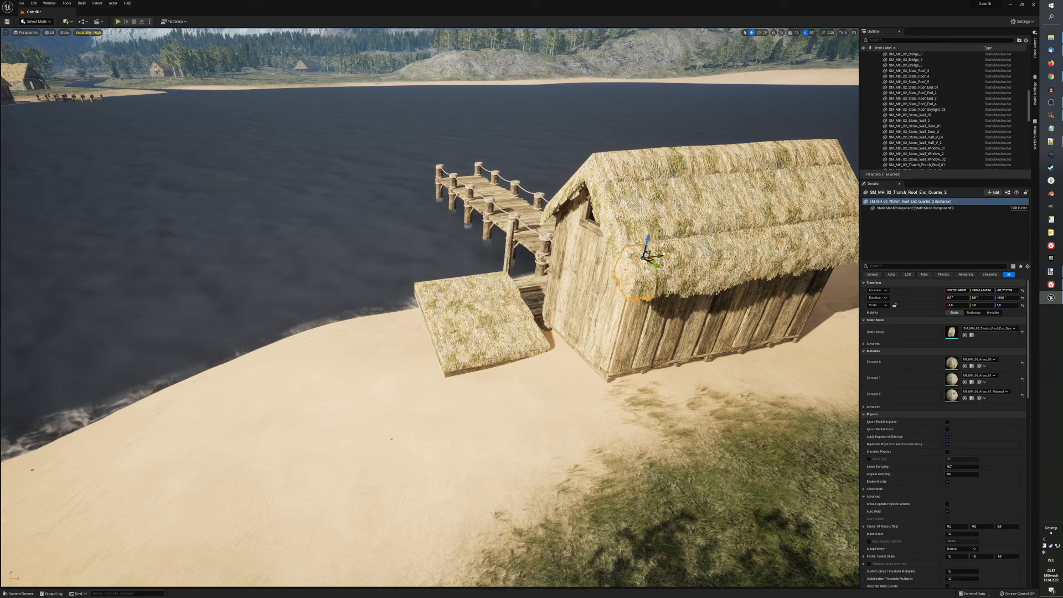
left_click_drag(666, 250, 662, 252)
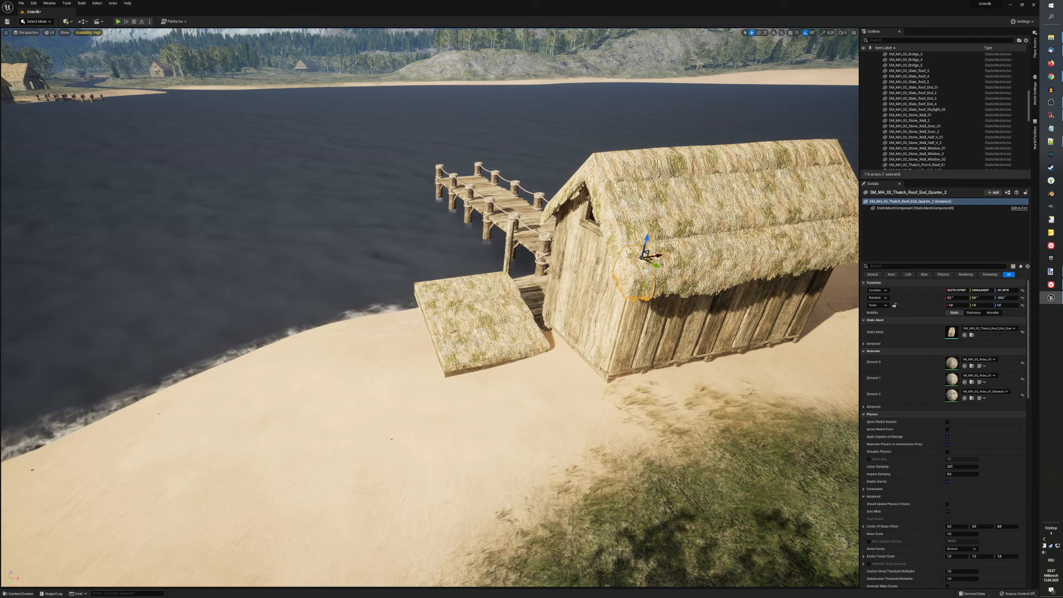
Step: Rotate the SM_MH_02_Thatch_Porch_Roof_01 panel lying on the sand beside the hut about its vertical axis
key("s")
right_click_drag(551, 305, 640, 300)
key("a")
key("e")
key("a")
key("s")
right_click_drag(394, 388, 453, 388)
key("w")
key("d")
key("a")
right_click_drag(601, 394, 601, 394)
key("q")
key("d")
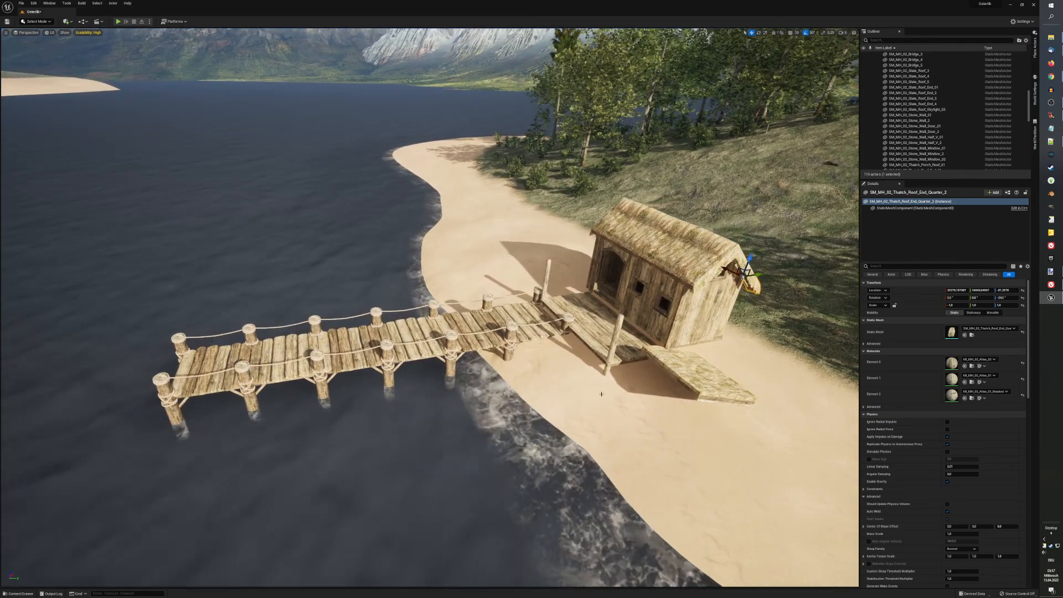
left_click(698, 381)
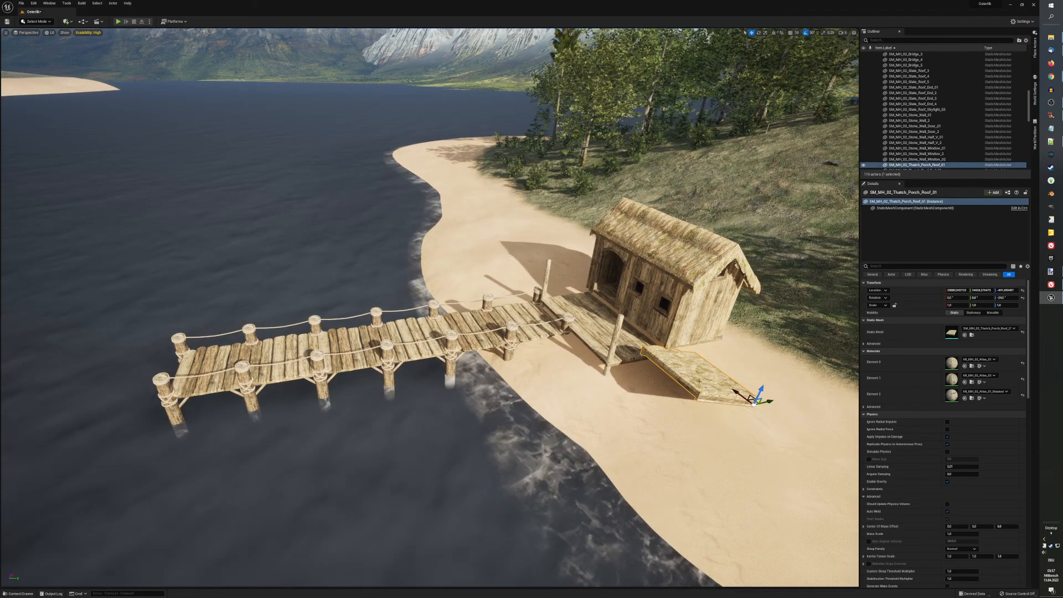
key("e")
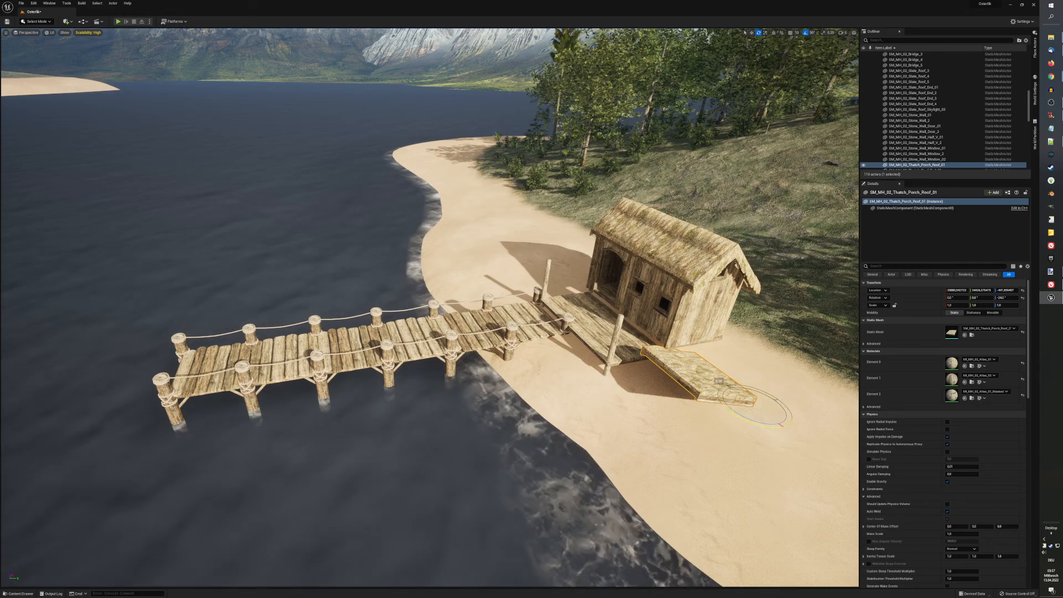
left_click_drag(767, 425, 786, 431)
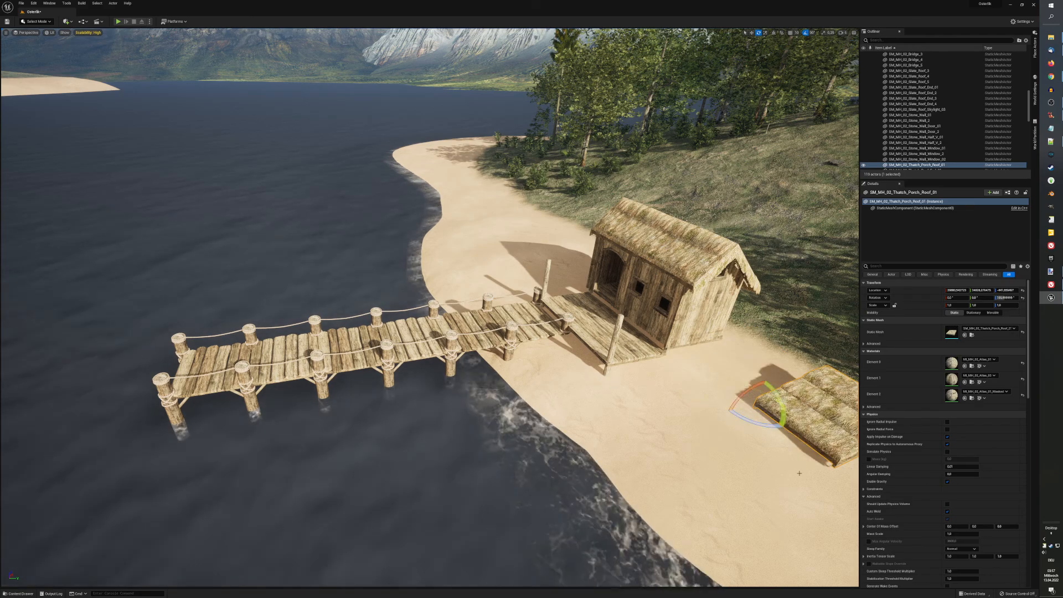
Step: Move the thatched porch roof panel off the sand and raise it above the beach beside the deck post nearest the hut's door
key("w")
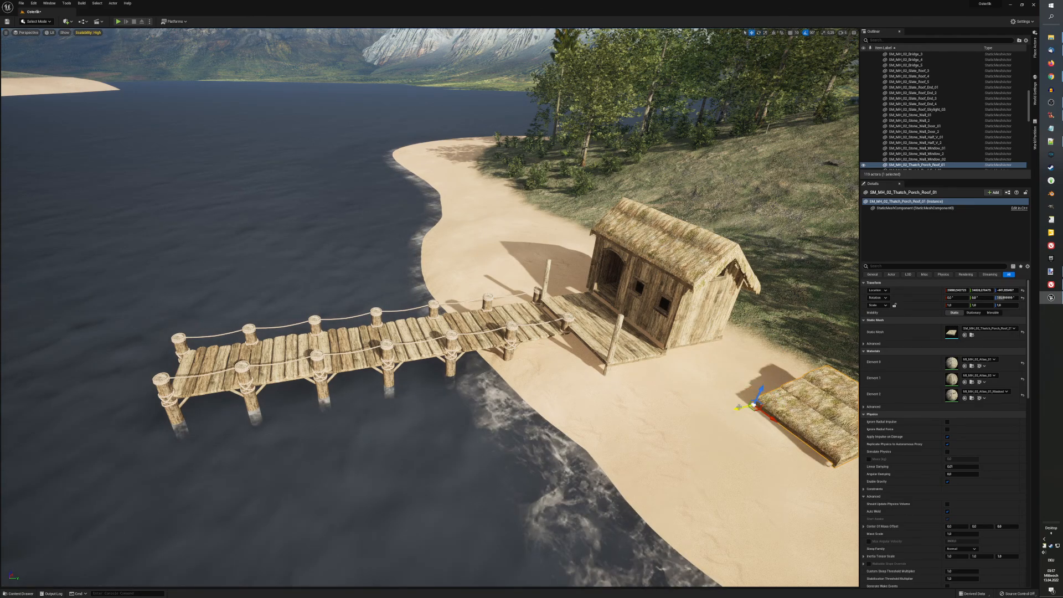
left_click_drag(738, 406, 639, 506)
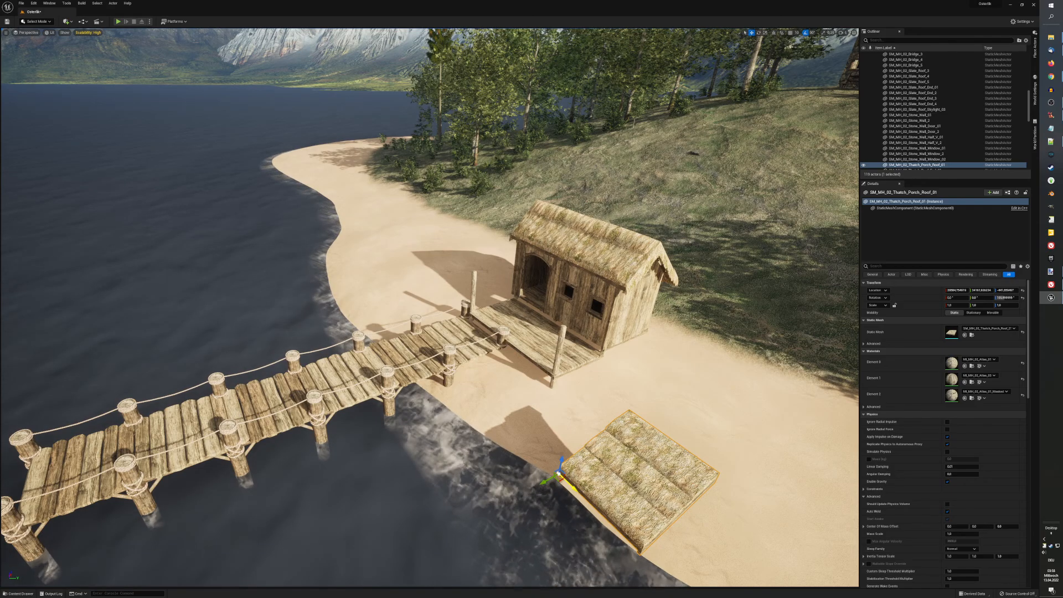
left_click_drag(579, 483, 408, 256)
scroll(436, 309, "up", 3)
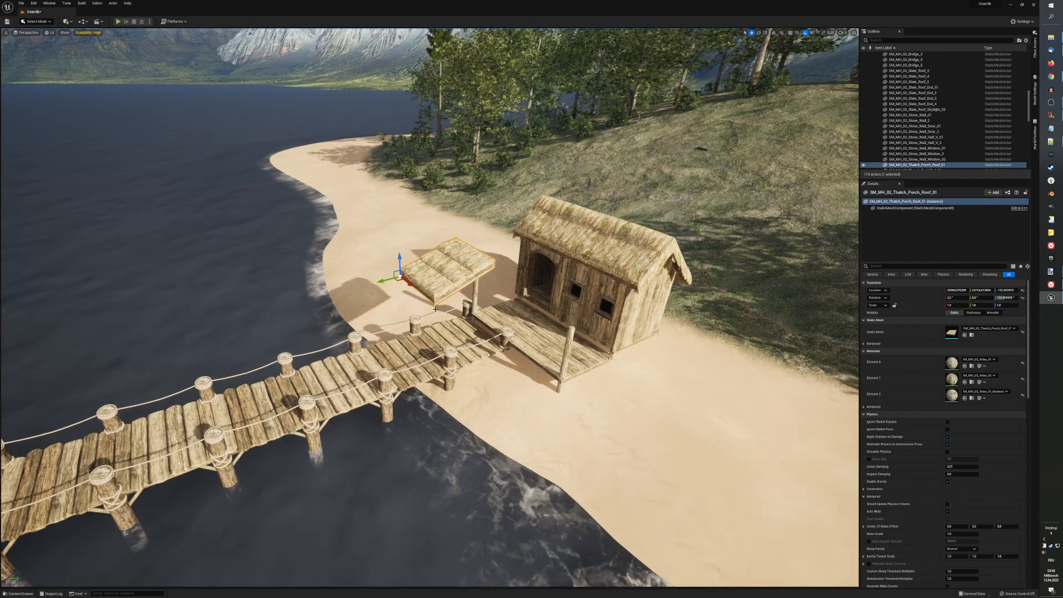
scroll(436, 309, "up", 4)
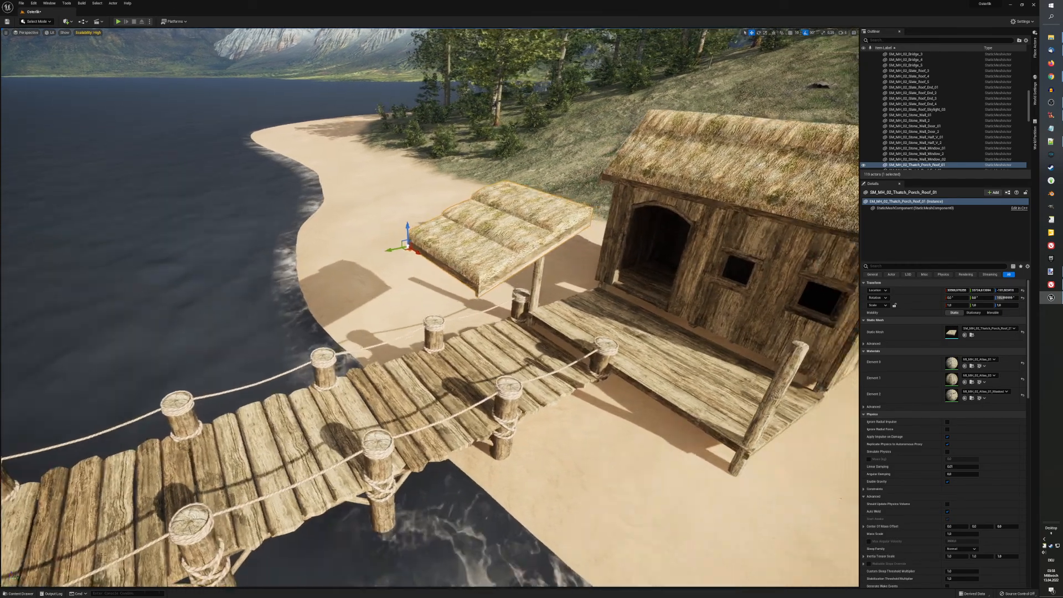
Step: Fit the porch roof panel against the hut's front wall above the doorway, resting on the deck post and aligned with the hut's side
right_click_drag(437, 308, 489, 308)
key("d")
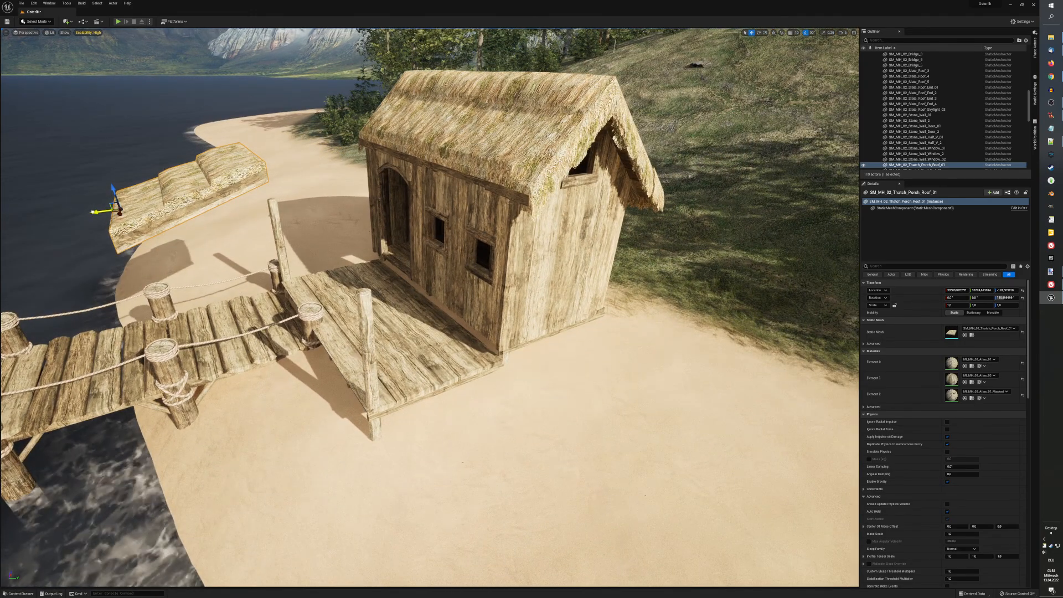
left_click_drag(93, 212, 247, 167)
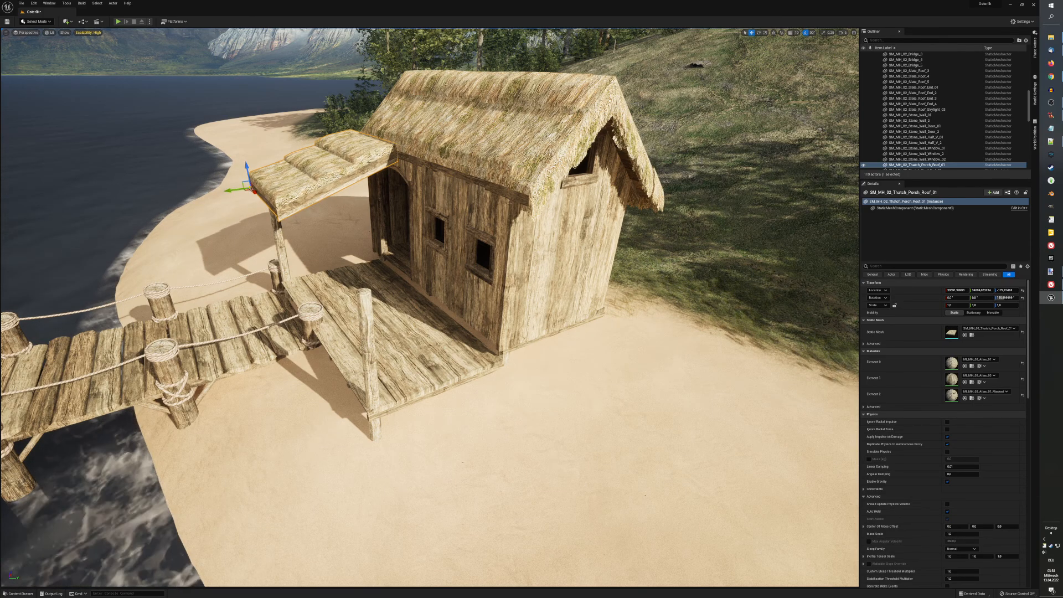
left_click_drag(251, 189, 315, 257)
right_click_drag(314, 257, 288, 256)
key("a")
key("e")
right_click_drag(320, 306, 297, 306)
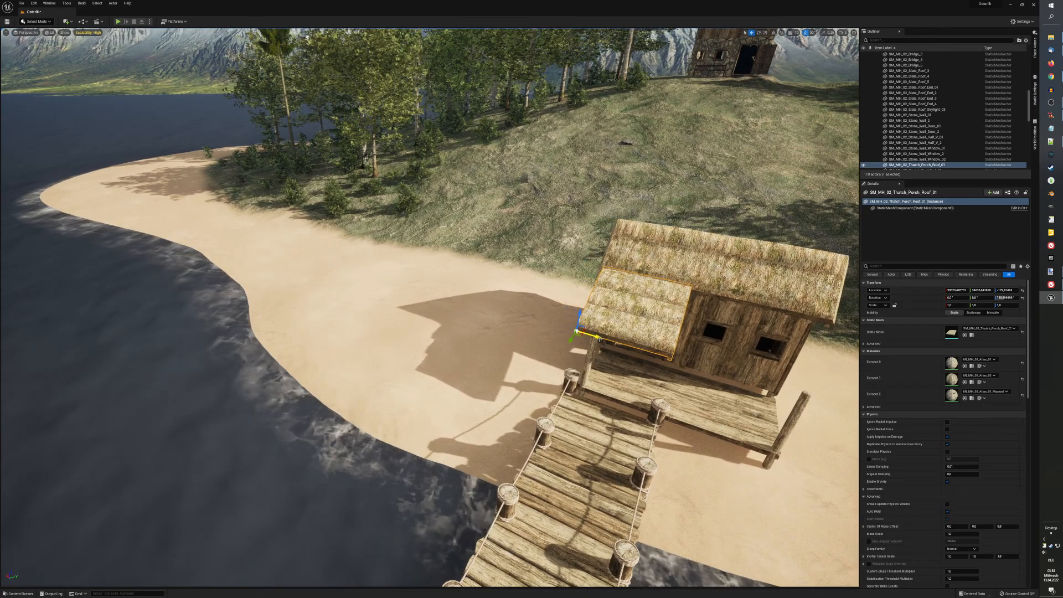
left_click_drag(591, 334, 615, 342)
Step: Duplicate the porch roof panel and place the copy flush beside the first so the roof spans the deck to the other post
key("s")
right_click_drag(616, 342, 661, 342)
scroll(599, 384, "up", 6)
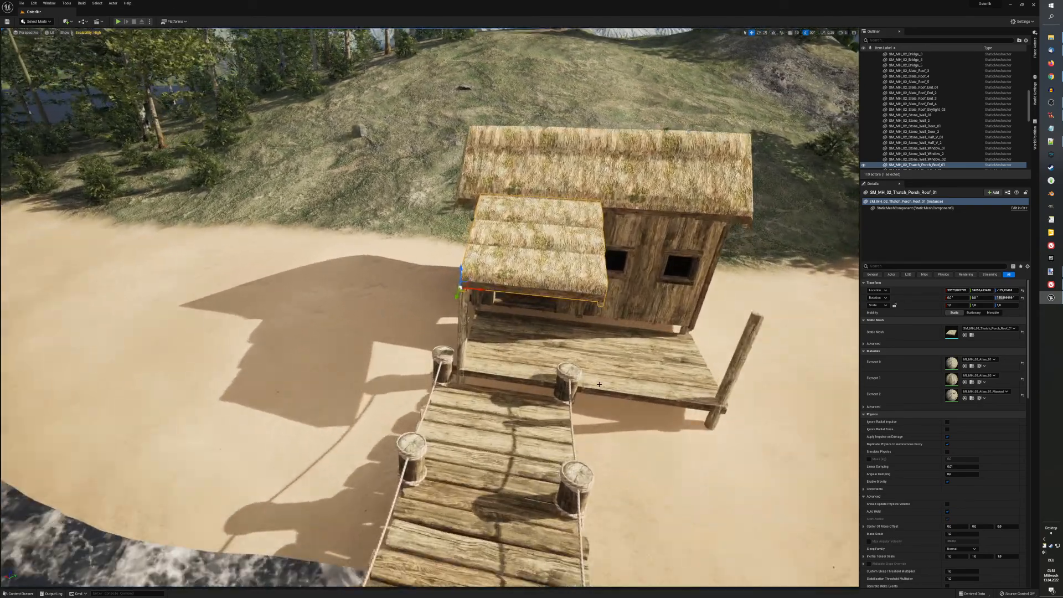
scroll(599, 385, "up", 2)
middle_click_drag(601, 385, 581, 457)
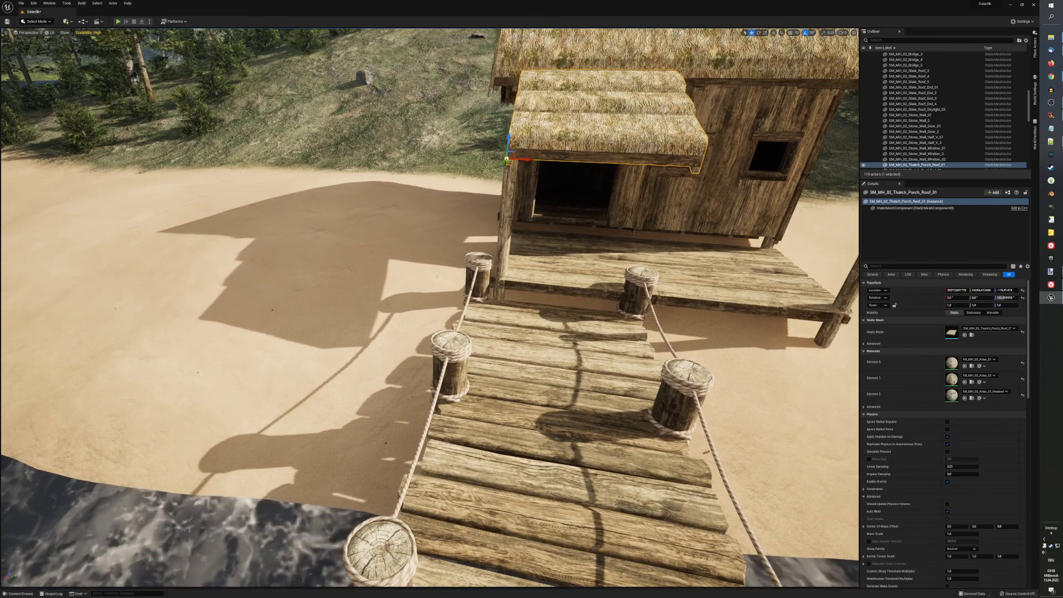
mouse_move(568, 248)
left_mouse_down()
mouse_move(576, 219)
mouse_move(574, 256)
left_mouse_up()
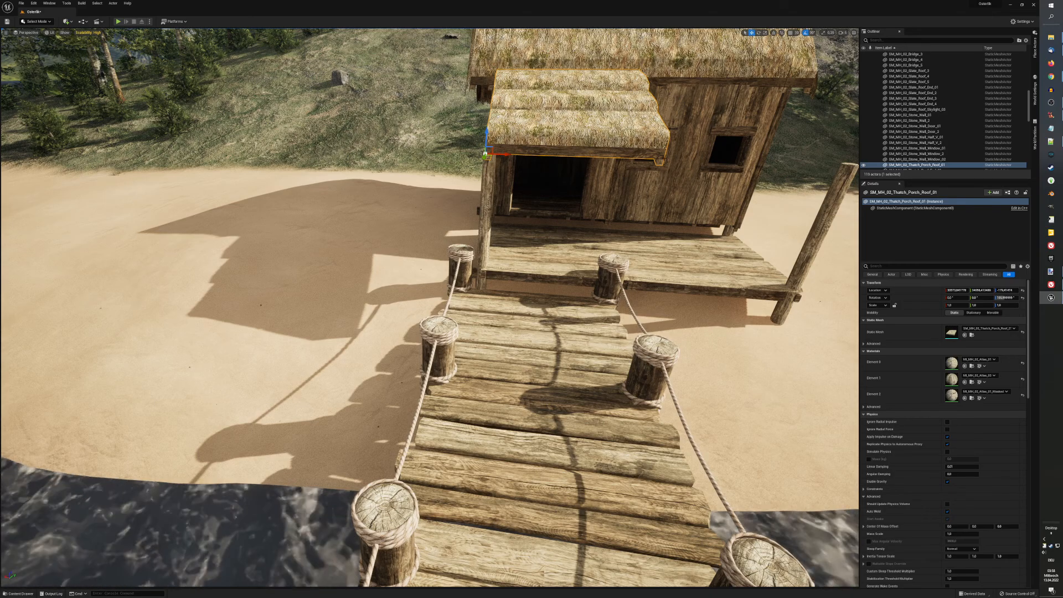
middle_click_drag(486, 221, 609, 188)
middle_click_drag(540, 193, 580, 217)
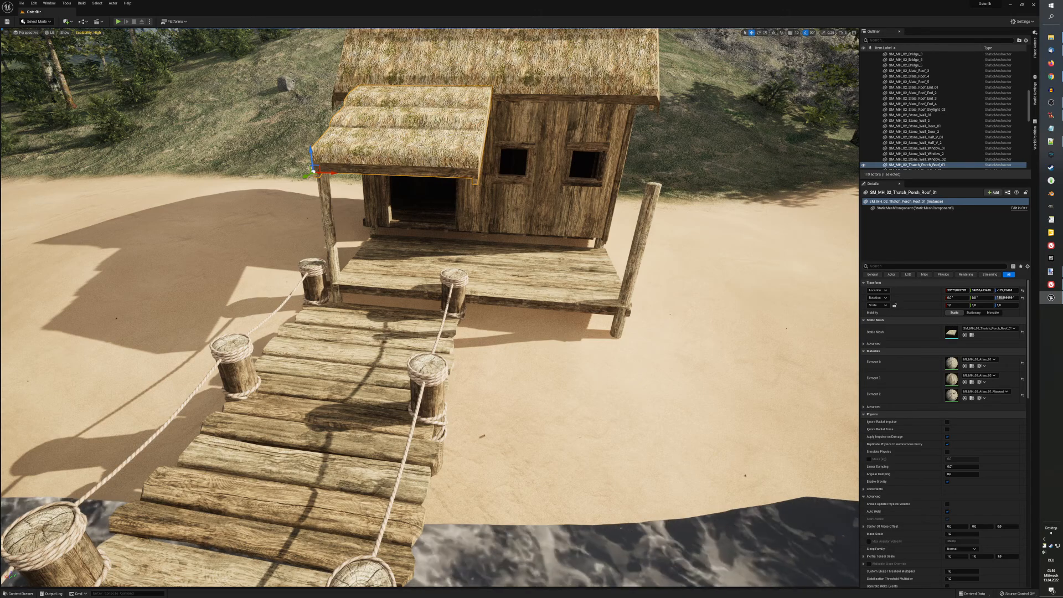
key("ctrl+d")
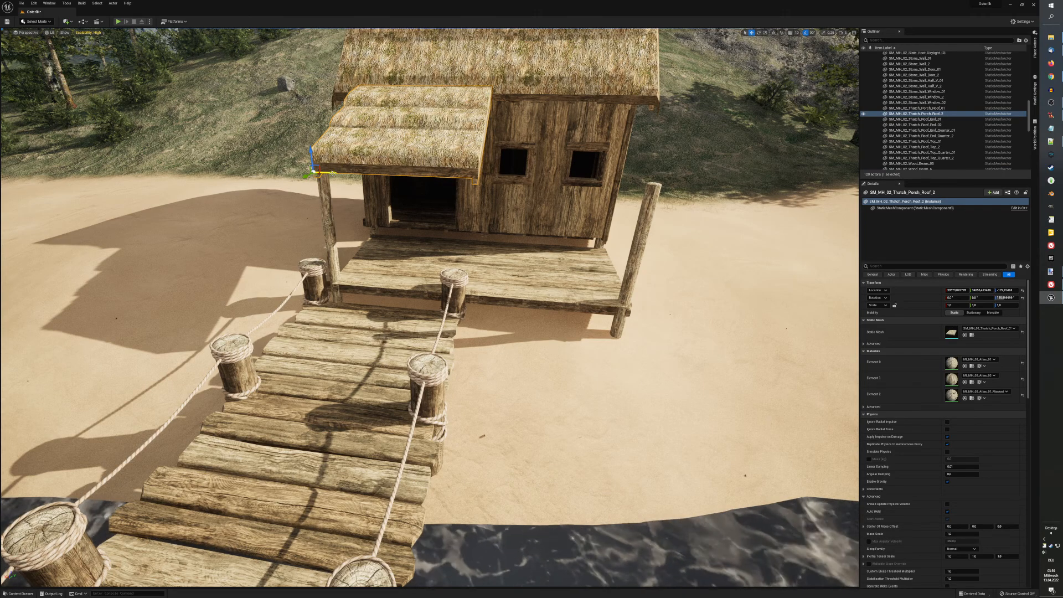
left_click_drag(332, 173, 502, 178)
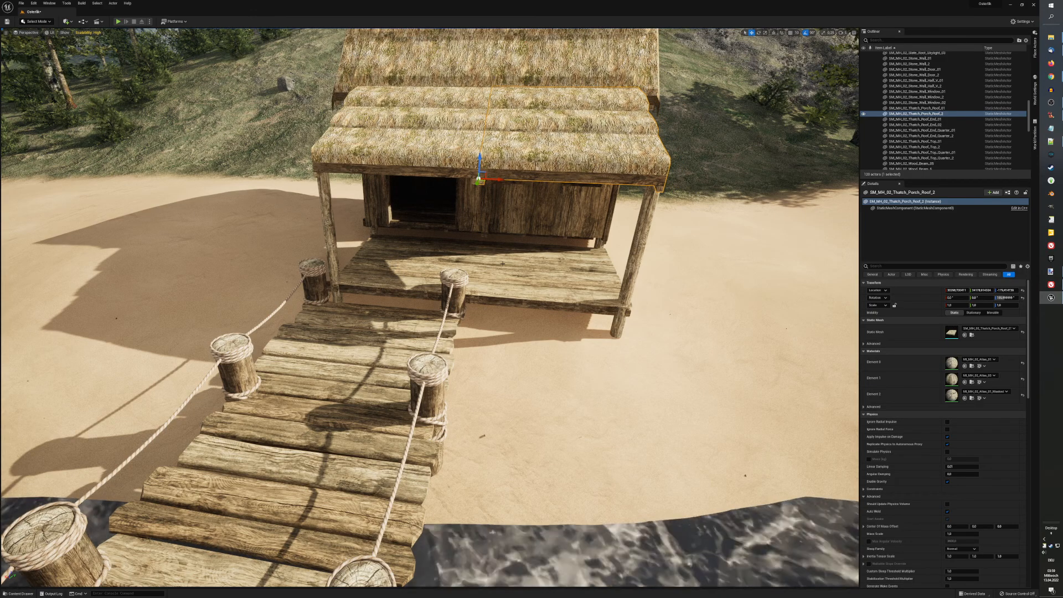
Step: Place the SM_MH_02_Thatch_Porch_Roof_End_01 mesh on the sand beside the deck's free post
key("ctrl+space")
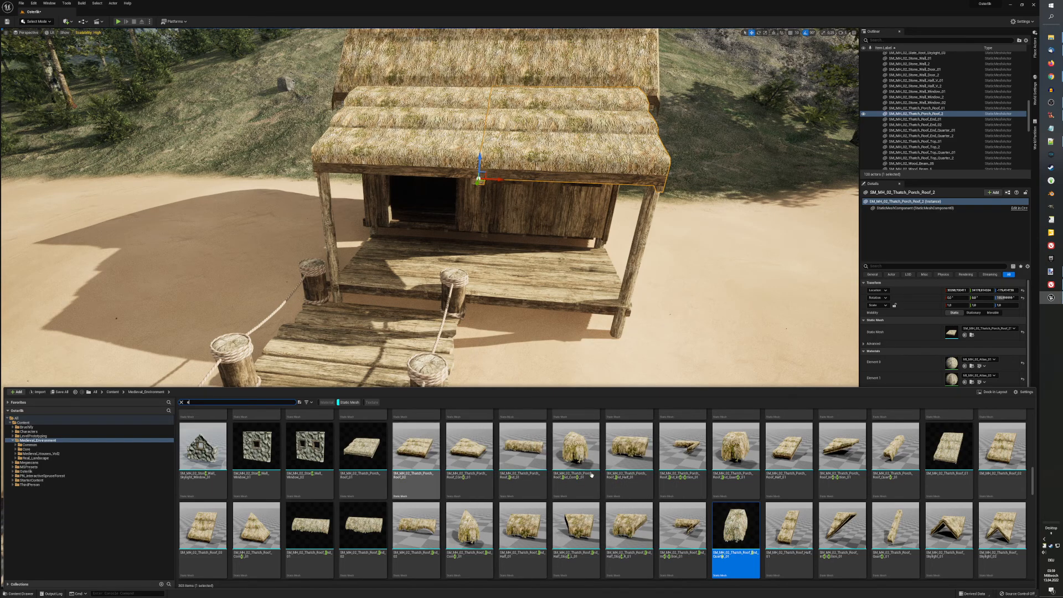
mouse_move(419, 441)
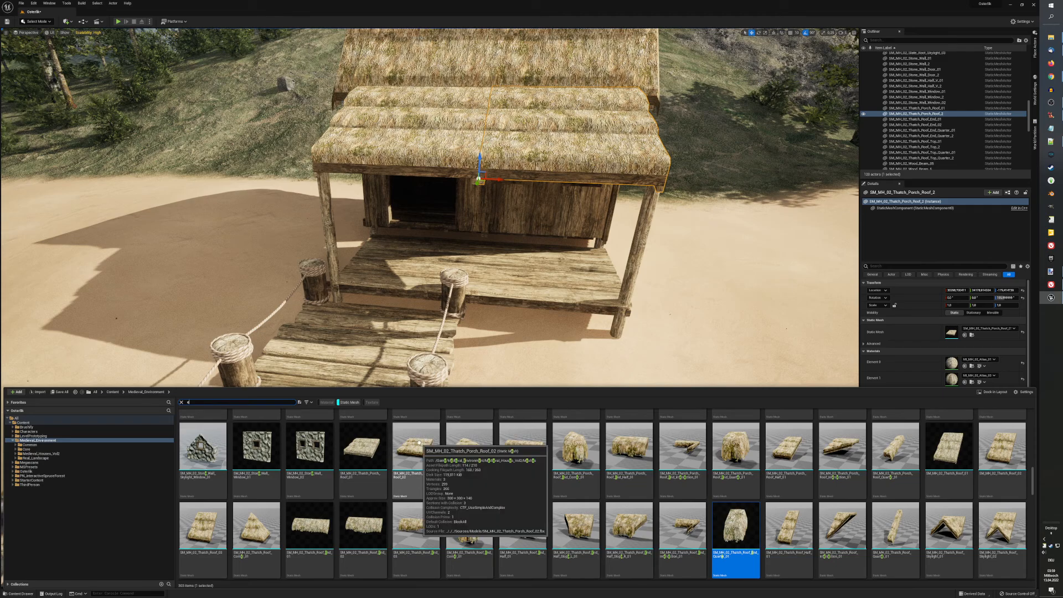
mouse_move(530, 454)
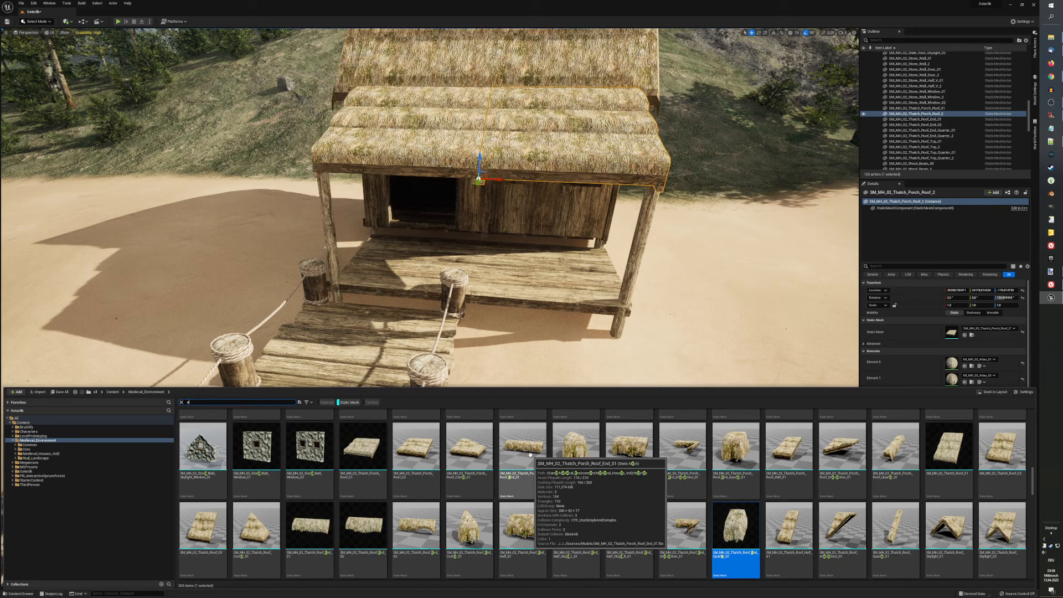
left_click(530, 454)
left_click_drag(719, 328, 718, 328)
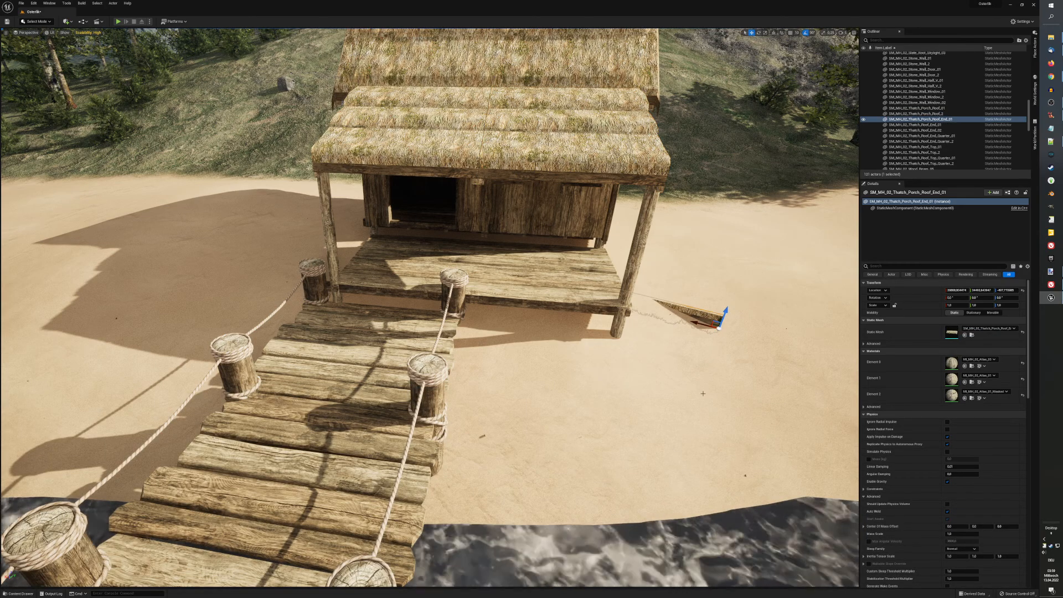
Step: Place the SM_MH_02_Thatch_Porch_Roof_Quarter_01 mesh on the sand next to the porch roof end piece
key("ctrl+space")
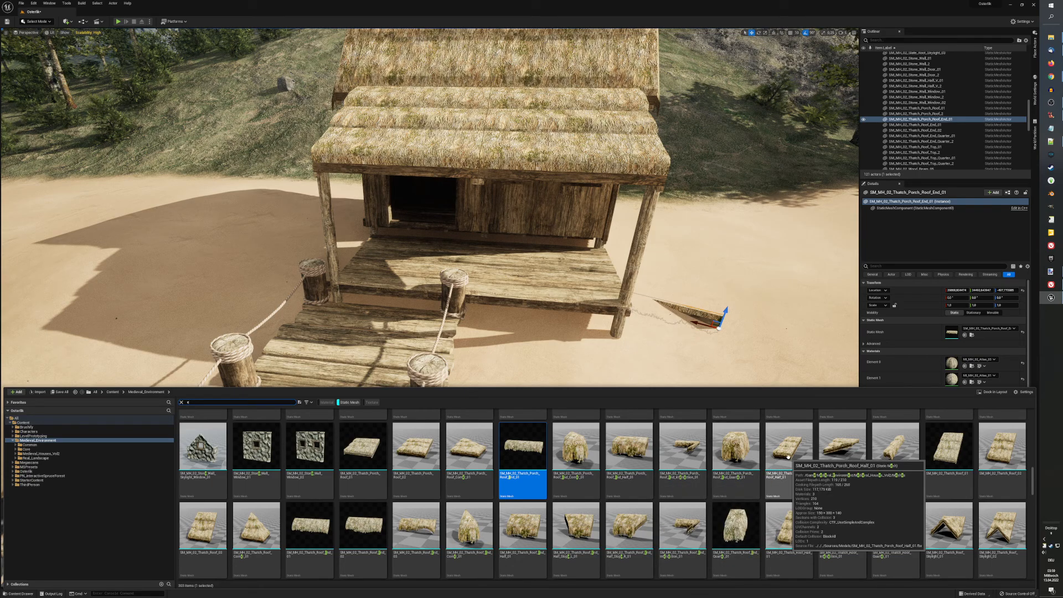
left_click(901, 455)
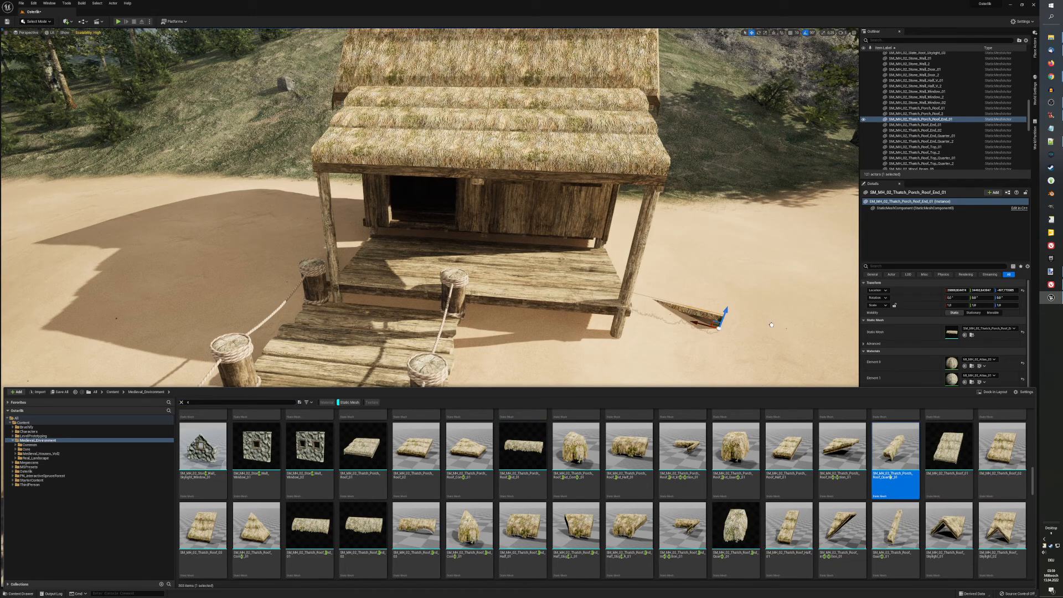
left_click_drag(771, 325, 770, 322)
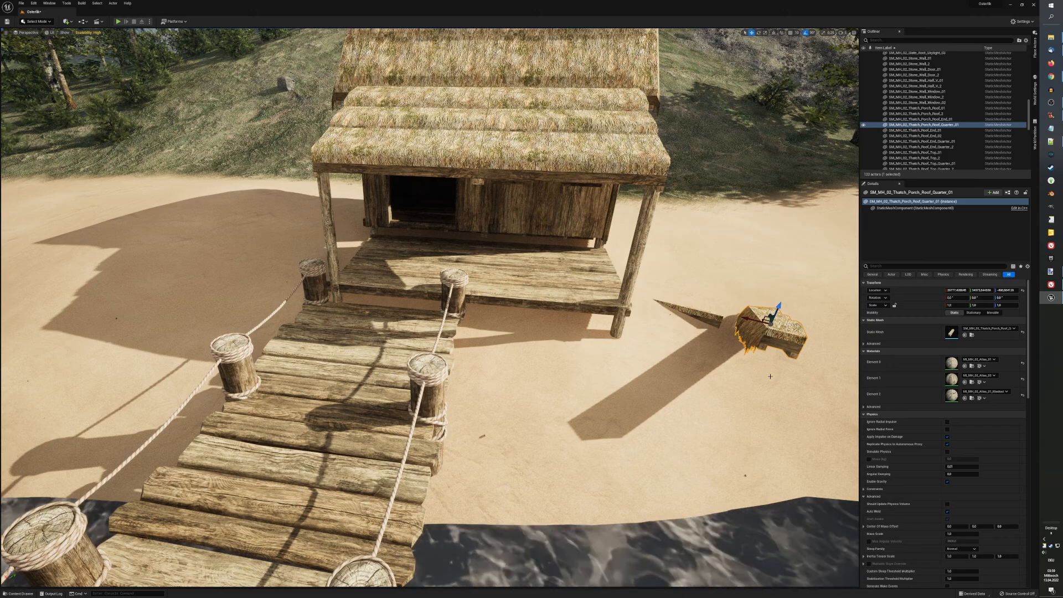
Step: Set the Z rotation of the porch roof end and quarter pieces together to -24°
left_click(699, 318, "ctrl")
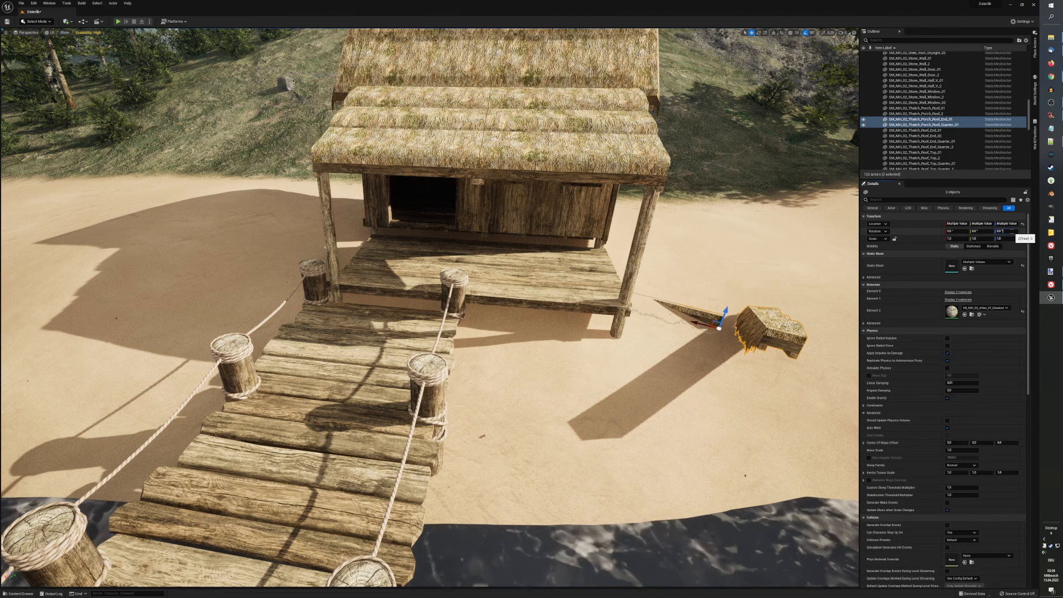
left_click(1011, 231)
type("-24")
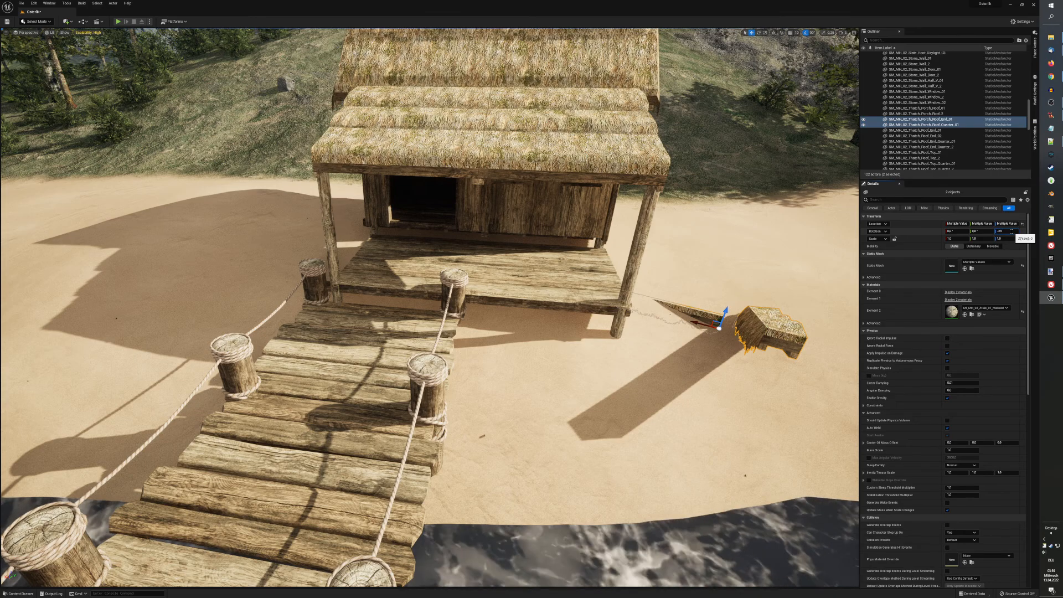
key("Return")
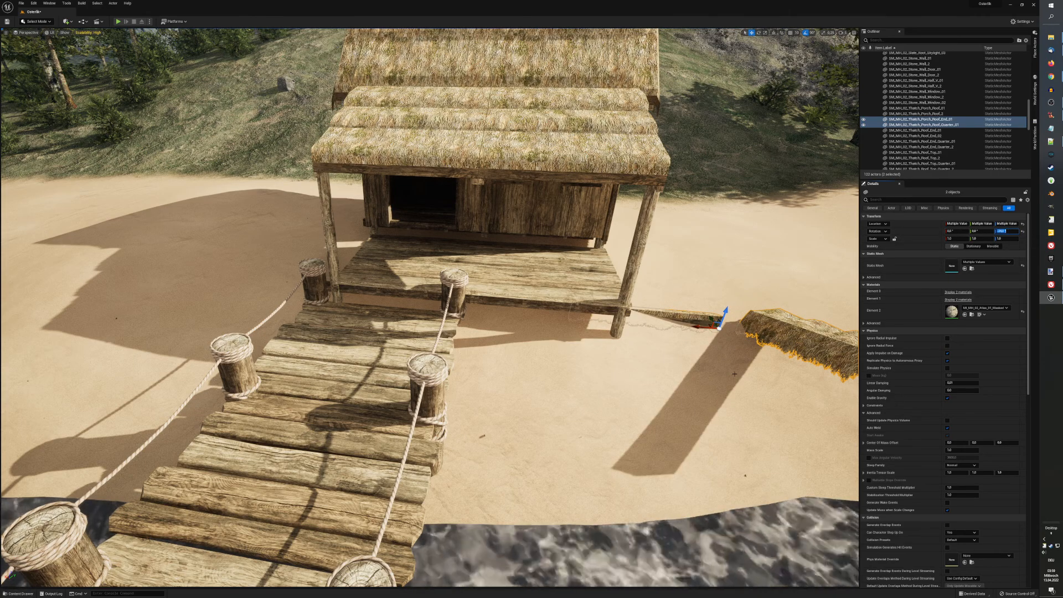
left_click(726, 375)
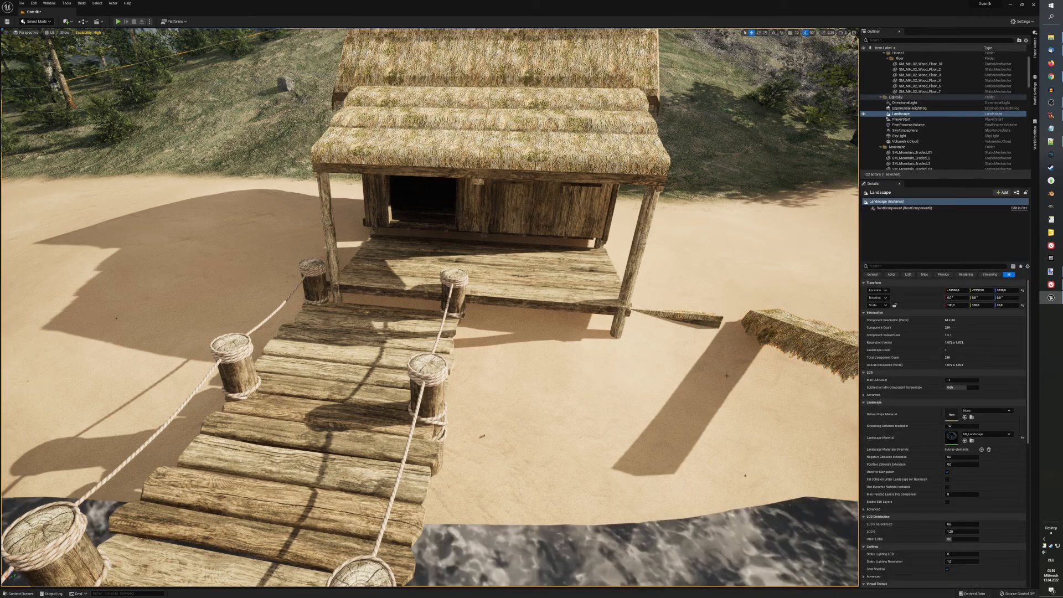
Step: Raise the porch roof end piece and the quarter piece individually above the sand
left_click(701, 316)
left_click_drag(726, 309, 735, 250)
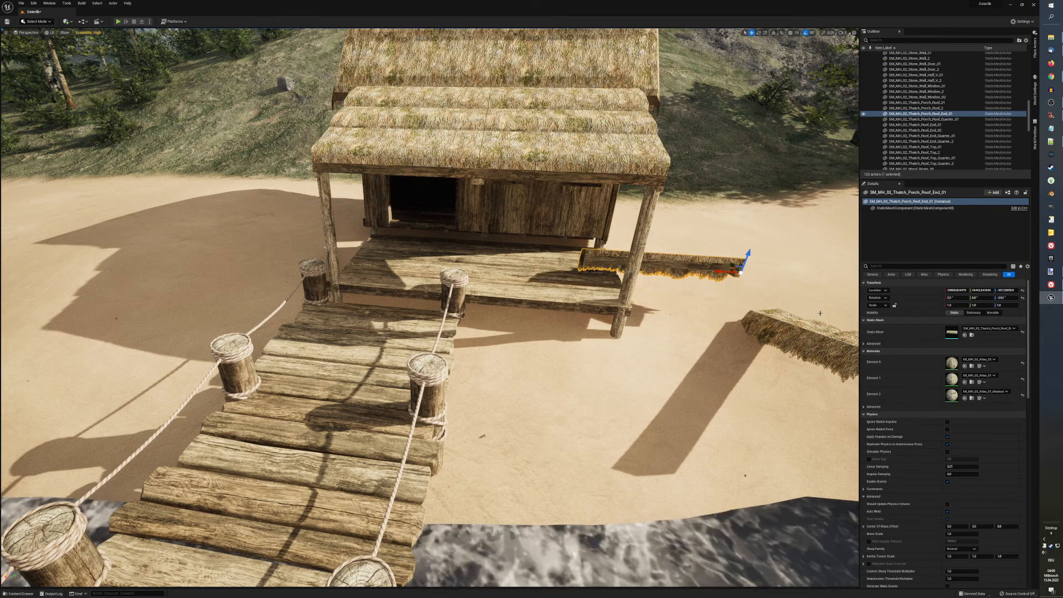
left_click(808, 335)
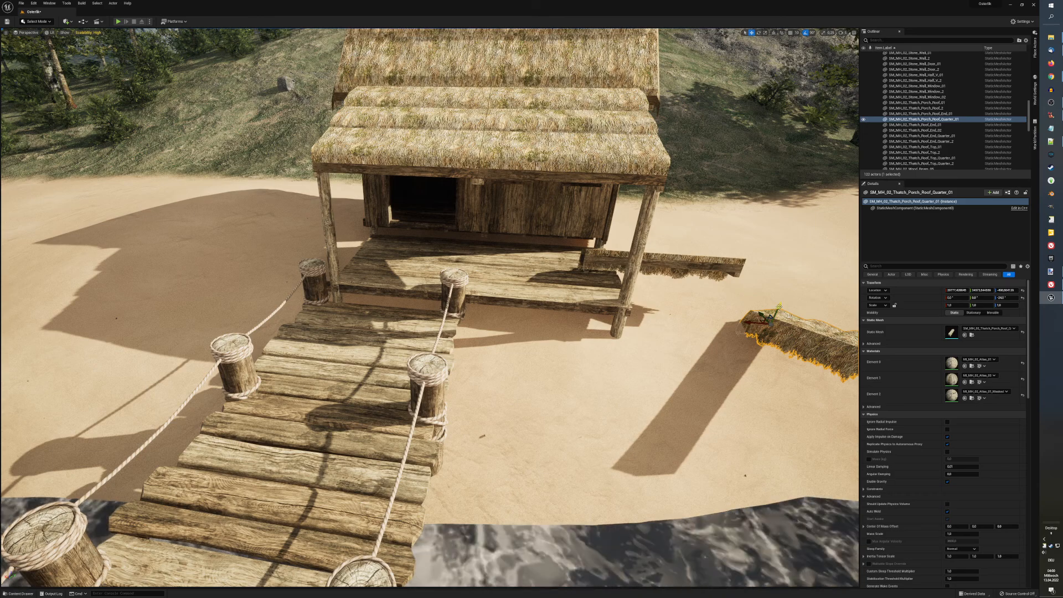
left_click_drag(779, 306, 794, 267)
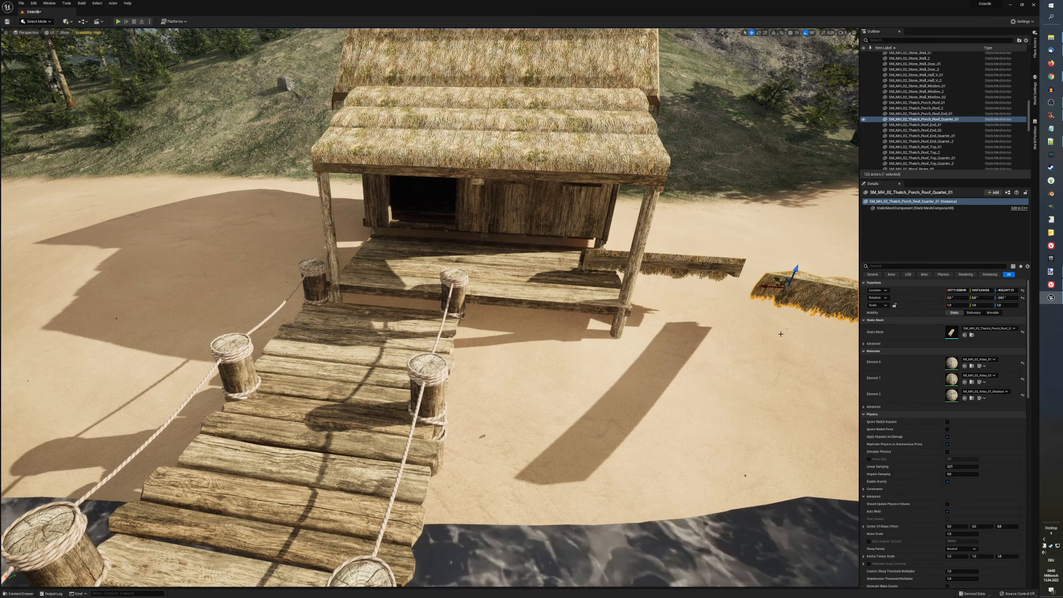
Step: Rotate the quarter piece and the end piece about their vertical axes to face the same way as the porch roof
right_click_drag(786, 338, 839, 357)
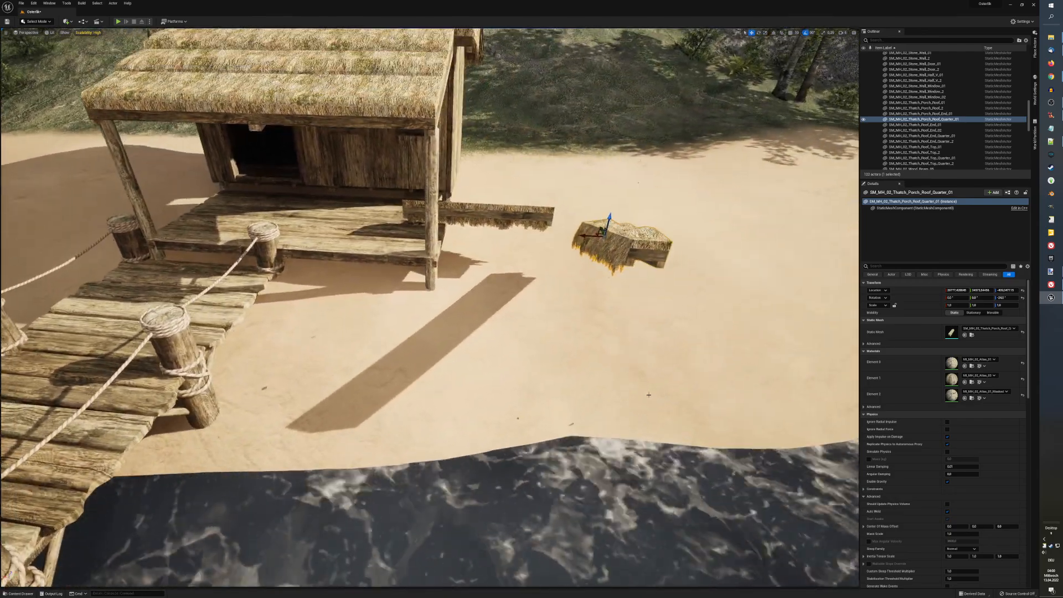
key("e")
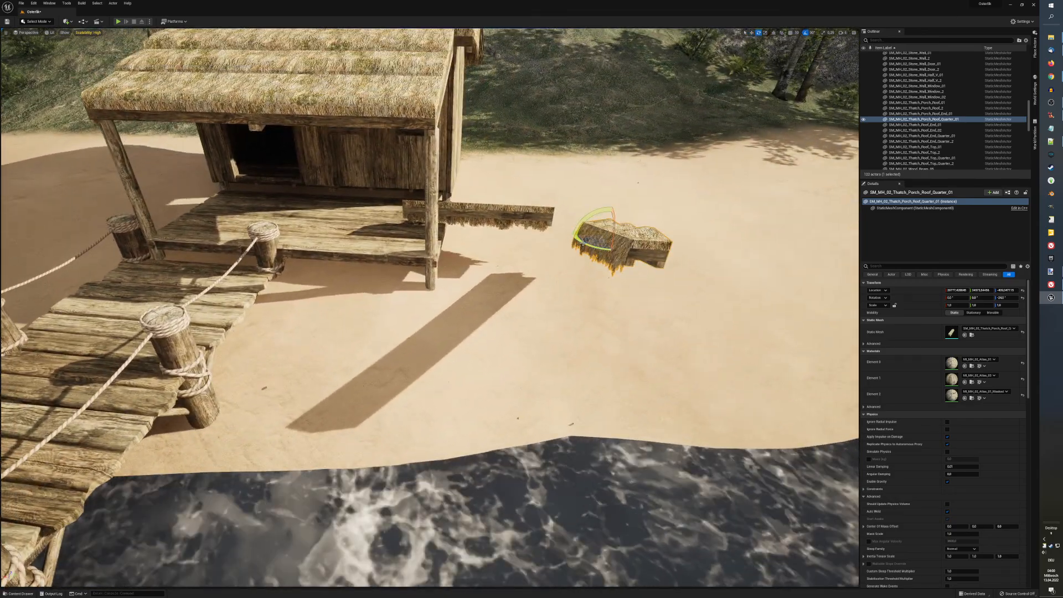
left_click_drag(582, 245, 632, 243)
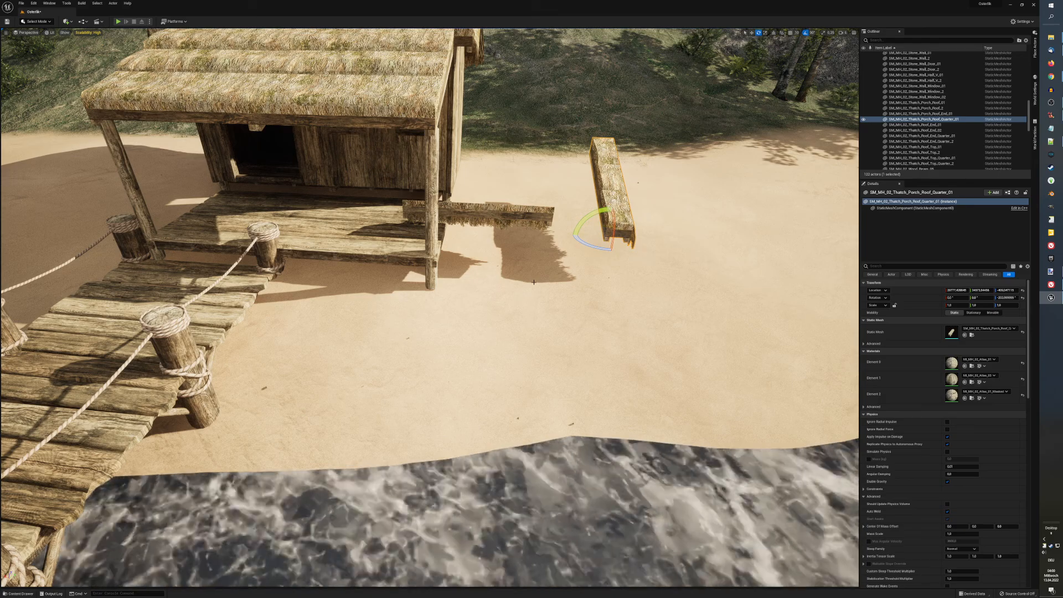
left_click(524, 212)
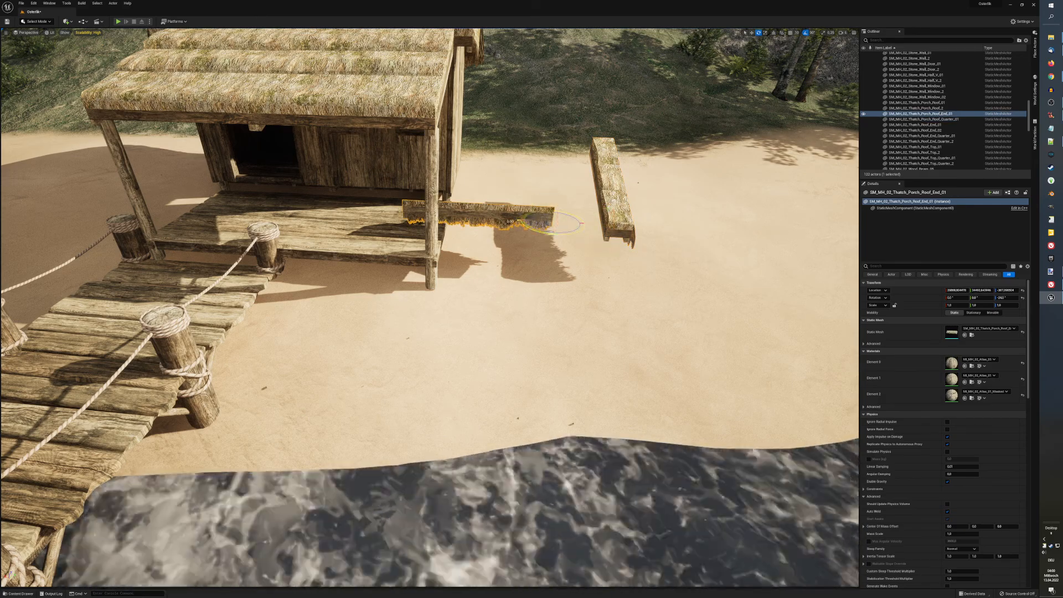
mouse_move(529, 227)
left_mouse_down()
mouse_move(506, 224)
mouse_move(526, 227)
left_mouse_up()
left_click_drag(519, 294, 518, 301)
key("w")
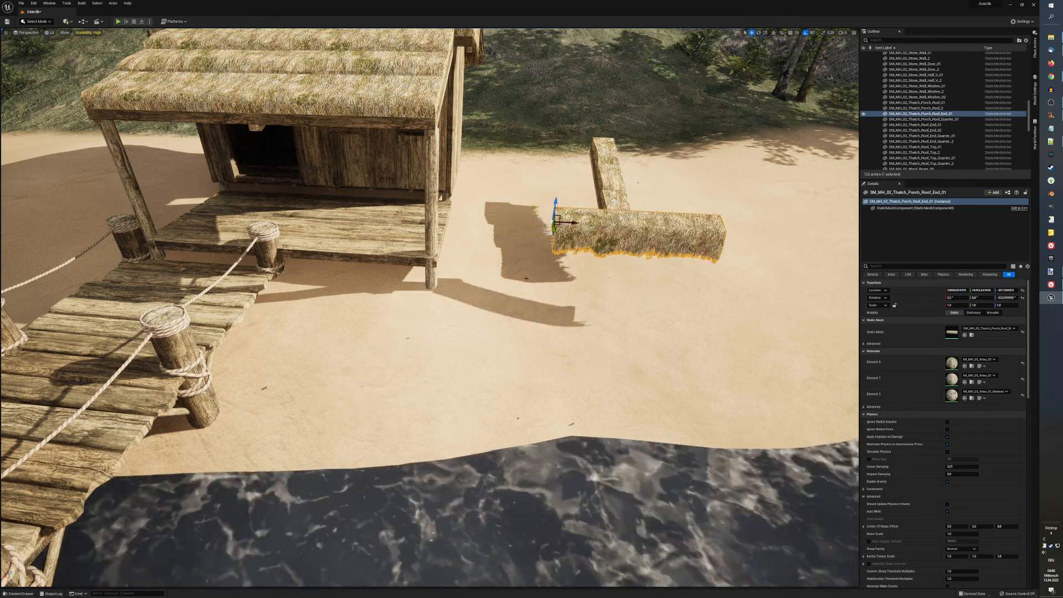
Step: Raise the thatch porch roof quarter piece and fit it flush against the right-hand edge of the porch roof
left_click(611, 188)
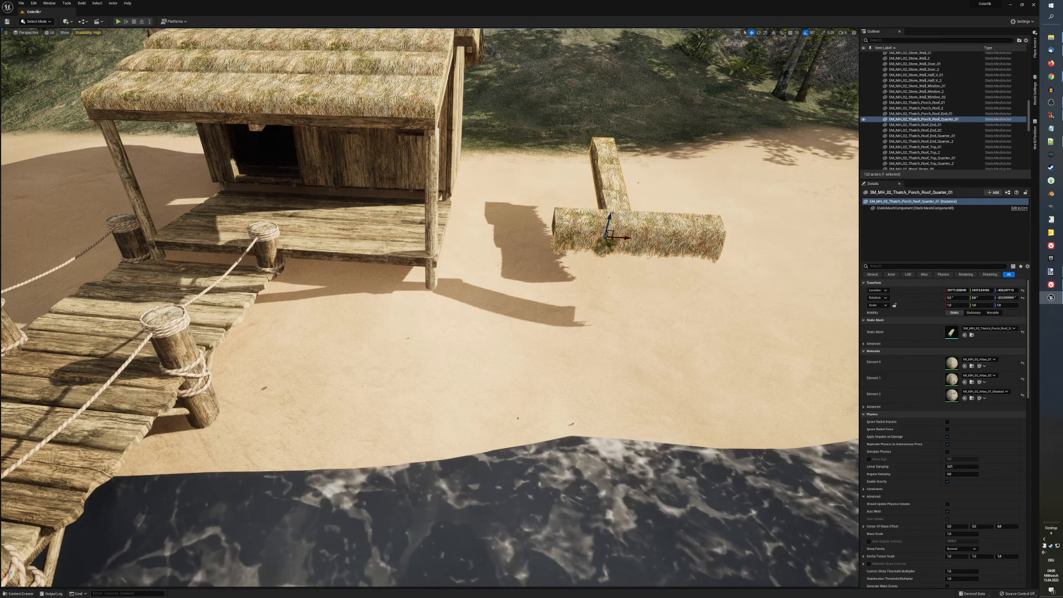
left_click_drag(610, 216, 631, 123)
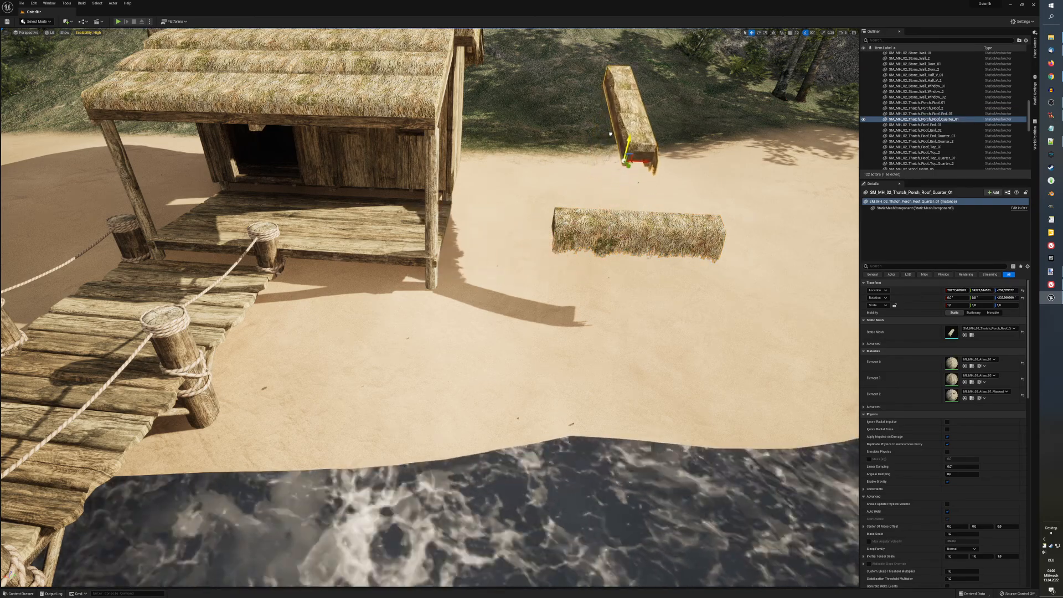
right_click_drag(631, 133, 678, 132)
key("d")
key("w")
right_click_drag(550, 392, 532, 390)
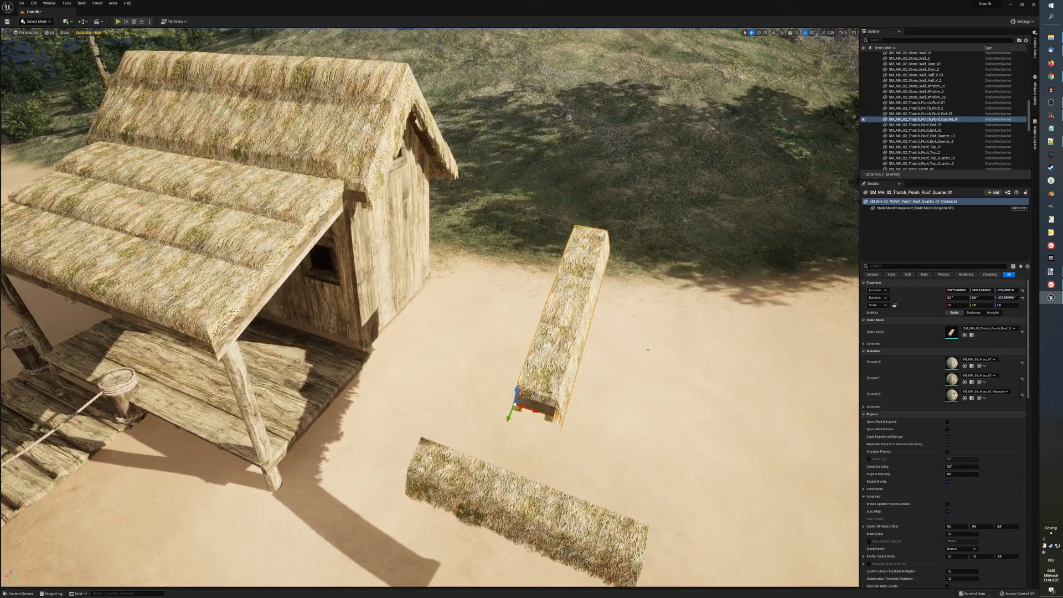
left_click_drag(534, 414, 291, 351)
left_click_drag(270, 312, 237, 354)
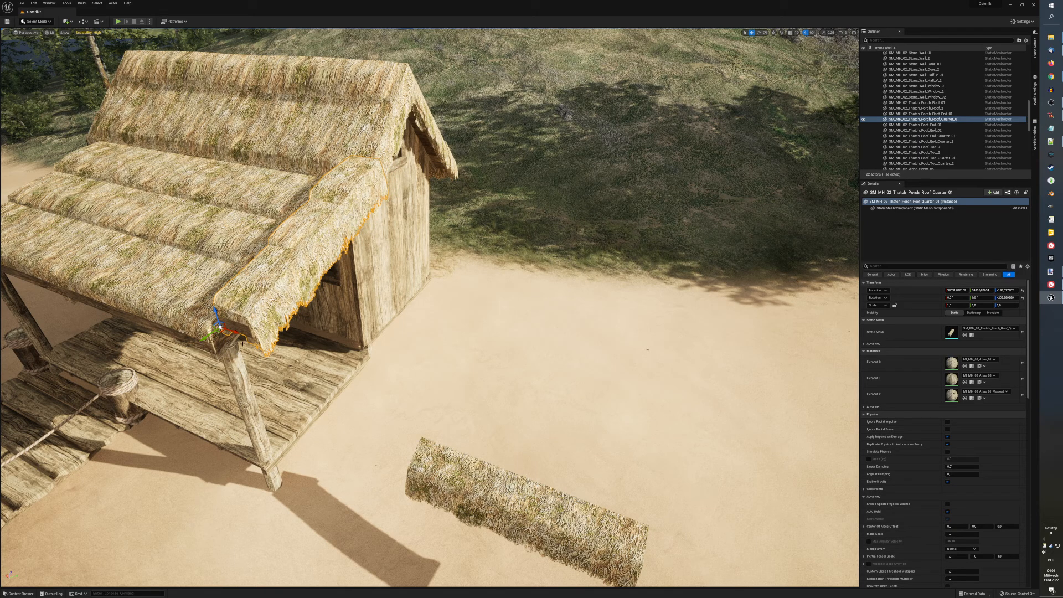
left_click_drag(206, 337, 231, 360)
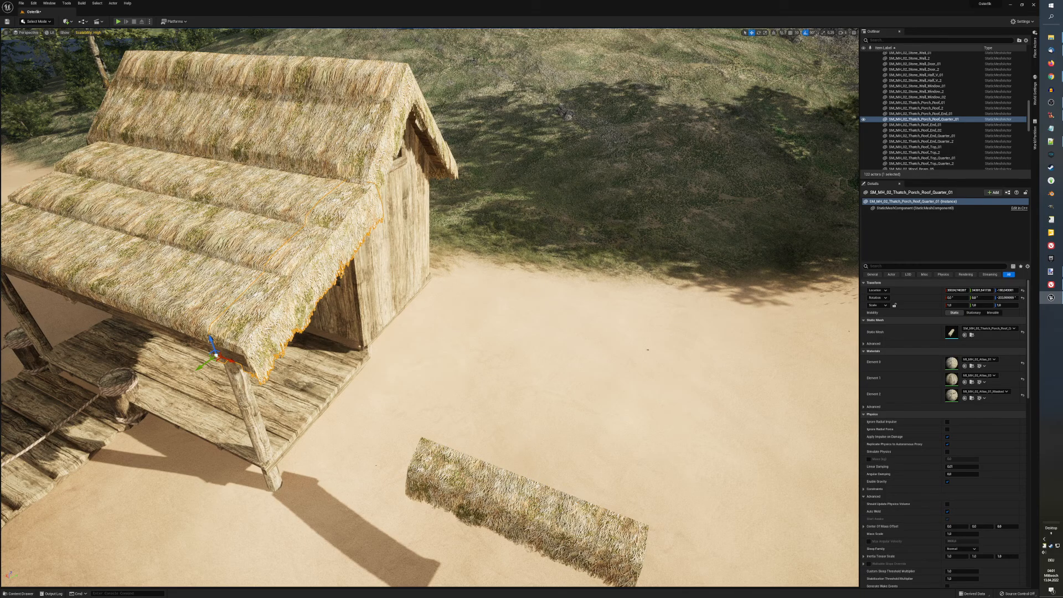
Step: Shift both porch roof sections together slightly to the left, and slide the quarter piece over to close the gap
right_click_drag(354, 332, 383, 322)
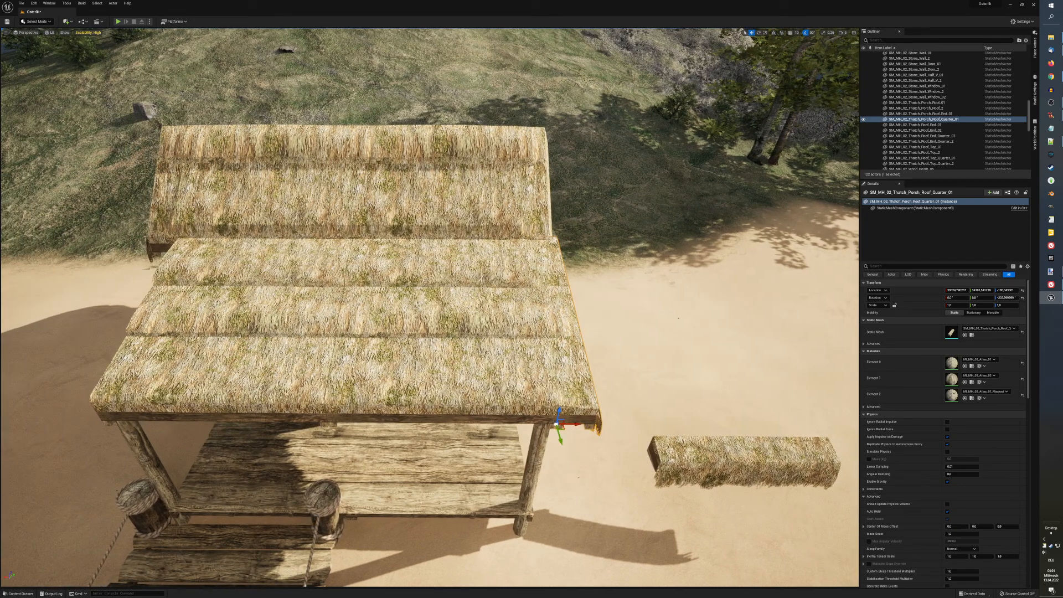
left_click(278, 384)
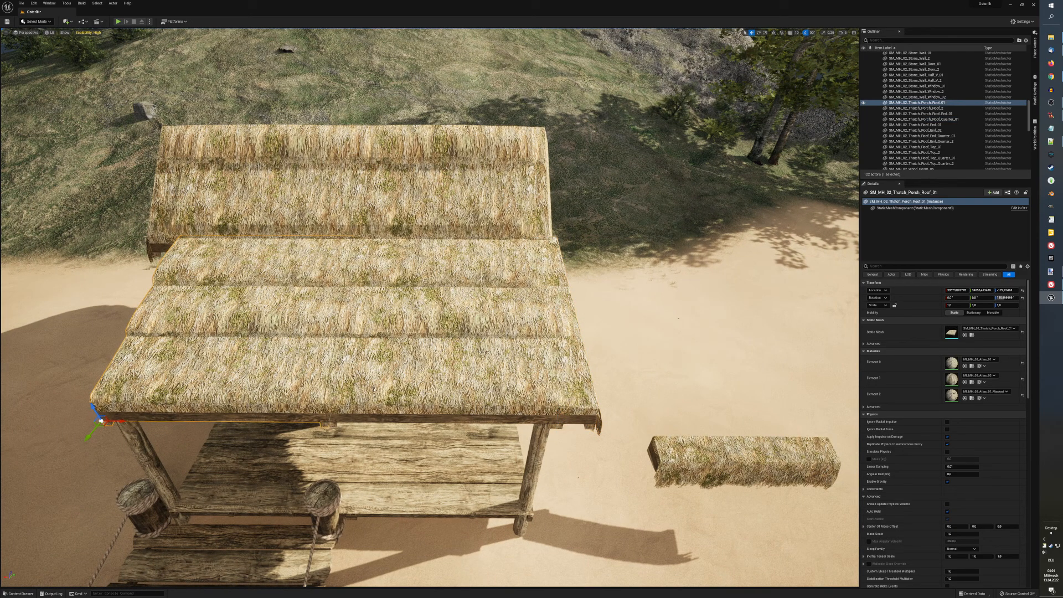
left_click(373, 387, "ctrl")
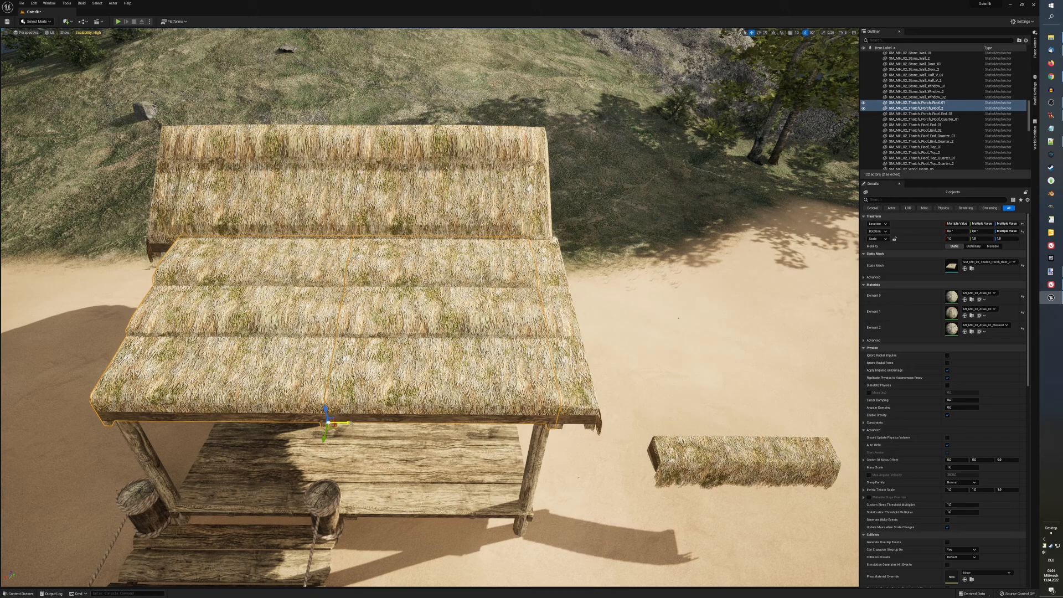
left_click_drag(353, 424, 342, 425)
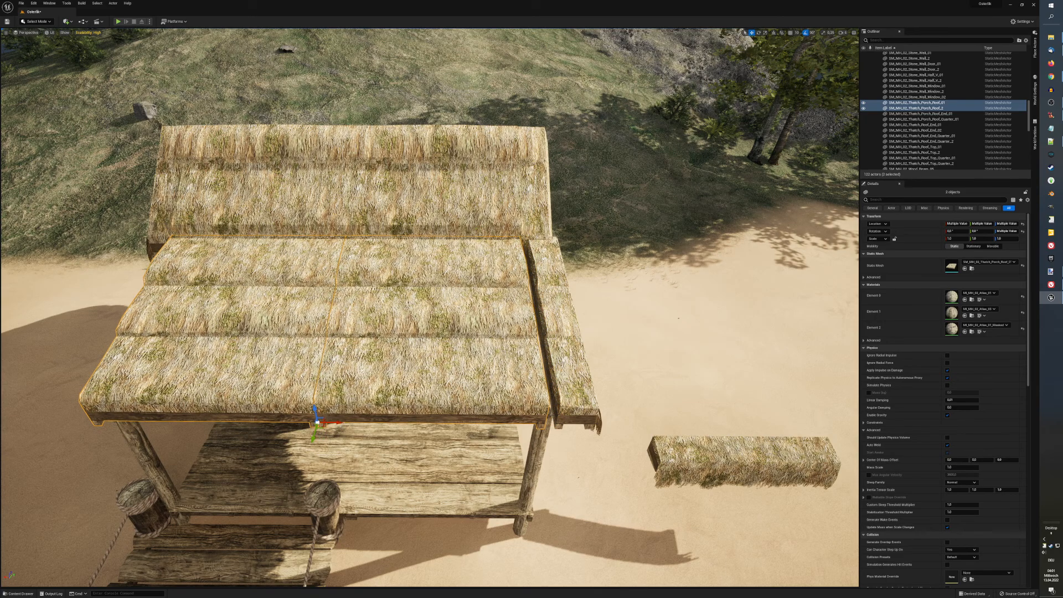
left_click(573, 384)
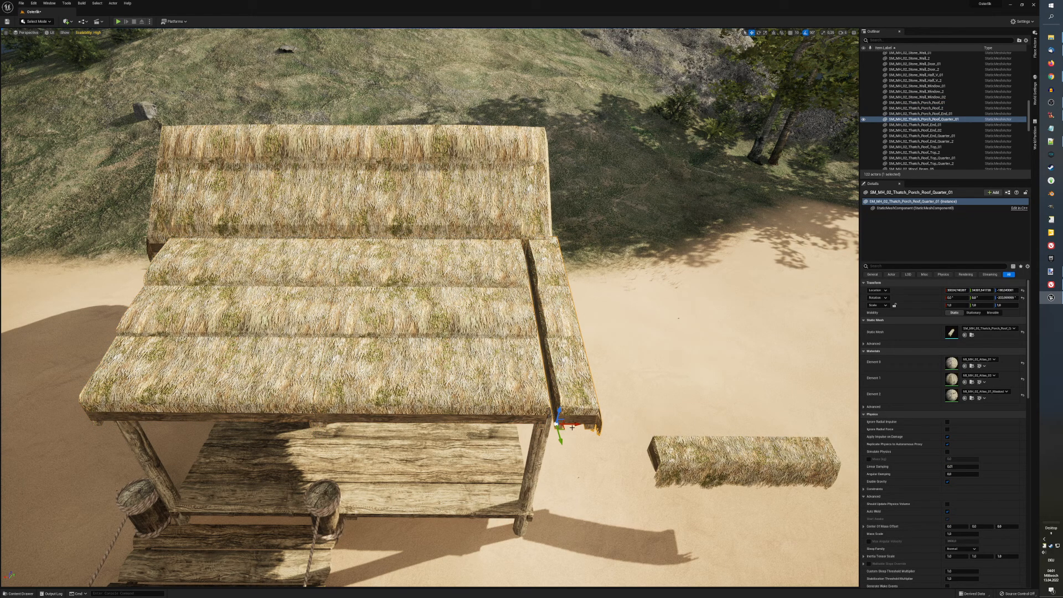
left_click_drag(577, 424, 566, 425)
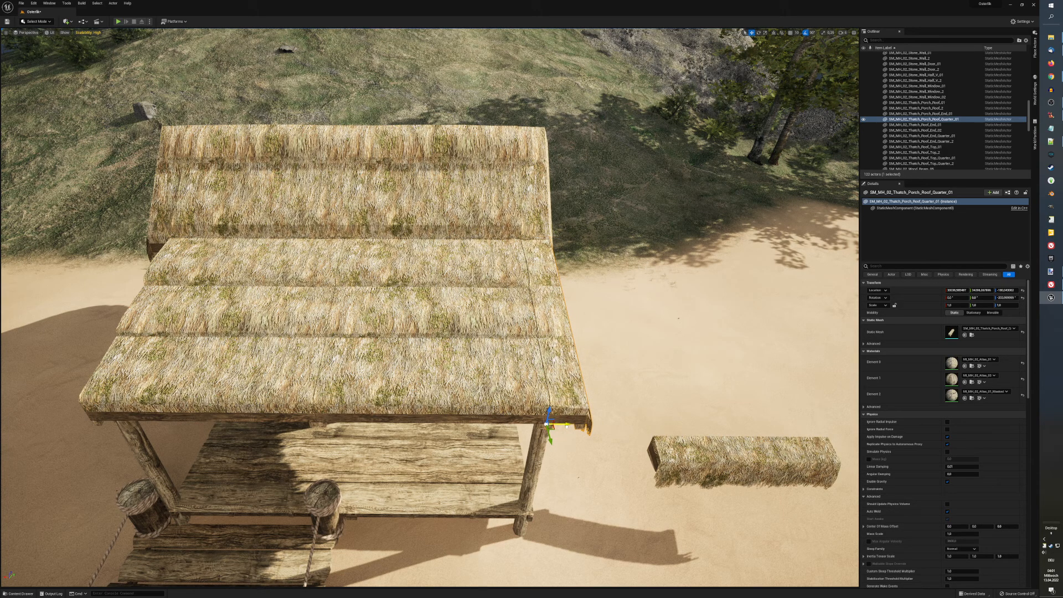
Step: Duplicate the porch roof quarter piece and move the copy to the left-hand edge of the porch roof
left_click(436, 375)
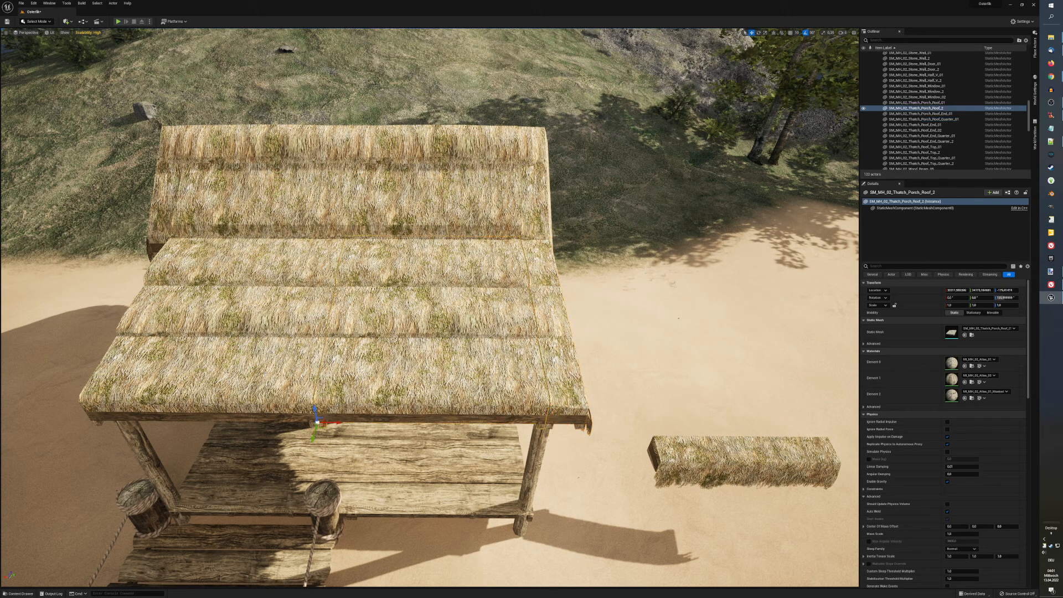
left_click(330, 410, "ctrl")
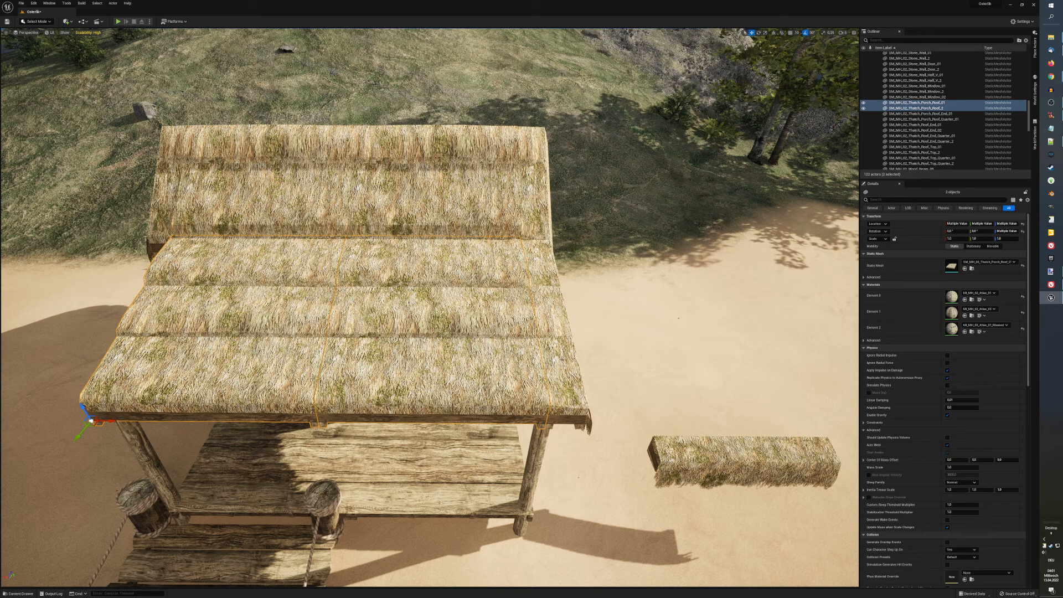
left_click(561, 359)
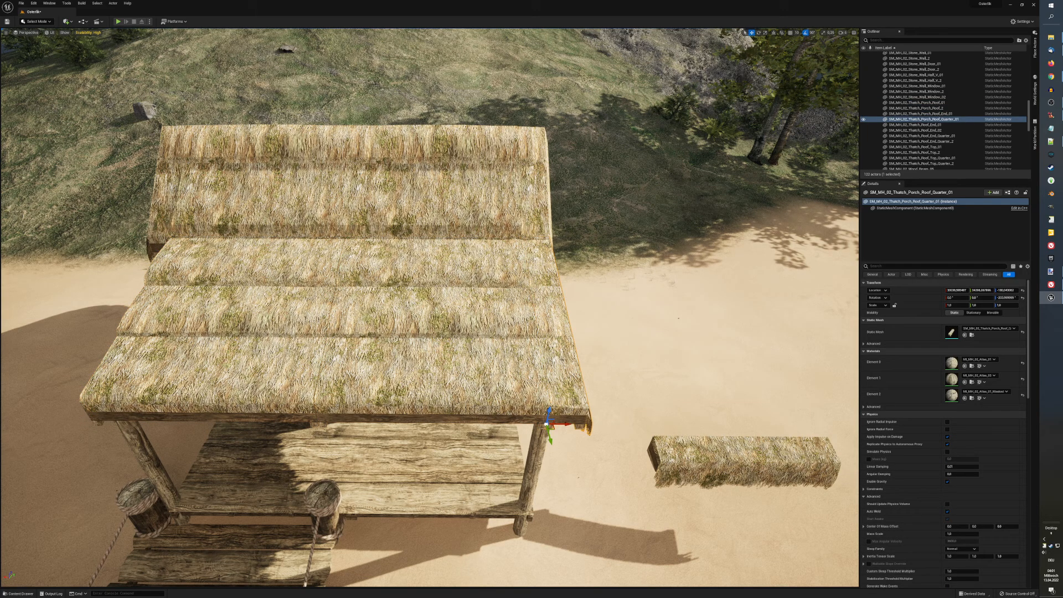
key("ctrl+d")
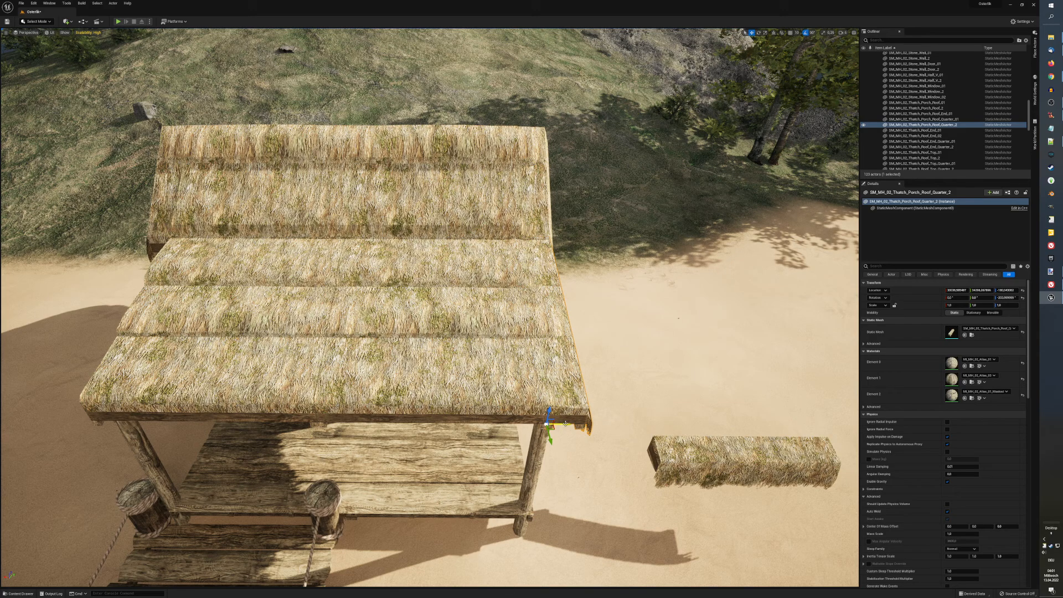
left_click_drag(565, 424, 74, 420)
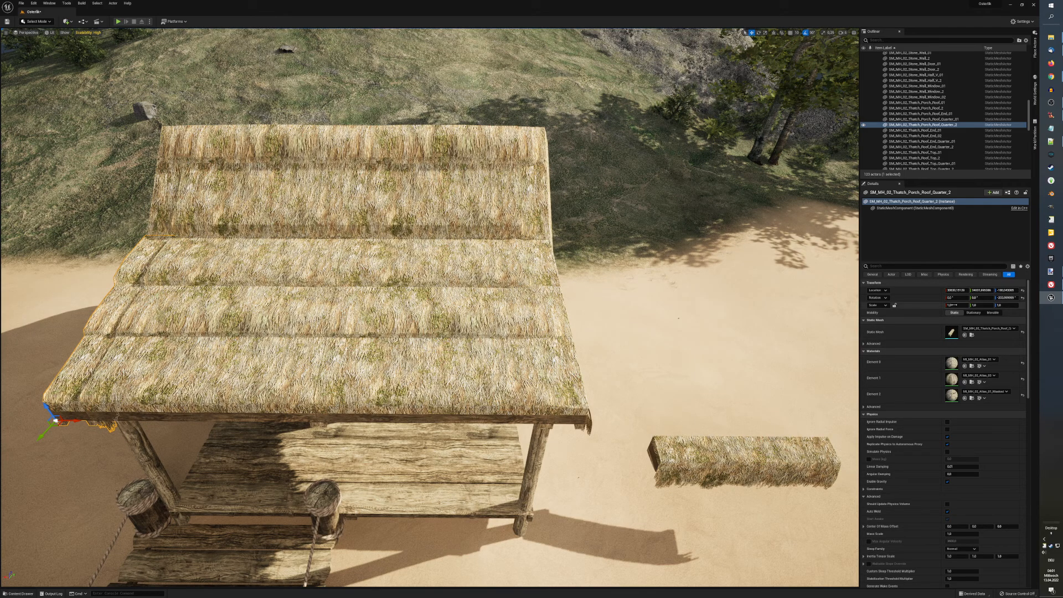
Step: Mirror the copied quarter piece with an X scale of -1 and slide it flush against the left porch roof section
left_click(952, 305)
key("Tab")
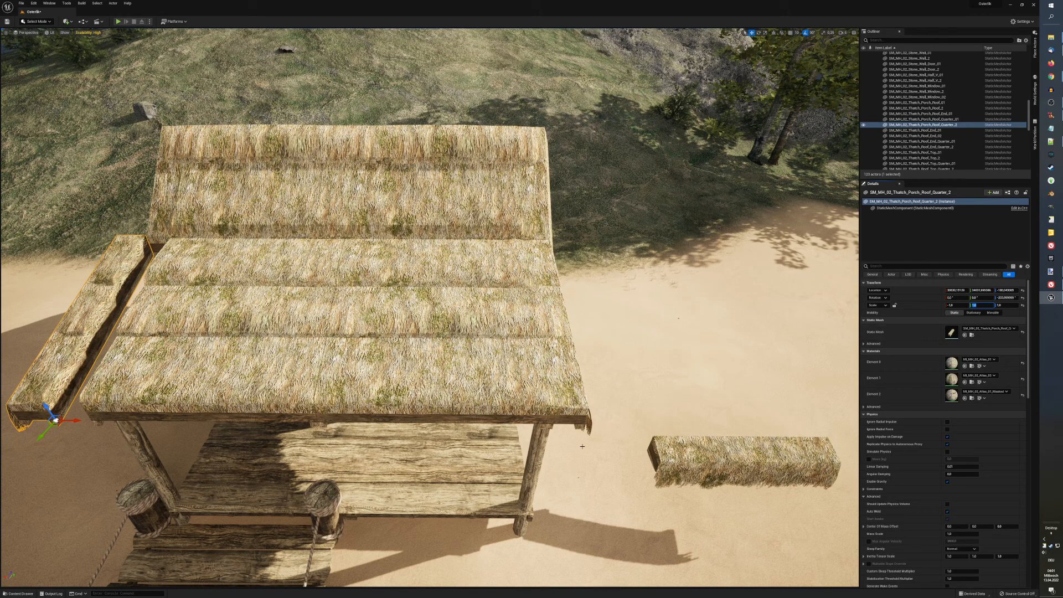
right_click_drag(608, 332, 540, 332)
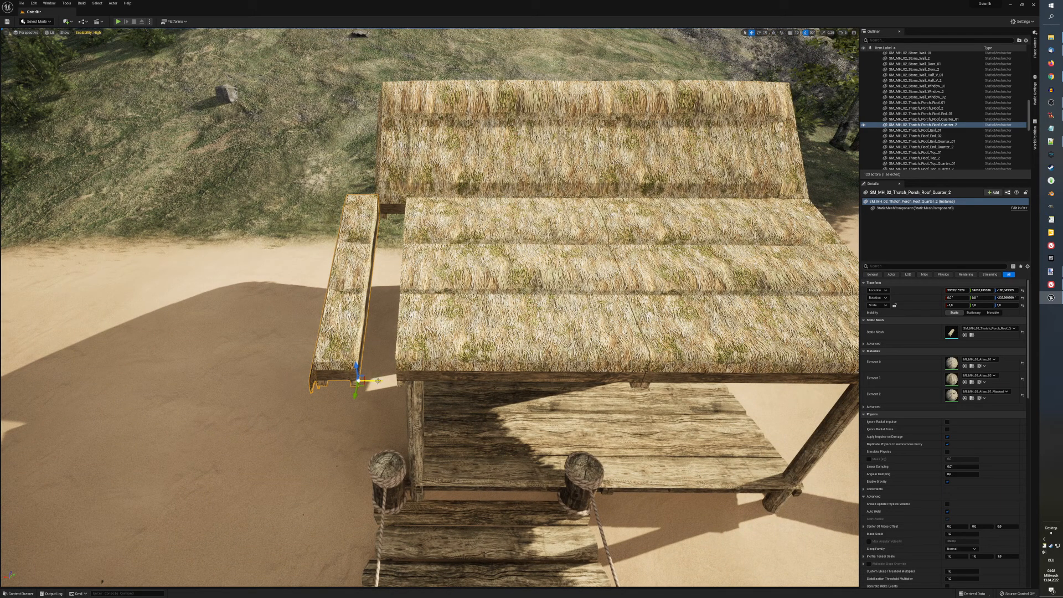
left_click_drag(375, 380, 416, 382)
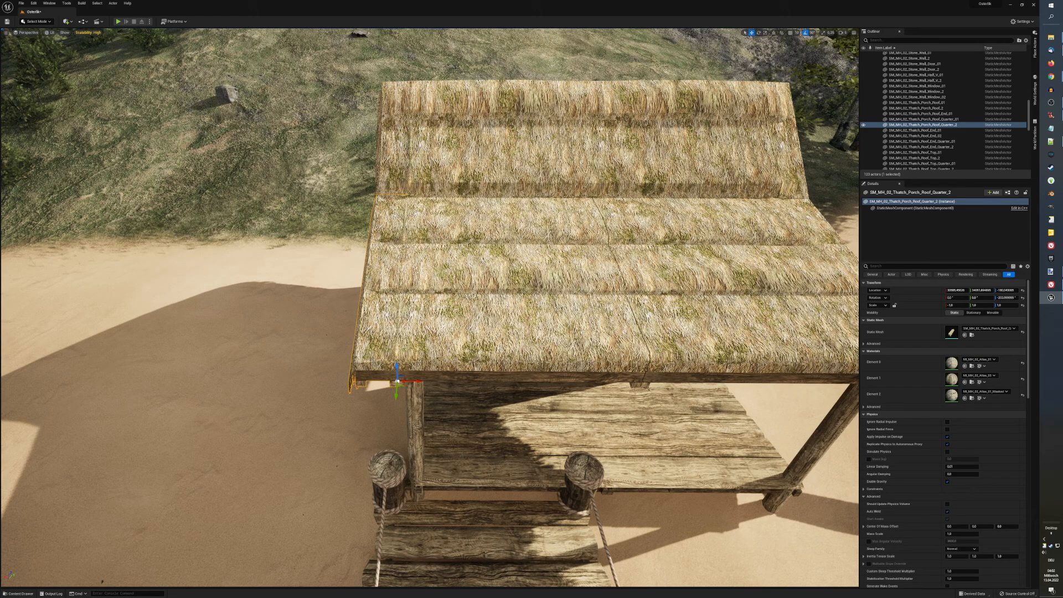
Step: Nudge the left porch roof section sideways to refine its seam with the mirrored quarter piece
left_click(397, 381)
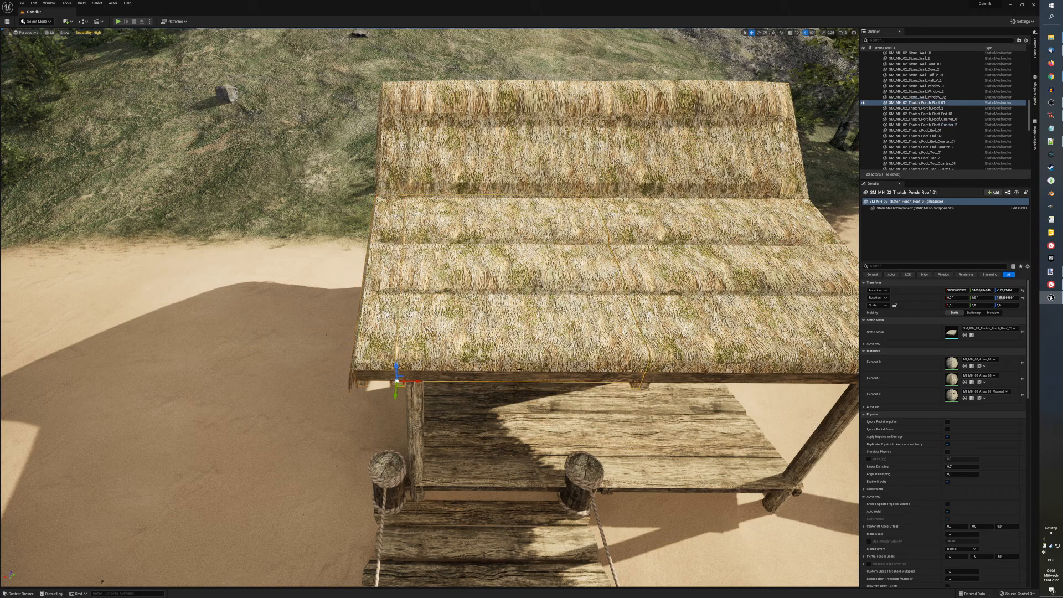
left_click_drag(396, 381, 398, 381)
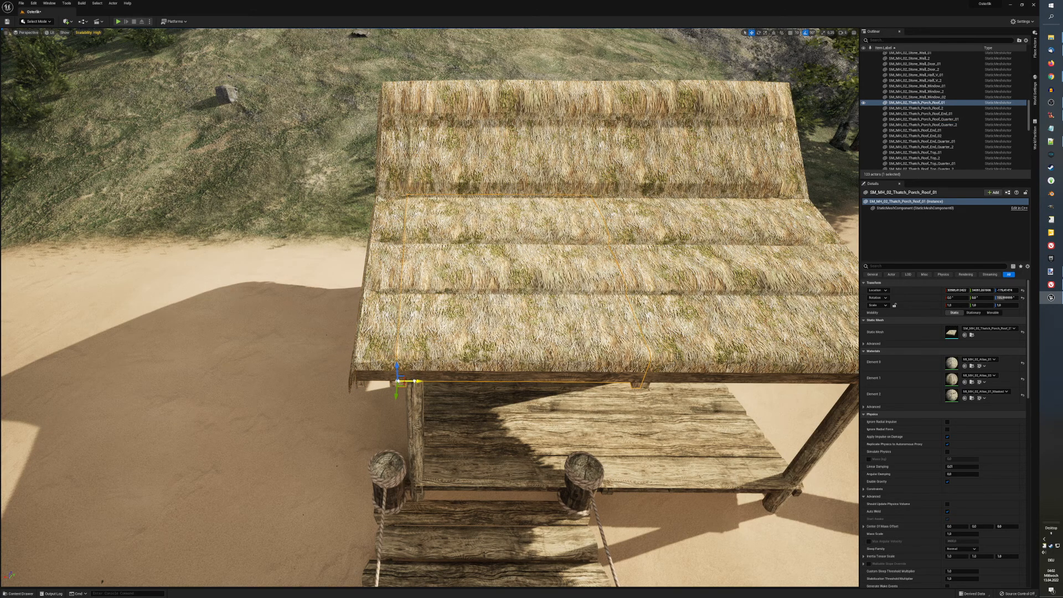
left_click(372, 346)
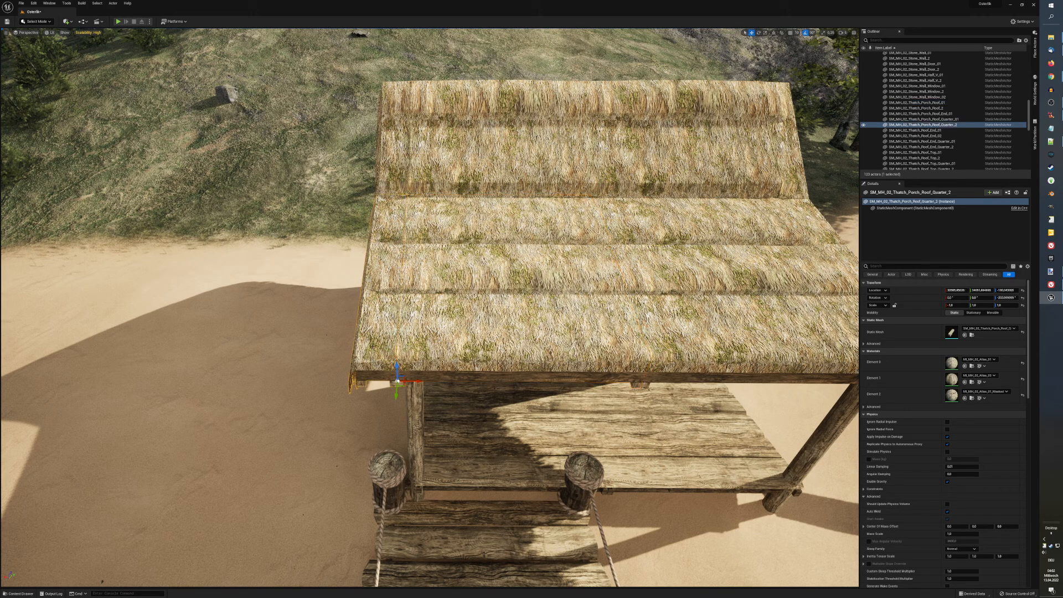
Step: Move the porch roof end piece from above the sand onto the right half of the porch roof's front eave
right_click_drag(470, 412, 533, 414)
key("w")
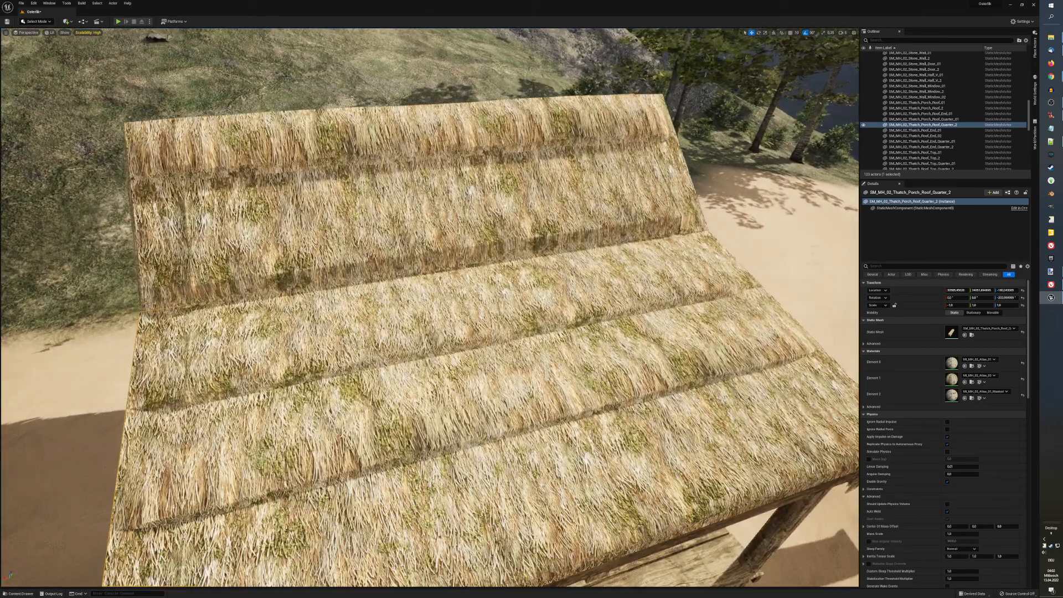
scroll(470, 410, "down", 5)
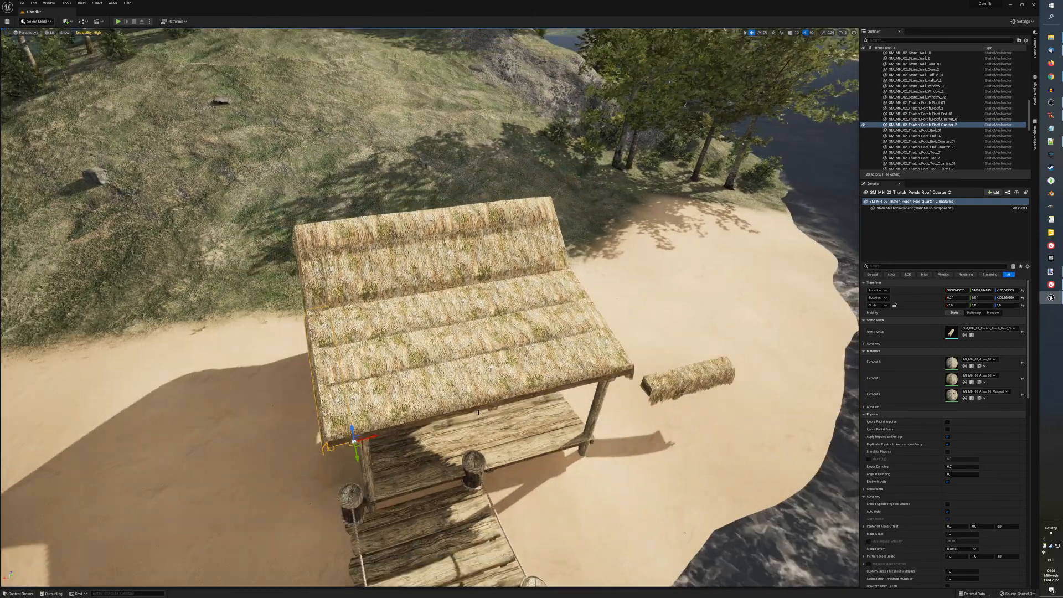
left_click(657, 380)
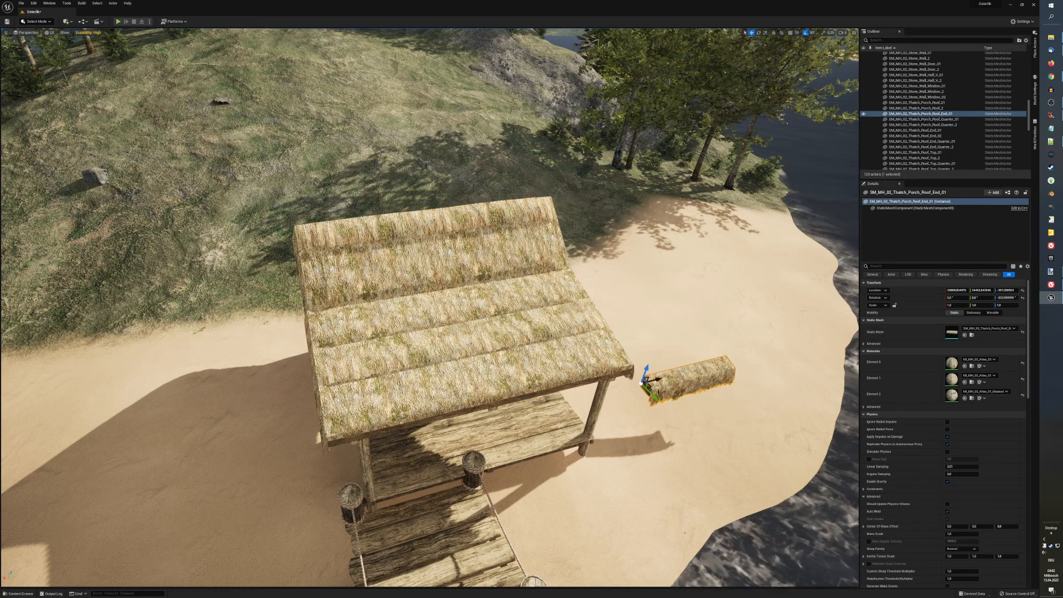
left_click_drag(656, 381, 528, 334)
scroll(520, 334, "up", 4)
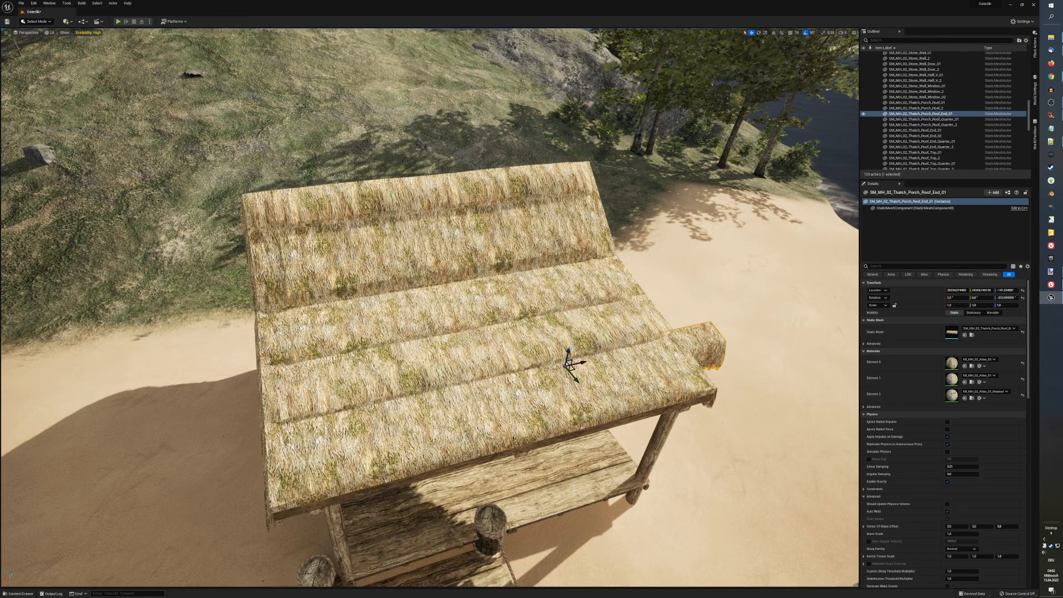
right_click_drag(541, 482, 552, 485)
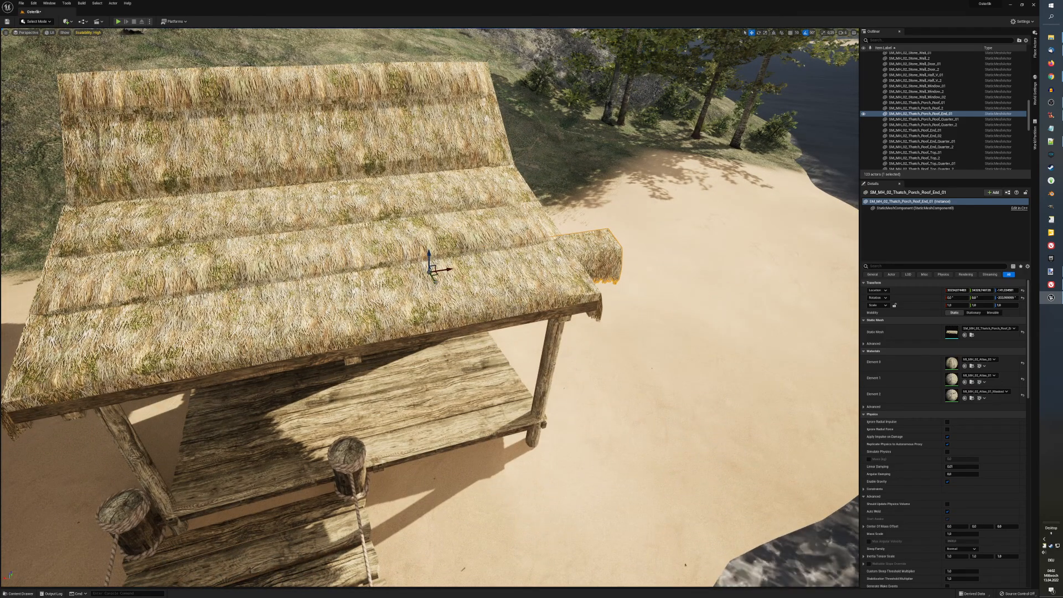
left_click_drag(434, 282, 351, 336)
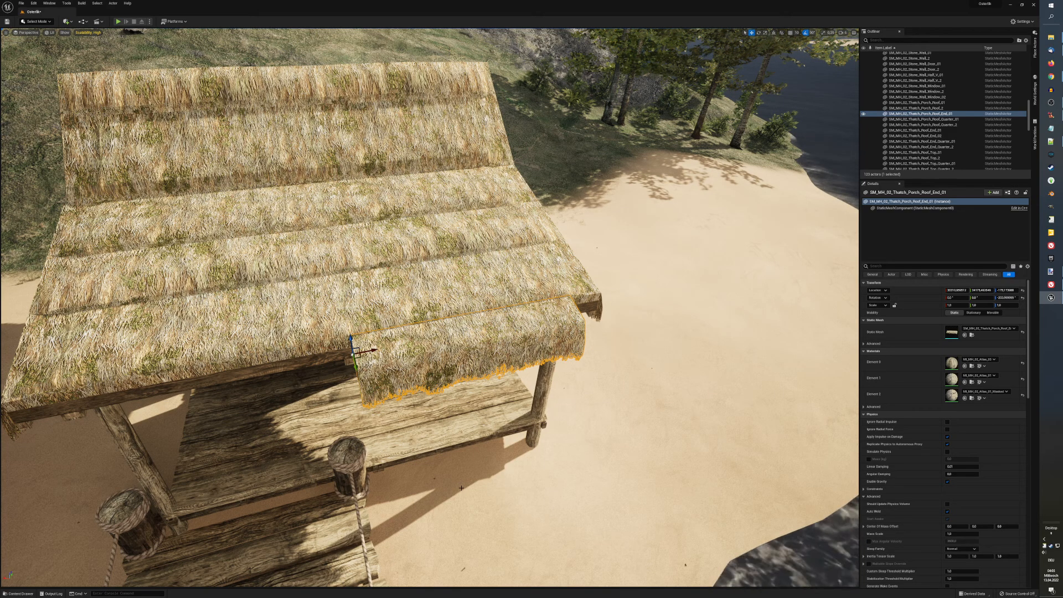
Step: Duplicate the porch roof end piece and align the copy along the left half of the front eave
left_click_drag(460, 488, 448, 474)
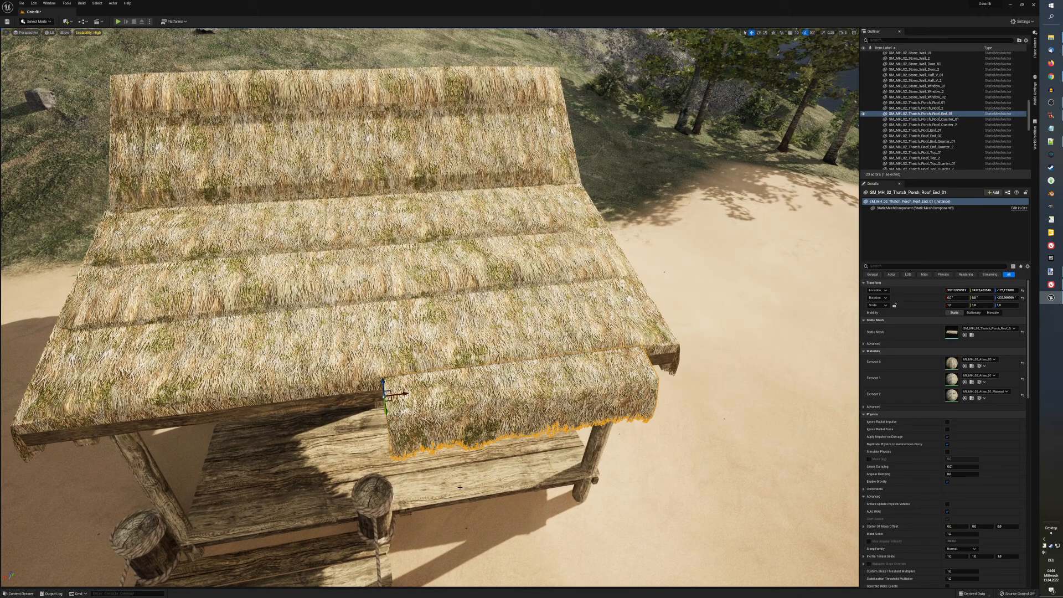
key("ctrl+d")
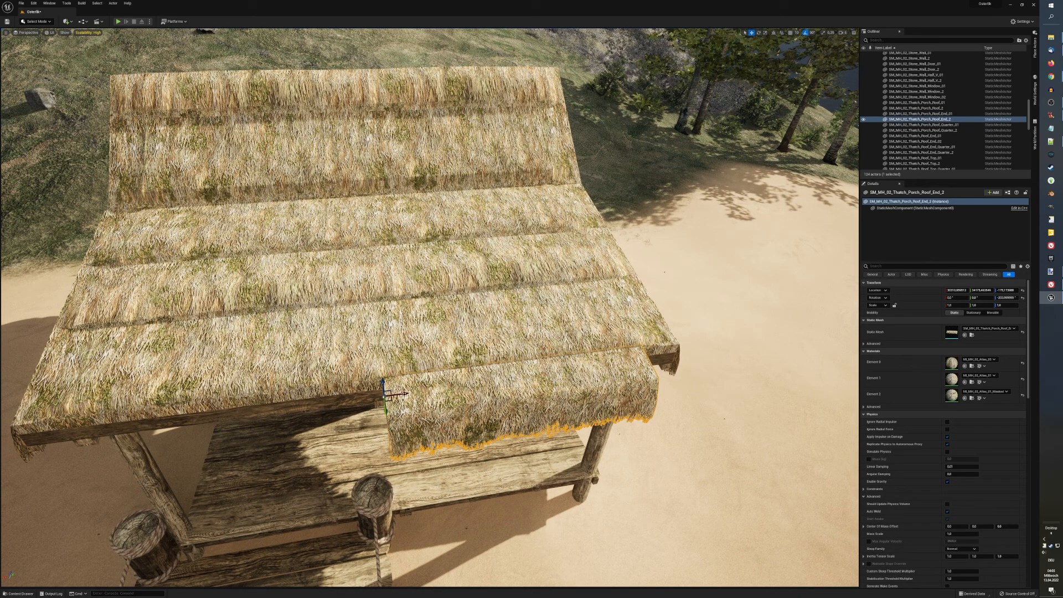
left_click_drag(384, 393, 84, 434)
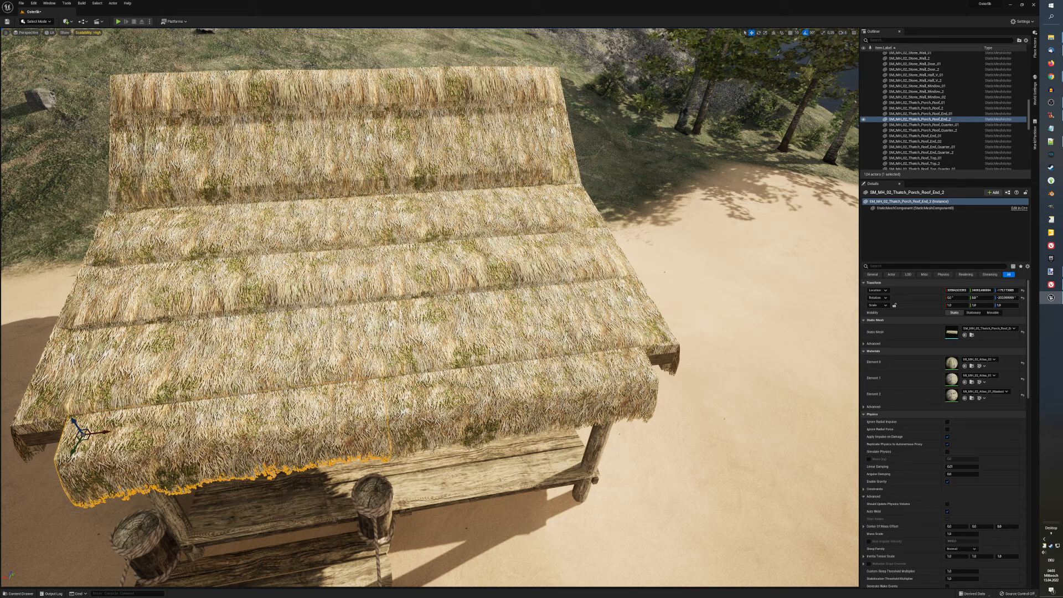
Step: Place a SM_MH_02_Thatch_Porch_Roof_End_Quarter_01 mesh on the sand beside the hut's porch
mouse_move(435, 491)
right_mouse_down()
mouse_move(415, 481)
mouse_move(453, 487)
mouse_move(436, 473)
mouse_move(436, 488)
right_mouse_up()
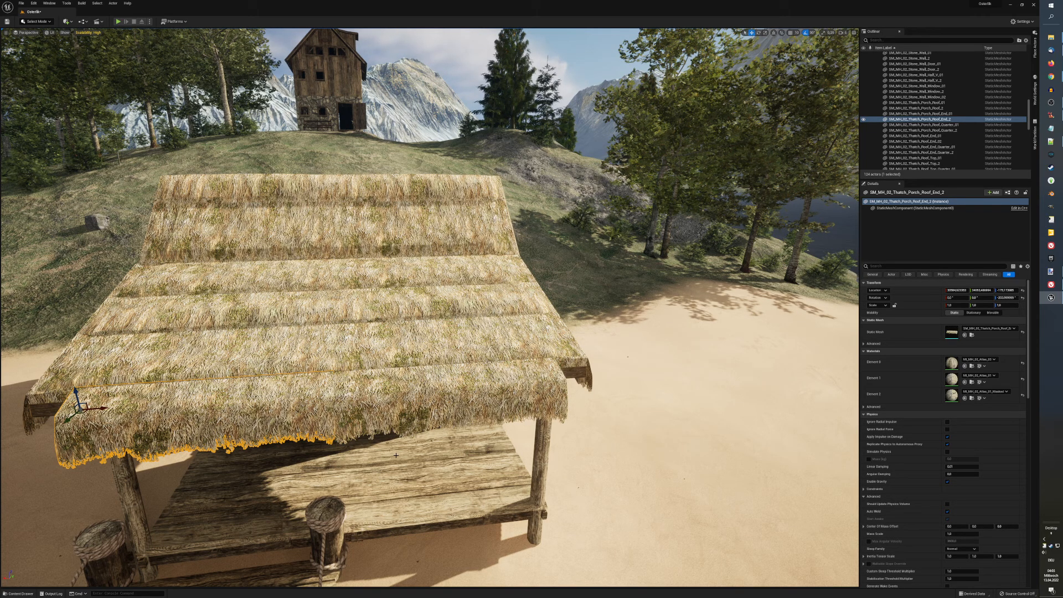
key("ctrl+space")
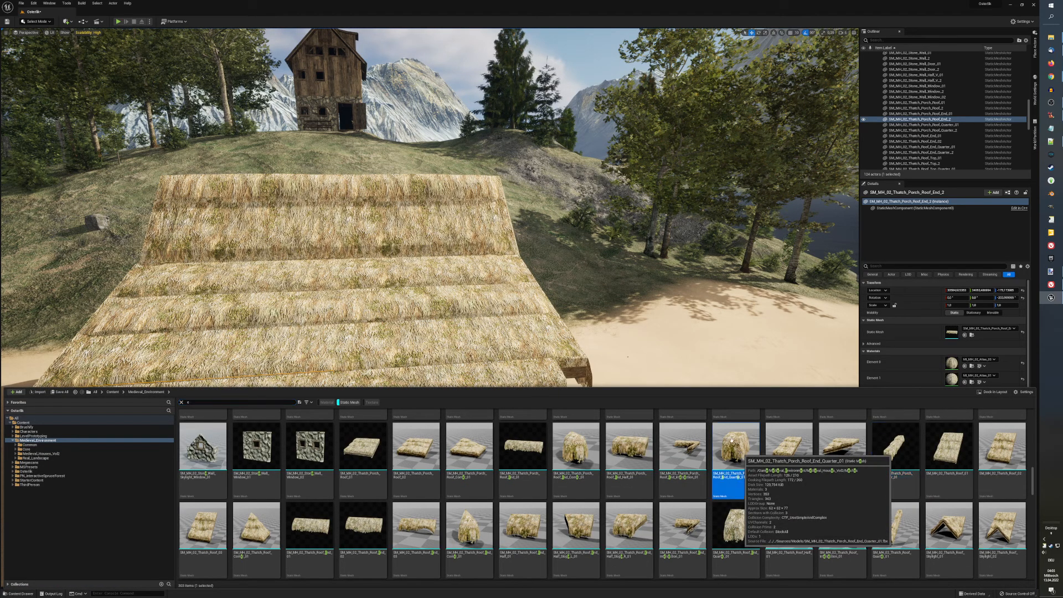
left_click_drag(740, 453, 664, 372)
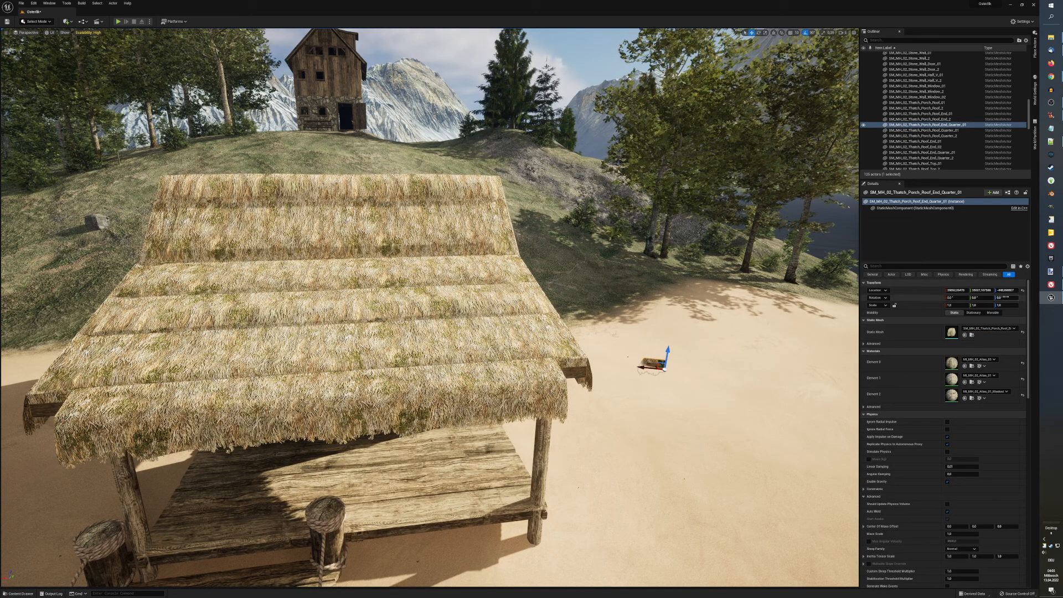
Step: Rotate the end quarter piece about its vertical axis so it faces roughly the same way as the porch eave
left_click(1005, 297)
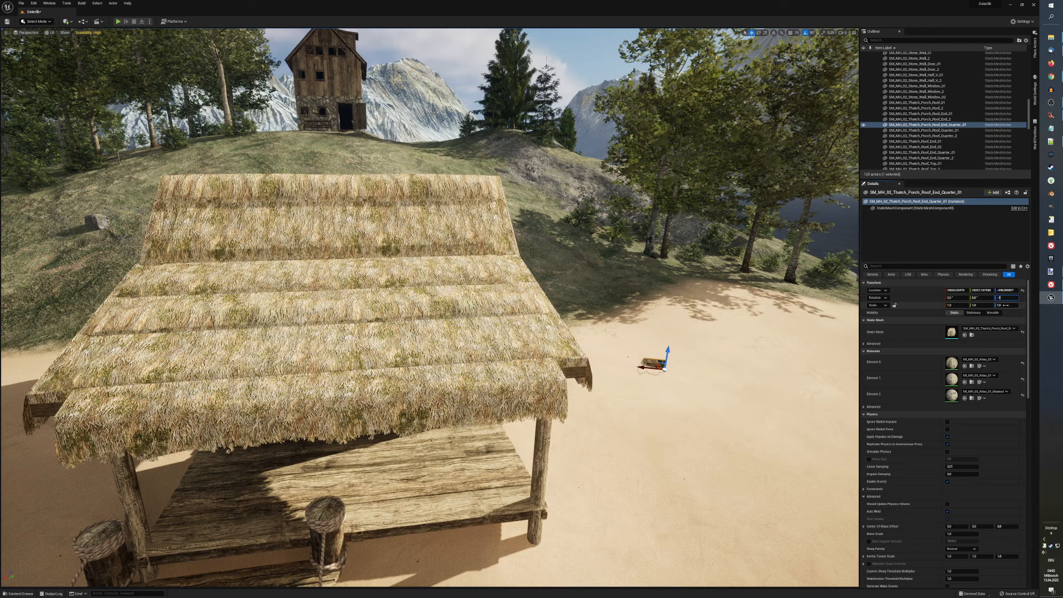
key("Return")
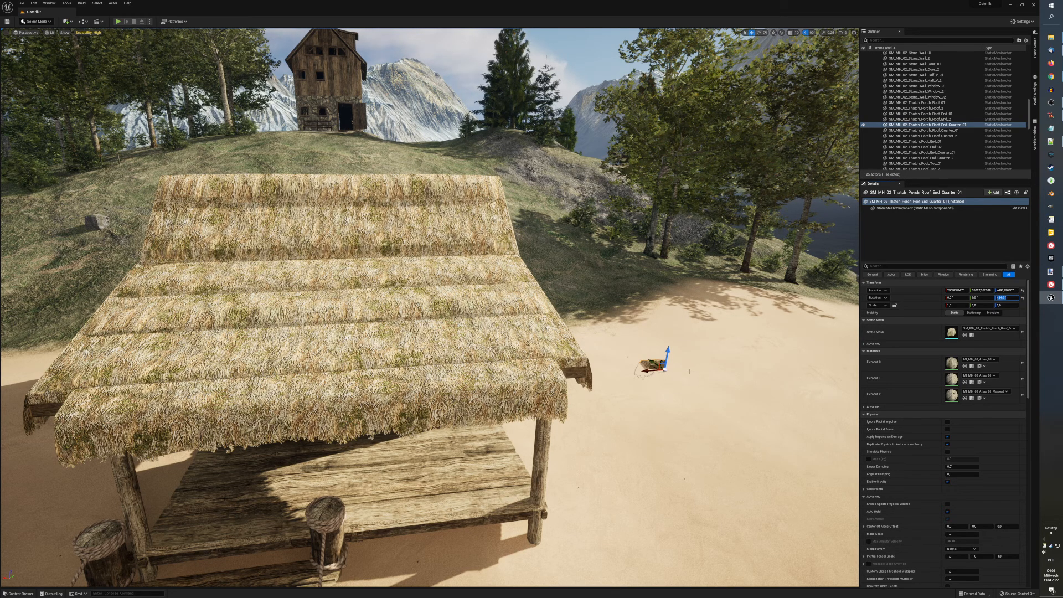
type("0")
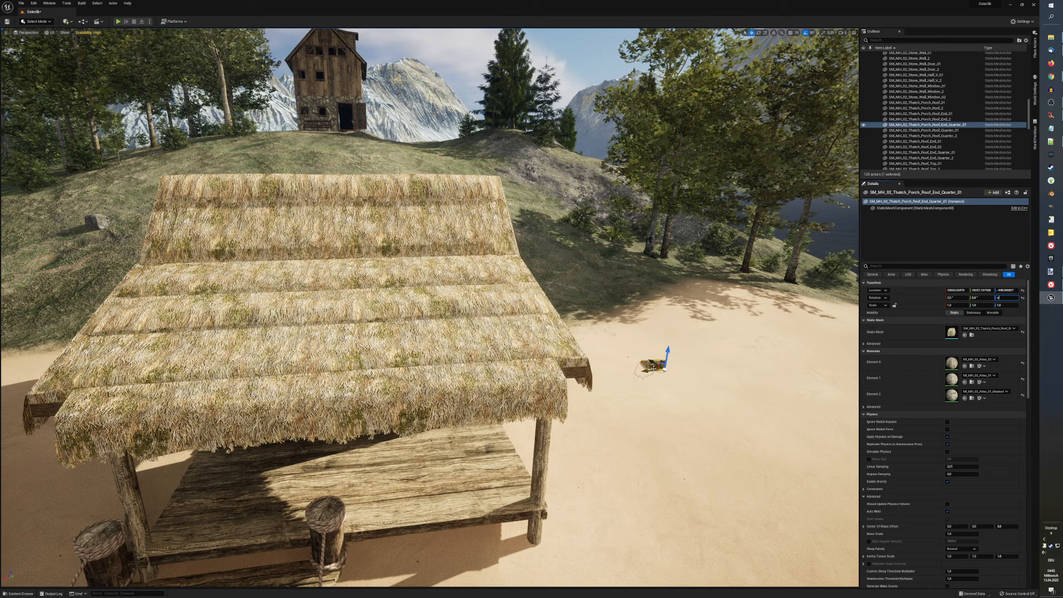
key("Escape")
key("e")
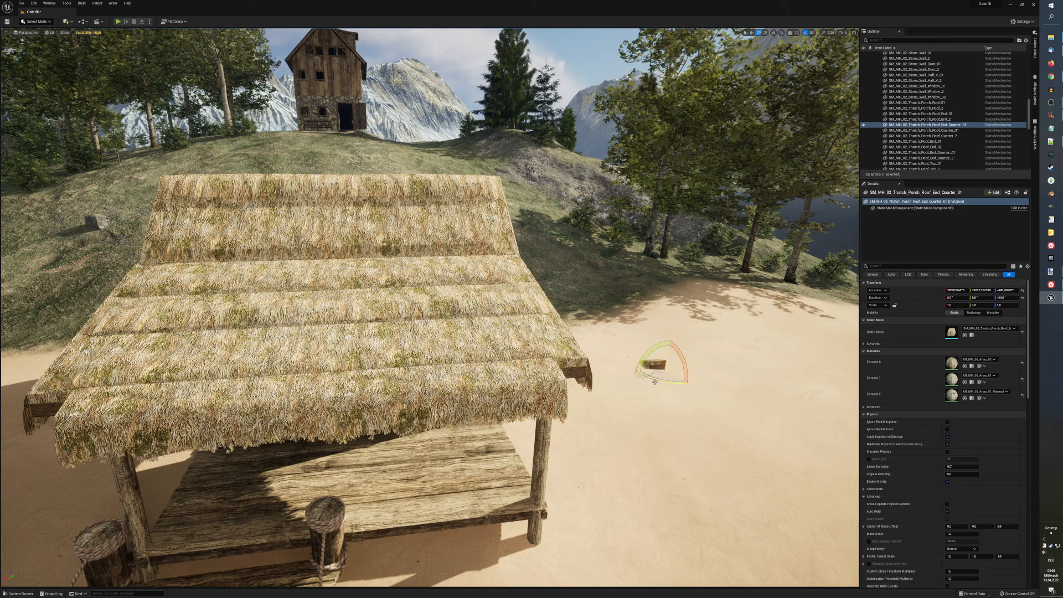
left_click_drag(638, 375, 642, 403)
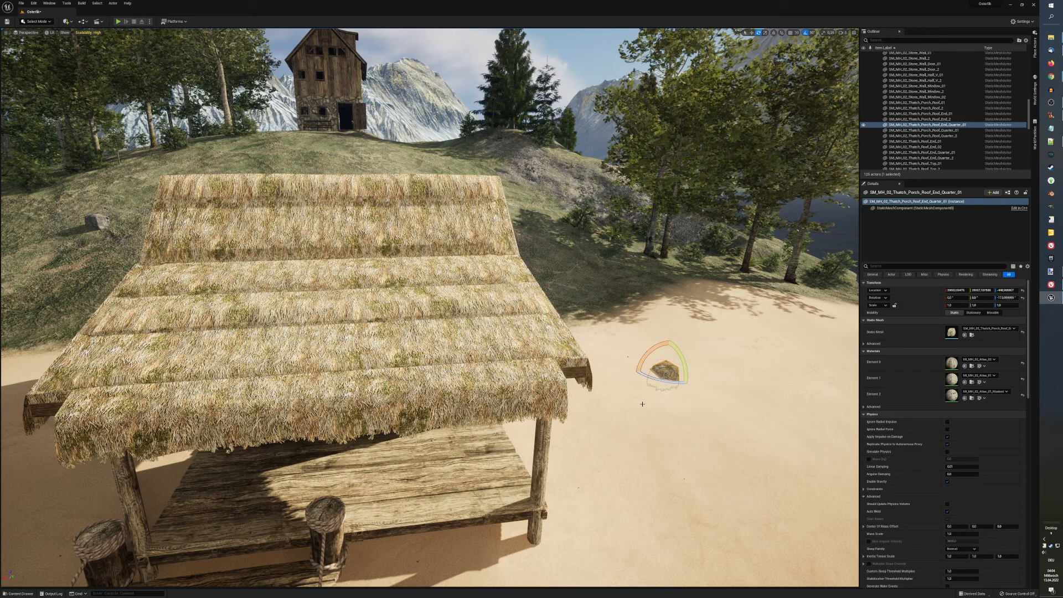
Step: Raise the end quarter piece off the sand and bring it close to the porch roof's right front corner
key("w")
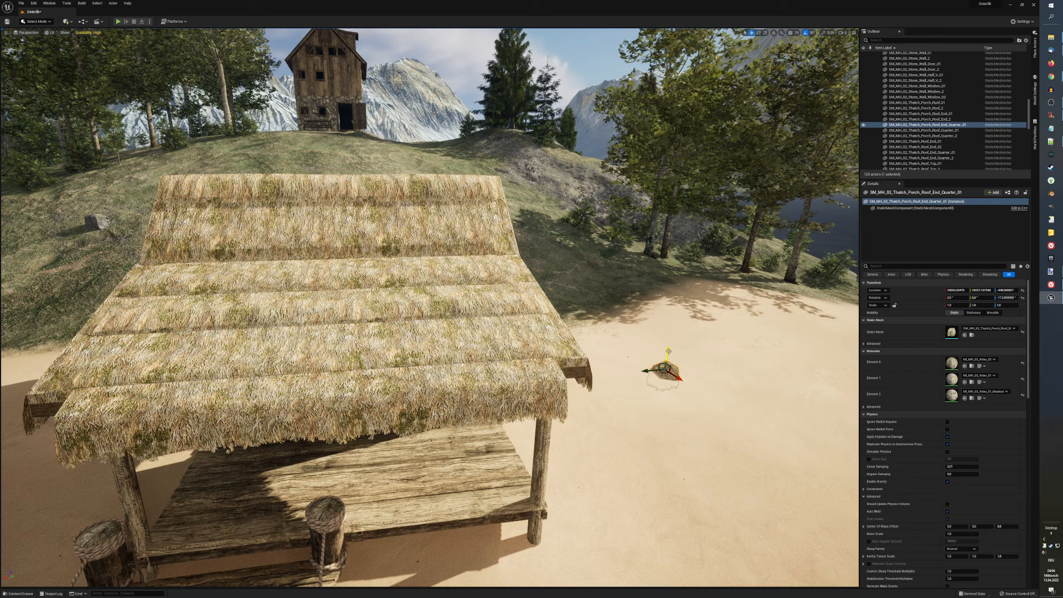
left_click_drag(664, 356, 730, 385)
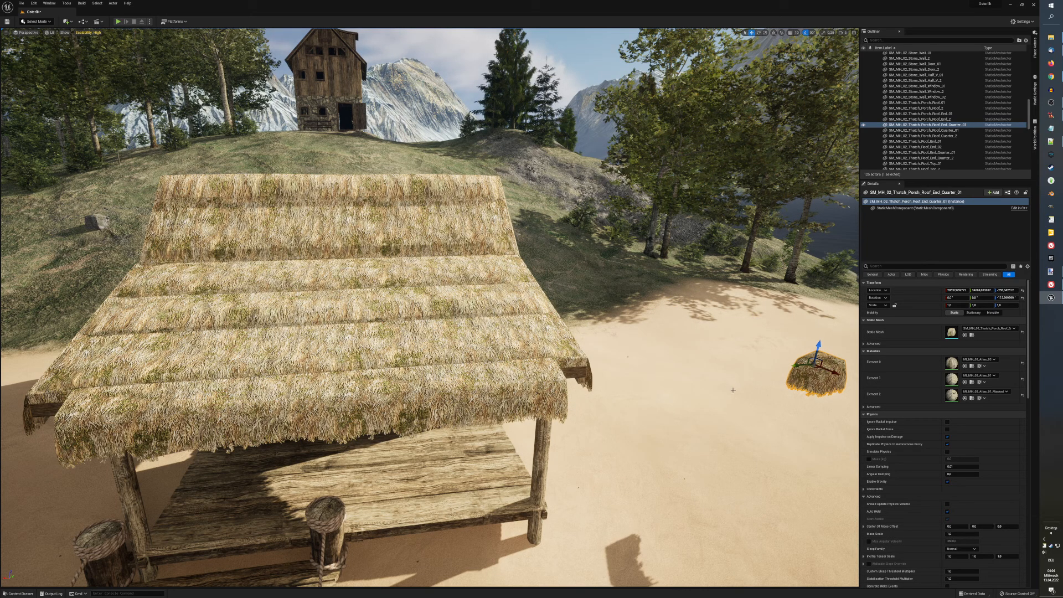
left_click_drag(795, 366, 605, 412)
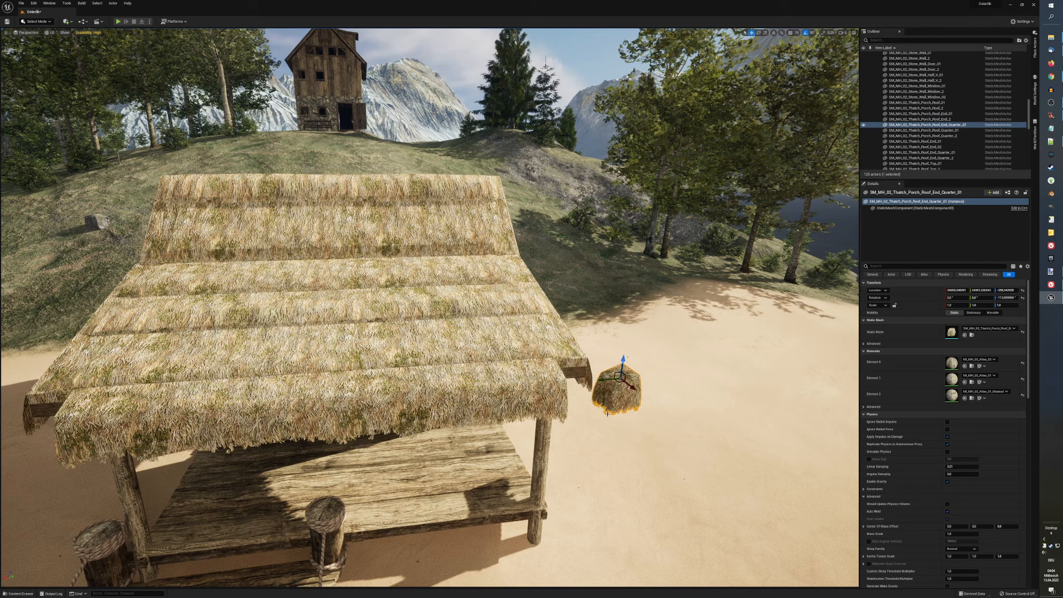
Step: Turn the end quarter piece parallel to the front eave and fit it flush into the porch roof's right corner
key("e")
mouse_move(613, 390)
left_mouse_down()
mouse_move(653, 384)
mouse_move(596, 409)
mouse_move(588, 375)
mouse_move(562, 362)
mouse_move(564, 343)
mouse_move(594, 392)
left_mouse_up()
key("w")
scroll(594, 392, "up", 1)
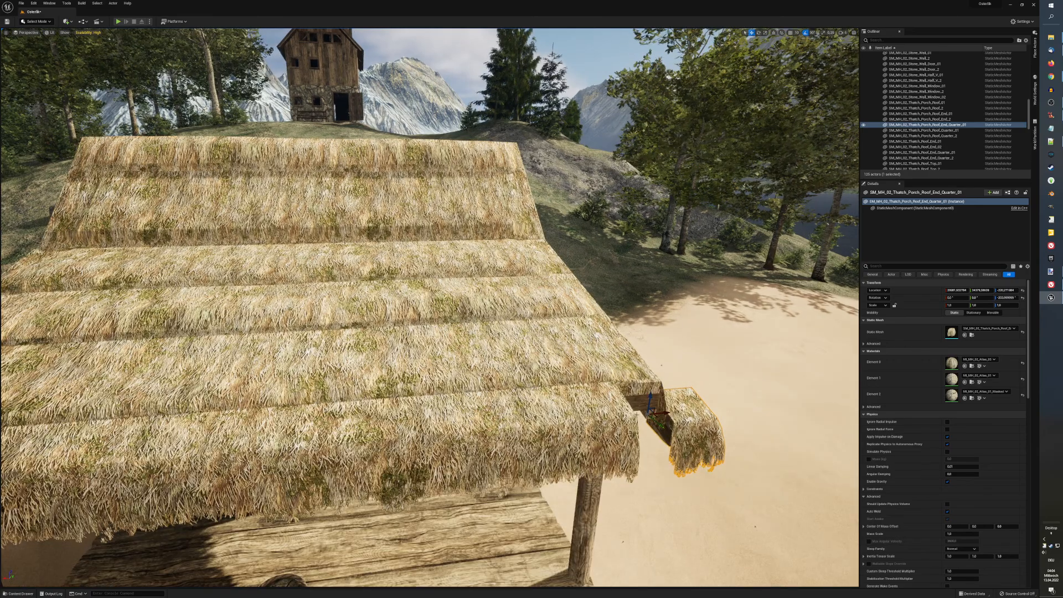
left_click_drag(664, 412, 613, 390)
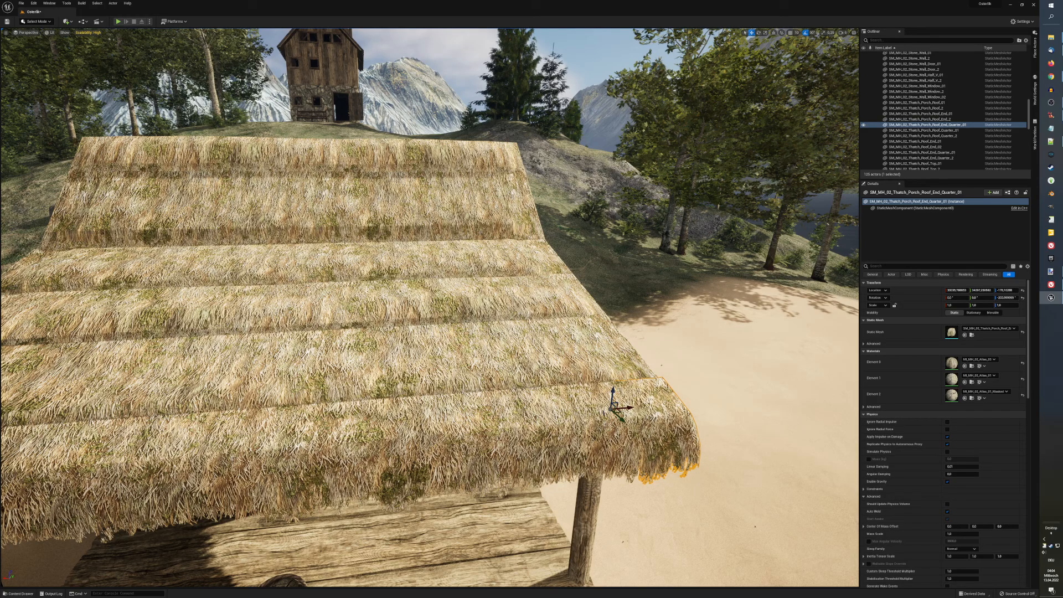
Step: Examine the fitted right corner piece and the whole porch roof from the front, the side and the lake
middle_click_drag(603, 412, 329, 489)
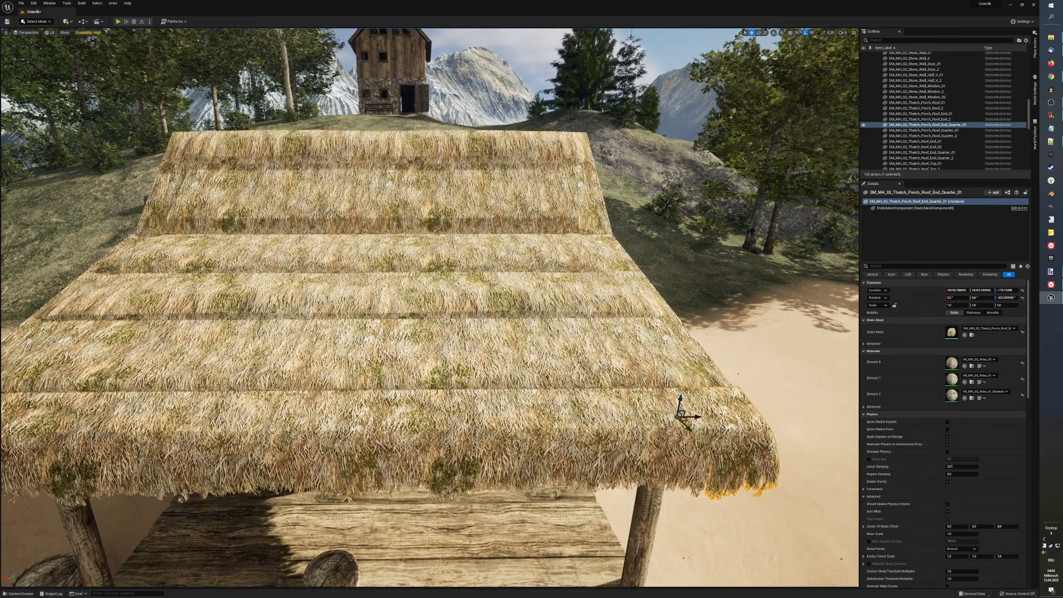
middle_click_drag(613, 435, 607, 441)
key("s")
right_click_drag(607, 441, 495, 443)
middle_click_drag(607, 442, 256, 325)
key("w")
right_click_drag(256, 325, 160, 326)
middle_click_drag(609, 354, 463, 325)
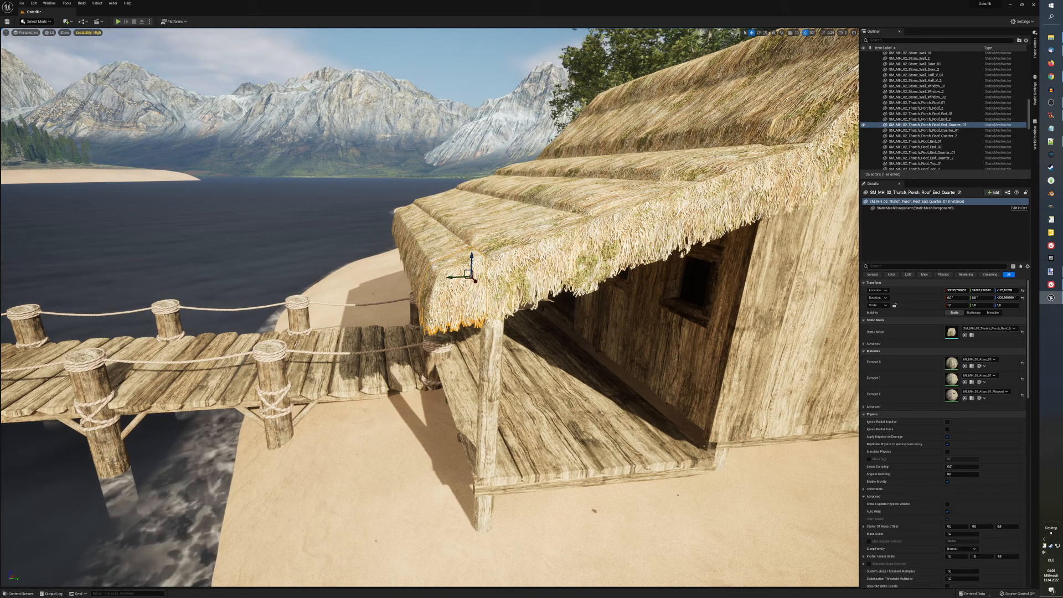
left_click_drag(463, 325, 529, 371)
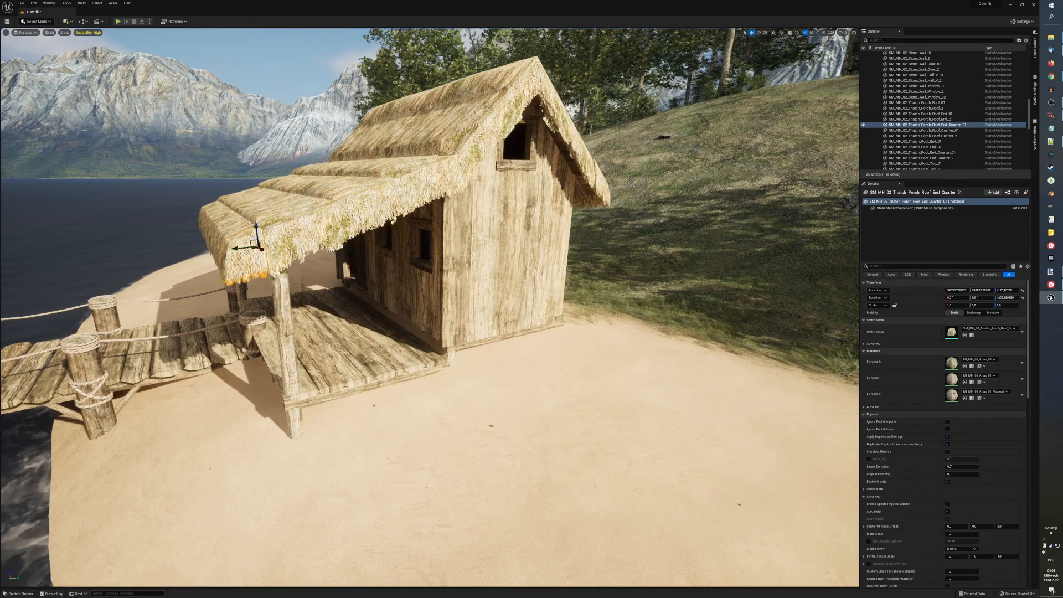
middle_click_drag(529, 370, 747, 481)
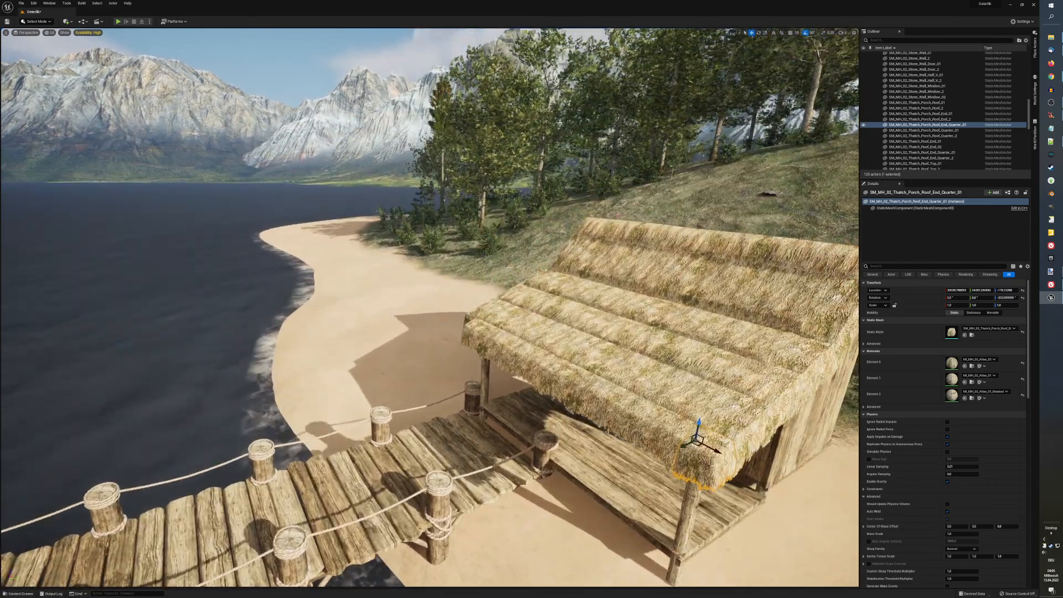
middle_click_drag(487, 376, 482, 383)
left_click_drag(483, 383, 545, 462)
middle_click_drag(546, 462, 736, 537)
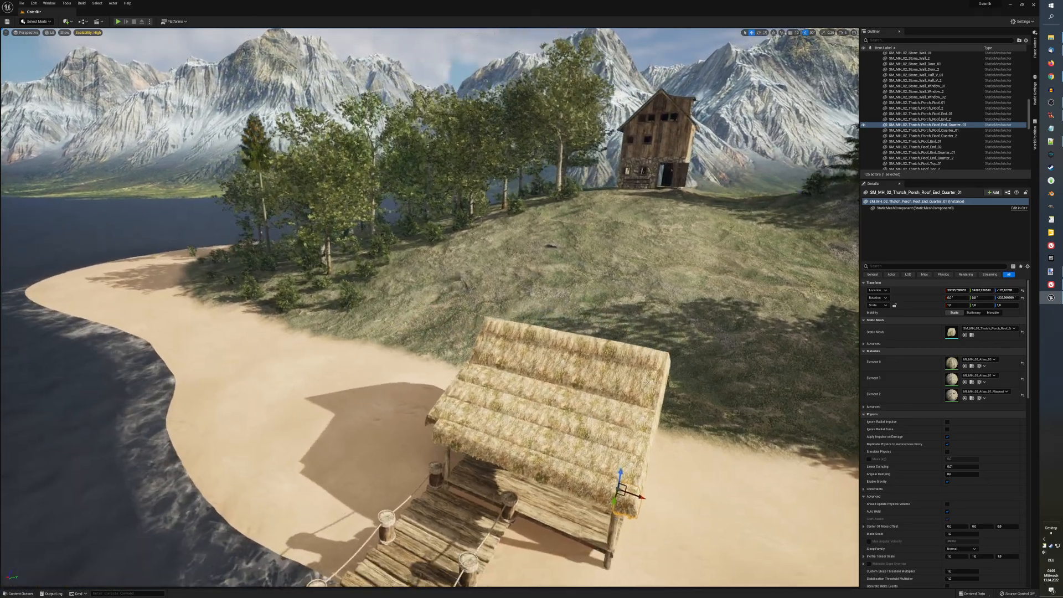
middle_click_drag(548, 415, 628, 301)
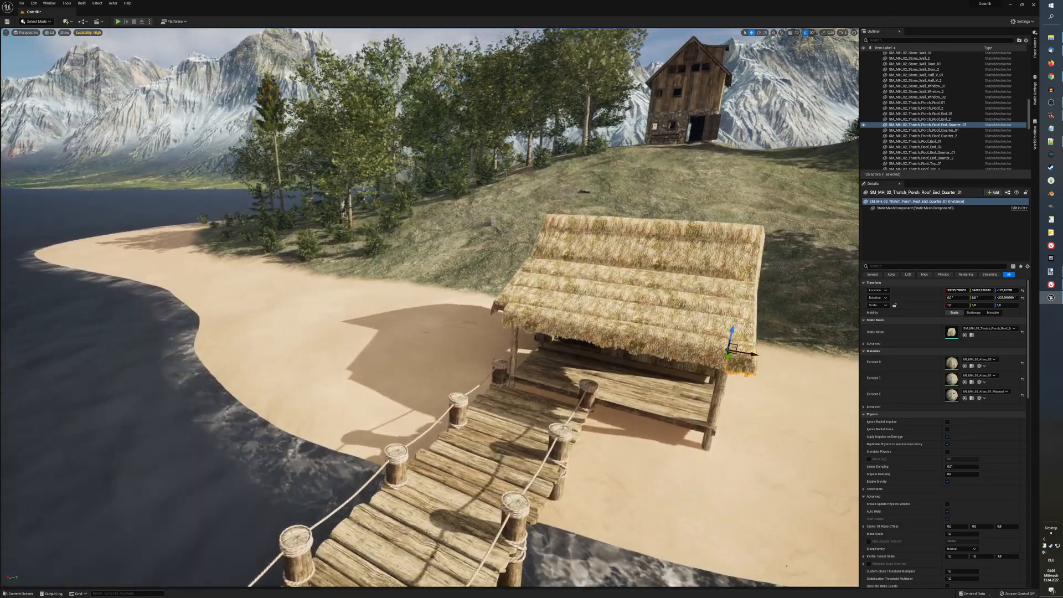
Step: Duplicate the end quarter piece and move the copy along the front eave to the porch roof's left corner
key("ctrl+d")
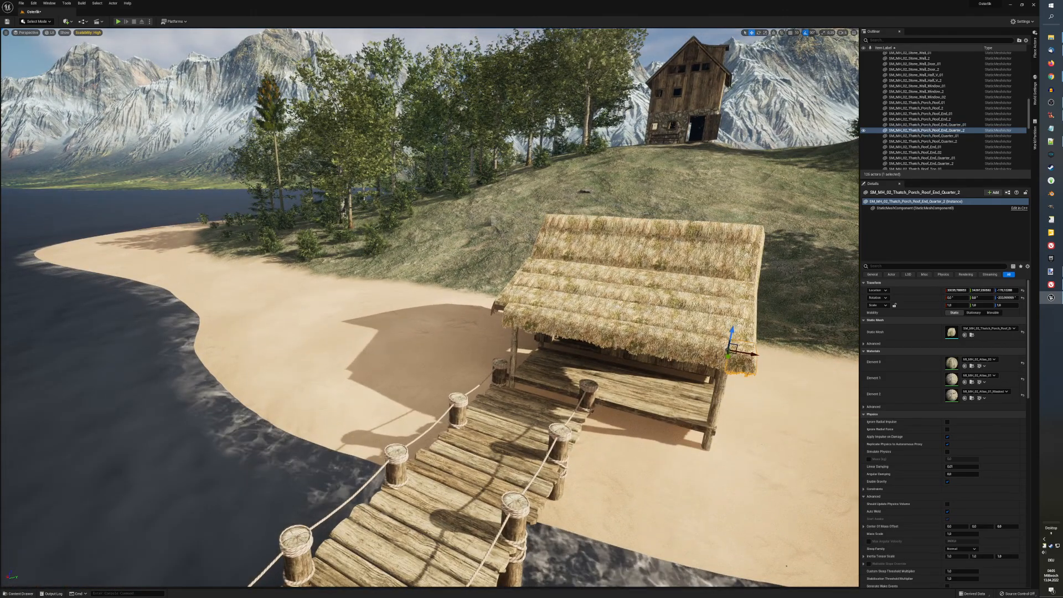
left_click_drag(751, 353, 501, 335)
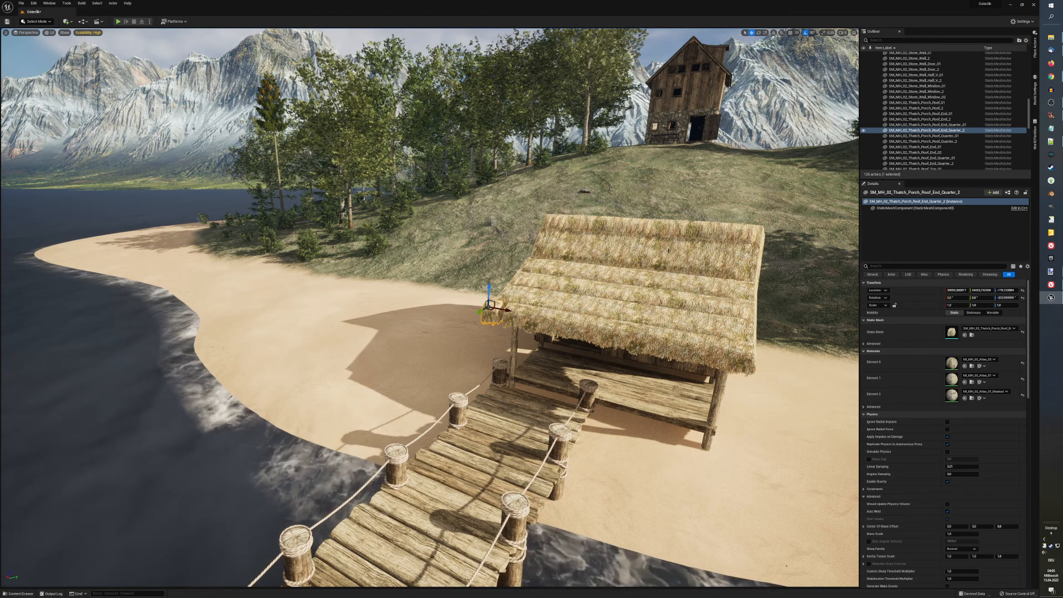
left_click_drag(603, 318, 634, 334)
left_click_drag(573, 362, 610, 335)
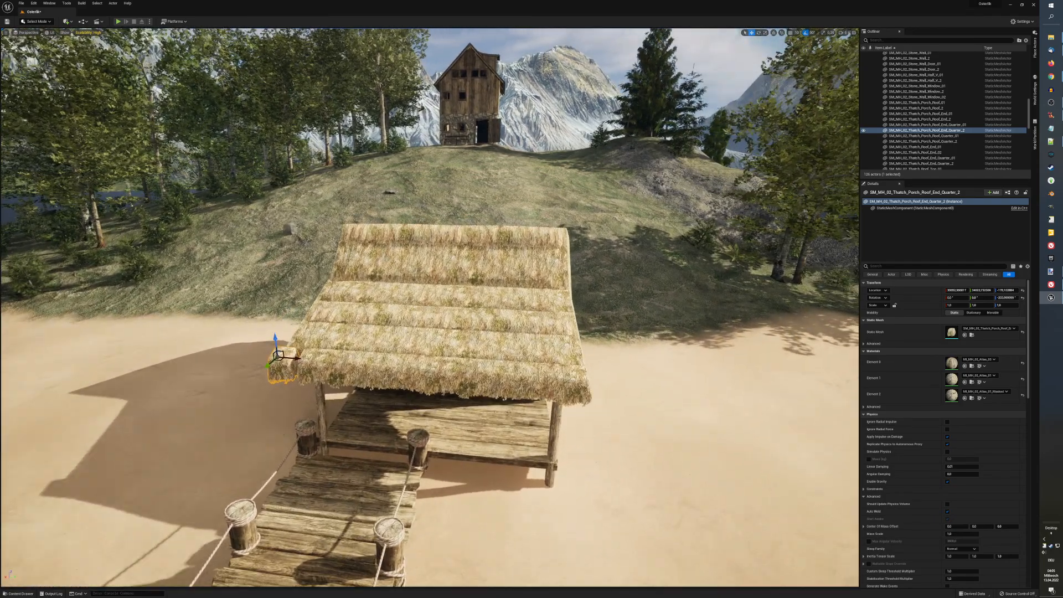
Step: Mirror the copied end quarter piece with an X scale of -1 and slide it flush into the porch roof's left corner
mouse_move(610, 336)
right_mouse_down()
mouse_move(621, 333)
mouse_move(607, 331)
right_mouse_up()
key("a")
middle_click_drag(506, 380, 523, 374)
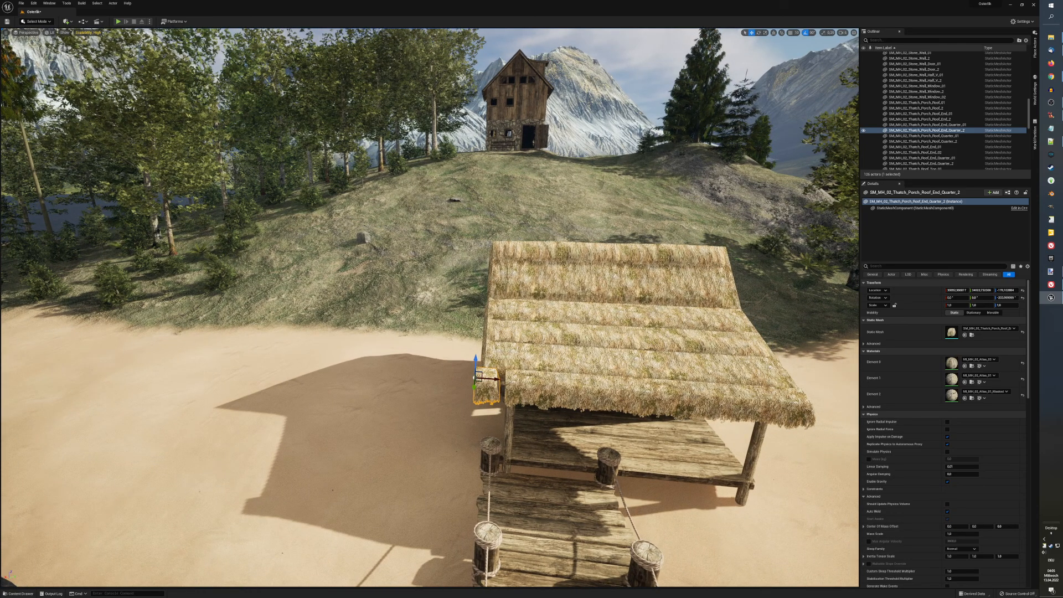
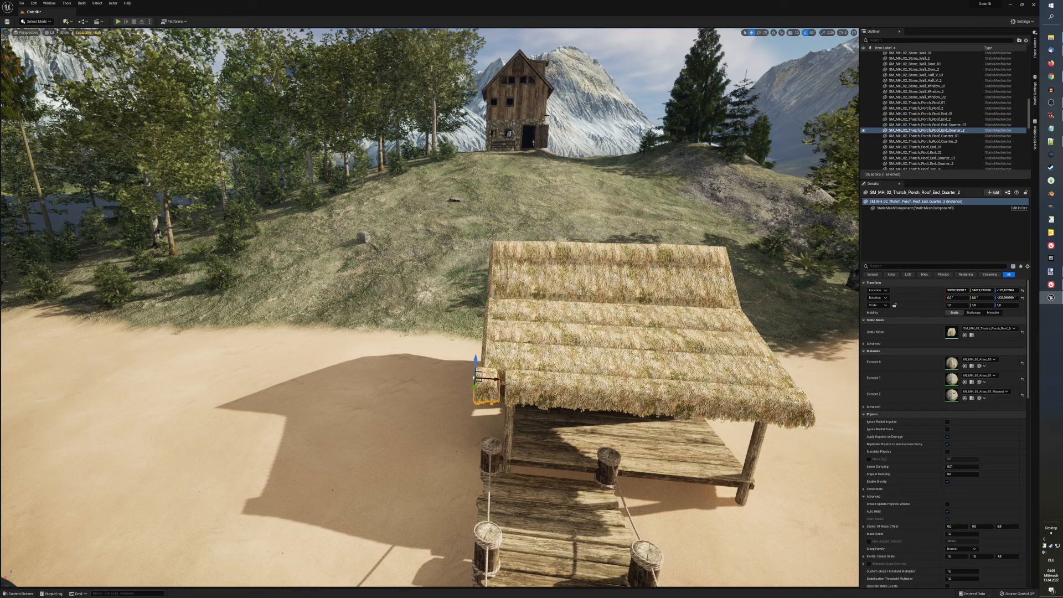
scroll(506, 412, "up", 2)
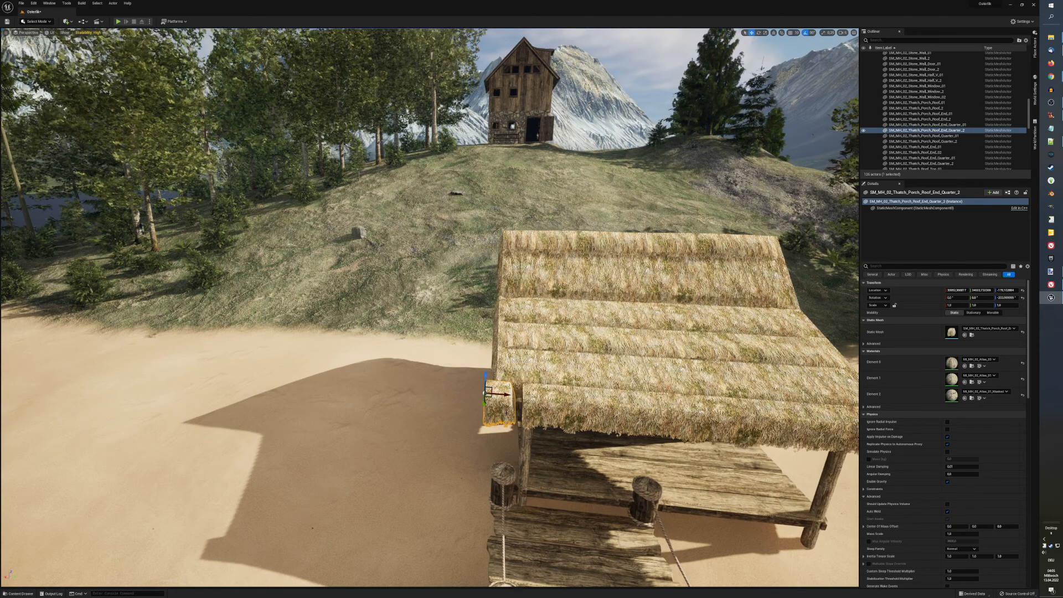
key("e")
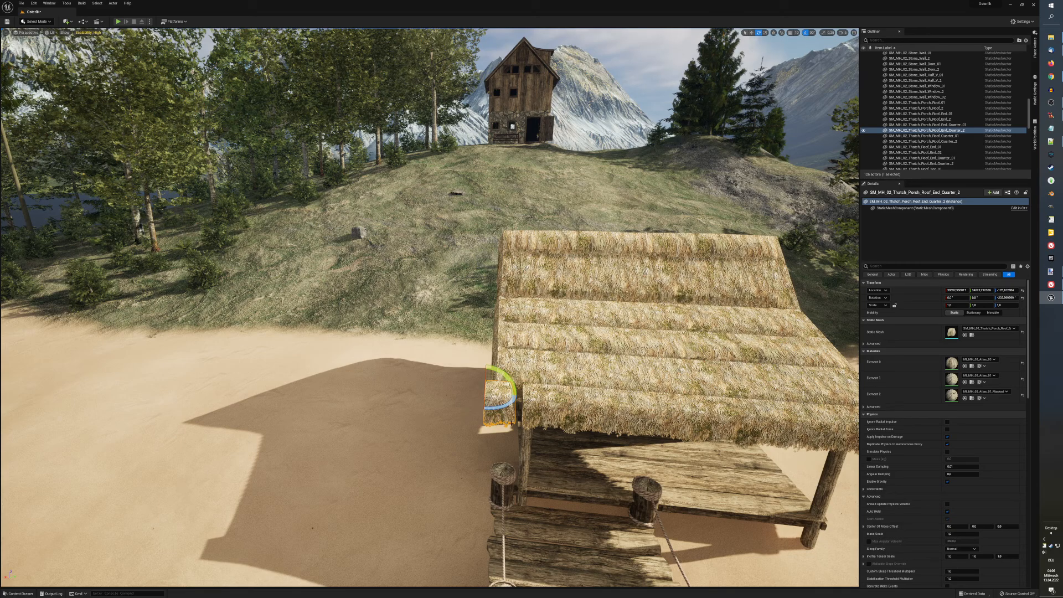
key("w")
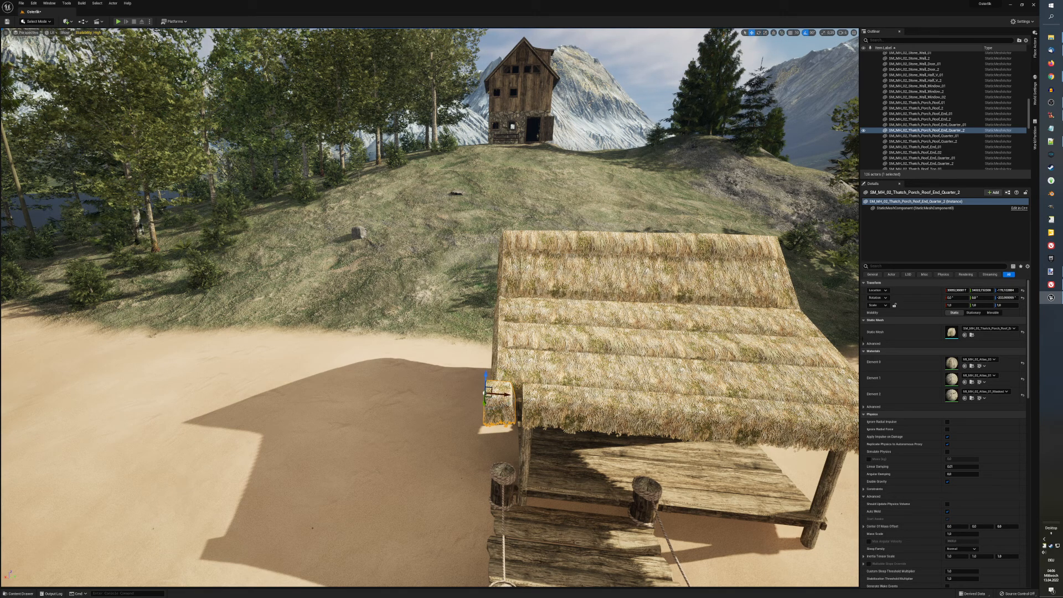
left_click(953, 305)
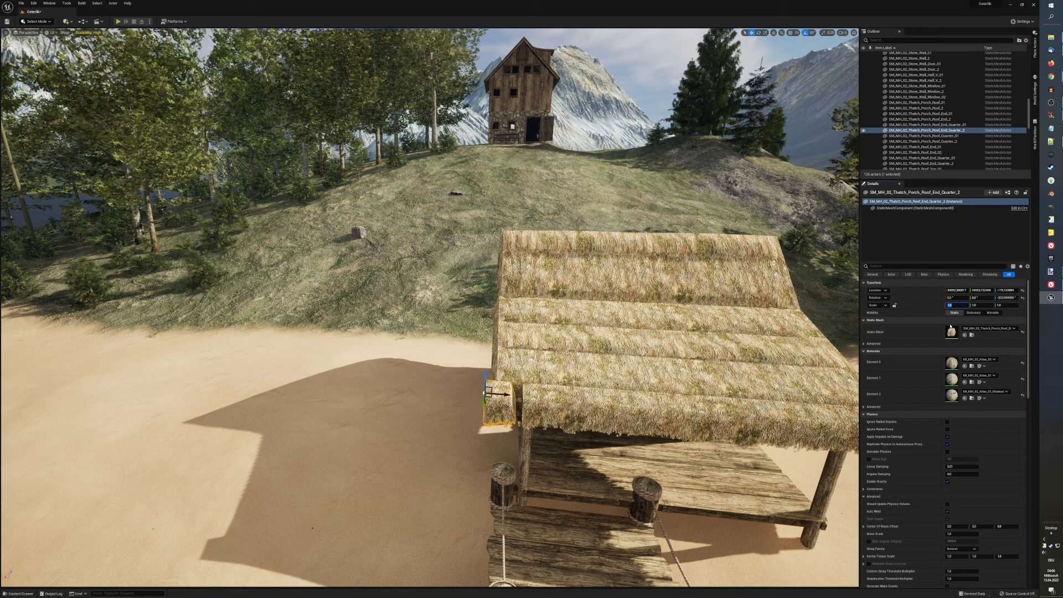
type("-1")
key("Tab")
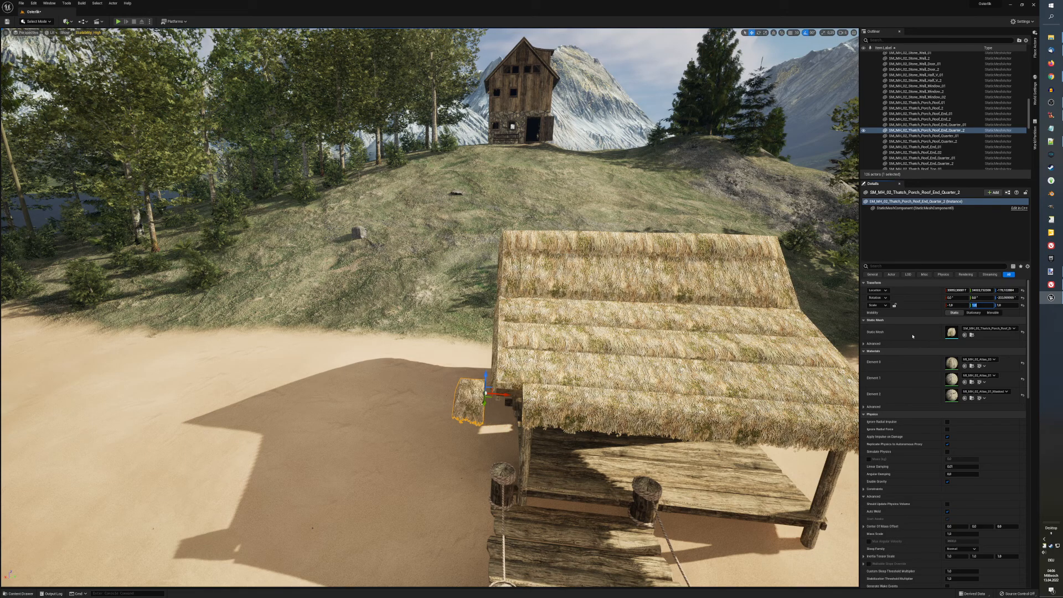
left_click_drag(501, 397, 542, 402)
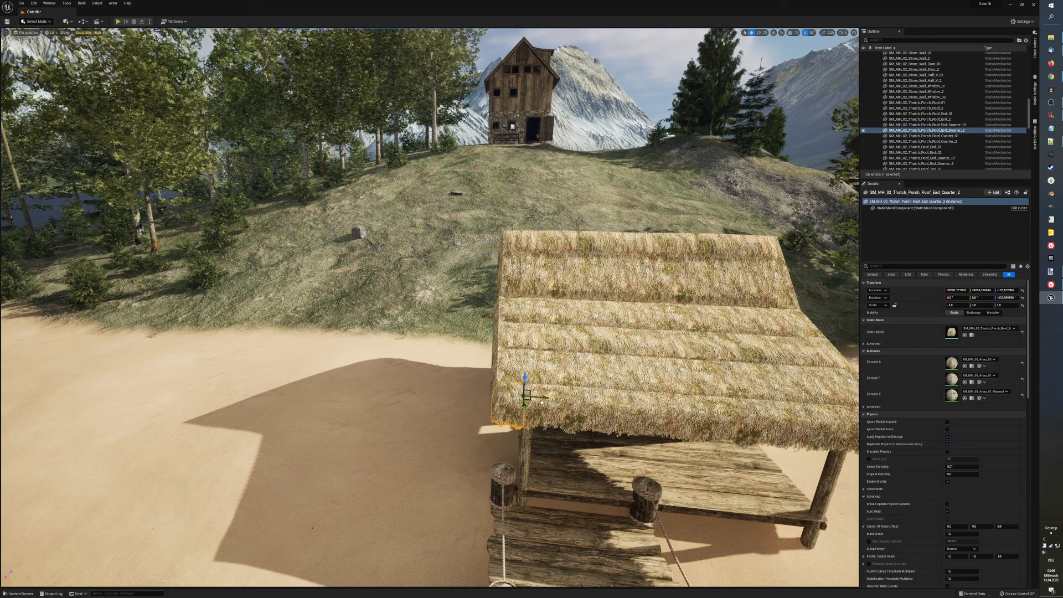
Step: Examine the thatched hut from the front and from farther out over the wooden bridge and lake
key("s")
right_click_drag(542, 401, 562, 411)
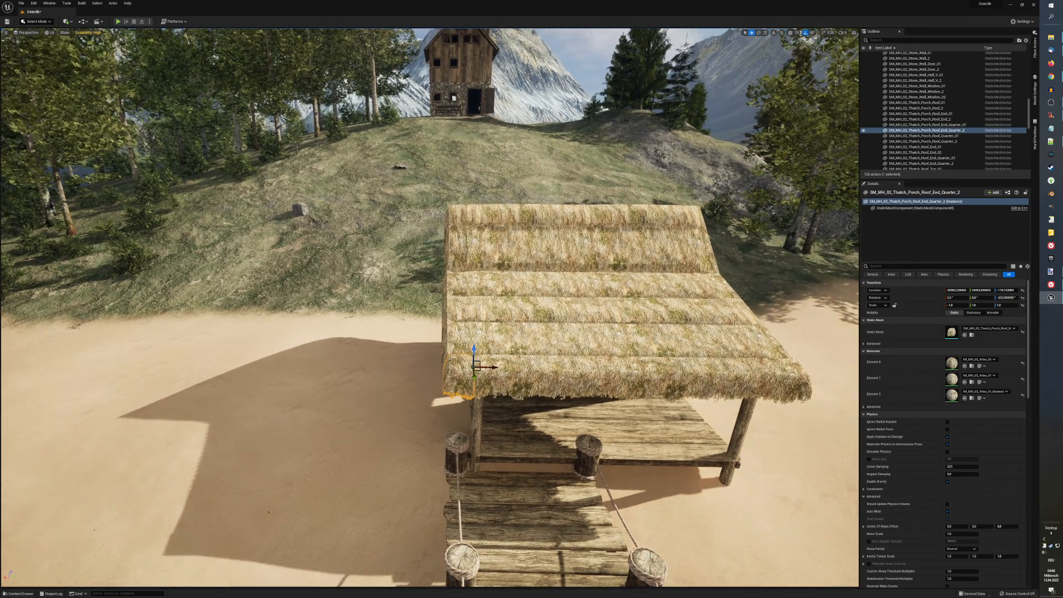
right_click_drag(629, 471, 603, 428)
key("d")
key("q")
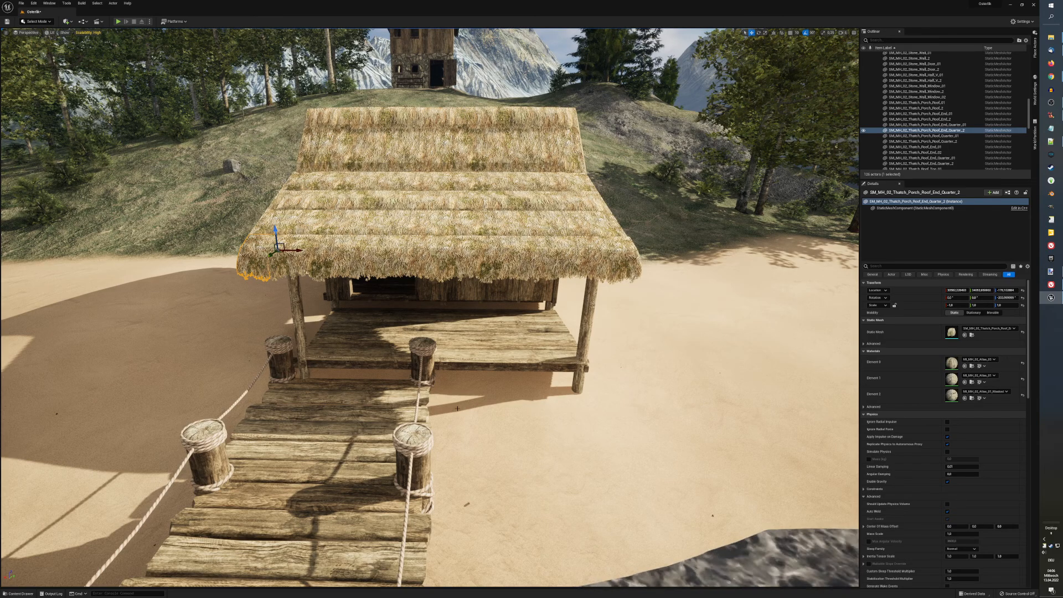
left_click(379, 466)
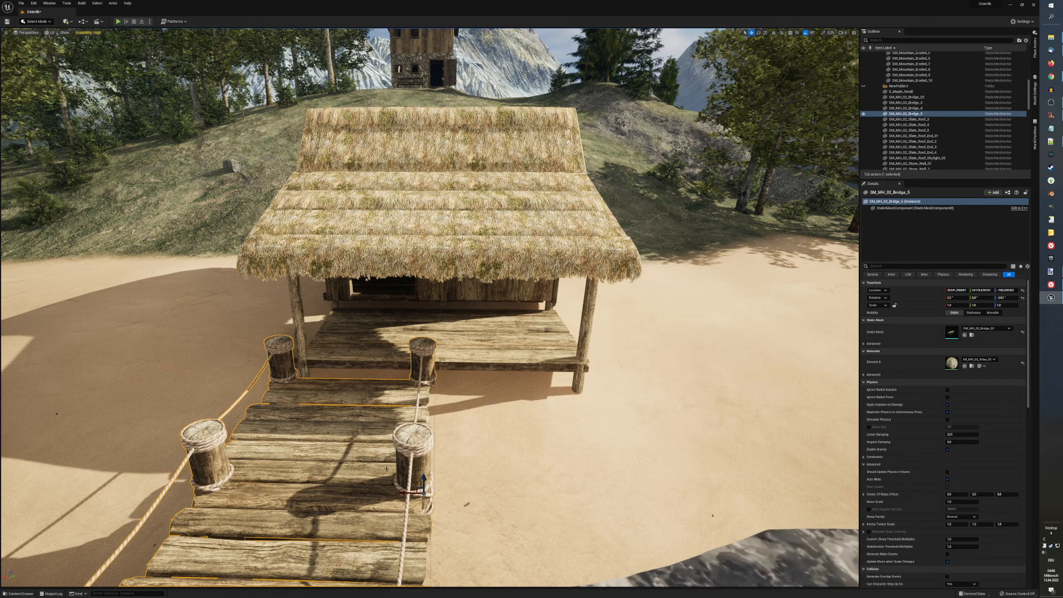
scroll(384, 467, "down", 3)
scroll(386, 469, "down", 8)
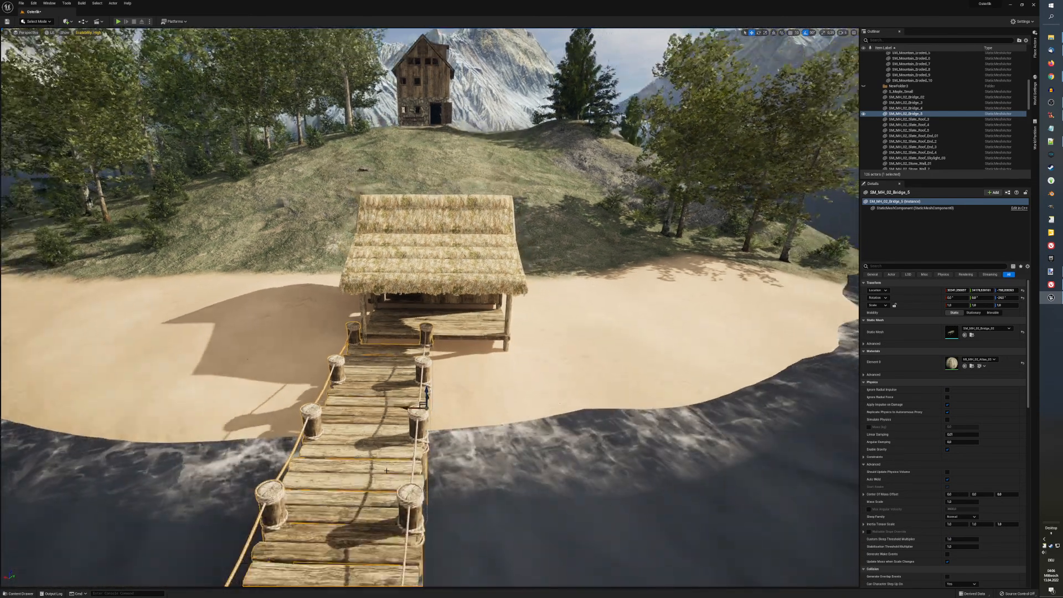
scroll(386, 472, "down", 8)
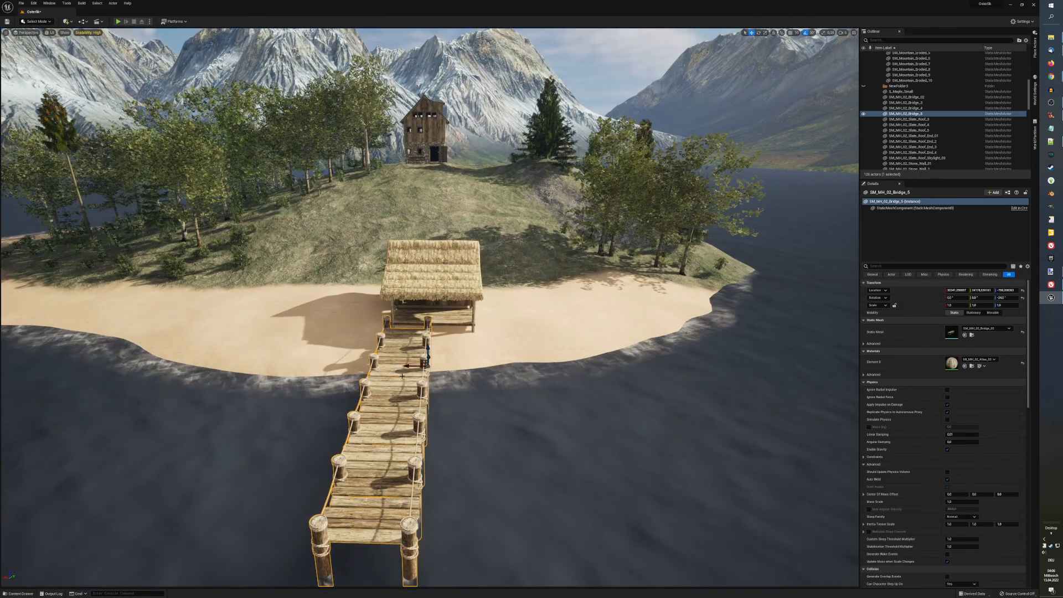
Step: Shift the wooden bridge slightly sideways to line it up with the hut's deck, and deselect it
left_click_drag(406, 365, 411, 393)
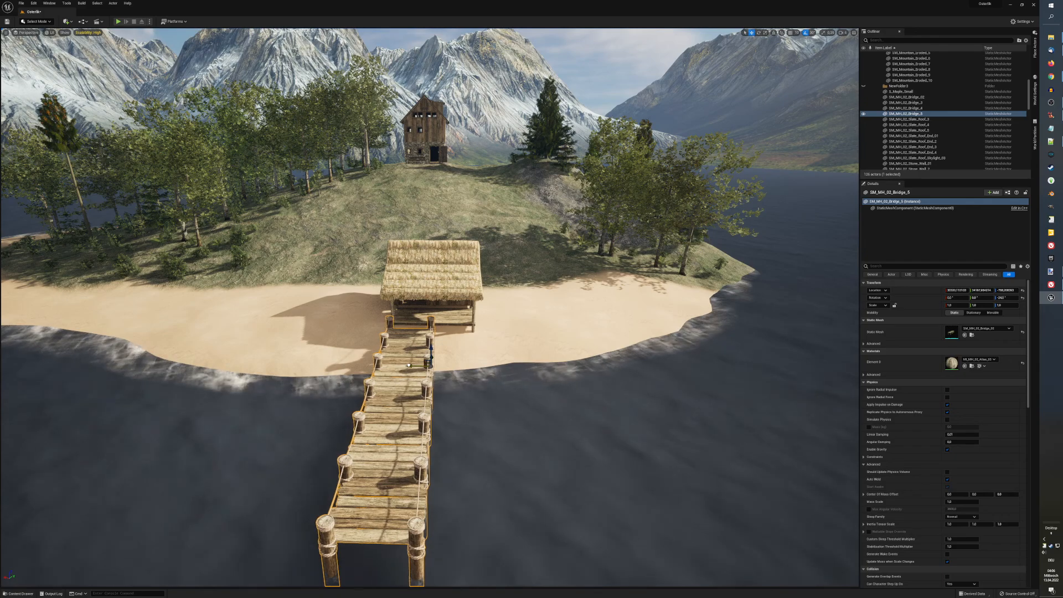
scroll(411, 393, "up", 6)
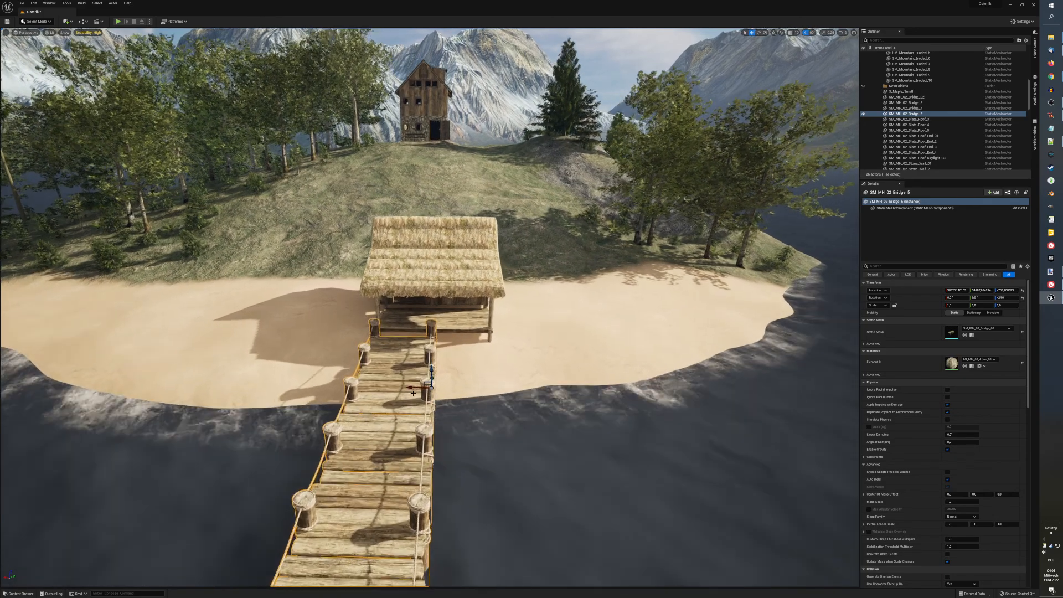
scroll(411, 393, "up", 4)
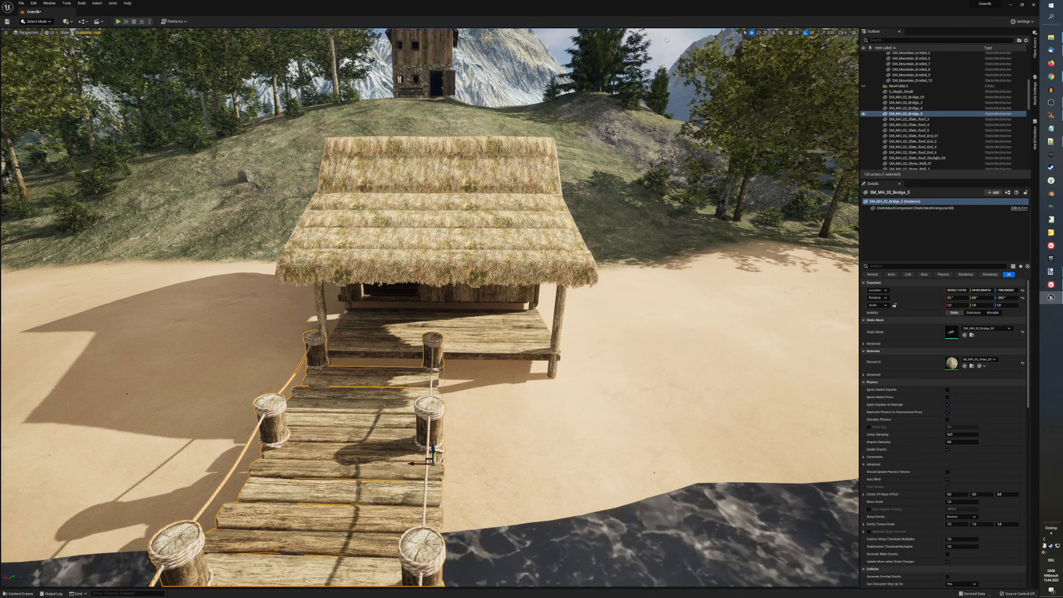
key("Escape")
Step: Look through the Medieval_Environment static meshes for a wooden guard rail and view the deck's front edge up close
key("ctrl+space")
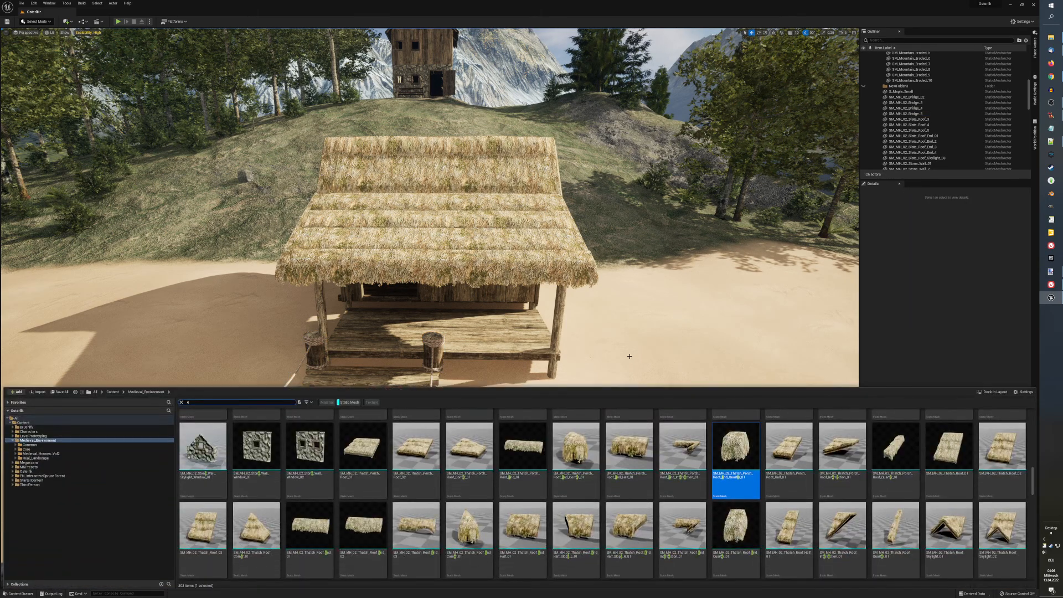
scroll(620, 454, "down", 3)
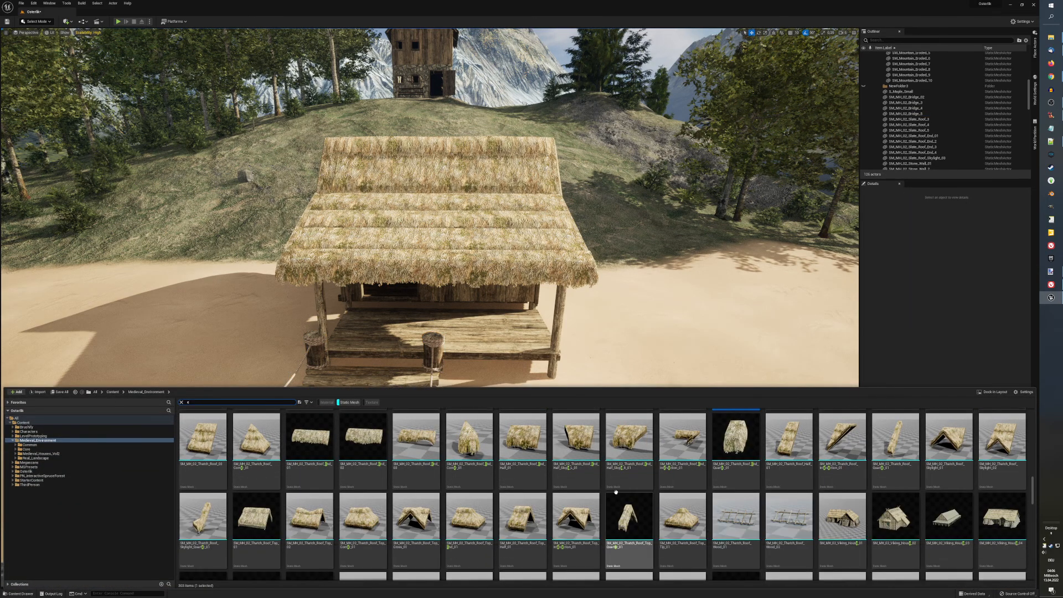
scroll(616, 491, "down", 6)
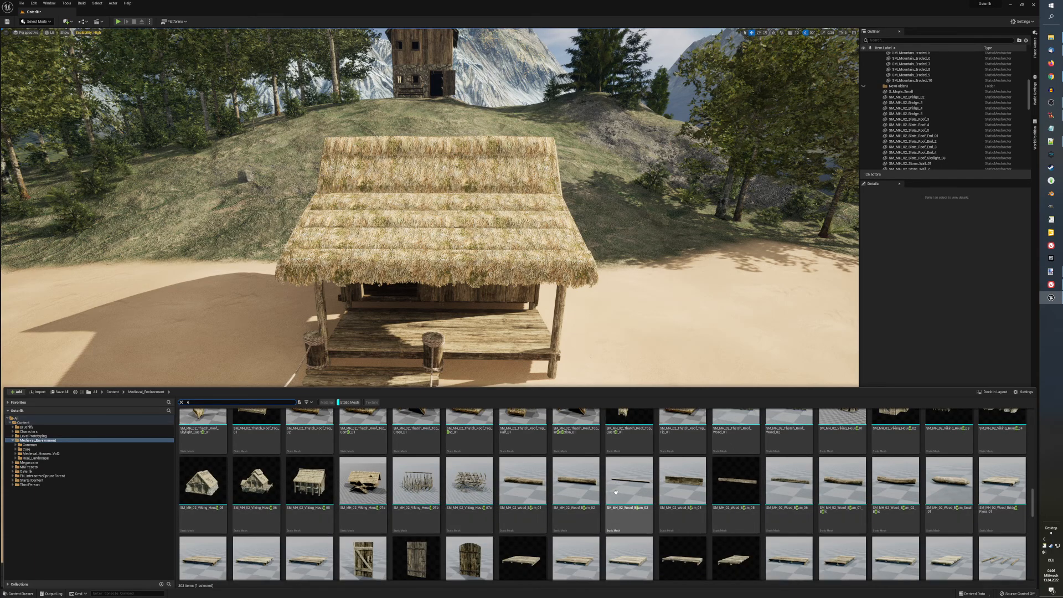
scroll(616, 491, "down", 3)
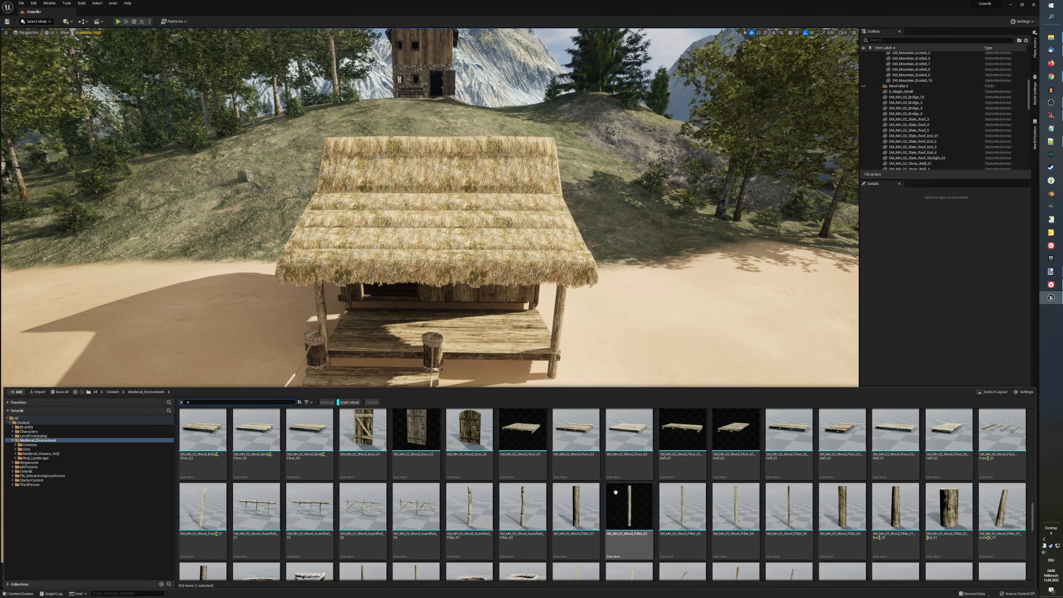
scroll(615, 491, "down", 1)
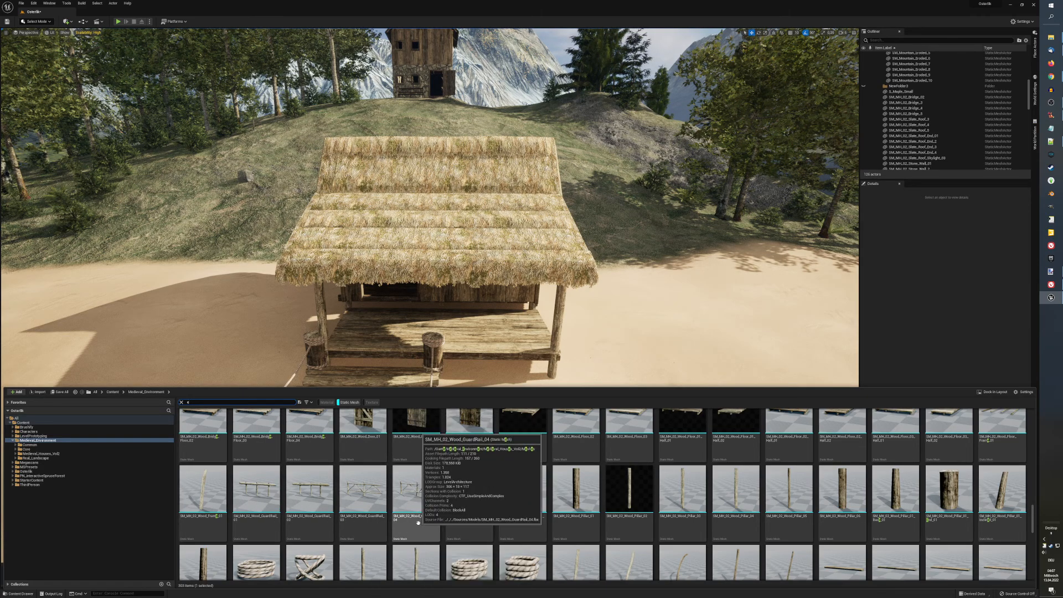
scroll(499, 441, "up", 1)
scroll(597, 373, "up", 3)
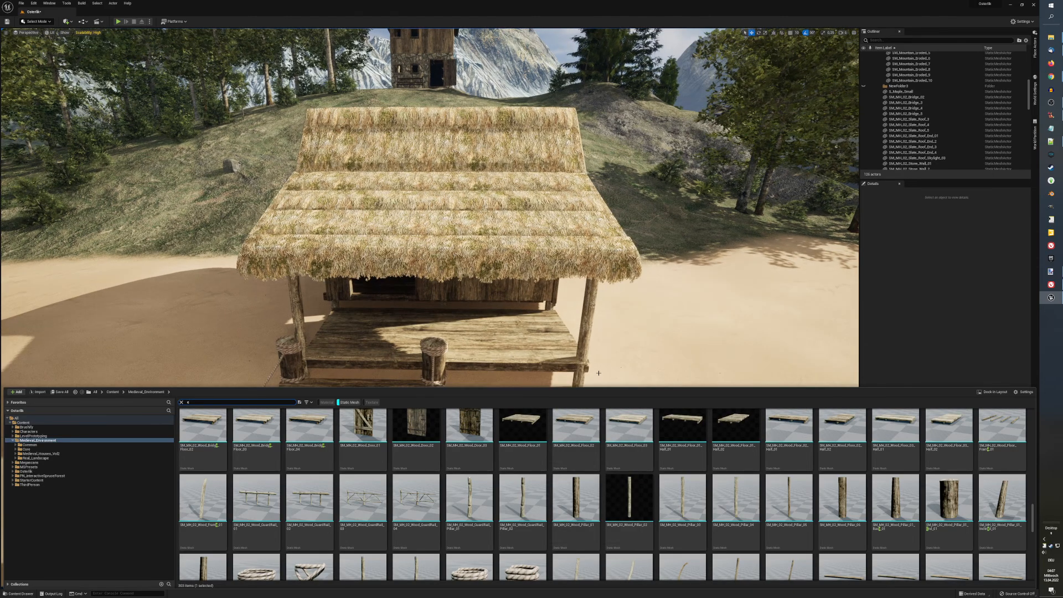
key("e")
right_click_drag(598, 372, 592, 379)
key("q")
key("d")
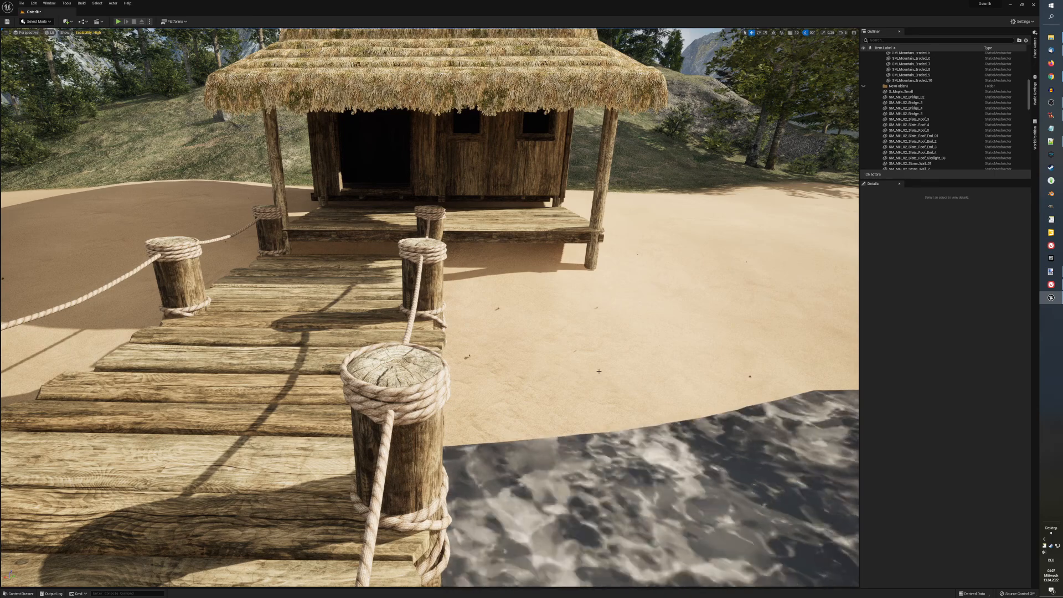
Step: Place SM_MH_02_Wood_GuardRail_02 in front of the deck, turn it parallel to the front edge and raise it to deck height
key("ctrl+space")
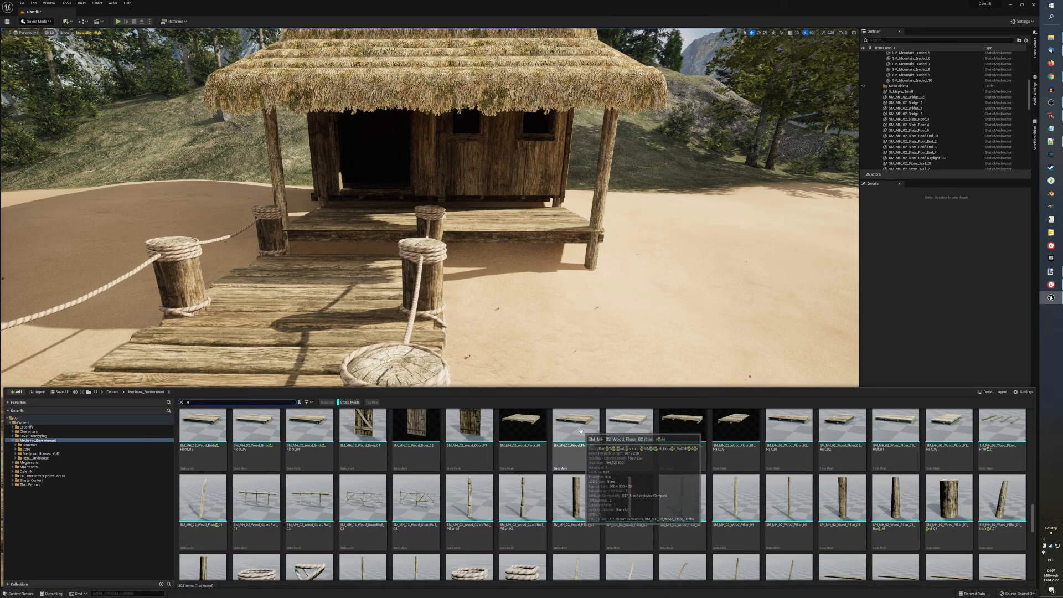
left_click(305, 497)
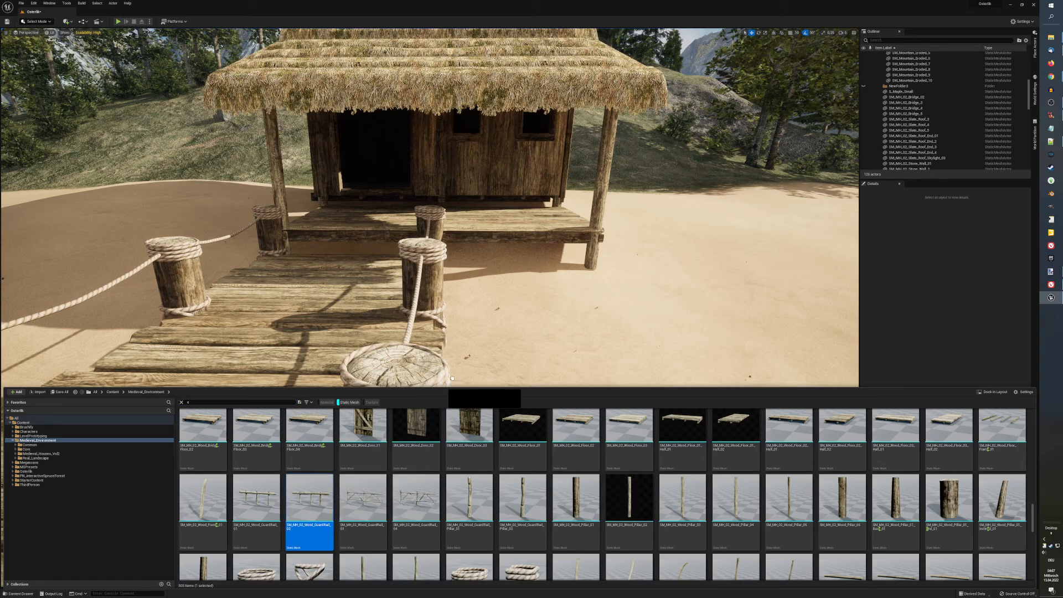
left_click_drag(529, 320, 625, 331)
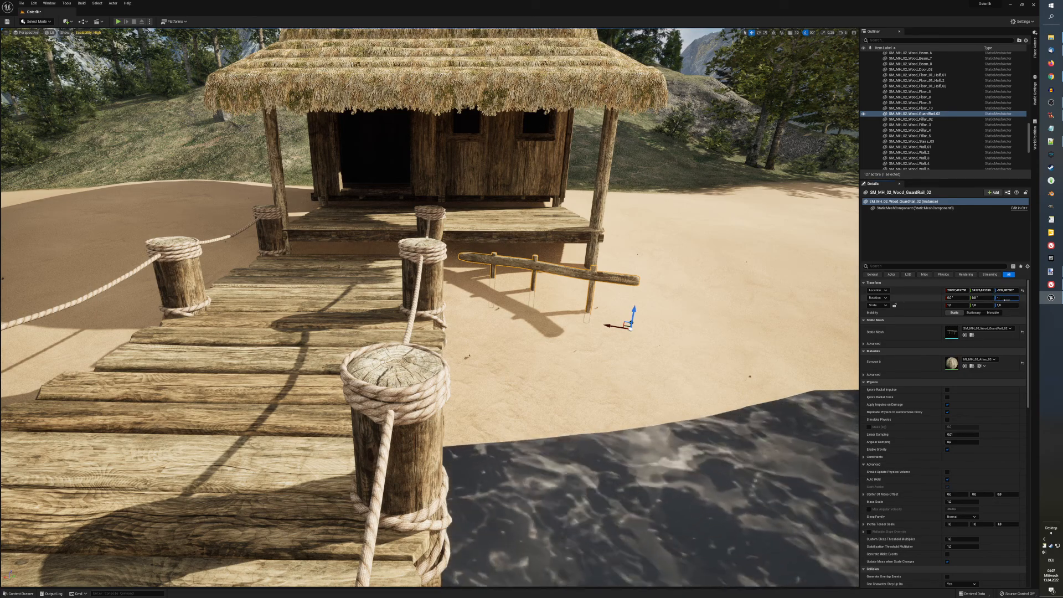
key("Return")
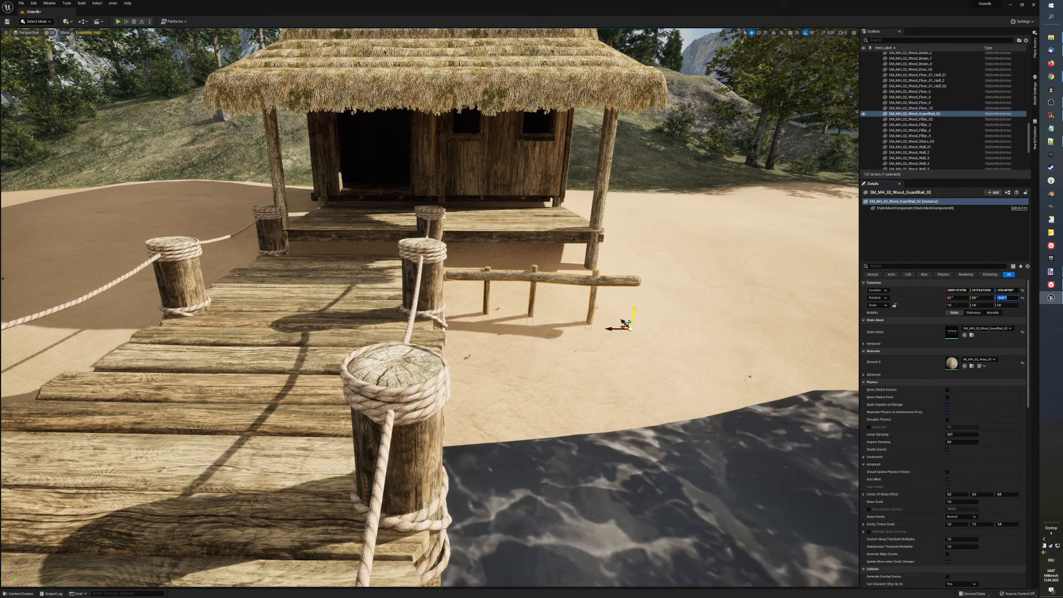
left_click_drag(631, 320, 627, 234)
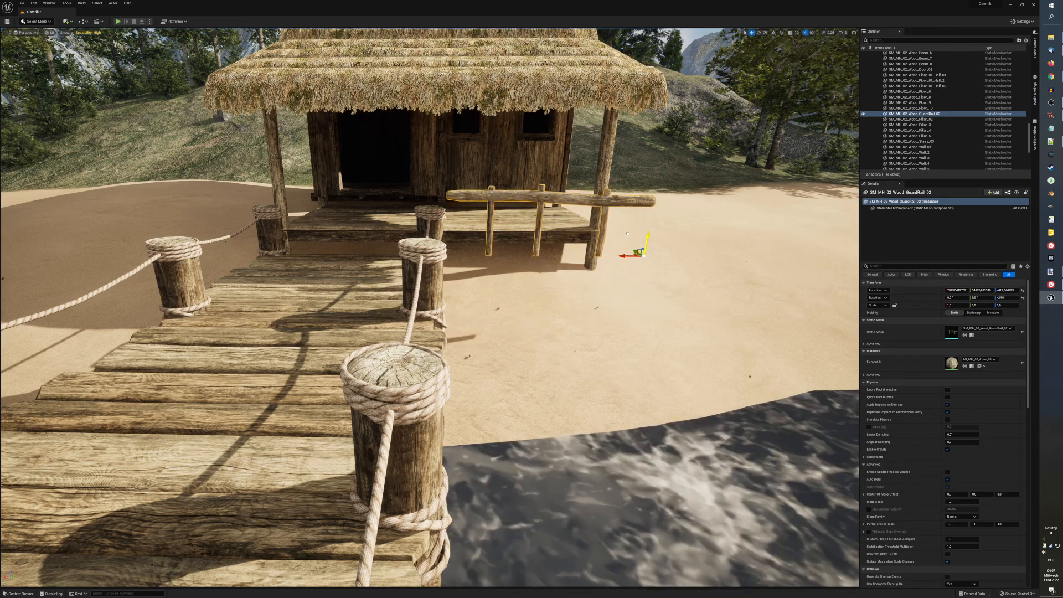
Step: Duplicate the porch's front corner pillar and move the copy along the deck's front edge to the bridge's end post
right_click_drag(629, 273, 581, 208)
left_click(524, 201)
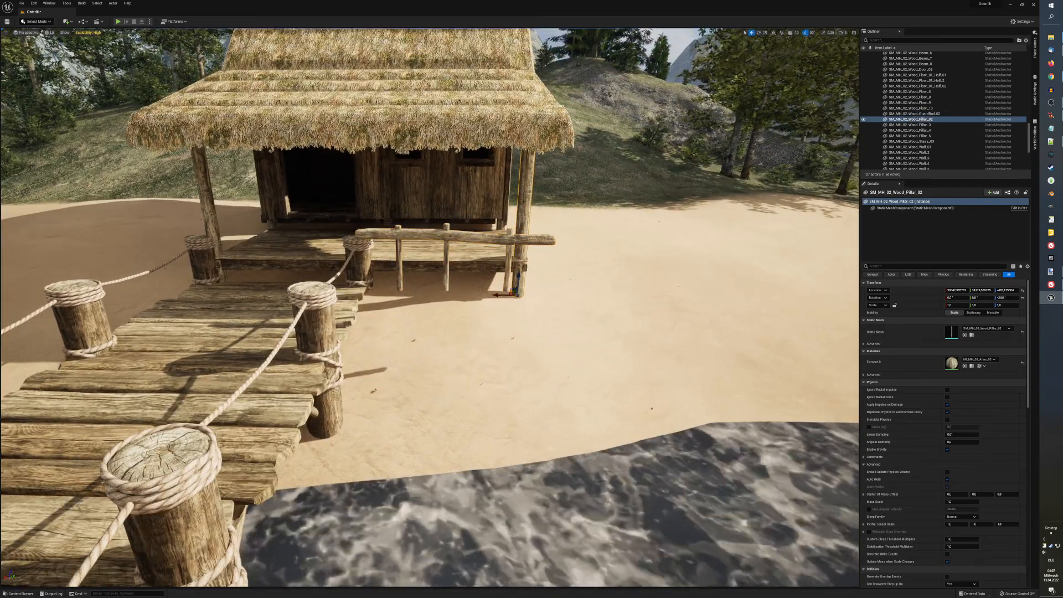
key("ctrl+d")
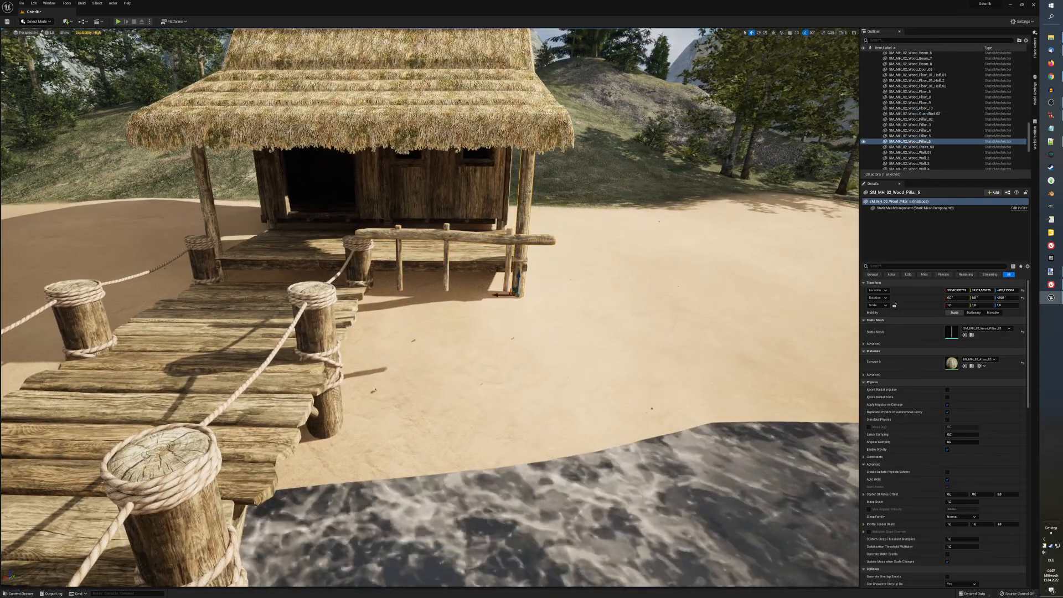
left_click_drag(496, 295, 342, 292)
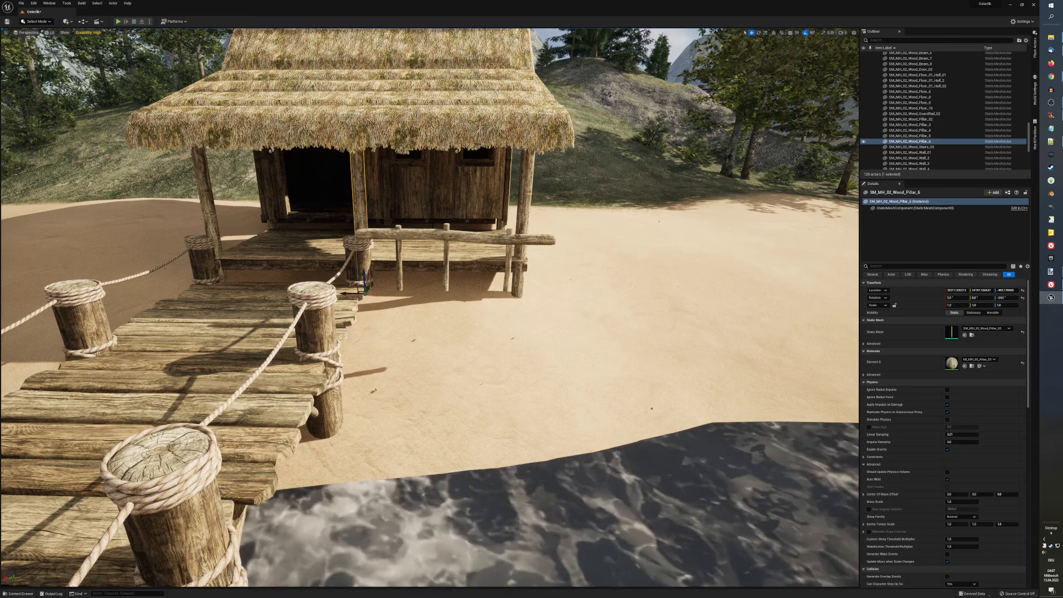
Step: Move the guard rail sideways and back onto the deck's front edge, between the corner pillar and the copied pillar
left_click(451, 253)
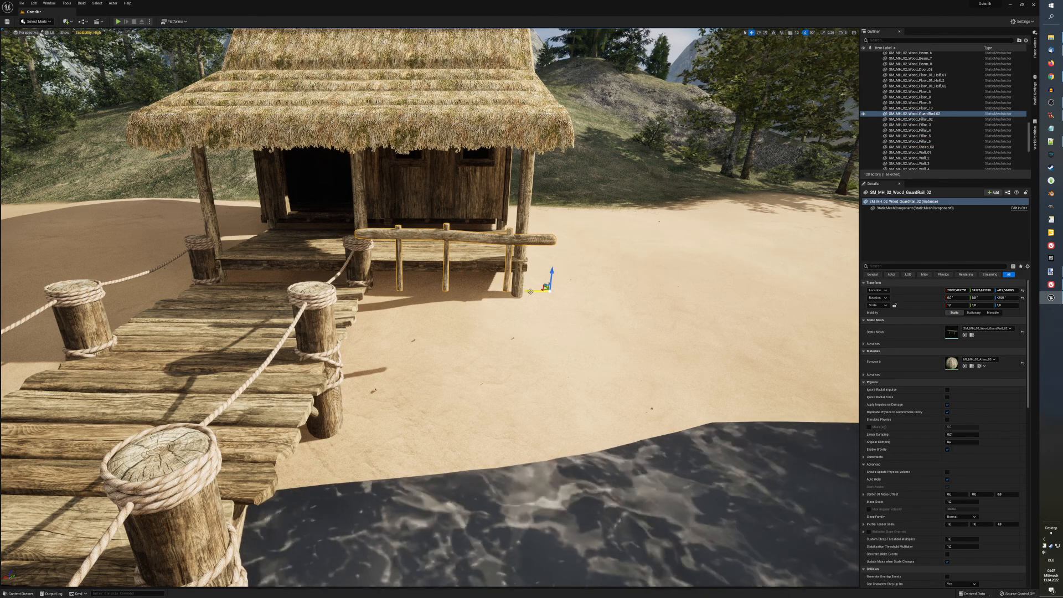
left_click_drag(533, 291, 517, 309)
key("s")
right_click_drag(517, 308, 427, 282)
key("d")
key("a")
key("d")
key("q")
key("a")
right_click_drag(561, 348, 561, 348)
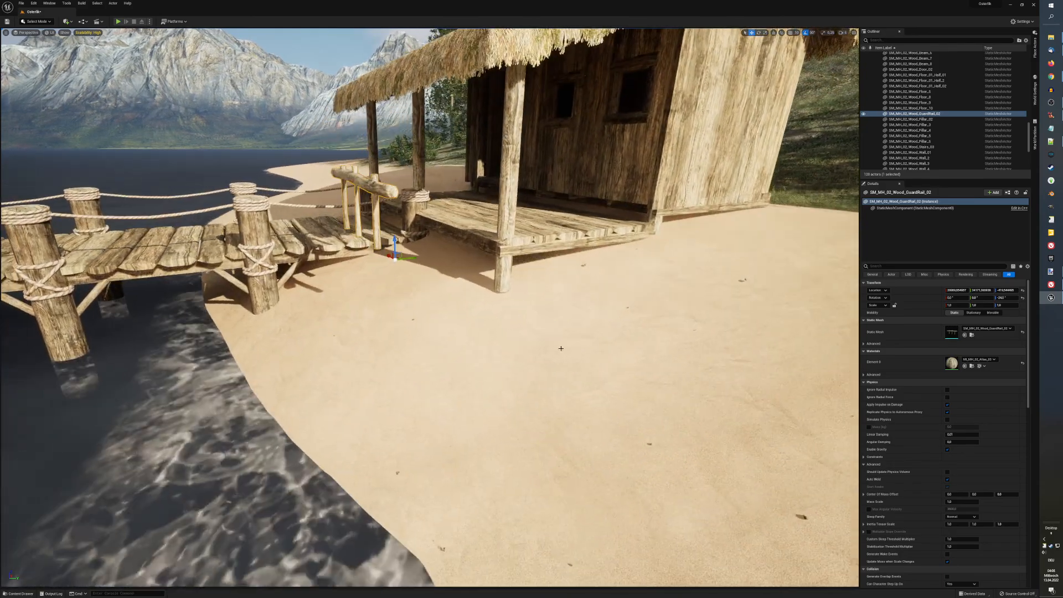
left_click_drag(409, 257, 519, 240)
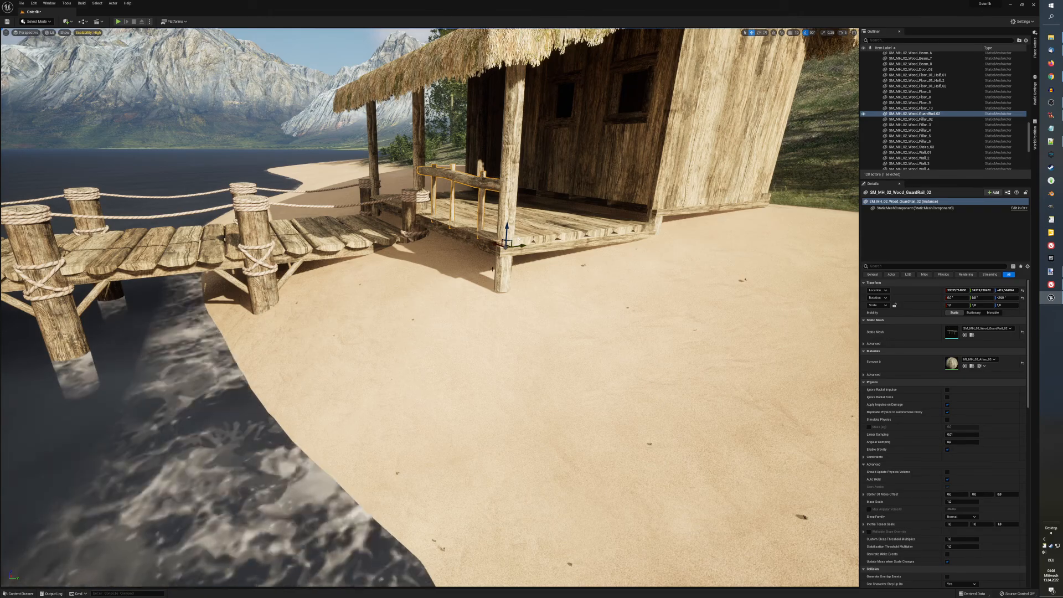
Step: Fine-tune the front guard rail's position so it fits between the two pillars along the deck's front edge
right_click_drag(491, 269, 515, 288)
key("s")
key("e")
key("a")
key("w")
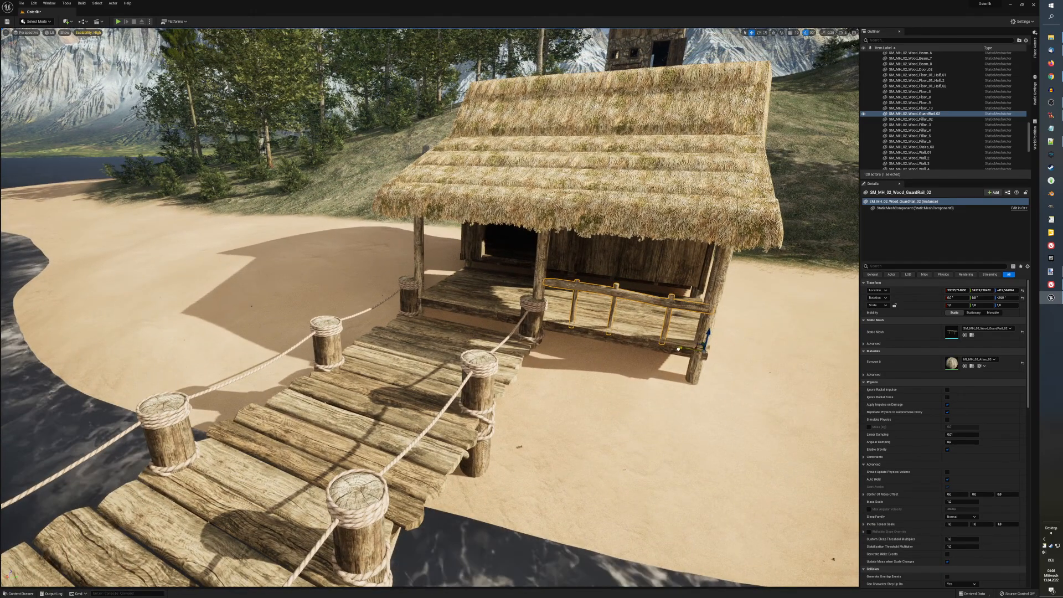
left_click_drag(678, 349, 706, 330)
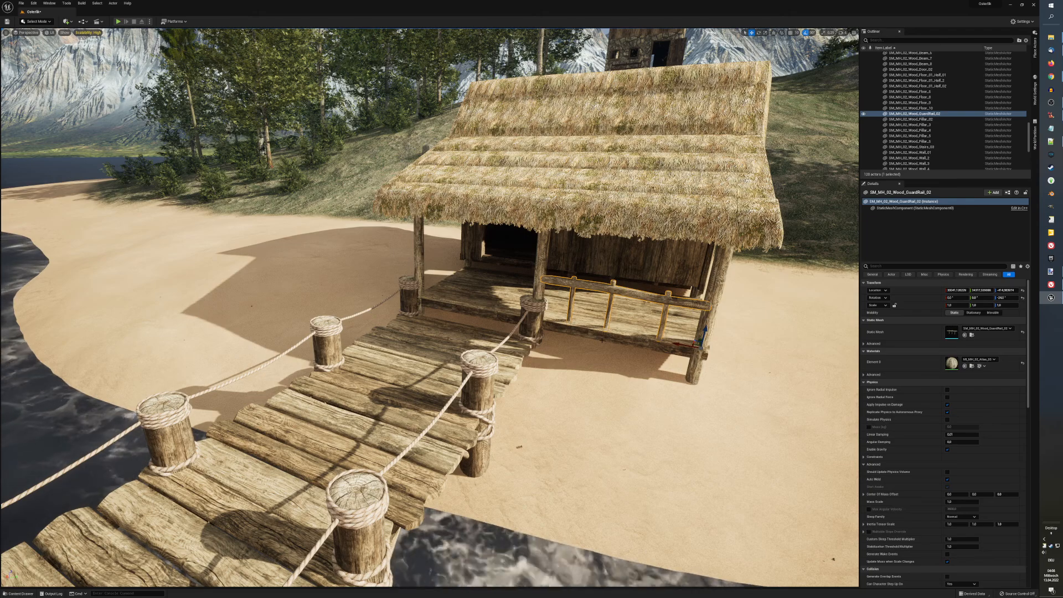
Step: Duplicate the front guard rail and rotate the copy a quarter turn so it runs along the deck's open side to the hut wall
key("ctrl+d")
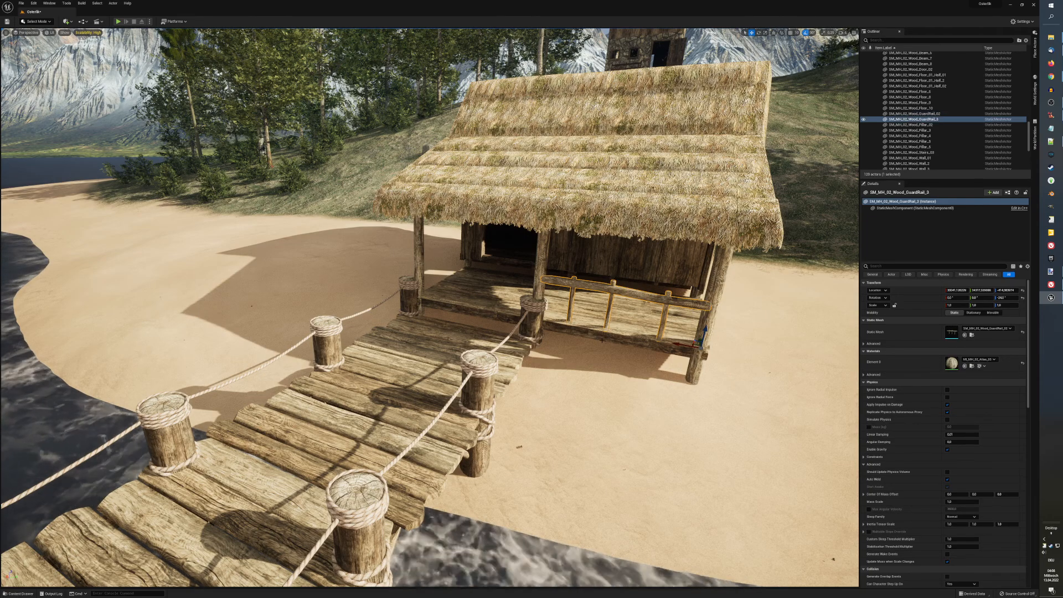
key("e")
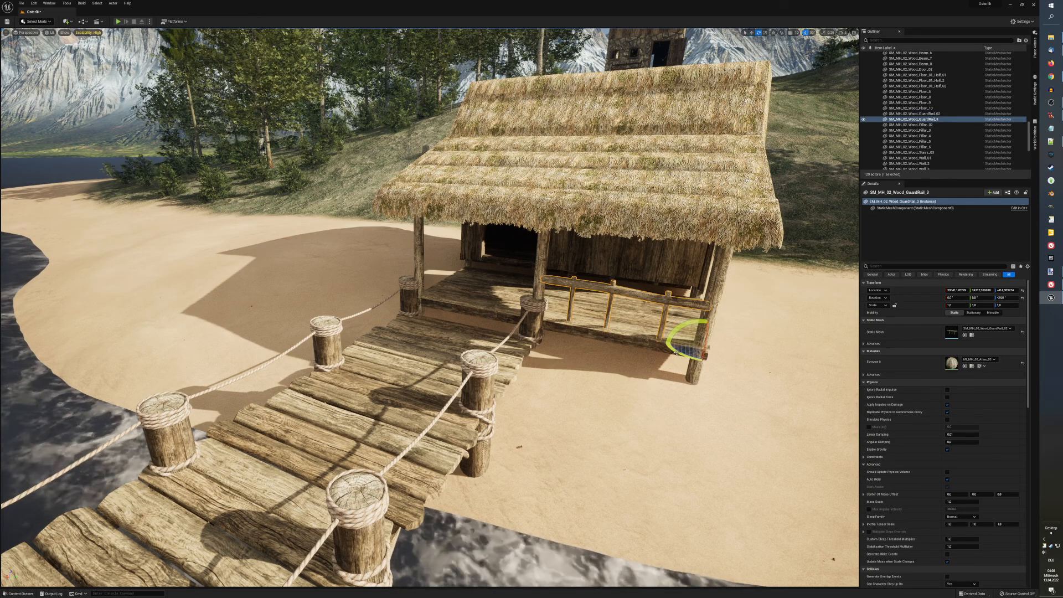
left_click_drag(676, 352, 699, 338)
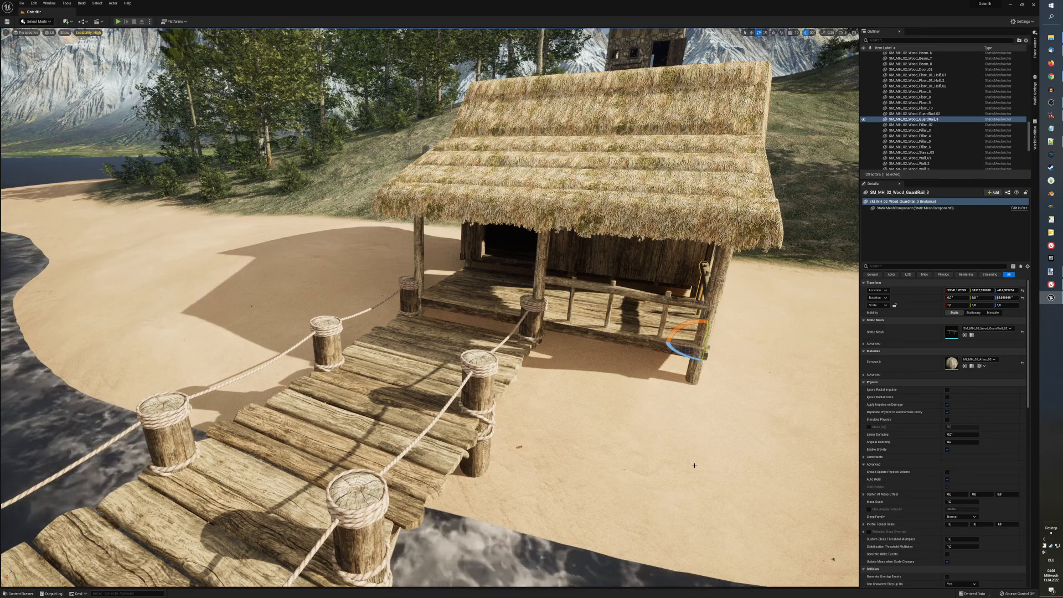
Step: Examine the rotated guard rail at the deck's corner pillar from above and close up
right_click_drag(694, 465, 698, 463)
key("w")
key("w")
scroll(690, 464, "down", 10)
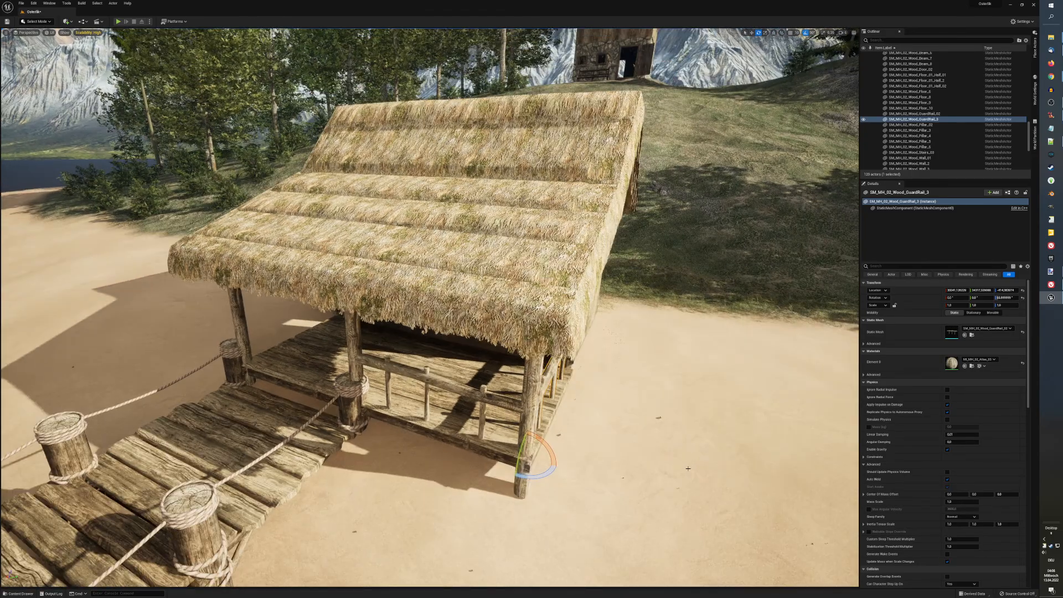
key("a")
right_click_drag(690, 465, 692, 465)
key("d")
key("w")
scroll(692, 465, "up", 10)
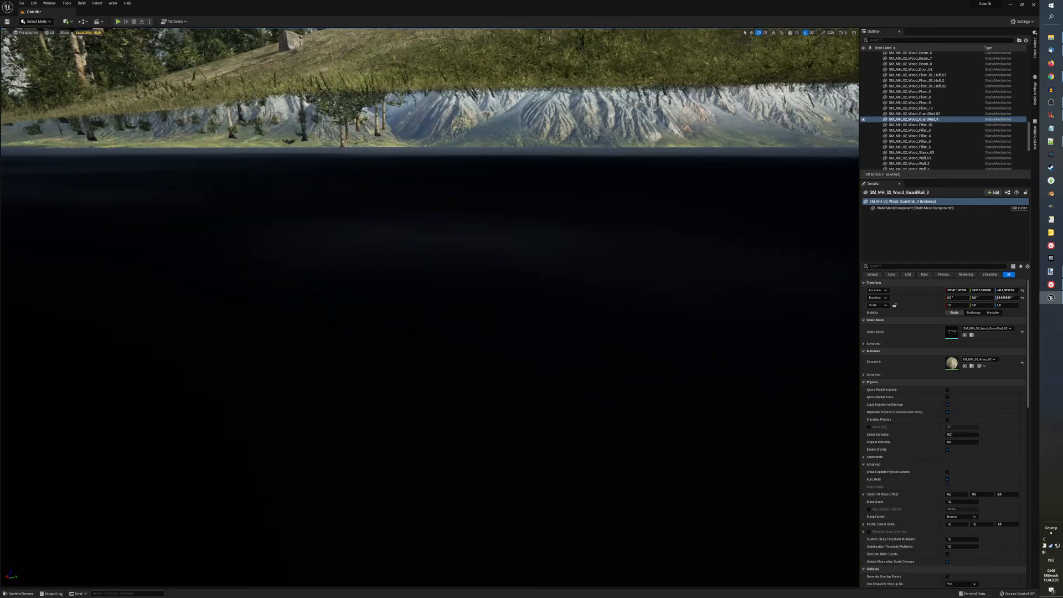
scroll(636, 397, "down", 10)
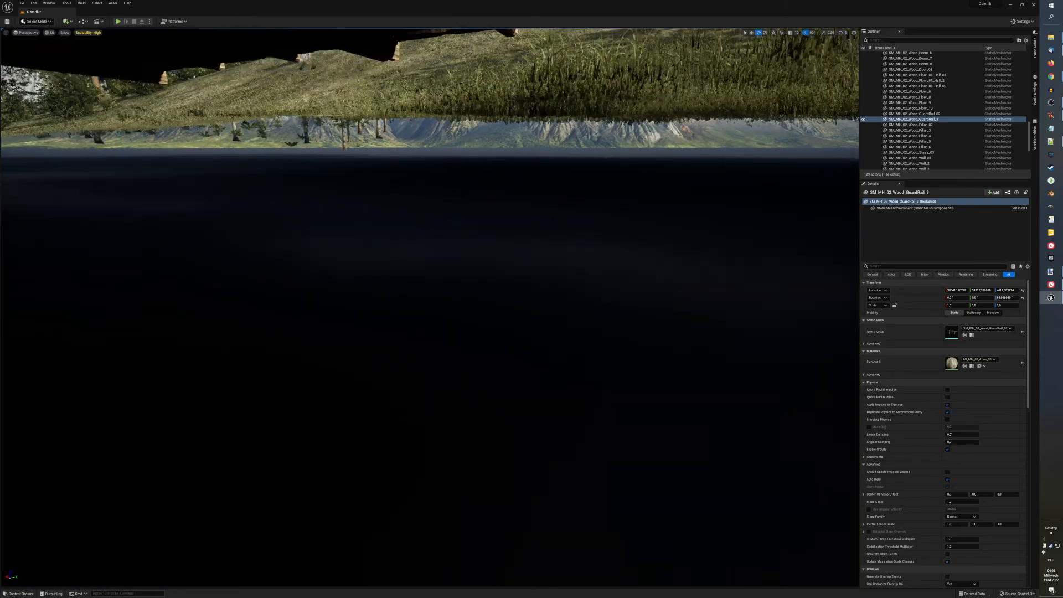
scroll(637, 397, "down", 2)
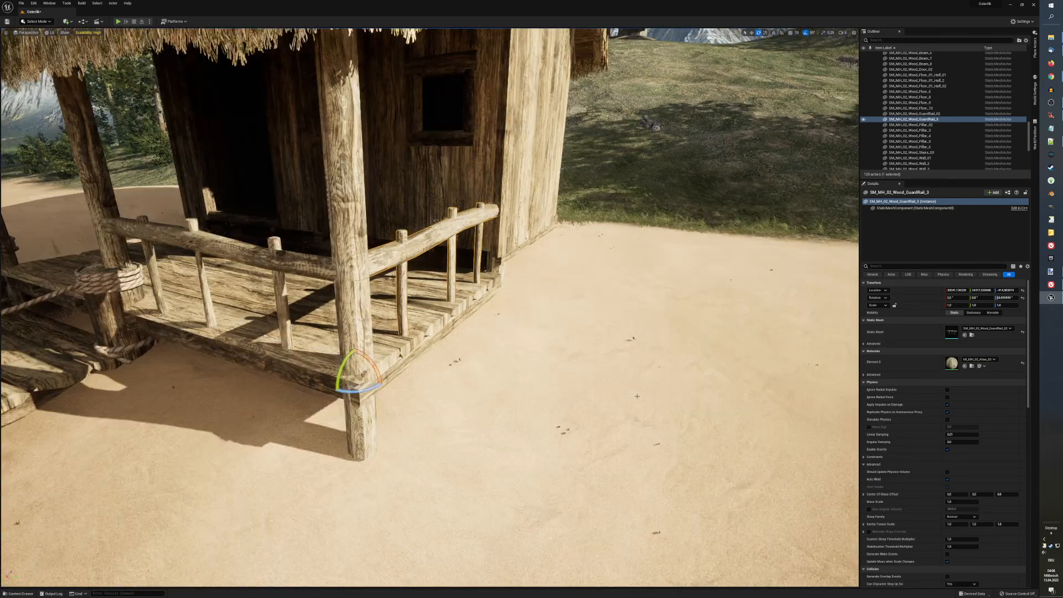
Step: Examine how both guard rails meet the pillars and hut wall from the side of the hut and from the bridge
key("a")
mouse_move(636, 396)
right_mouse_down()
mouse_move(629, 403)
mouse_move(645, 416)
right_mouse_up()
key("d")
key("s")
key("s")
key("w")
key("a")
key("d")
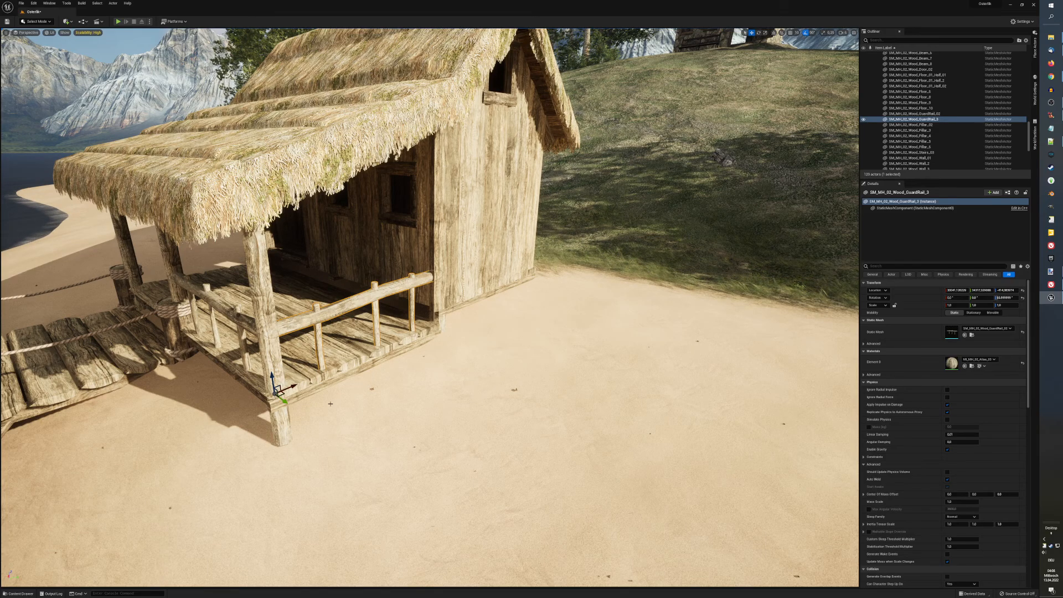
middle_click_drag(331, 404, 304, 414)
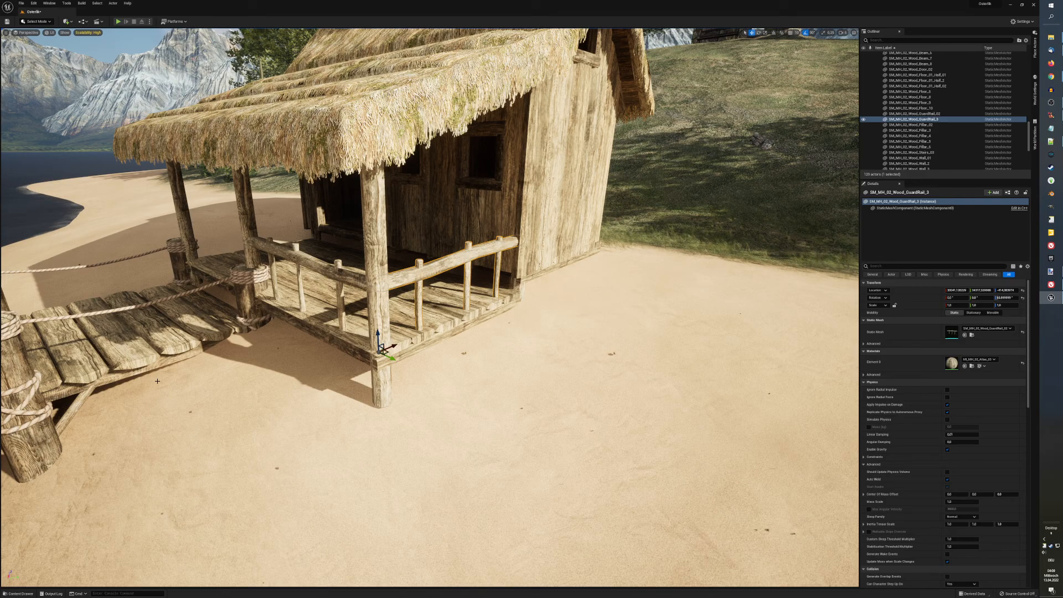
middle_click_drag(364, 322, 288, 326)
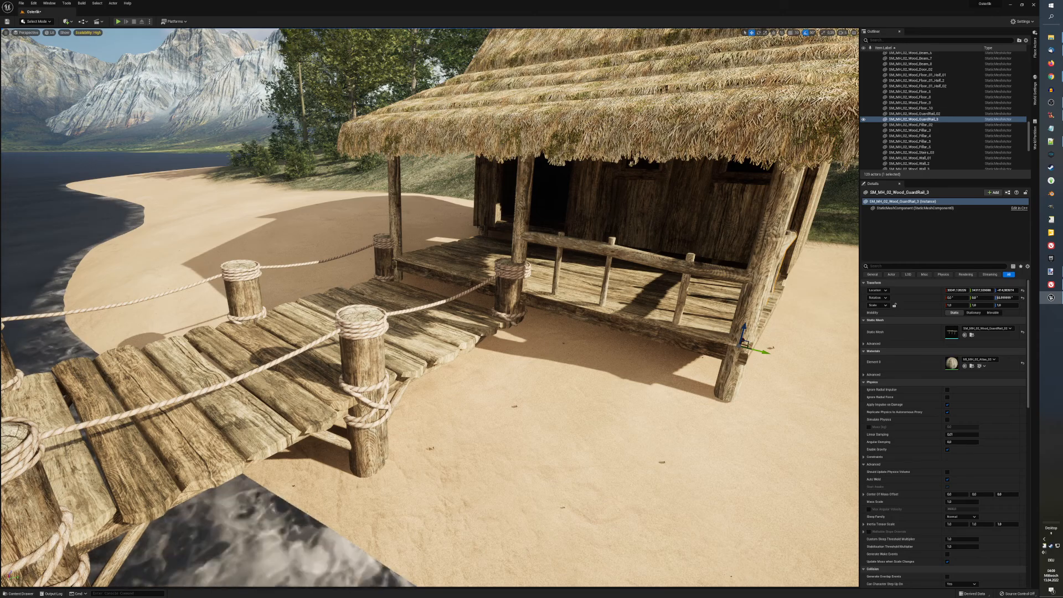
Step: Select the wooden bridge and shift it slightly so its end lines up with the hut's porch deck
right_click_drag(299, 326, 238, 326)
key("s")
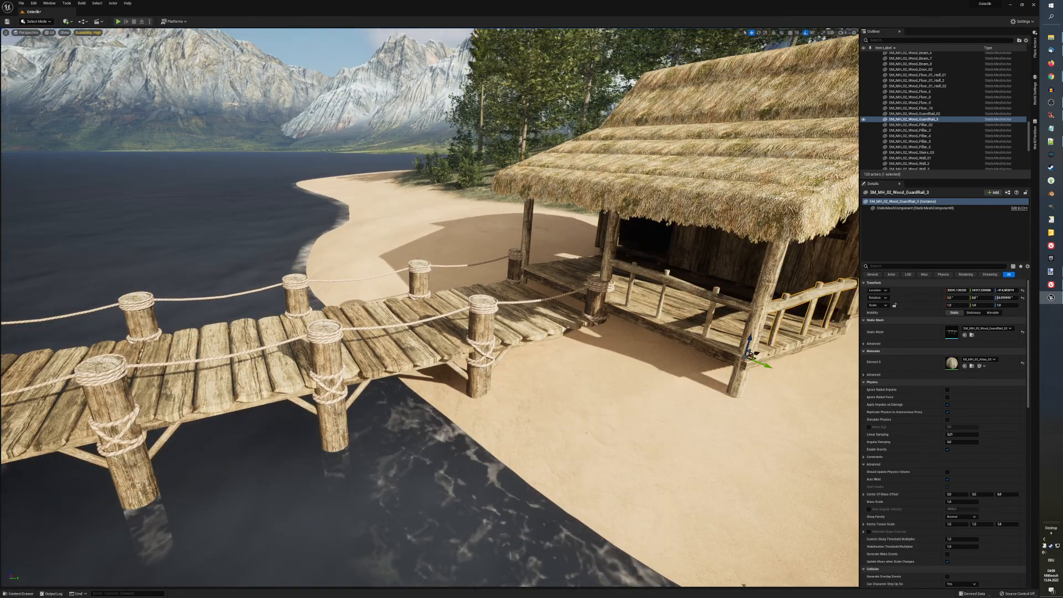
left_click(358, 385)
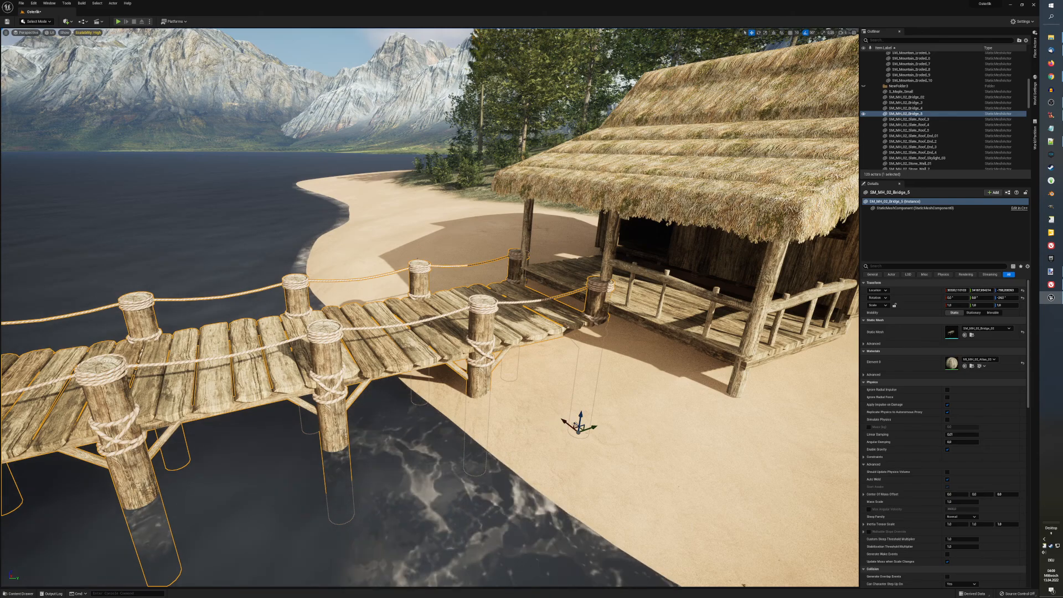
left_click_drag(593, 427, 585, 430)
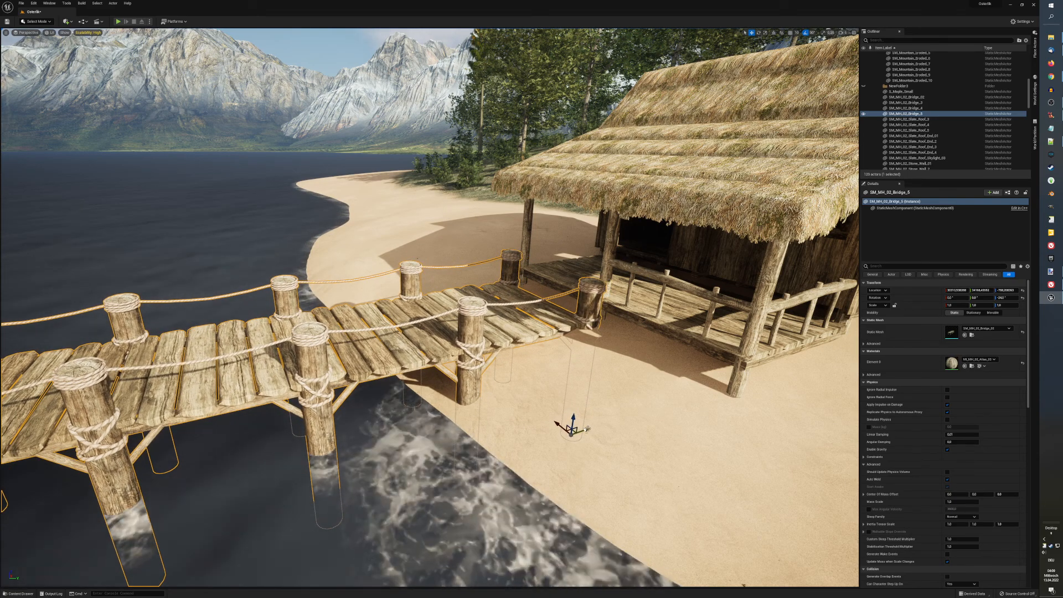
Step: Examine the alignment of the bridge with the porch deck and the hut's front from several viewpoints around the shore
key("s")
right_click_drag(586, 399, 671, 399)
key("w")
key("w")
key("a")
key("e")
key("s")
right_click_drag(596, 408, 607, 388)
key("w")
key("w")
key("e")
key("s")
key("w")
key("s")
key("w")
right_click_drag(644, 341, 644, 319)
key("s")
key("w")
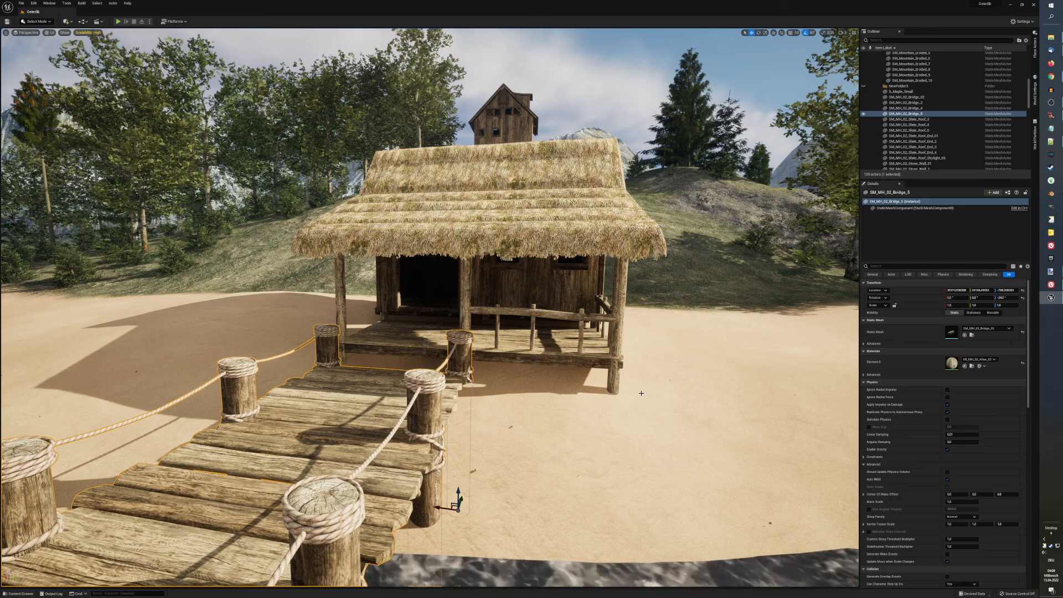
Step: Browse the static meshes in the Medieval_Environment and Megascans content folders for props that suit the hut
key("ctrl+space")
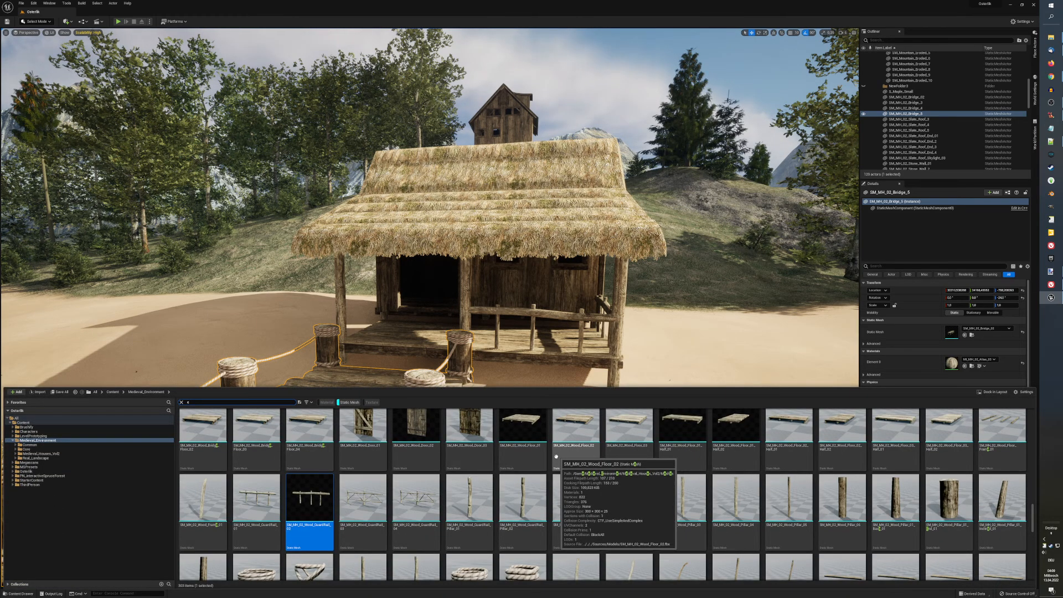
scroll(556, 456, "down", 10)
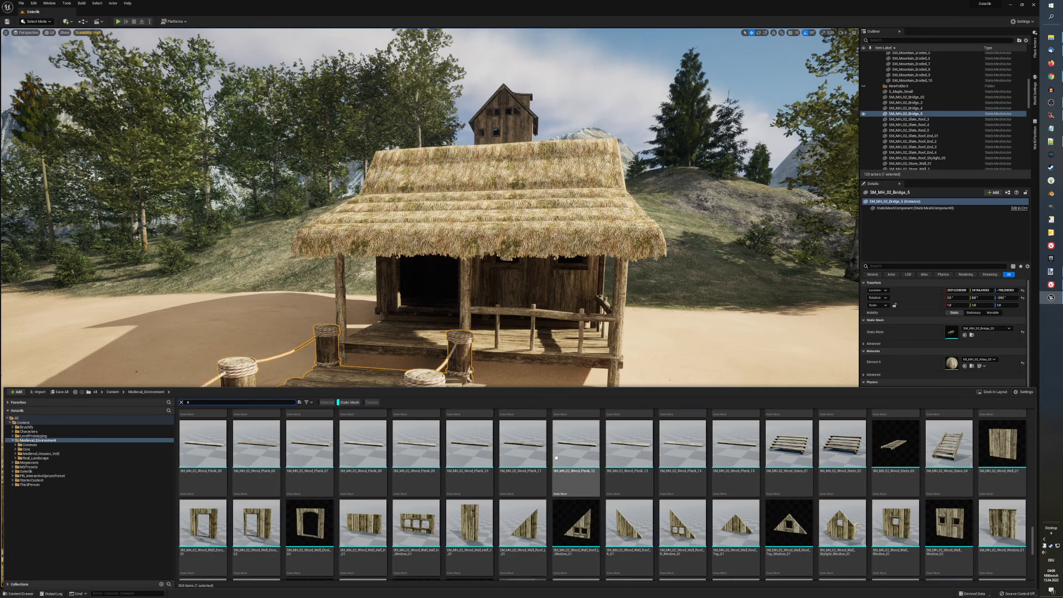
scroll(556, 456, "down", 5)
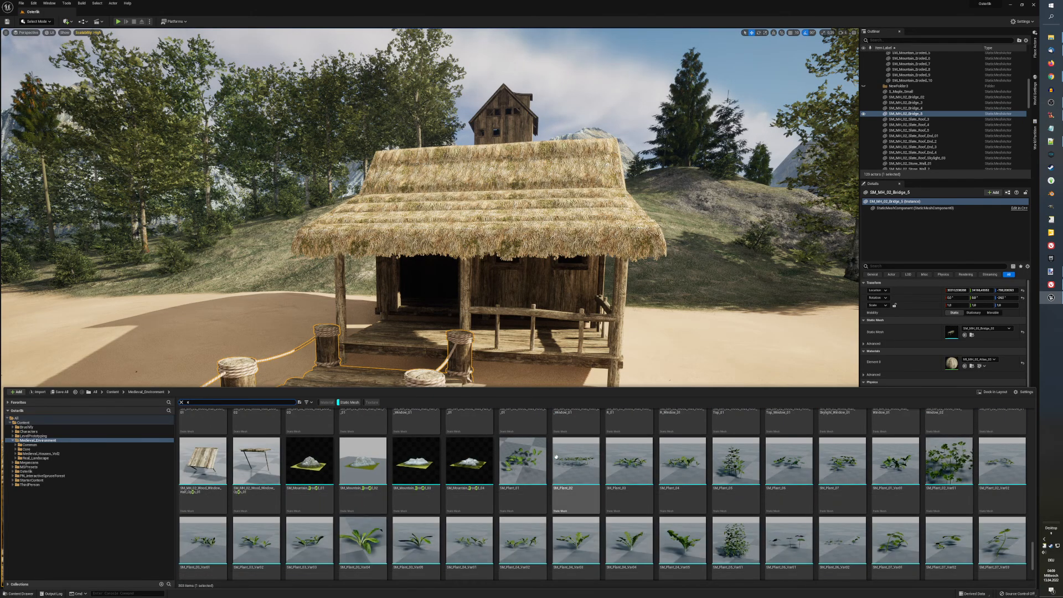
scroll(556, 456, "down", 2)
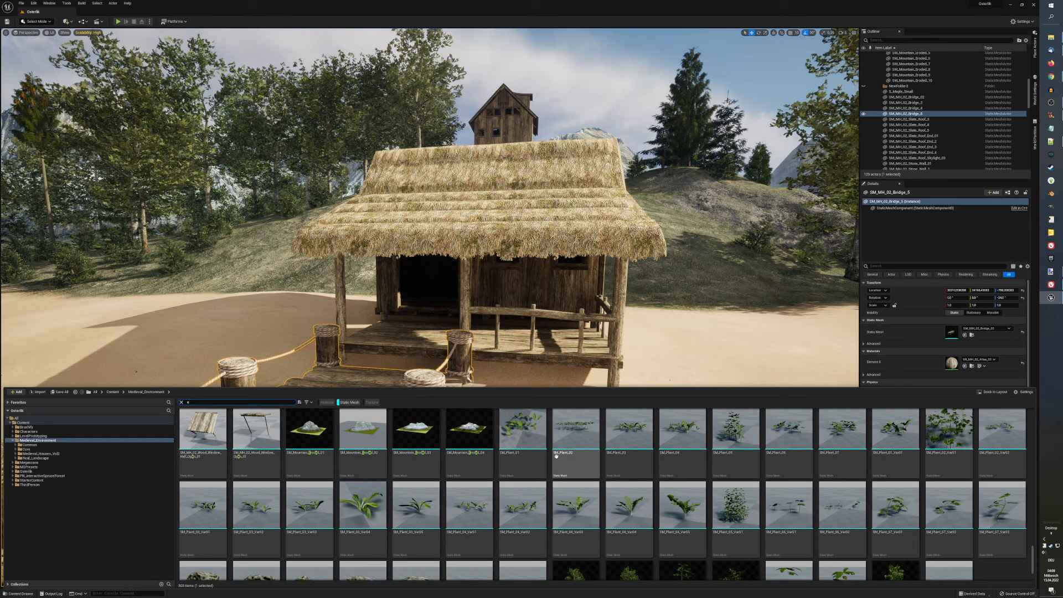
scroll(556, 456, "down", 2)
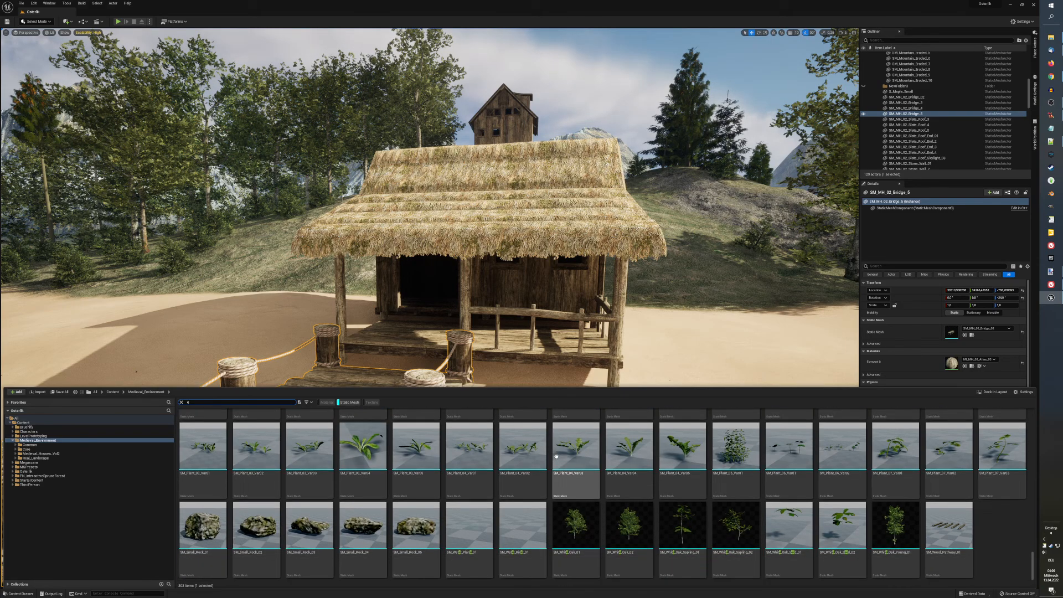
scroll(556, 456, "up", 8)
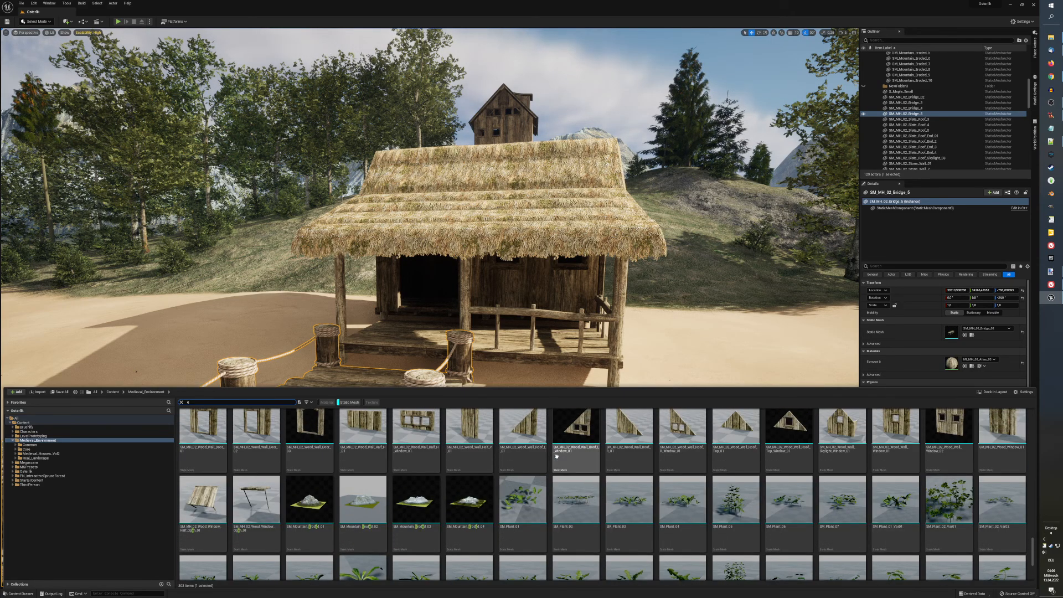
scroll(556, 456, "up", 3)
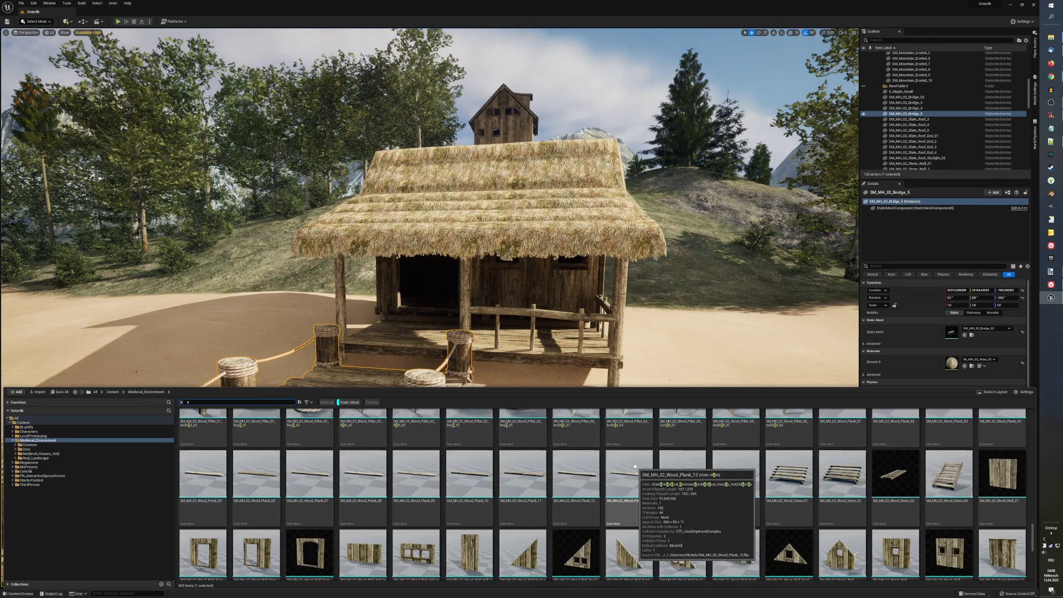
scroll(634, 466, "up", 2)
scroll(634, 465, "down", 3)
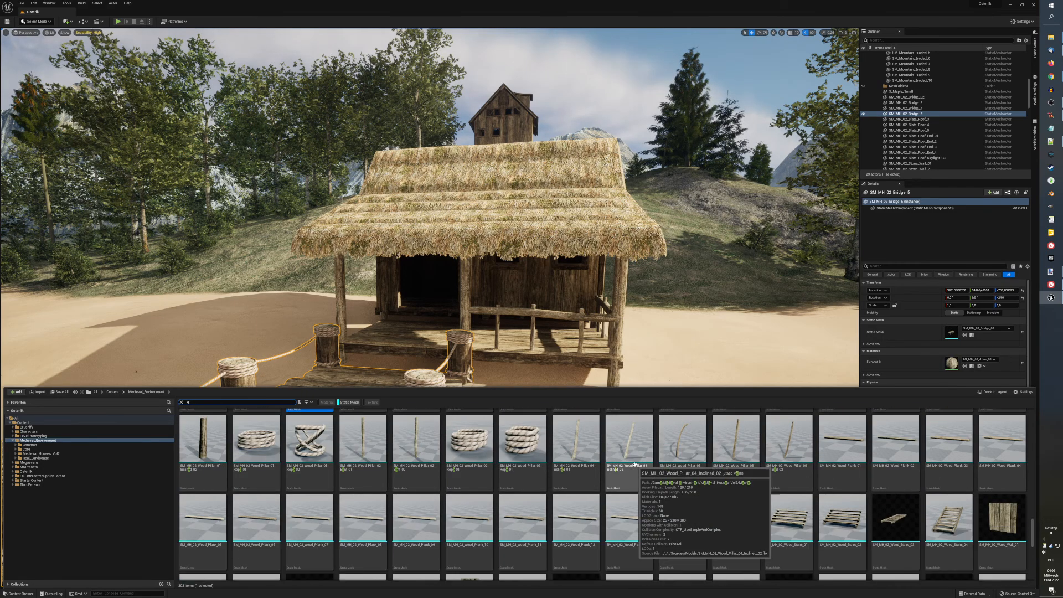
scroll(635, 465, "down", 3)
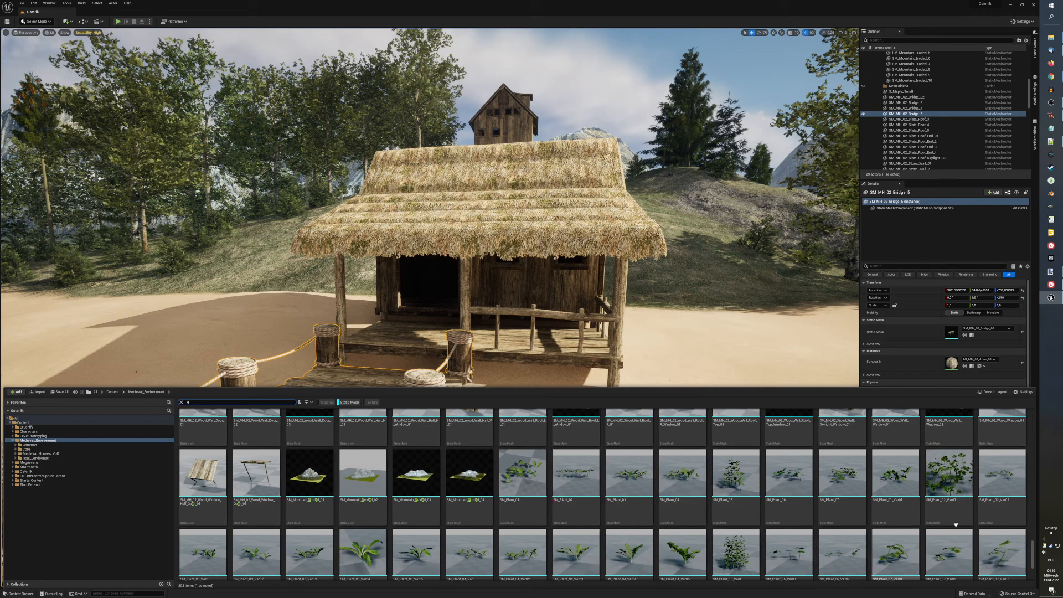
scroll(524, 486, "up", 3)
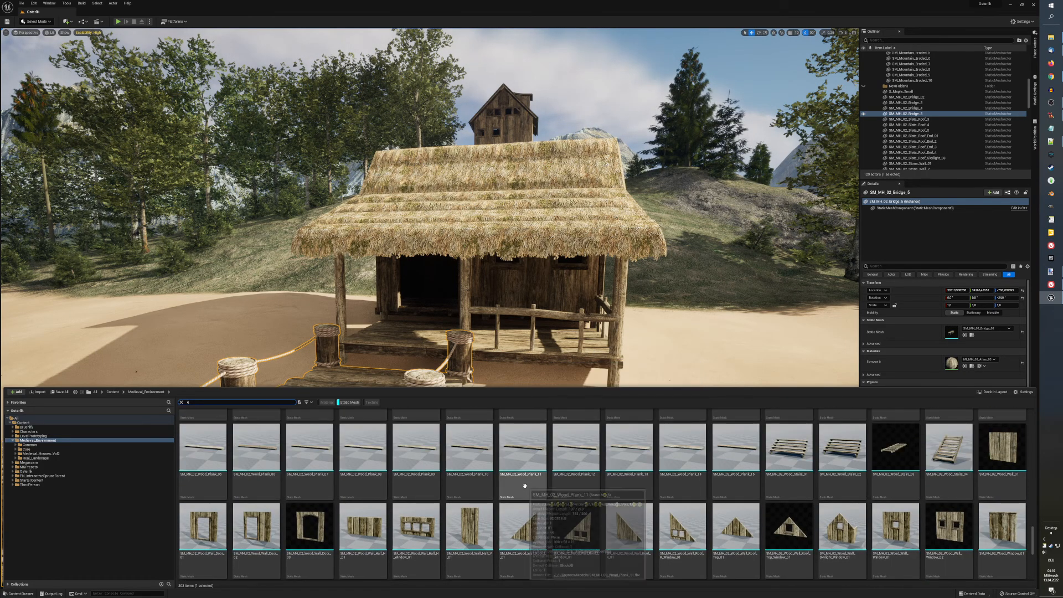
scroll(524, 486, "up", 2)
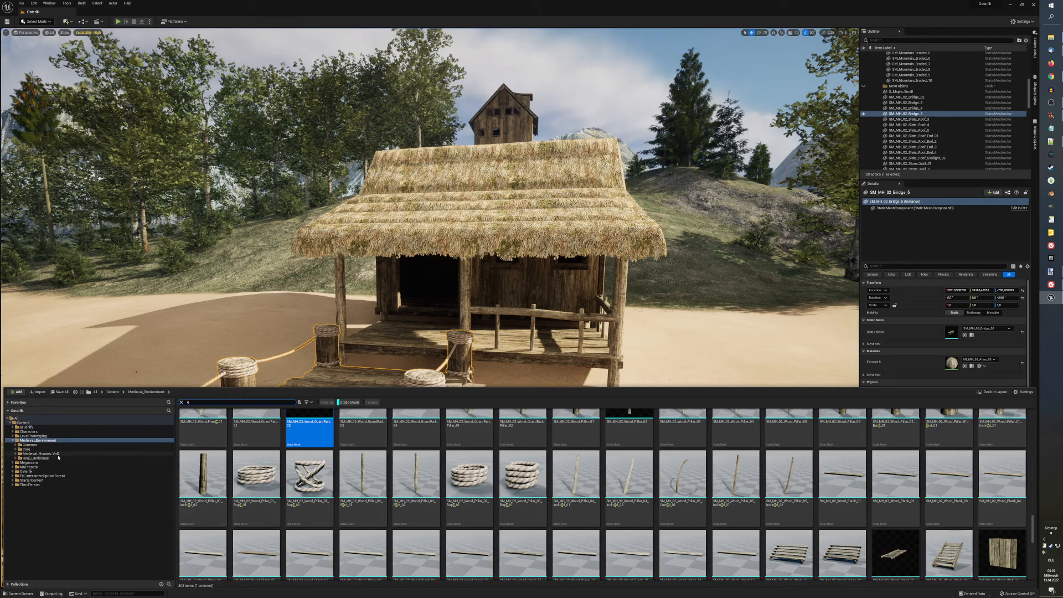
left_click(30, 463)
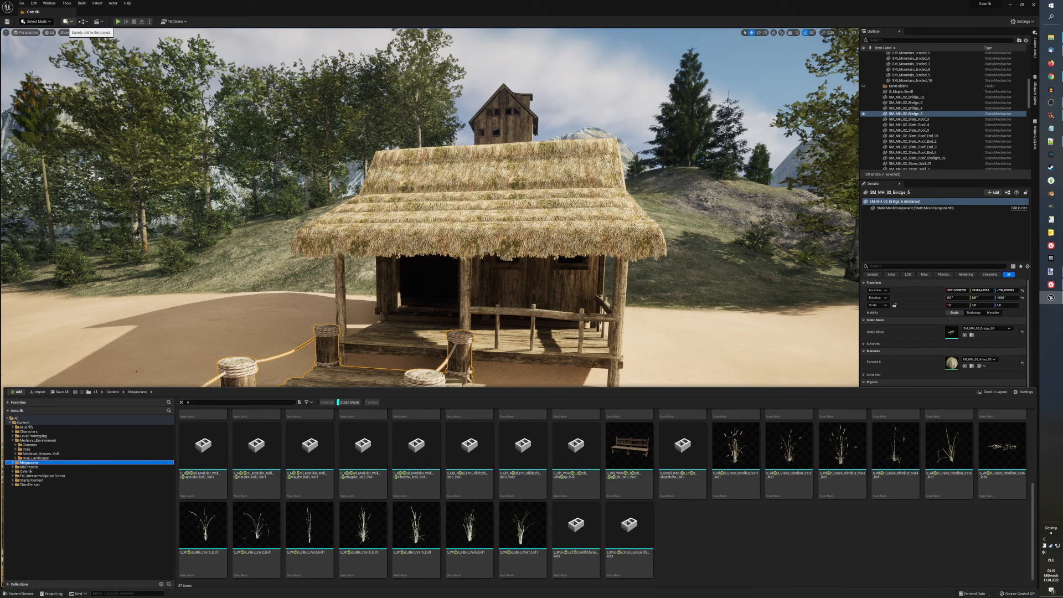
Step: Open Quixel Bridge and add the Dirty Wooden Table from the local Megascans assets to the project
left_click(66, 22)
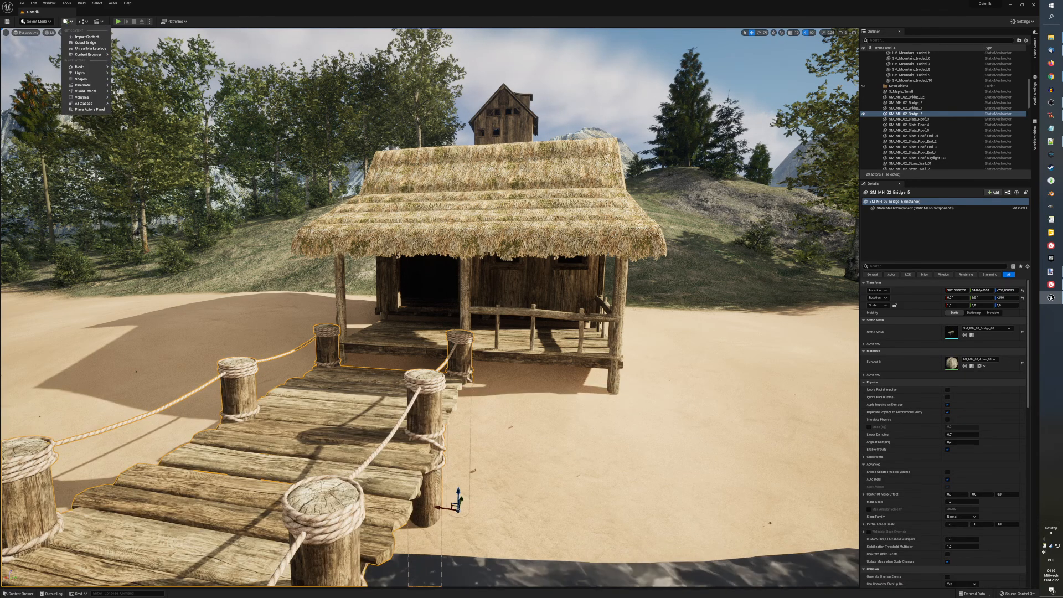
left_click(84, 43)
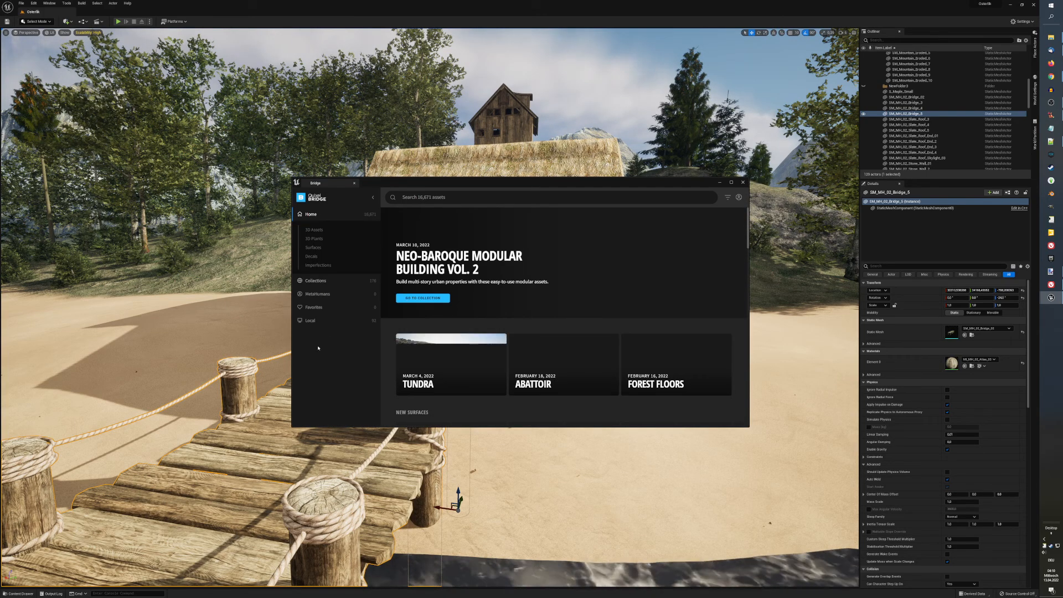
left_click(310, 320)
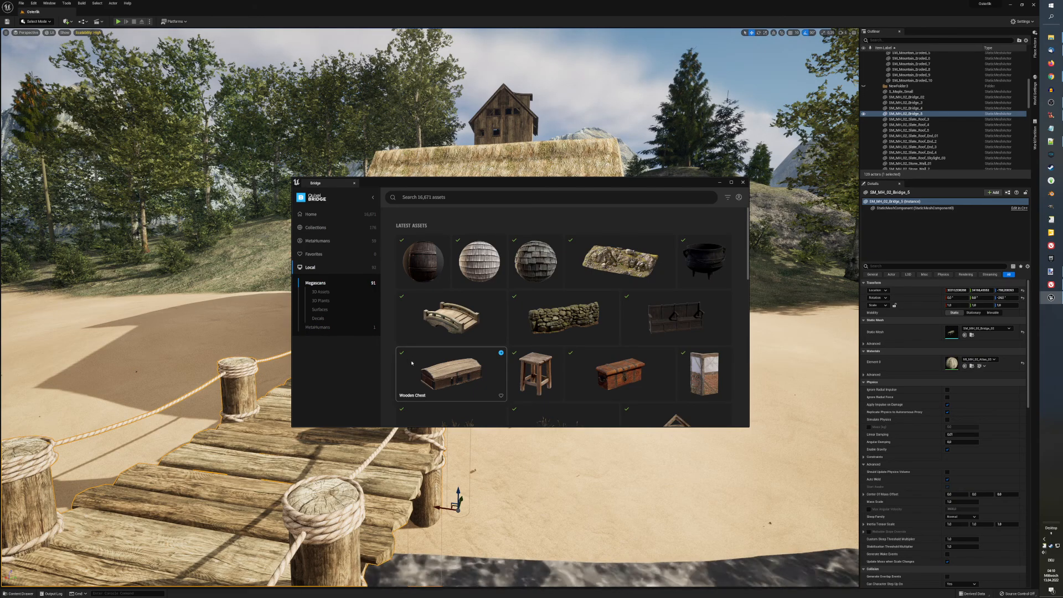
left_click(529, 374)
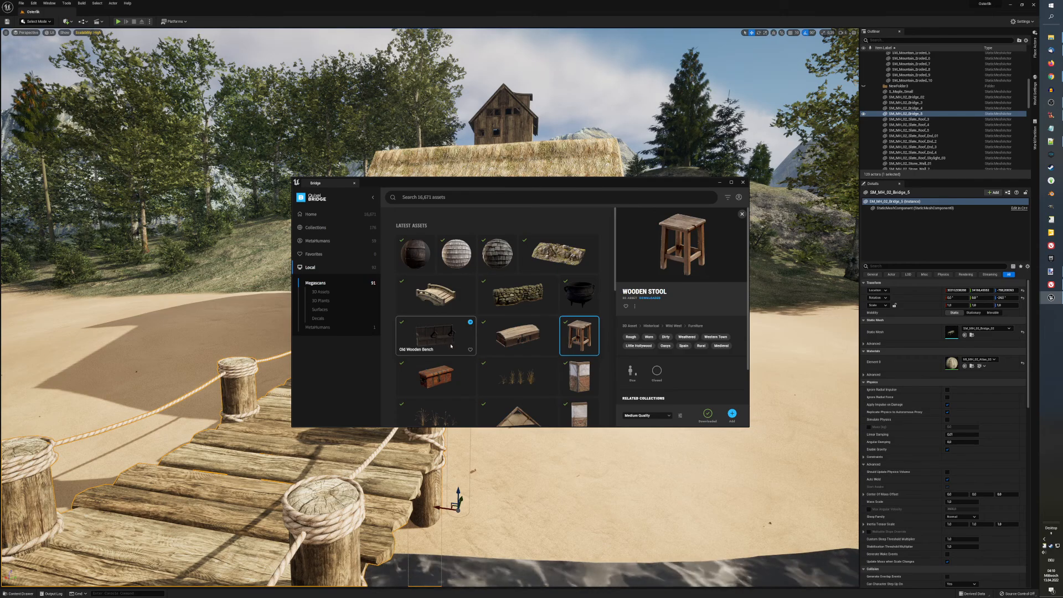
scroll(456, 347, "down", 5)
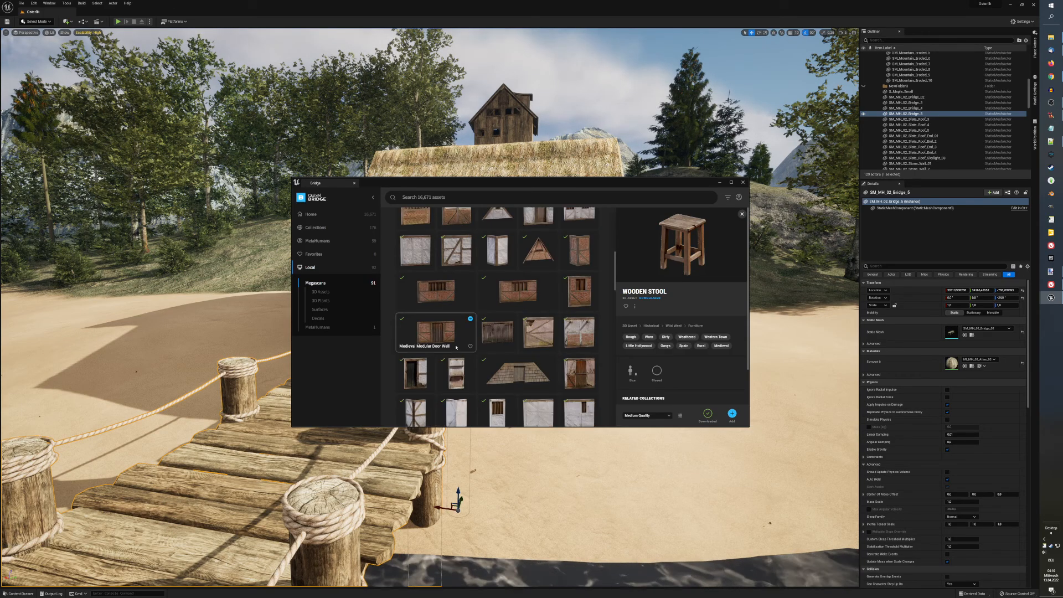
scroll(456, 347, "down", 5)
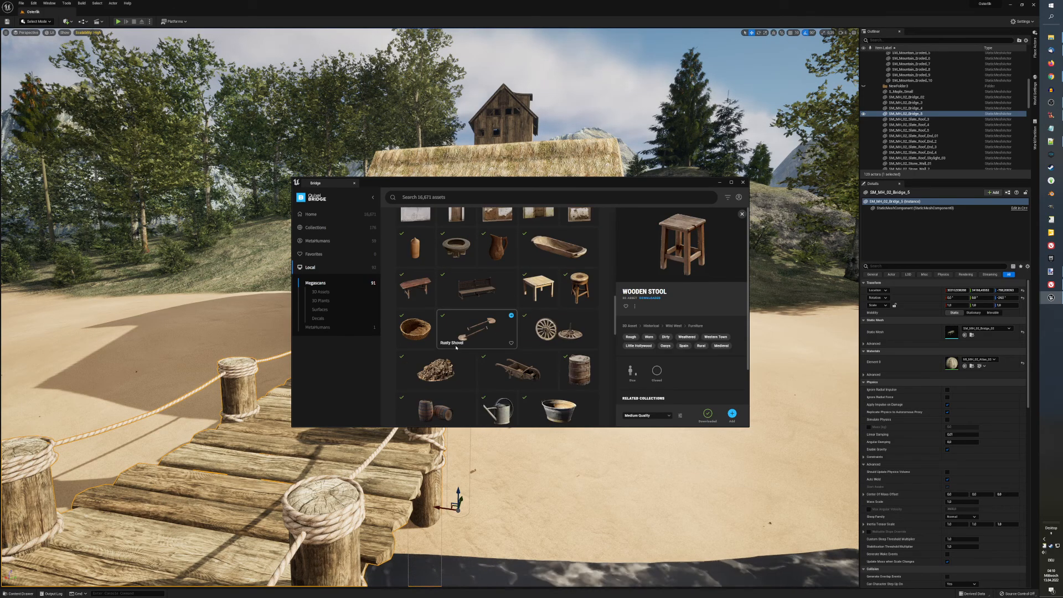
left_click(415, 290)
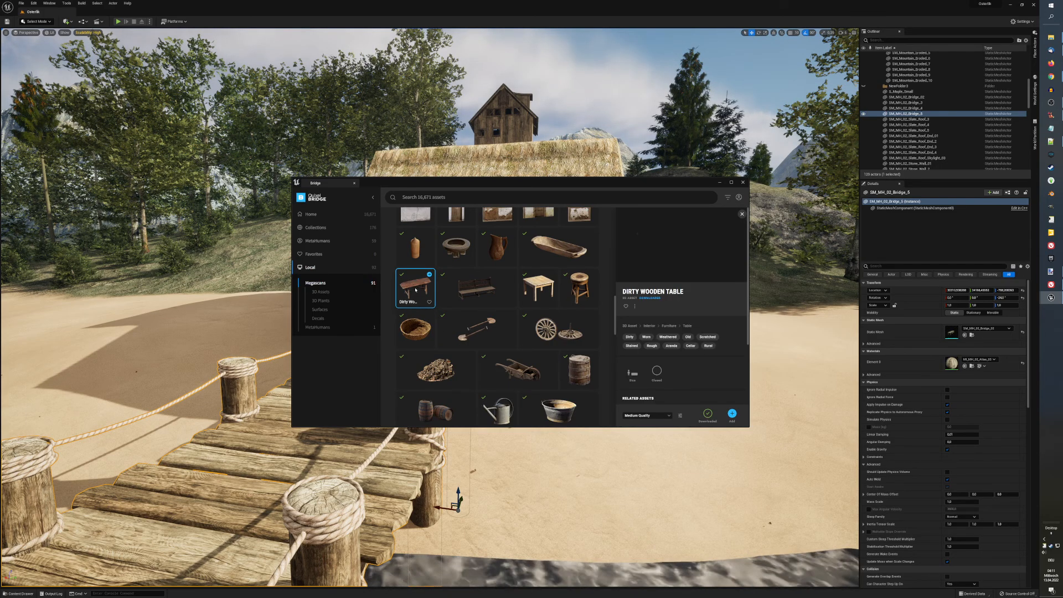
left_click(731, 414)
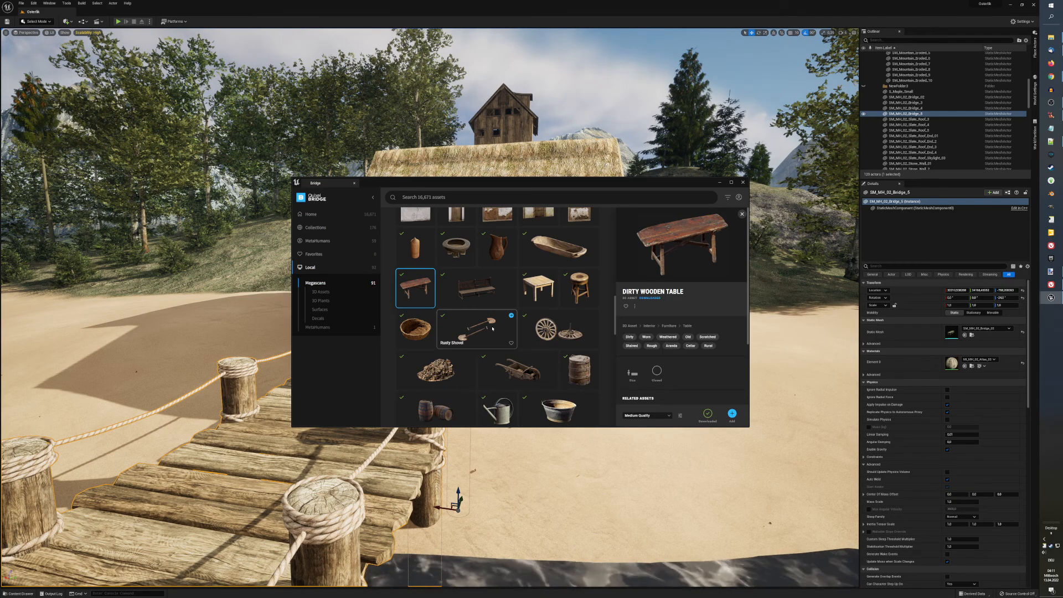
Step: Look through the rest of the local Megascans assets for more props and open the Collections overview
scroll(492, 328, "down", 2)
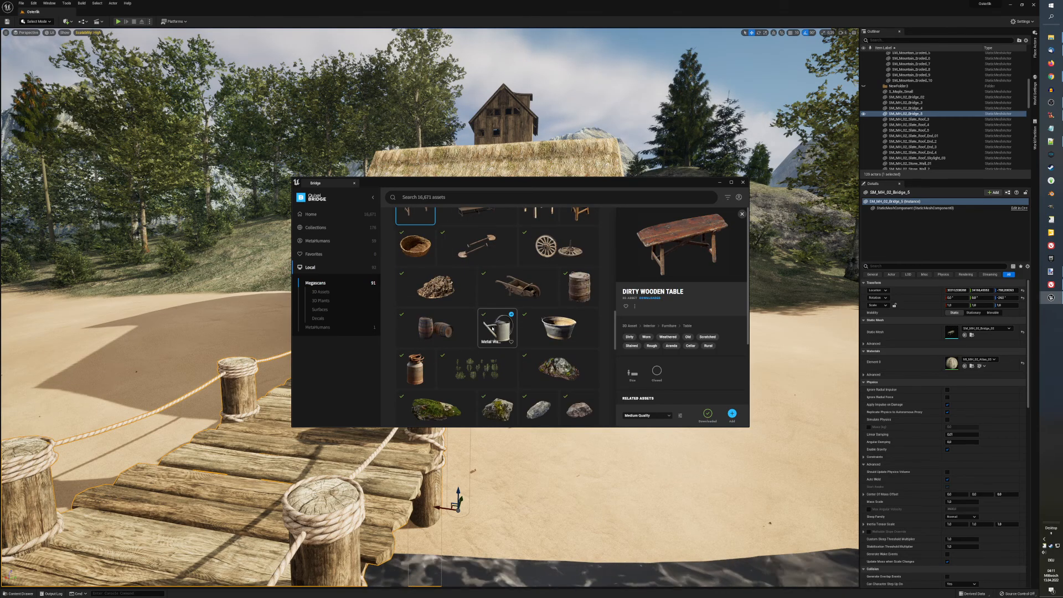
scroll(492, 328, "up", 4)
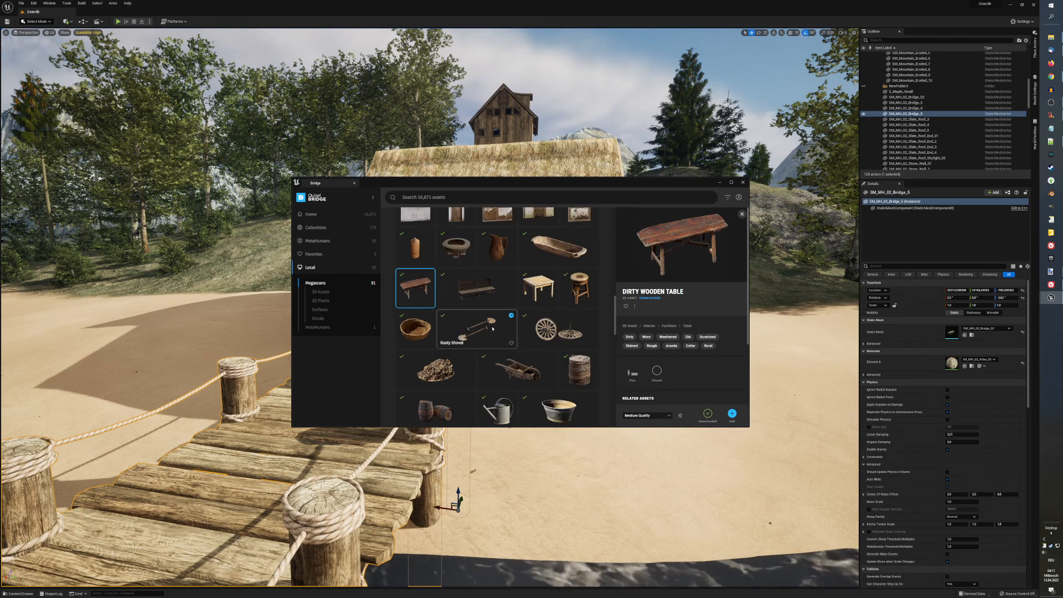
scroll(492, 328, "down", 5)
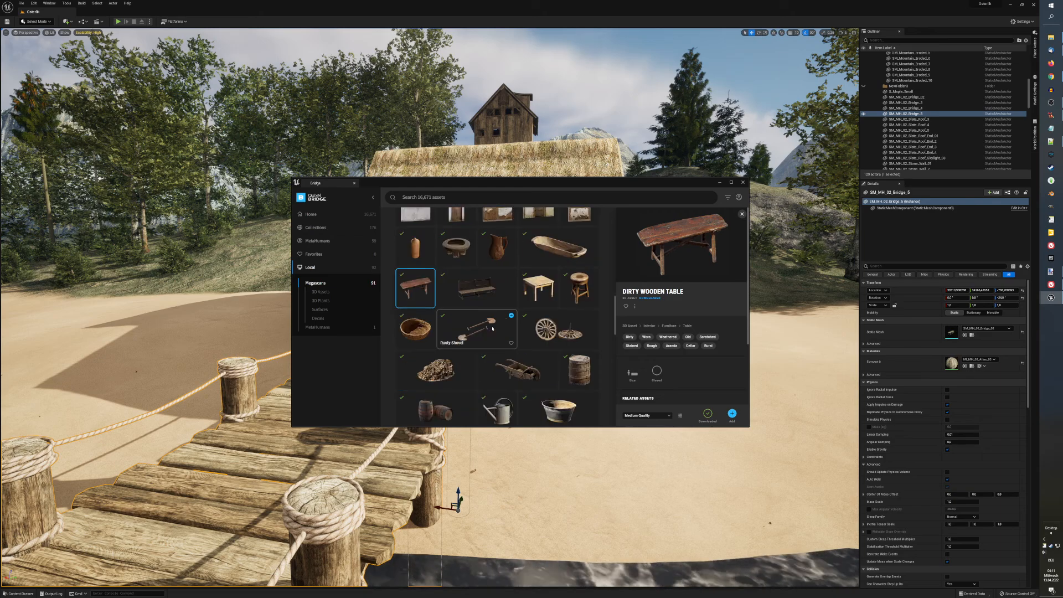
scroll(492, 329, "down", 4)
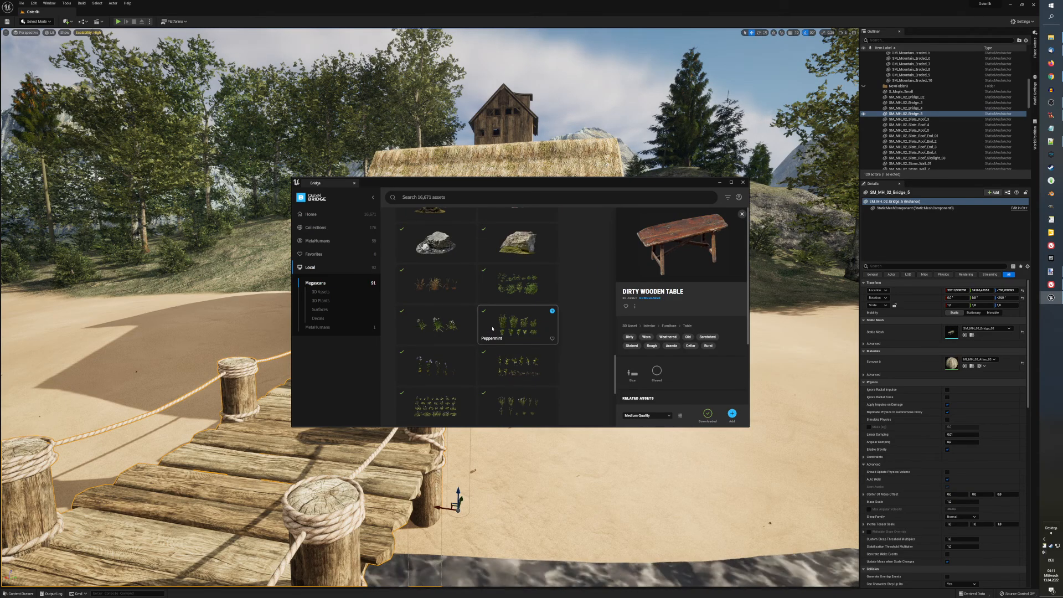
scroll(492, 328, "down", 3)
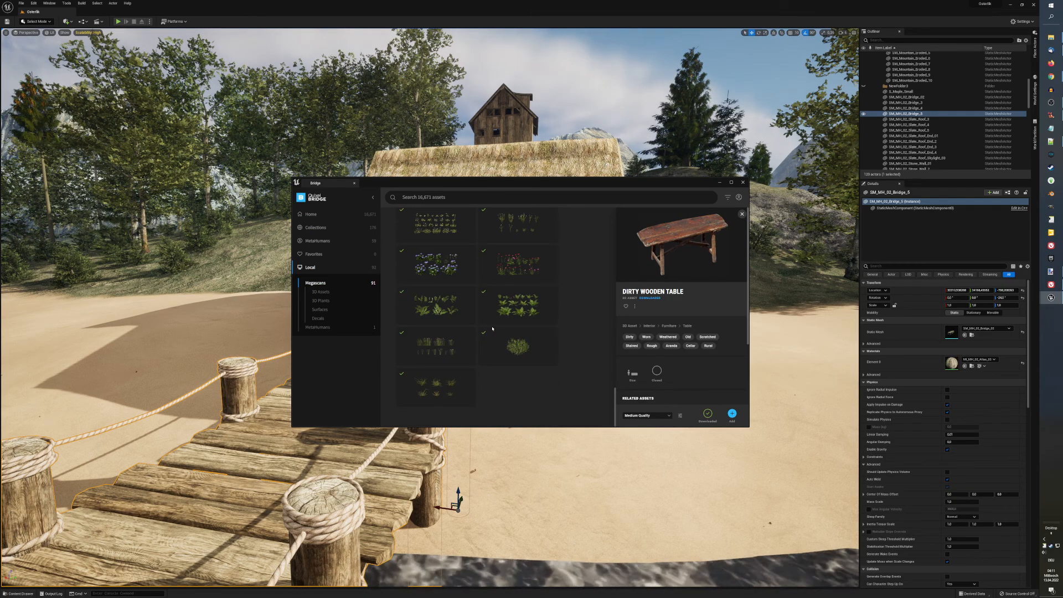
scroll(492, 328, "up", 3)
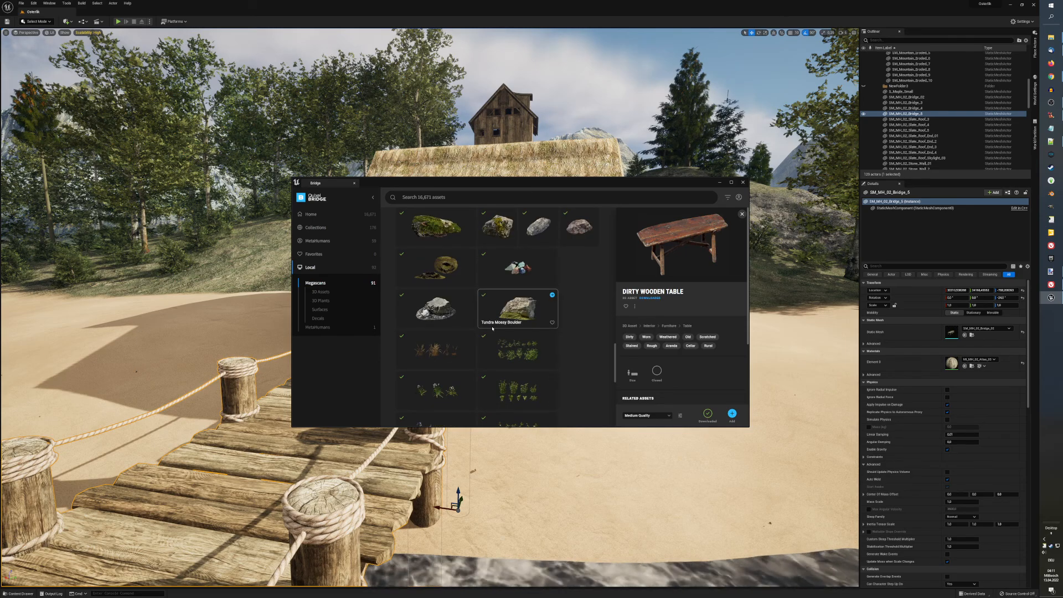
scroll(492, 328, "up", 4)
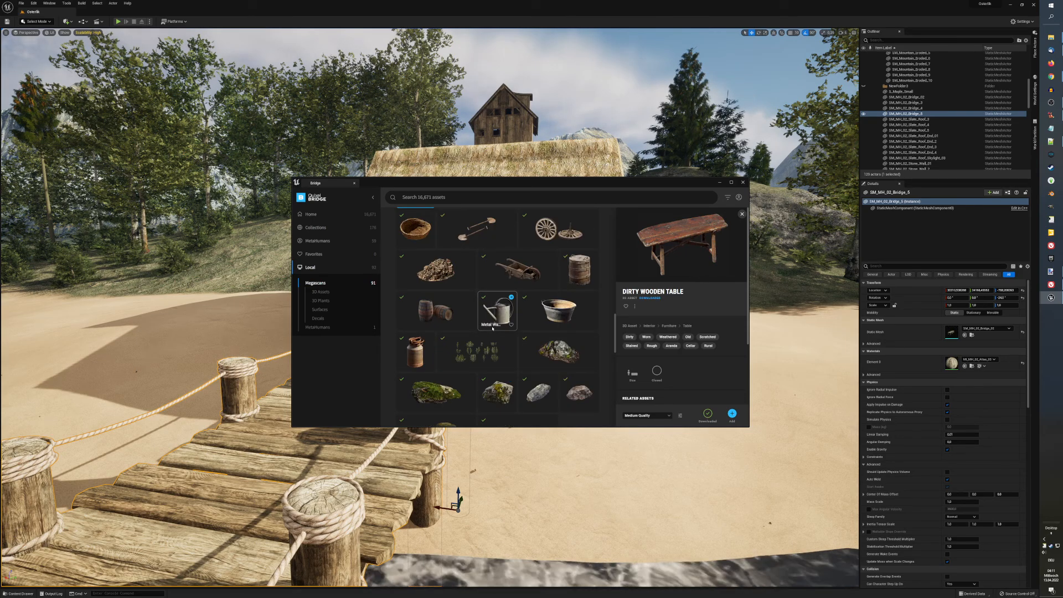
scroll(492, 328, "up", 2)
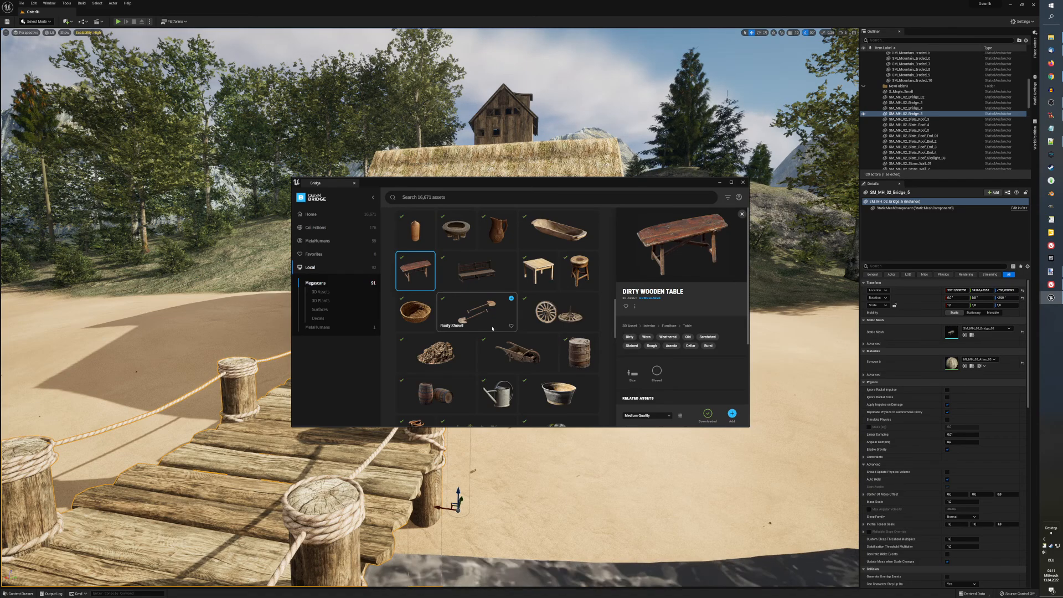
scroll(492, 328, "up", 2)
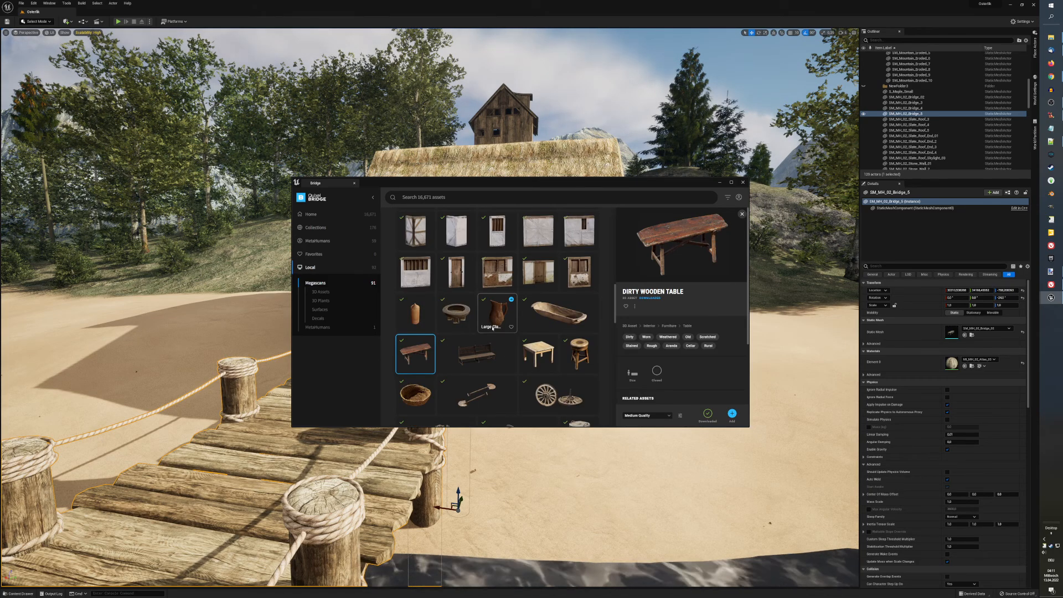
scroll(492, 329, "up", 5)
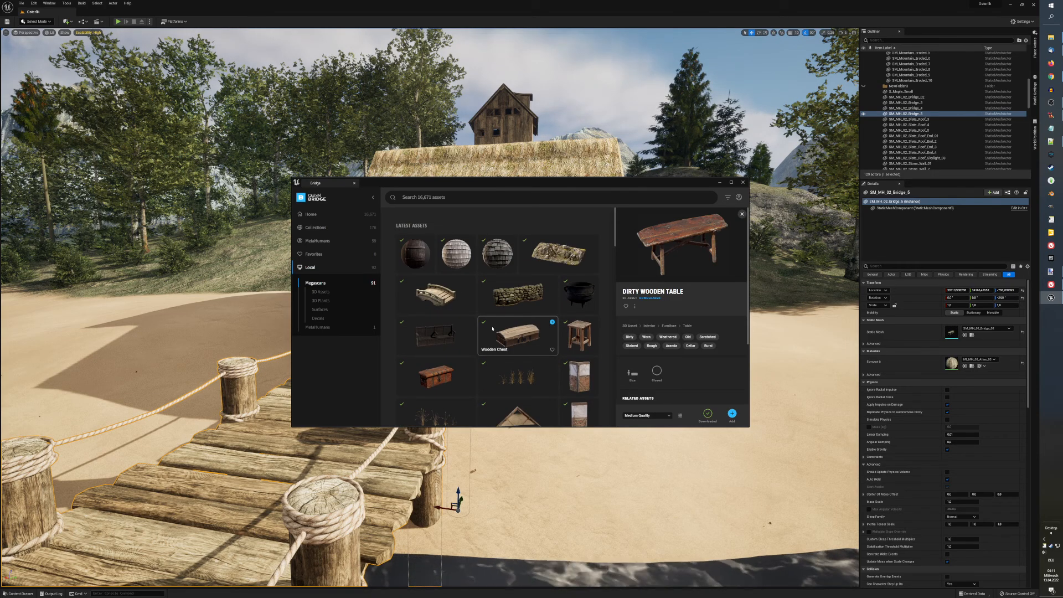
left_click(317, 231)
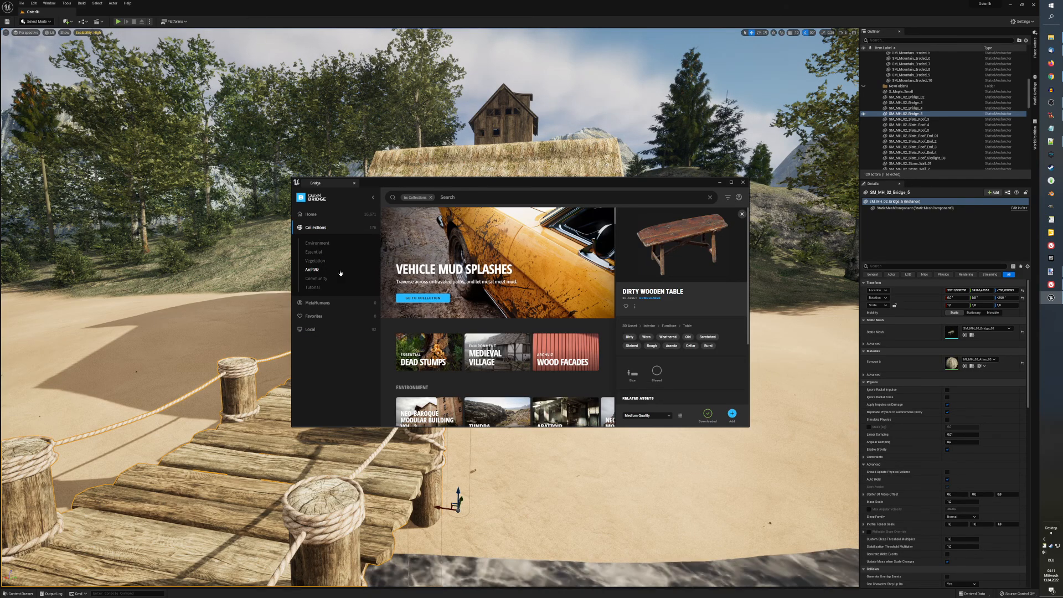
Step: Find the Metal Pot among the farm props of Quixel Bridge's 3D assets, download it at medium quality and add it to the project
left_click(327, 244)
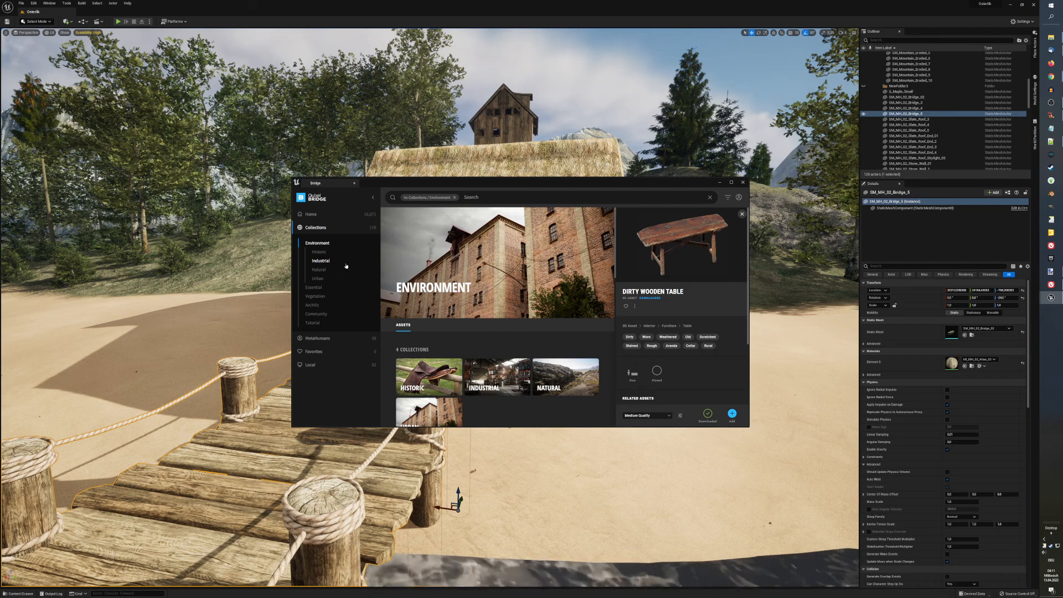
left_click(311, 214)
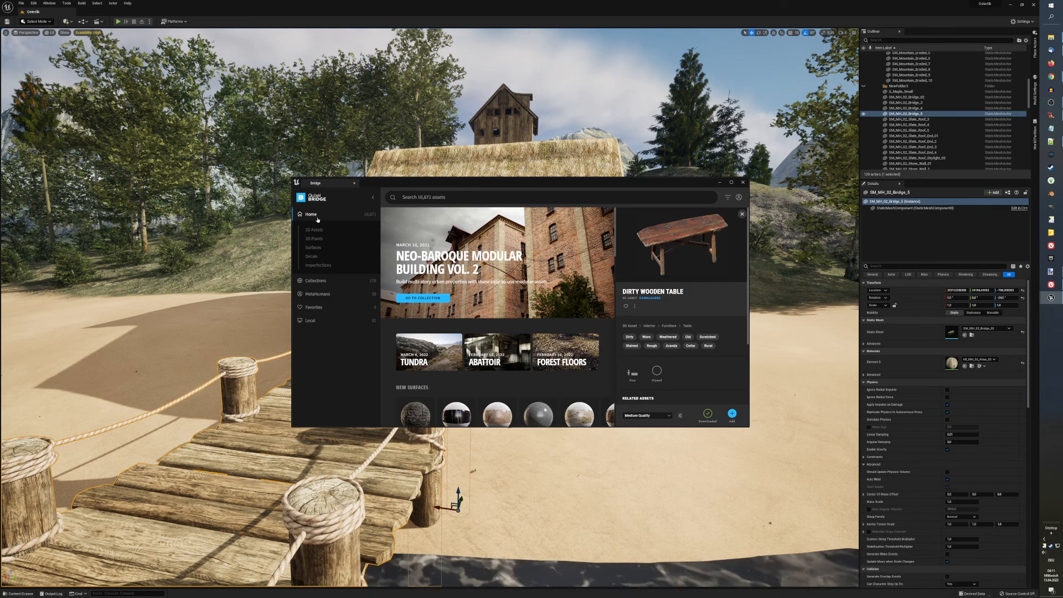
left_click(321, 230)
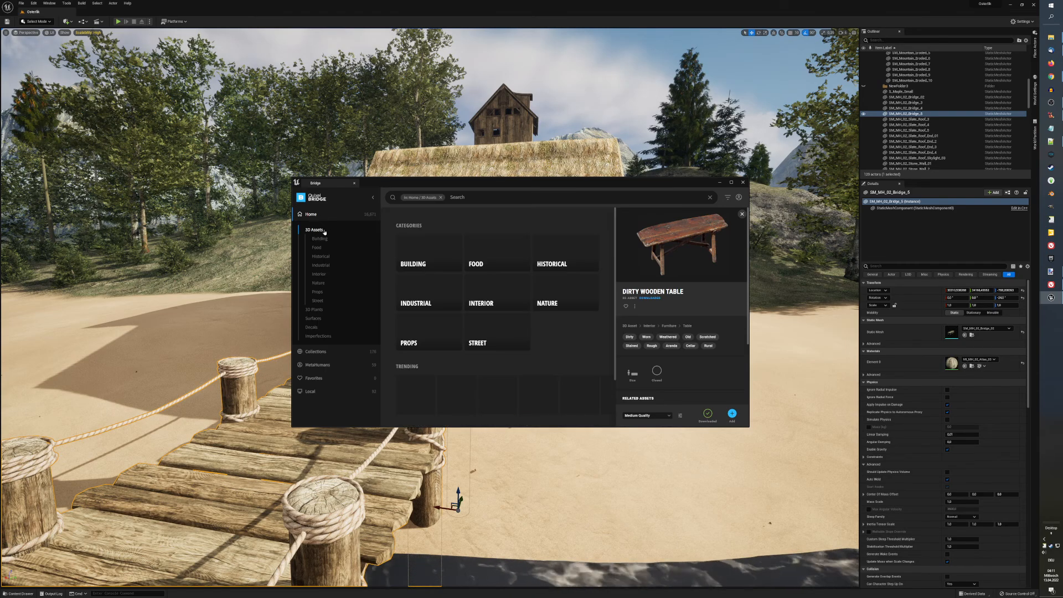
left_click(329, 258)
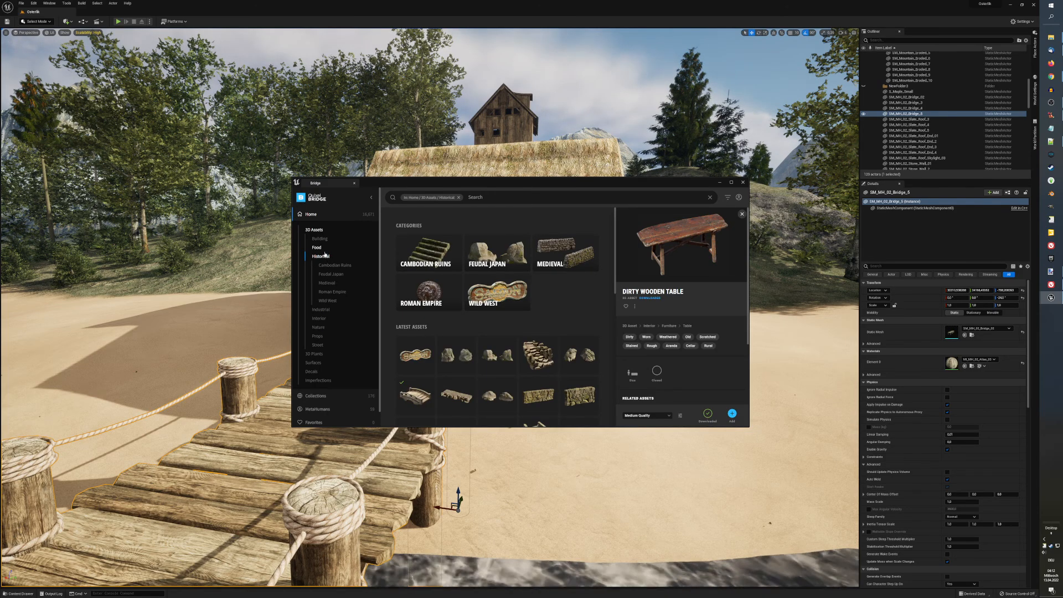
left_click(317, 336)
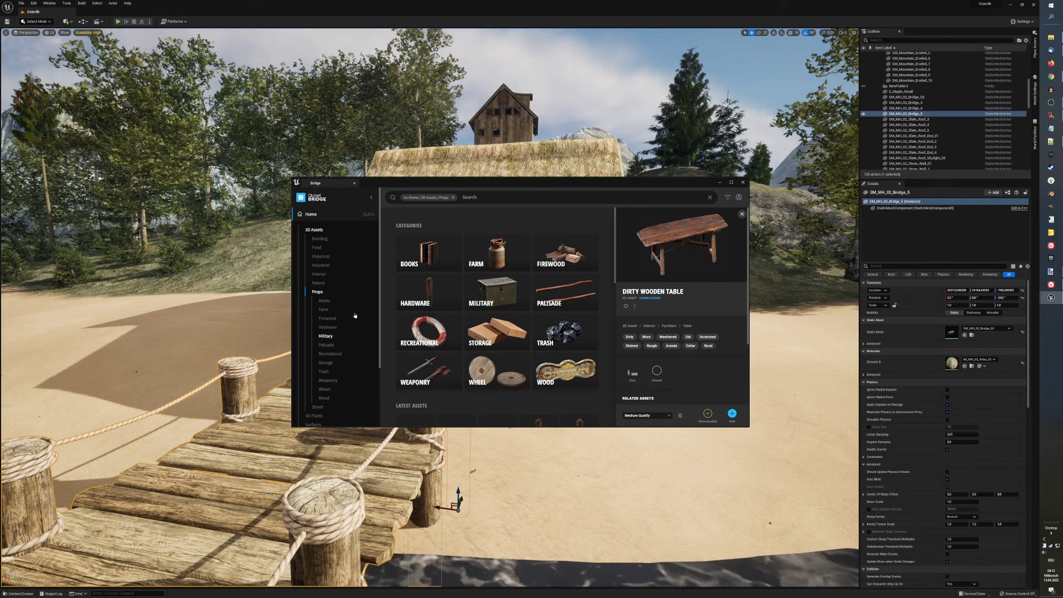
left_click(322, 310)
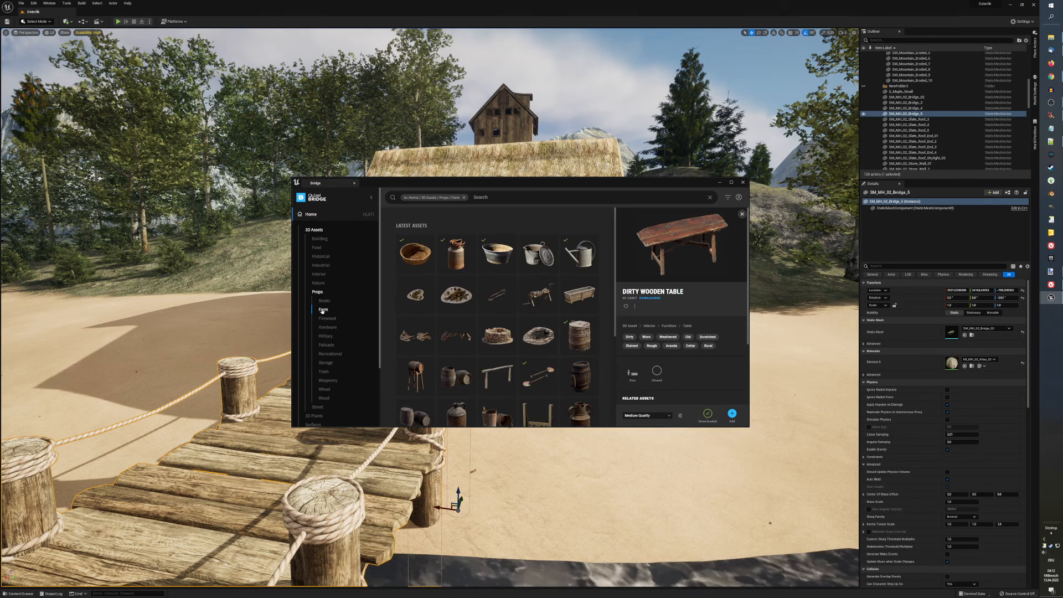
left_click(537, 254)
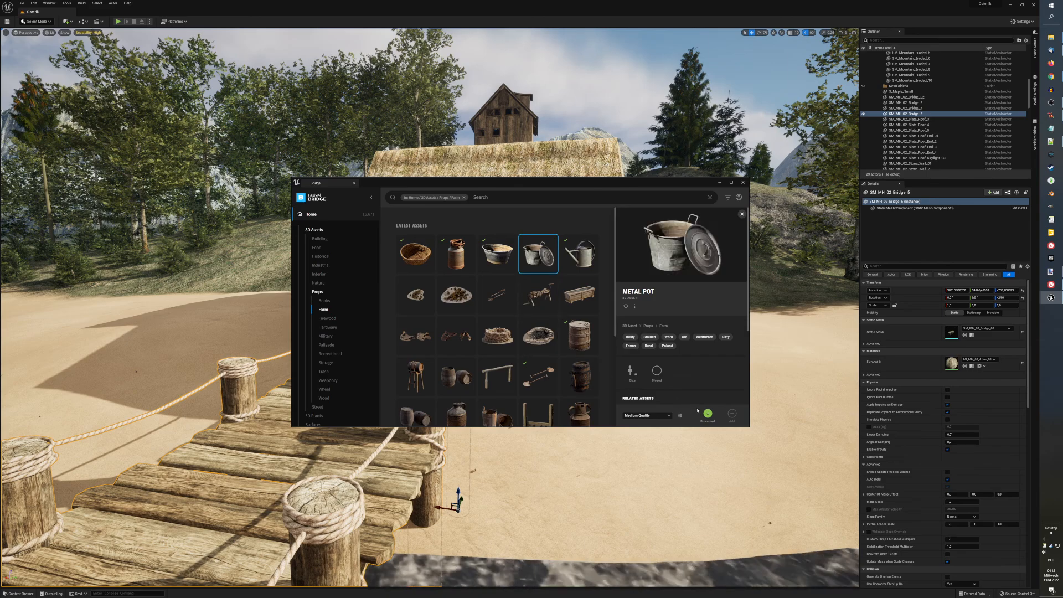
left_click(708, 414)
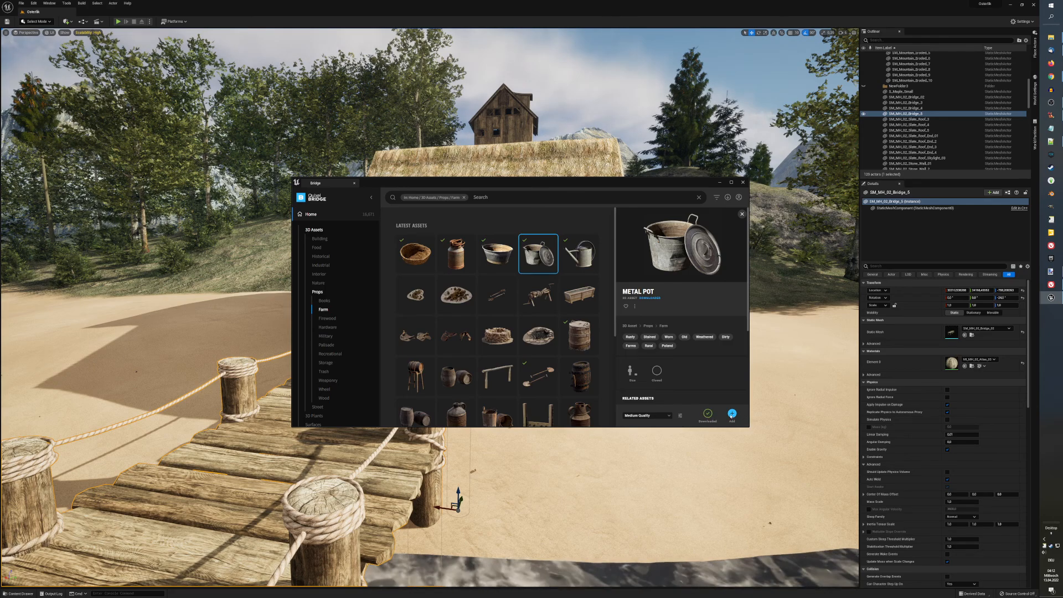
Step: Add the Old Wooden Carafe from the farm props to the project and close Quixel Bridge
left_click(576, 338)
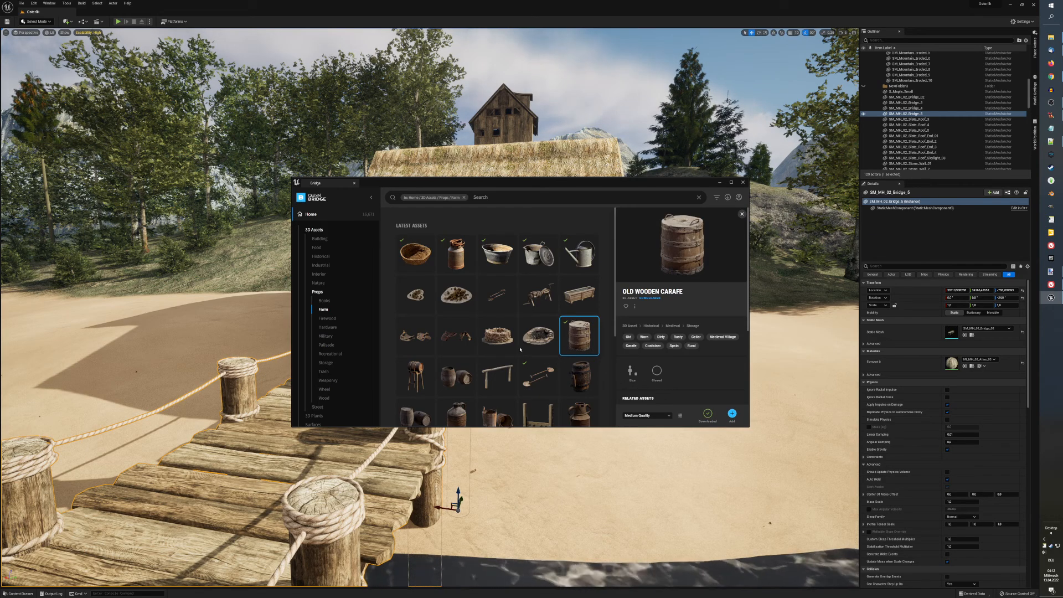
scroll(520, 332, "down", 4)
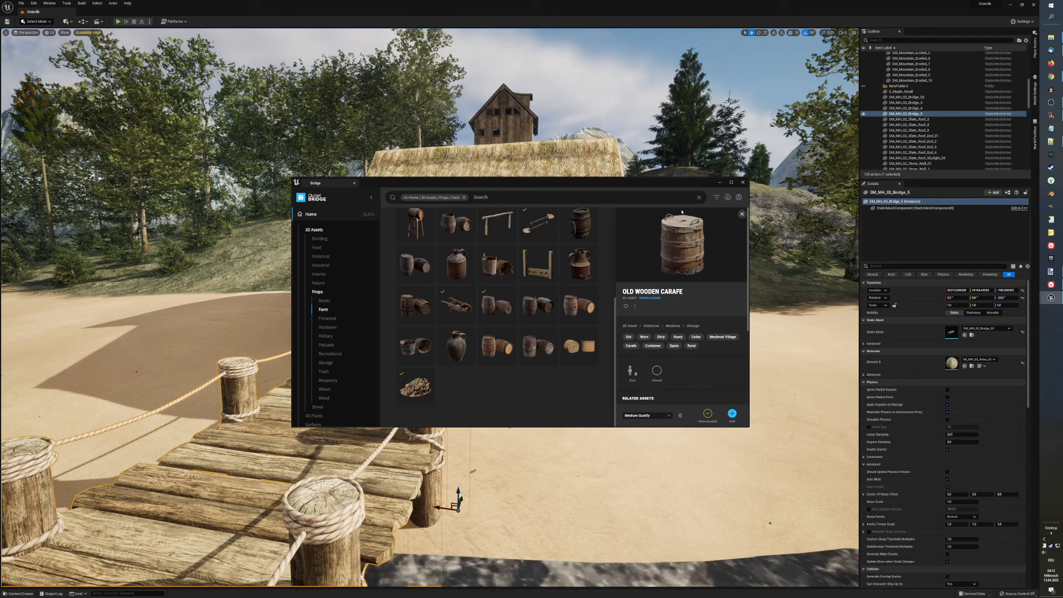
left_click(743, 182)
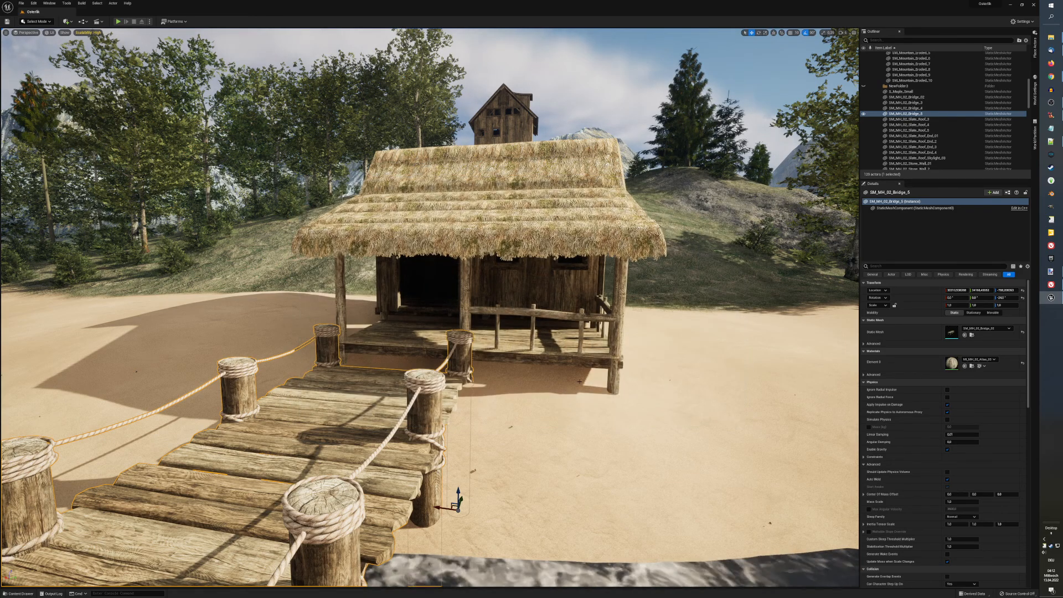
Step: Place the Megascans metal pot and the old wooden carafe on the porch deck in front of the hut's doorway
key("ctrl+space")
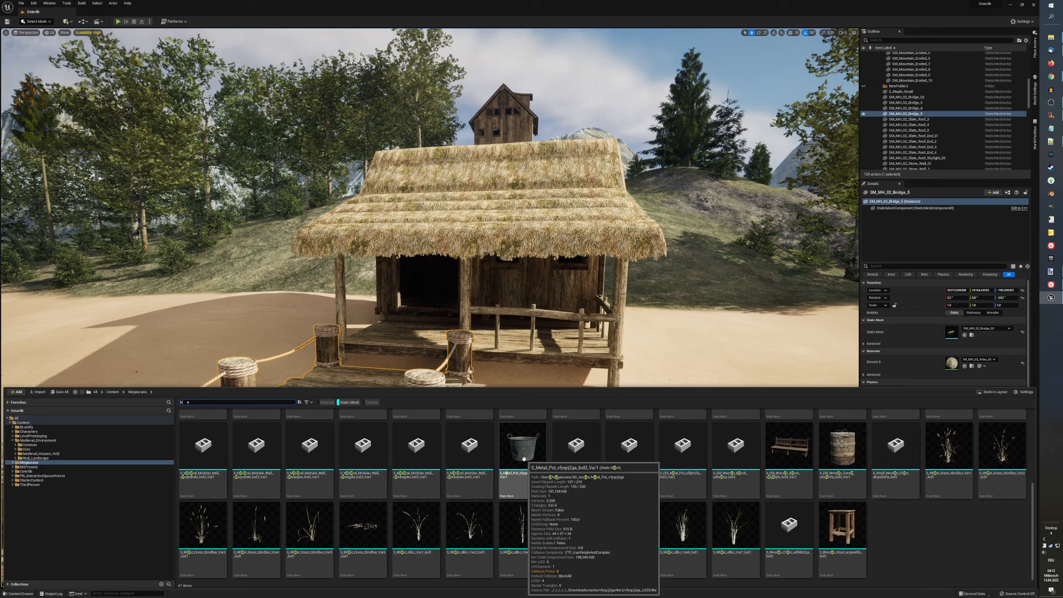
left_click_drag(523, 458, 419, 336)
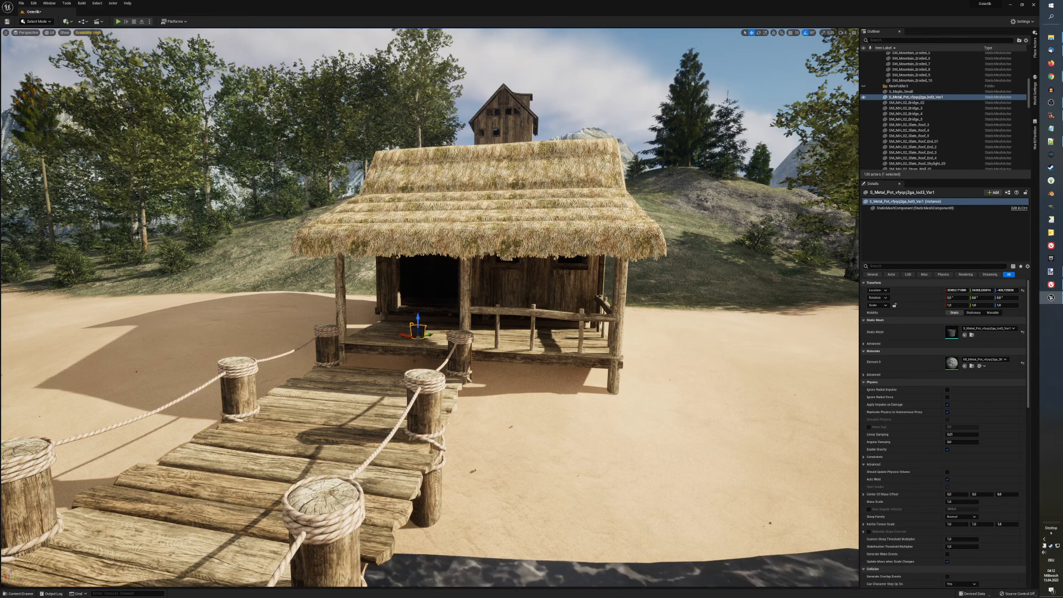
key("ctrl+space")
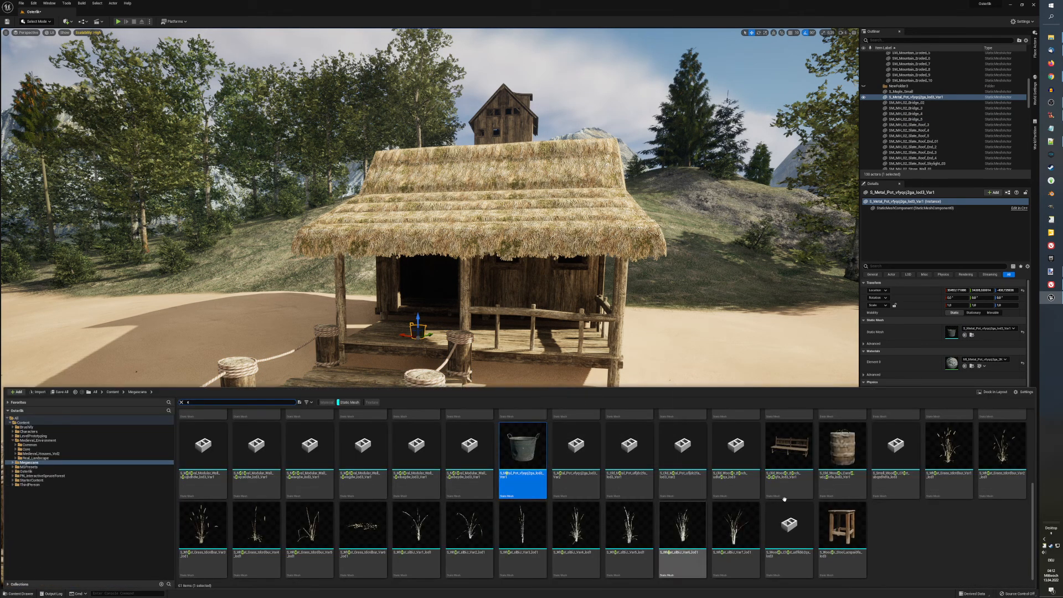
left_click_drag(842, 460, 382, 332)
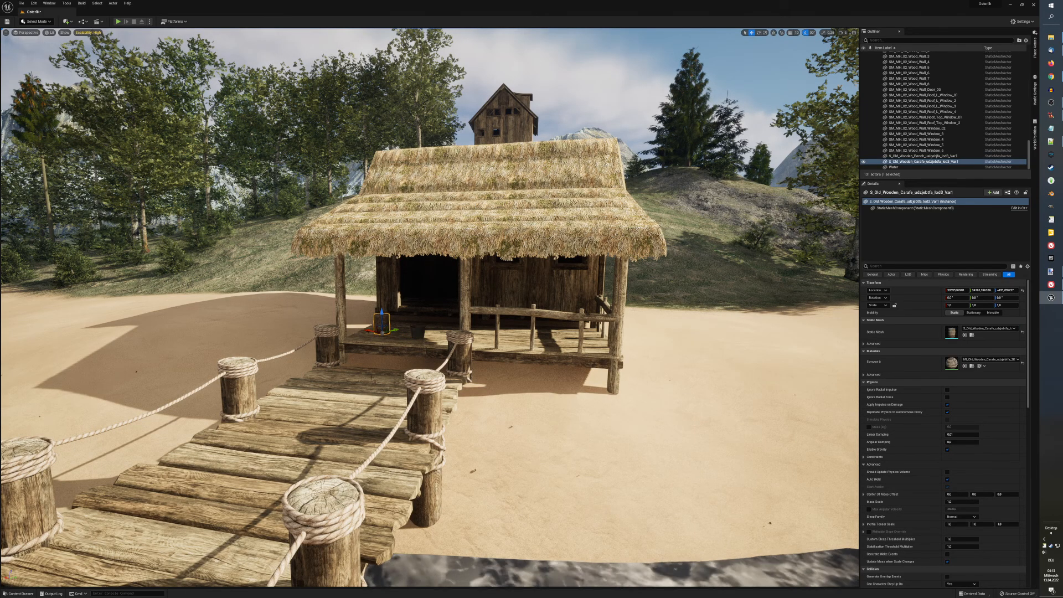
scroll(382, 332, "up", 5)
scroll(374, 392, "up", 3)
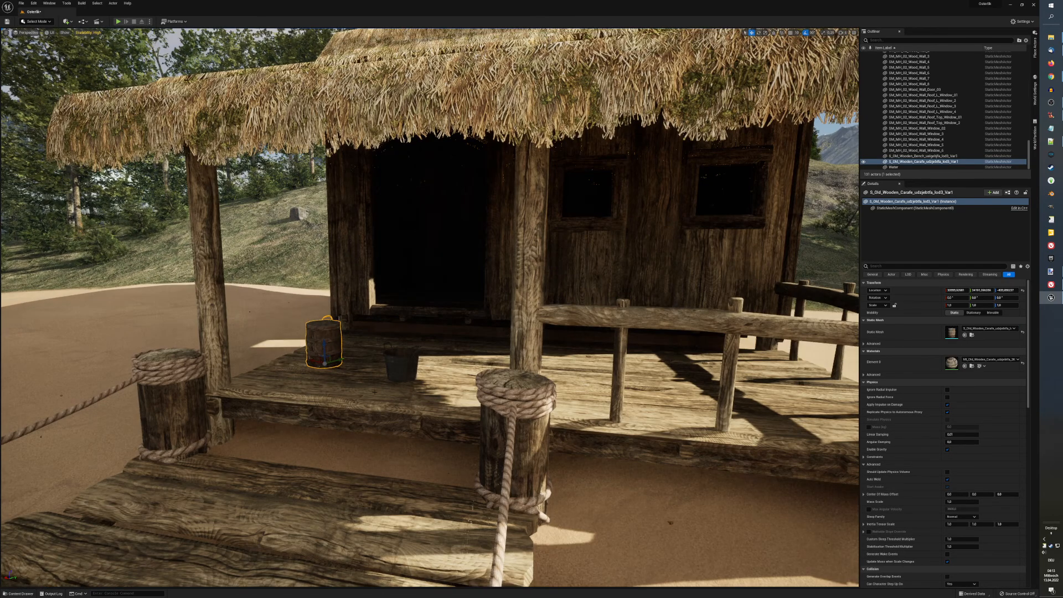
scroll(374, 392, "down", 2)
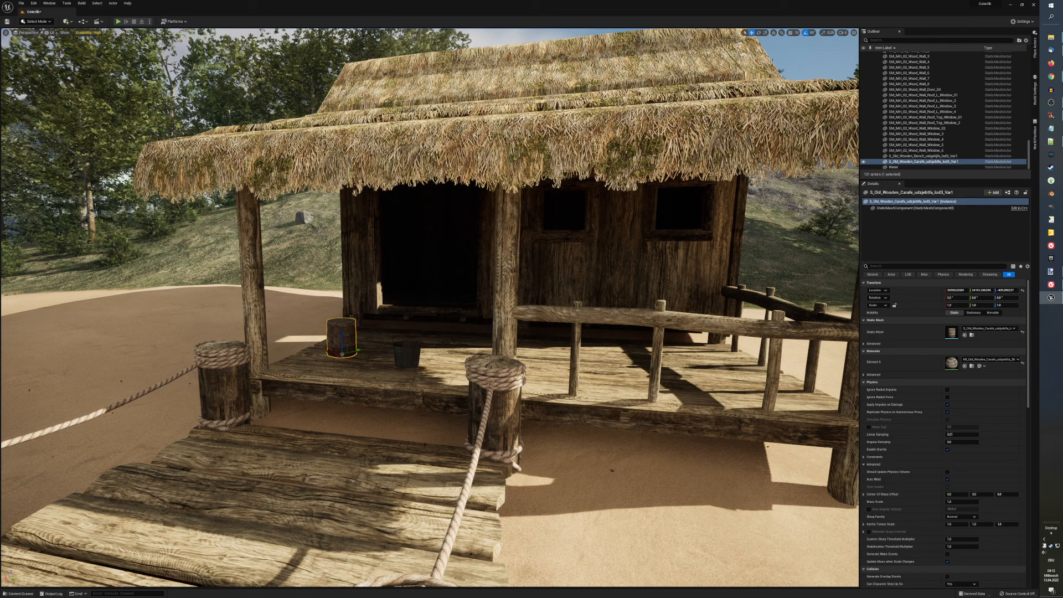
Step: Place the Dirty Wooden Table on the porch deck behind the railing, in front of the hut's windows
key("ctrl+space")
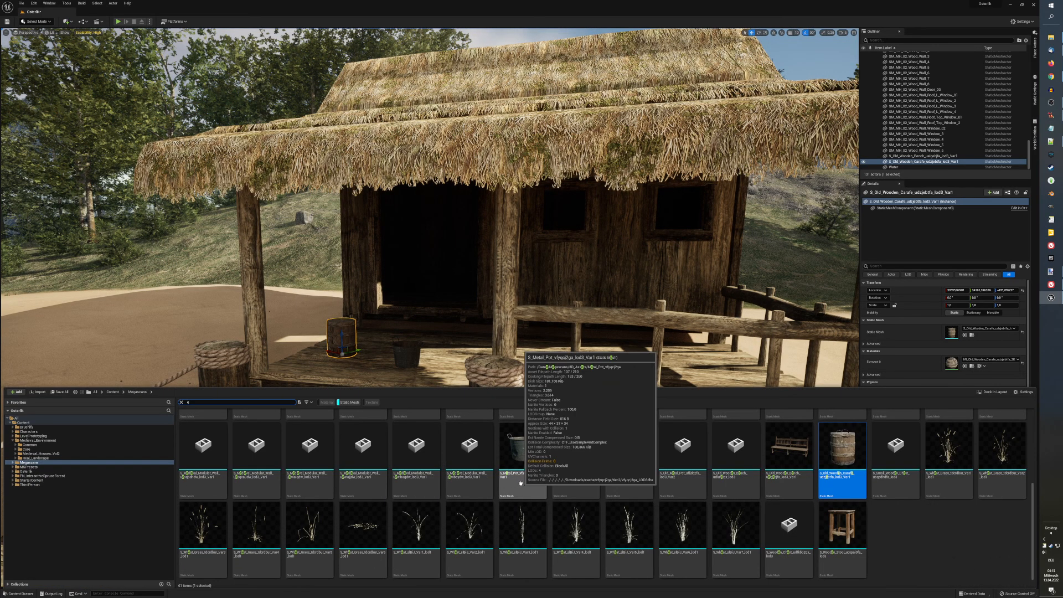
scroll(520, 482, "up", 2)
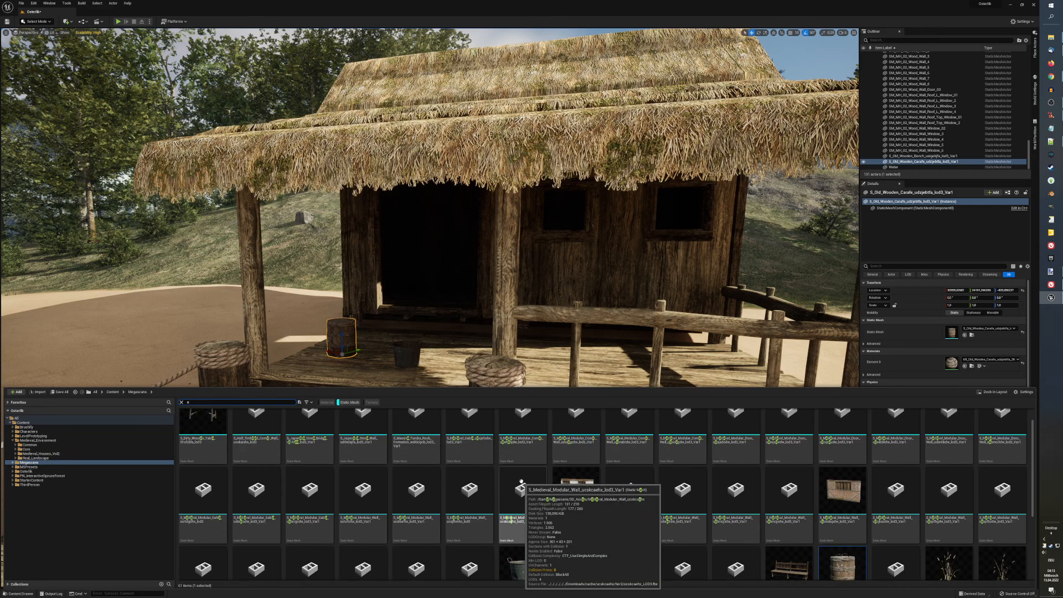
scroll(525, 489, "up", 1)
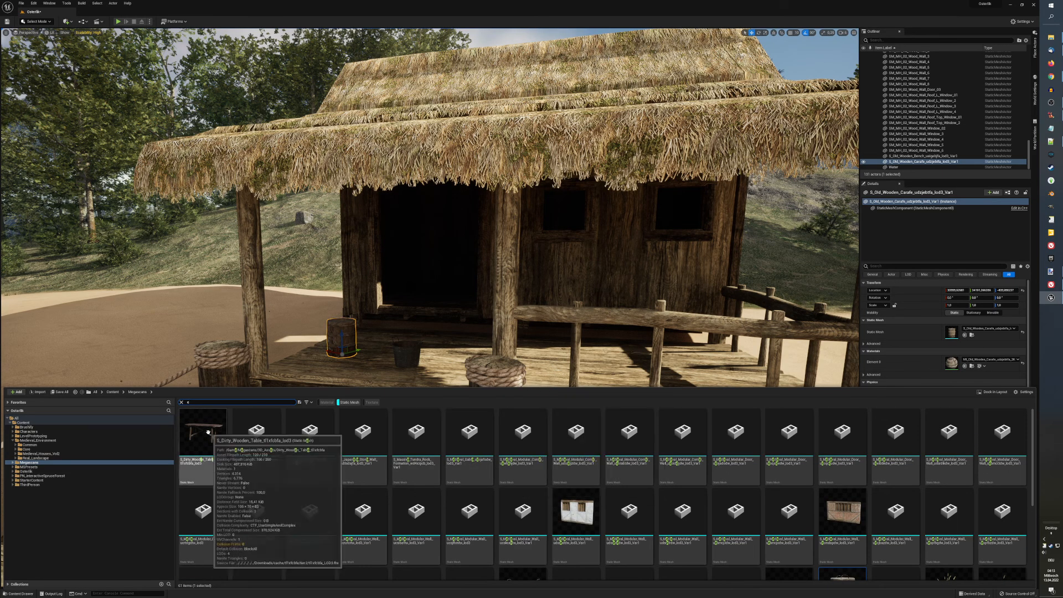
left_click_drag(207, 428, 591, 361)
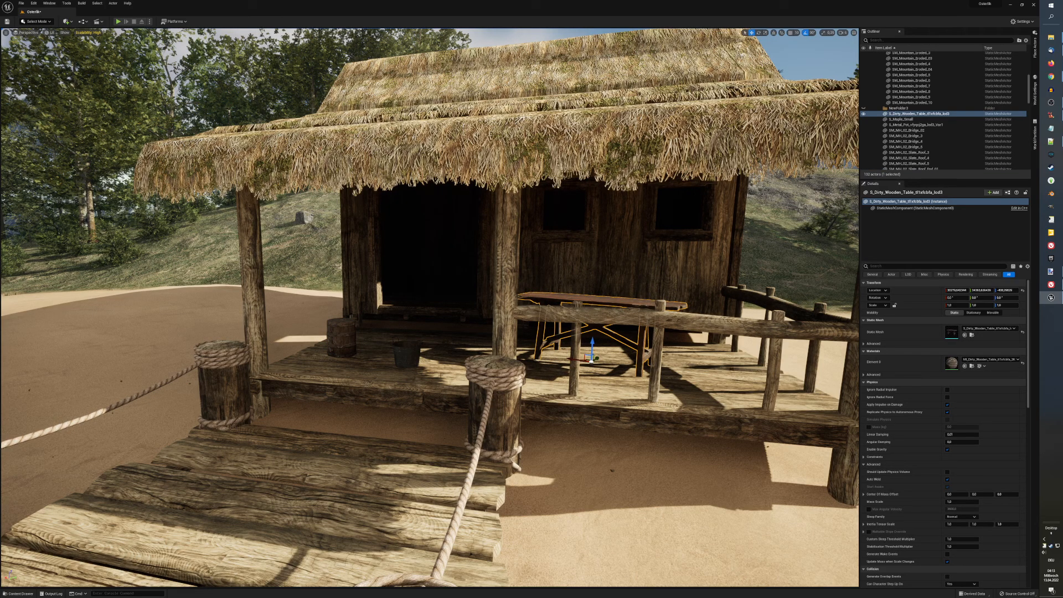
Step: Rotate the wooden table slightly about its vertical axis to line it up with the hut's front wall
key("s")
right_click_drag(591, 368, 639, 364)
key("w")
key("w")
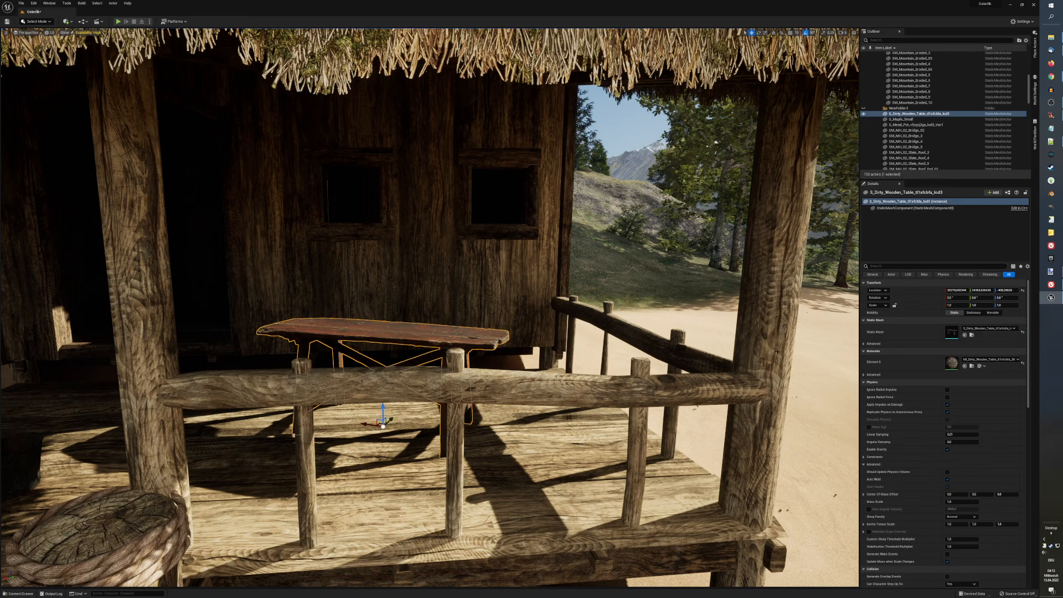
left_click(1004, 298)
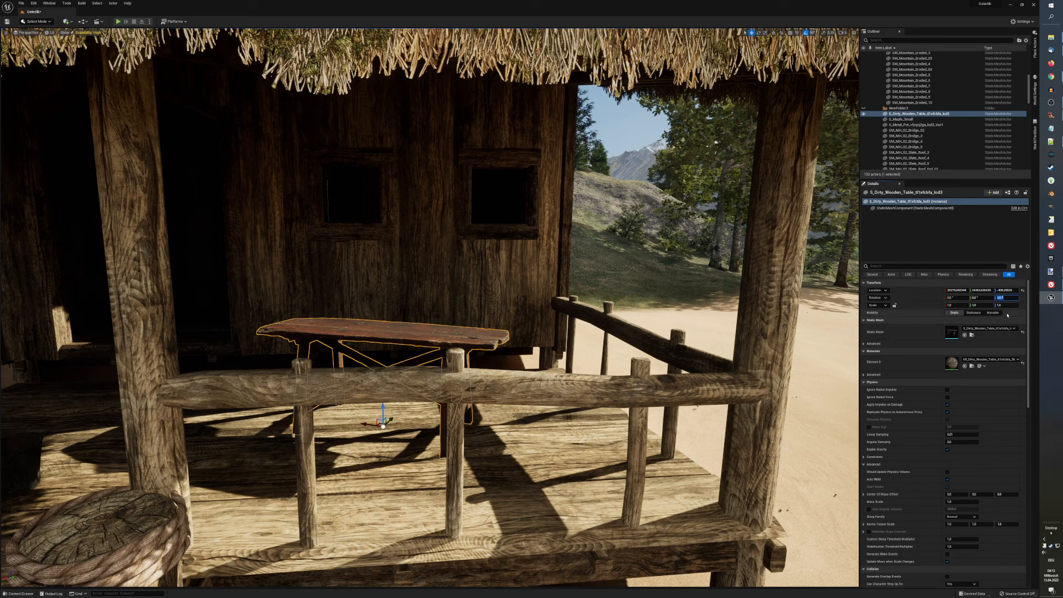
type("-2")
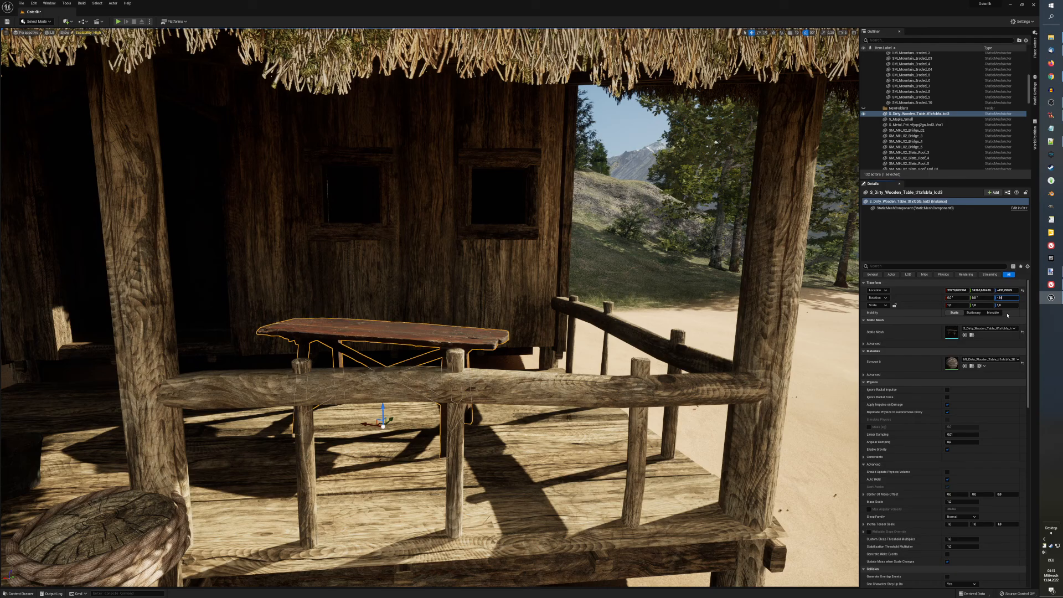
key("Return")
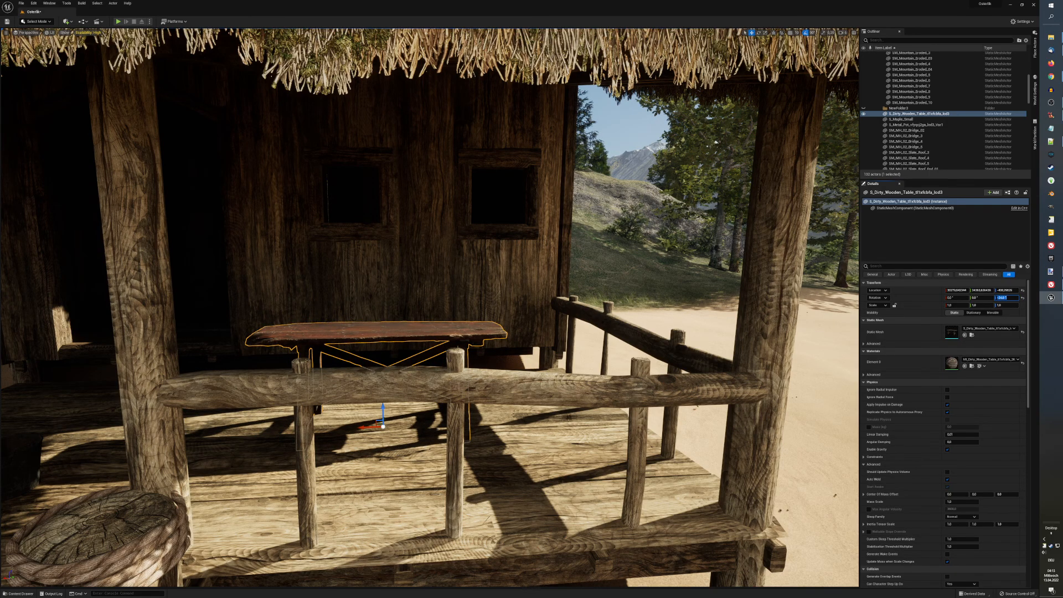
Step: Examine the placement of the table, pot and carafe on the porch from the hut's side and from under the thatched roof
key("w")
right_click_drag(432, 310, 351, 311)
key("a")
key("e")
key("q")
key("d")
key("a")
key("a")
key("s")
key("d")
key("a")
key("q")
key("e")
key("a")
key("e")
key("q")
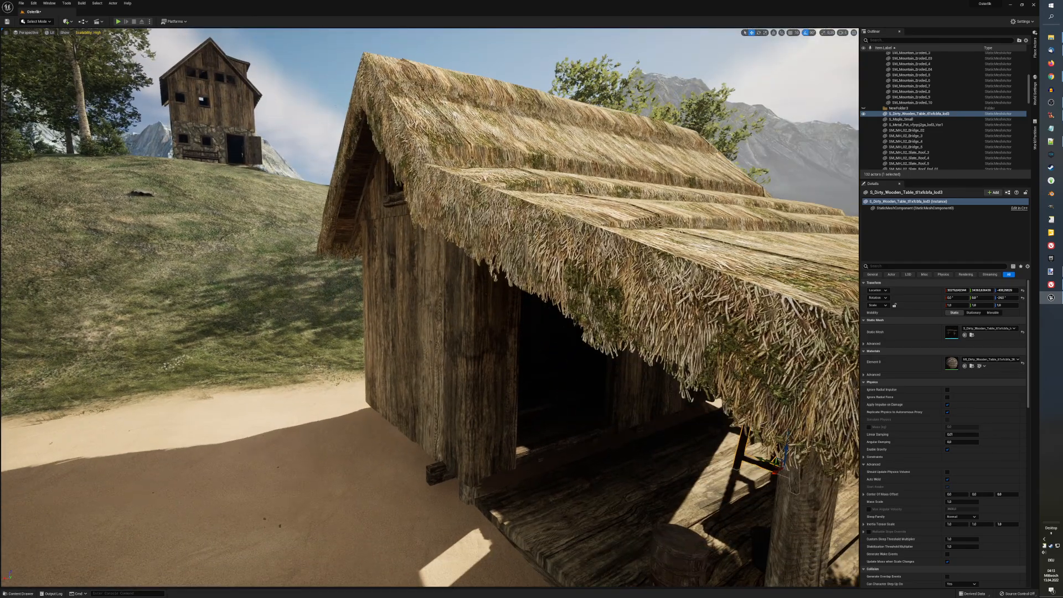
right_click_drag(429, 308, 506, 310)
key("w")
key("w")
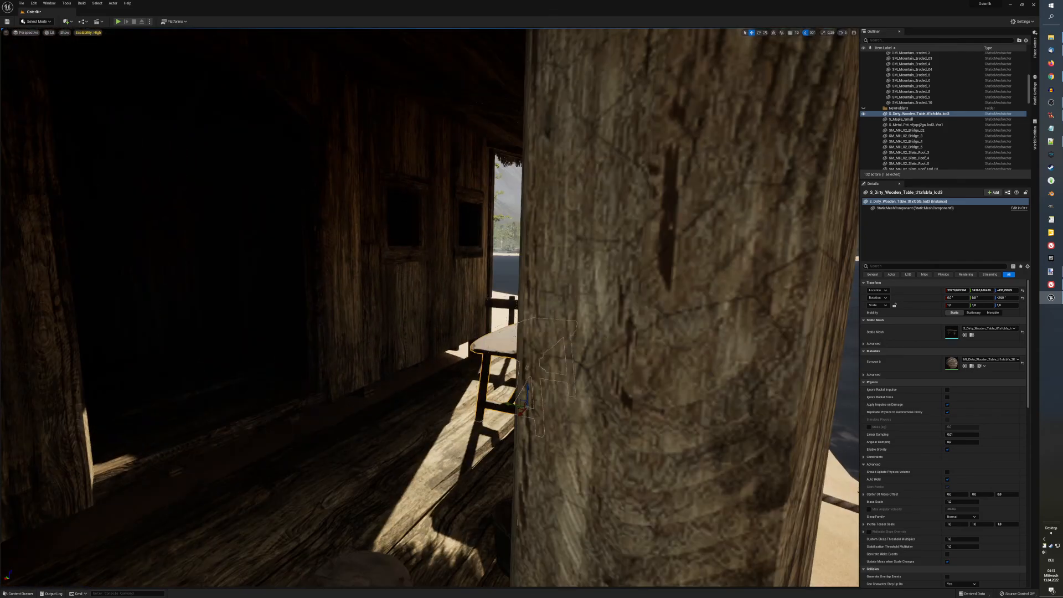
key("s")
mouse_move(430, 308)
right_mouse_down()
mouse_move(398, 309)
mouse_move(429, 309)
right_mouse_up()
key("w")
key("q")
key("q")
key("a")
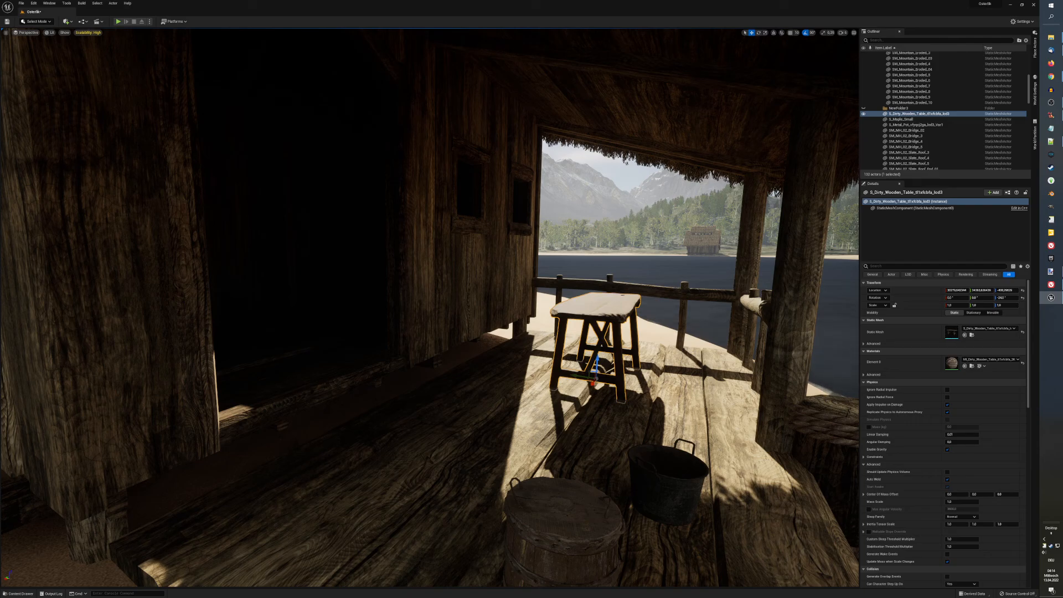
key("ctrl+b")
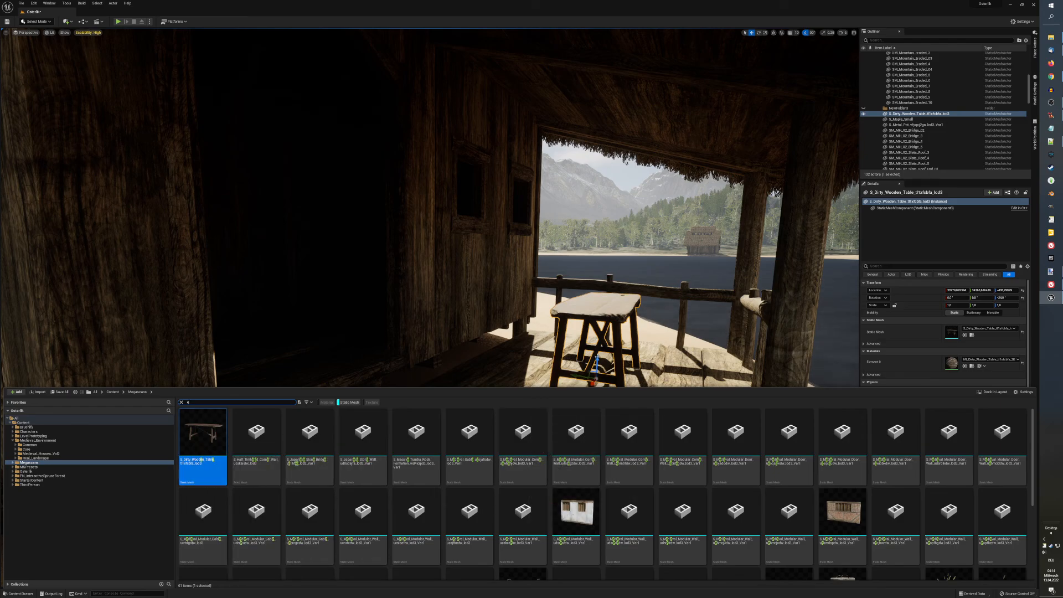
key("ctrl+space")
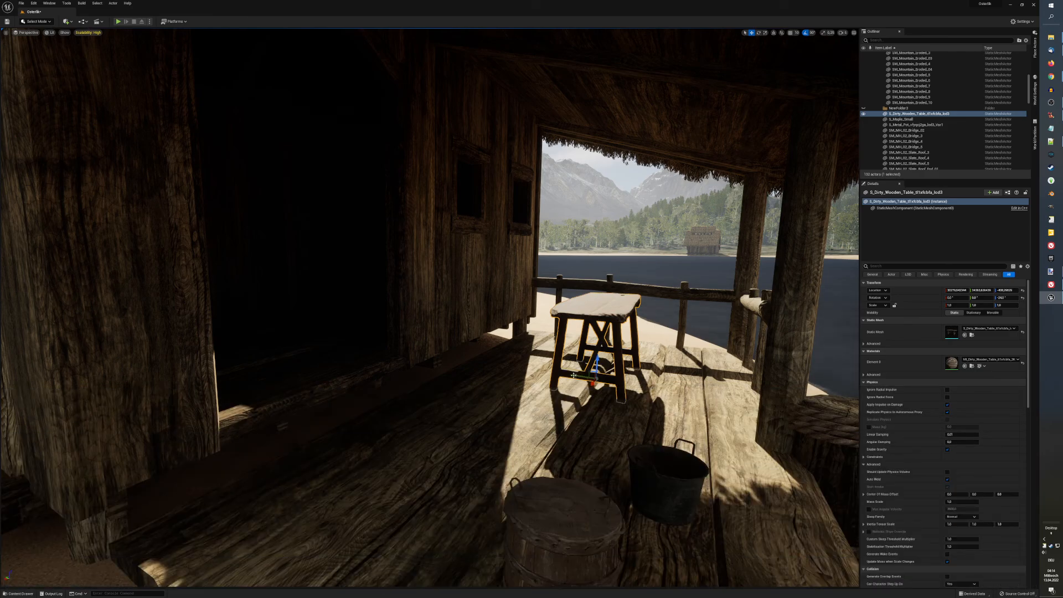
Step: Shift the wooden table toward the porch railing and place a duplicate of it between the table and the hut wall
left_click_drag(573, 375, 588, 380)
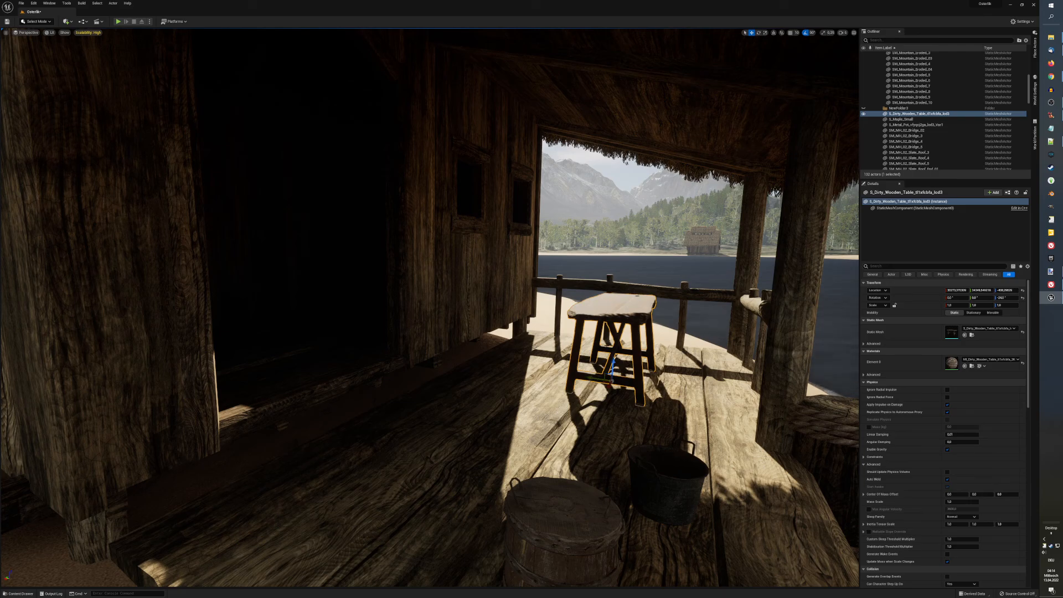
key("ctrl+d")
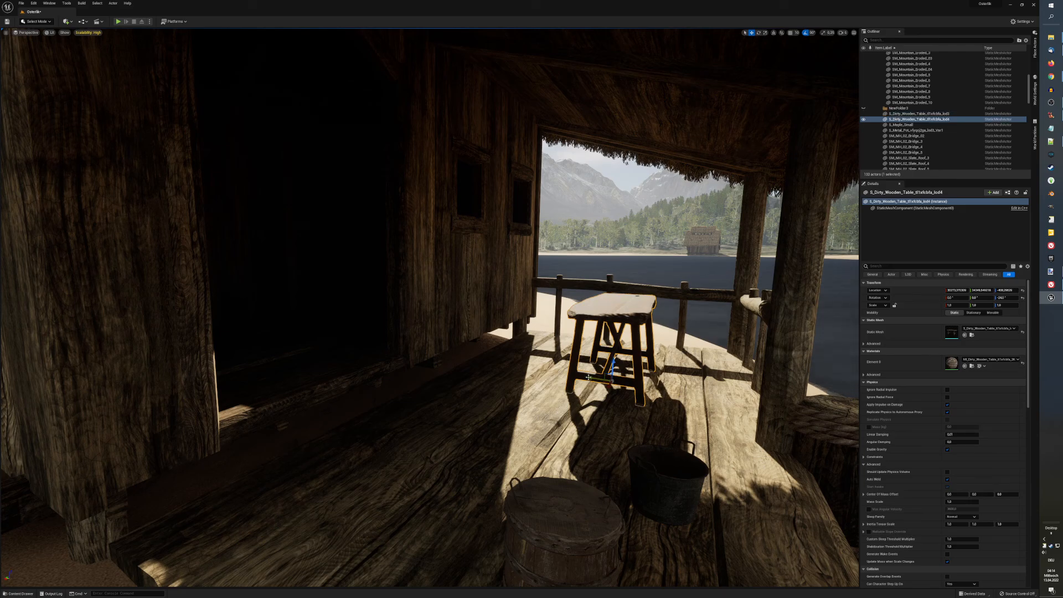
left_click_drag(588, 377, 503, 364)
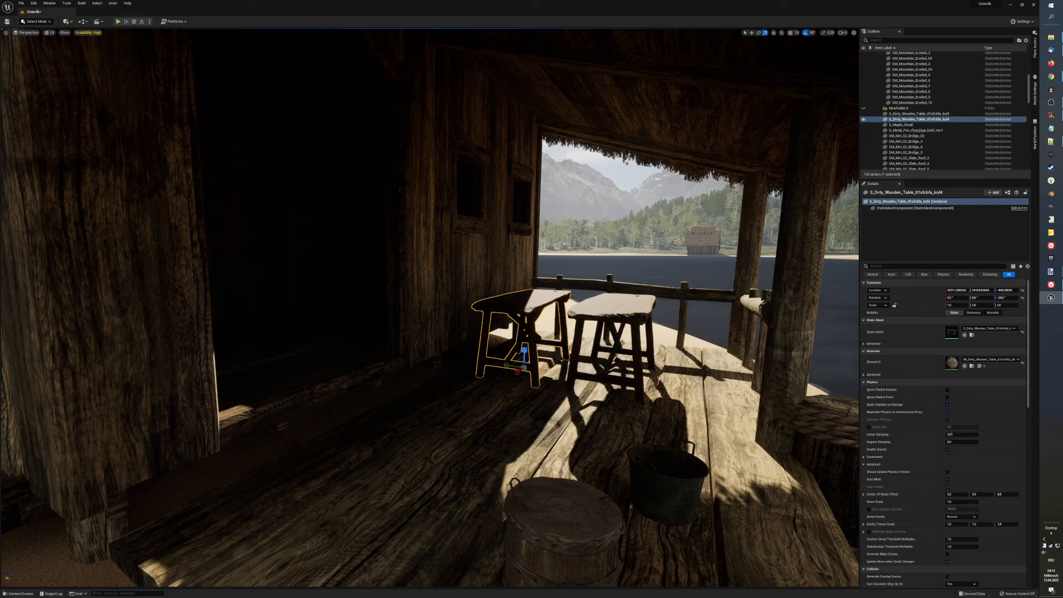
Step: Scale the duplicated table down into a low bench, turn it slightly against the hut wall, and move the full-size table closer to it
left_click_drag(524, 348, 512, 365)
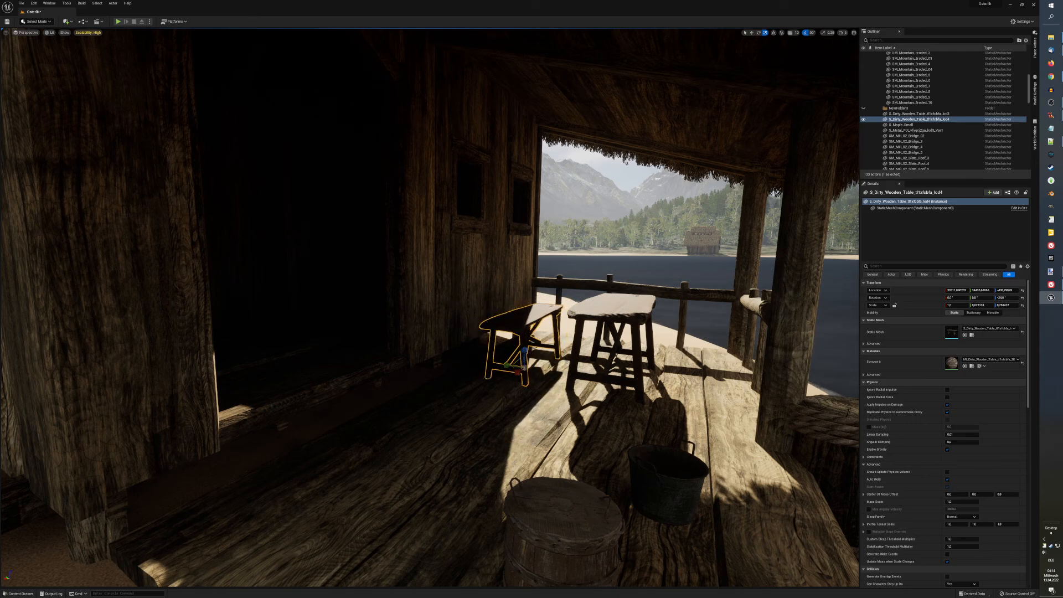
key("e")
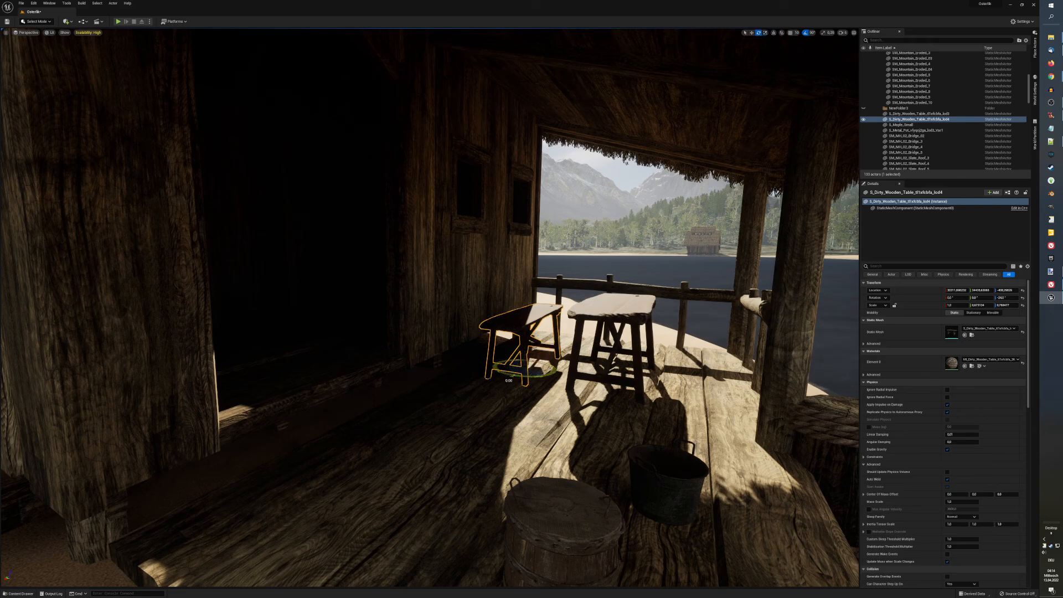
left_click_drag(512, 374, 556, 369)
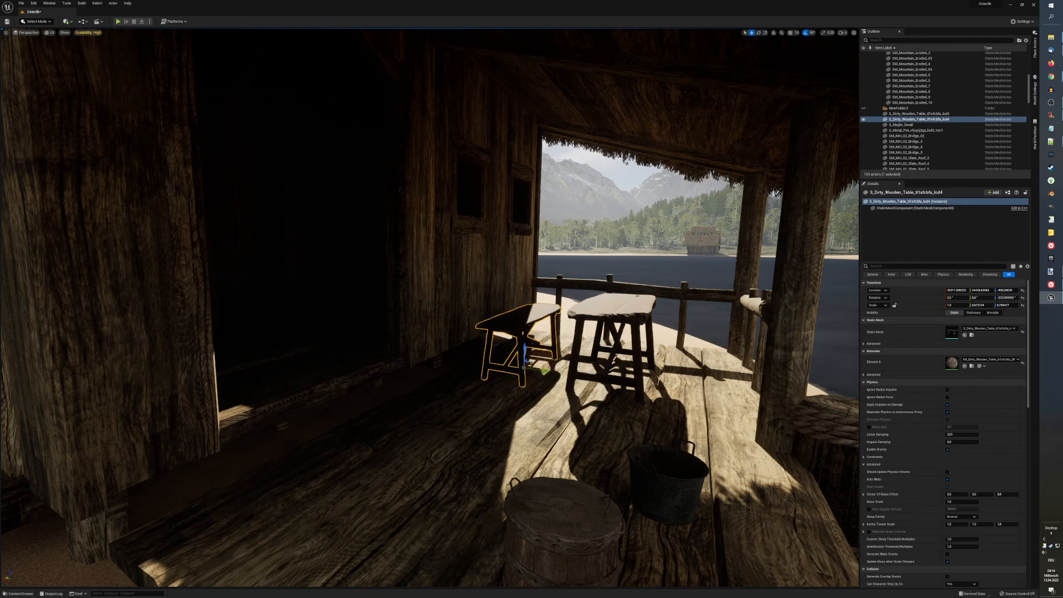
left_click_drag(544, 370, 509, 344)
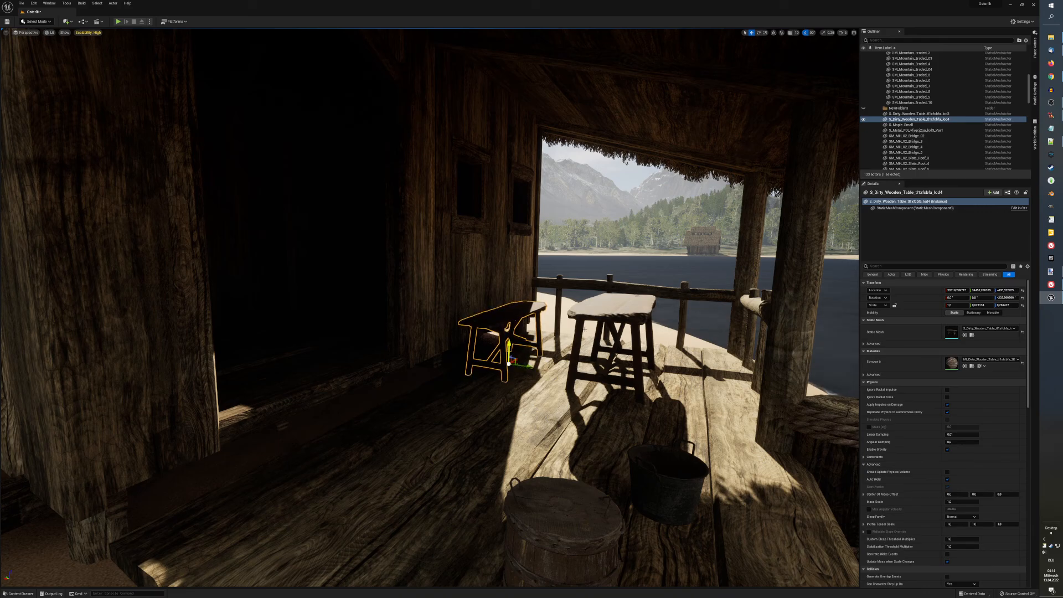
left_click(626, 342)
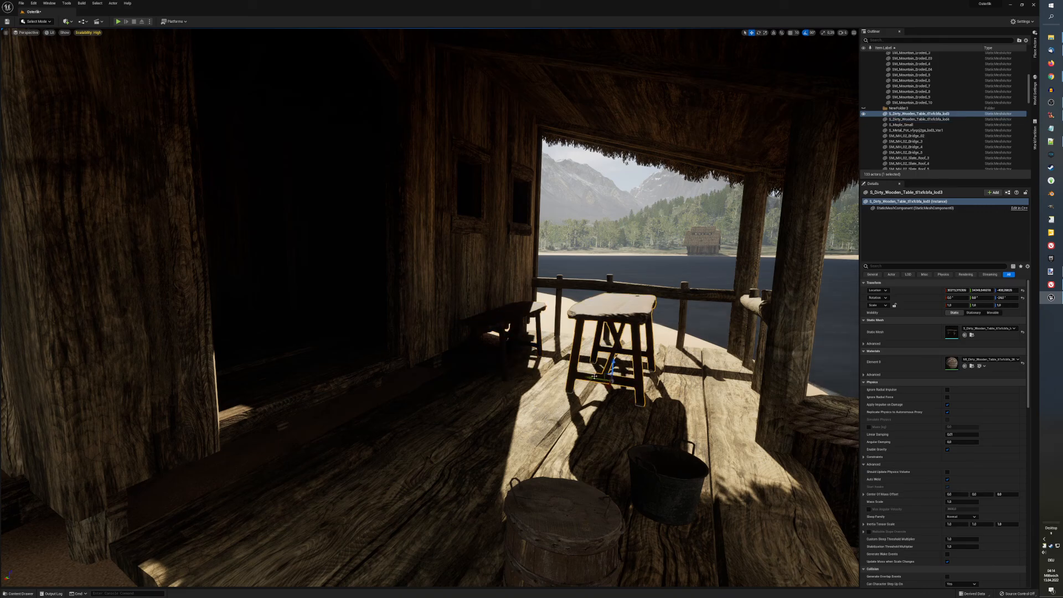
left_click_drag(594, 376, 555, 369)
Step: Move the wooden carafe to the far corner of the porch by the railing and shift the metal pot toward the outer edge near it
left_click(565, 531)
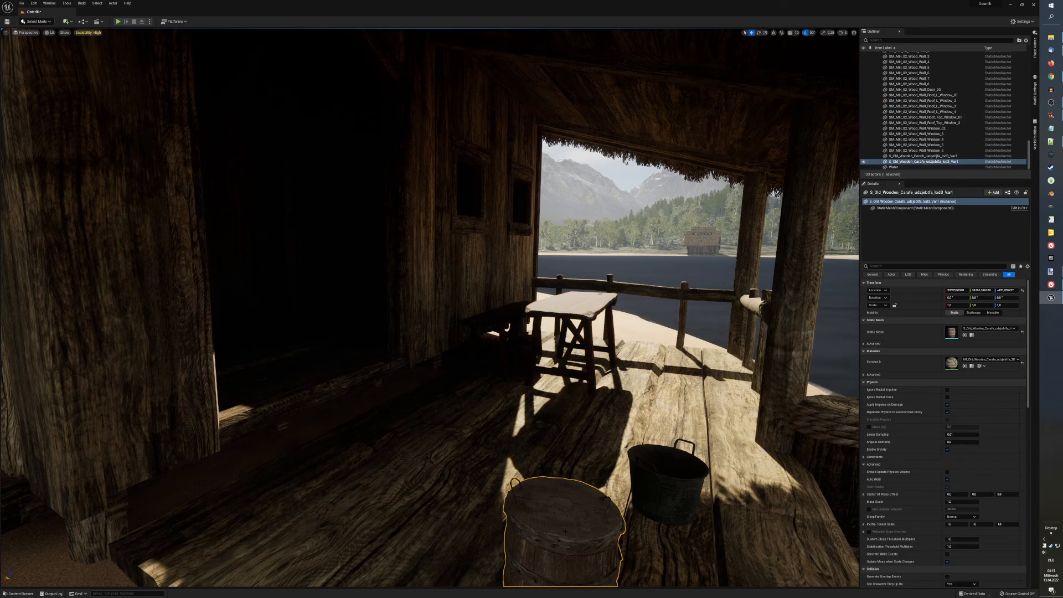
scroll(565, 531, "down", 4)
middle_click_drag(564, 476, 459, 503)
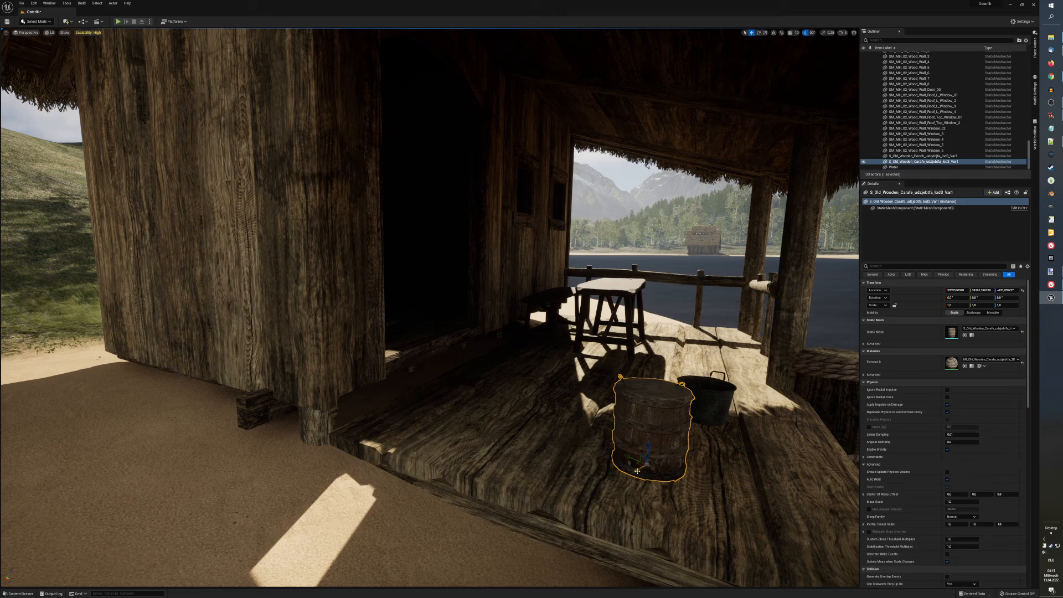
left_click_drag(636, 471, 717, 321)
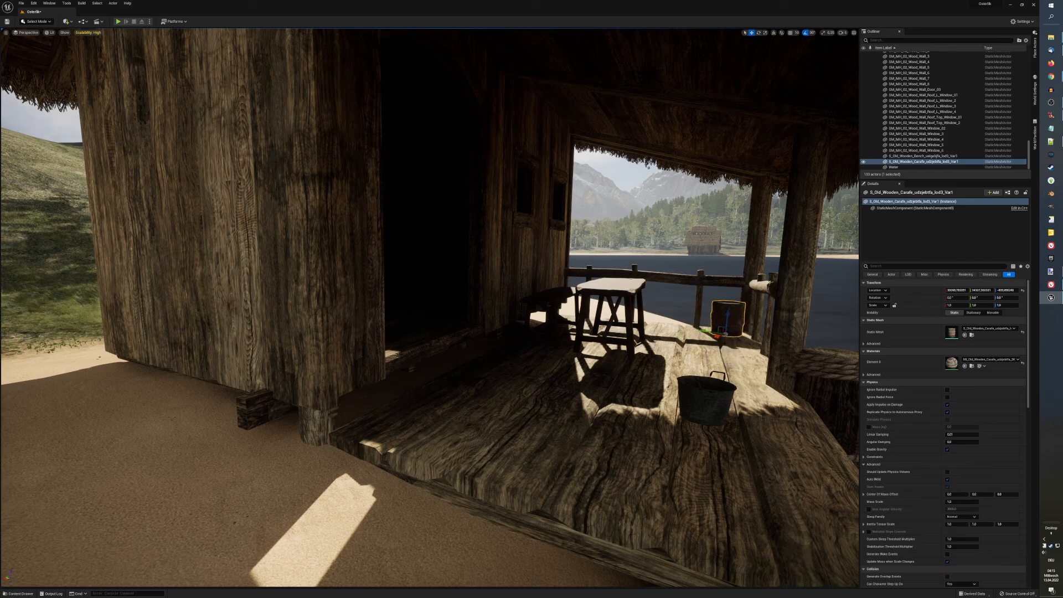
left_click(701, 414)
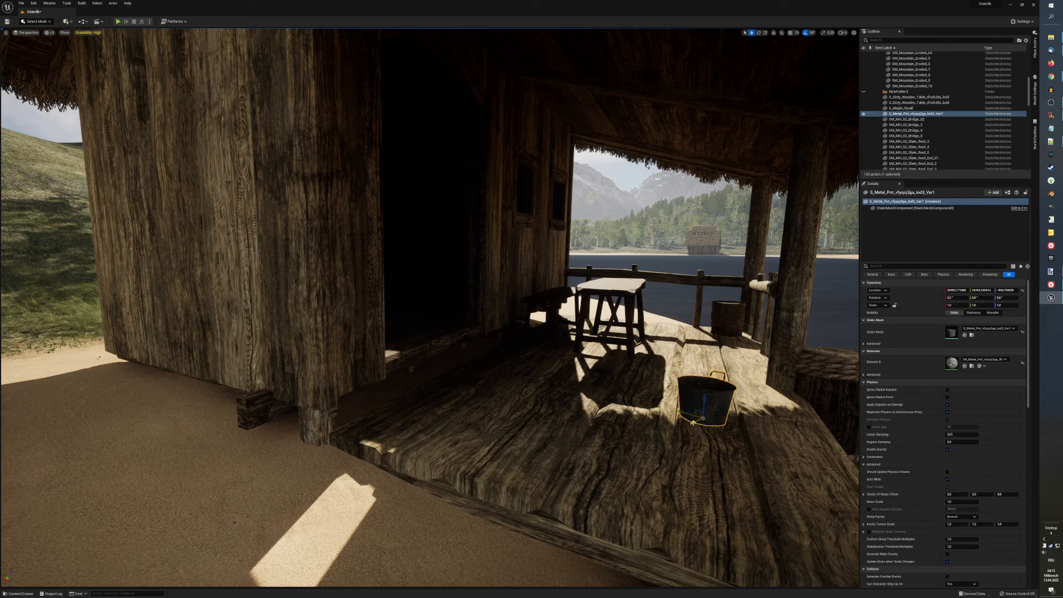
left_click_drag(701, 396, 749, 408)
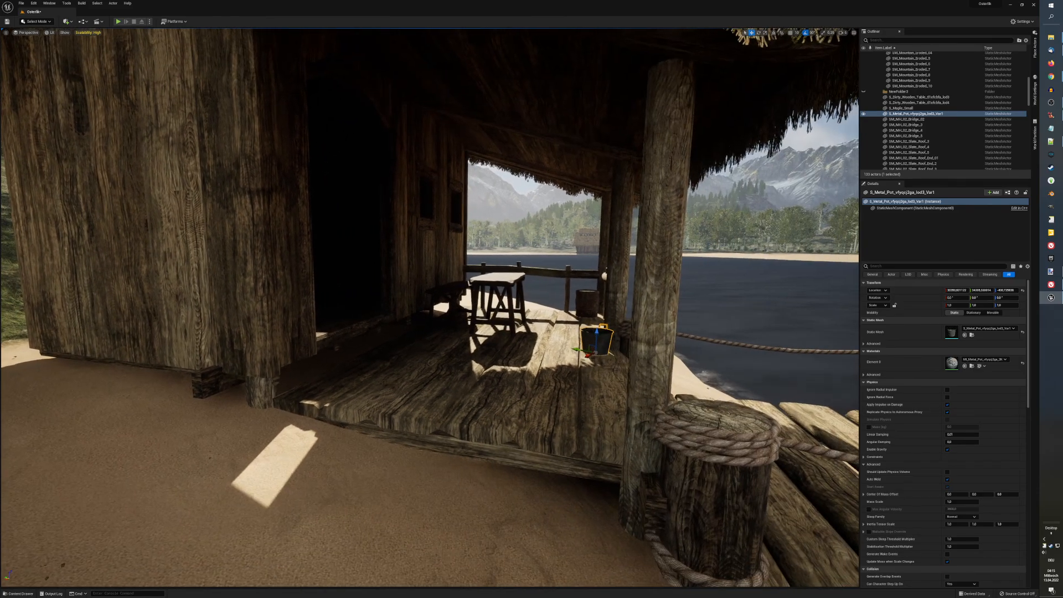
Step: Switch to Foliage mode and paint bushes on the grassy slope behind the thatched hut, between the beach and the hilltop tower
right_click_drag(749, 408, 761, 429)
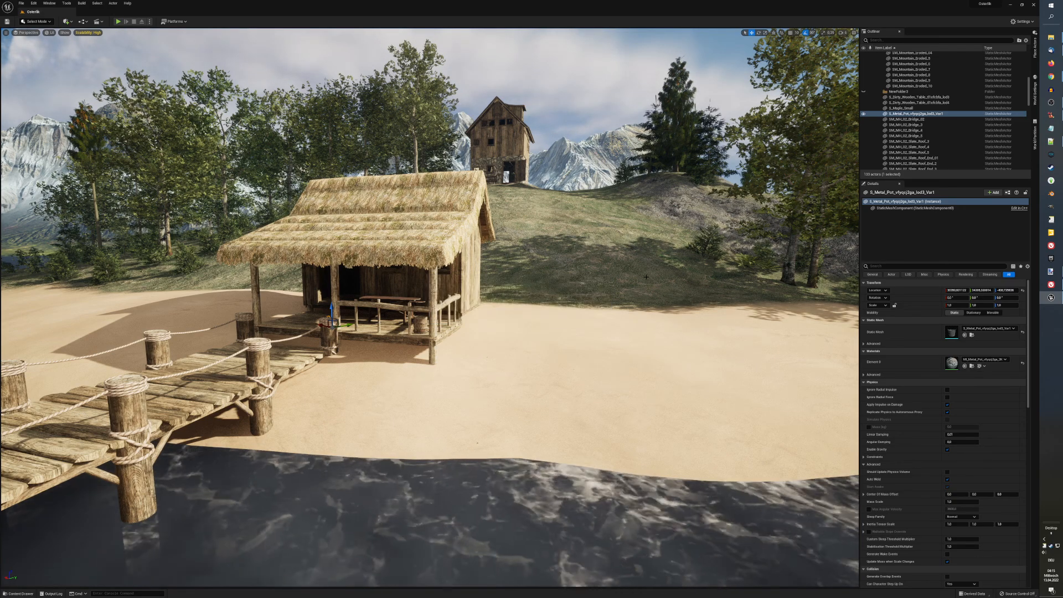
left_click(37, 21)
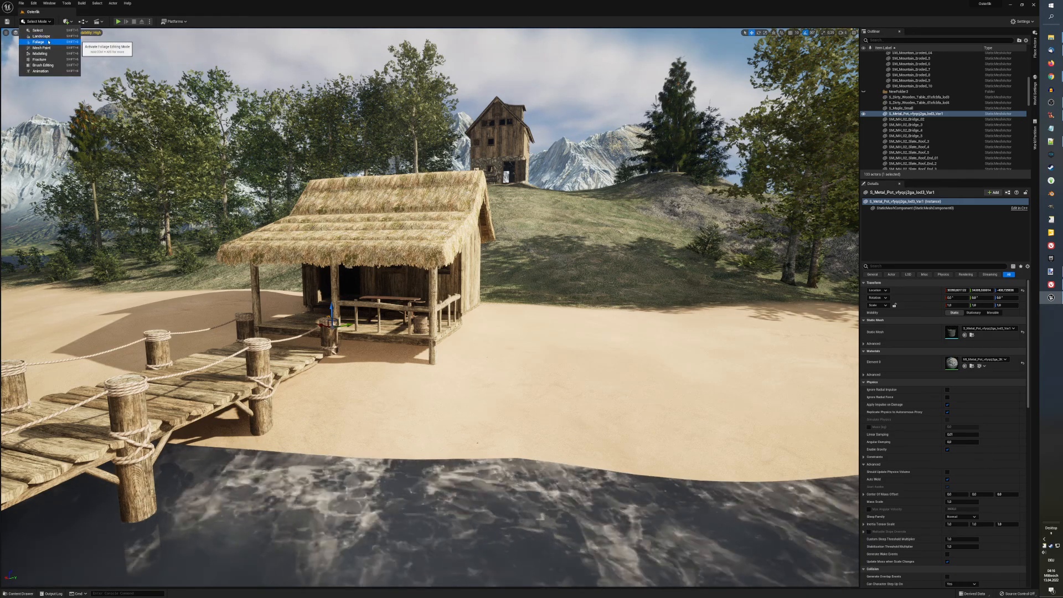
left_click(48, 41)
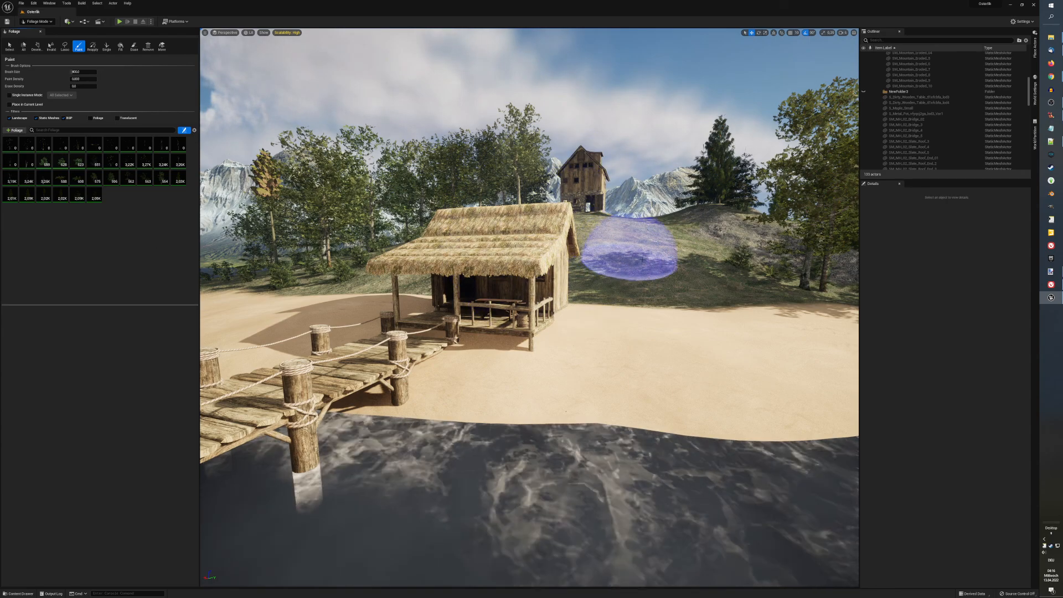
left_click(685, 251)
mouse_move(681, 248)
left_mouse_down()
mouse_move(687, 266)
mouse_move(733, 268)
mouse_move(686, 287)
mouse_move(694, 292)
left_mouse_up()
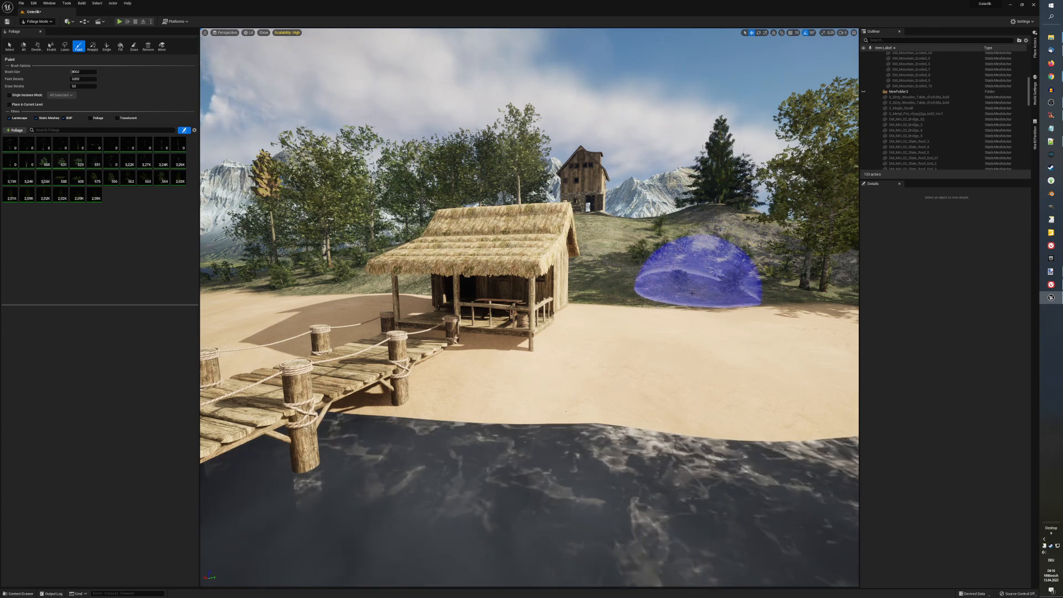
Step: Paint more bushes across the hillside on both sides of the tower, leaving a clear strip down toward the beach
mouse_move(694, 293)
middle_mouse_down()
mouse_move(692, 382)
mouse_move(686, 205)
middle_mouse_up()
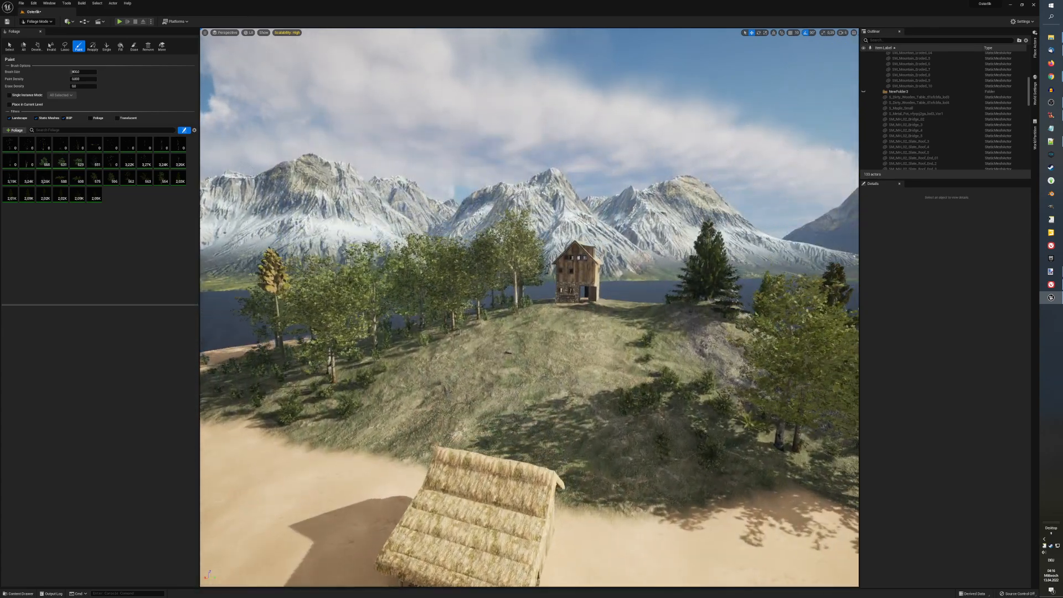
mouse_move(452, 378)
left_mouse_down()
mouse_move(351, 404)
mouse_move(351, 420)
mouse_move(321, 442)
mouse_move(396, 415)
mouse_move(532, 324)
mouse_move(522, 316)
mouse_move(631, 301)
mouse_move(655, 312)
mouse_move(626, 354)
mouse_move(684, 357)
mouse_move(692, 347)
left_mouse_up()
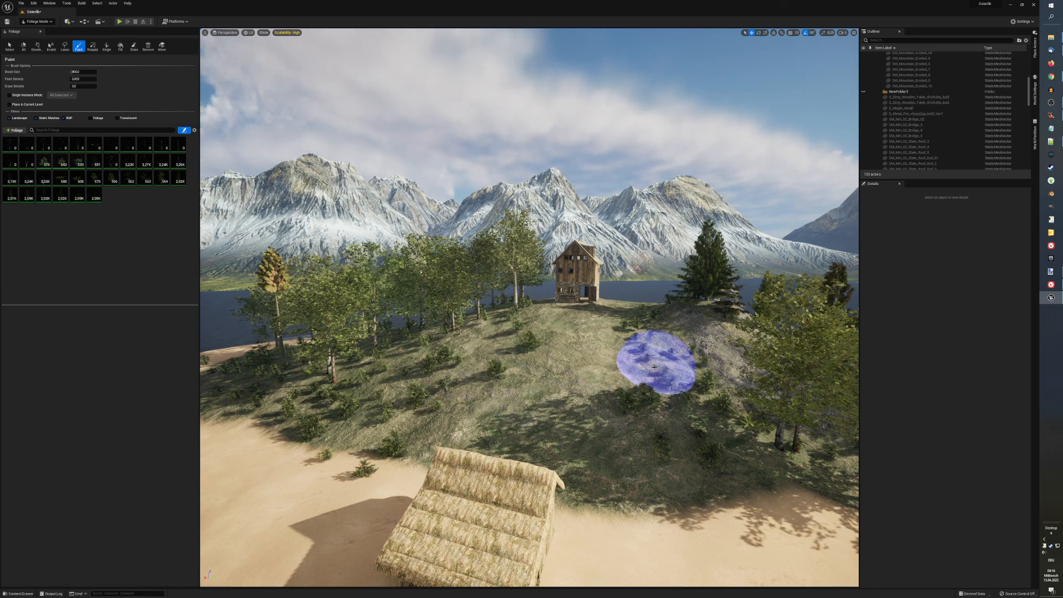
left_click(476, 349)
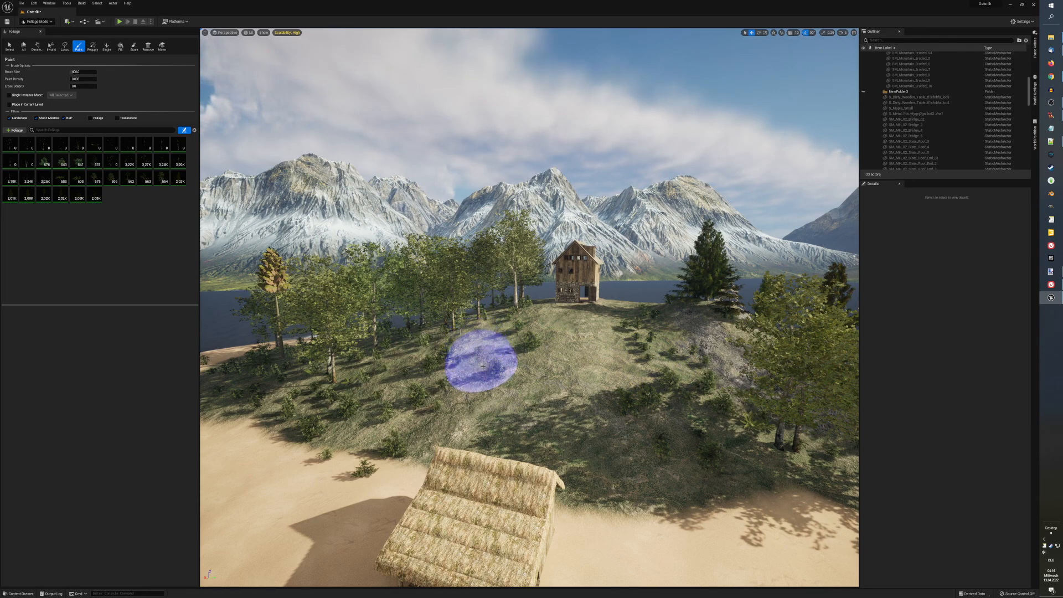
mouse_move(500, 338)
left_mouse_down()
mouse_move(420, 427)
mouse_move(495, 392)
mouse_move(514, 348)
left_mouse_up()
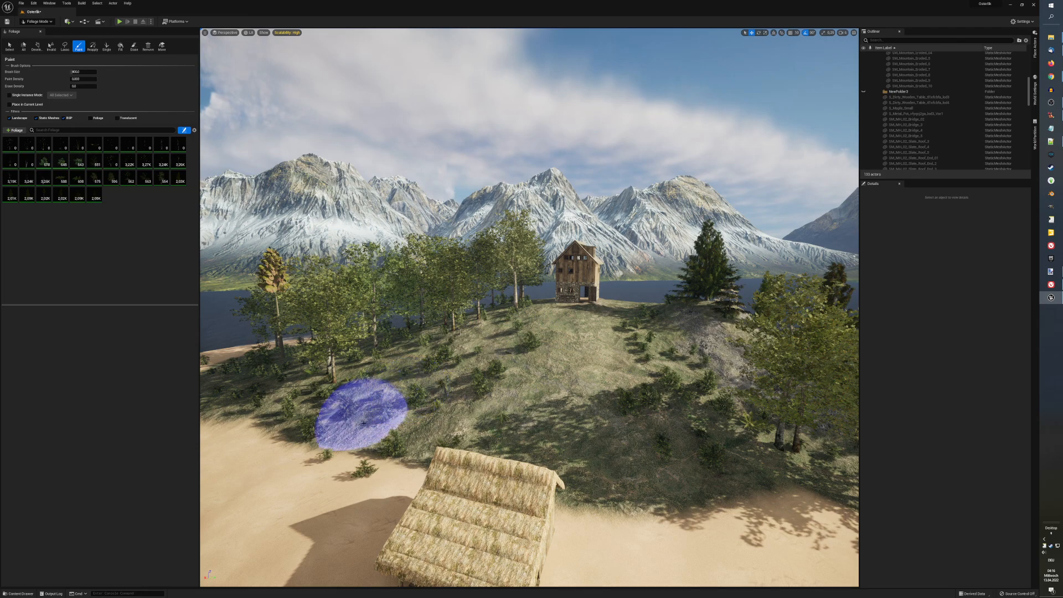
mouse_move(634, 447)
left_mouse_down()
mouse_move(703, 465)
mouse_move(668, 446)
left_mouse_up()
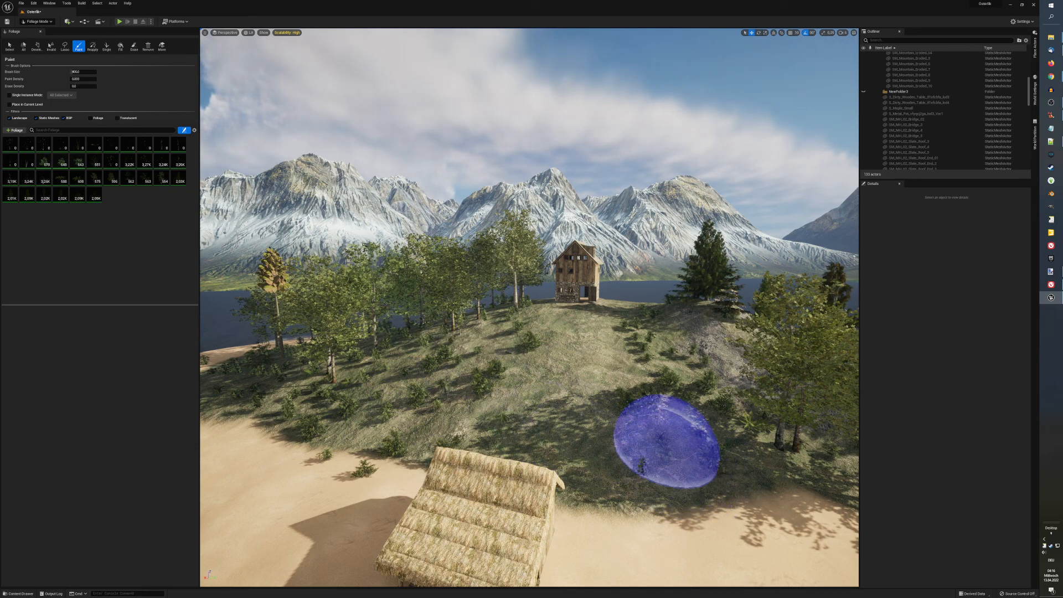
mouse_move(635, 349)
left_mouse_down()
mouse_move(636, 327)
mouse_move(612, 368)
mouse_move(596, 341)
mouse_move(688, 367)
mouse_move(720, 448)
mouse_move(695, 456)
mouse_move(685, 358)
mouse_move(655, 327)
mouse_move(712, 415)
mouse_move(666, 453)
left_mouse_up()
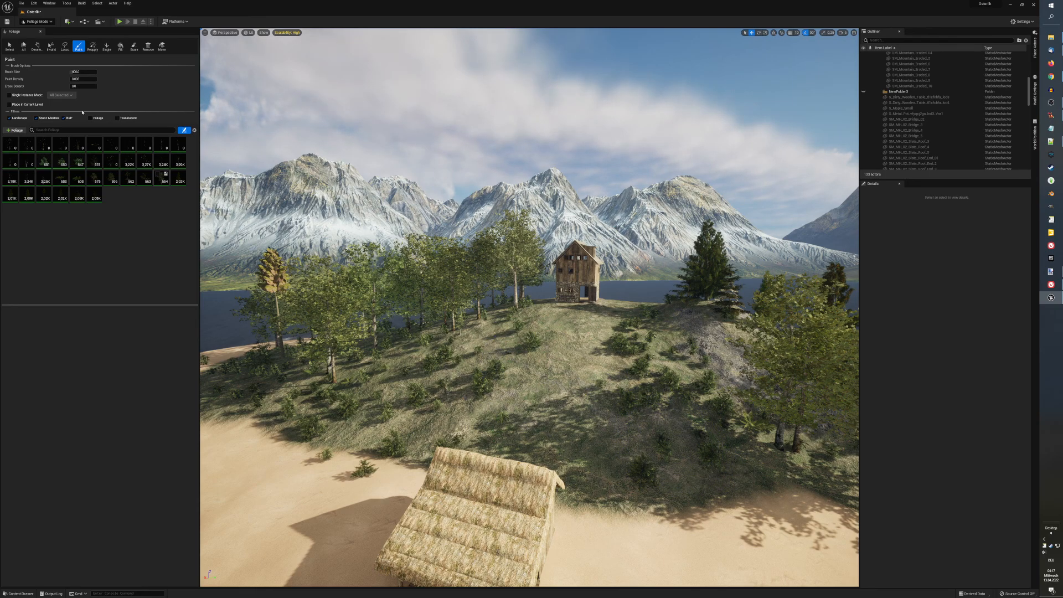
Step: Paint a path with the Mud landscape layer from the hut's beach up to the hilltop tower, and return to Select mode
left_click(50, 22)
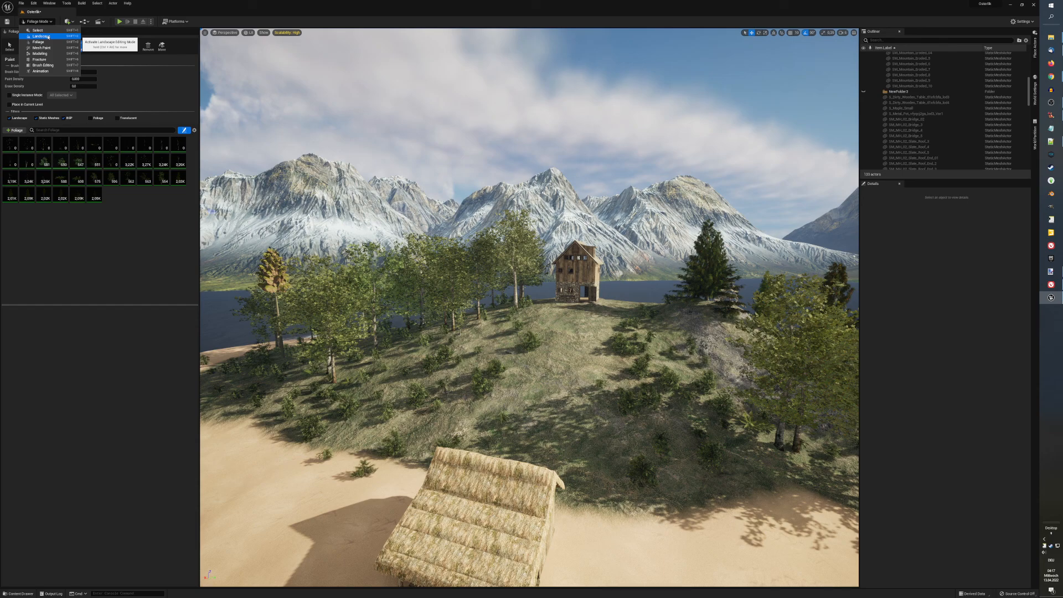
left_click(48, 37)
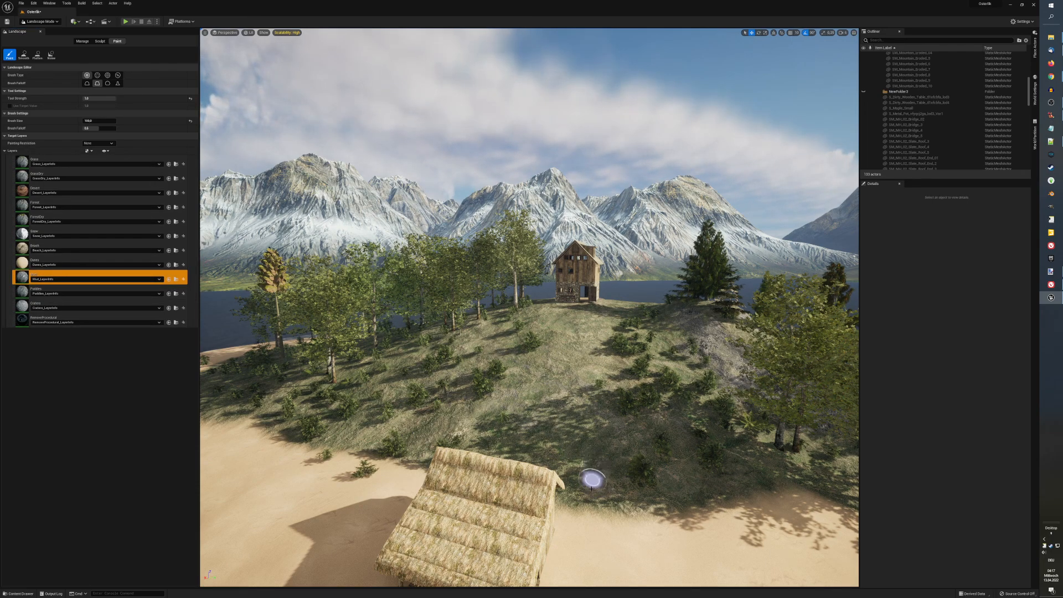
left_click_drag(586, 446, 586, 306)
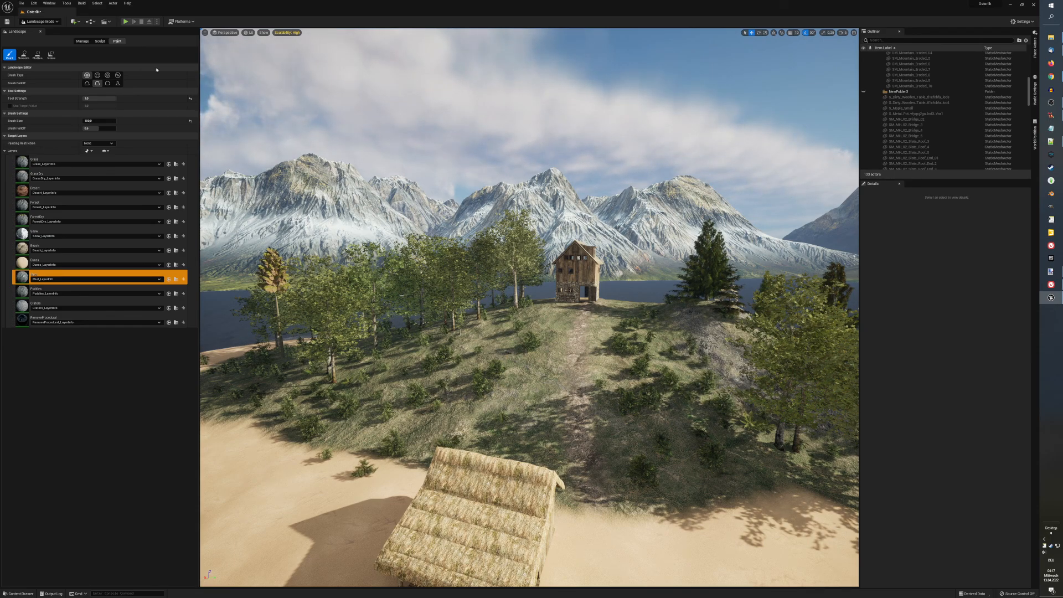
left_click(40, 21)
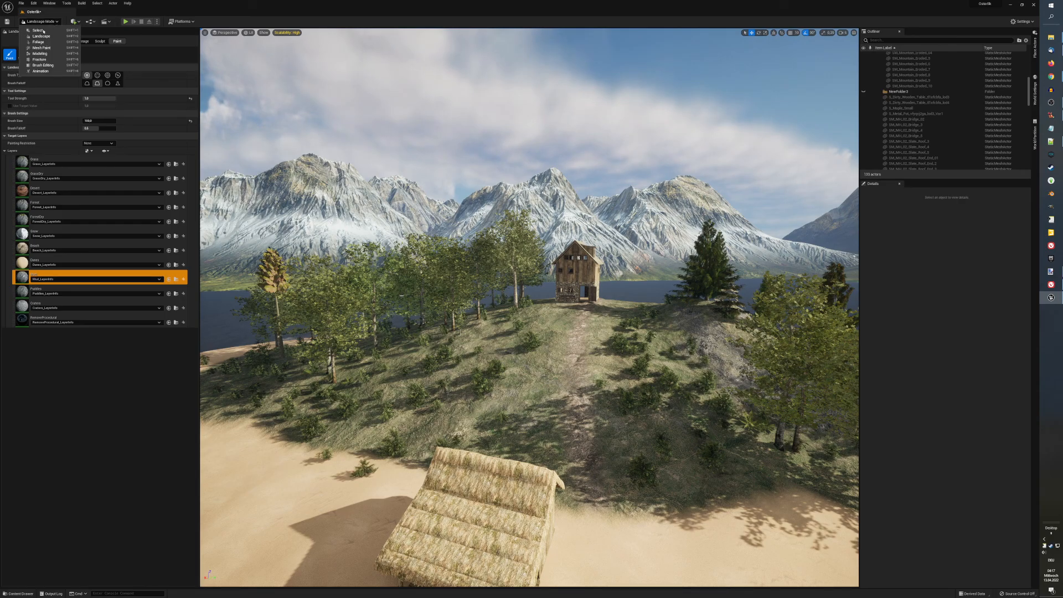
left_click(43, 31)
Step: Examine the furnished hut, new bushes and hillside path from several viewpoints over the pier and lake
middle_click_drag(429, 307, 190, 293)
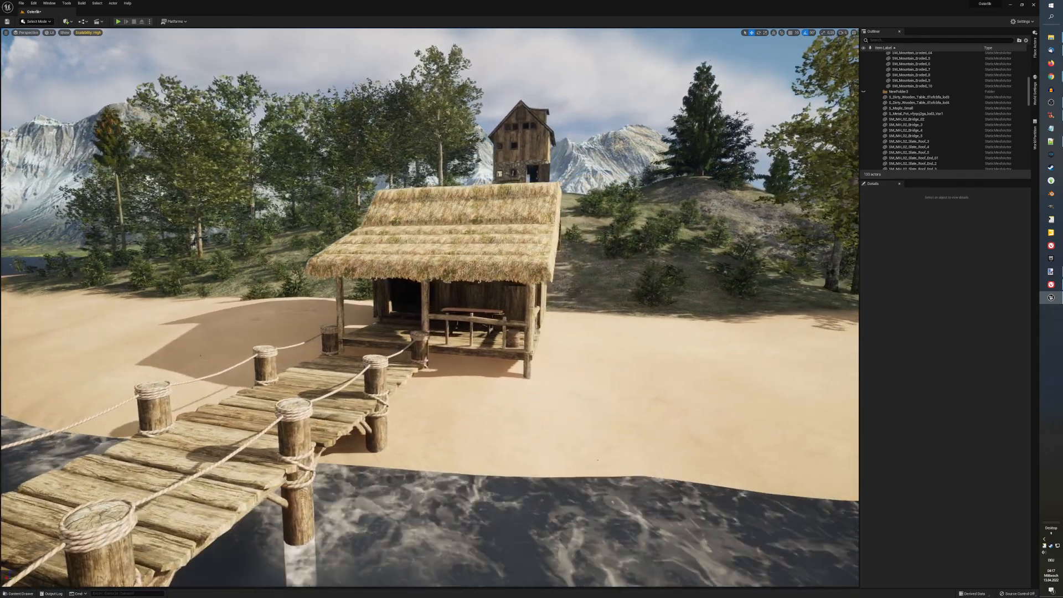
middle_click_drag(392, 392, 319, 421)
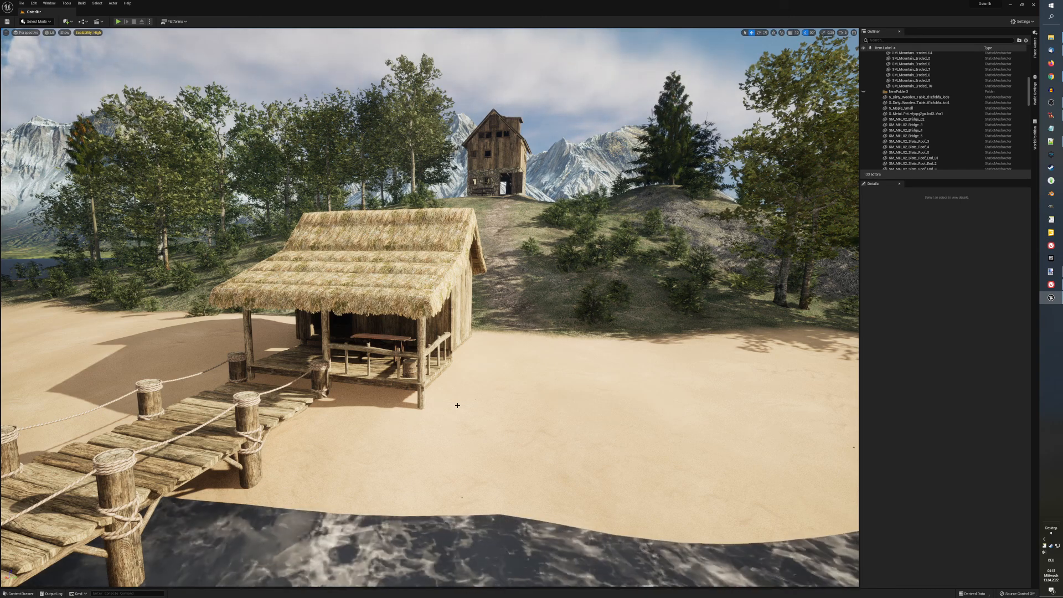
scroll(453, 409, "down", 1)
scroll(452, 409, "down", 1)
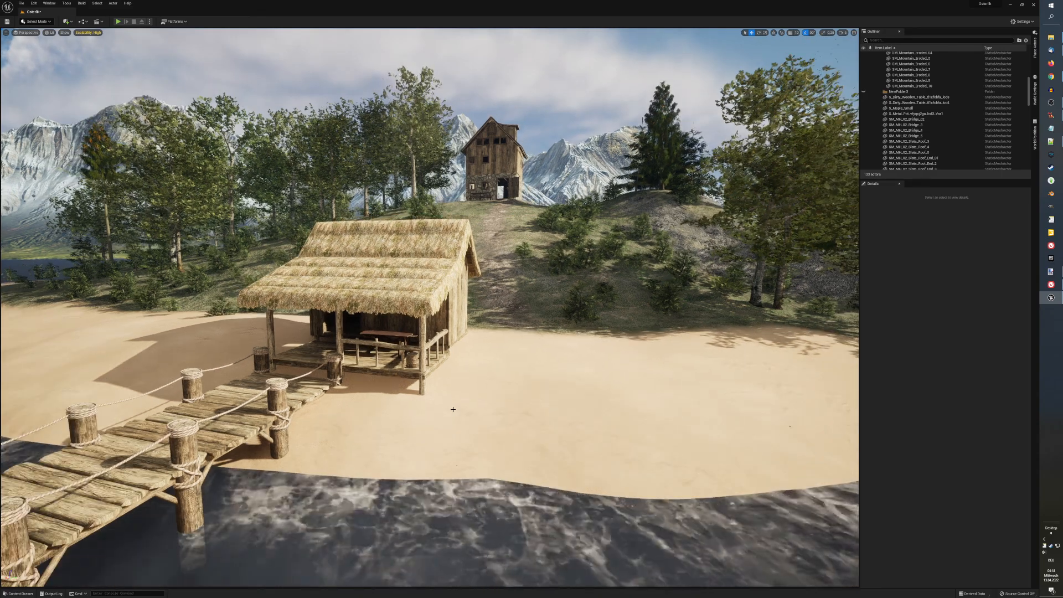
middle_click_drag(453, 409, 598, 463)
right_click_drag(452, 409, 391, 368)
key("w")
key("s")
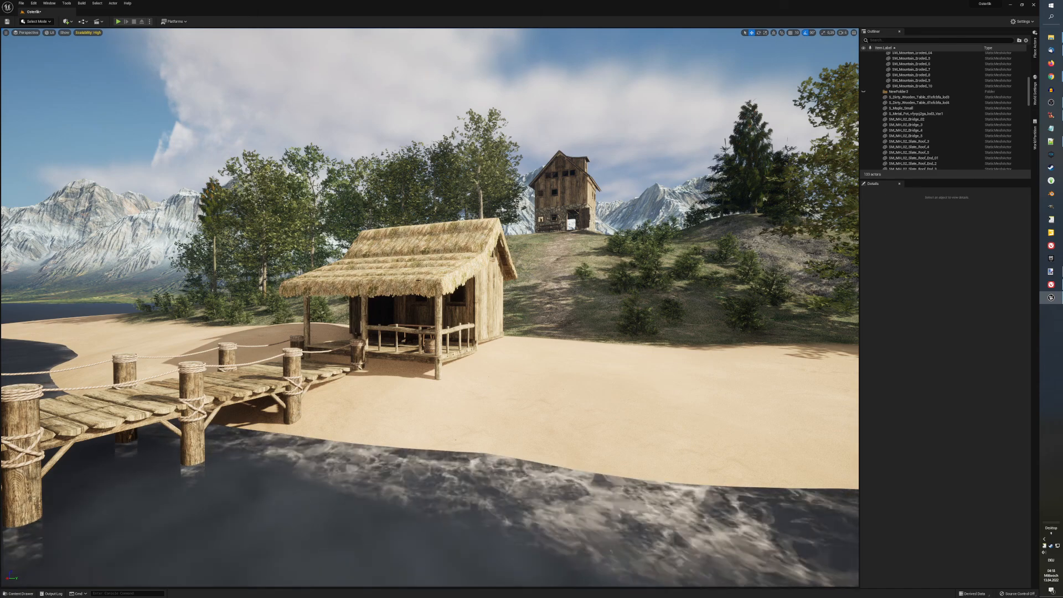
middle_click_drag(363, 354, 307, 305)
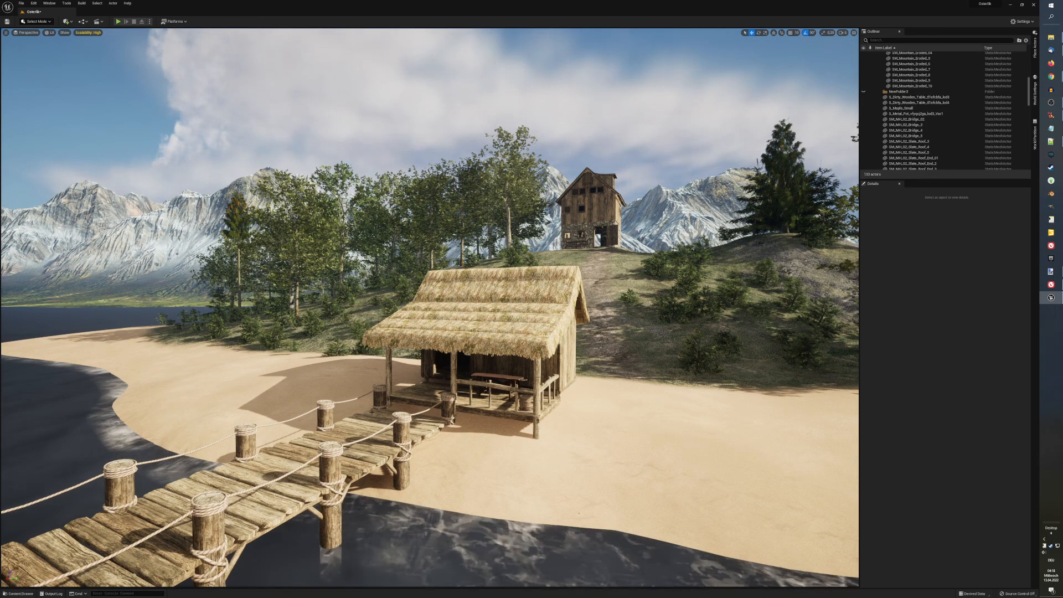
Step: Play the level and run the character from the village across the lake to the island pier and onto the thatched hut's porch
key("alt+p")
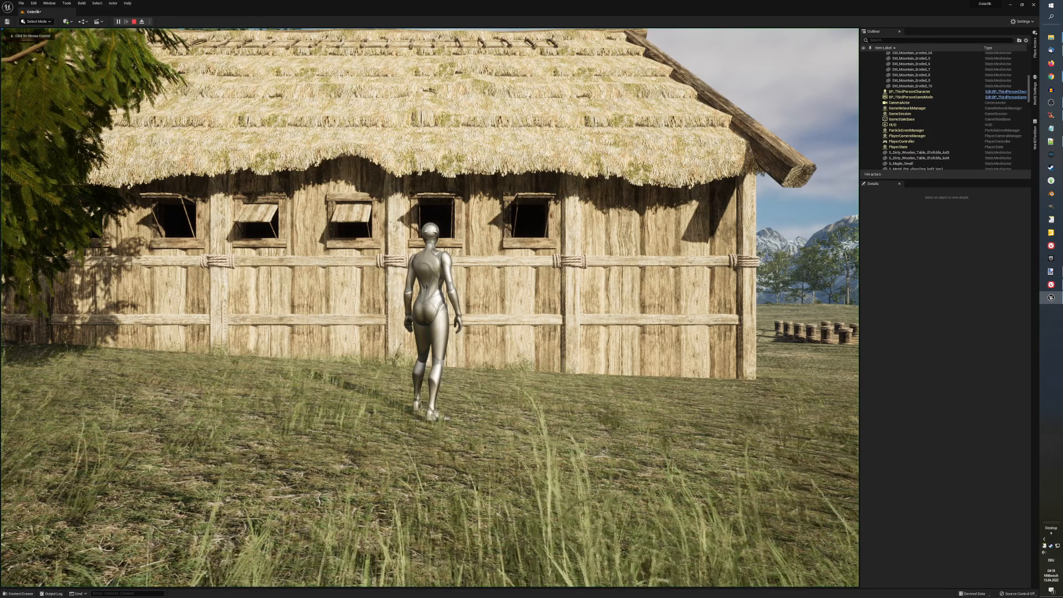
left_click(369, 415)
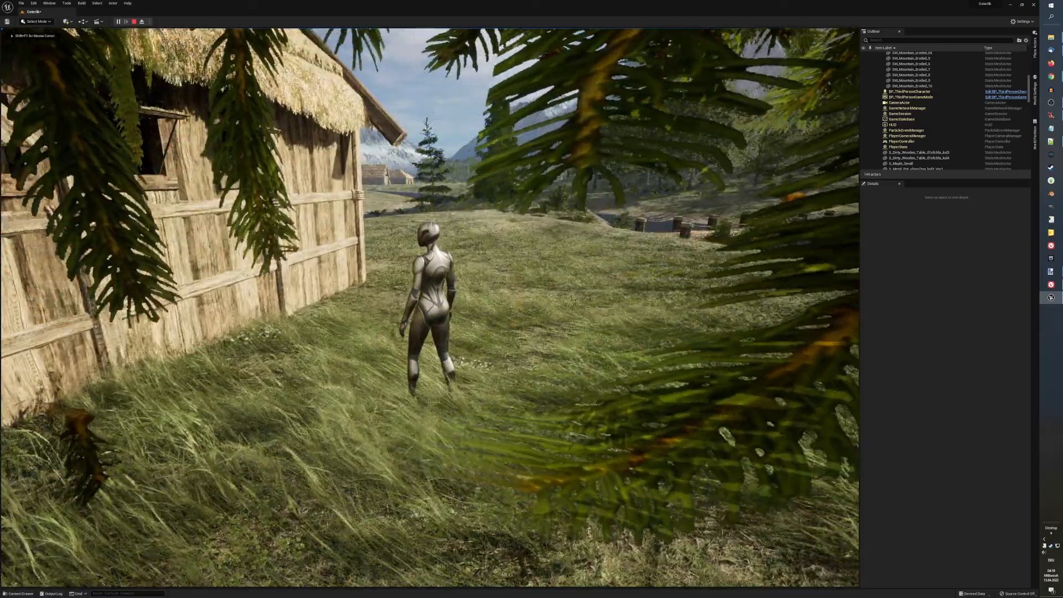
key("w")
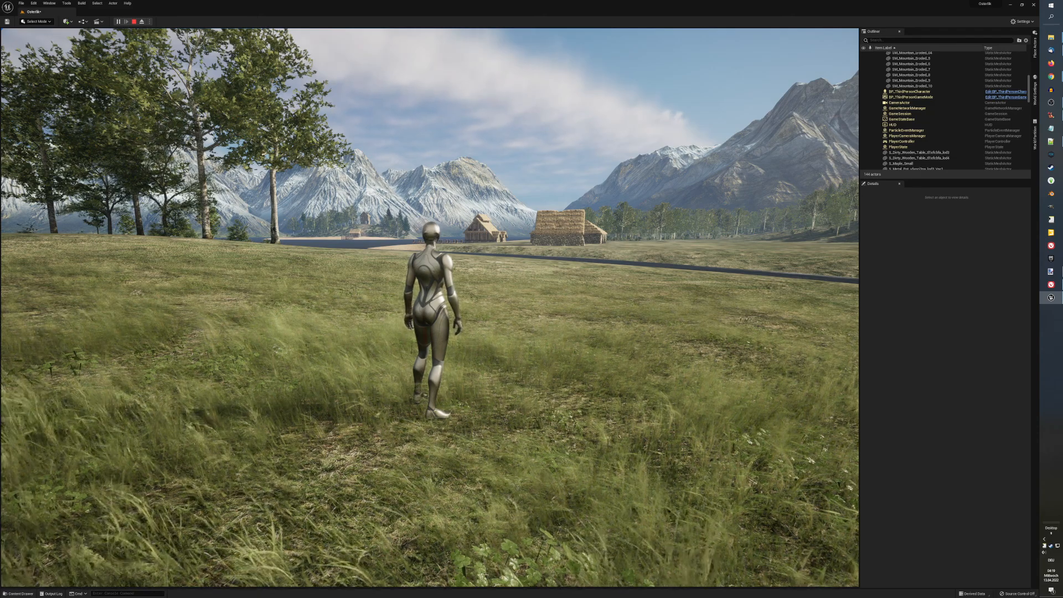
key("w")
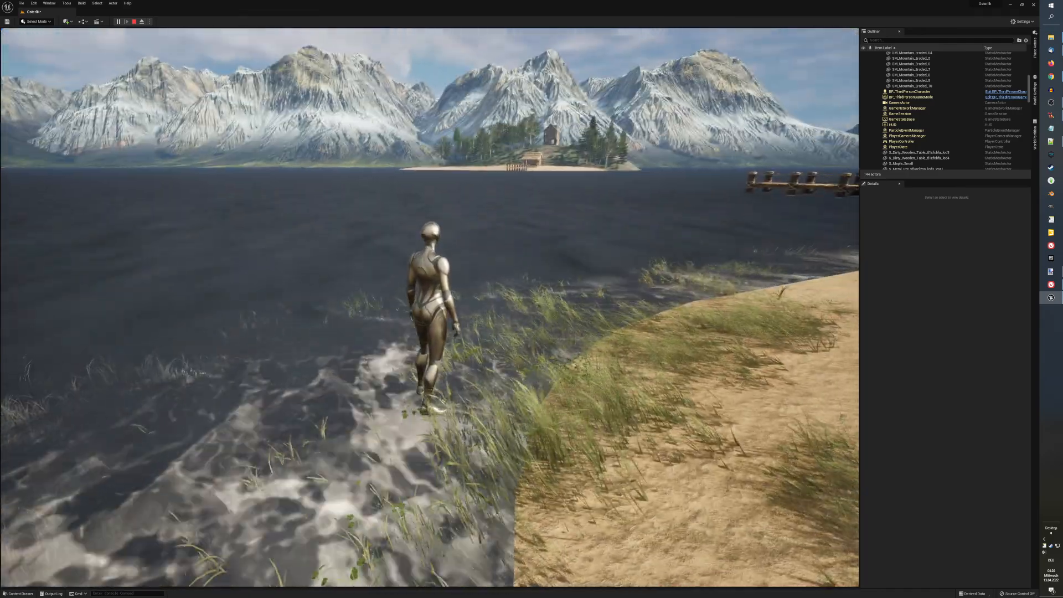
key("w")
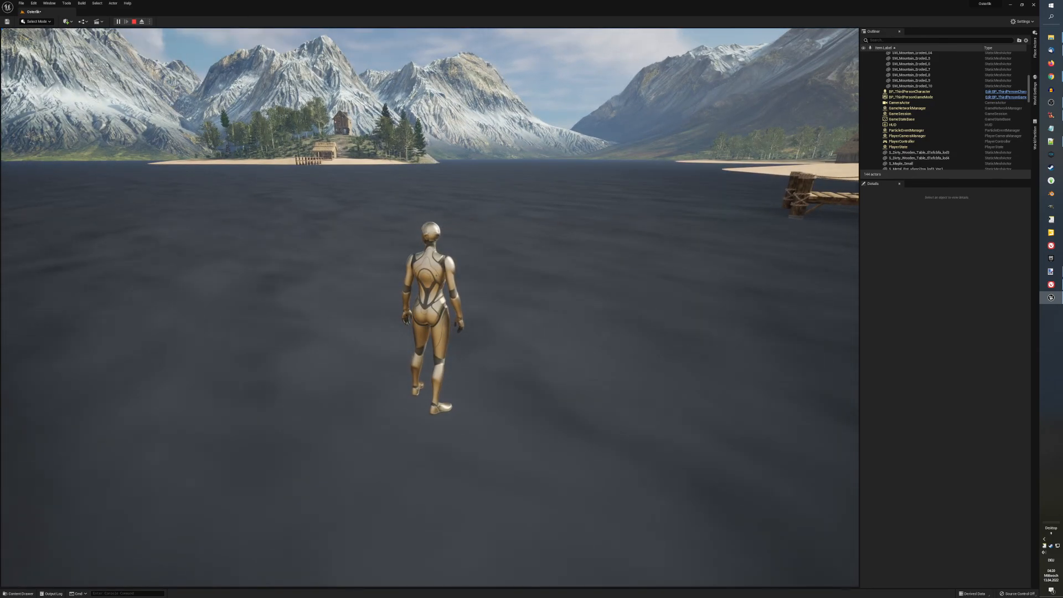
key("w")
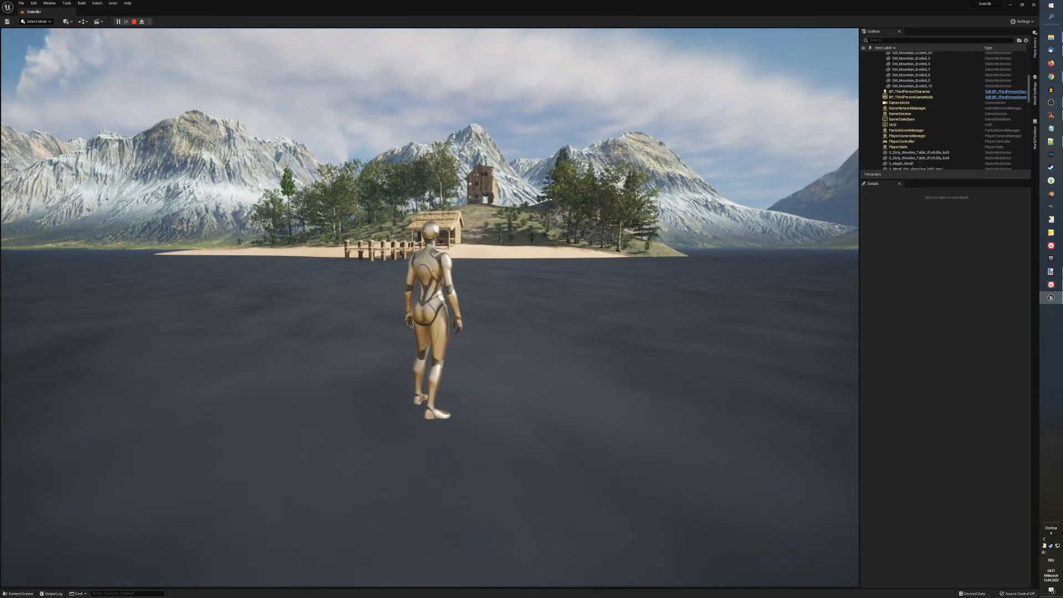
key("w")
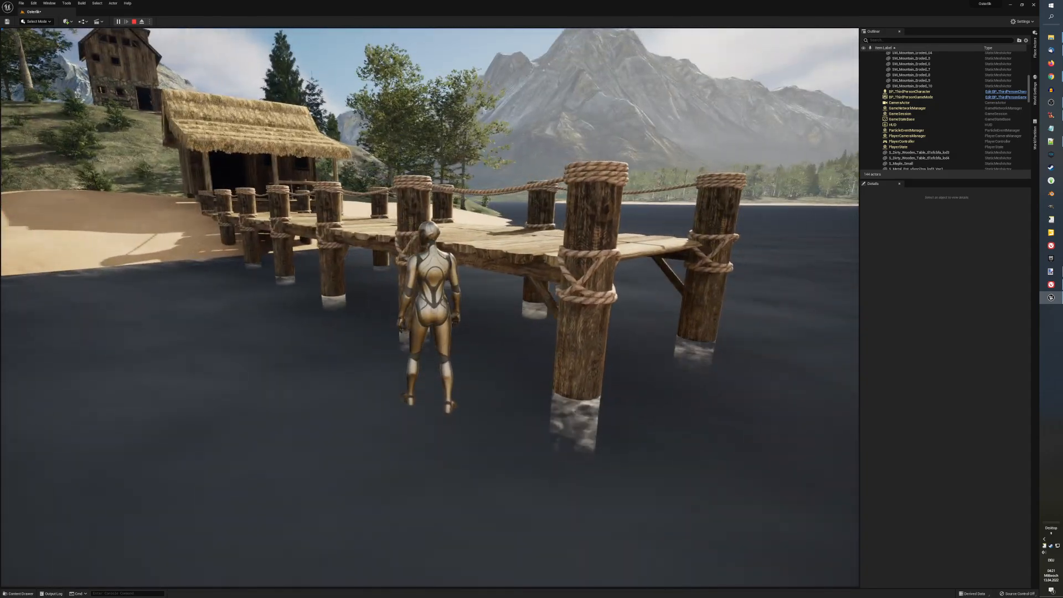
key("w")
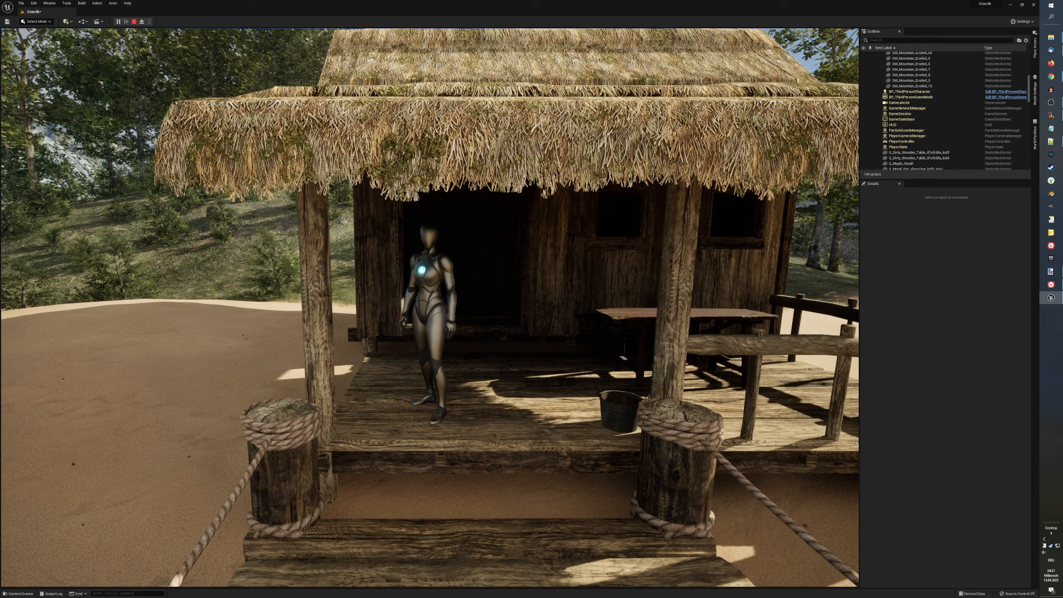
Step: Release the play viewport's mouse capture and dock the Outliner and Details panels to the sidebar to widen the view
key("alt+Tab")
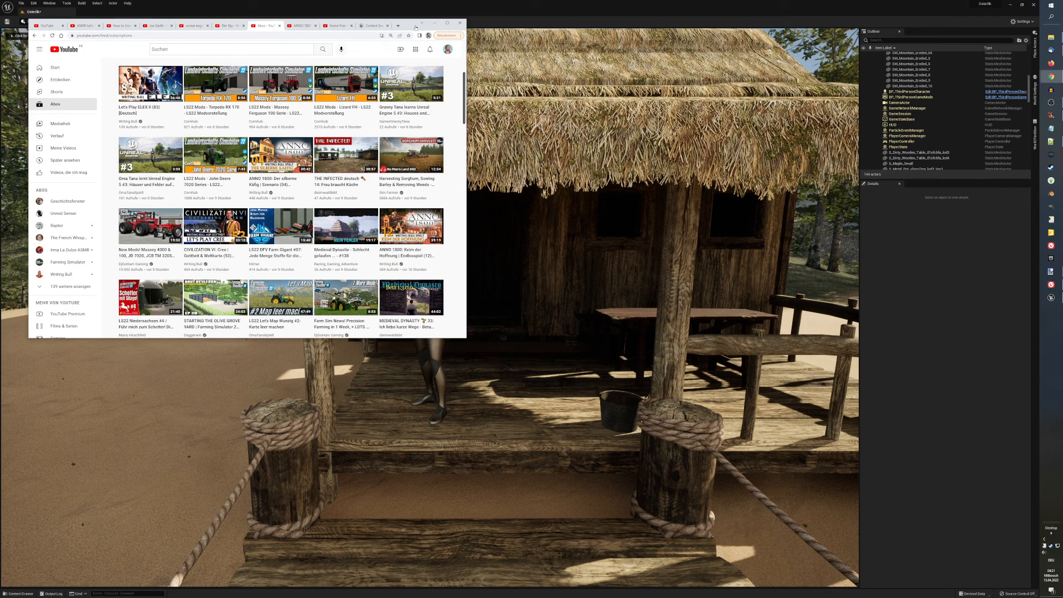
left_click(435, 23)
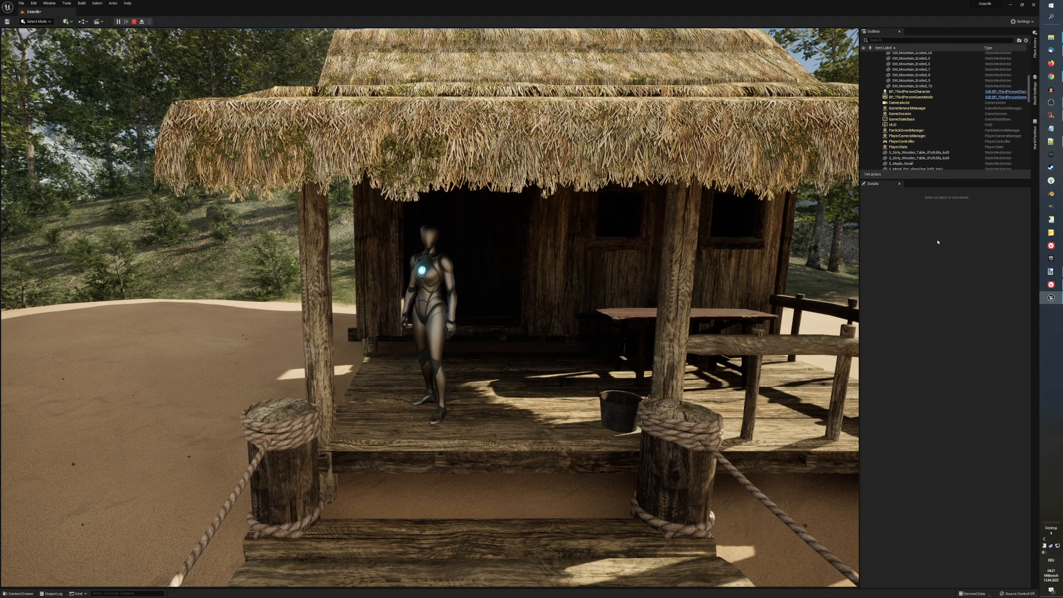
right_click(877, 33)
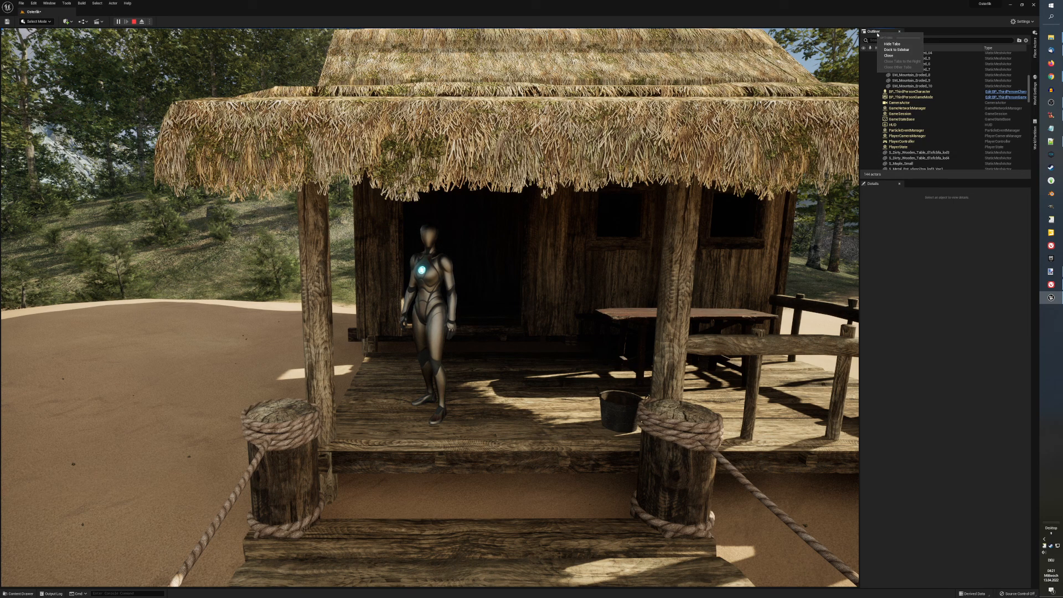
left_click(892, 49)
right_click(880, 34)
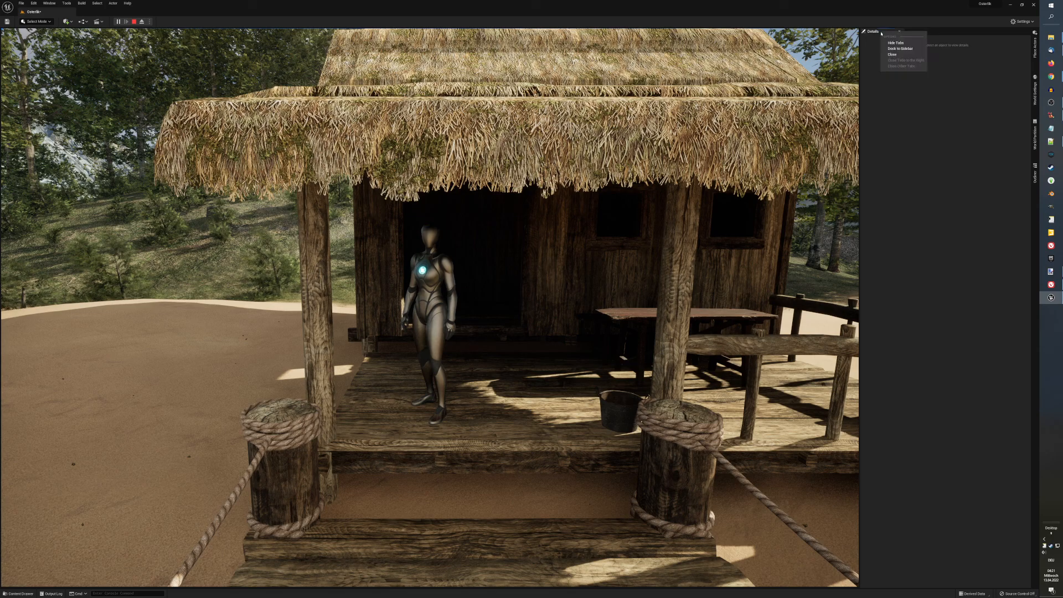
left_click(899, 48)
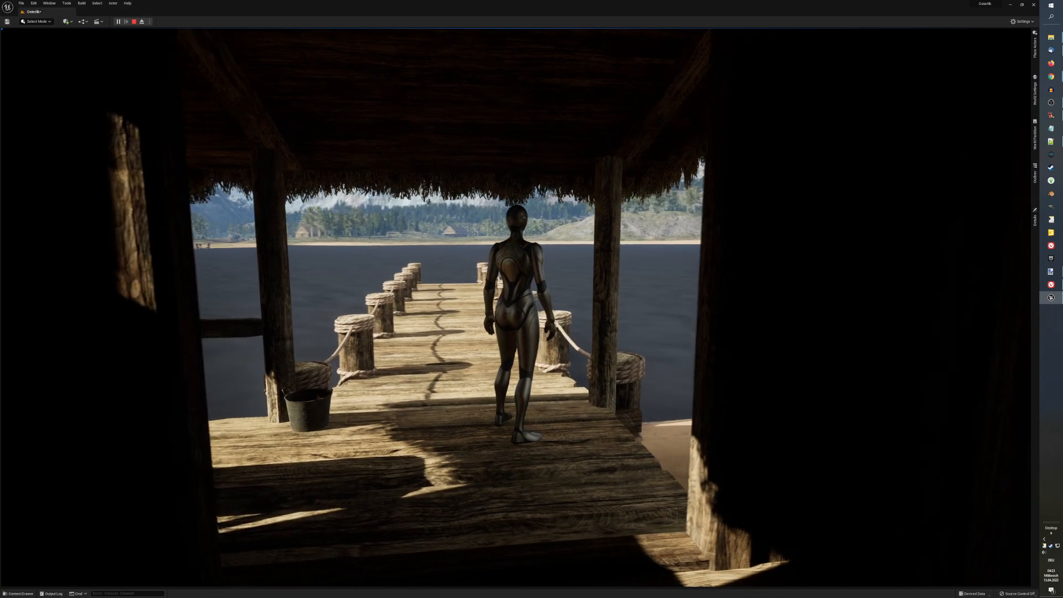
Step: Run the character from the hut along the pier and back across the lake to the village's sandy shore
key("w")
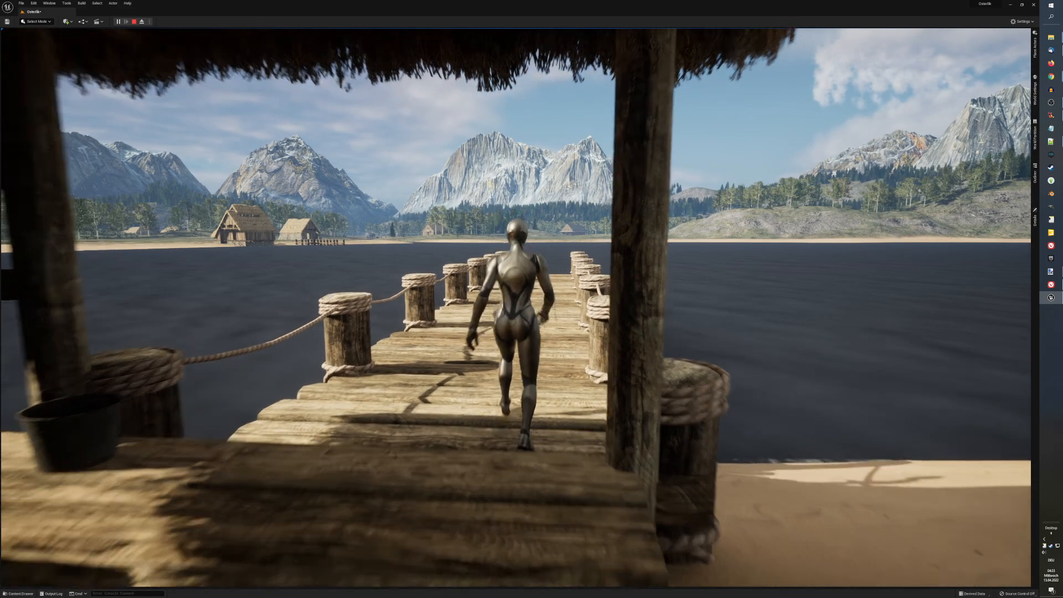
key("w")
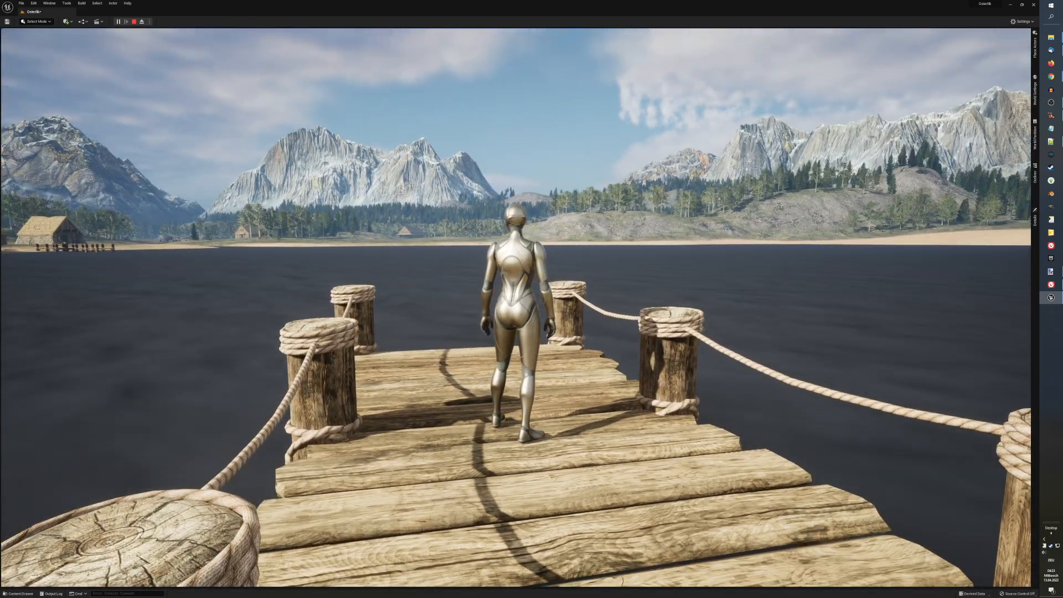
key("w")
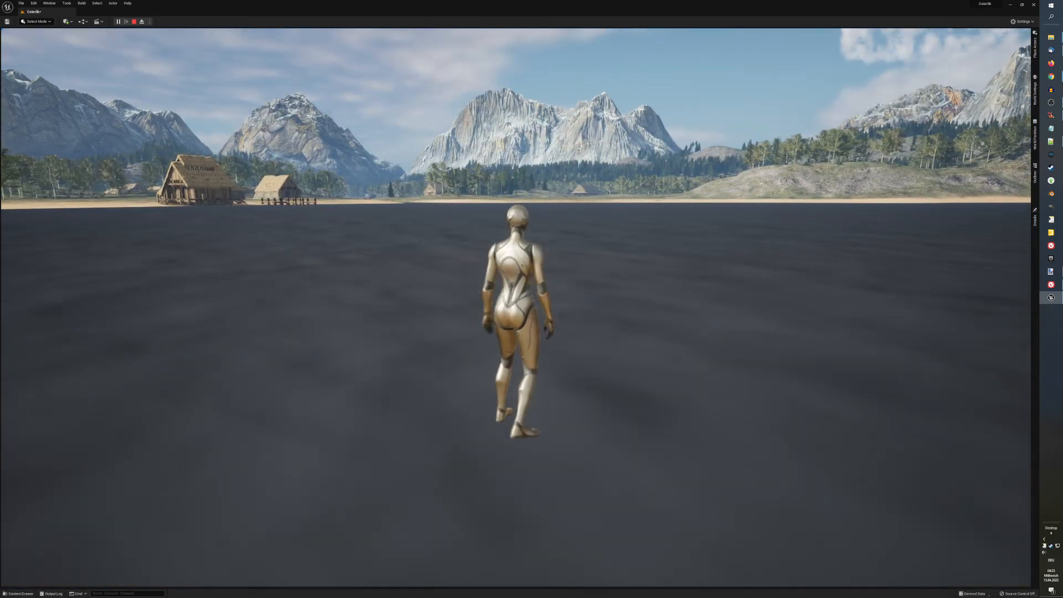
key("w")
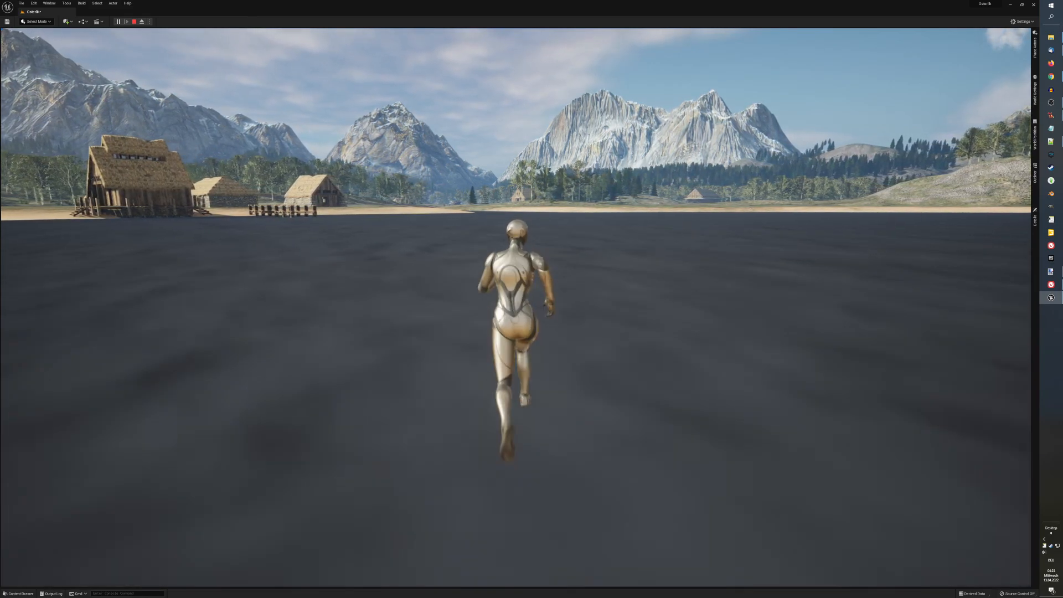
key("w")
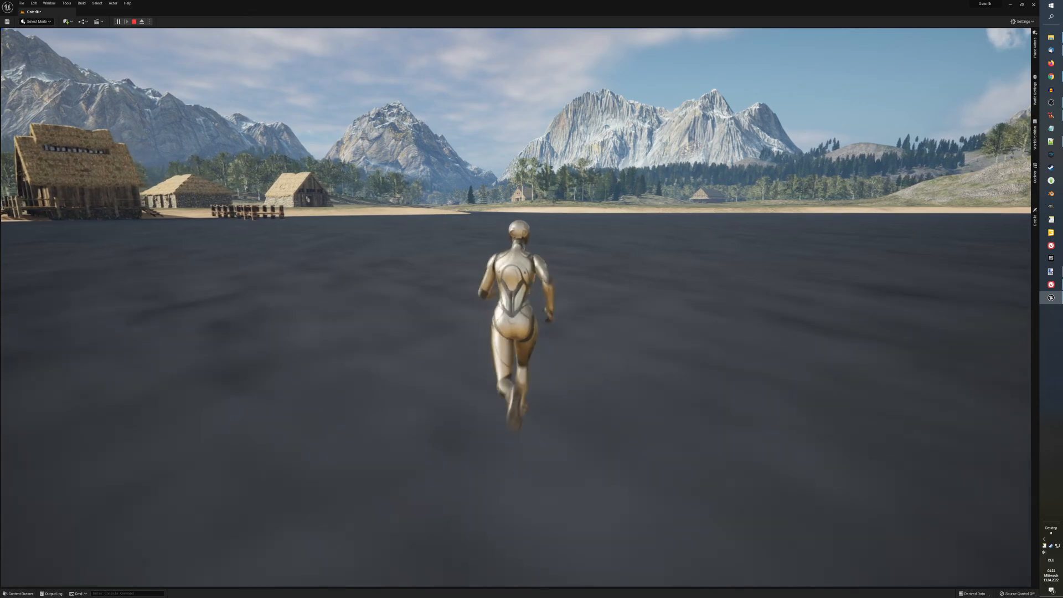
key("w")
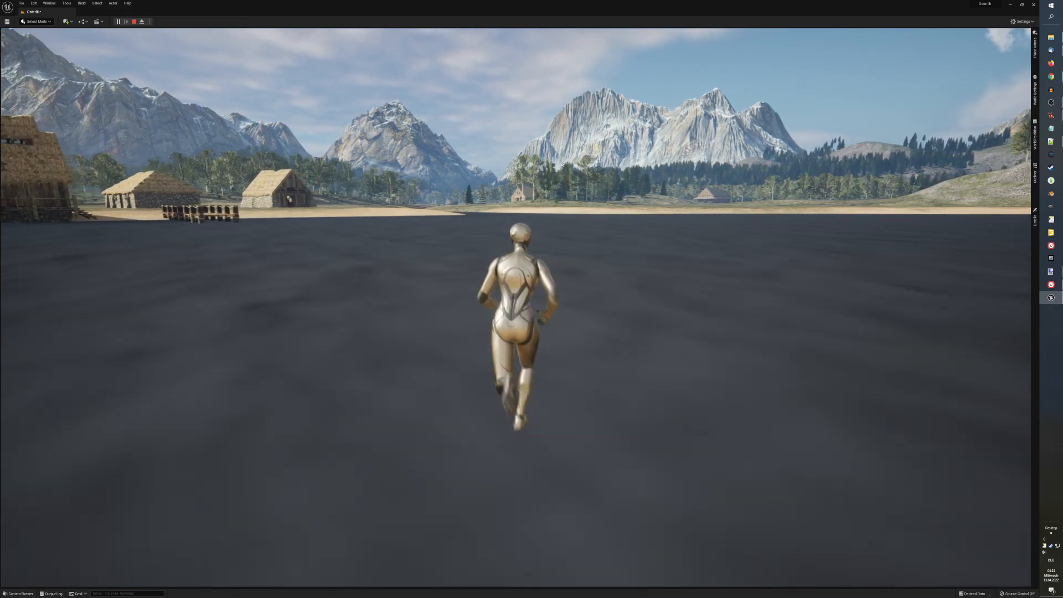
key("w")
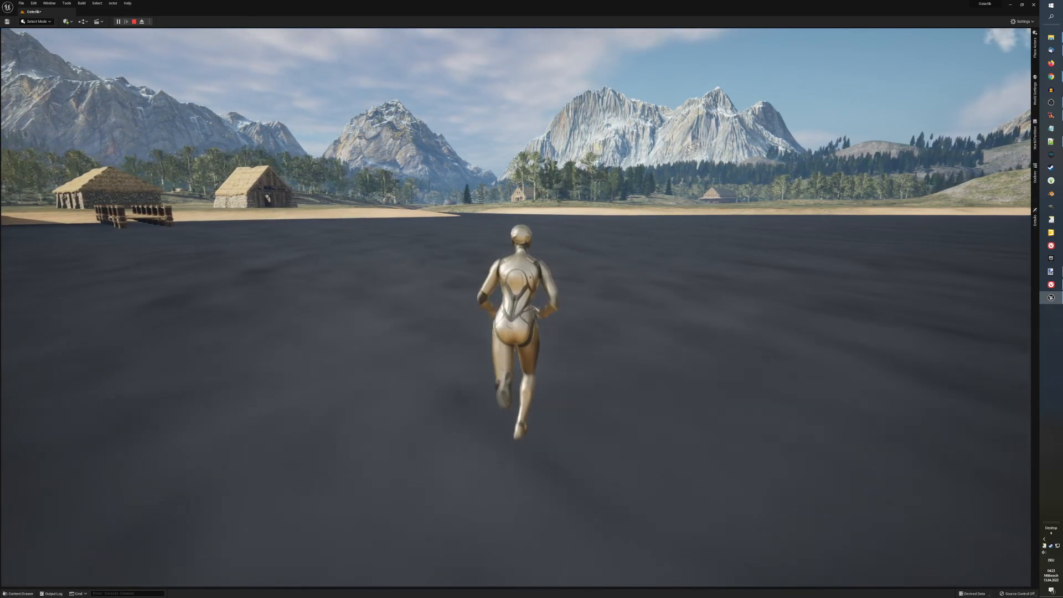
key("w")
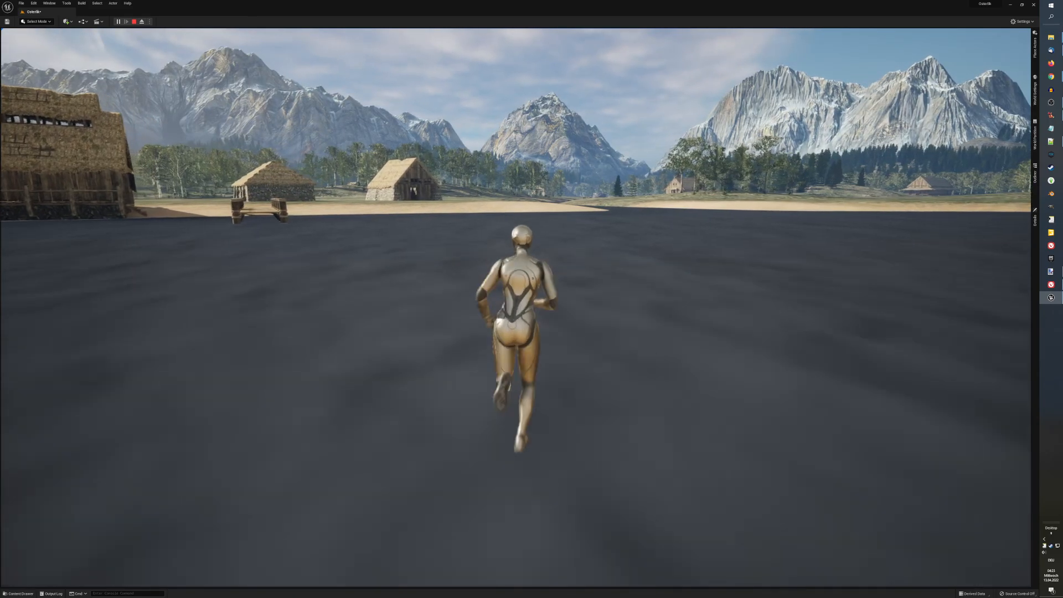
key("w")
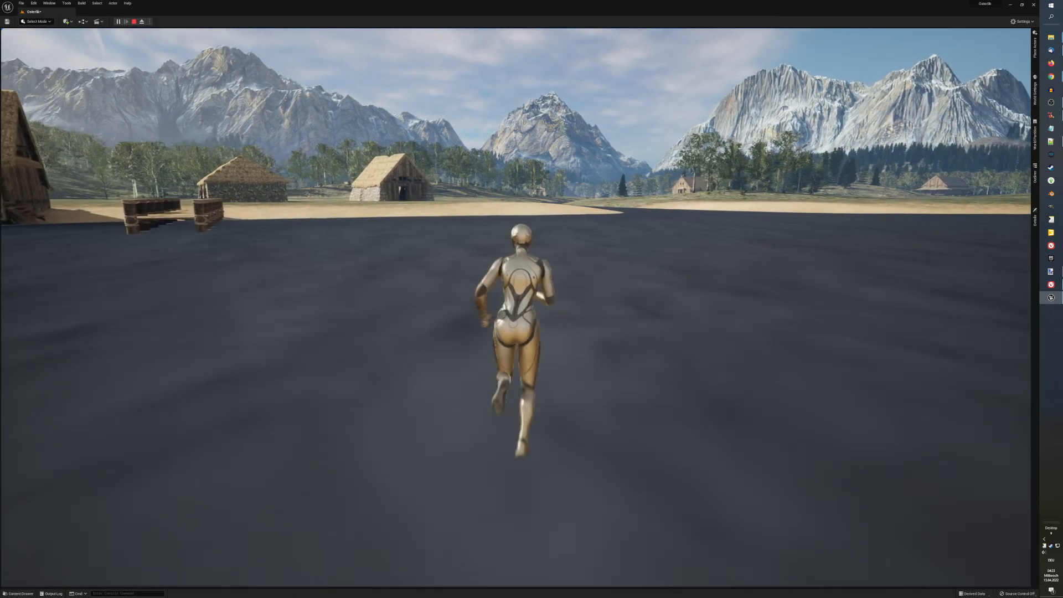
key("w")
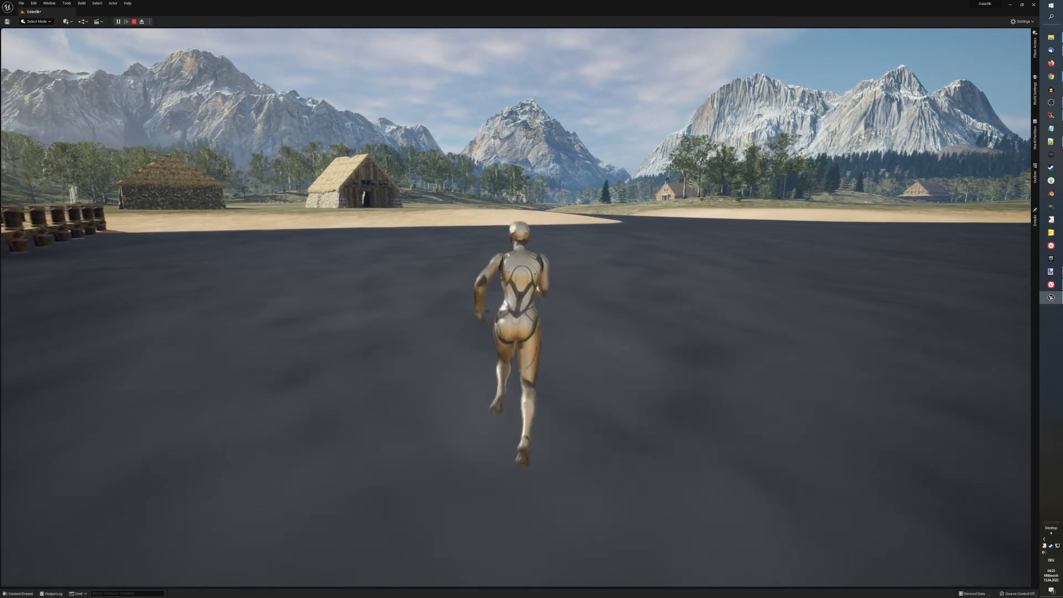
key("w")
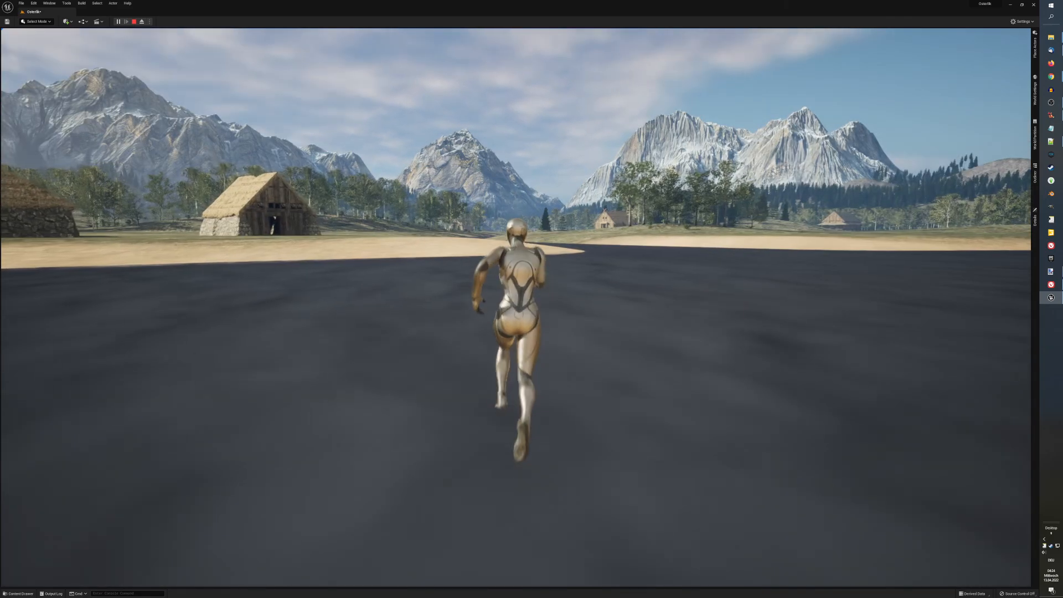
key("w")
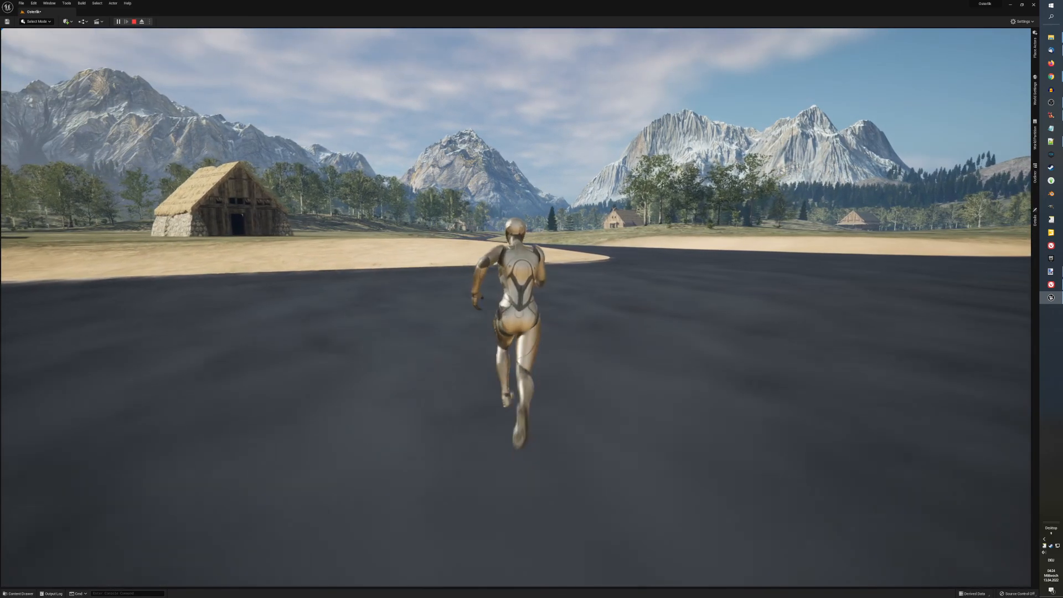
key("w")
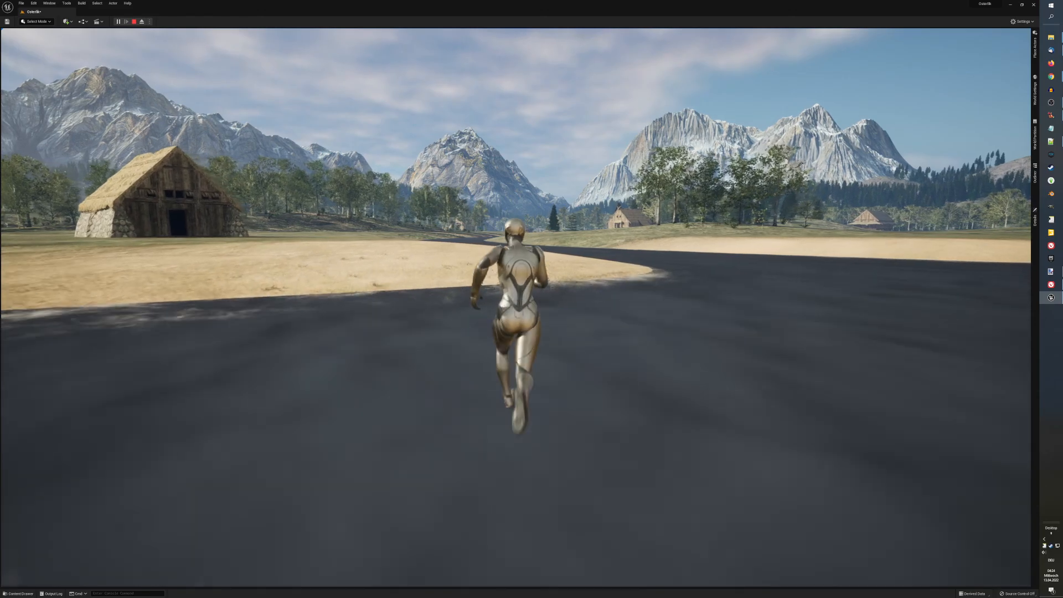
key("w")
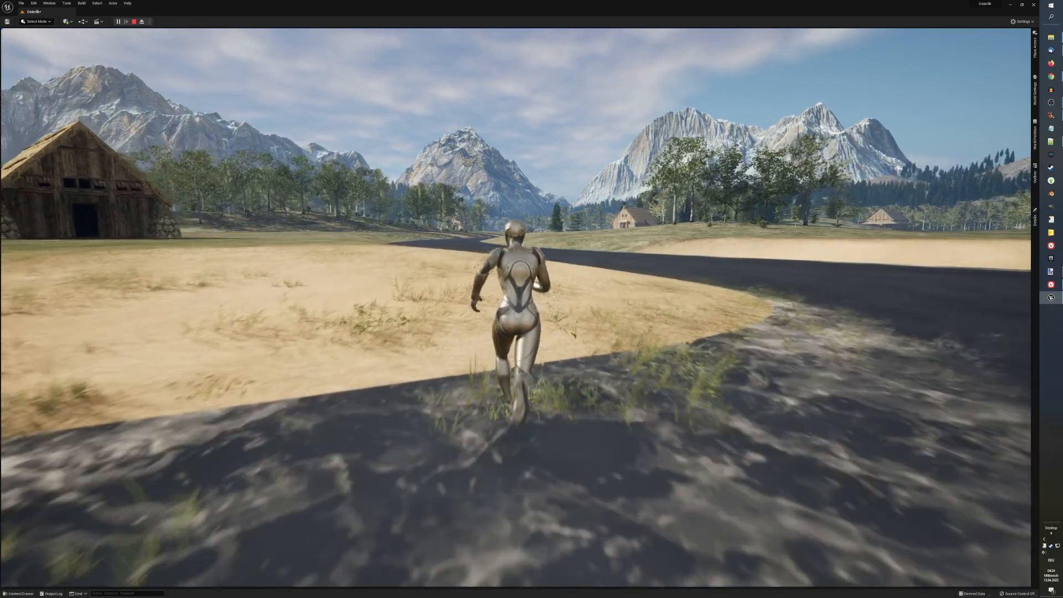